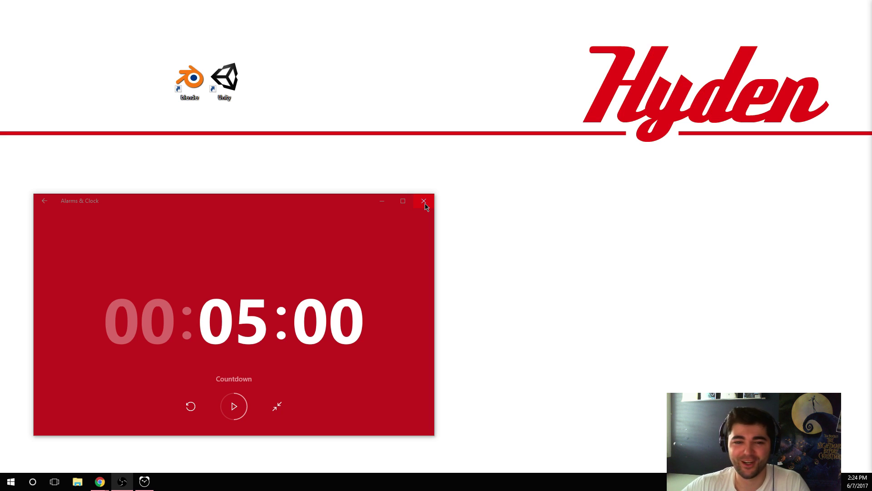
Step: Launch Unity
{"action": "key", "text": "super"}
{"action": "type", "text": "unity"}
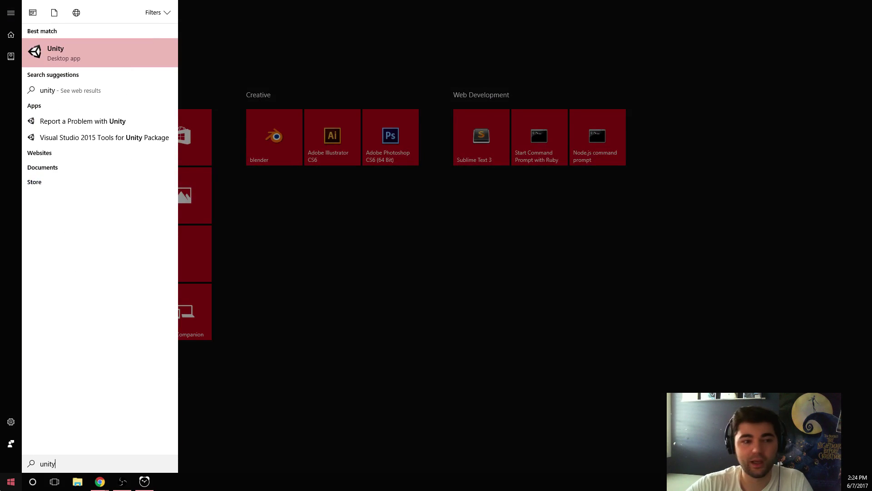
{"action": "key", "text": "Return"}
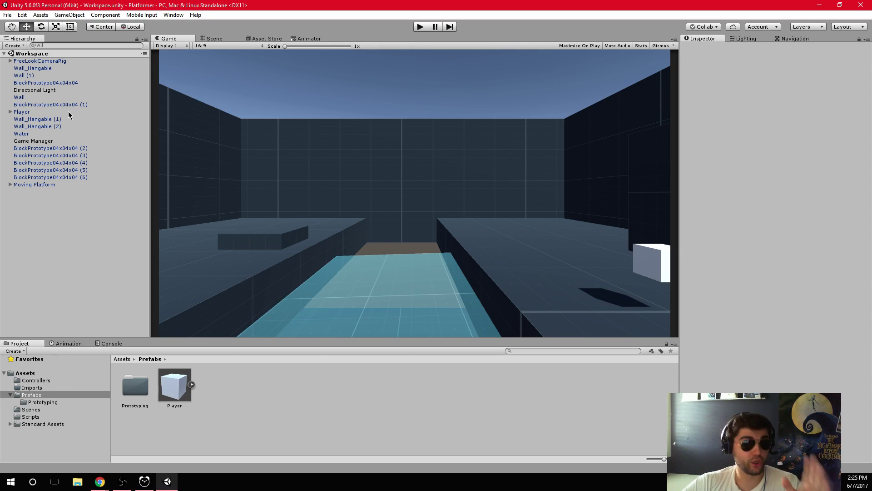
Step: Play-test the Workspace scene and open the HangTrigger.cs source of the NullReferenceException from the console
{"action": "left_click", "coordinate": [420, 26]}
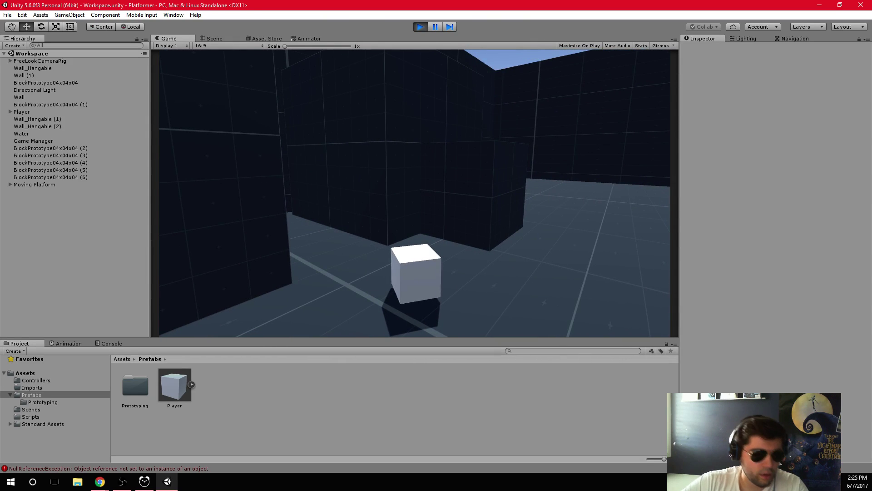
{"action": "left_click", "coordinate": [421, 26]}
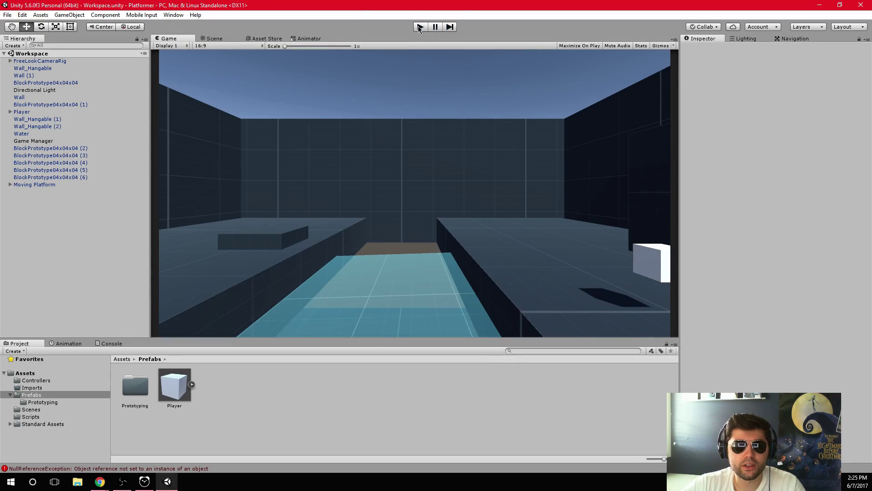
{"action": "left_click", "coordinate": [109, 344]}
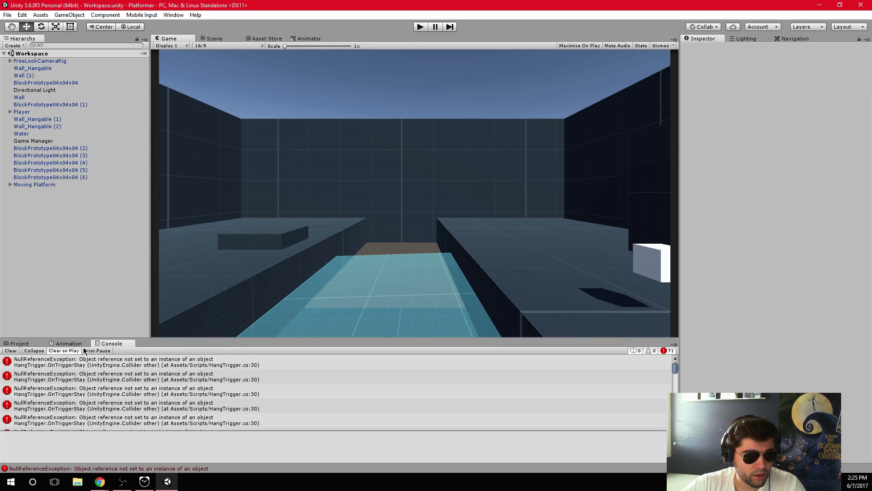
{"action": "left_click", "coordinate": [110, 375]}
{"action": "double_click", "coordinate": [110, 376]}
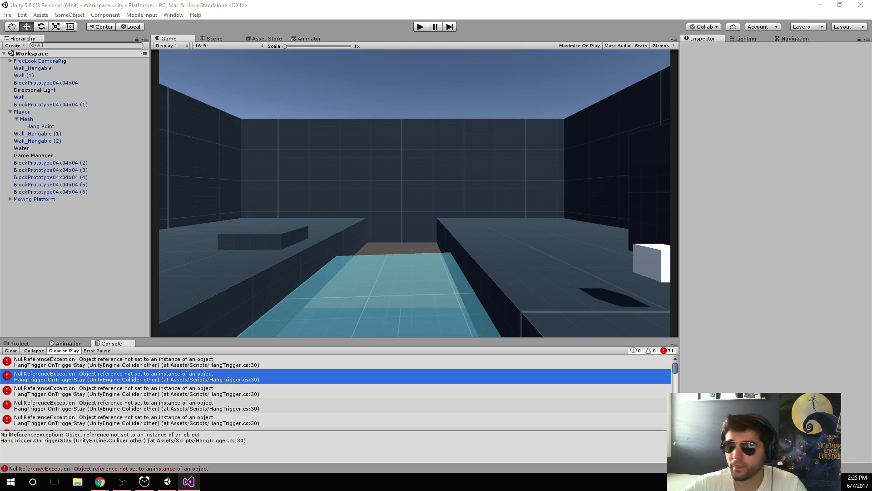
{"action": "left_click", "coordinate": [173, 363]}
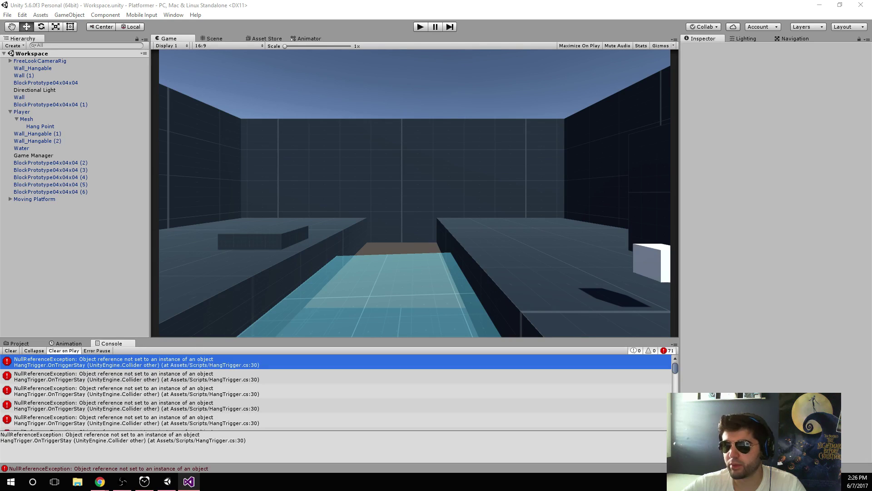
Step: Create a prefab of the Game Manager object in the Prefabs folder
{"action": "left_click", "coordinate": [57, 156]}
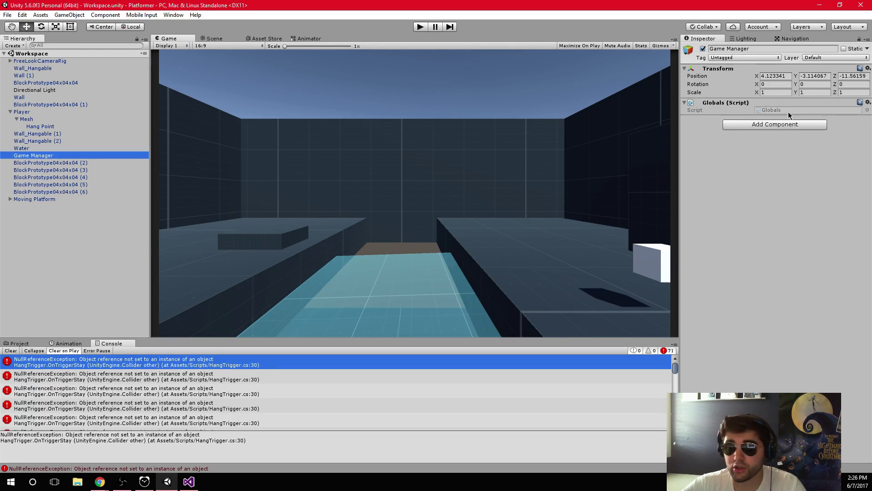
{"action": "left_click", "coordinate": [18, 344]}
{"action": "left_click_drag", "start_coordinate": [33, 156], "coordinate": [267, 405]}
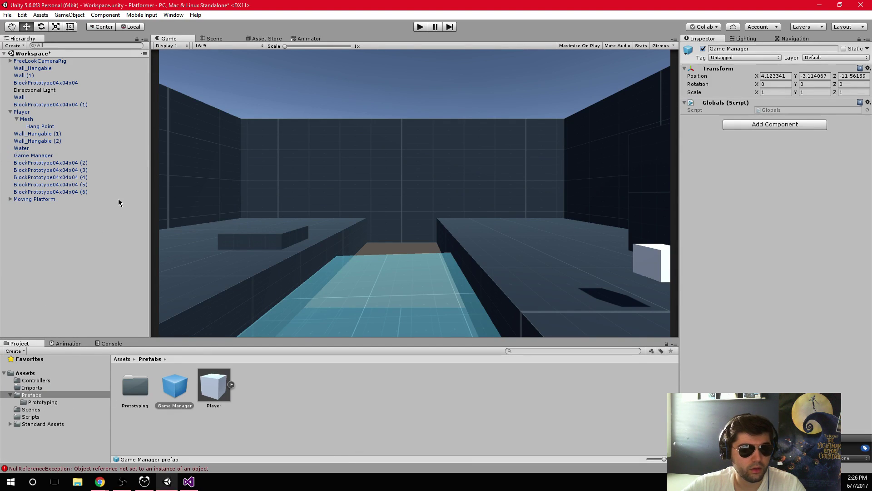
Step: Inspect the Player's Hang Point components and play-test the scene again
{"action": "left_click", "coordinate": [40, 125]}
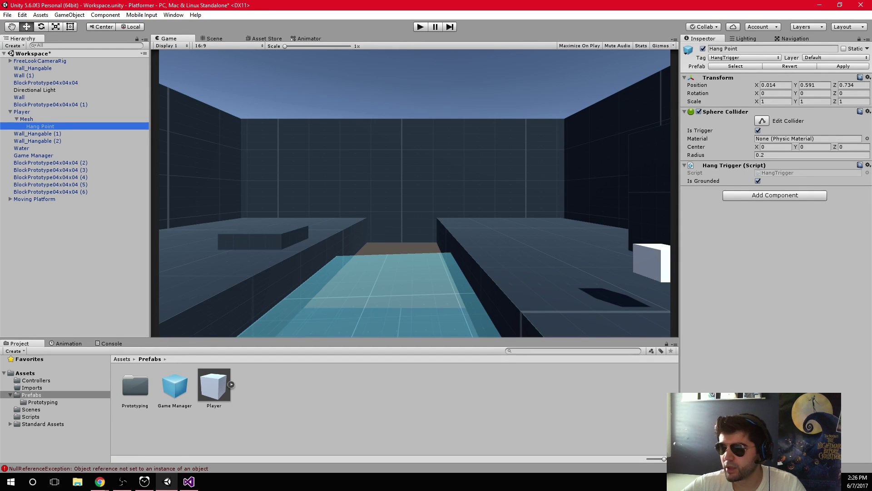
{"action": "left_click", "coordinate": [420, 26]}
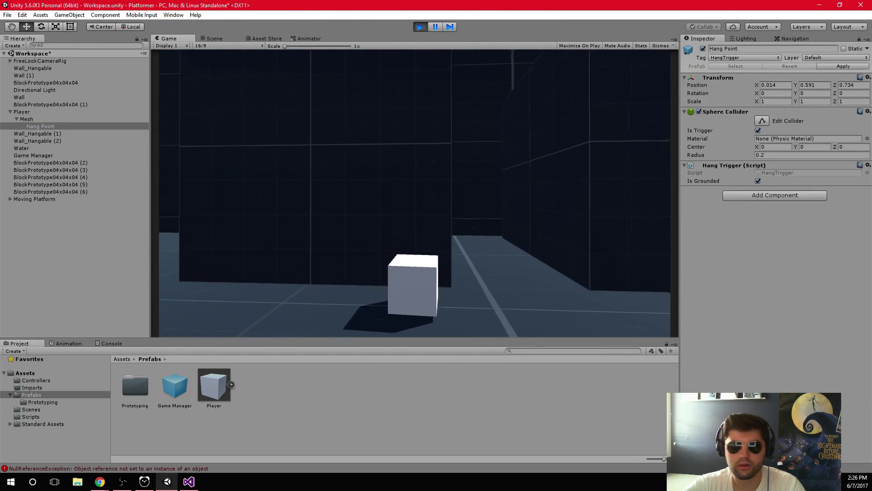
{"action": "left_click", "coordinate": [420, 26]}
Step: Test the player's movement, wall hanging and jumping in the full-screen game
{"action": "key", "text": "alt+Tab"}
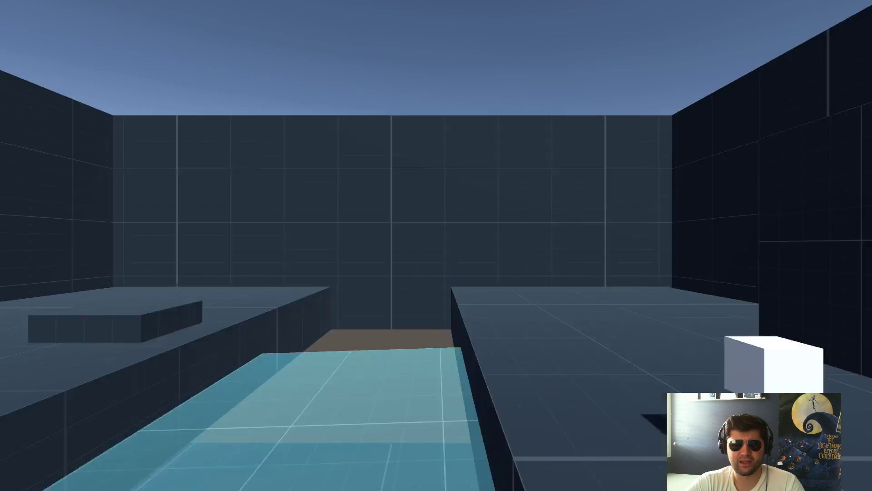
{"action": "key", "text": "w"}
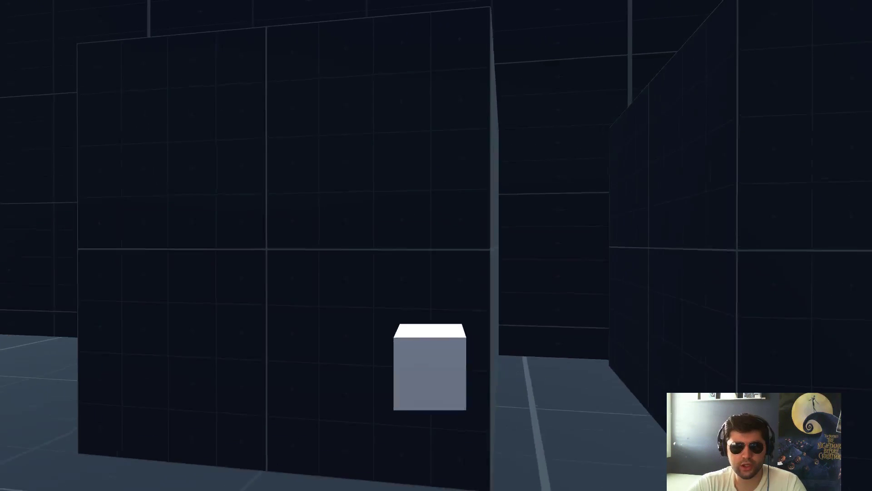
{"action": "key", "text": "s"}
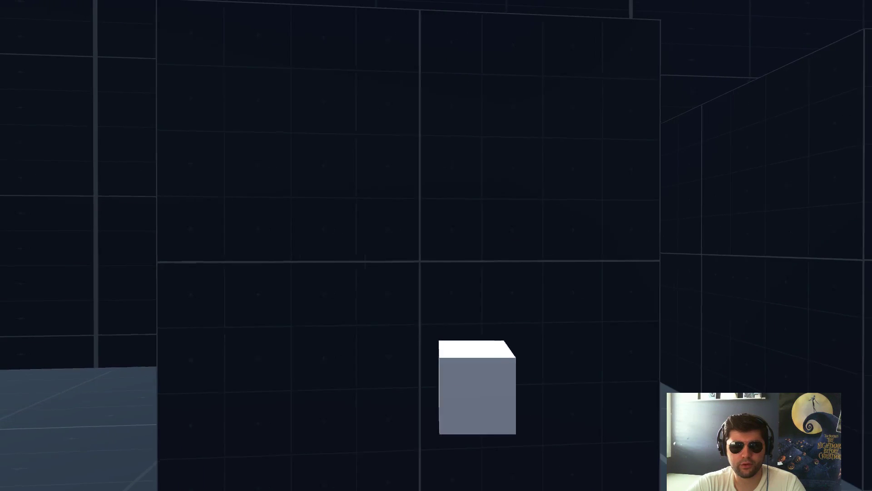
{"action": "key", "text": "s"}
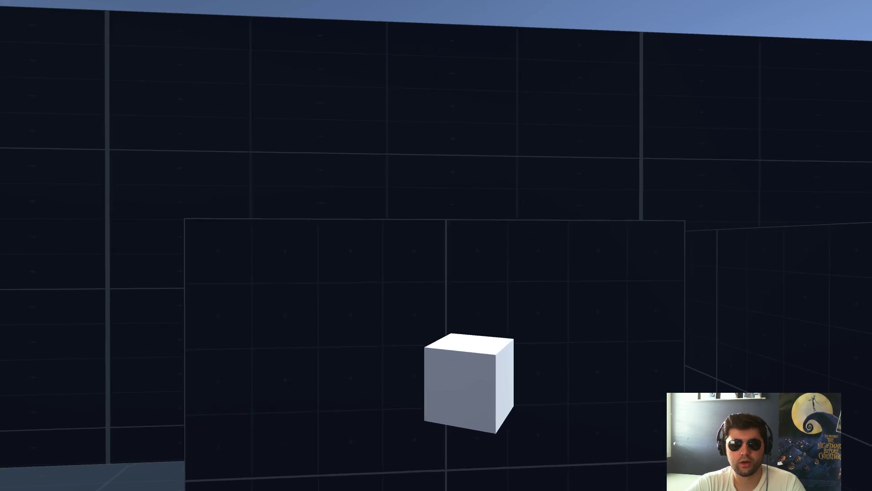
{"action": "key", "text": "space"}
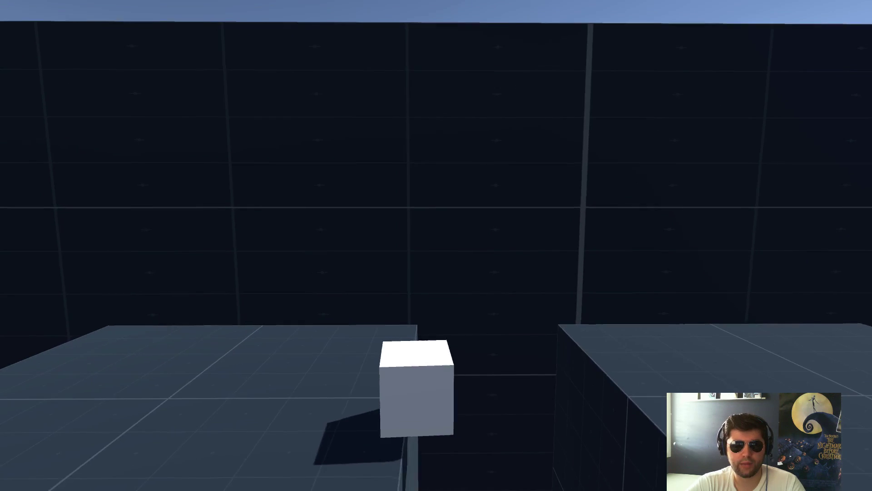
{"action": "key", "text": "space"}
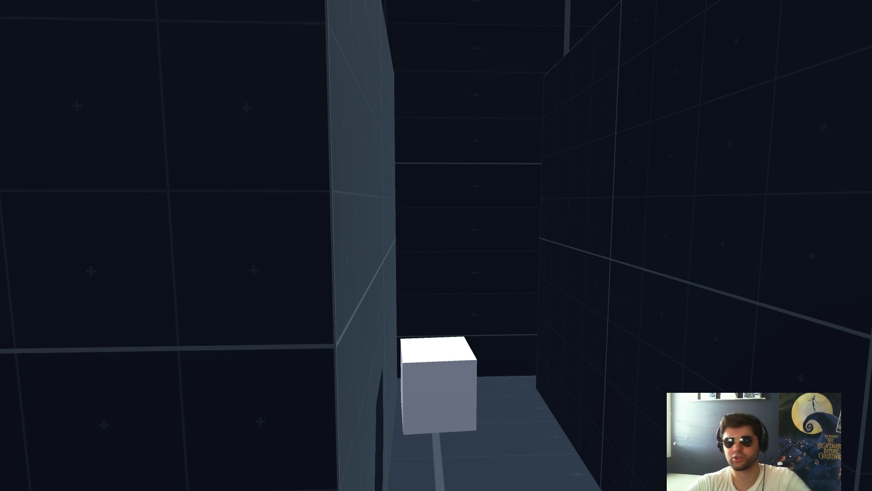
{"action": "key", "text": "ctrl+p"}
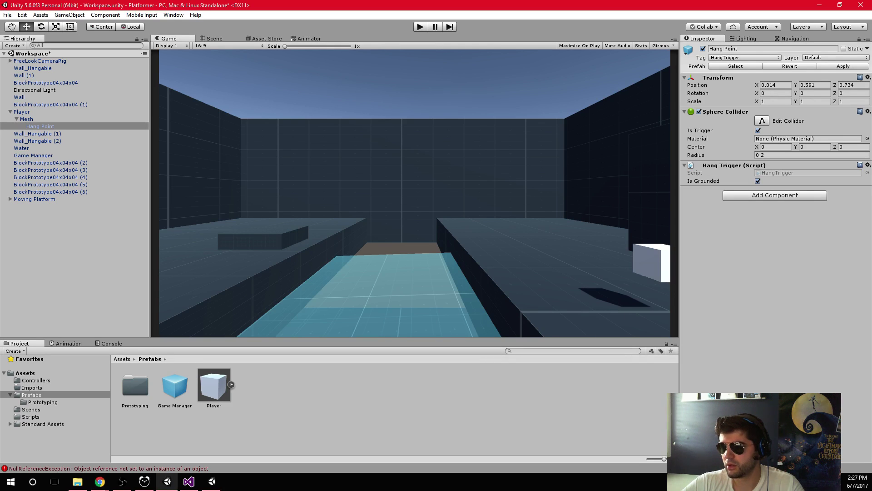
{"action": "left_click", "coordinate": [211, 481]}
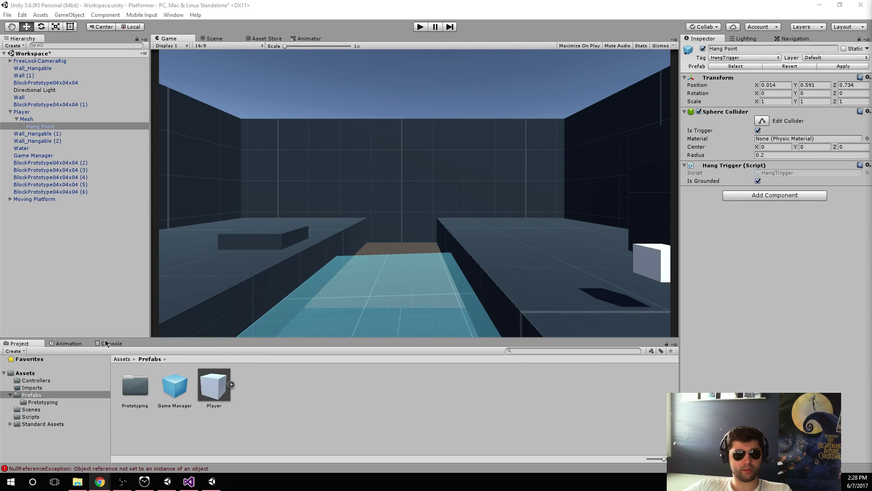
Step: Open HangTrigger.cs from the console's NullReferenceException and examine where pInput is used and assigned from Globals
{"action": "left_click", "coordinate": [127, 346]}
{"action": "double_click", "coordinate": [121, 380]}
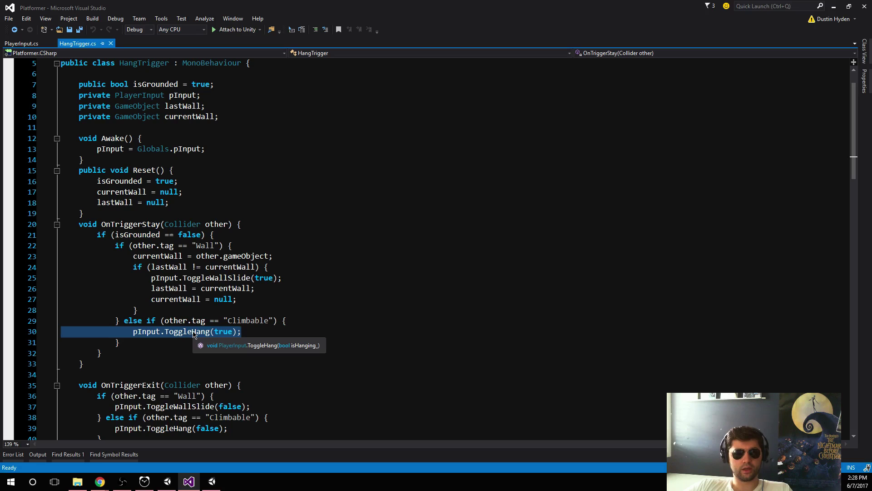
{"action": "double_click", "coordinate": [144, 332]}
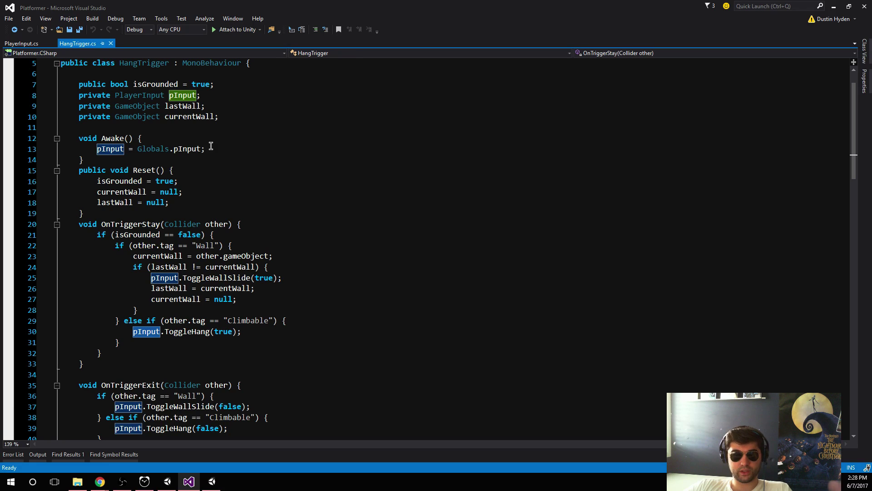
{"action": "left_click", "coordinate": [129, 149]}
{"action": "double_click", "coordinate": [107, 148]}
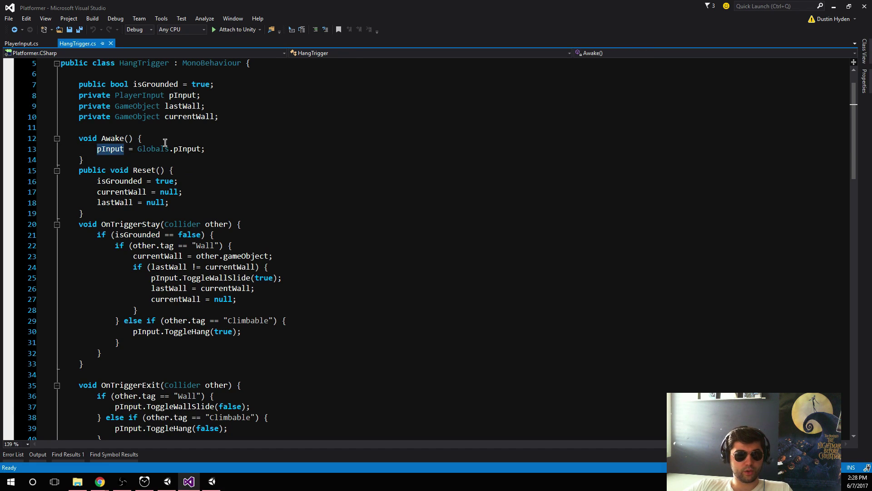
{"action": "double_click", "coordinate": [152, 149]}
{"action": "double_click", "coordinate": [188, 149]}
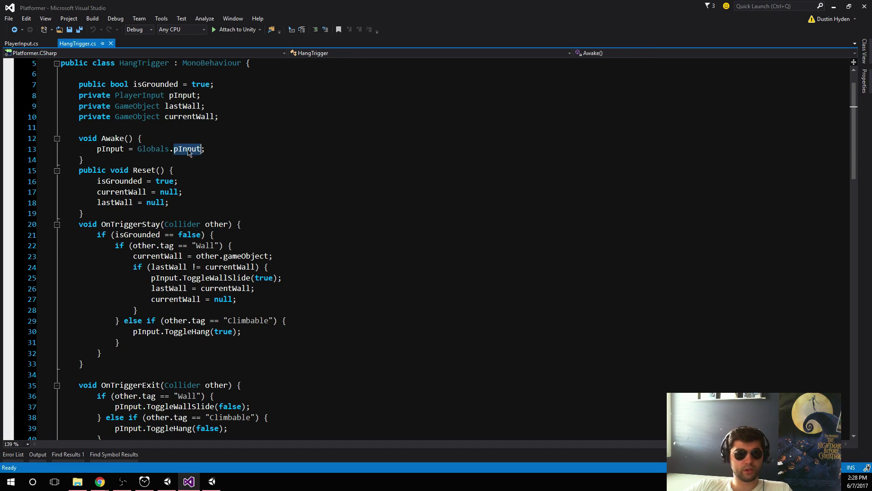
Step: Rename the Awake method in HangTrigger.cs to Start and save the script
{"action": "double_click", "coordinate": [113, 138]}
{"action": "type", "text": "Start"}
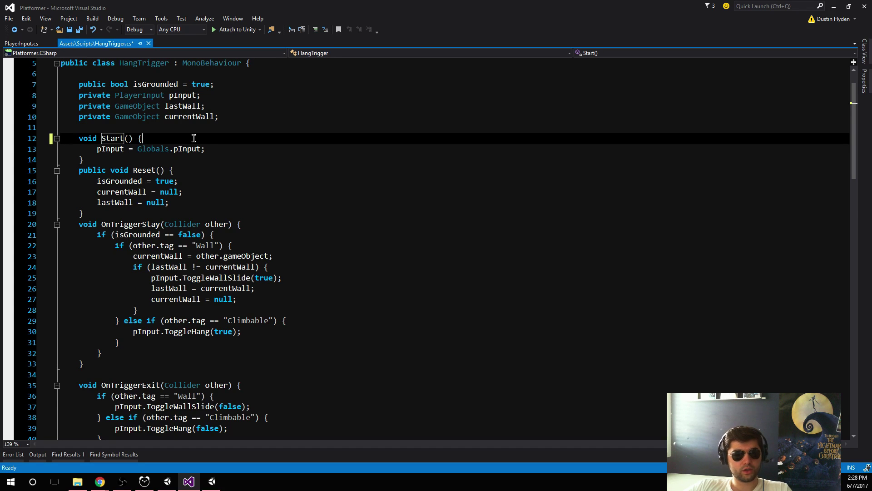
{"action": "key", "text": "ctrl+s"}
Step: Return to Unity and play-test the scene with the edited HangTrigger script
{"action": "left_click", "coordinate": [168, 481]}
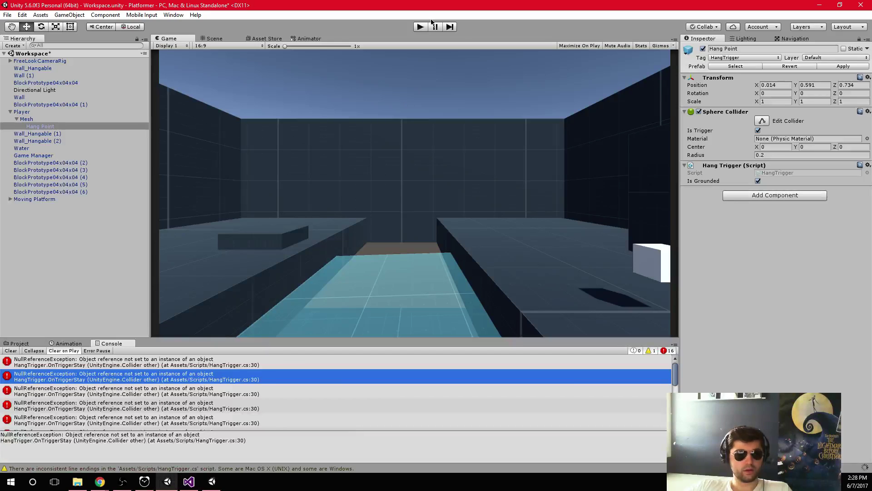
{"action": "left_click", "coordinate": [420, 28]}
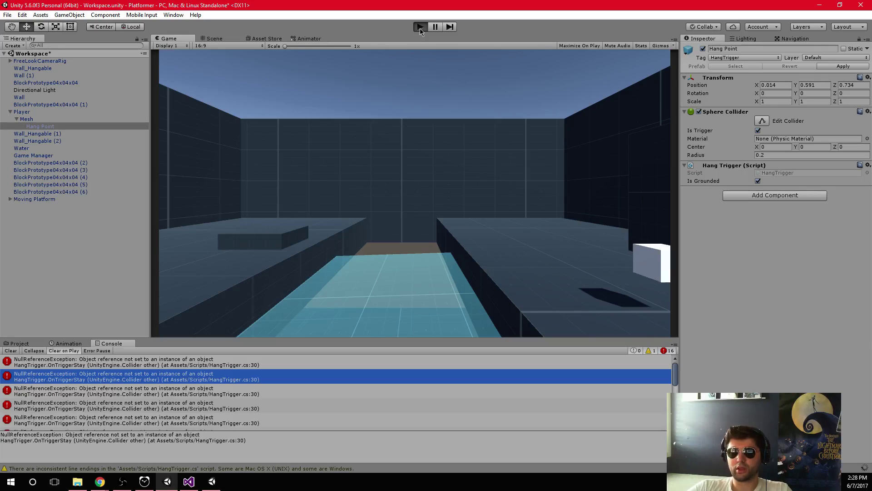
{"action": "key", "text": "w"}
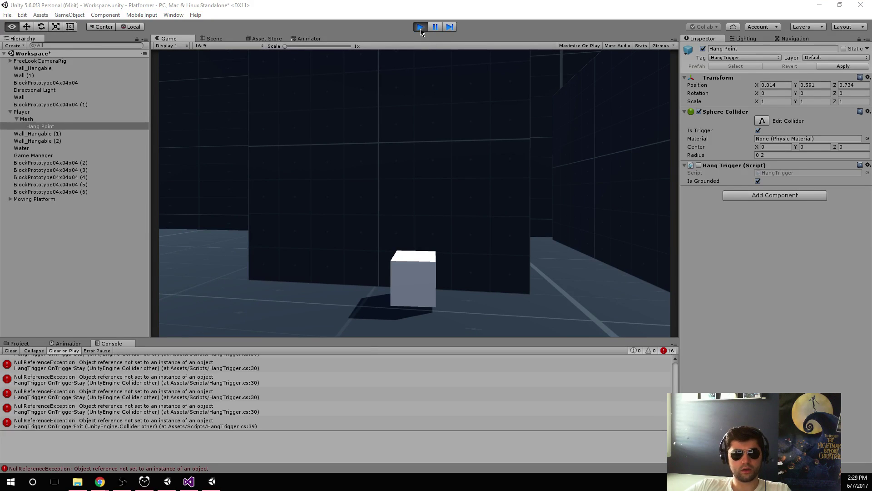
{"action": "left_click", "coordinate": [420, 27]}
Step: Open the Game Manager's Globals script and examine how it assigns player and pInput, with its window reduced over Unity
{"action": "left_click", "coordinate": [55, 156]}
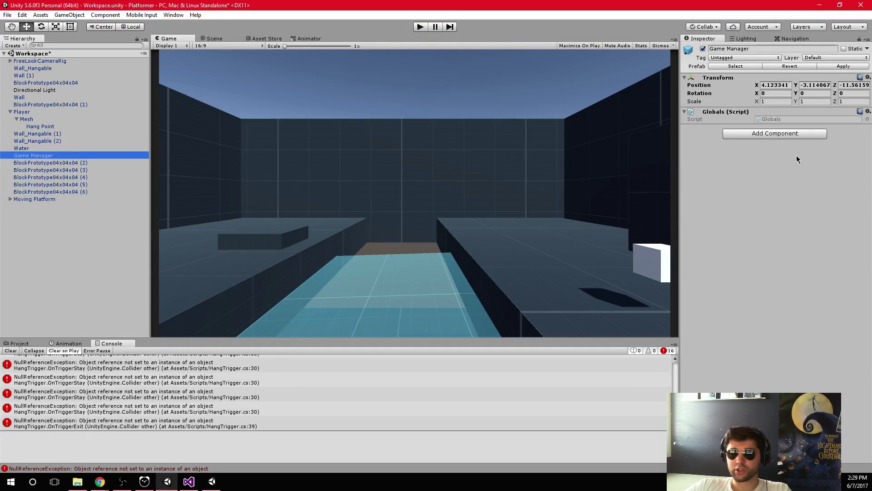
{"action": "double_click", "coordinate": [795, 120]}
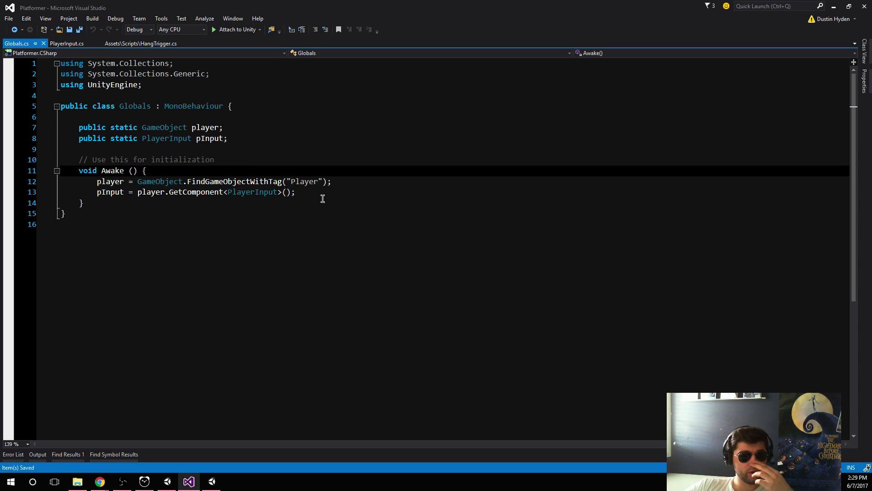
{"action": "key", "text": "super+Down"}
{"action": "key", "text": "super+Down"}
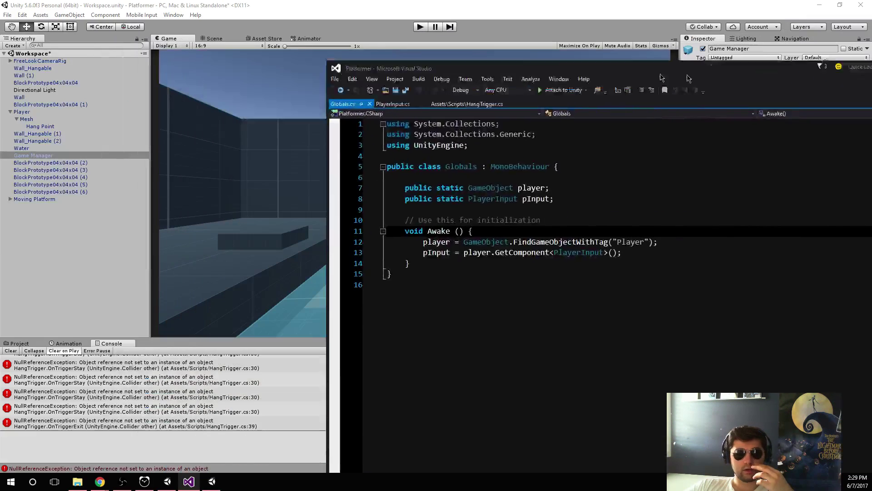
Step: Examine the tags and components of the Player and its Mesh child, and bring the Globals script back over the Unity editor
{"action": "left_click", "coordinate": [33, 113]}
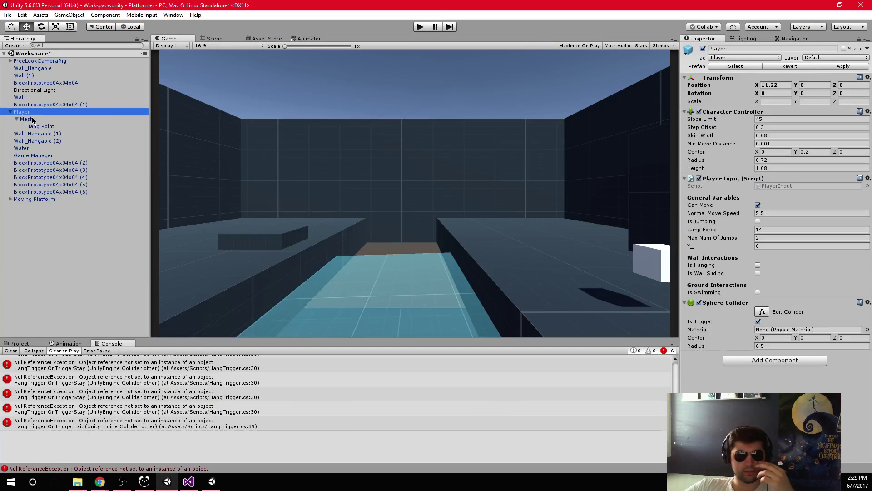
{"action": "left_click", "coordinate": [32, 120]}
{"action": "left_click", "coordinate": [43, 105]}
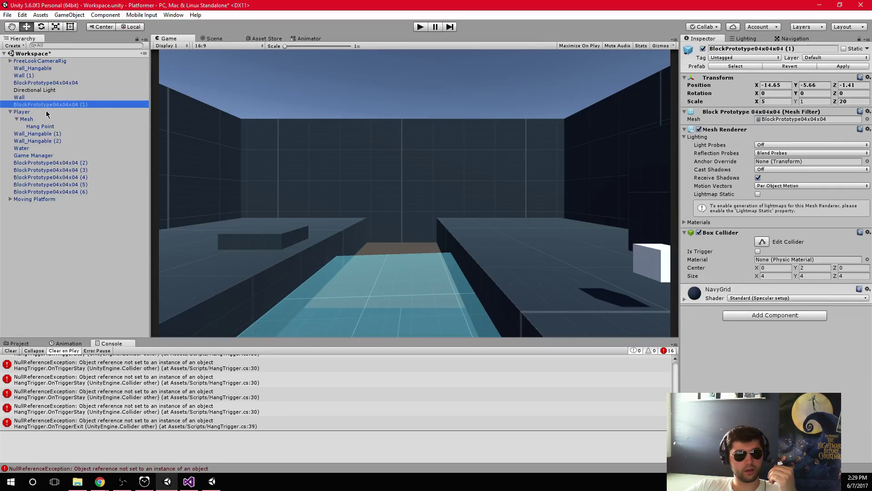
{"action": "left_click", "coordinate": [41, 113]}
{"action": "left_click", "coordinate": [40, 118]}
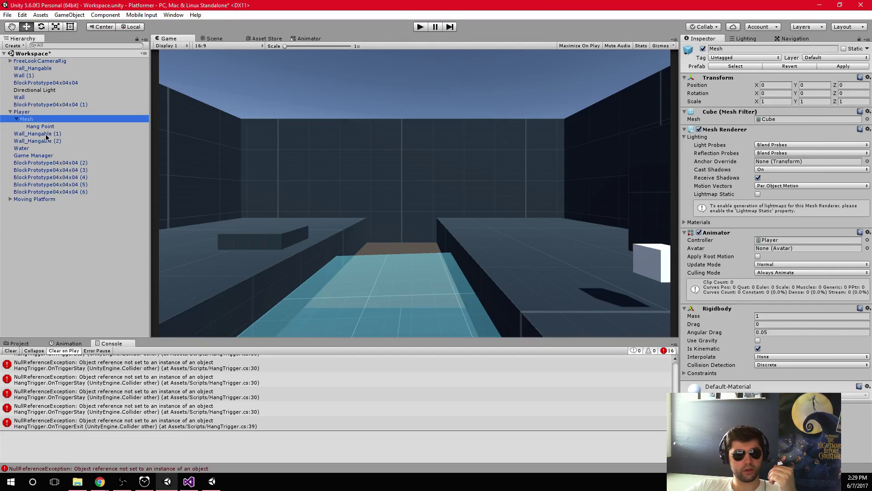
{"action": "key", "text": "Up"}
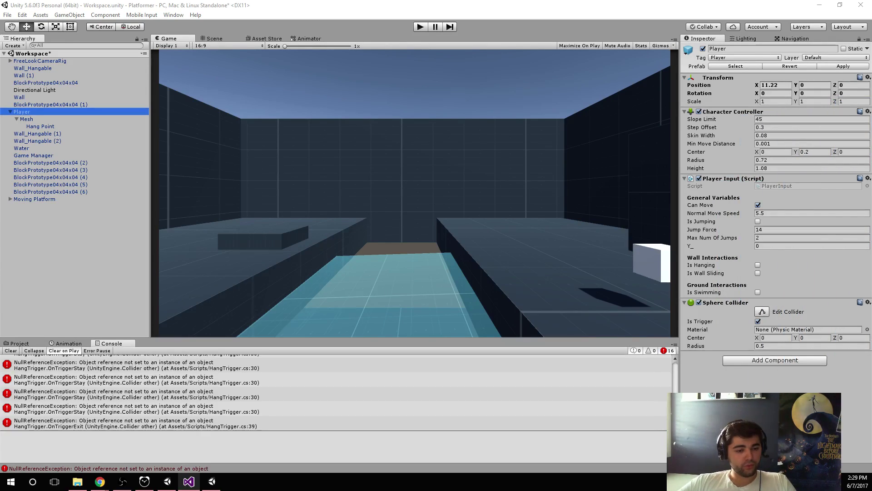
{"action": "left_click_drag", "start_coordinate": [871, 91], "coordinate": [421, 41]}
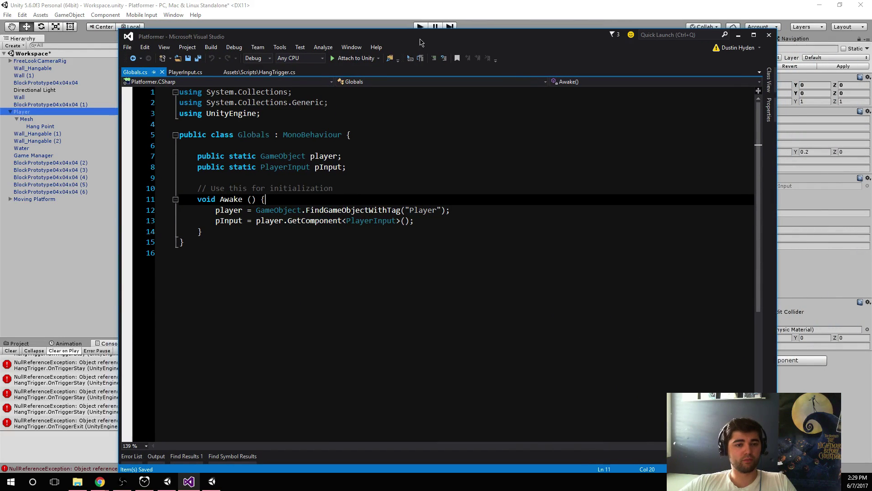
Step: Compare the PlayerInput script's movement code with the Globals script's player lookup, and return to the Unity editor
{"action": "left_click", "coordinate": [185, 71]}
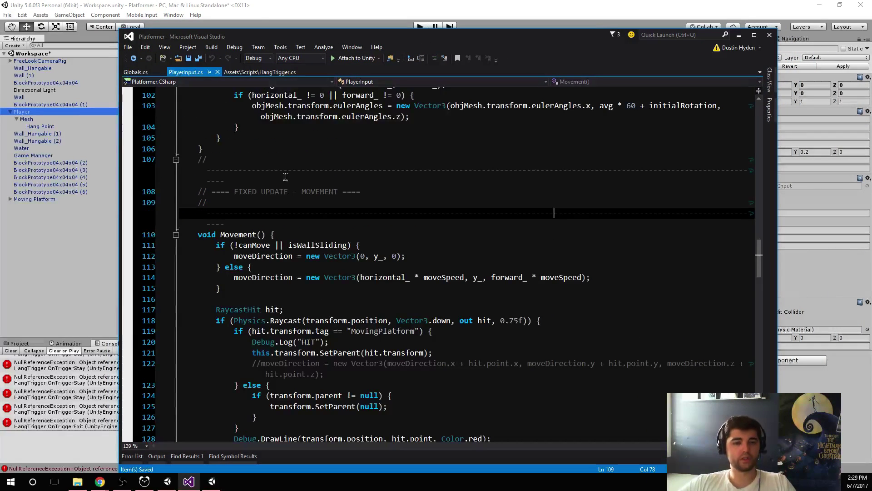
{"action": "scroll", "coordinate": [293, 188], "scroll_direction": "down", "scroll_amount": 1}
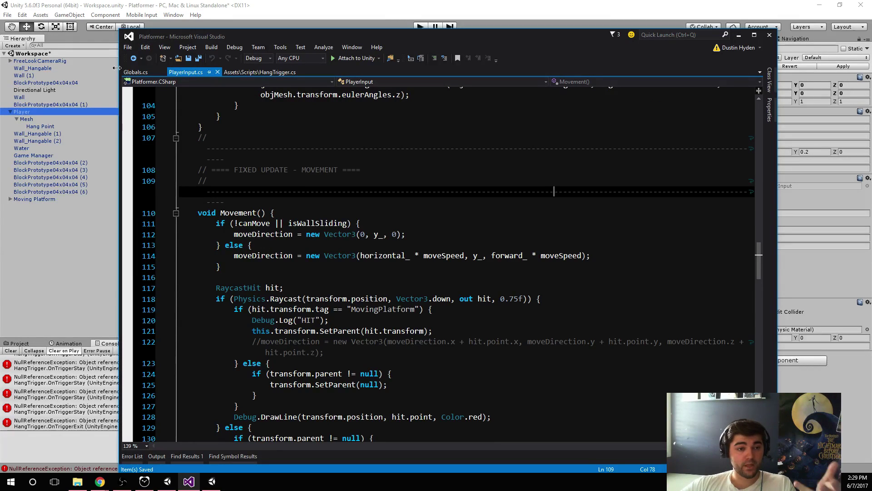
{"action": "left_click", "coordinate": [135, 71]}
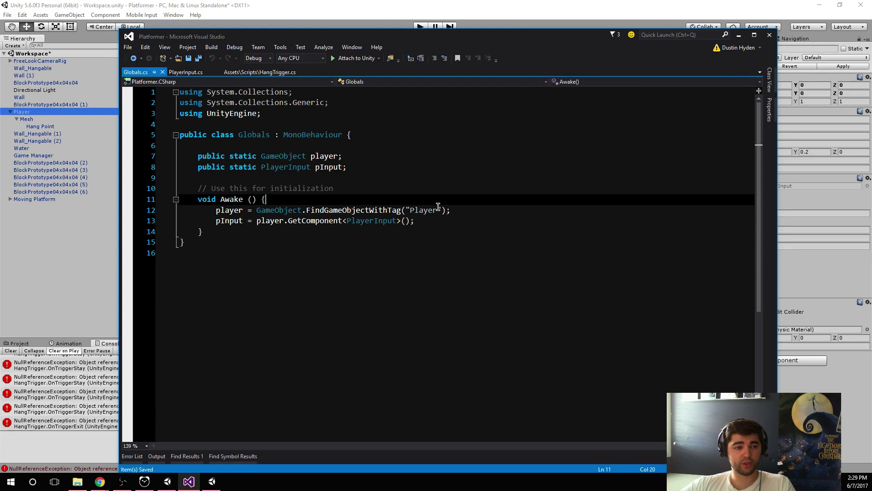
{"action": "key", "text": "alt+Tab"}
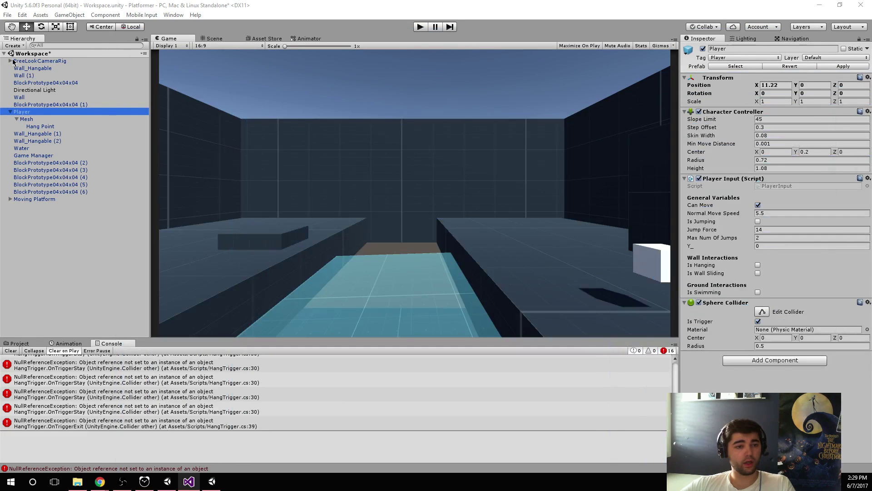
Step: Search the scene hierarchy for player objects by name and with the type filter t:player, and clear the search
{"action": "left_click", "coordinate": [80, 46]}
{"action": "type", "text": "pl"}
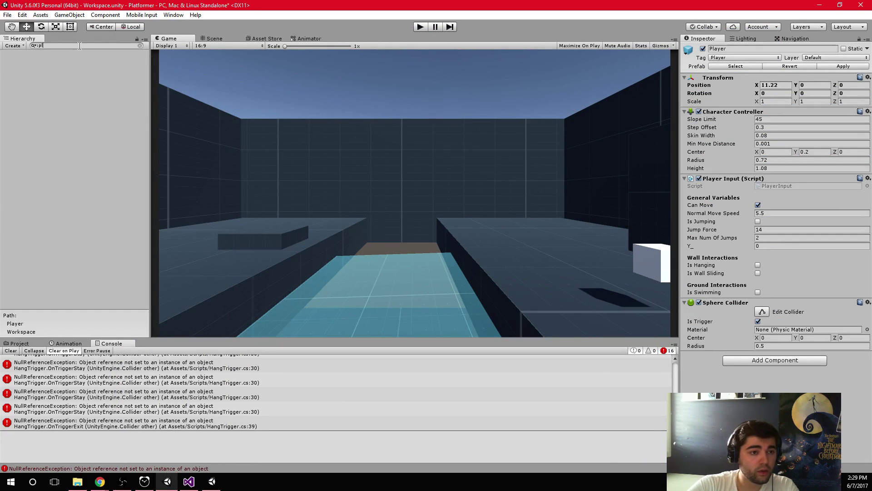
{"action": "type", "text": "ayer"}
{"action": "key", "text": "ctrl+a"}
{"action": "key", "text": "BackSpace"}
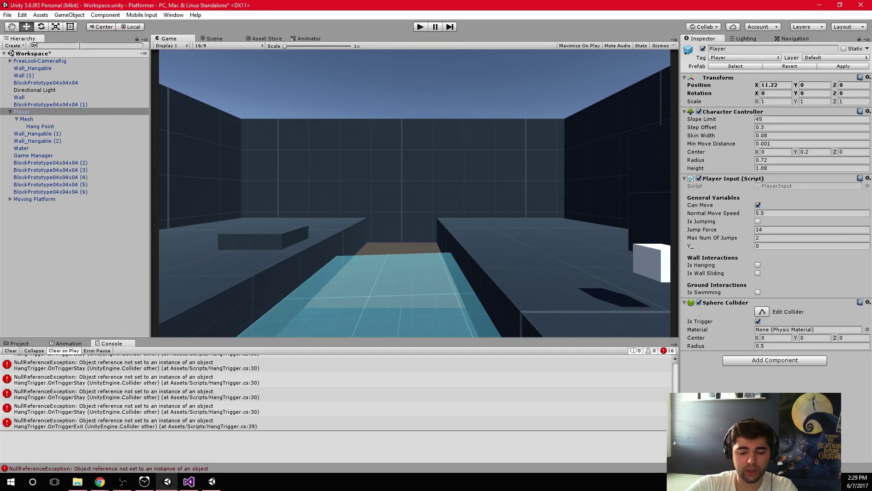
{"action": "type", "text": "p"}
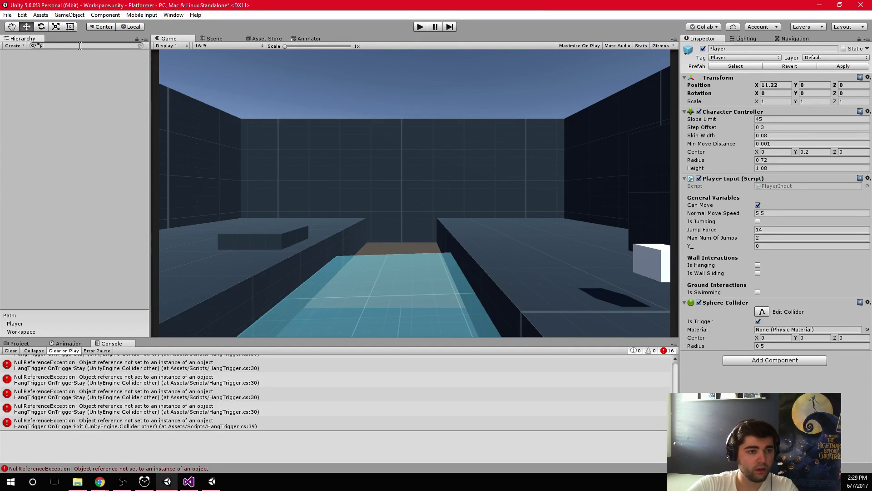
{"action": "key", "text": "BackSpace"}
{"action": "type", "text": "play"}
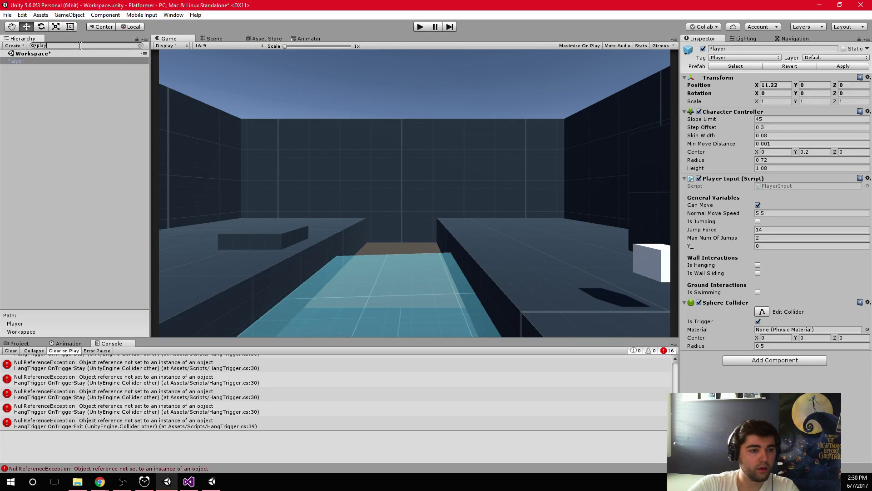
{"action": "key", "text": "ctrl+a"}
{"action": "key", "text": "BackSpace"}
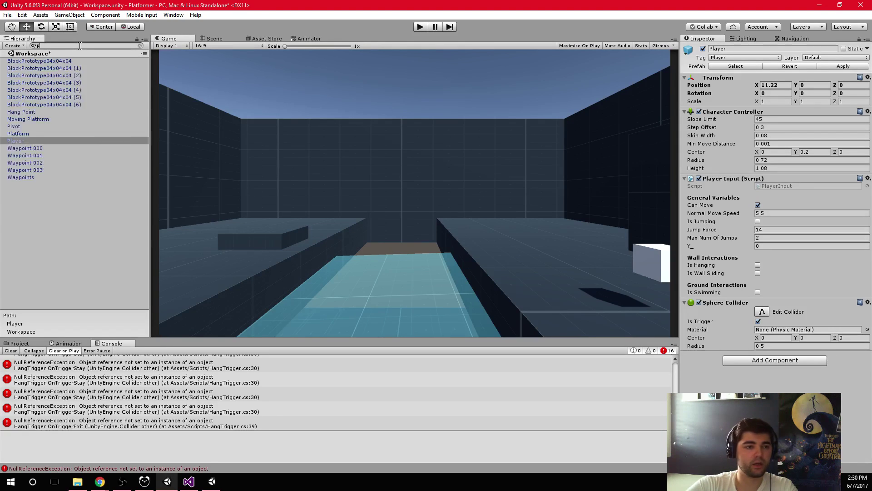
{"action": "type", "text": "t:pla"}
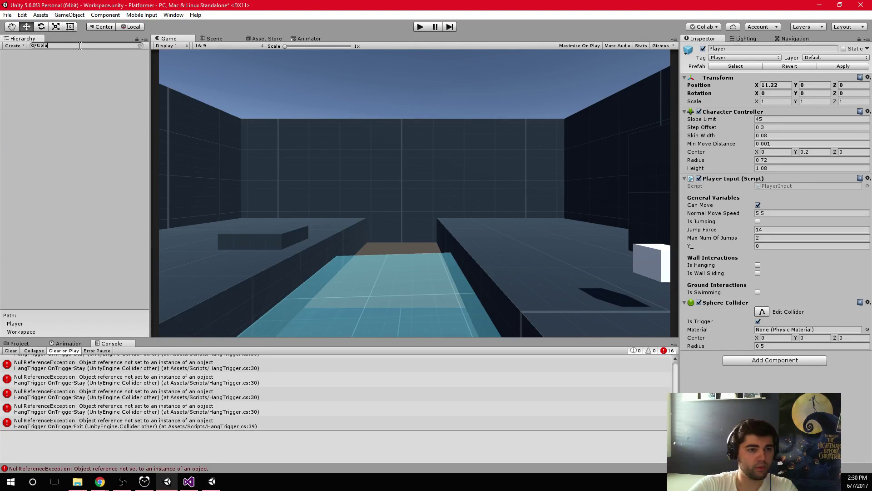
{"action": "type", "text": "yer"}
{"action": "key", "text": "ctrl+a"}
{"action": "key", "text": "BackSpace"}
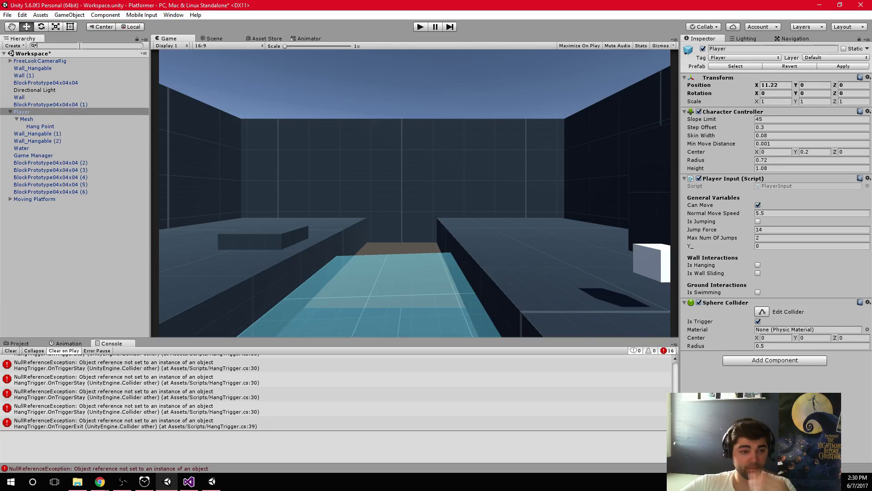
Step: Open the HangTrigger script from a console NullReferenceException and examine its ToggleHang call and pInput assignment
{"action": "double_click", "coordinate": [147, 386]}
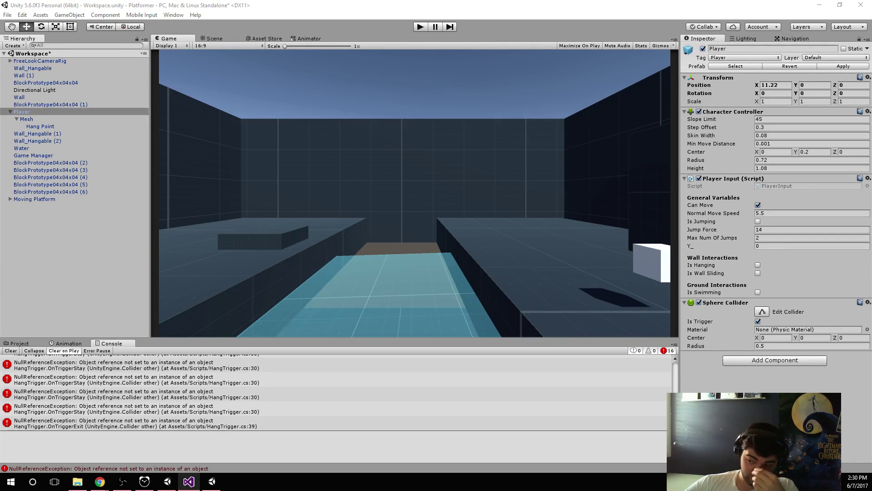
{"action": "key", "text": "alt+Tab"}
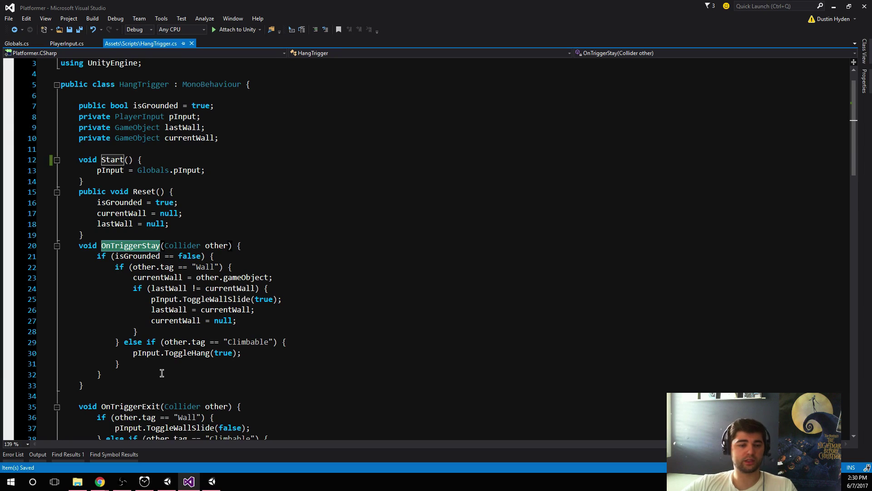
{"action": "scroll", "coordinate": [249, 317], "scroll_direction": "down", "scroll_amount": 2}
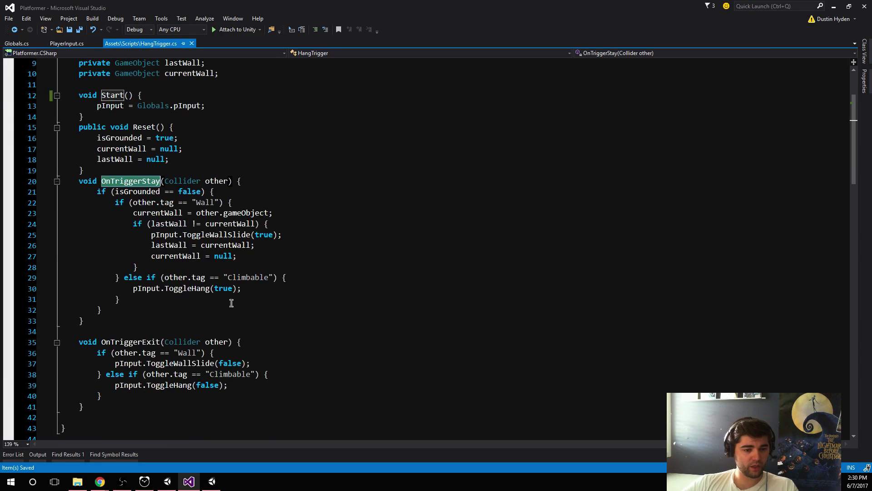
{"action": "left_click", "coordinate": [117, 288]}
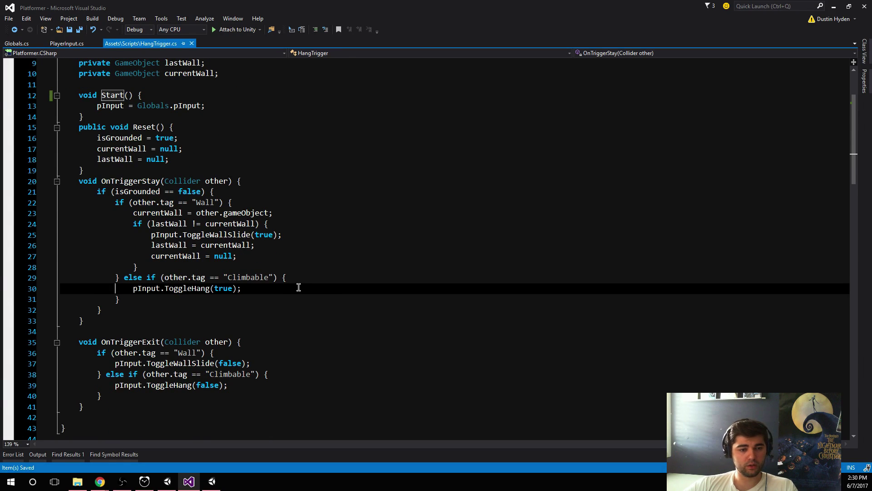
{"action": "scroll", "coordinate": [294, 288], "scroll_direction": "up", "scroll_amount": 2}
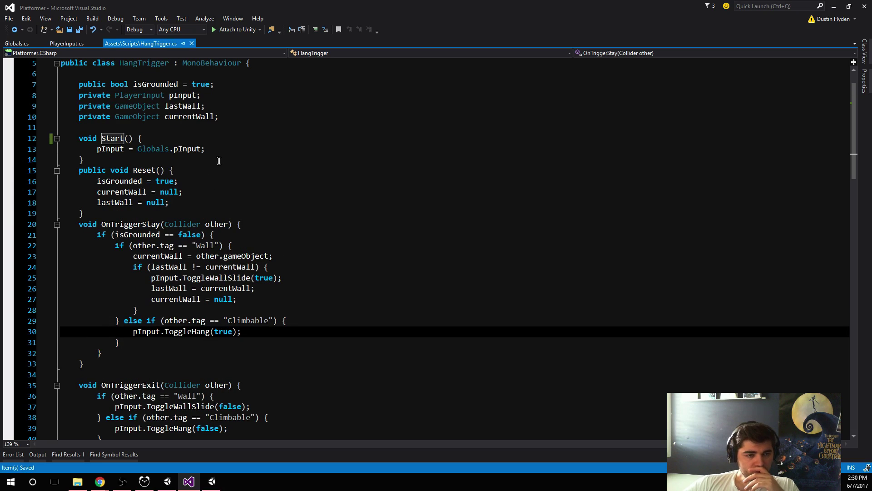
{"action": "left_click", "coordinate": [223, 151]}
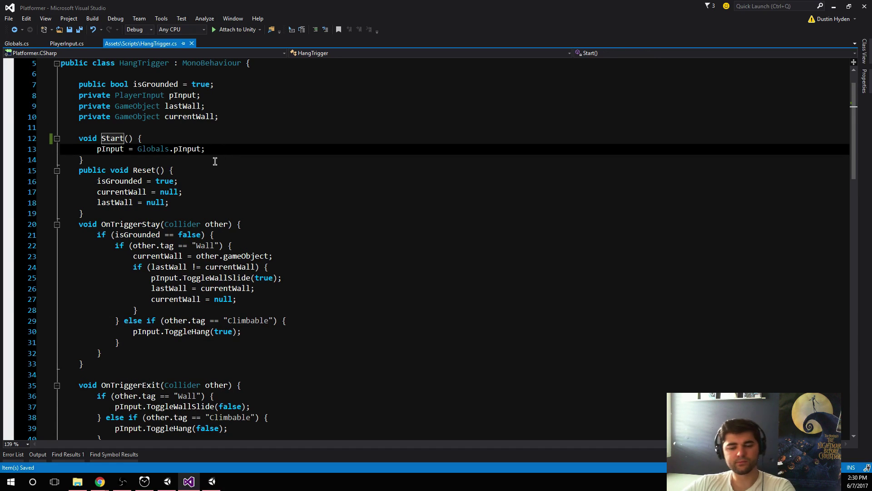
Step: Rename the Start method in HangTrigger.cs to Awake and save the script
{"action": "double_click", "coordinate": [117, 139]}
{"action": "type", "text": "A"}
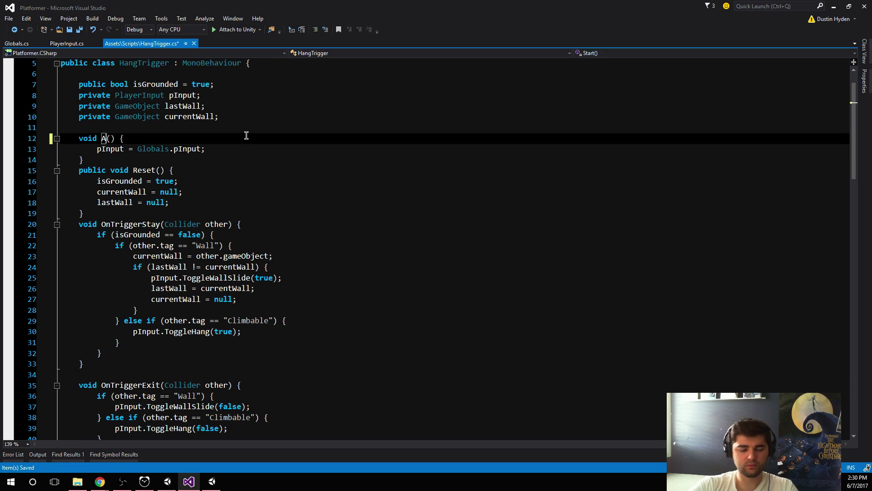
{"action": "type", "text": "wake"}
{"action": "key", "text": "ctrl+s"}
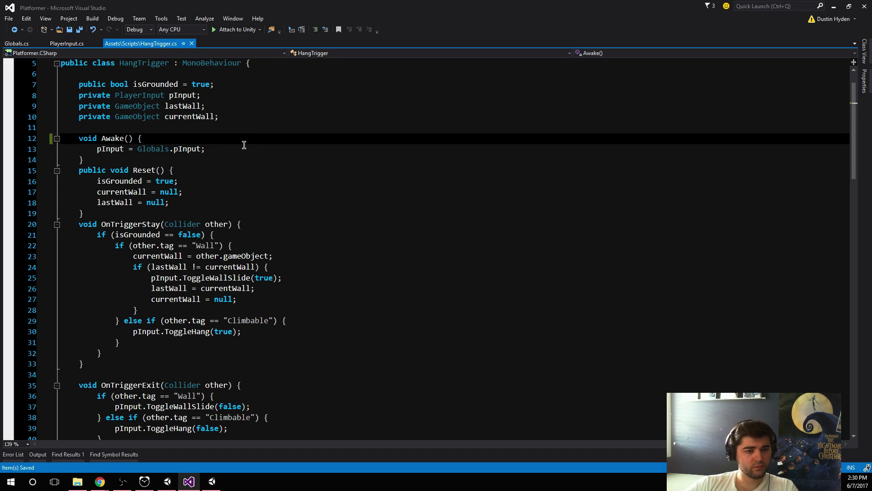
Step: Check the Globals.pInput assignment in Awake against the line that Unity's console error points to
{"action": "scroll", "coordinate": [243, 145], "scroll_direction": "up", "scroll_amount": 1}
{"action": "left_click_drag", "start_coordinate": [80, 171], "coordinate": [206, 171]}
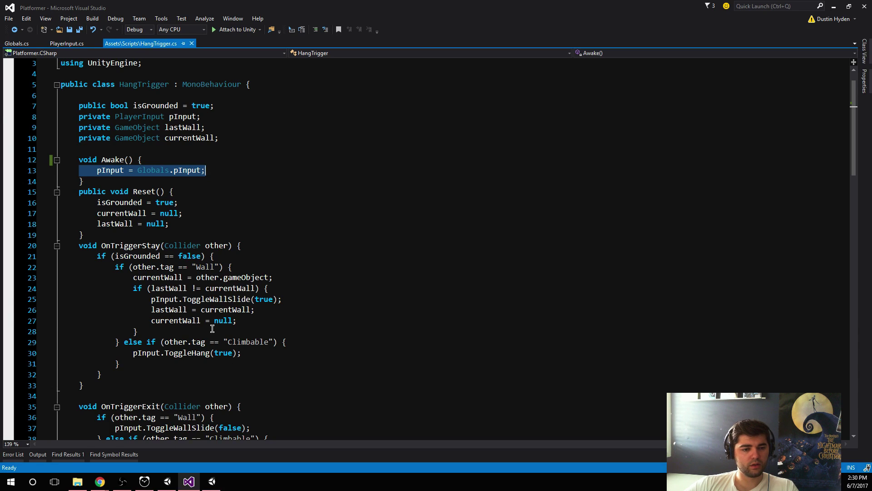
{"action": "left_click", "coordinate": [167, 481]}
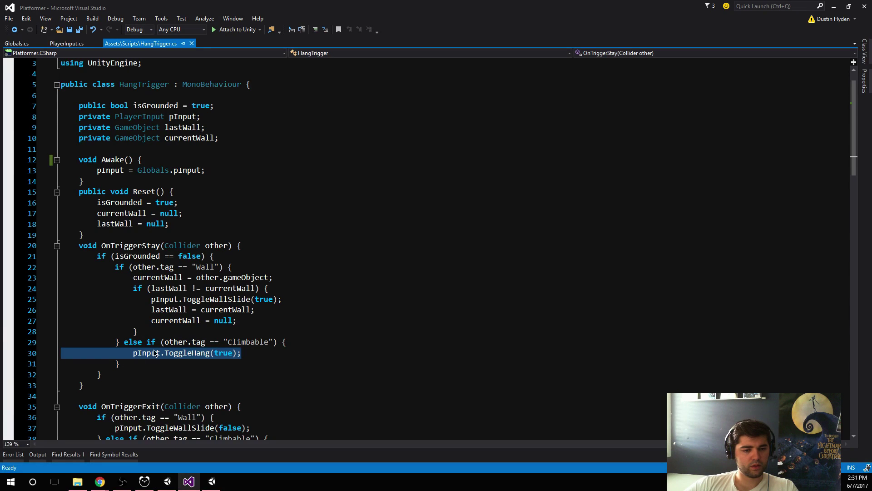
Step: Play-test the scene in Unity by moving the player across the water and jumping between the walls, and stop the game
{"action": "left_click", "coordinate": [167, 481]}
{"action": "left_click", "coordinate": [422, 26]}
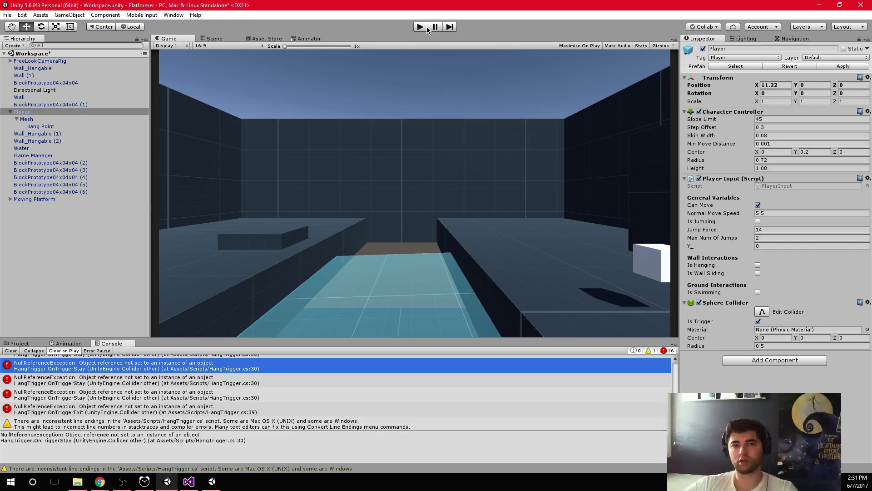
{"action": "key", "text": "w"}
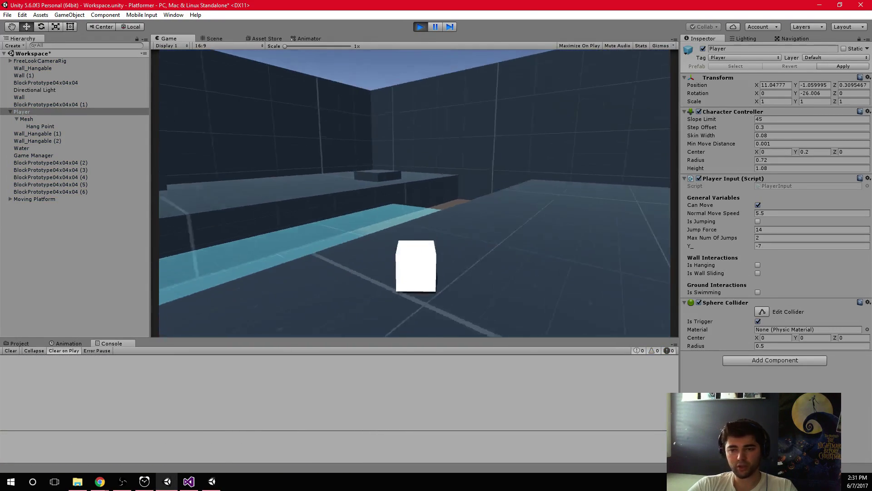
{"action": "key", "text": "w"}
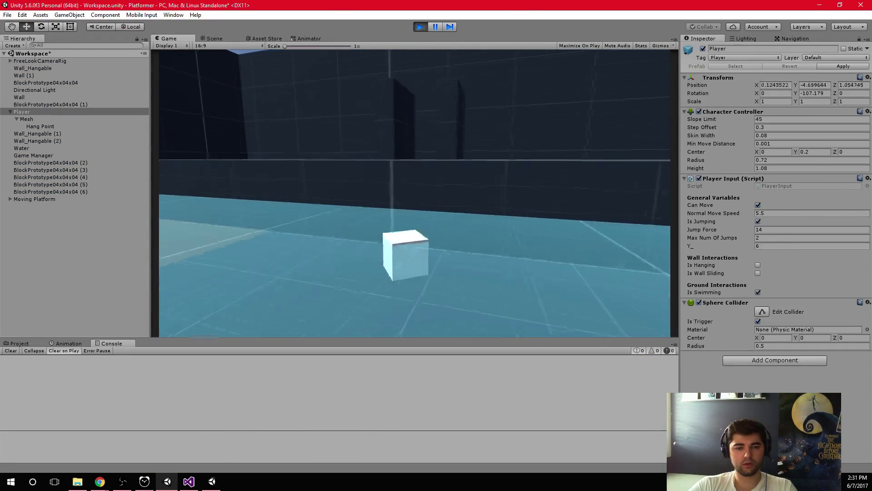
{"action": "key", "text": "w"}
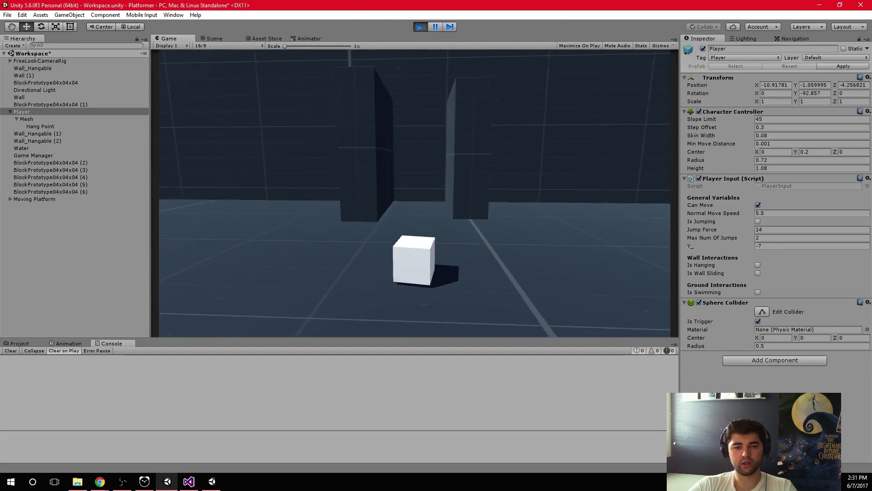
{"action": "key", "text": "w"}
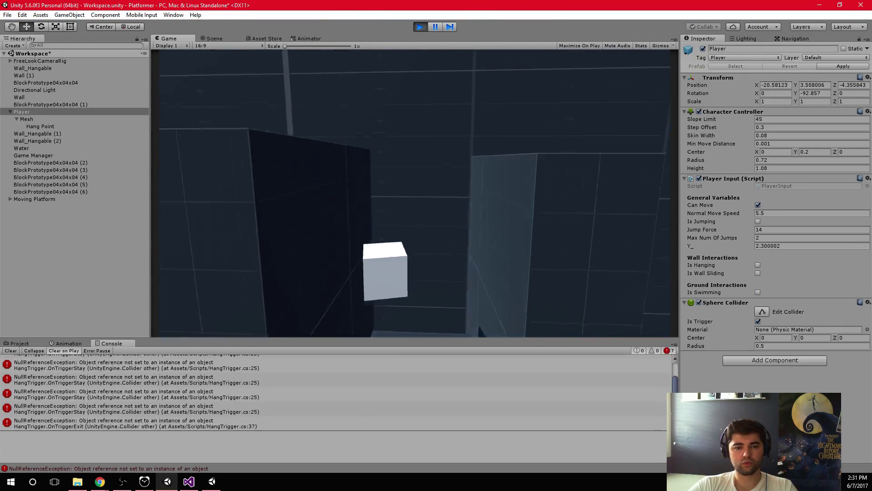
{"action": "key", "text": "space"}
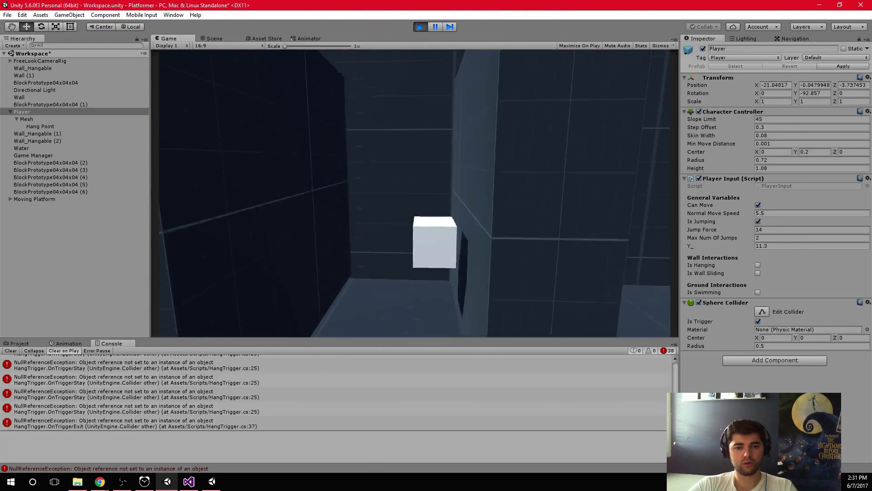
{"action": "key", "text": "w"}
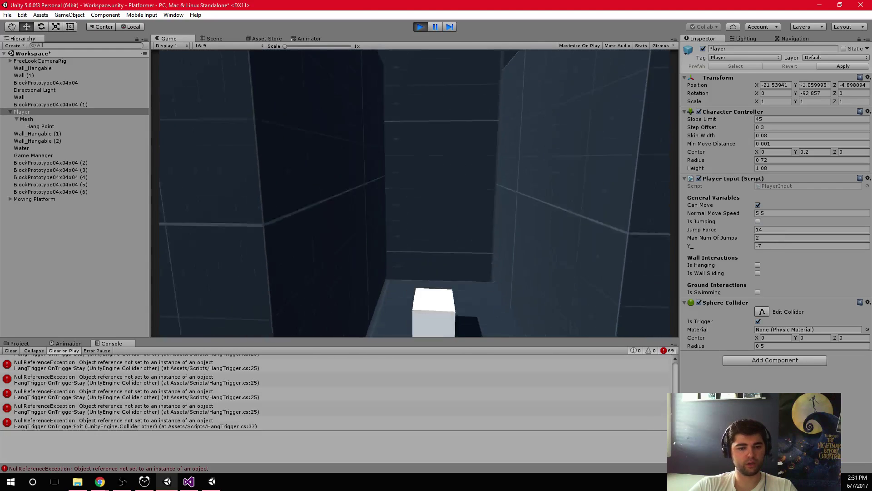
{"action": "key", "text": "w"}
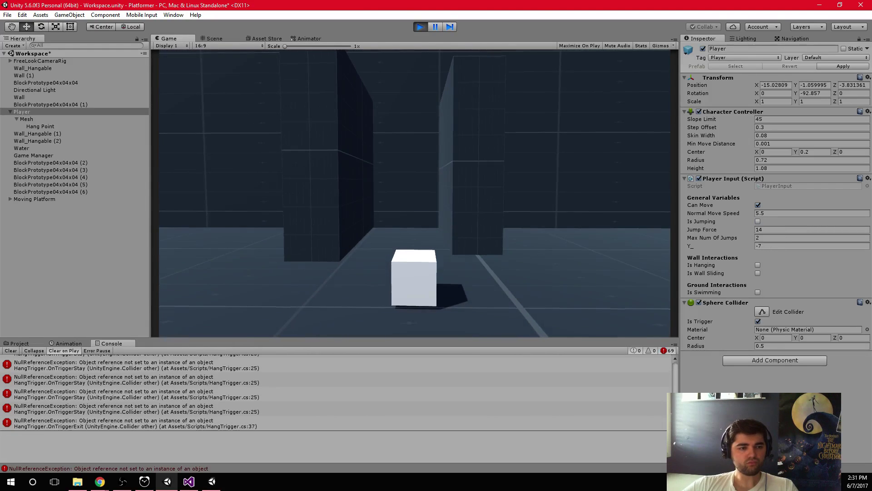
{"action": "key", "text": "alt+Tab"}
{"action": "left_click", "coordinate": [422, 28]}
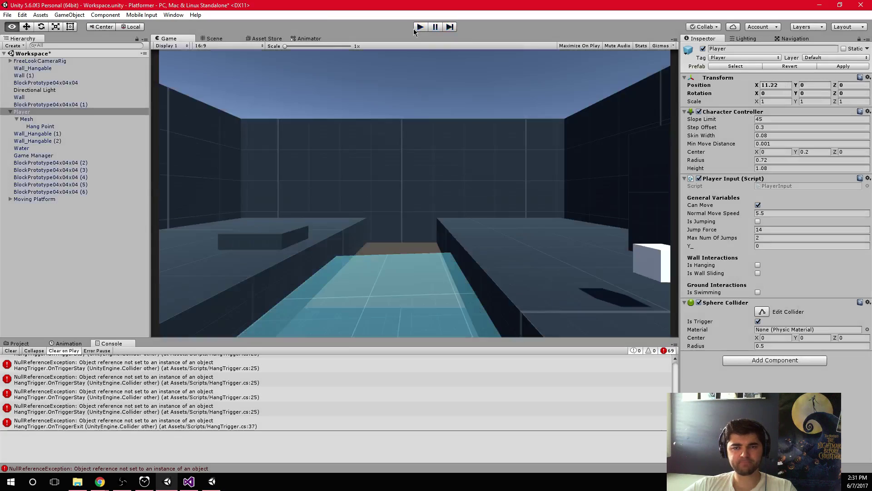
Step: Inspect the components of the player's Mesh and Hang Point objects and the details of a HangTrigger console error
{"action": "left_click", "coordinate": [47, 121]}
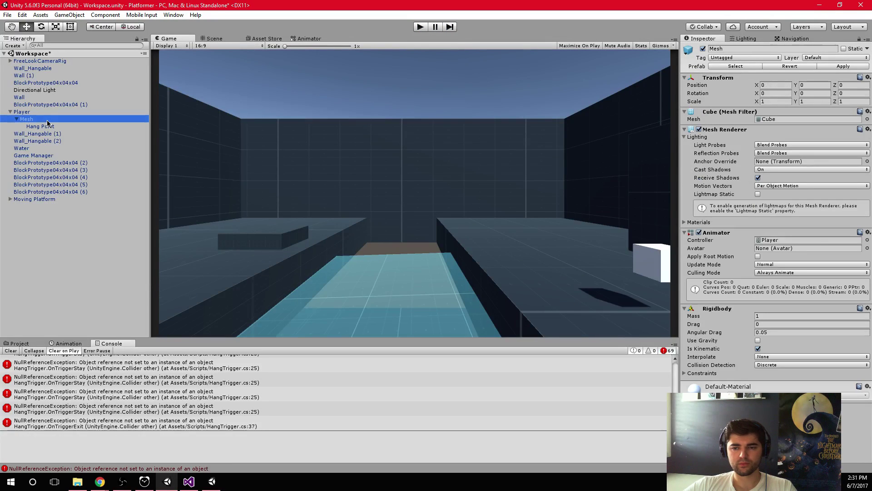
{"action": "left_click", "coordinate": [41, 126]}
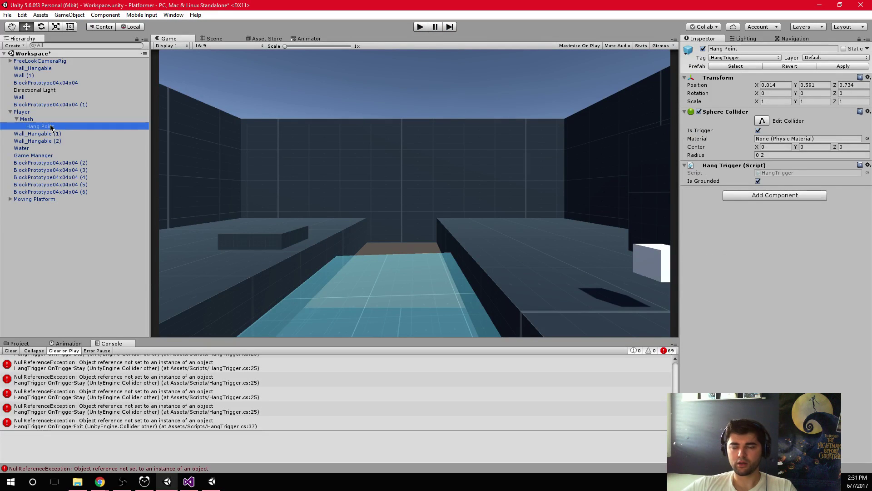
{"action": "left_click_drag", "start_coordinate": [50, 127], "coordinate": [51, 128]}
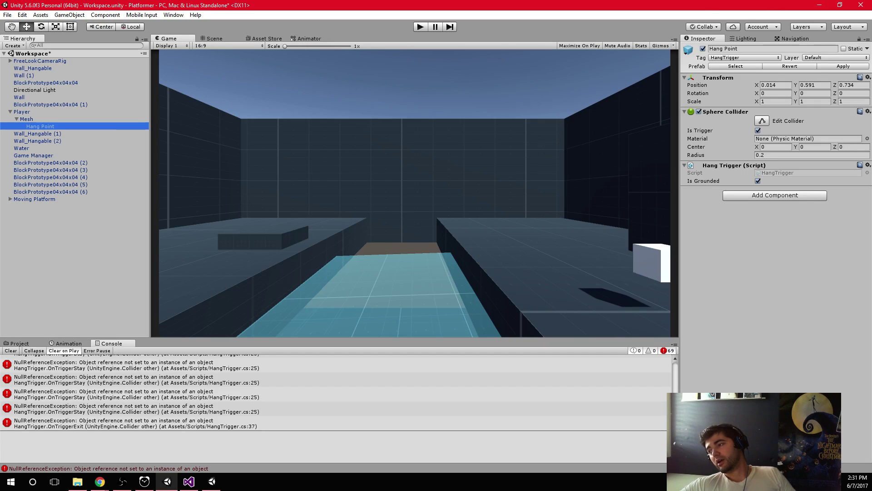
{"action": "left_click", "coordinate": [218, 371]}
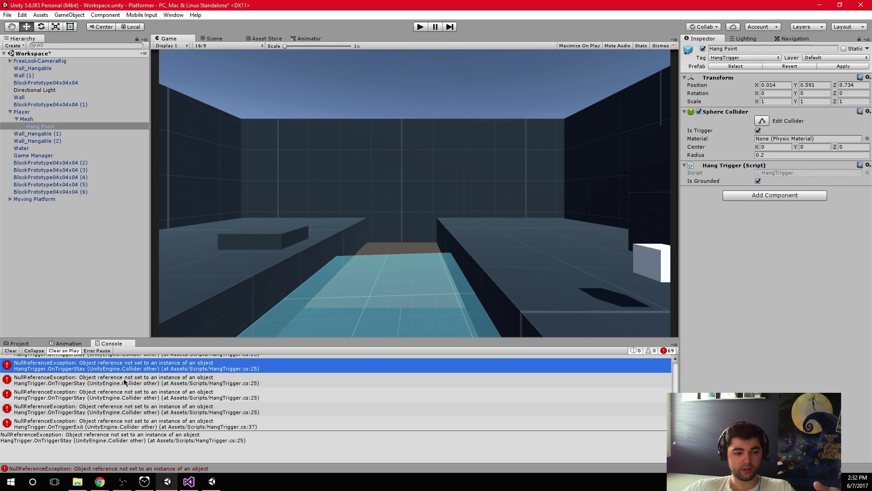
Step: In HangTrigger.cs in Visual Studio, add Debug.Log(pInput); below the Globals.pInput assignment in Awake and save the script
{"action": "left_click", "coordinate": [190, 484]}
{"action": "left_click", "coordinate": [219, 166]}
{"action": "left_click", "coordinate": [230, 162]}
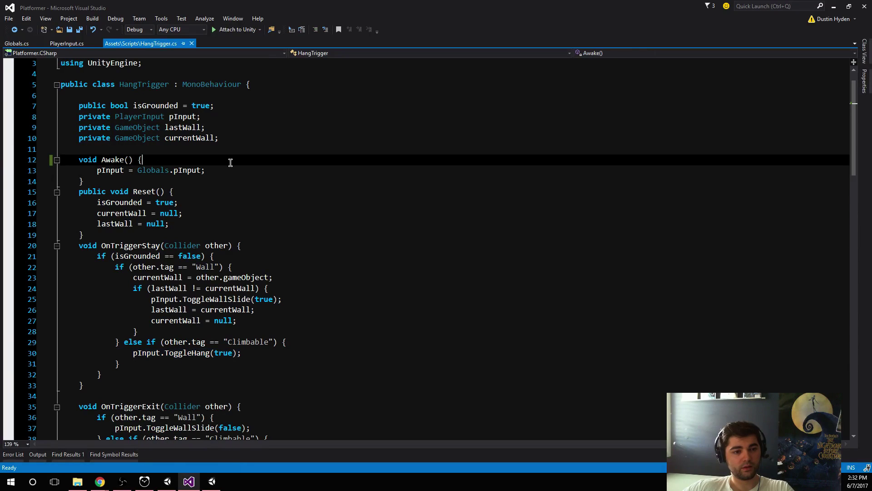
{"action": "left_click", "coordinate": [217, 174]}
{"action": "key", "text": "Return"}
{"action": "type", "text": "Debug.Log("}
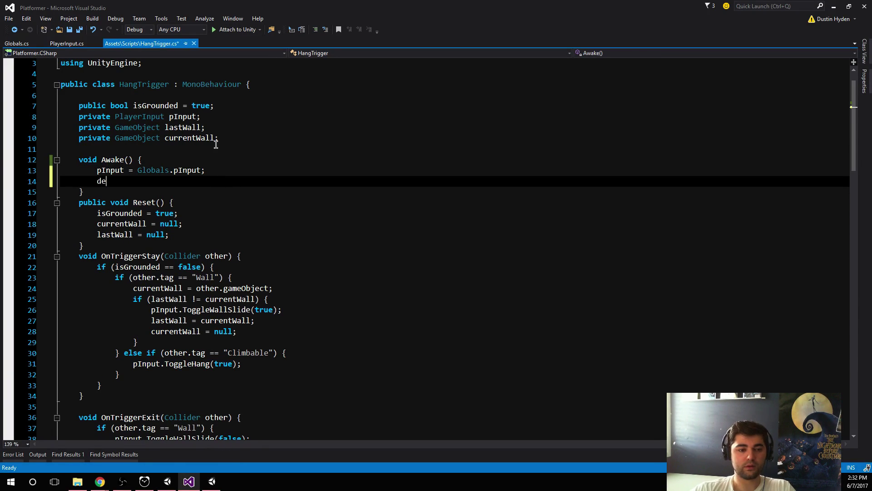
{"action": "type", "text": "Ping"}
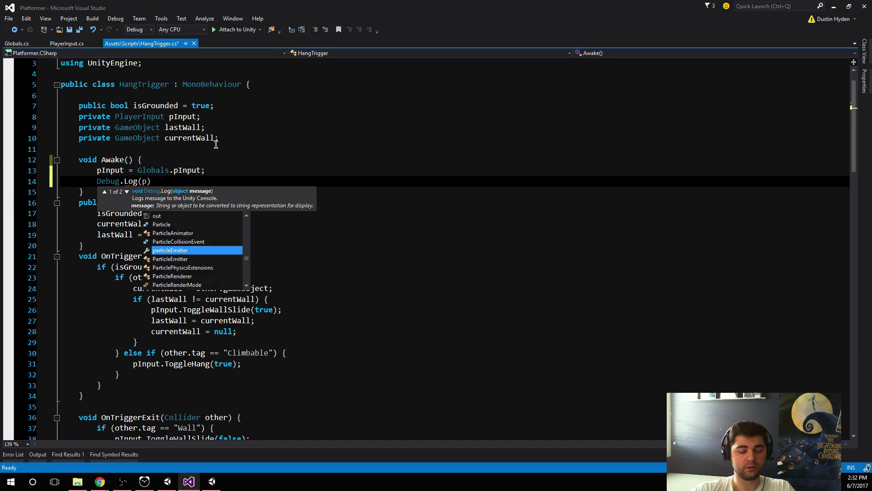
{"action": "key", "text": "Tab"}
{"action": "key", "text": "BackSpace"}
{"action": "key", "text": "BackSpace"}
{"action": "key", "text": "BackSpace"}
{"action": "key", "text": "BackSpace"}
{"action": "type", "text": "pInput)"}
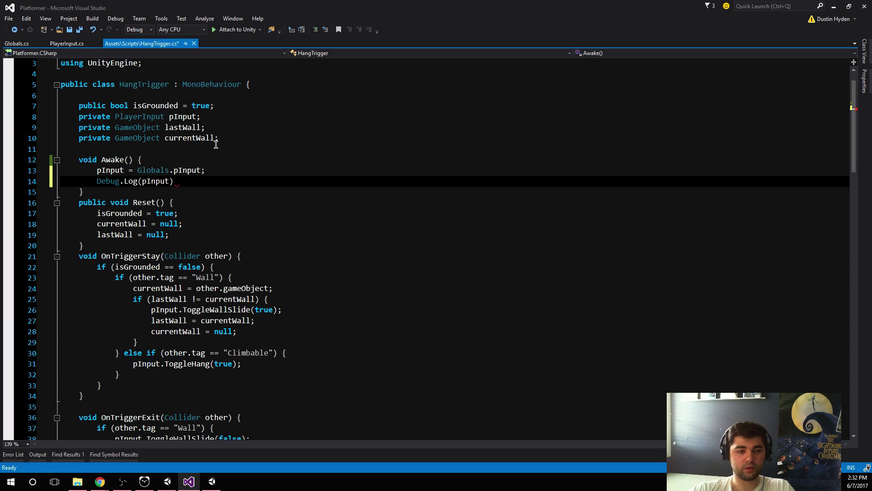
{"action": "type", "text": ";"}
{"action": "key", "text": "ctrl+s"}
Step: Play-test the scene in Unity to check the value logged for pInput, and stop the game
{"action": "left_click", "coordinate": [168, 481]}
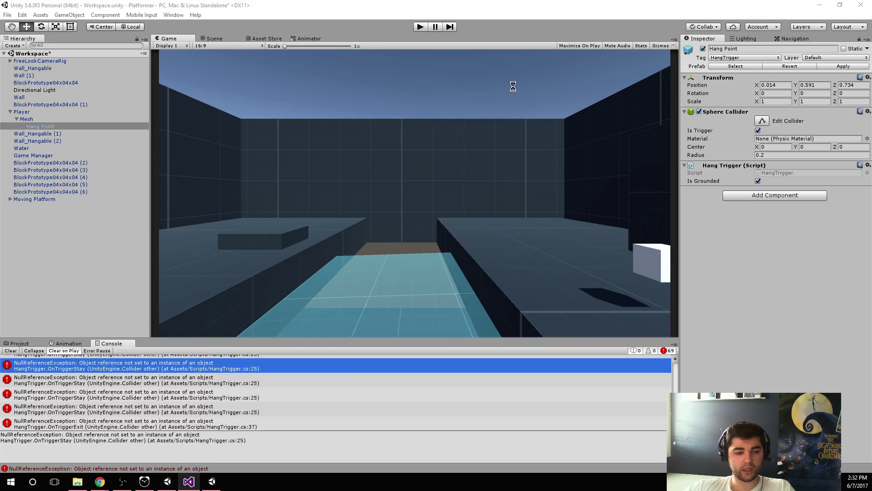
{"action": "left_click", "coordinate": [419, 29]}
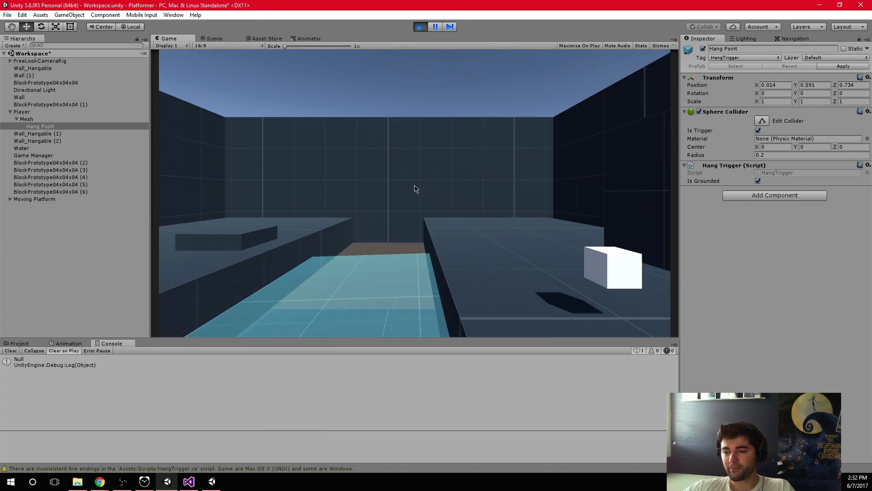
{"action": "key", "text": "space"}
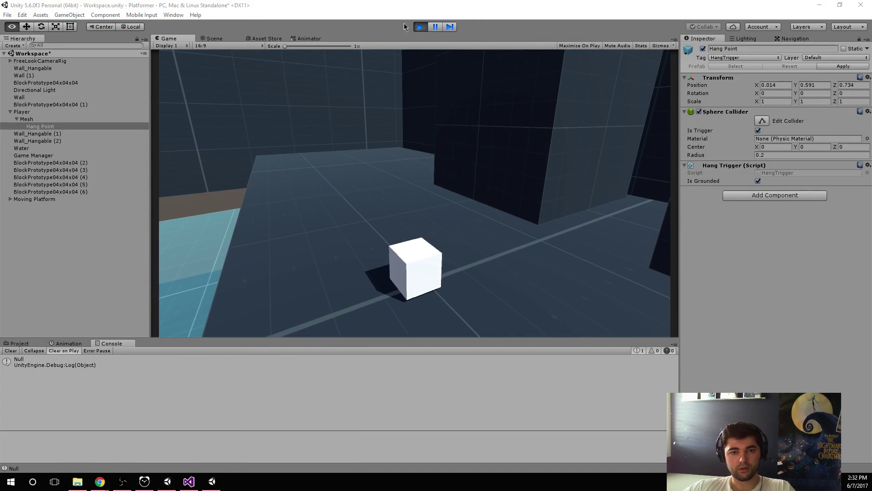
{"action": "key", "text": "ctrl+p"}
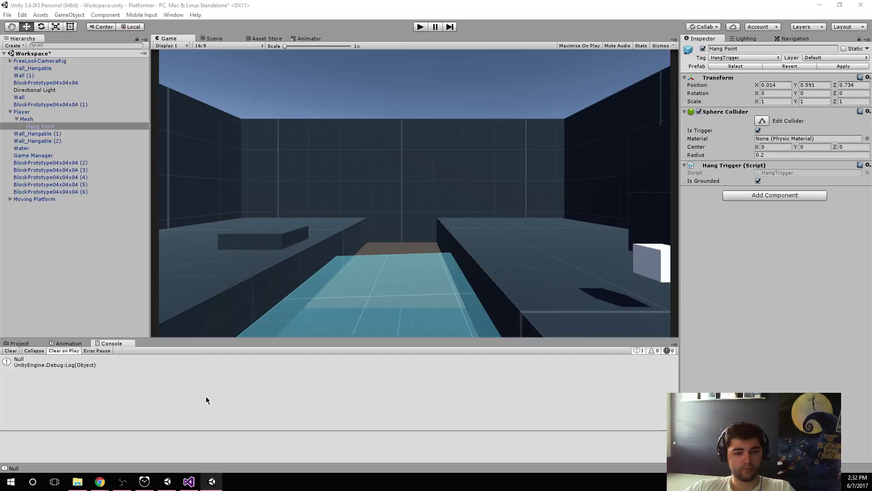
Step: Add an empty if (pInput == null) block at the start of OnTriggerStay in HangTrigger.cs in Visual Studio
{"action": "left_click", "coordinate": [188, 482]}
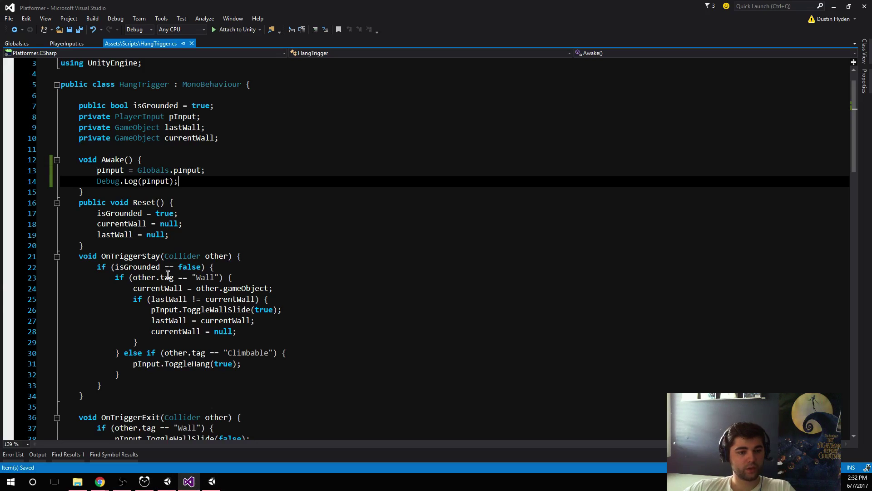
{"action": "left_click", "coordinate": [256, 255]}
{"action": "key", "text": "Return"}
{"action": "type", "text": "if "}
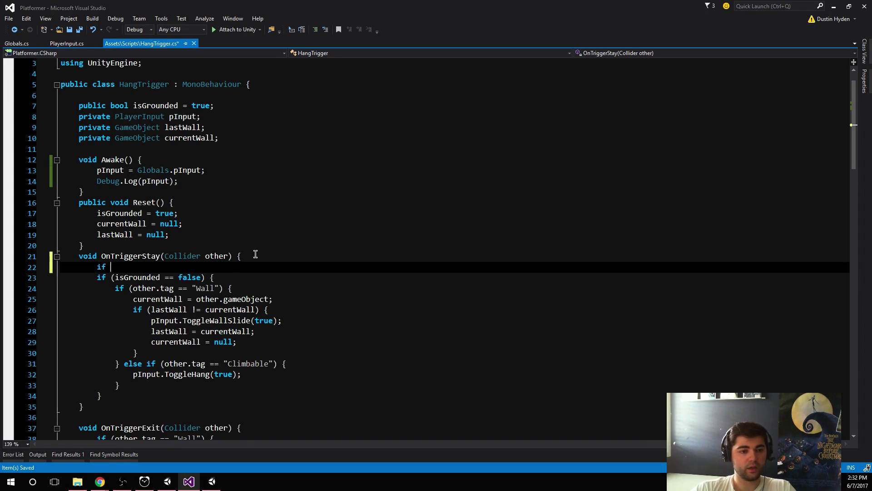
{"action": "type", "text": "(pinput == nukll"}
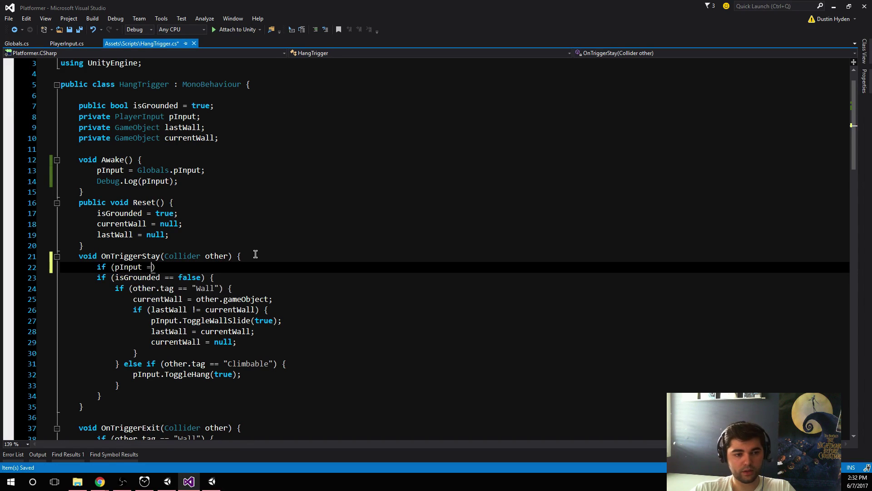
{"action": "key", "text": "Tab"}
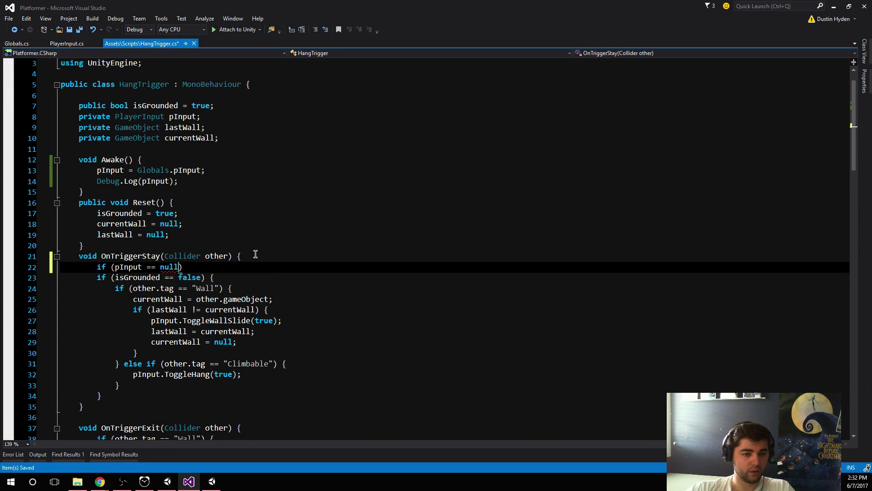
{"action": "type", "text": ") {"}
{"action": "key", "text": "Return"}
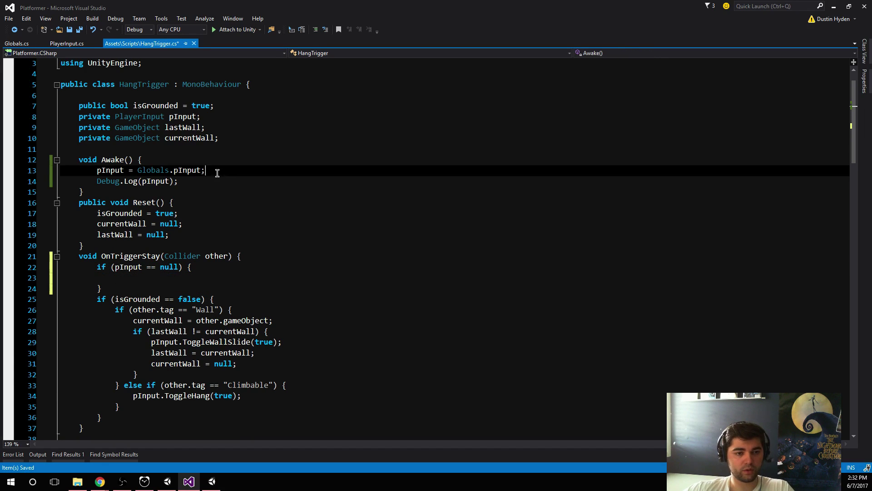
Step: Copy the pInput = Globals.pInput; line from Awake into the null check in OnTriggerStay and save the script
{"action": "left_click_drag", "start_coordinate": [207, 171], "coordinate": [96, 171]}
{"action": "key", "text": "ctrl+c"}
{"action": "left_click", "coordinate": [208, 276]}
{"action": "key", "text": "ctrl+v"}
{"action": "left_click", "coordinate": [215, 256]}
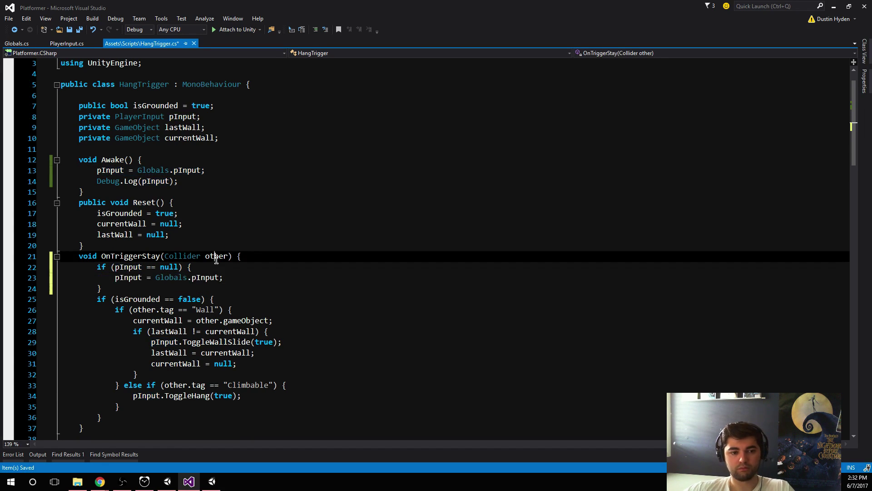
{"action": "scroll", "coordinate": [215, 314], "scroll_direction": "down", "scroll_amount": 2}
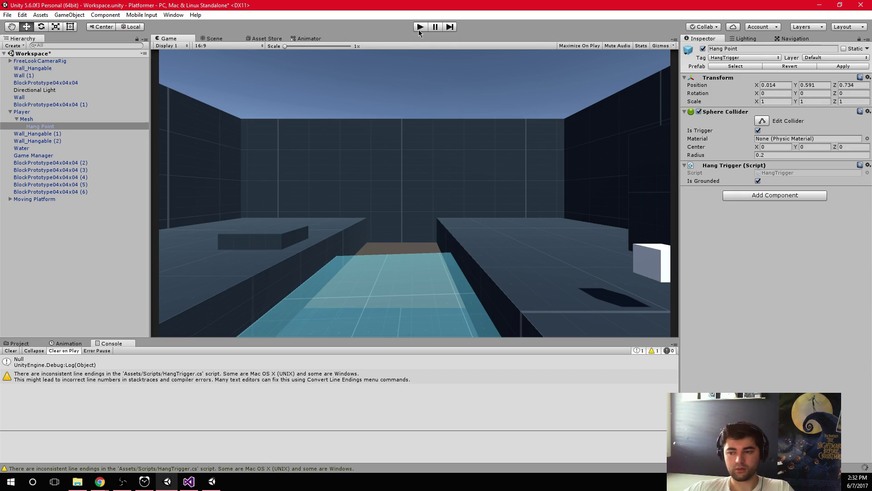
Step: Play-test wall sliding and hanging in Unity by jumping the player against the walls and blocks, and stop the game
{"action": "left_click", "coordinate": [418, 29]}
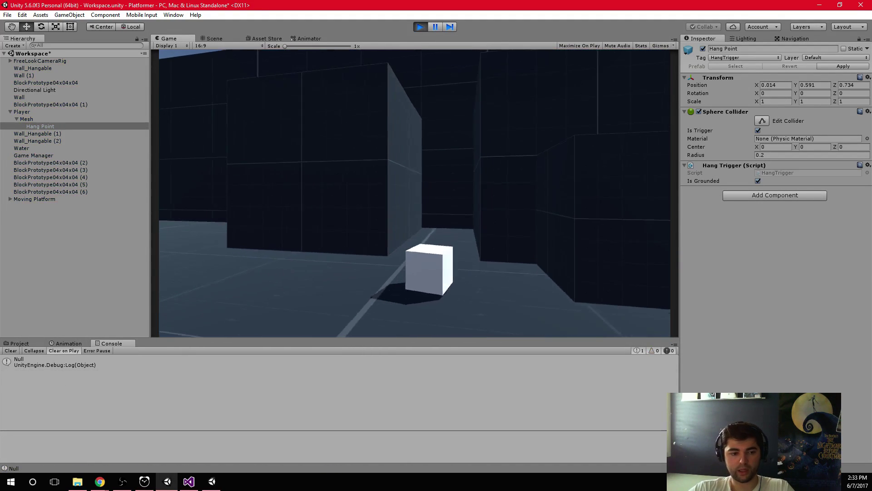
{"action": "key", "text": "space"}
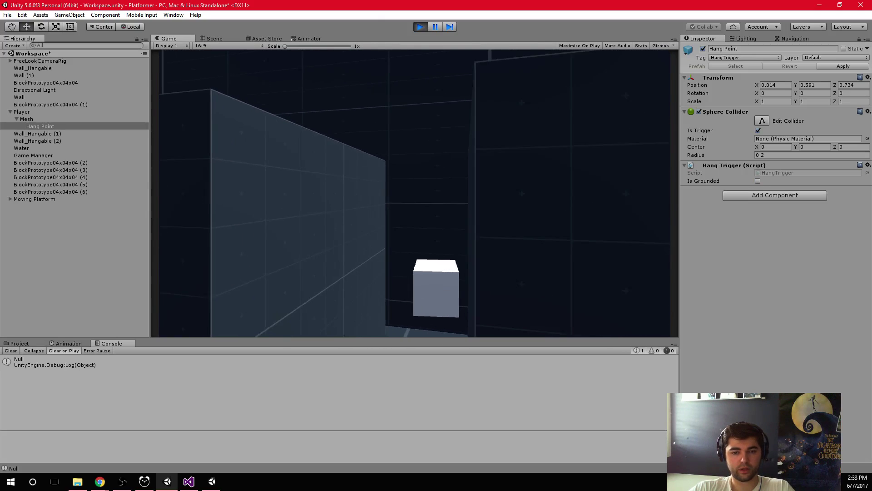
{"action": "key", "text": "w"}
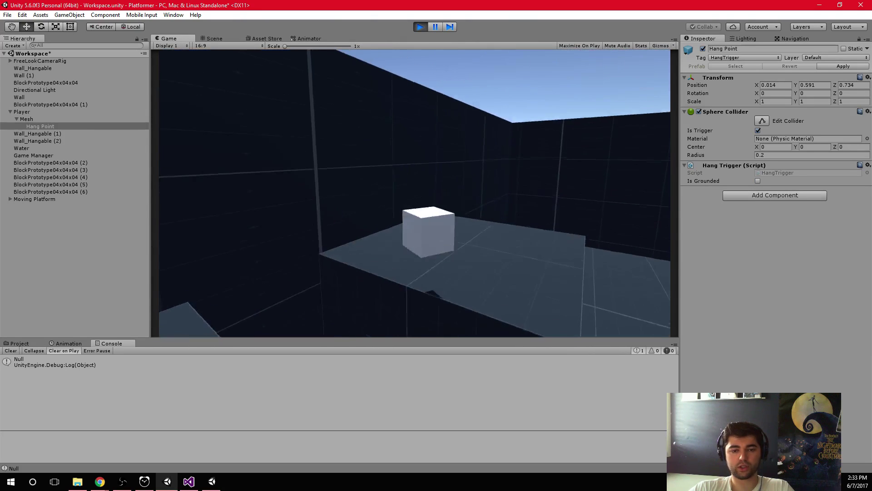
{"action": "key", "text": "w"}
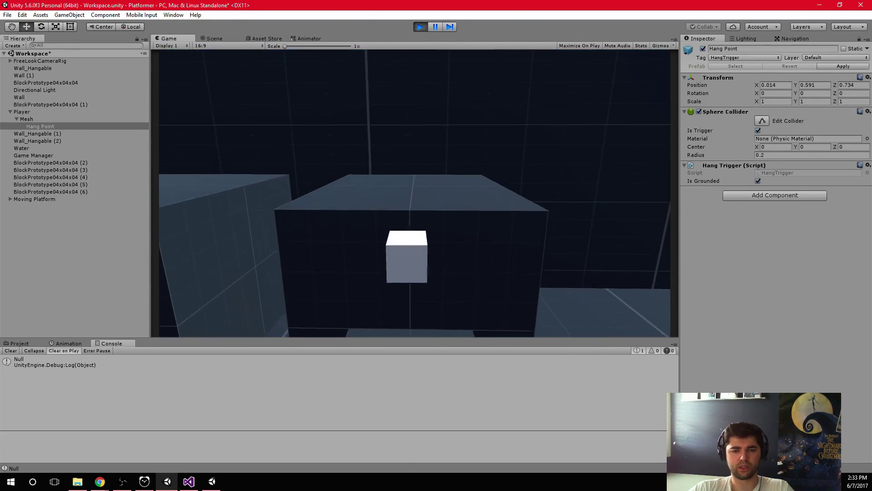
{"action": "key", "text": "space"}
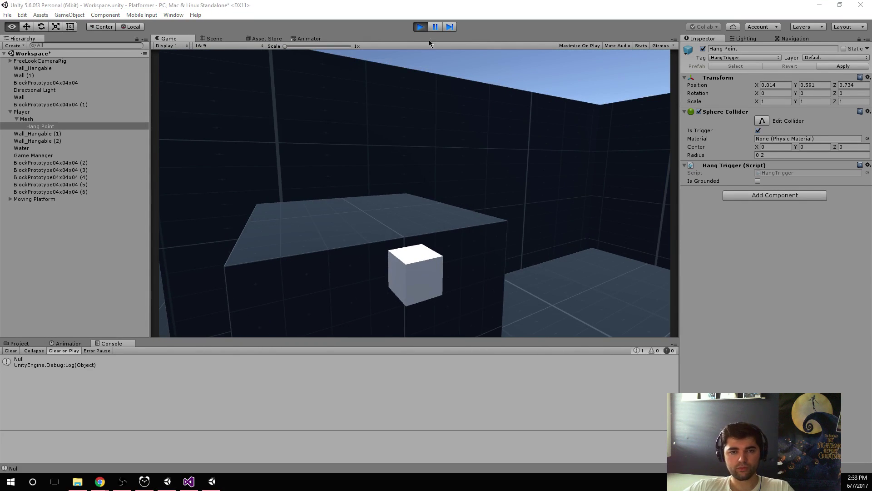
{"action": "left_click", "coordinate": [422, 26]}
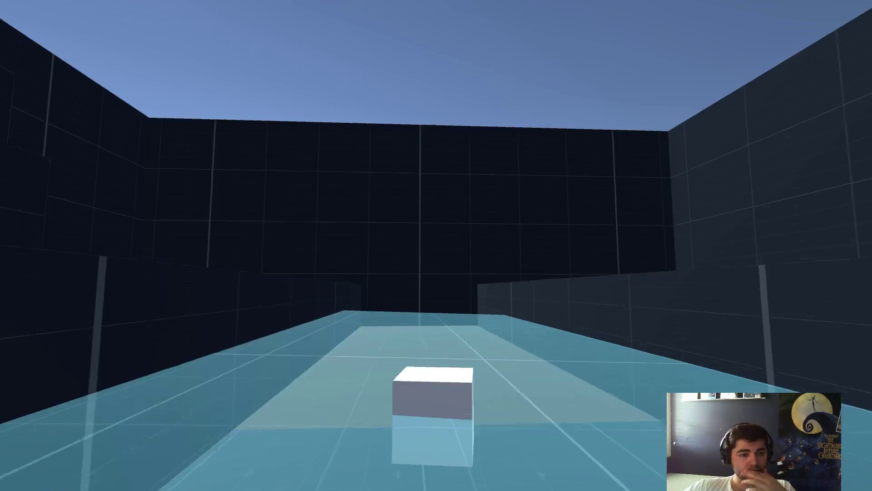
Step: Close the separate full-screen game window and switch back to HangTrigger.cs in Visual Studio
{"action": "key", "text": "alt+Tab"}
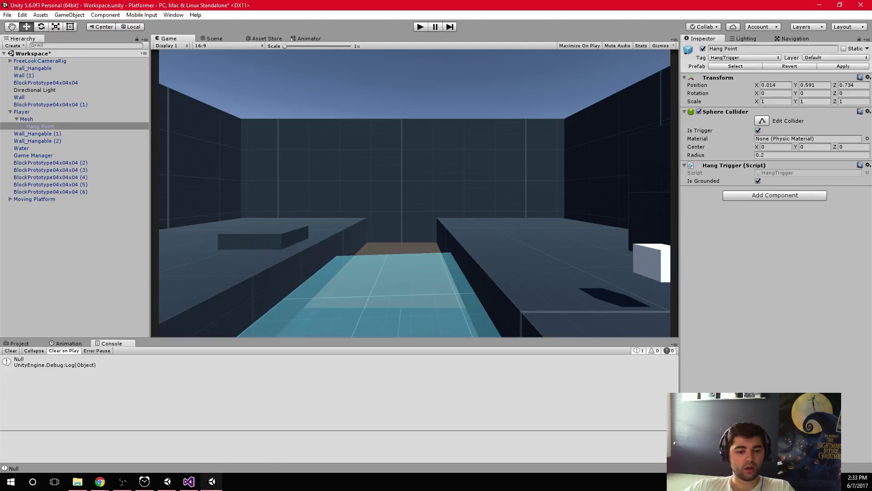
{"action": "right_click", "coordinate": [211, 481]}
{"action": "left_click", "coordinate": [187, 467]}
{"action": "left_click", "coordinate": [189, 481]}
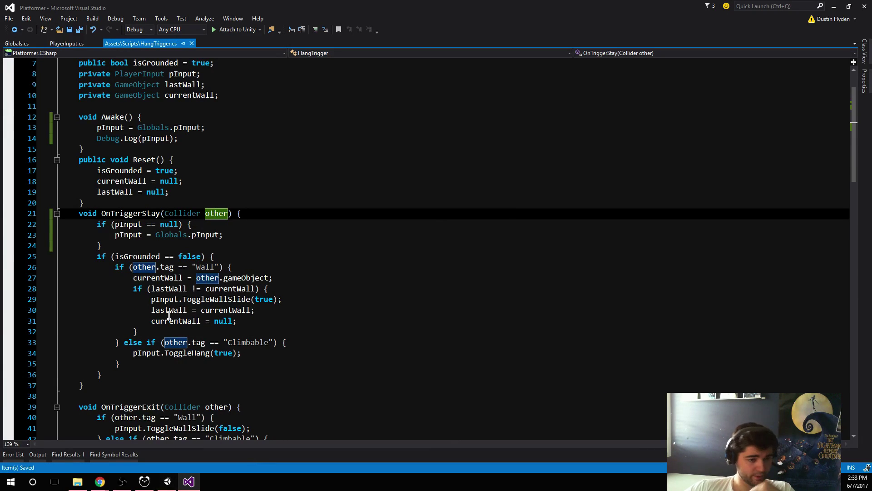
Step: Copy the pInput null check with its Globals.pInput assignment to the start of OnTriggerExit and save the script
{"action": "left_click", "coordinate": [119, 236]}
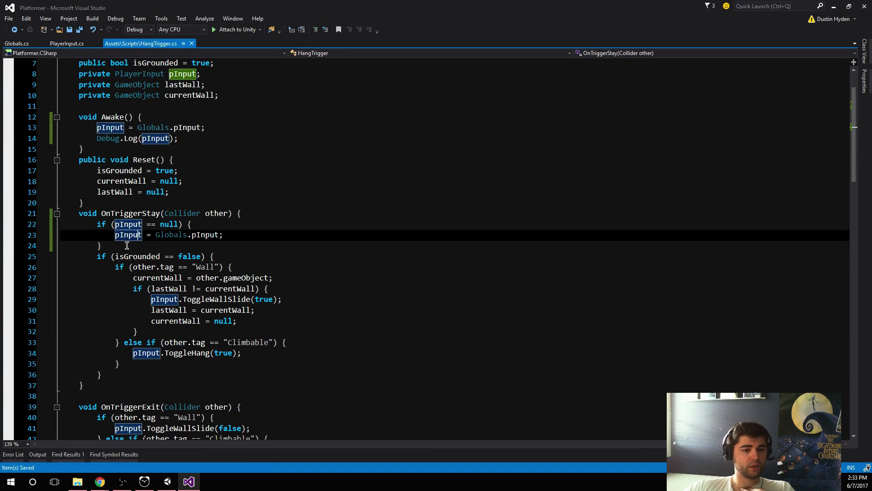
{"action": "left_click", "coordinate": [127, 245]}
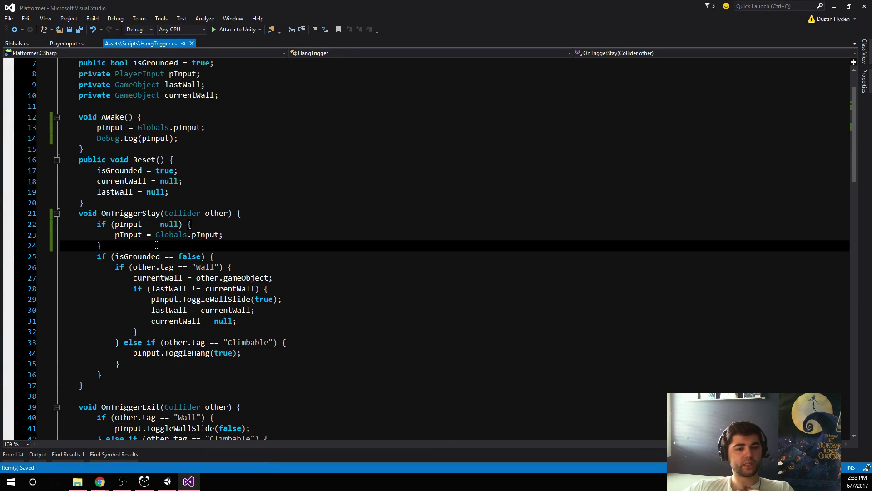
{"action": "scroll", "coordinate": [208, 239], "scroll_direction": "down", "scroll_amount": 3}
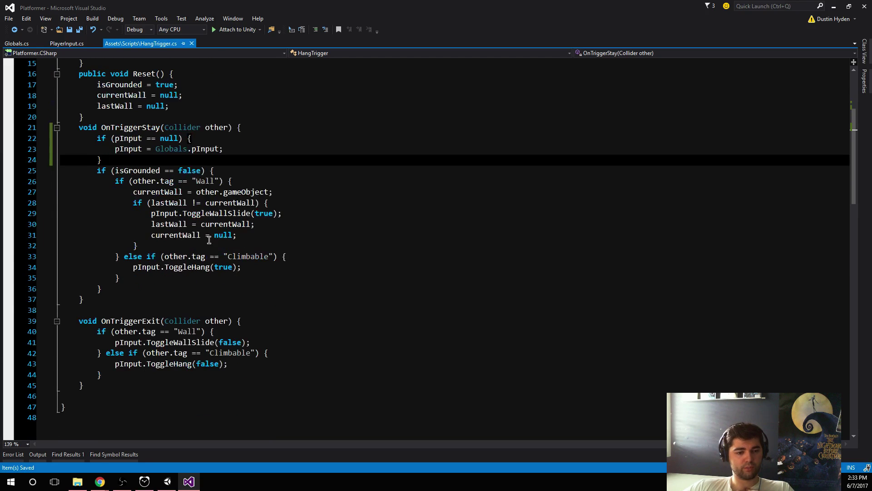
{"action": "left_click_drag", "start_coordinate": [93, 138], "coordinate": [225, 150]}
{"action": "left_click", "coordinate": [247, 321]}
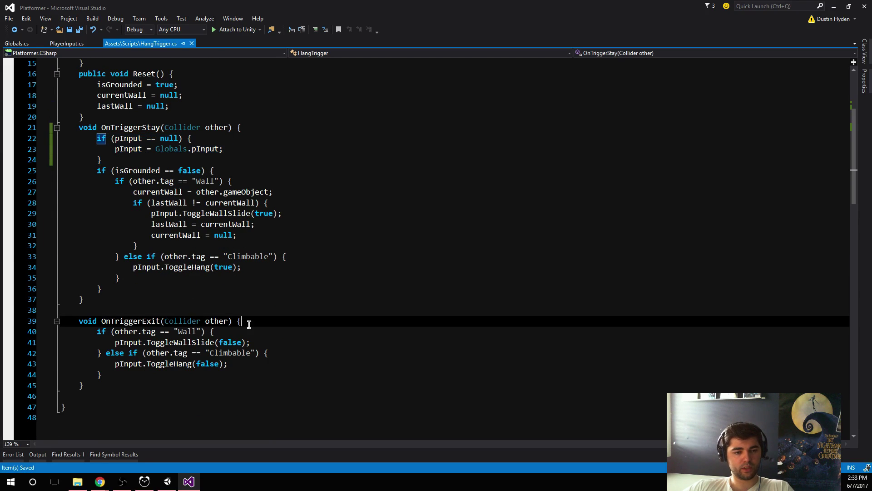
{"action": "key", "text": "Return"}
{"action": "type", "text": "if (pInput == null) {     pInput = Globals.pInput; }"}
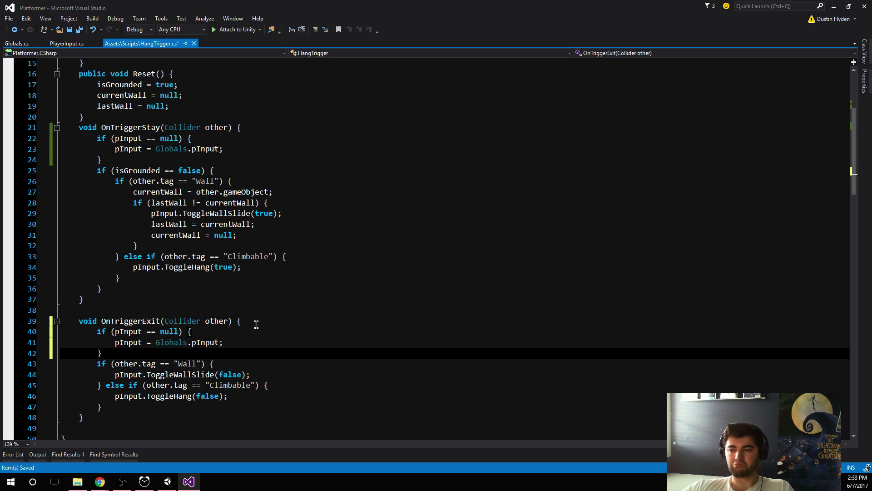
{"action": "key", "text": "ctrl+s"}
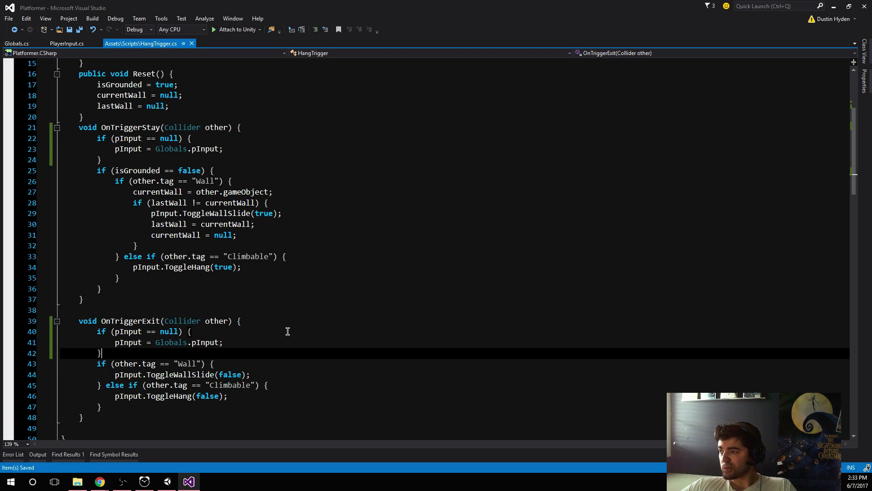
{"action": "scroll", "coordinate": [287, 331], "scroll_direction": "up", "scroll_amount": 1}
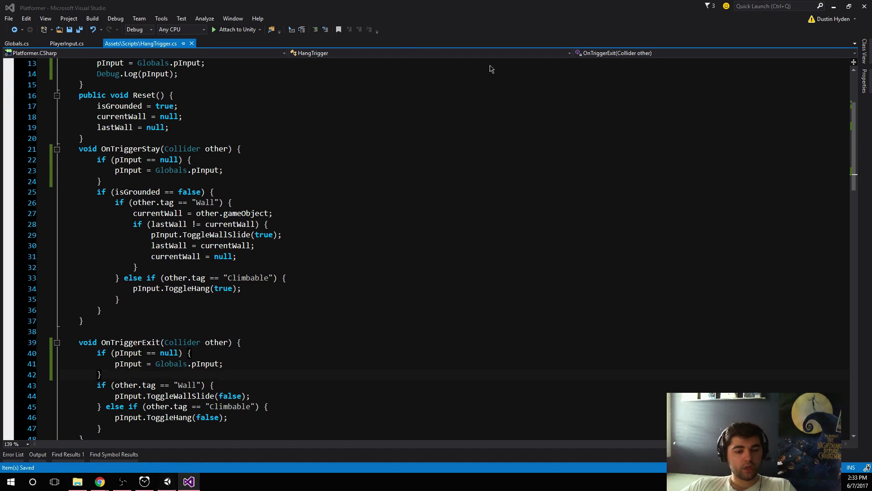
Step: Switch to Unity and close the Asset Store view
{"action": "key", "text": "alt+Tab"}
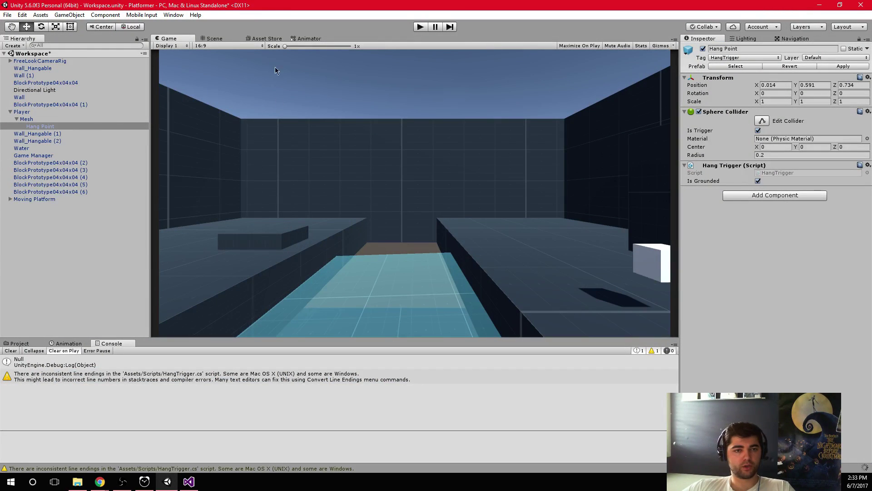
{"action": "left_click", "coordinate": [275, 40]}
{"action": "right_click", "coordinate": [268, 40]}
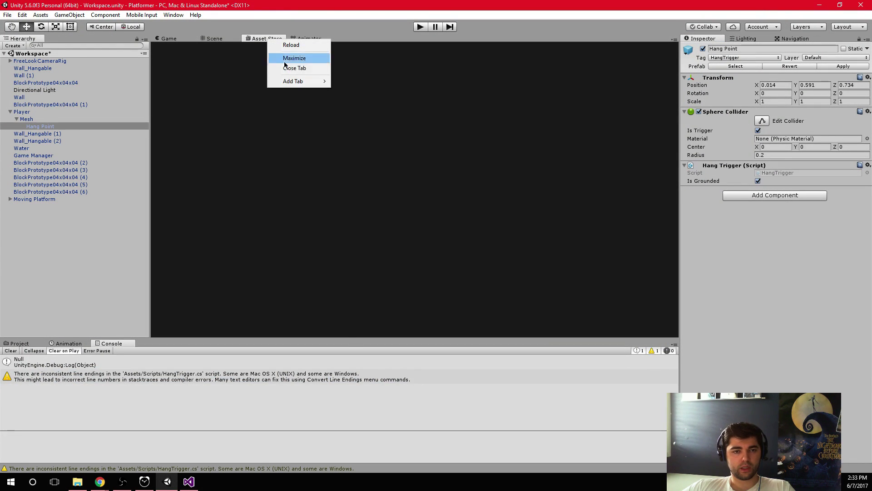
{"action": "left_click", "coordinate": [292, 68]}
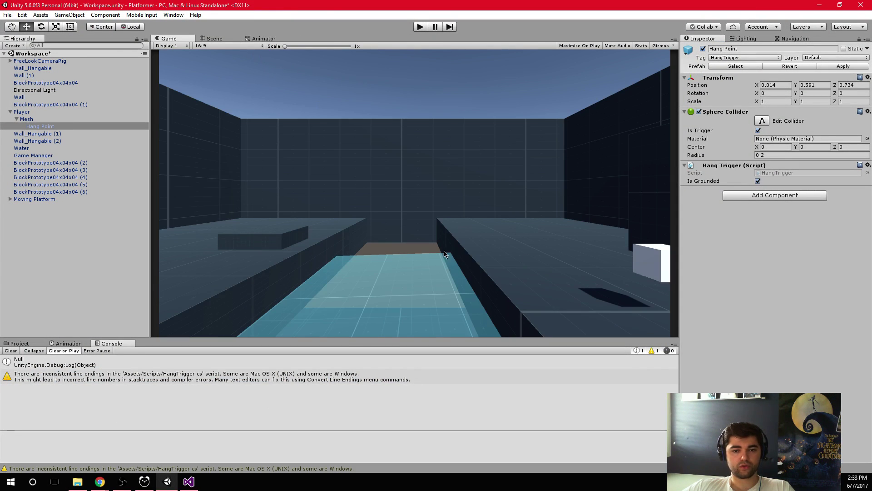
Step: Show the Scene view and look around the level's water and neighbouring platforms
{"action": "left_click", "coordinate": [214, 38]}
{"action": "right_click_drag", "start_coordinate": [361, 173], "coordinate": [418, 209]}
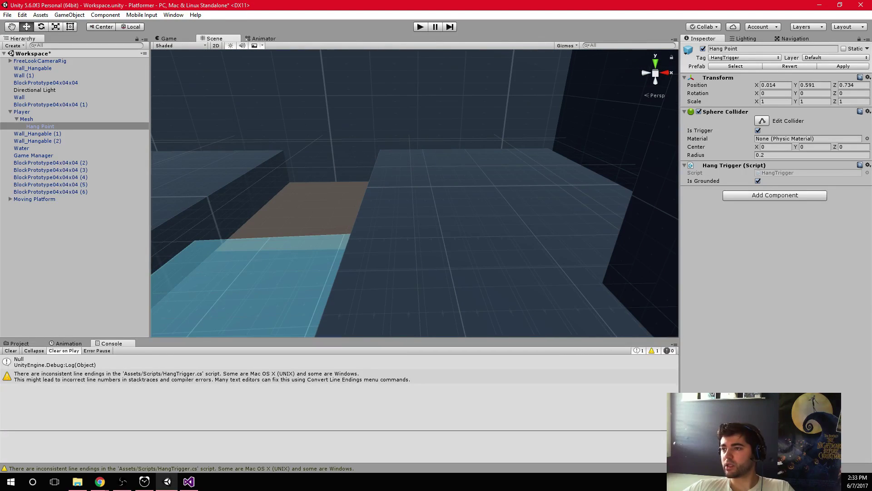
{"action": "key", "text": "alt+Tab"}
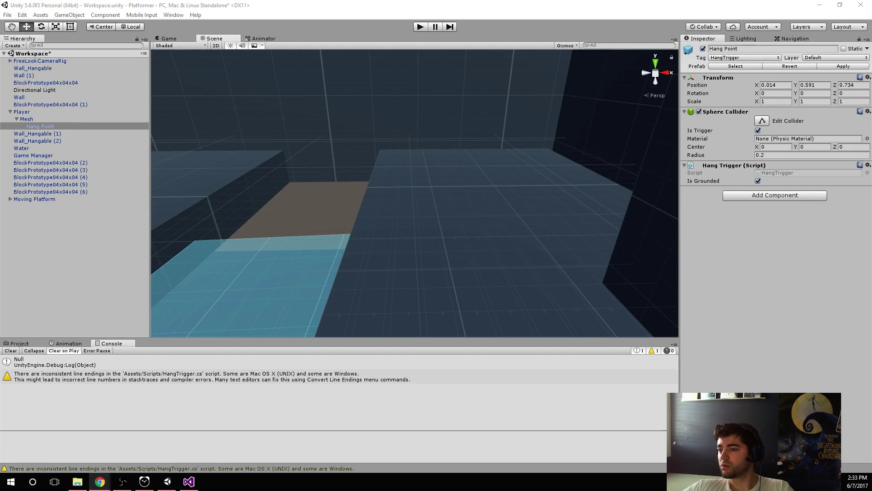
Step: Switch to the Video Plan spreadsheet in Google Sheets and review the planned videos, including the Collectables and Powerups entries
{"action": "key", "text": "alt+Tab"}
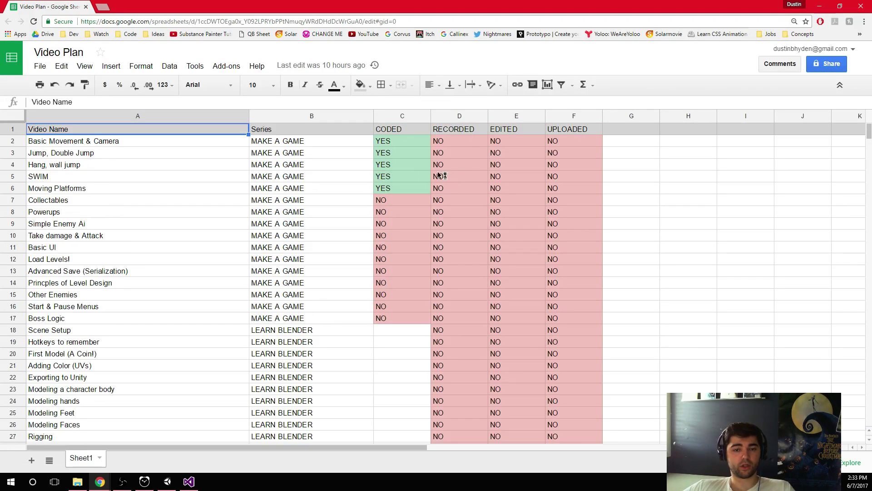
{"action": "scroll", "coordinate": [263, 286], "scroll_direction": "down", "scroll_amount": 3}
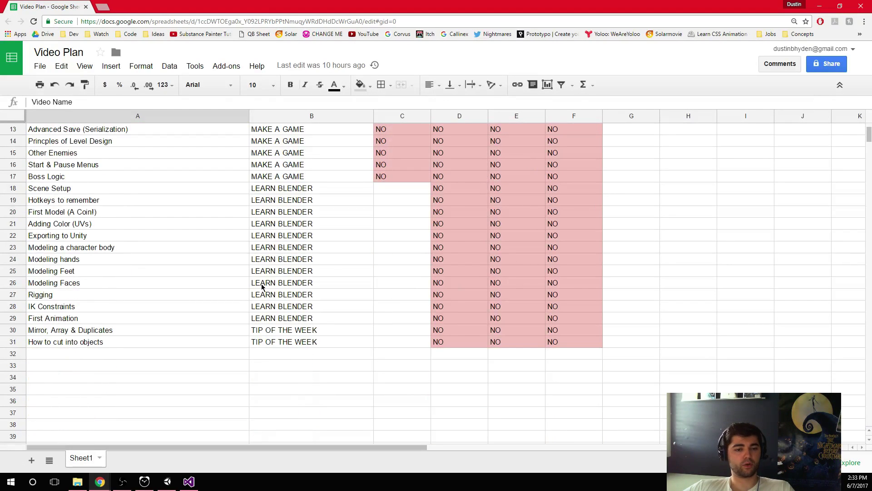
{"action": "scroll", "coordinate": [366, 295], "scroll_direction": "up", "scroll_amount": 3}
{"action": "scroll", "coordinate": [321, 336], "scroll_direction": "down", "scroll_amount": 3}
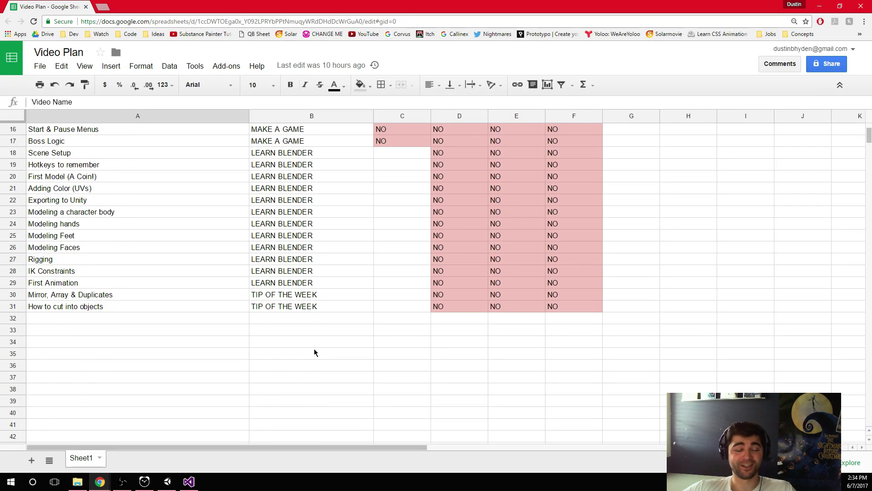
{"action": "scroll", "coordinate": [314, 350], "scroll_direction": "up", "scroll_amount": 5}
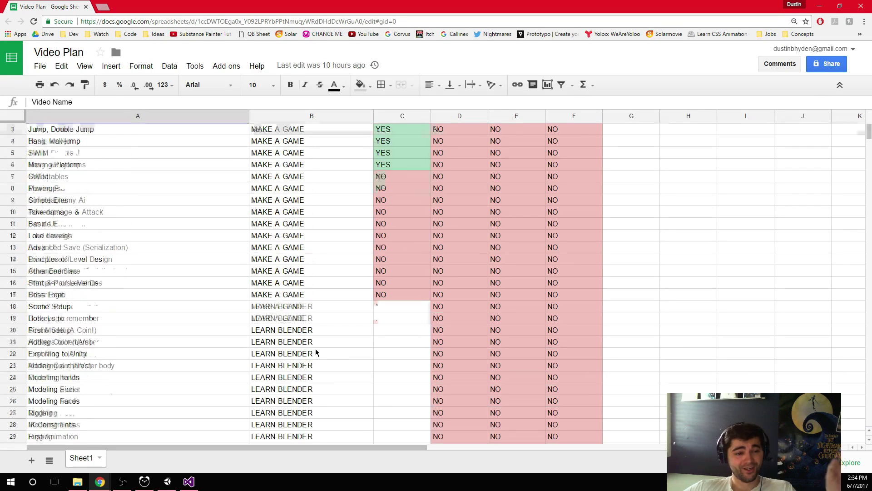
{"action": "left_click", "coordinate": [306, 200]}
{"action": "left_click", "coordinate": [116, 203]}
{"action": "left_click", "coordinate": [102, 213]}
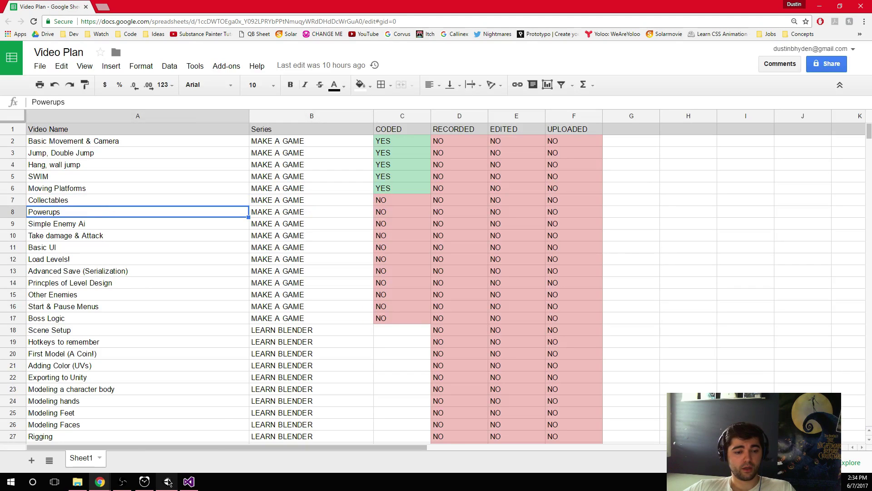
Step: Switch back to Unity and create an empty game object named Collectables at the scene's root level
{"action": "mouse_move", "coordinate": [168, 482]}
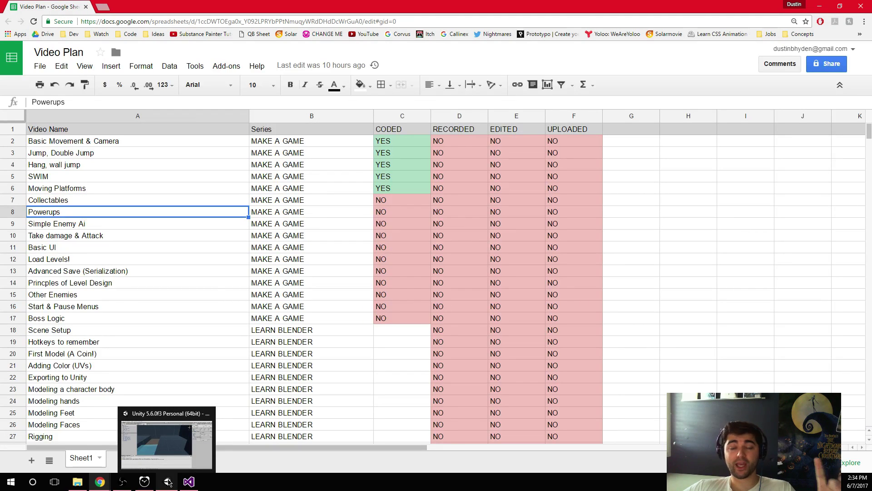
{"action": "left_click", "coordinate": [168, 483]}
{"action": "right_click_drag", "start_coordinate": [343, 230], "coordinate": [206, 195]}
{"action": "right_click", "coordinate": [37, 216]}
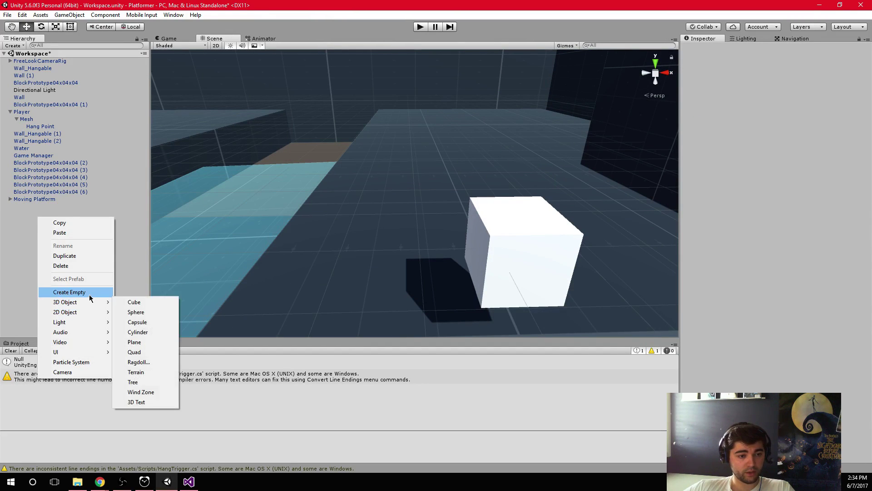
{"action": "left_click", "coordinate": [86, 292]}
{"action": "left_click", "coordinate": [50, 207]}
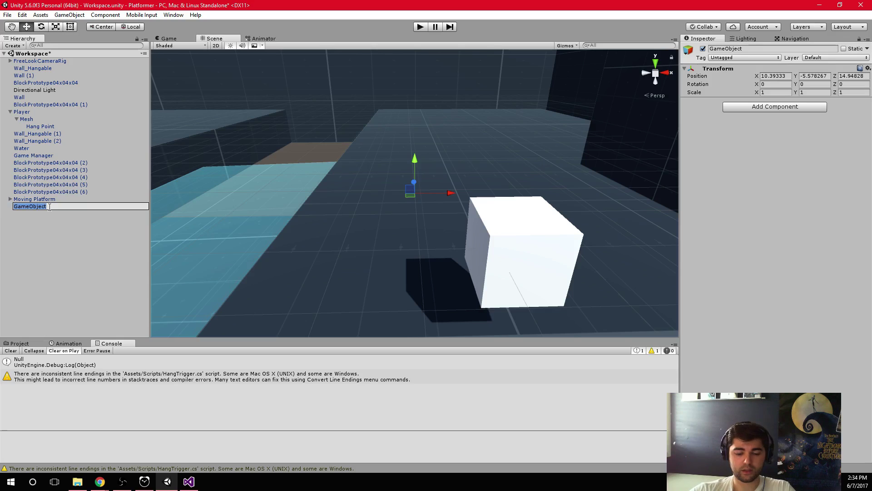
{"action": "type", "text": "Col"}
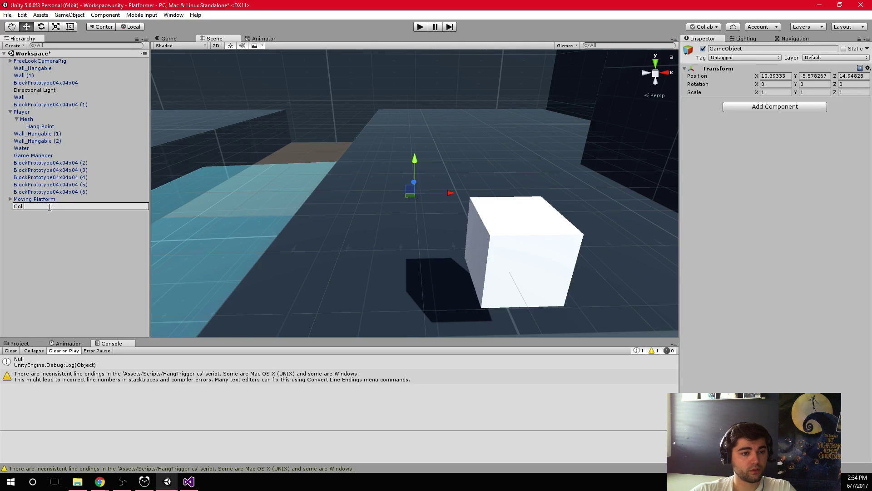
{"action": "type", "text": "Co"}
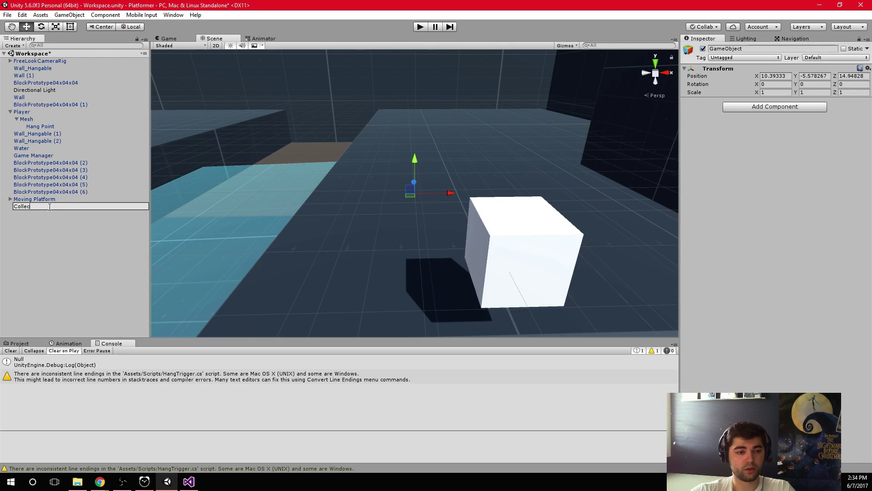
{"action": "left_click_drag", "start_coordinate": [329, 5], "coordinate": [520, 52]}
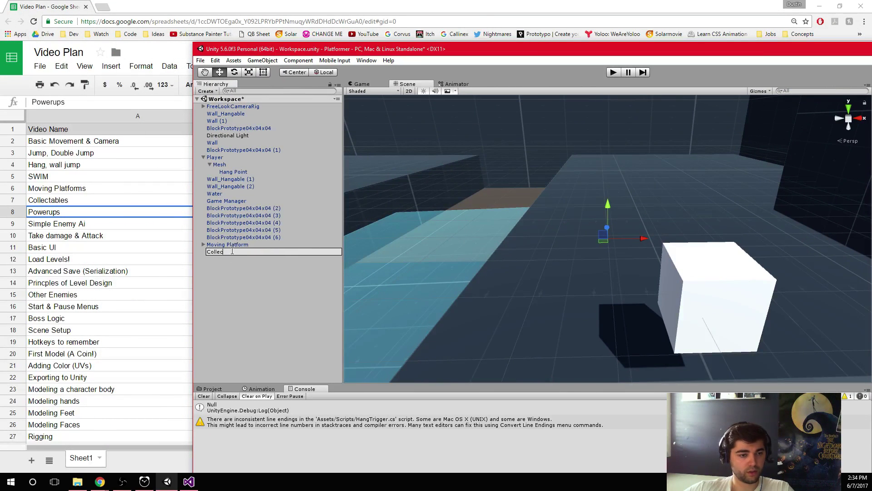
{"action": "key", "text": "Return"}
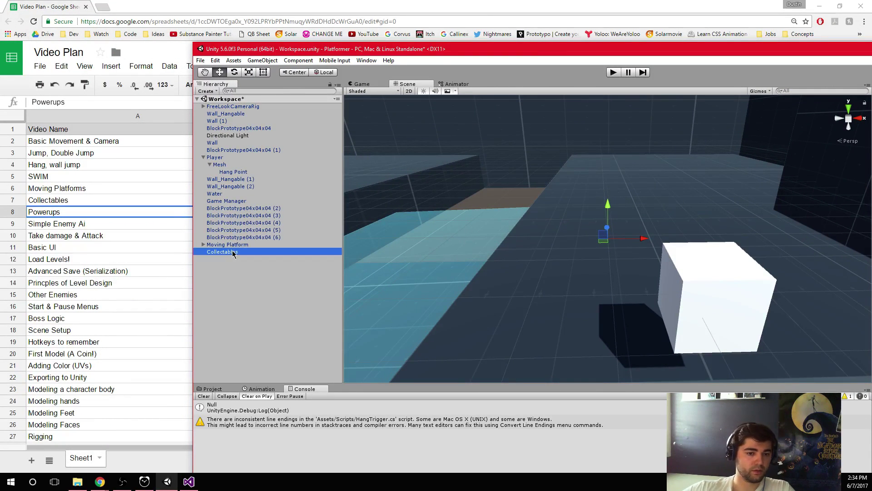
{"action": "double_click", "coordinate": [472, 50]}
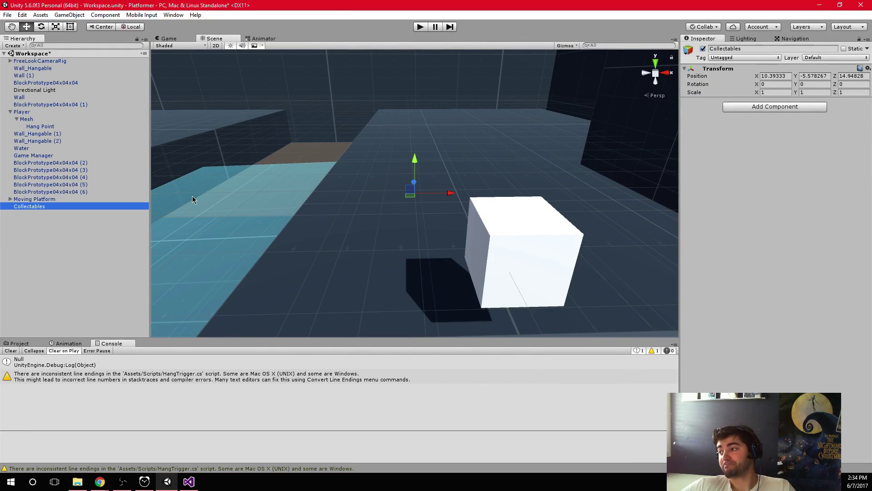
Step: Create an empty child object named Animated under Collectables
{"action": "double_click", "coordinate": [42, 208]}
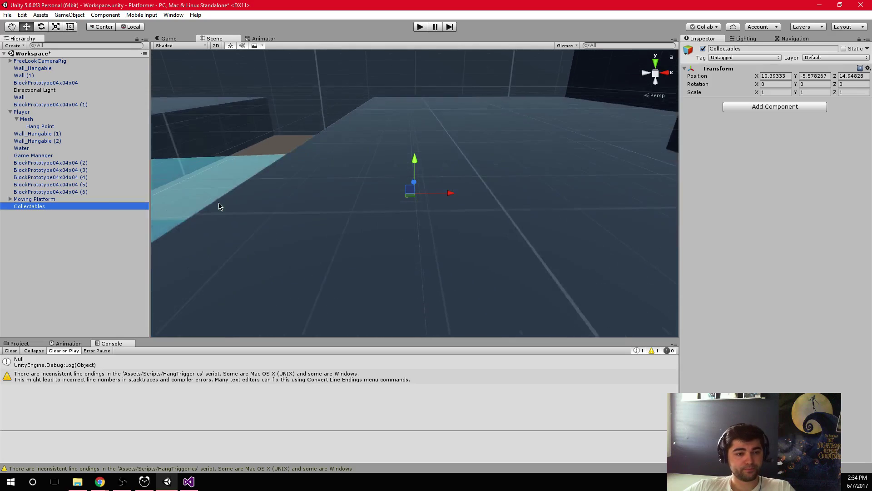
{"action": "right_click", "coordinate": [43, 205]}
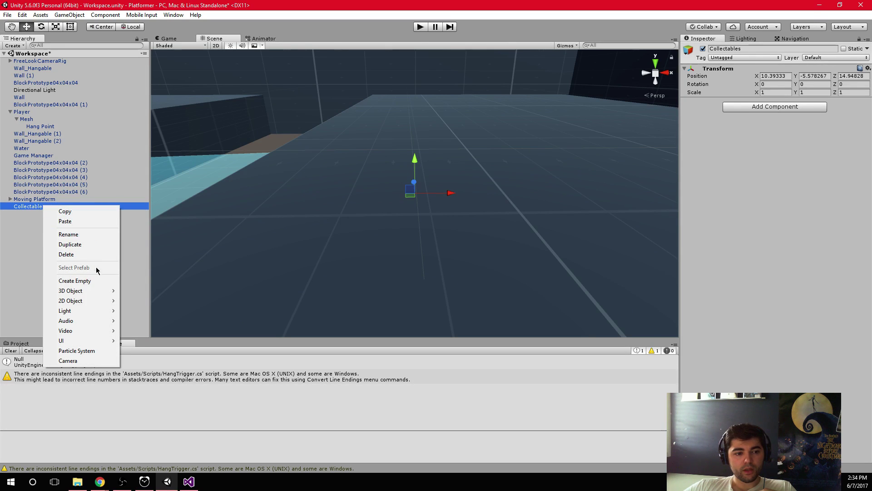
{"action": "left_click", "coordinate": [94, 281]}
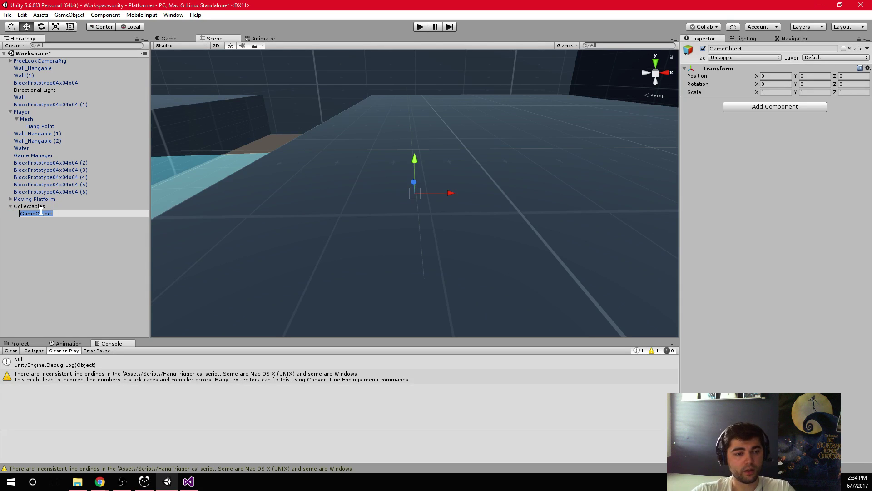
{"action": "type", "text": "Animation"}
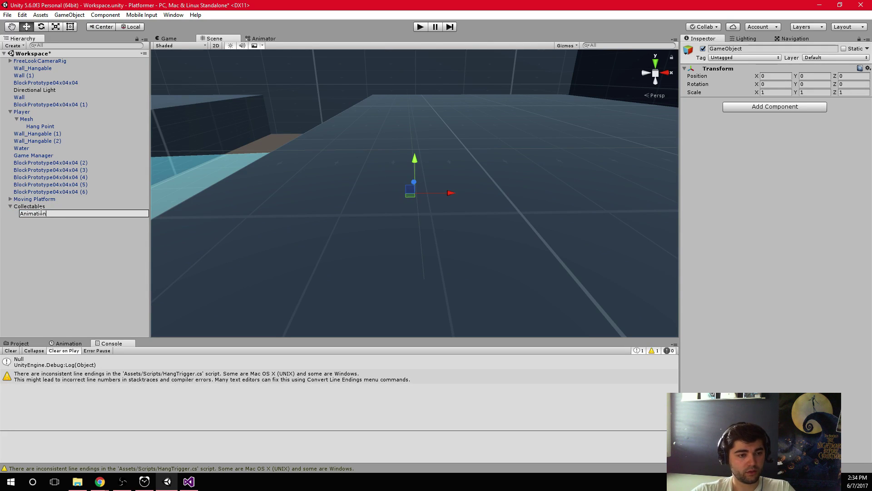
{"action": "key", "text": "BackSpace"}
{"action": "key", "text": "BackSpace"}
{"action": "key", "text": "BackSpace"}
{"action": "key", "text": "BackSpace"}
{"action": "key", "text": "BackSpace"}
{"action": "key", "text": "BackSpace"}
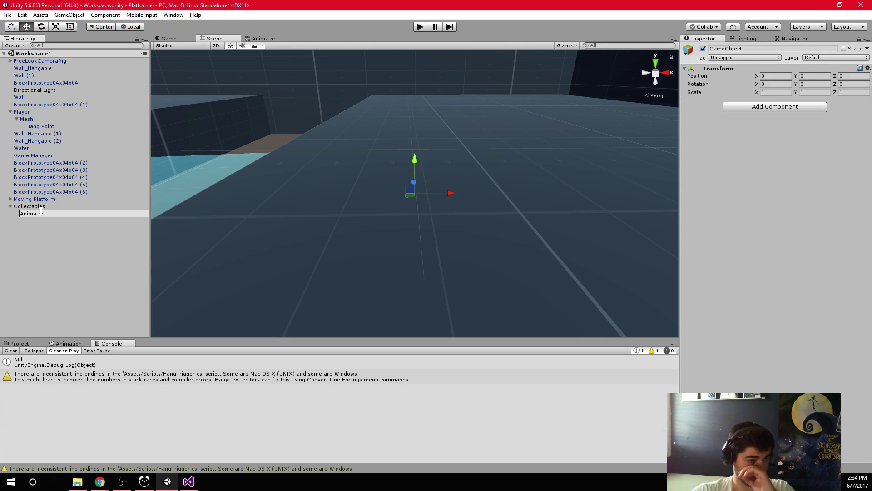
{"action": "key", "text": "Return"}
Step: Add a 3D Cube as a child of the Animated object
{"action": "right_click", "coordinate": [41, 215]}
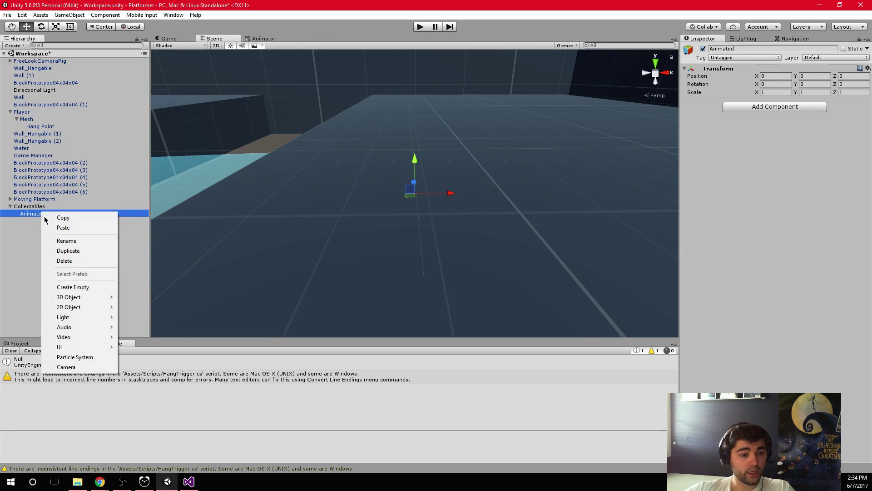
{"action": "mouse_move", "coordinate": [109, 298]}
{"action": "left_click", "coordinate": [157, 299]}
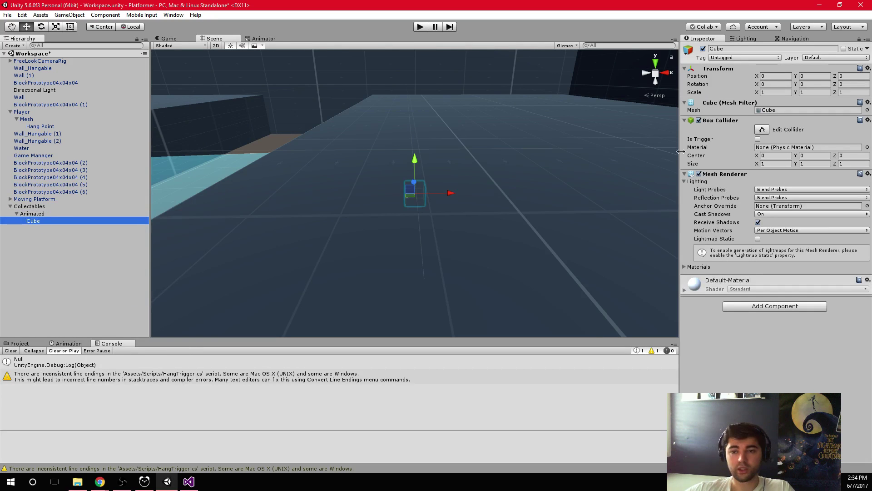
Step: Flatten the cube by setting its X scale to .2
{"action": "left_click_drag", "start_coordinate": [370, 218], "coordinate": [380, 257], "text": "alt"}
{"action": "scroll", "coordinate": [472, 286], "scroll_direction": "down", "scroll_amount": 2}
{"action": "scroll", "coordinate": [440, 200], "scroll_direction": "down", "scroll_amount": 3}
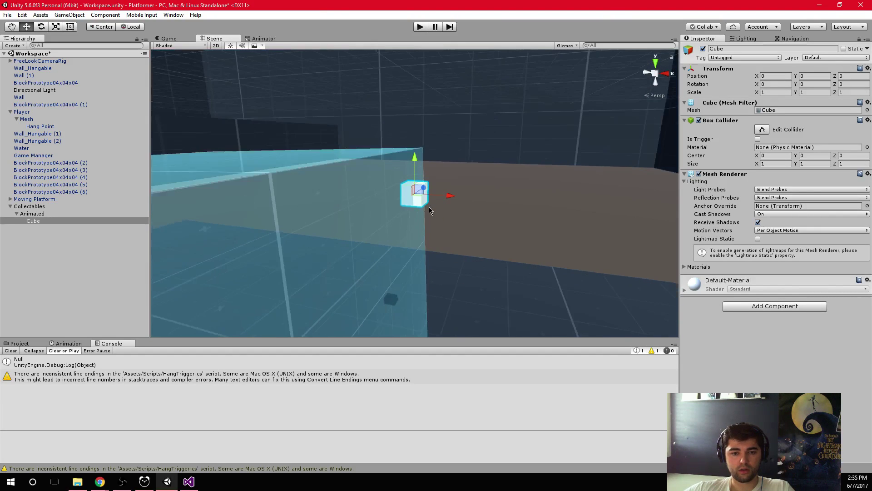
{"action": "left_click_drag", "start_coordinate": [441, 200], "coordinate": [432, 228], "text": "alt"}
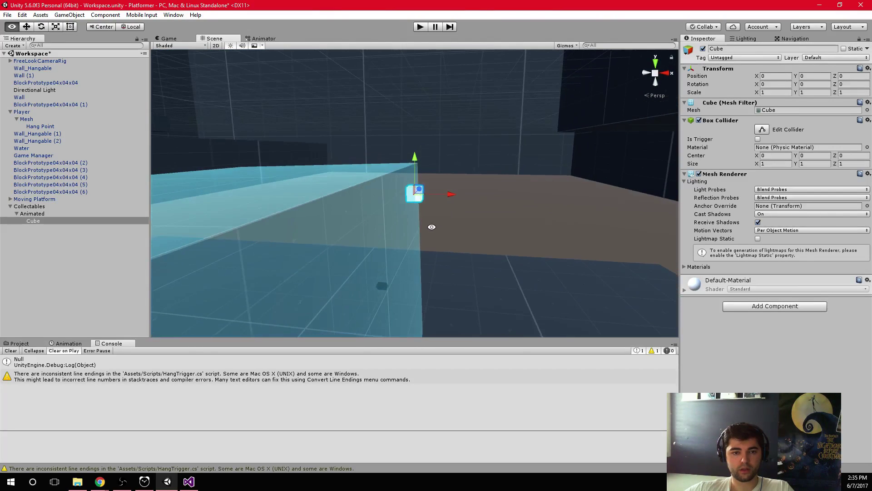
{"action": "scroll", "coordinate": [436, 200], "scroll_direction": "up", "scroll_amount": 5}
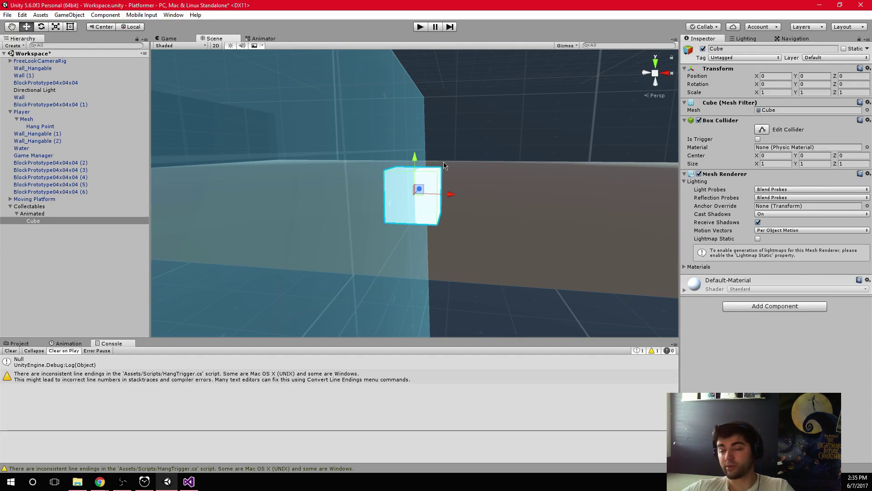
{"action": "scroll", "coordinate": [444, 163], "scroll_direction": "up", "scroll_amount": 1}
{"action": "left_click", "coordinate": [775, 92]}
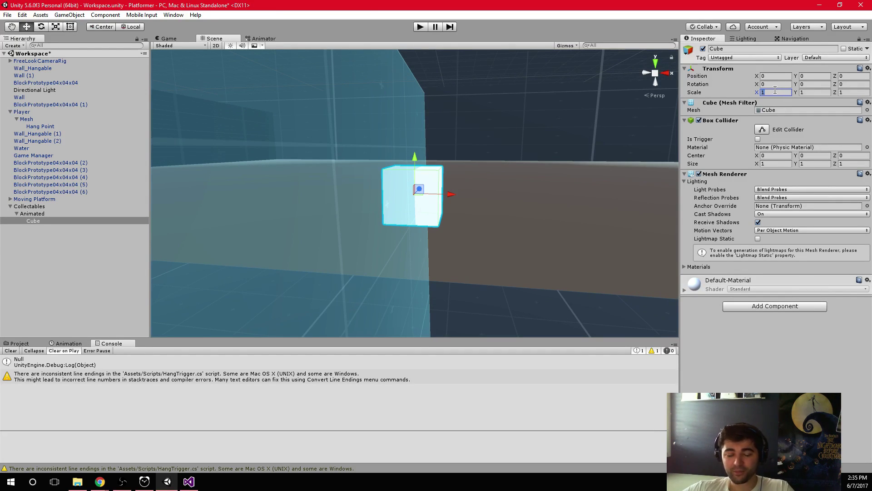
{"action": "type", "text": ".5"}
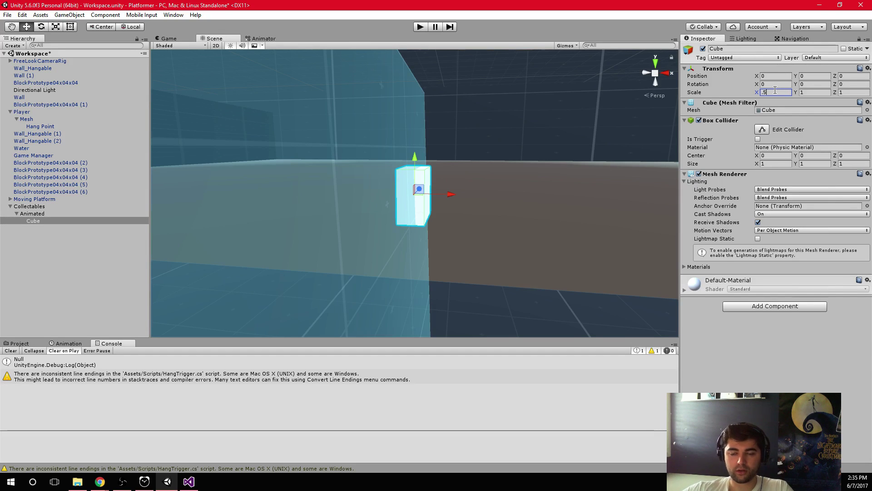
{"action": "key", "text": "BackSpace"}
{"action": "type", "text": "2"}
{"action": "left_click_drag", "start_coordinate": [335, 177], "coordinate": [479, 207], "text": "alt"}
Step: Add an Animator component to the Collectables object
{"action": "left_click", "coordinate": [45, 206]}
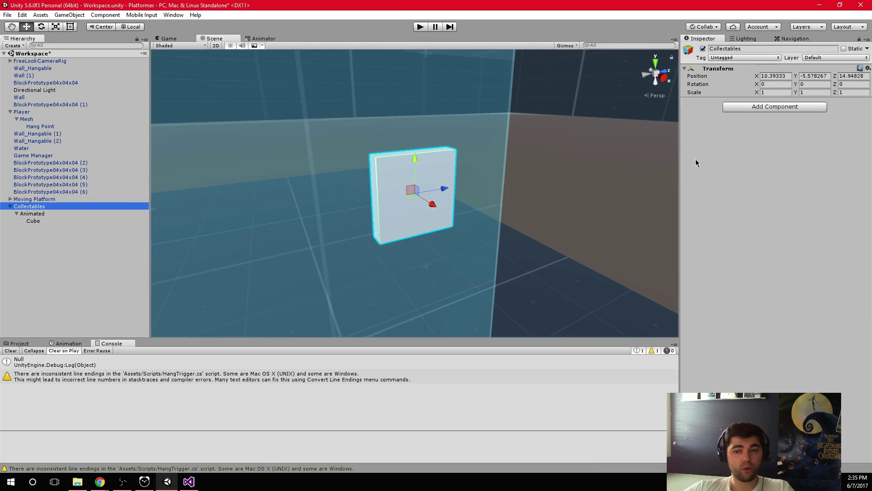
{"action": "left_click", "coordinate": [755, 109]}
{"action": "type", "text": "Anim"}
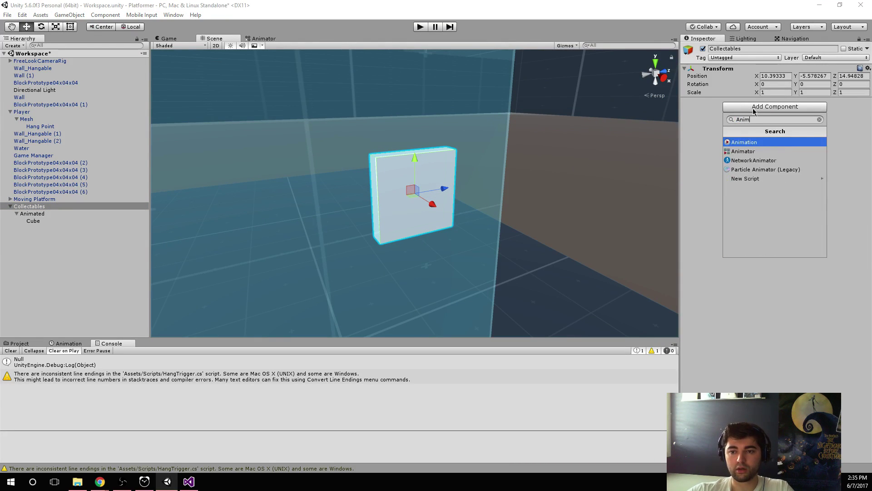
{"action": "key", "text": "Down"}
{"action": "key", "text": "Return"}
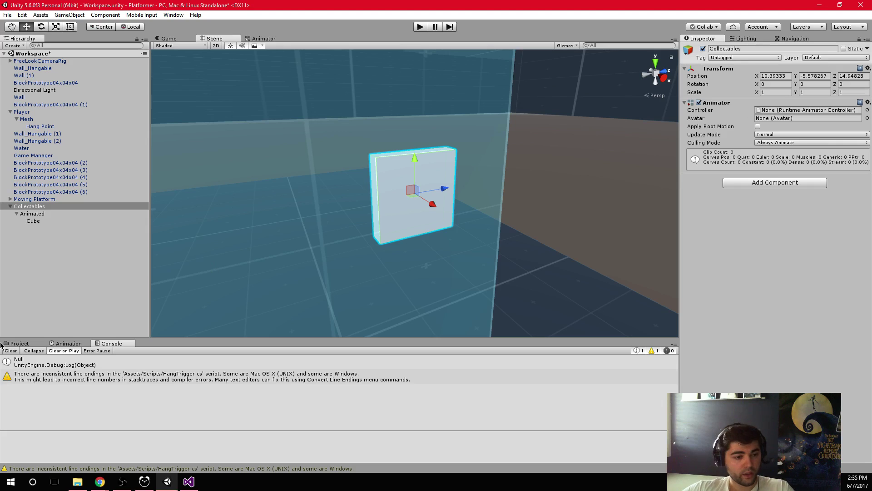
Step: Create an Animator Controller named Collectable in the project's Controllers folder
{"action": "left_click", "coordinate": [22, 344]}
{"action": "left_click", "coordinate": [36, 380]}
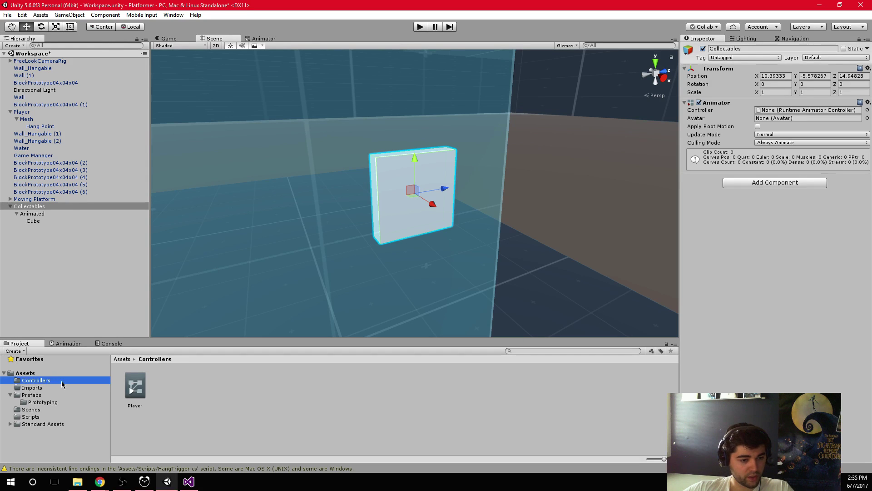
{"action": "right_click", "coordinate": [191, 389]}
{"action": "mouse_move", "coordinate": [255, 225]}
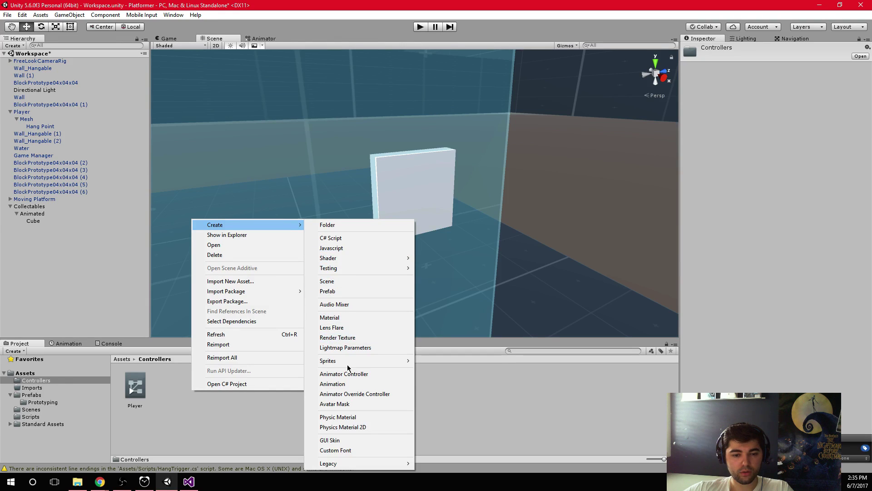
{"action": "left_click", "coordinate": [359, 373]}
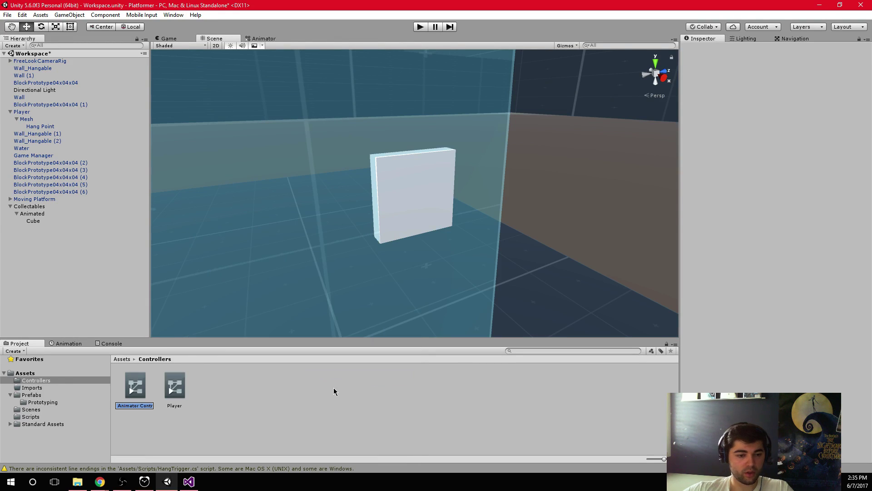
{"action": "type", "text": "Coll"}
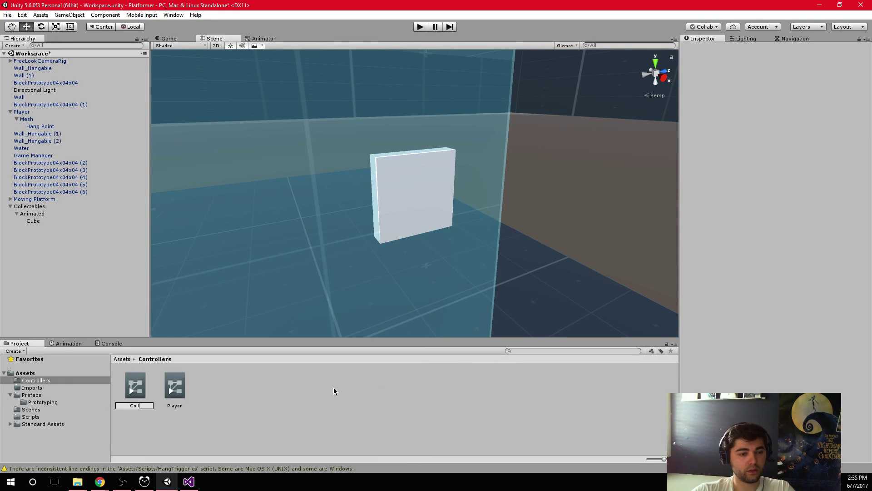
{"action": "type", "text": "ectable"}
{"action": "key", "text": "Return"}
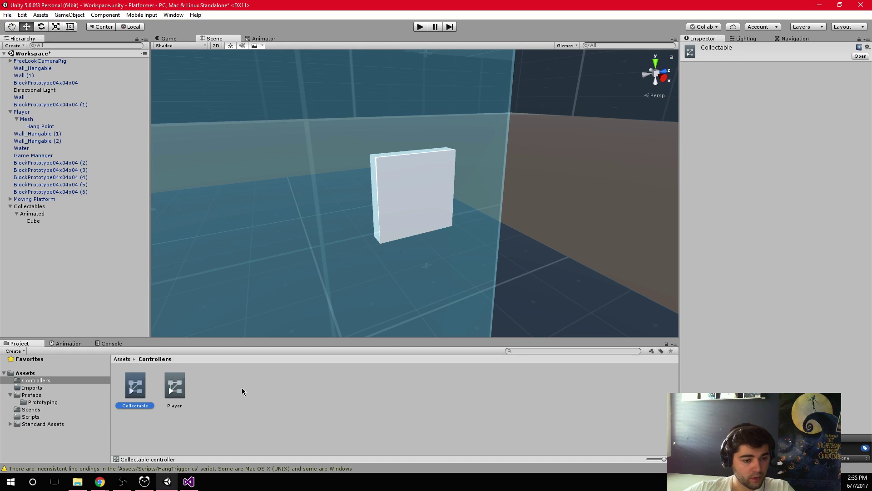
Step: Assign the Collectable controller to the Collectables object's Animator and open the controller for editing
{"action": "left_click_drag", "start_coordinate": [134, 391], "coordinate": [41, 206]}
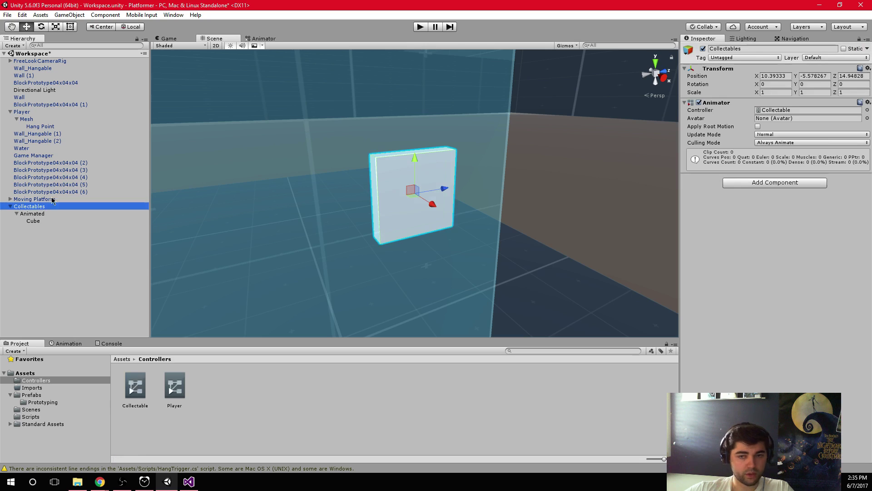
{"action": "double_click", "coordinate": [793, 113]}
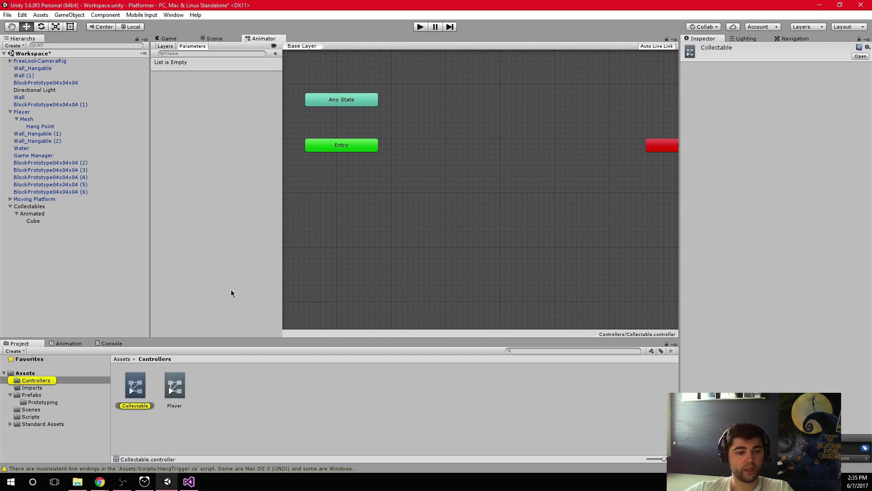
Step: Open the Animation window for the Collectables object and enlarge it
{"action": "left_click", "coordinate": [51, 206]}
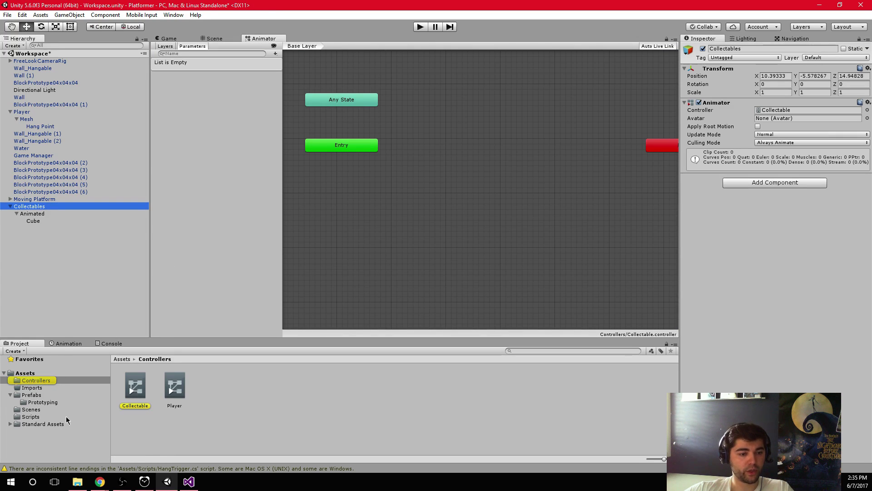
{"action": "left_click", "coordinate": [67, 344]}
{"action": "left_click_drag", "start_coordinate": [268, 337], "coordinate": [268, 285]}
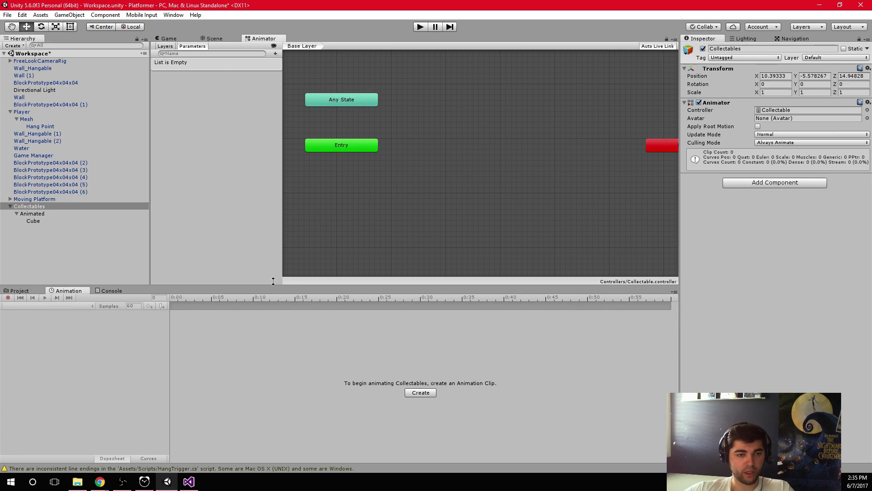
{"action": "left_click", "coordinate": [169, 15]}
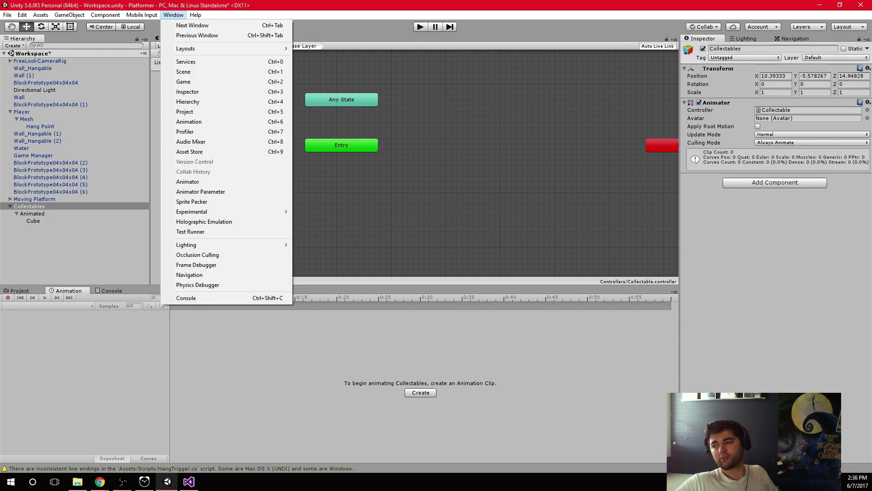
{"action": "key", "text": "Escape"}
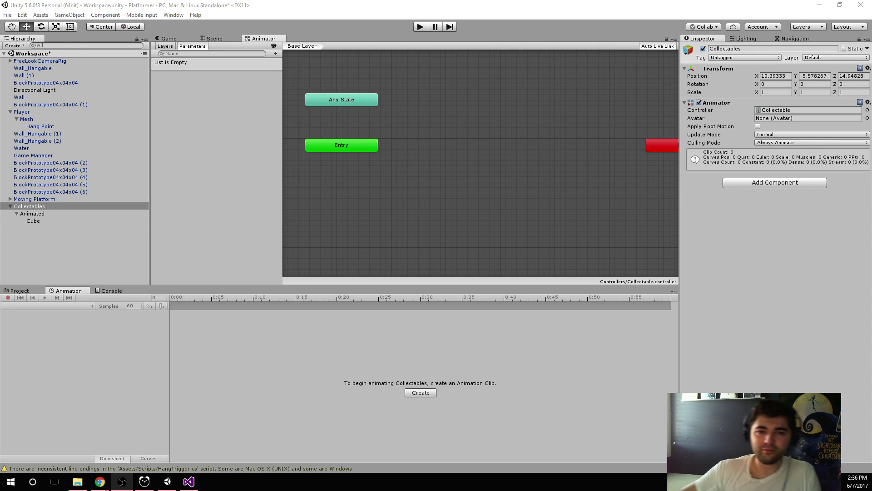
Step: Show the flattened cube in the Scene view and reselect the Collectables object
{"action": "left_click", "coordinate": [534, 106]}
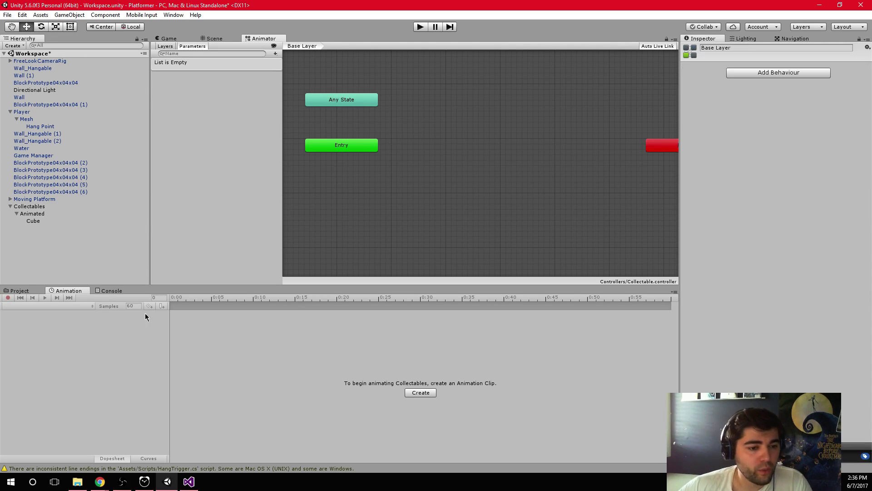
{"action": "left_click", "coordinate": [212, 38]}
{"action": "left_click", "coordinate": [400, 164]}
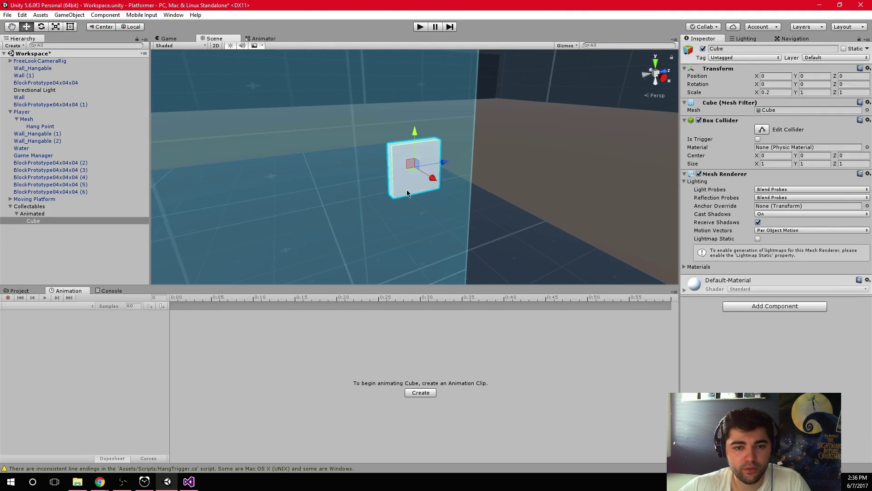
{"action": "left_click", "coordinate": [42, 207]}
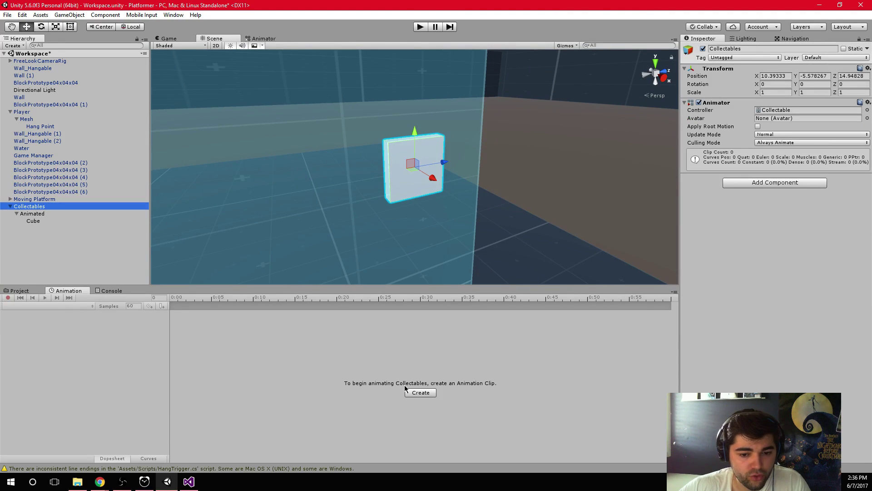
Step: Create an animation clip named Collectable_Spin for Collectables, saved in the Assets/Controllers folder
{"action": "left_click", "coordinate": [414, 391]}
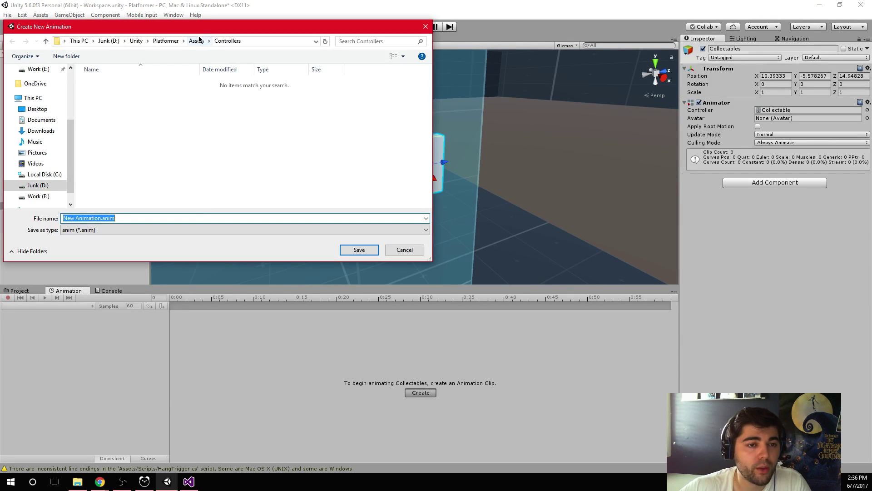
{"action": "left_click", "coordinate": [196, 41]}
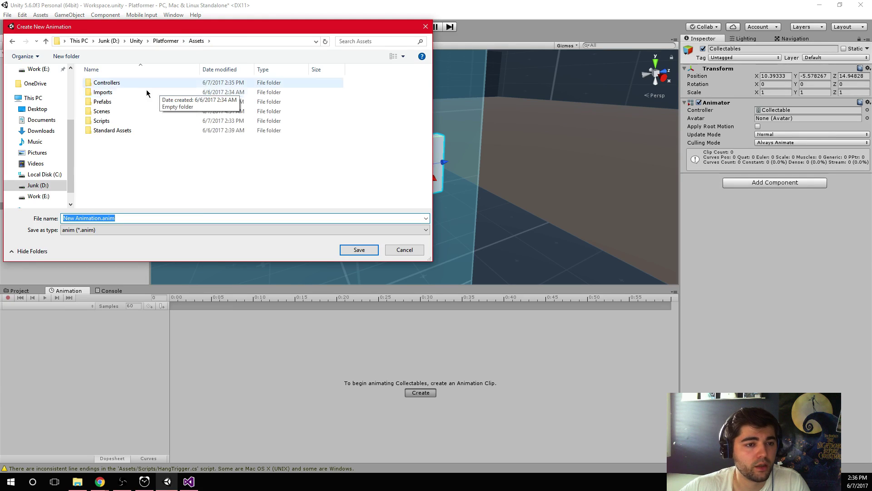
{"action": "double_click", "coordinate": [124, 81]}
{"action": "left_click", "coordinate": [125, 219]}
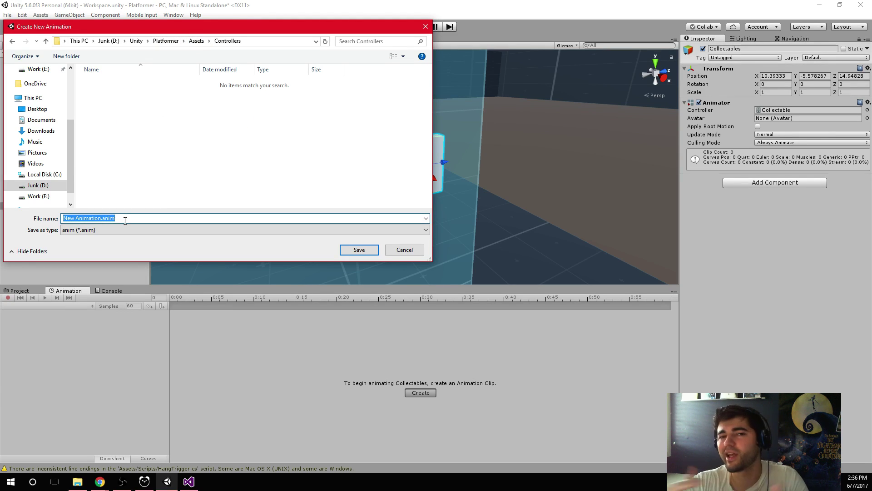
{"action": "type", "text": "C"}
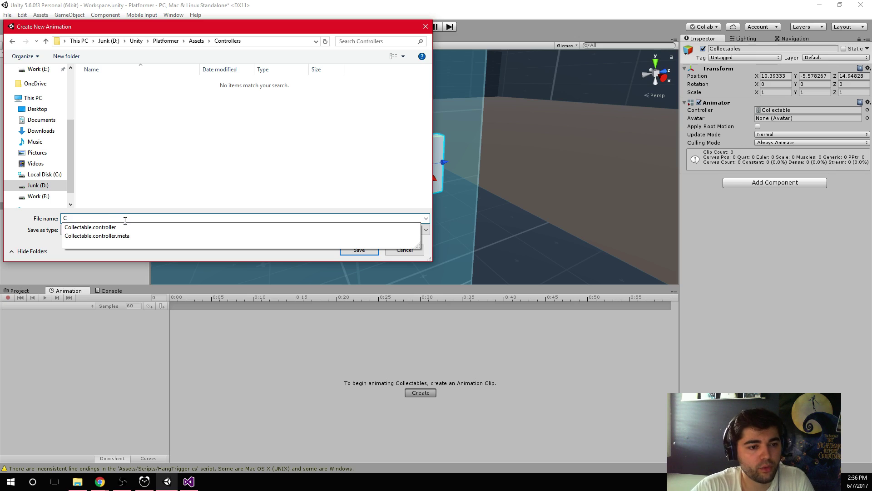
{"action": "type", "text": "oll"}
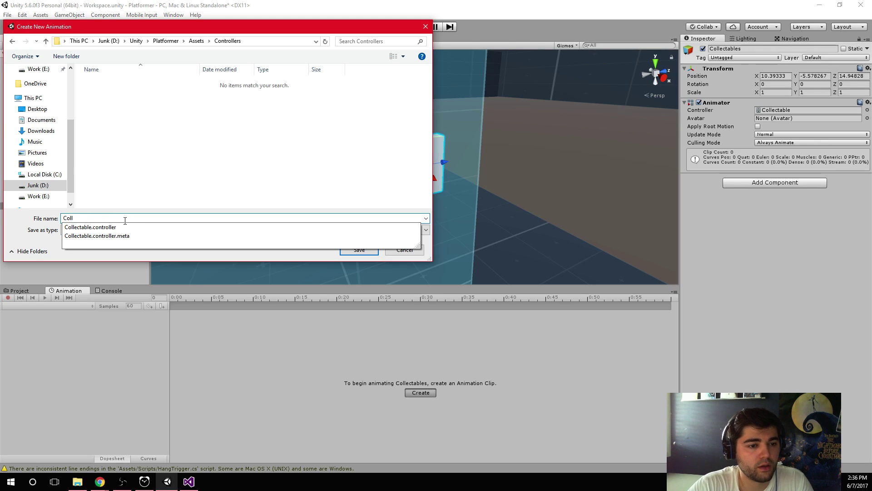
{"action": "type", "text": "ectable_Spin"}
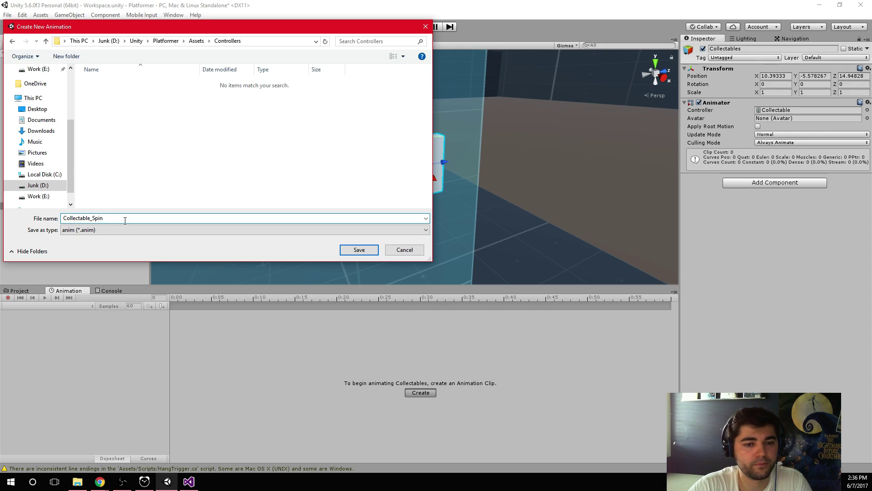
{"action": "key", "text": "Return"}
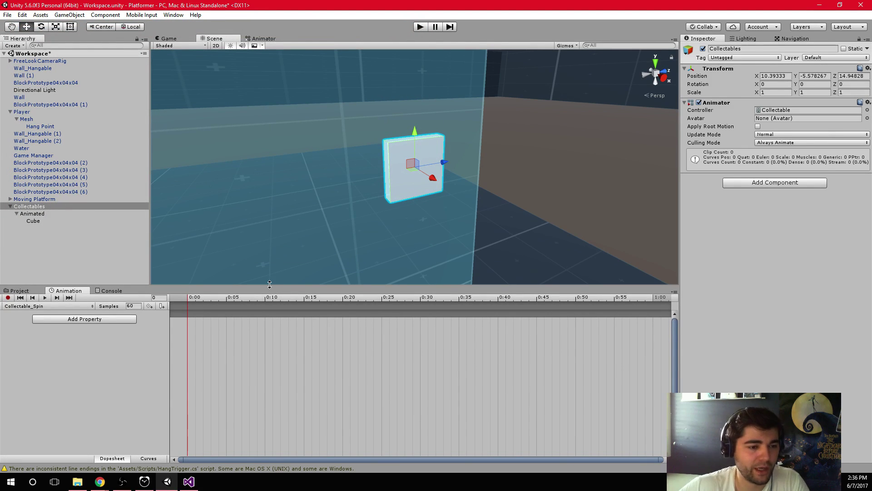
Step: Add the Animated child's Transform Rotation property to the Collectable_Spin clip and expand its X, Y and Z channels
{"action": "left_click", "coordinate": [59, 215]}
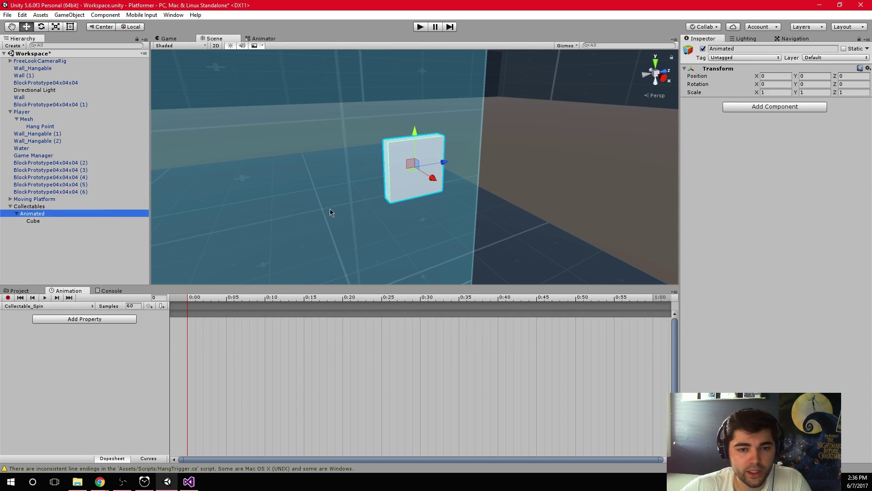
{"action": "left_click", "coordinate": [98, 317]}
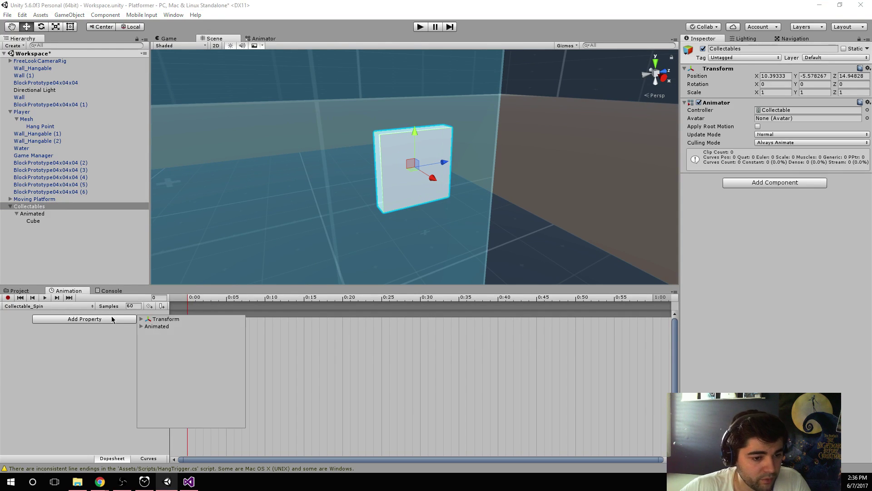
{"action": "left_click", "coordinate": [142, 326]}
{"action": "left_click", "coordinate": [147, 340]}
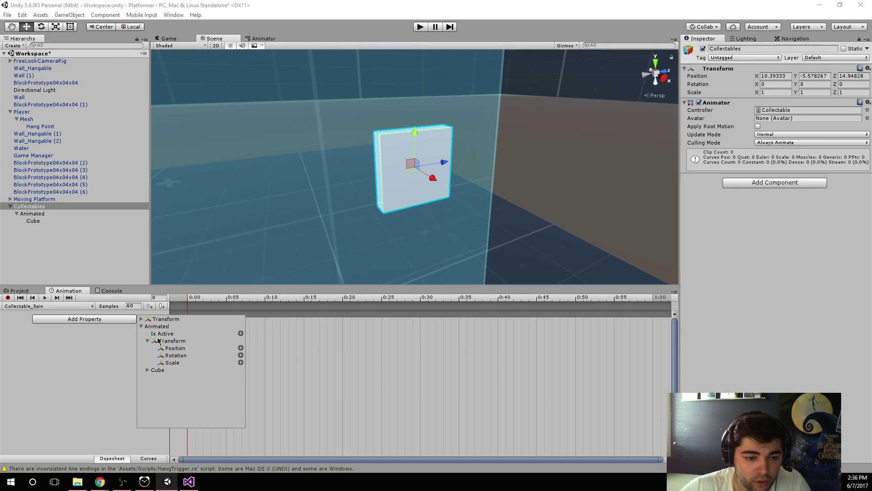
{"action": "left_click", "coordinate": [188, 356]}
{"action": "left_click", "coordinate": [241, 356]}
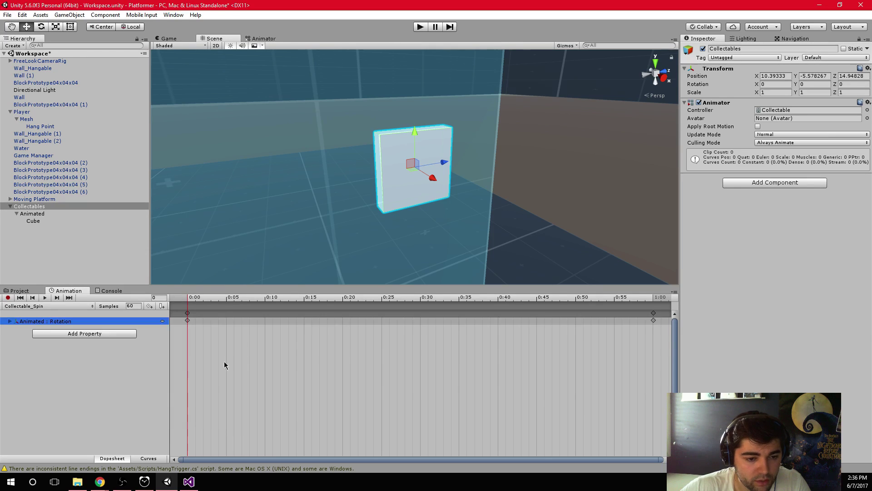
{"action": "left_click", "coordinate": [10, 321]}
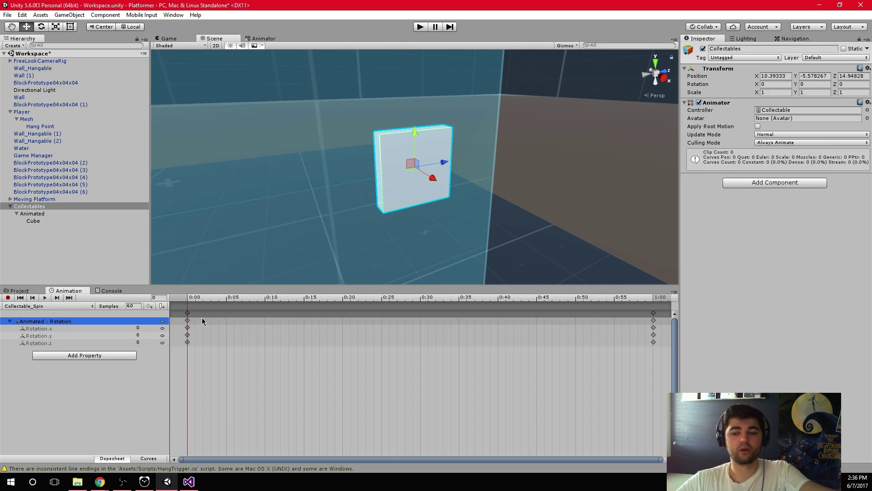
Step: Try keying the Cube's own Y rotation at 360 at 0:30, and delete that rotation track after previewing it
{"action": "scroll", "coordinate": [255, 335], "scroll_direction": "down", "scroll_amount": 1}
{"action": "left_click", "coordinate": [188, 312]}
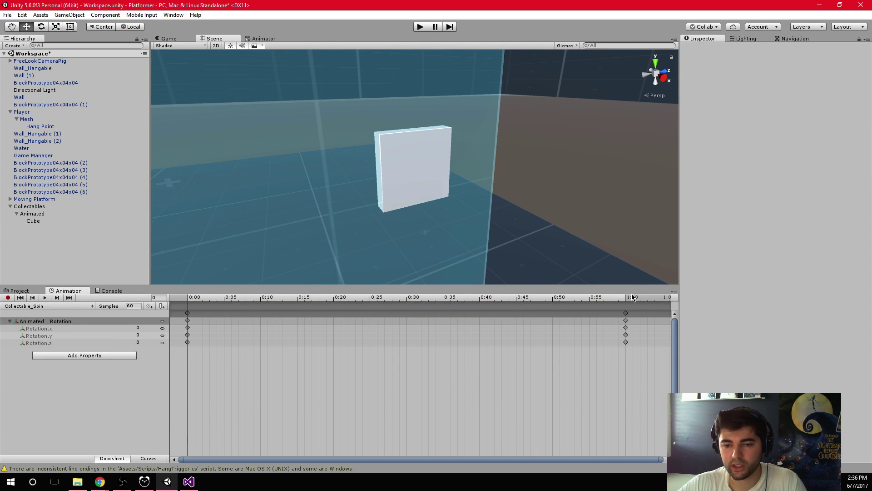
{"action": "left_click", "coordinate": [625, 299]}
{"action": "left_click_drag", "start_coordinate": [625, 299], "coordinate": [601, 342]}
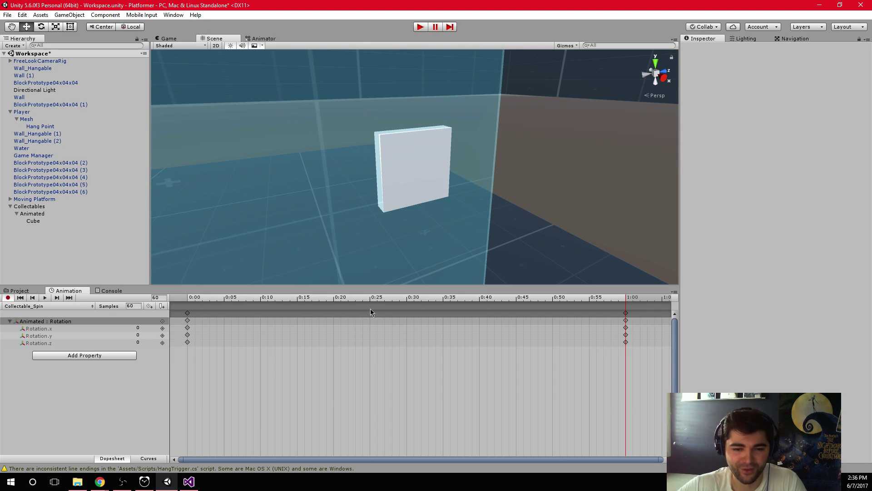
{"action": "left_click_drag", "start_coordinate": [398, 301], "coordinate": [404, 303]}
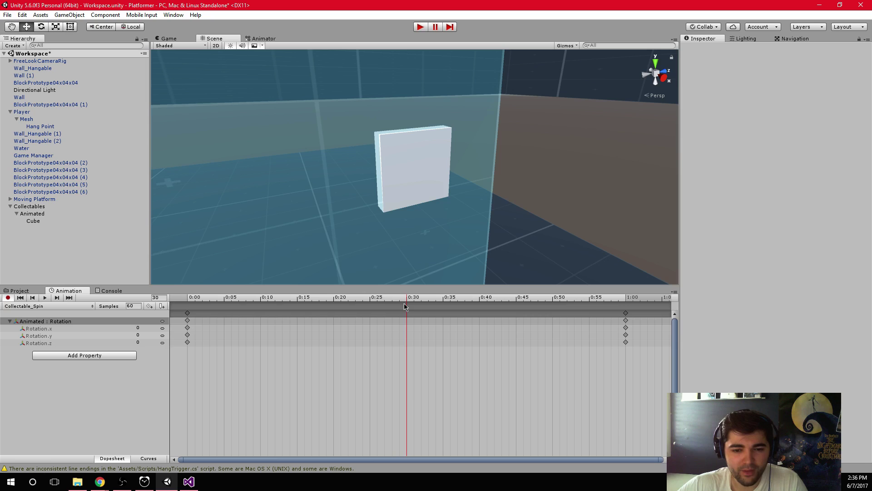
{"action": "left_click", "coordinate": [388, 199]}
{"action": "left_click_drag", "start_coordinate": [368, 194], "coordinate": [516, 194], "text": "alt"}
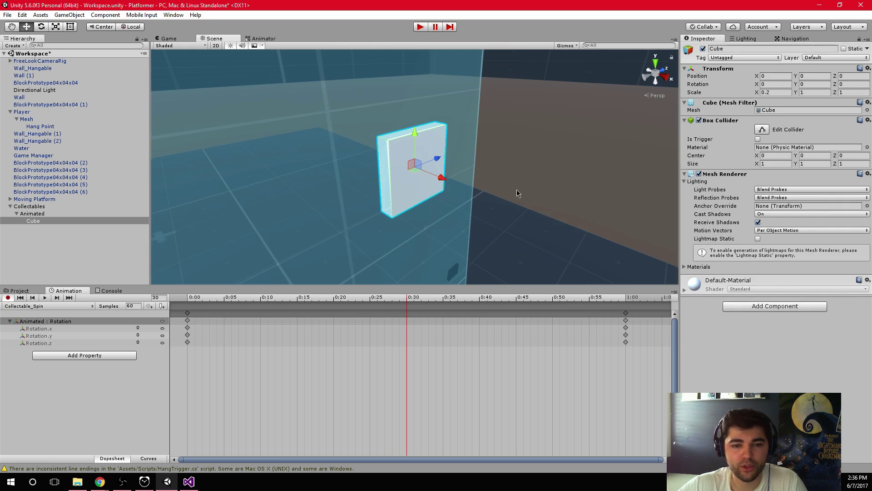
{"action": "left_click", "coordinate": [810, 84]}
{"action": "type", "text": "360"}
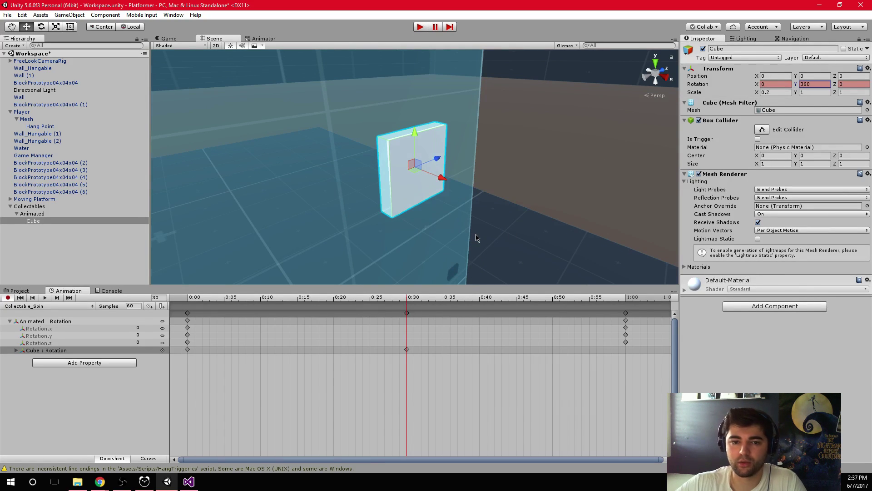
{"action": "left_click", "coordinate": [407, 305]}
{"action": "left_click_drag", "start_coordinate": [414, 297], "coordinate": [268, 320]}
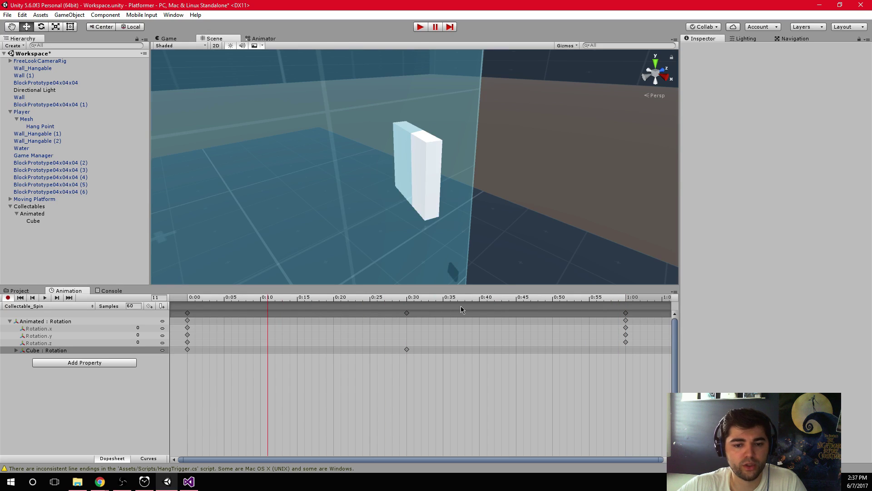
{"action": "left_click", "coordinate": [390, 351]}
{"action": "key", "text": "Delete"}
Step: Key the Animated object's Y rotation at 360 at 0:30 and play the clip to preview the spin
{"action": "left_click", "coordinate": [49, 214]}
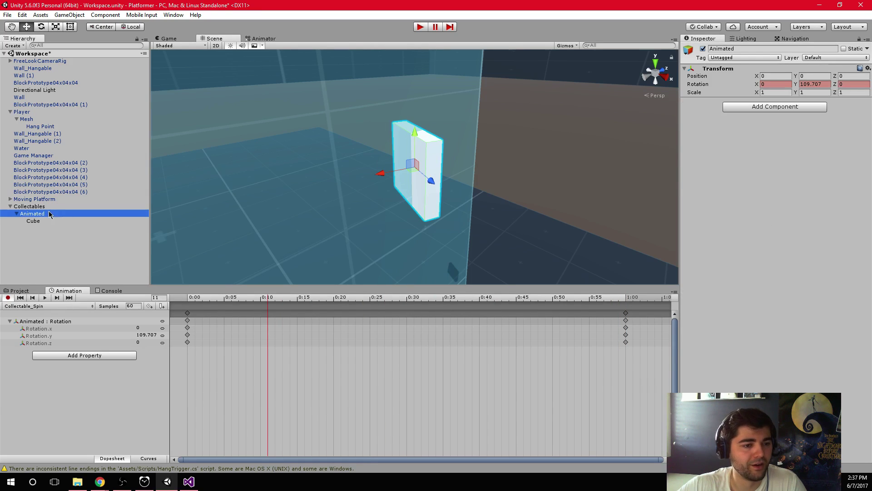
{"action": "left_click_drag", "start_coordinate": [270, 304], "coordinate": [407, 305]}
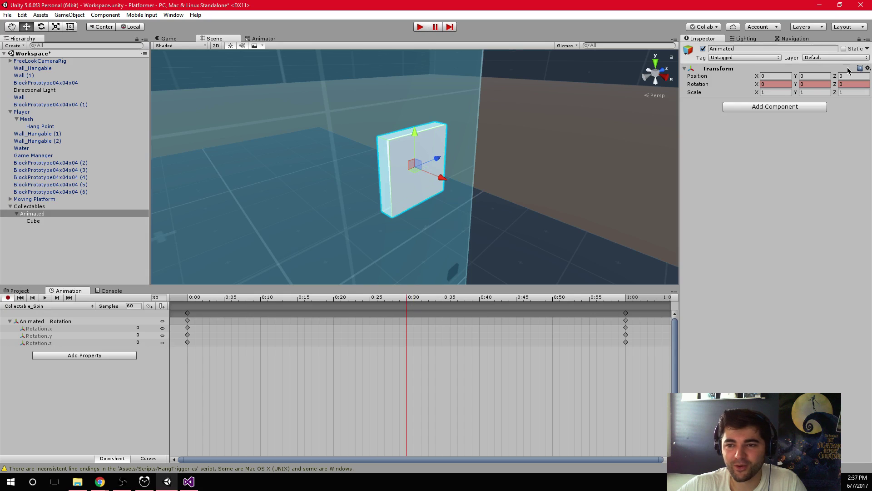
{"action": "type", "text": "360"}
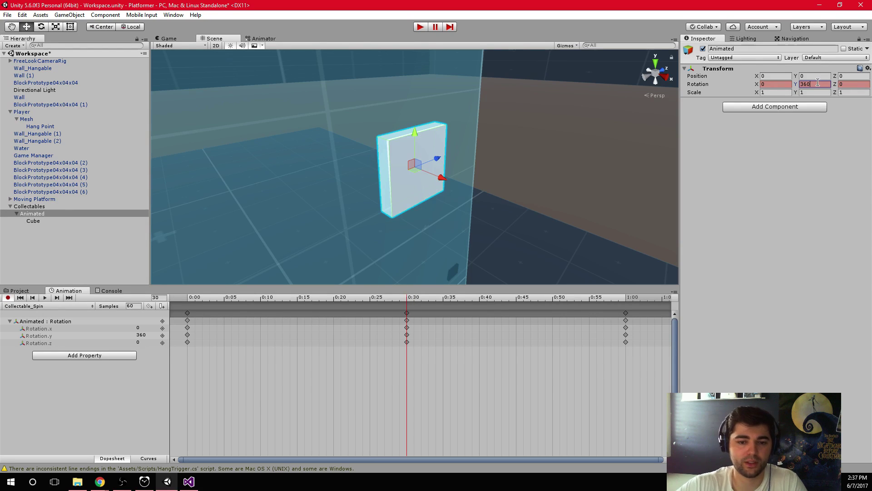
{"action": "left_click", "coordinate": [45, 298]}
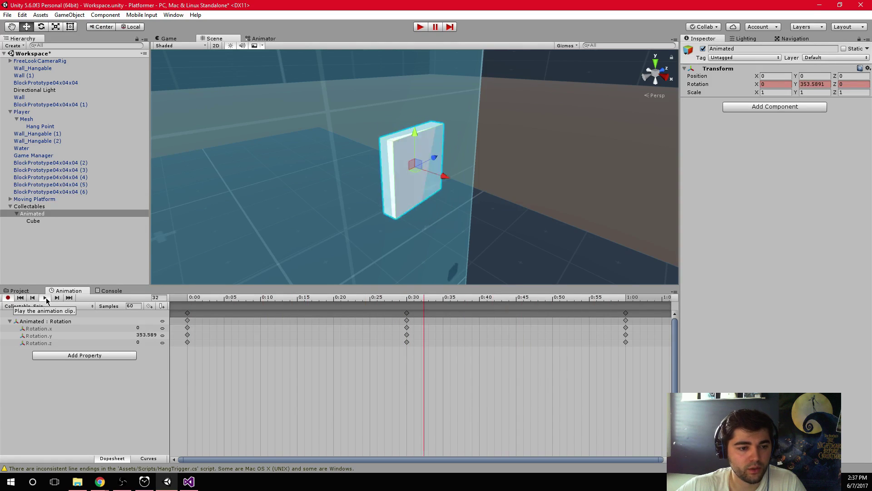
Step: Replace the rotation keys at 1:00 with the ones from 0:30 and play back the full one-second spin
{"action": "left_click_drag", "start_coordinate": [582, 371], "coordinate": [667, 305]}
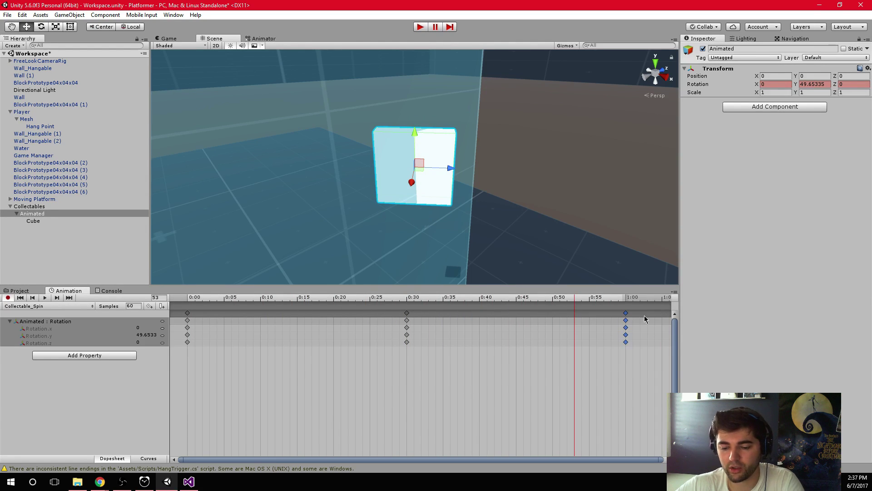
{"action": "key", "text": "Delete"}
{"action": "left_click", "coordinate": [407, 313]}
{"action": "left_click_drag", "start_coordinate": [407, 317], "coordinate": [625, 317]}
{"action": "left_click", "coordinate": [49, 299]}
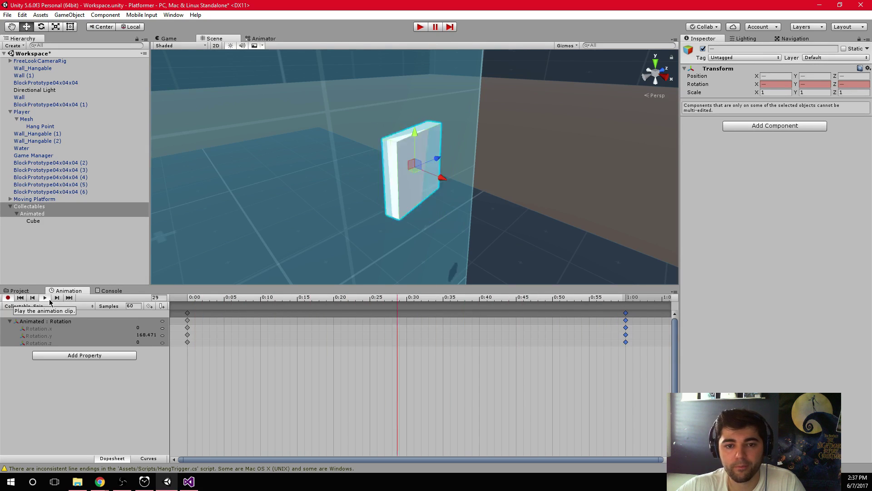
{"action": "left_click", "coordinate": [45, 297]}
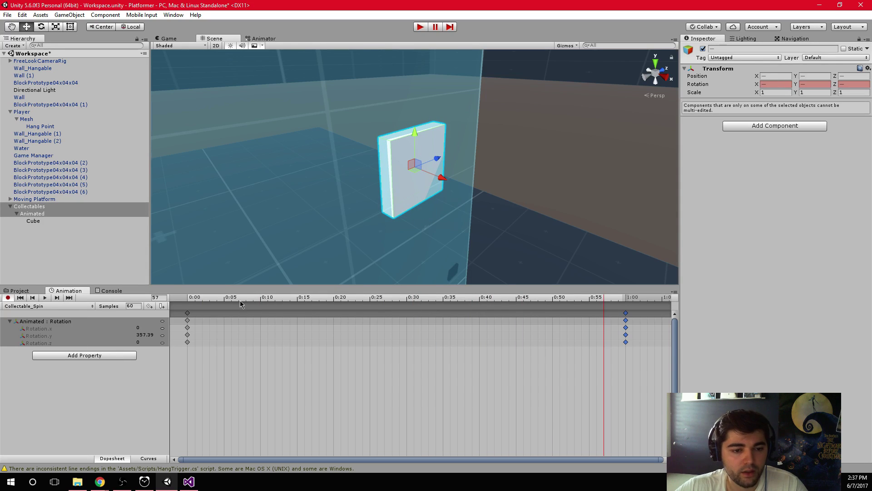
Step: Show the Collectable_Spin curves and pull down the Rotation.y tangent at 1:00 to remove the easing at the end
{"action": "left_click", "coordinate": [202, 300]}
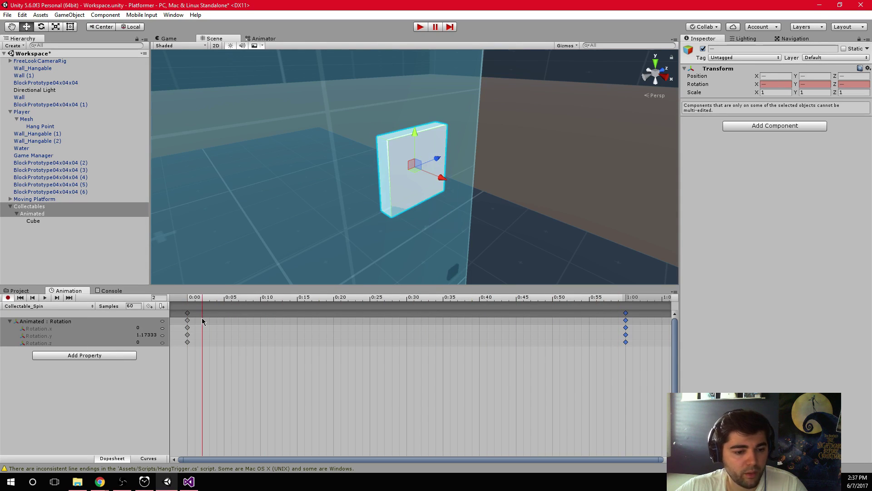
{"action": "left_click", "coordinate": [149, 457]}
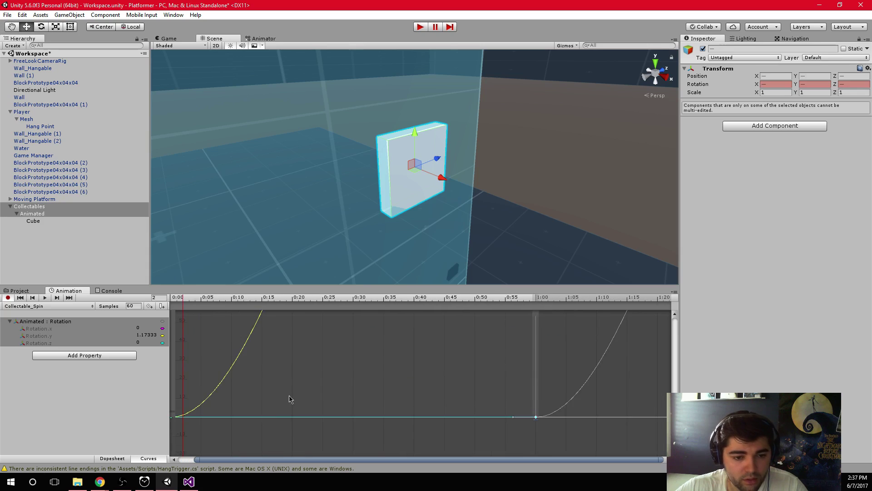
{"action": "scroll", "coordinate": [289, 399], "scroll_direction": "down", "scroll_amount": 10}
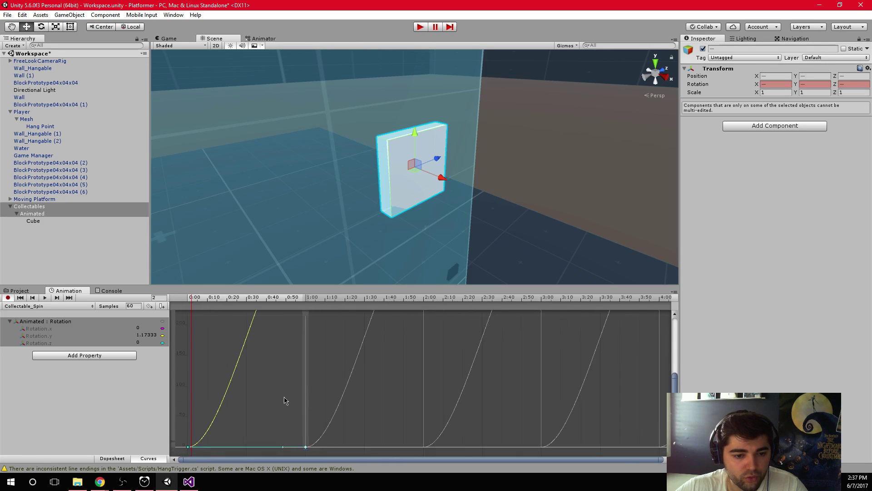
{"action": "scroll", "coordinate": [291, 395], "scroll_direction": "down", "scroll_amount": 5}
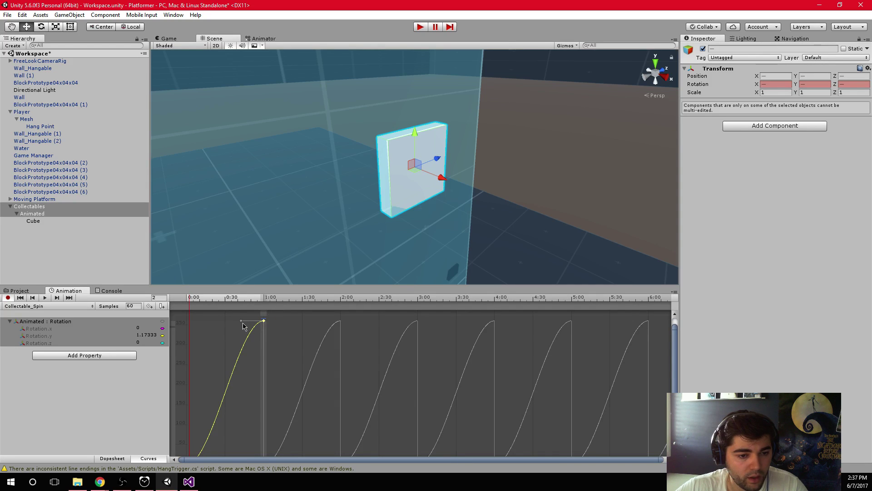
{"action": "left_click_drag", "start_coordinate": [240, 321], "coordinate": [248, 363]}
Step: Raise the Rotation.y tangent at 0:00 so the curve runs as a straight line, and play the clip
{"action": "key", "text": "f"}
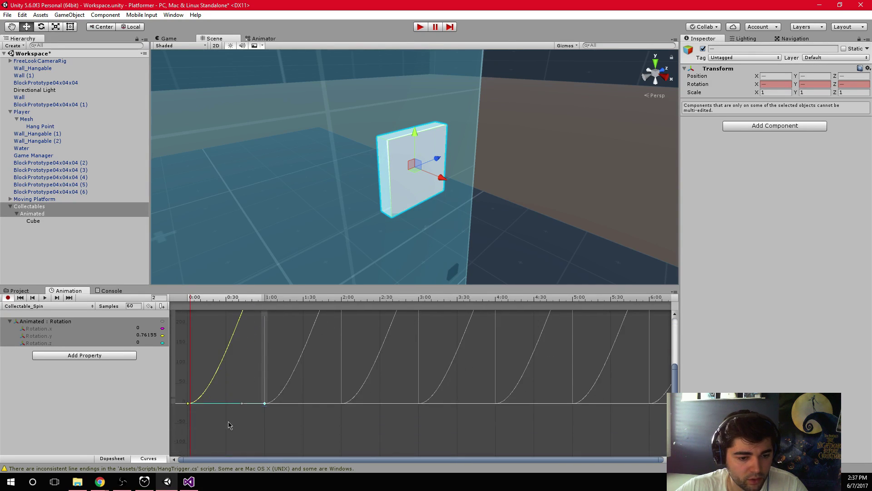
{"action": "left_click_drag", "start_coordinate": [241, 403], "coordinate": [227, 379]}
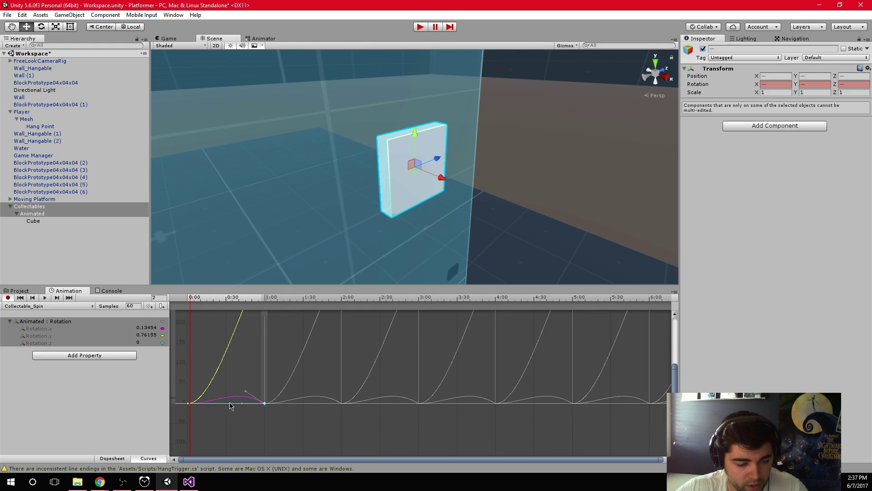
{"action": "left_click", "coordinate": [188, 403]}
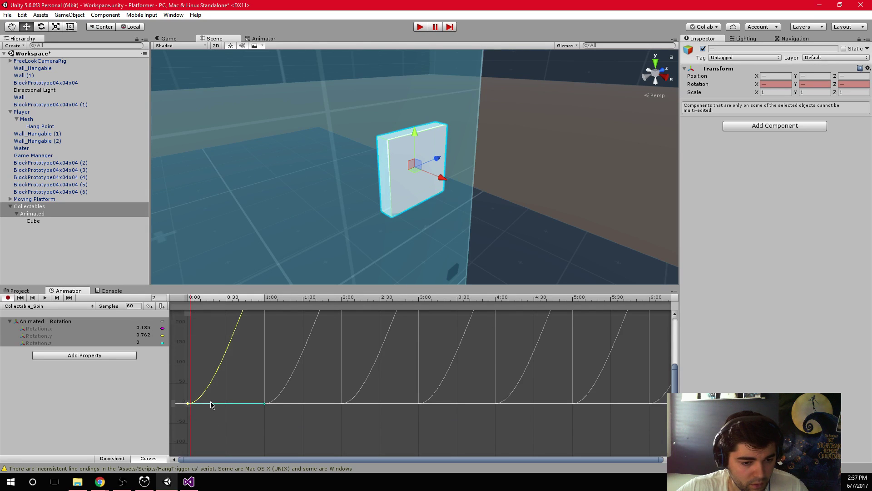
{"action": "left_click_drag", "start_coordinate": [211, 404], "coordinate": [203, 381]}
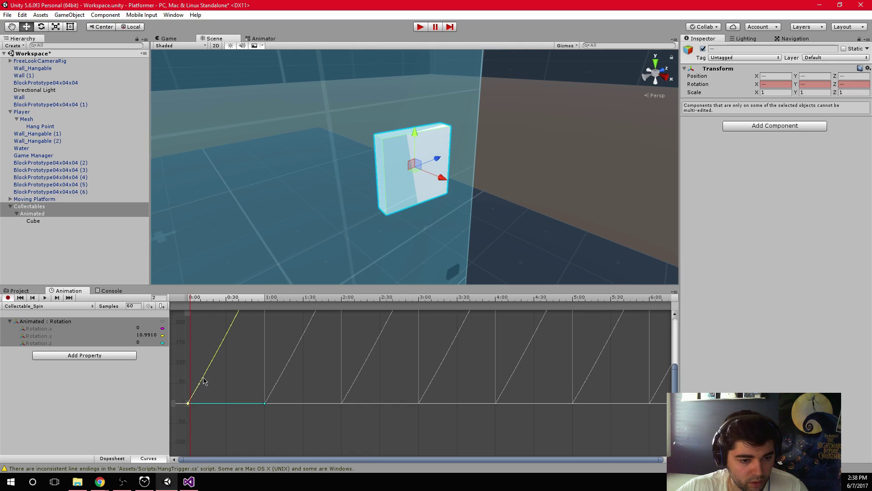
{"action": "left_click", "coordinate": [44, 299]}
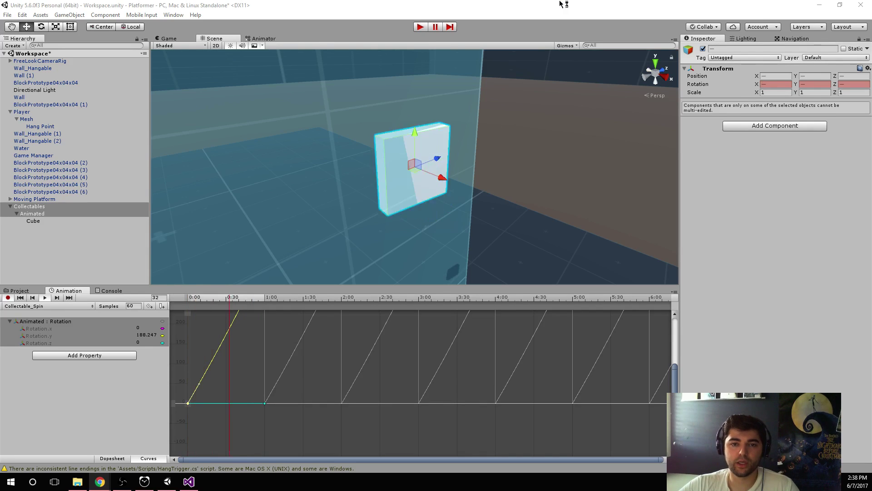
Step: Switch to Chrome, watch the Slow Mo Guys channel trailer full screen, and return to Unity after closing its tab
{"action": "left_click", "coordinate": [825, 21]}
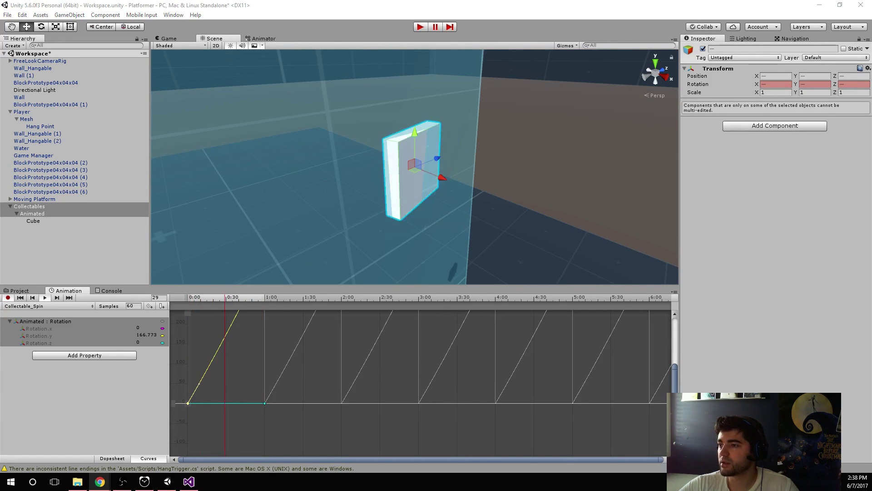
{"action": "key", "text": "alt+Tab"}
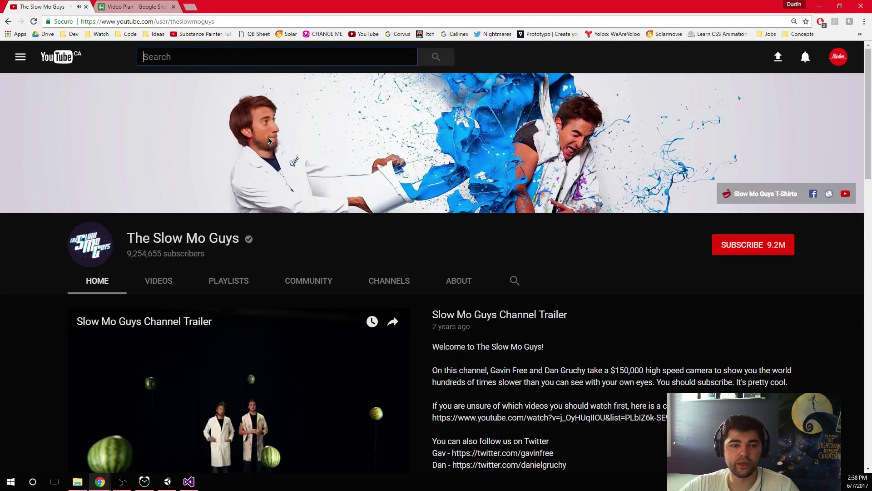
{"action": "scroll", "coordinate": [233, 312], "scroll_direction": "down", "scroll_amount": 4}
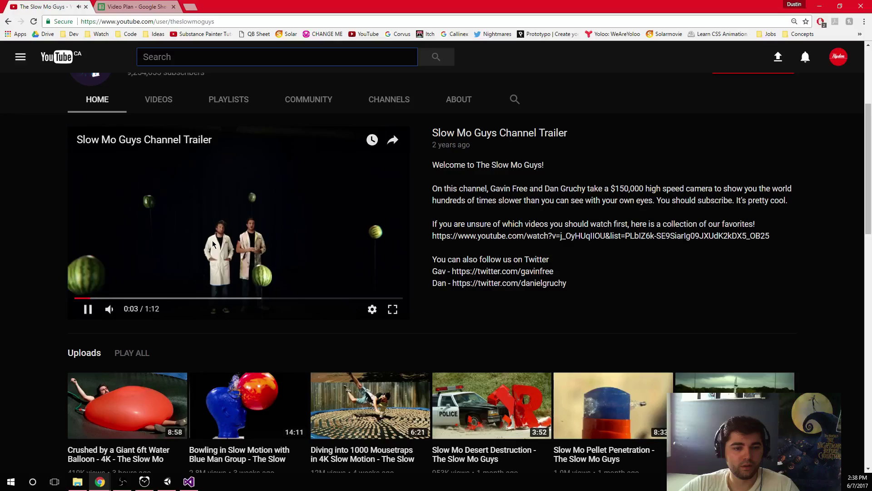
{"action": "left_click", "coordinate": [393, 309]}
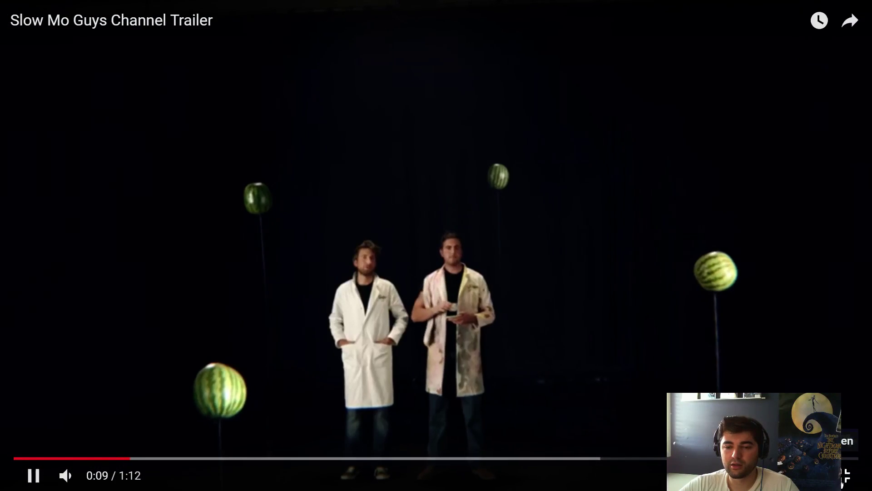
{"action": "key", "text": "Escape"}
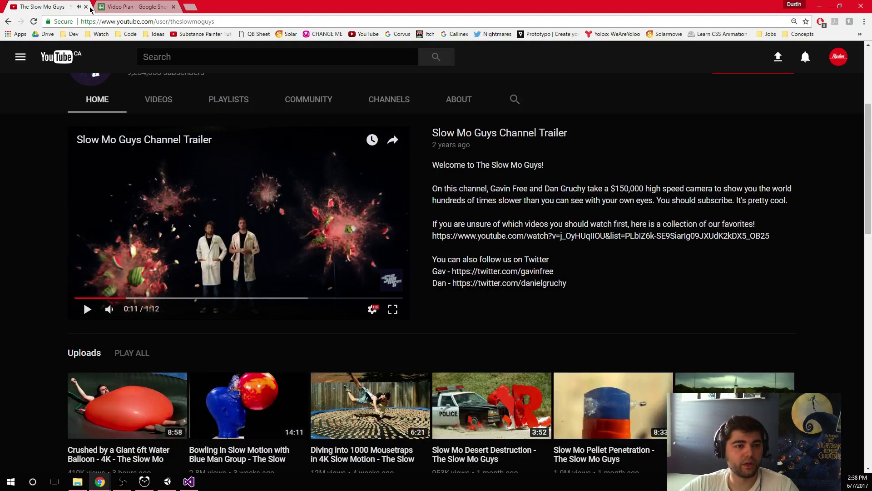
{"action": "left_click", "coordinate": [85, 6]}
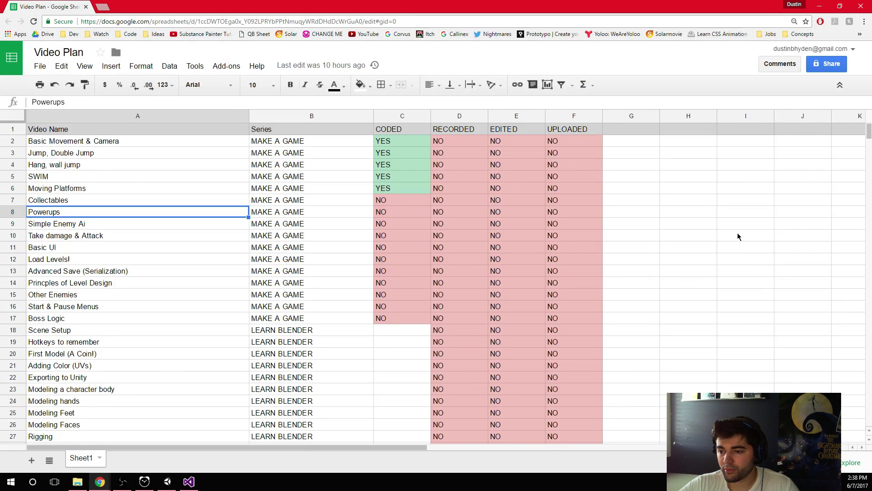
{"action": "left_click", "coordinate": [819, 6]}
Step: Examine the Rotation.y curve at several time scales while the clip plays, and frame the whole curve
{"action": "scroll", "coordinate": [242, 369], "scroll_direction": "up", "scroll_amount": 15}
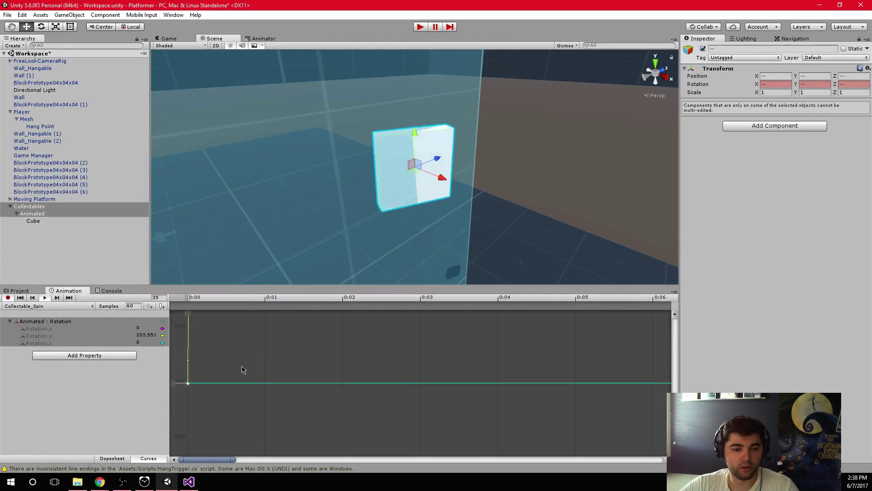
{"action": "scroll", "coordinate": [236, 390], "scroll_direction": "down", "scroll_amount": 3}
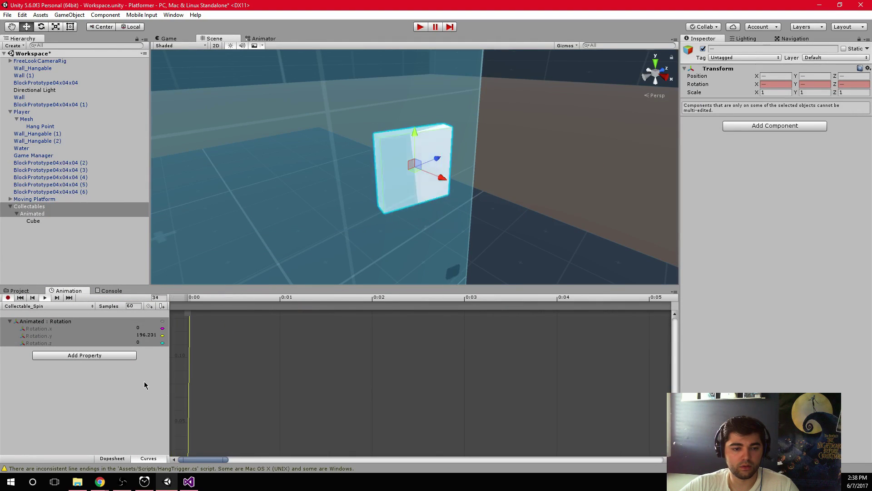
{"action": "scroll", "coordinate": [308, 368], "scroll_direction": "down", "scroll_amount": 6}
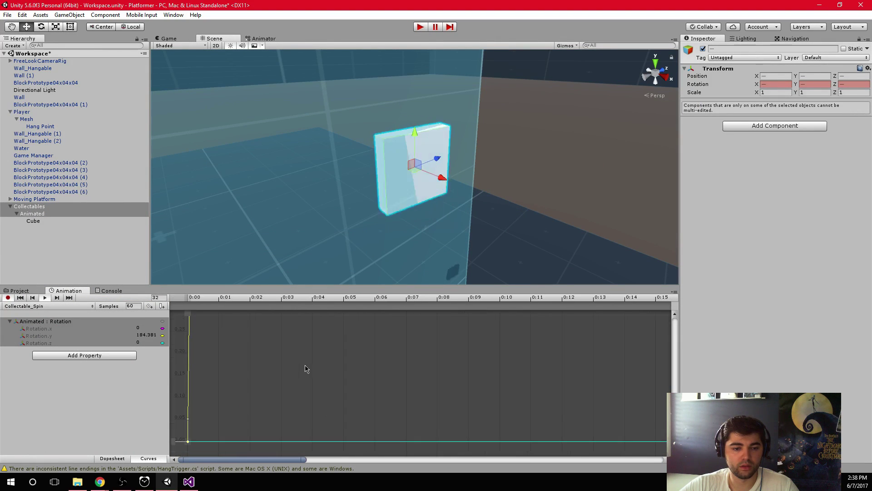
{"action": "scroll", "coordinate": [188, 350], "scroll_direction": "up", "scroll_amount": 7}
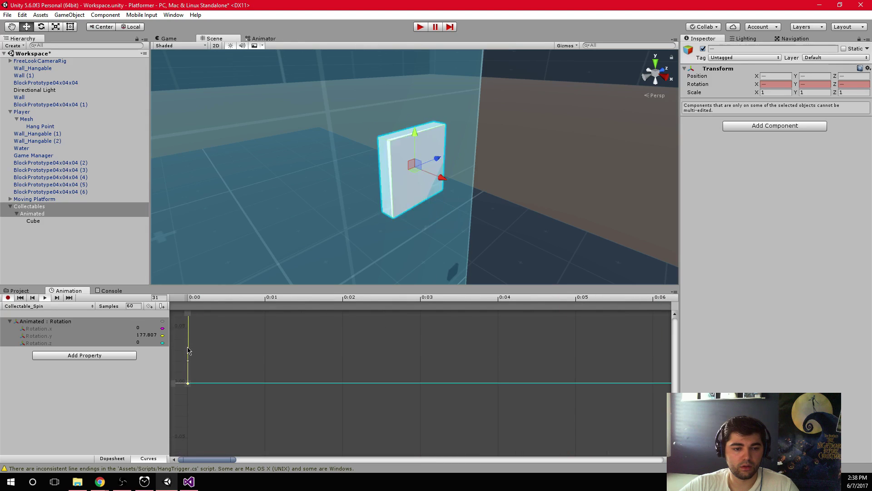
{"action": "scroll", "coordinate": [194, 348], "scroll_direction": "up", "scroll_amount": 3}
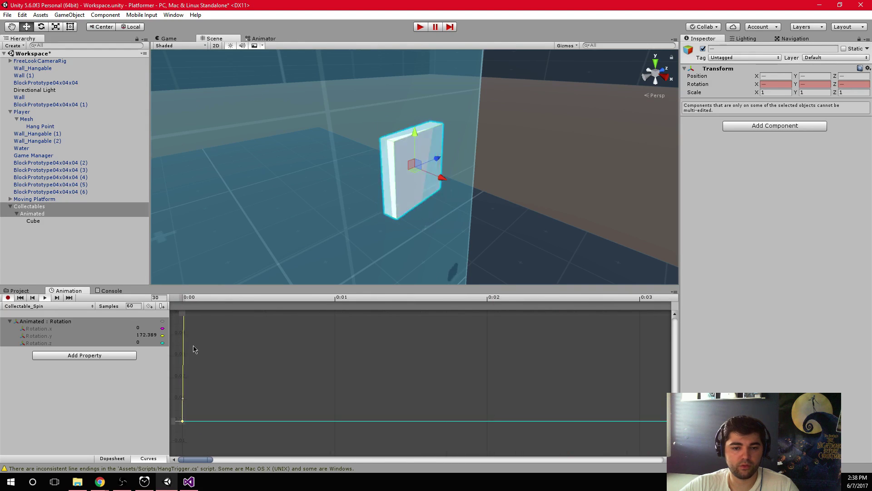
{"action": "scroll", "coordinate": [200, 351], "scroll_direction": "down", "scroll_amount": 8}
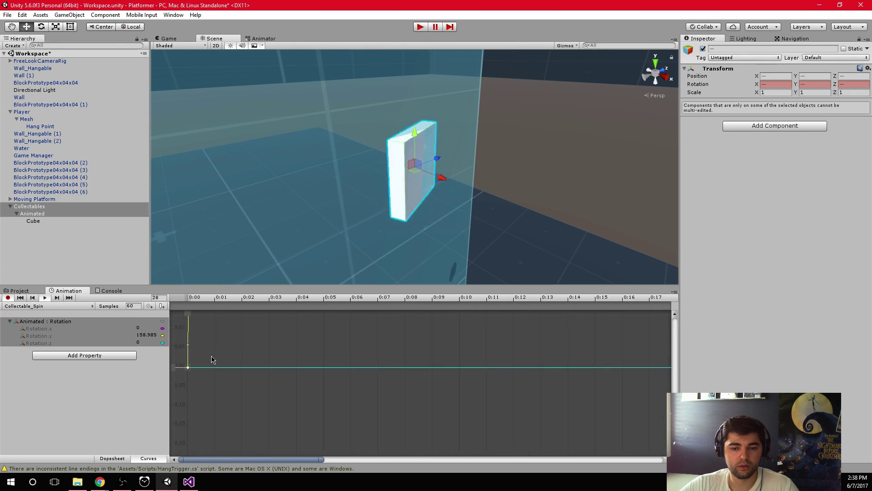
{"action": "scroll", "coordinate": [212, 360], "scroll_direction": "down", "scroll_amount": 8}
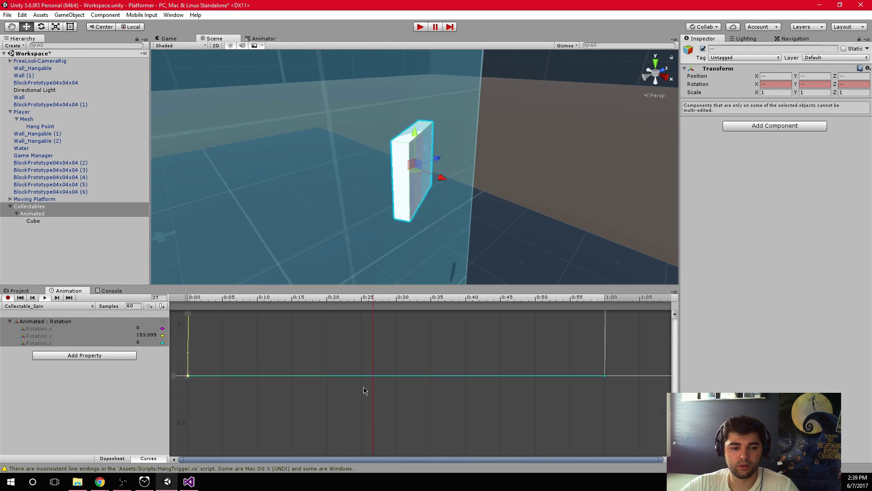
{"action": "scroll", "coordinate": [363, 391], "scroll_direction": "down", "scroll_amount": 9}
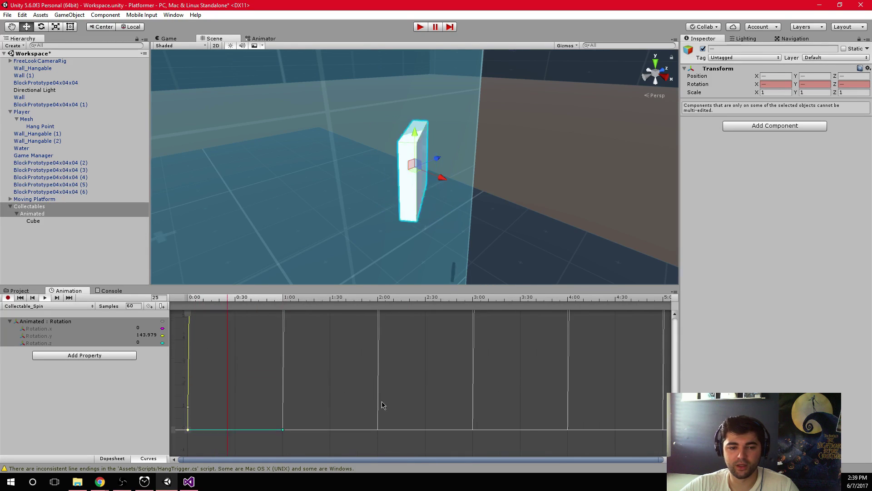
{"action": "scroll", "coordinate": [339, 368], "scroll_direction": "down", "scroll_amount": 6}
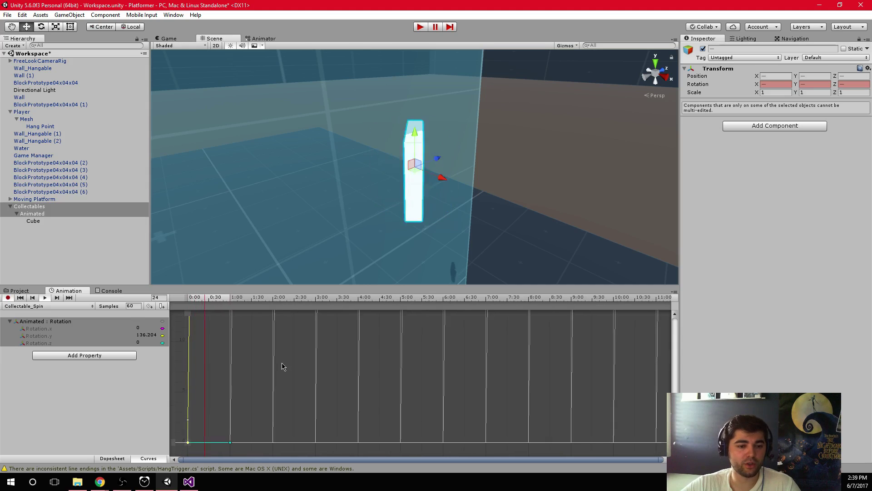
{"action": "scroll", "coordinate": [282, 366], "scroll_direction": "down", "scroll_amount": 3}
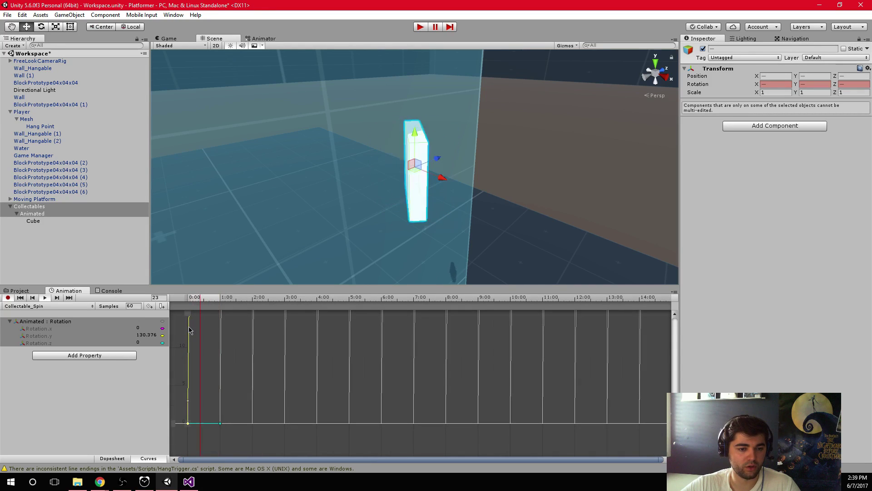
{"action": "scroll", "coordinate": [190, 331], "scroll_direction": "up", "scroll_amount": 20}
{"action": "scroll", "coordinate": [247, 344], "scroll_direction": "down", "scroll_amount": 8}
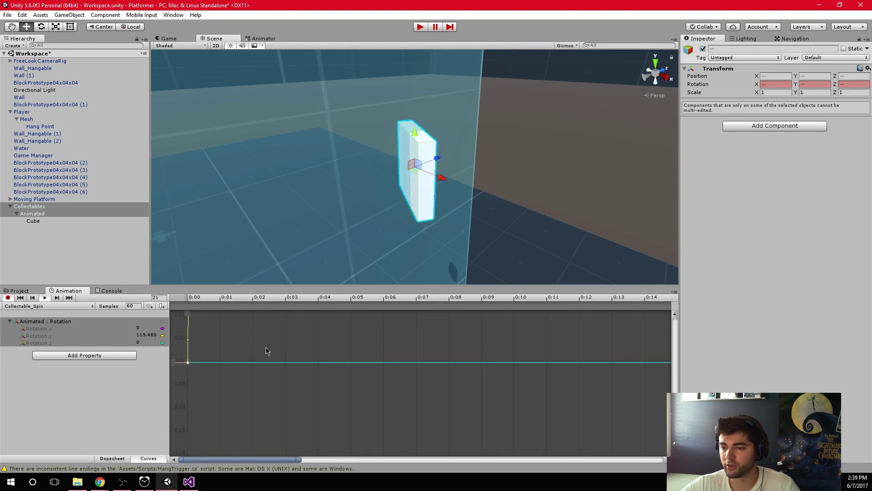
{"action": "scroll", "coordinate": [266, 350], "scroll_direction": "down", "scroll_amount": 5}
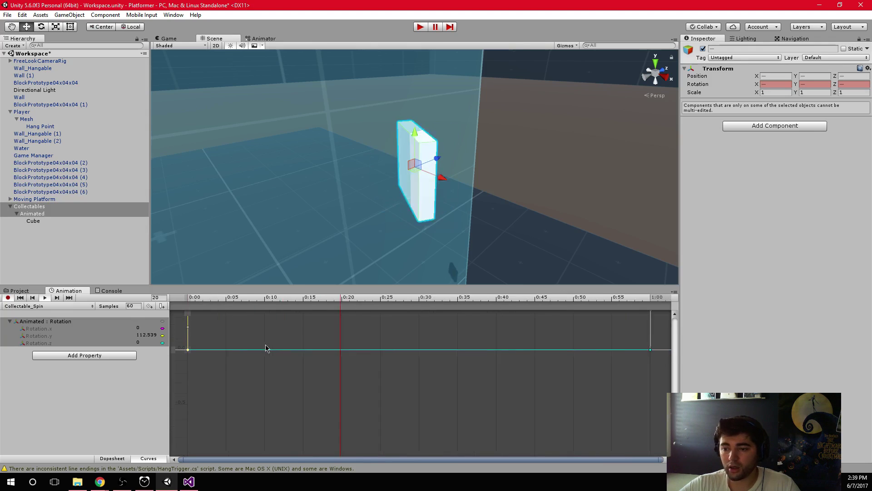
{"action": "scroll", "coordinate": [289, 428], "scroll_direction": "down", "scroll_amount": 6}
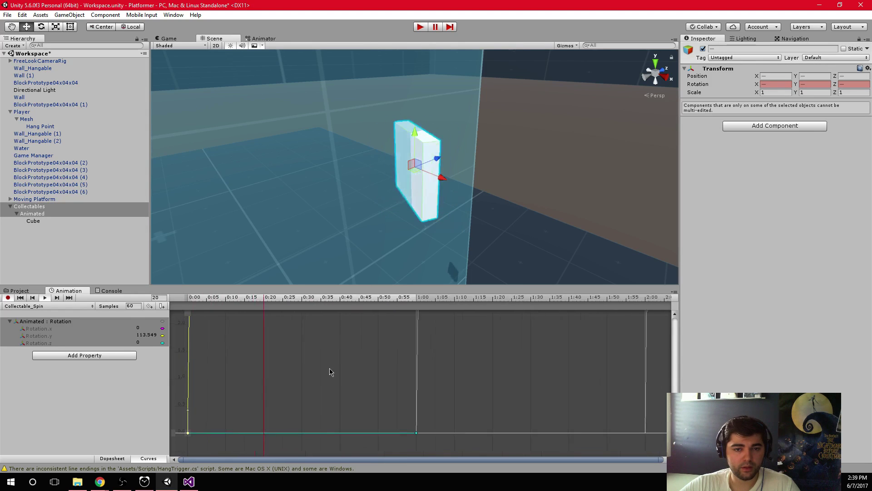
{"action": "scroll", "coordinate": [339, 353], "scroll_direction": "down", "scroll_amount": 2}
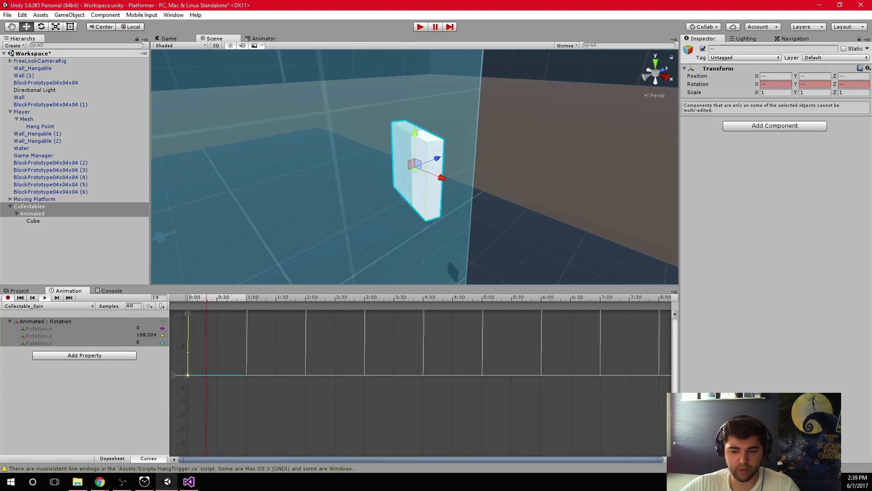
{"action": "key", "text": "a"}
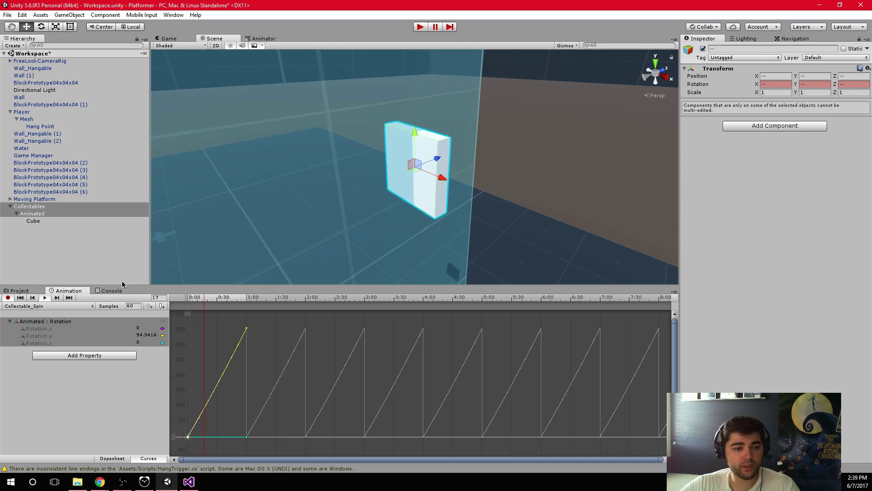
Step: Return to the Dopesheet and scrub the spin back to 0:30 to inspect the cube's rotation up close
{"action": "left_click", "coordinate": [112, 459]}
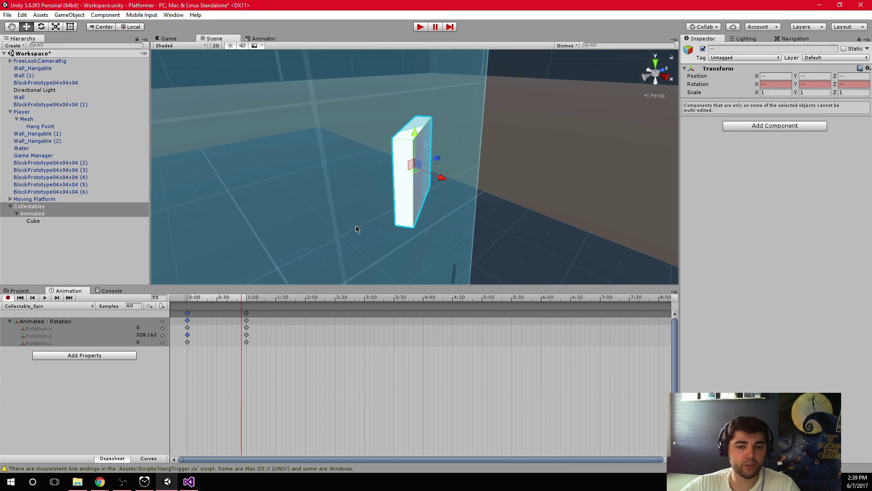
{"action": "scroll", "coordinate": [452, 247], "scroll_direction": "up", "scroll_amount": 5}
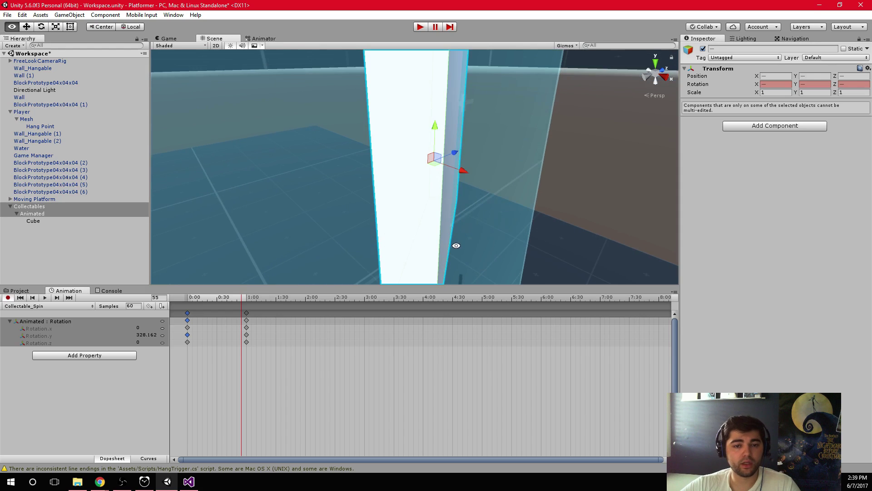
{"action": "left_click_drag", "start_coordinate": [452, 247], "coordinate": [415, 236], "text": "alt"}
{"action": "scroll", "coordinate": [415, 236], "scroll_direction": "down", "scroll_amount": 4}
{"action": "left_click_drag", "start_coordinate": [241, 298], "coordinate": [217, 312]}
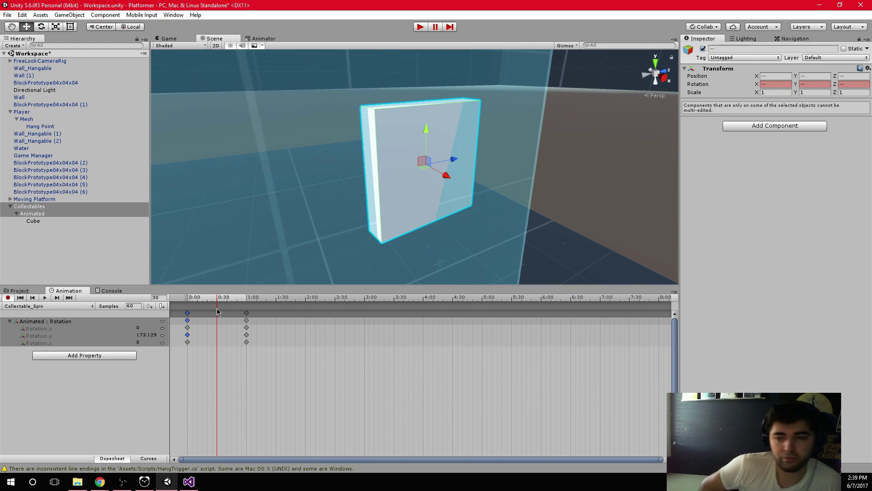
Step: Rename the Animated object under Collectables to Anim_Spin
{"action": "left_click", "coordinate": [41, 214]}
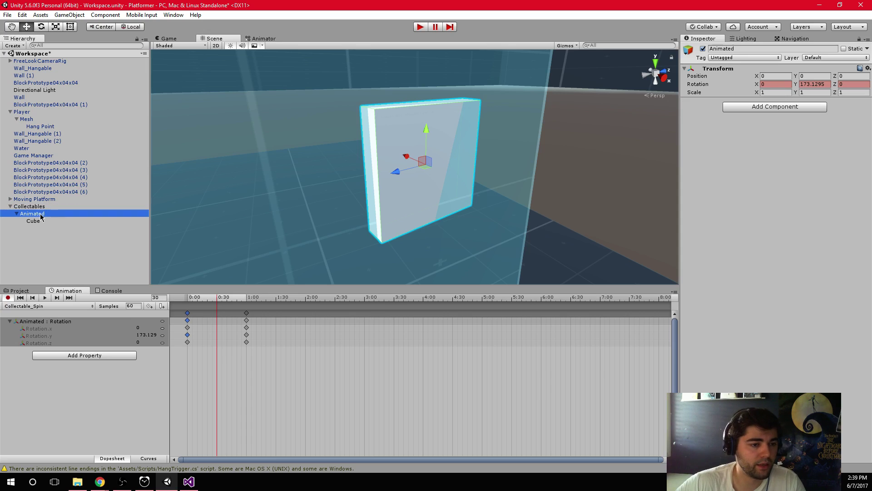
{"action": "left_click", "coordinate": [39, 215]}
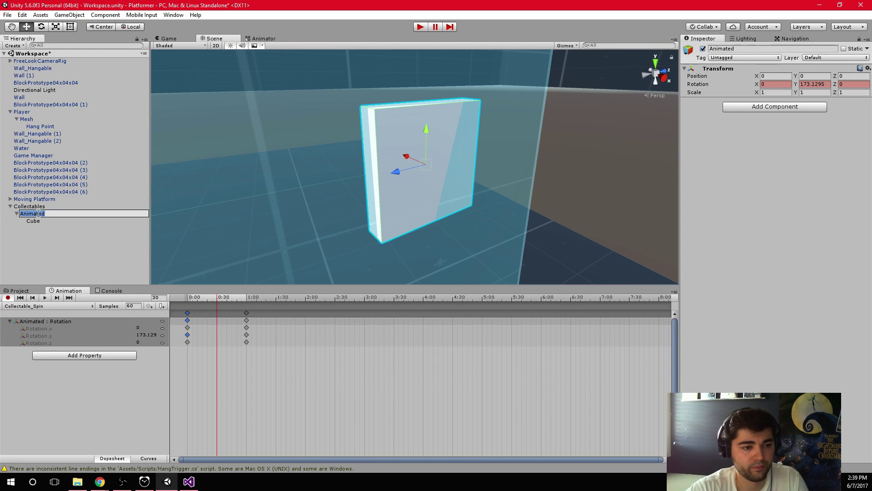
{"action": "type", "text": "Anim"}
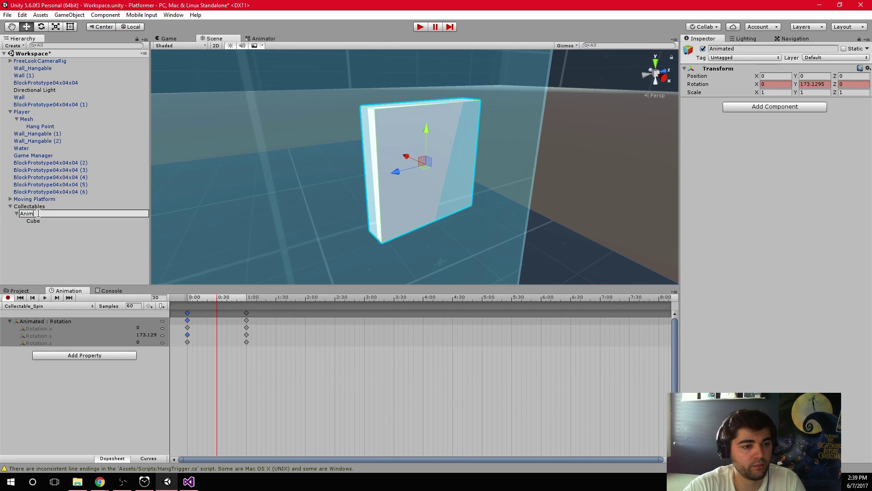
{"action": "key", "text": "Return"}
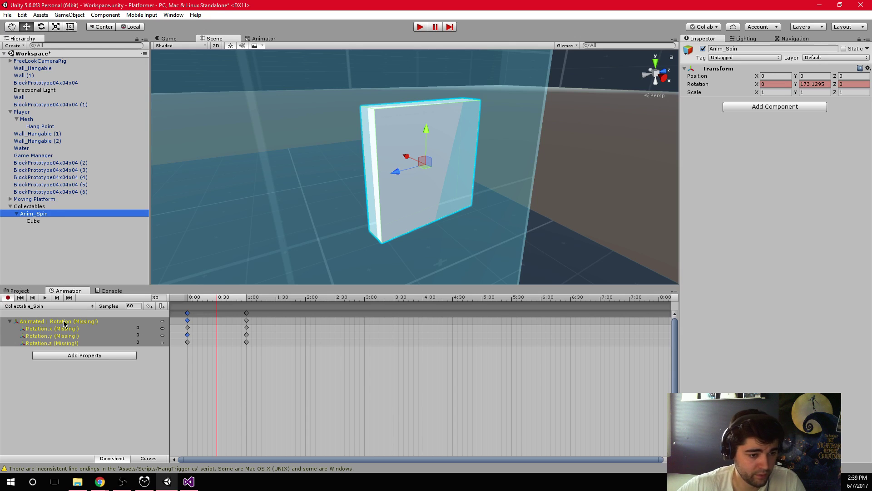
Step: Point the missing Rotation property of the Collectable_Spin clip to Anim_Spin
{"action": "left_click", "coordinate": [35, 321]}
{"action": "left_click", "coordinate": [35, 321]}
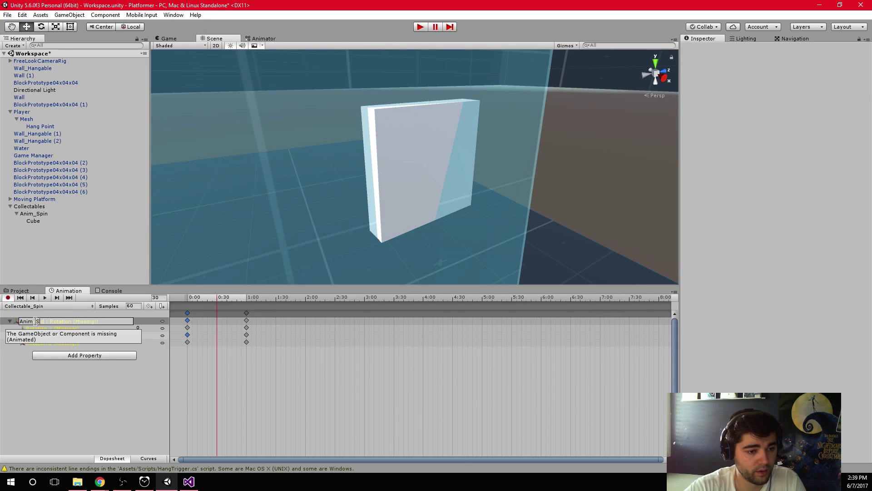
{"action": "type", "text": "Anim_Spin"}
{"action": "key", "text": "Return"}
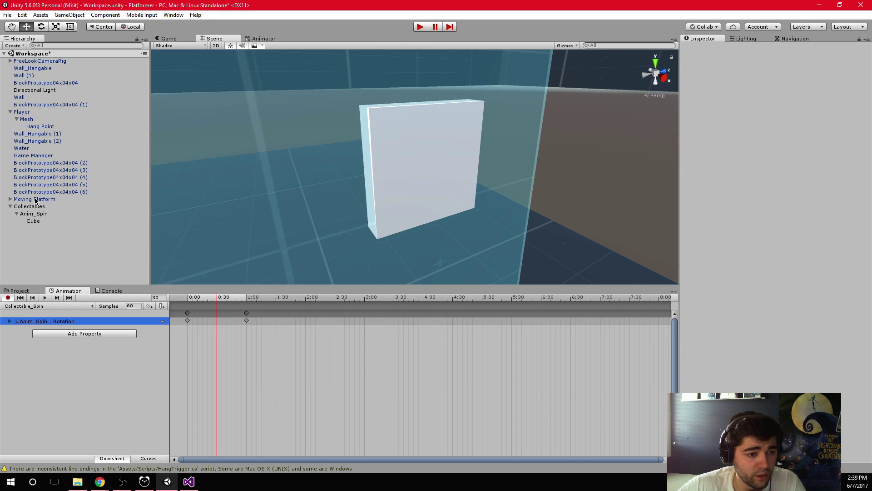
Step: Stop the animation preview and remove the Animator component from Collectables
{"action": "left_click", "coordinate": [32, 214]}
{"action": "left_click", "coordinate": [48, 207]}
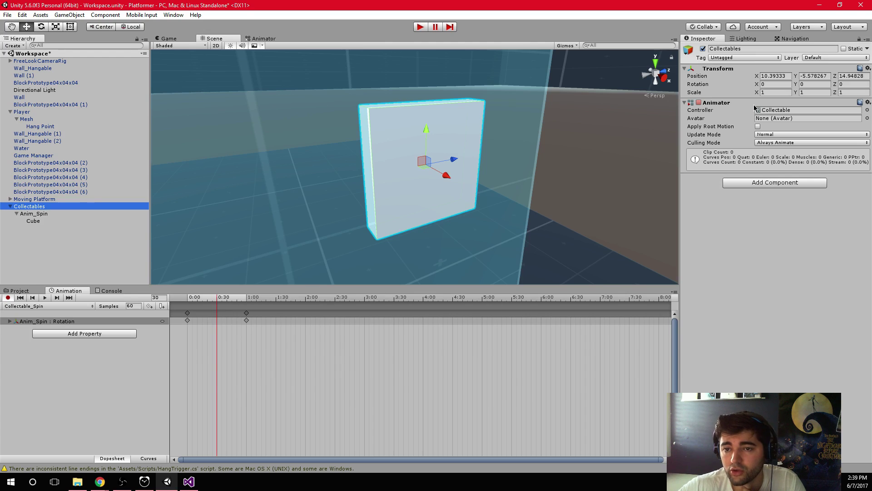
{"action": "left_click", "coordinate": [8, 297]}
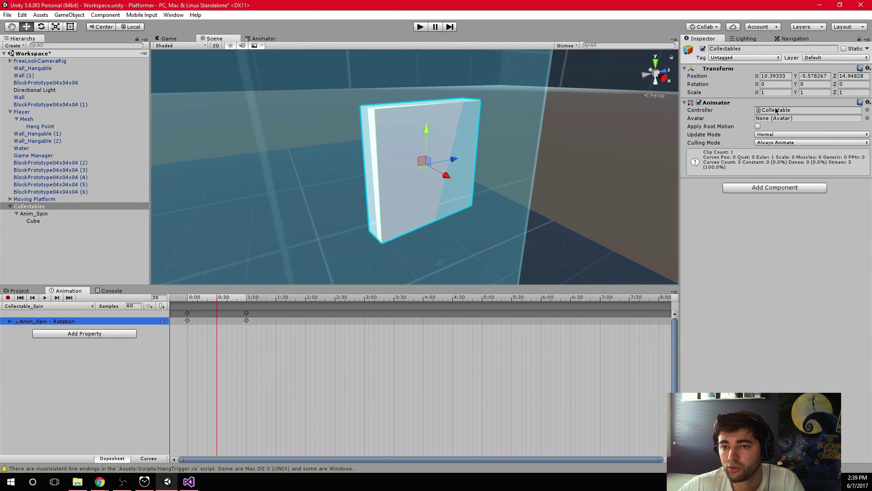
{"action": "right_click", "coordinate": [759, 103]}
{"action": "left_click", "coordinate": [781, 122]}
{"action": "left_click", "coordinate": [53, 209]}
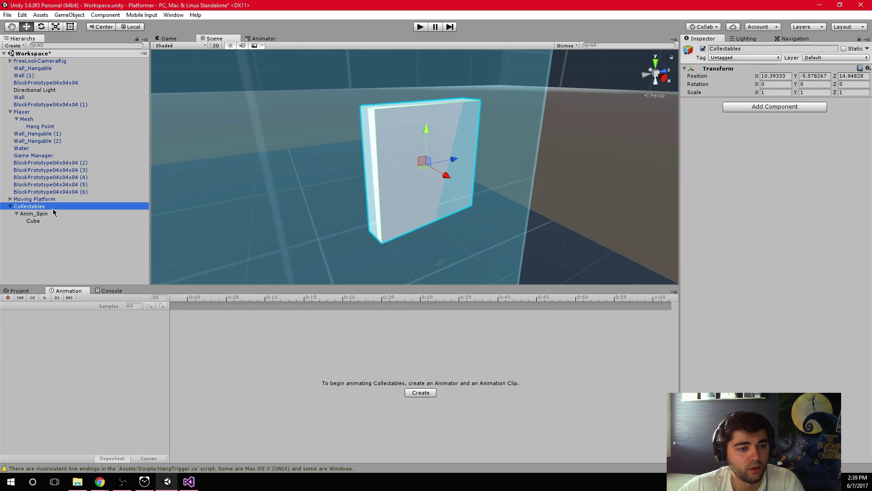
{"action": "left_click", "coordinate": [51, 214]}
{"action": "left_click", "coordinate": [800, 107]}
{"action": "key", "text": "Return"}
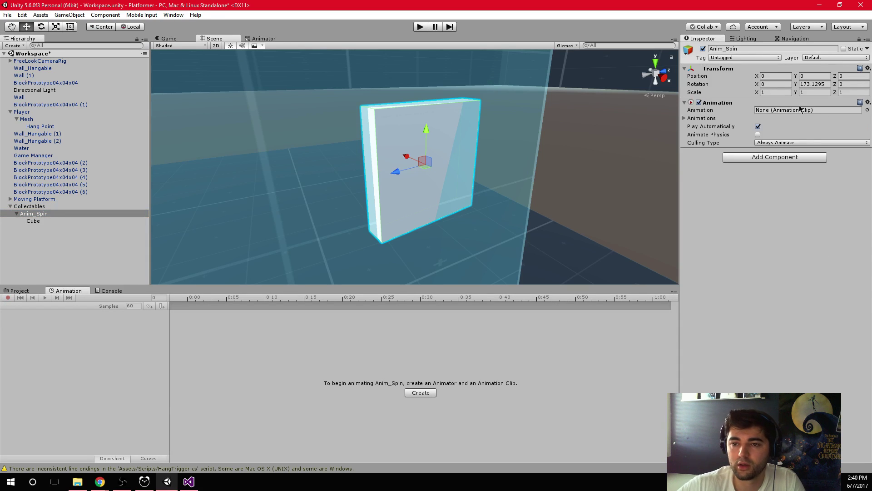
{"action": "right_click", "coordinate": [805, 103]}
{"action": "left_click", "coordinate": [796, 119]}
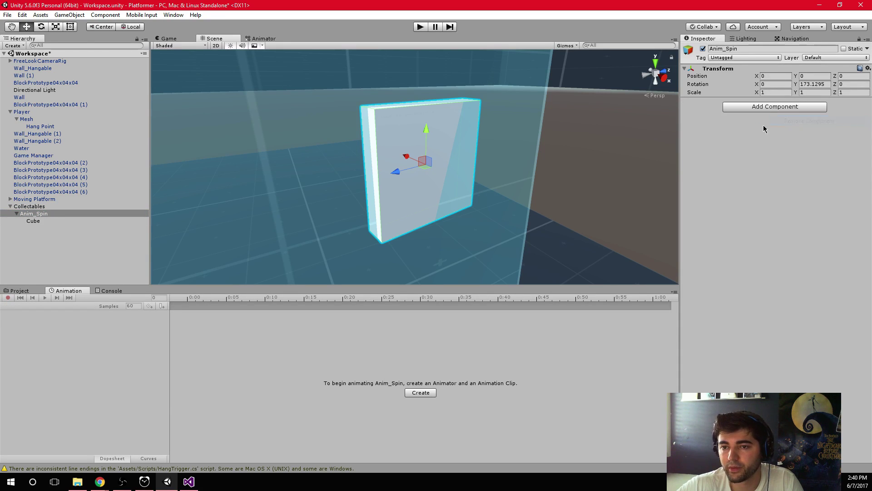
Step: Add an Animator component to Anim_Spin and assign it the Collectable controller
{"action": "left_click", "coordinate": [770, 107]}
{"action": "left_click", "coordinate": [764, 152]}
{"action": "left_click", "coordinate": [867, 110]}
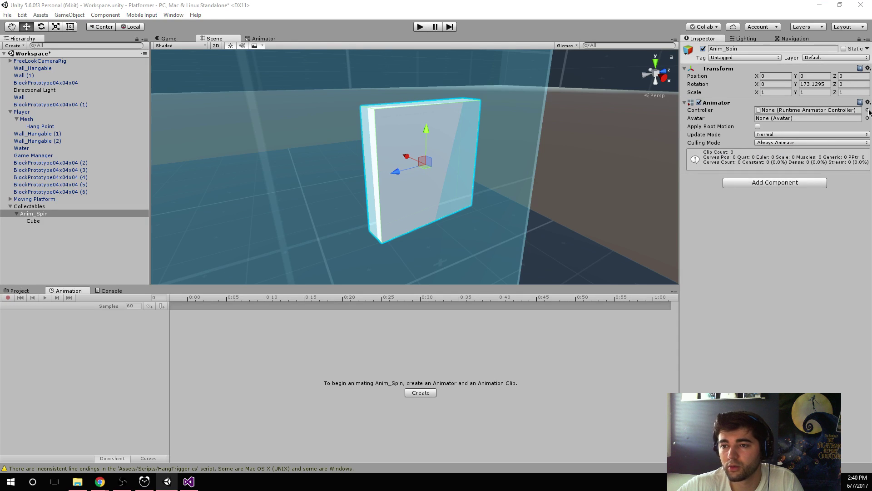
{"action": "key", "text": "Return"}
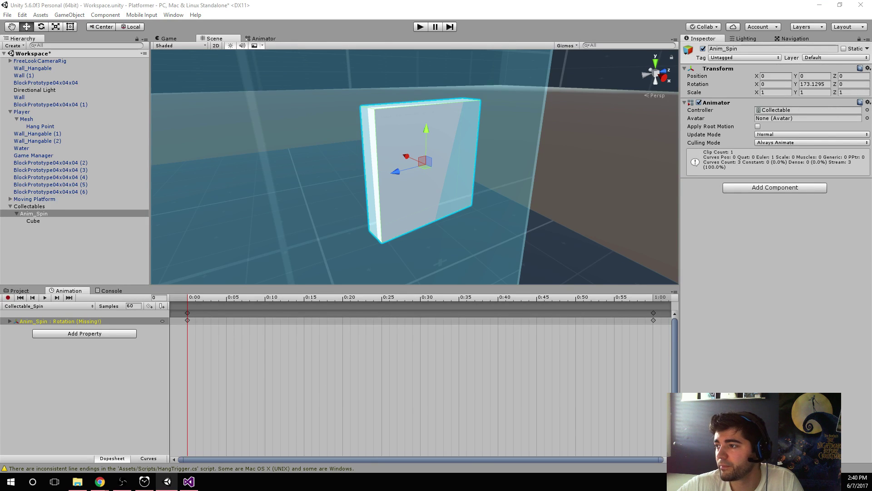
Step: Check the clip's Rotation property and the Controllers folder, and remove the Animator component from Anim_Spin
{"action": "left_click", "coordinate": [111, 291]}
{"action": "left_click", "coordinate": [64, 290]}
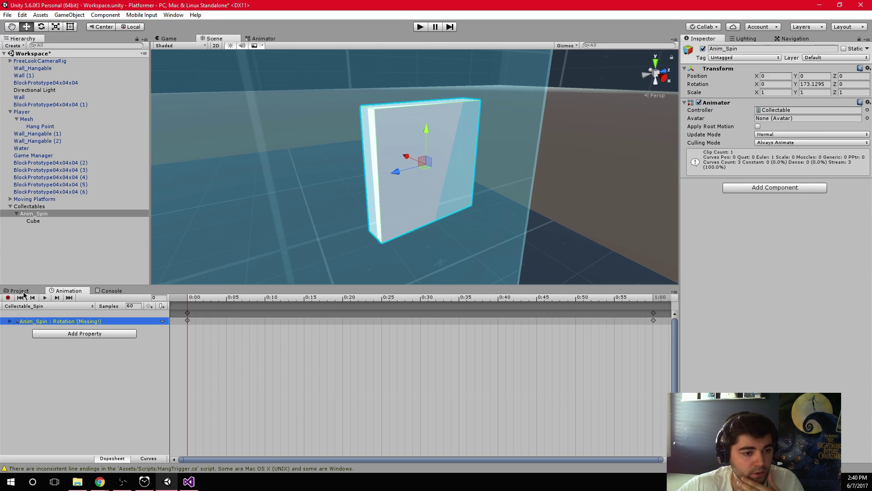
{"action": "left_click", "coordinate": [25, 291]}
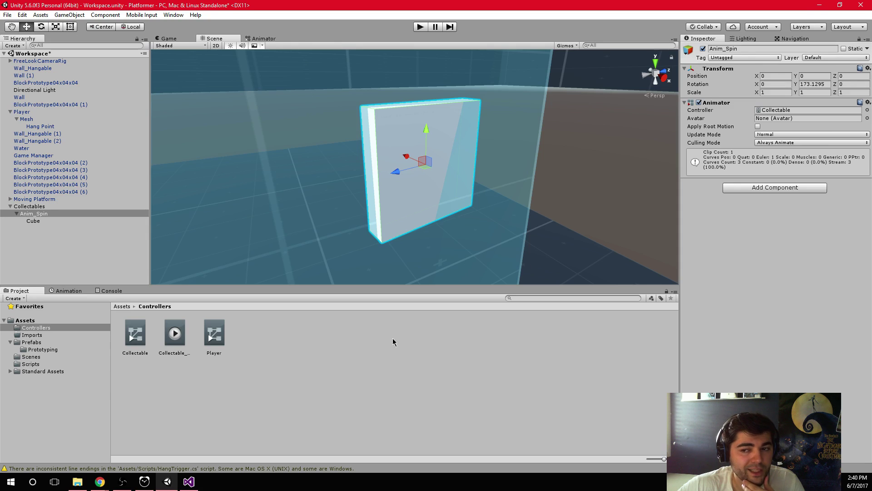
{"action": "right_click", "coordinate": [759, 103]}
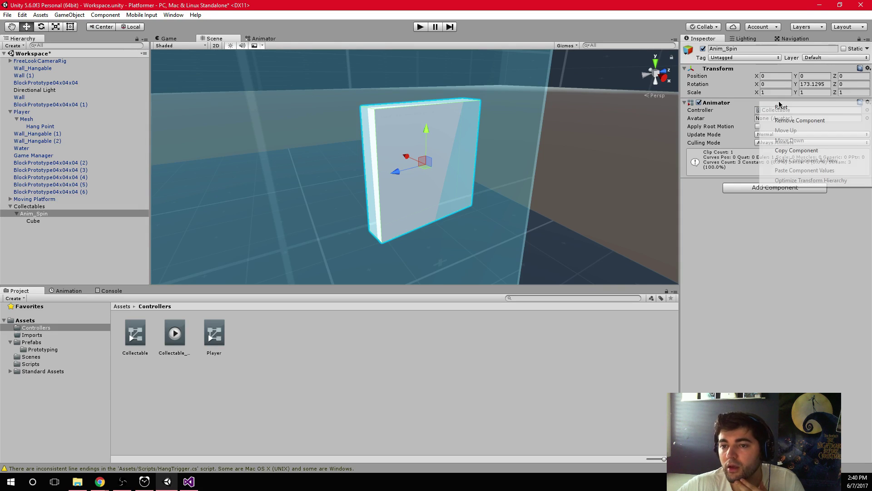
{"action": "left_click", "coordinate": [790, 121]}
Step: Try NetworkAnimator and Animator components on Collectables, undoing each addition
{"action": "left_click", "coordinate": [103, 206]}
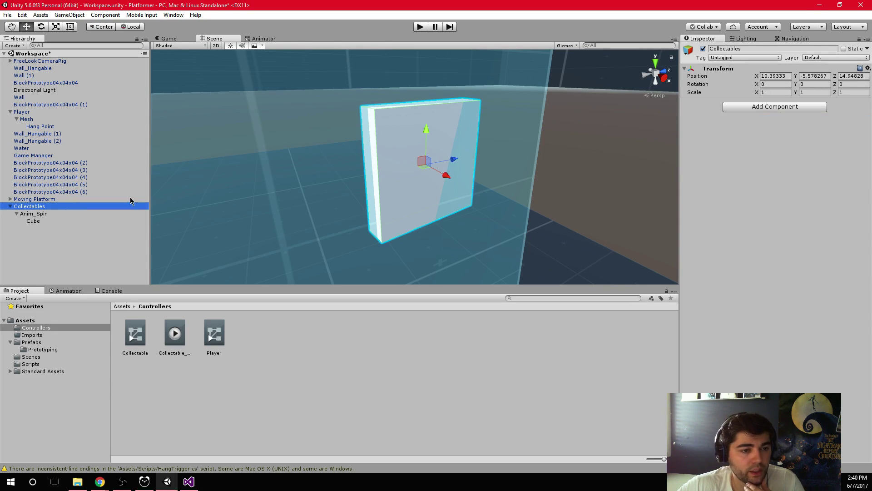
{"action": "left_click", "coordinate": [775, 107]}
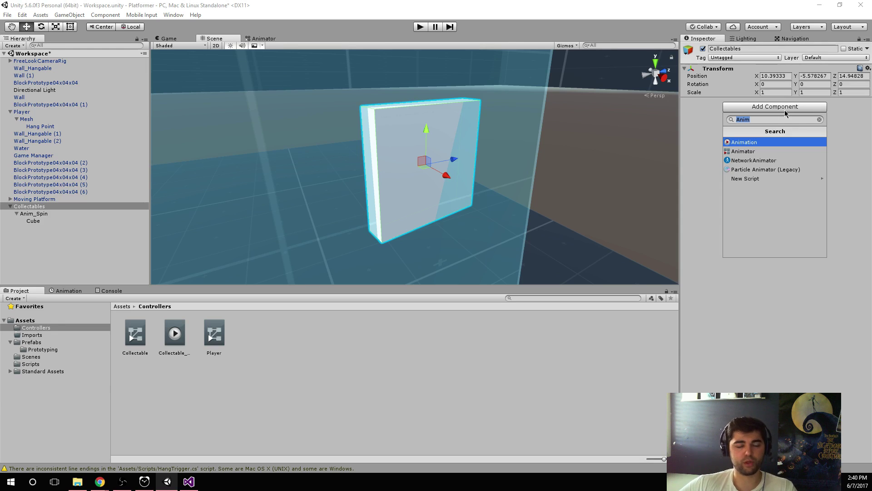
{"action": "left_click", "coordinate": [754, 160]}
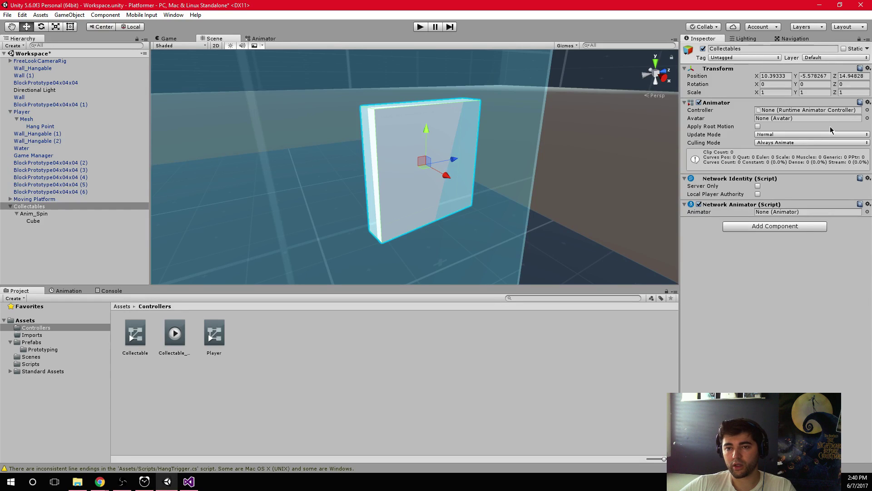
{"action": "key", "text": "ctrl+z"}
{"action": "left_click", "coordinate": [792, 106]}
{"action": "left_click", "coordinate": [757, 153]}
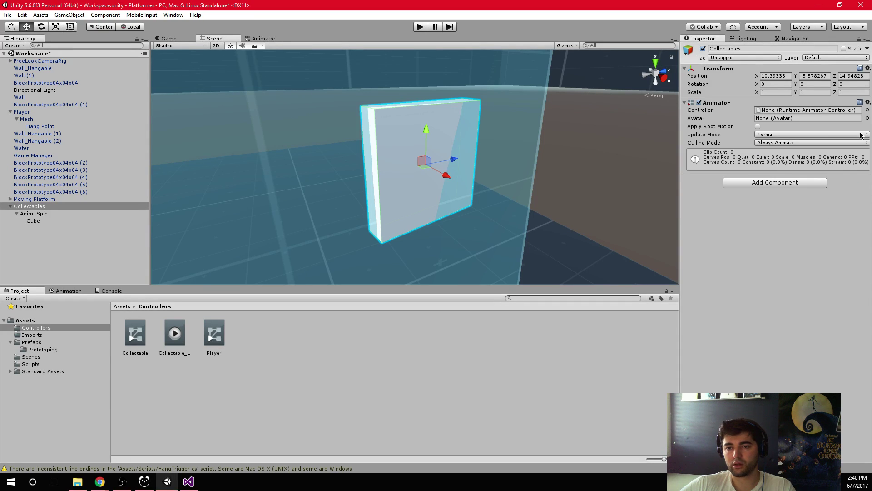
{"action": "key", "text": "ctrl+z"}
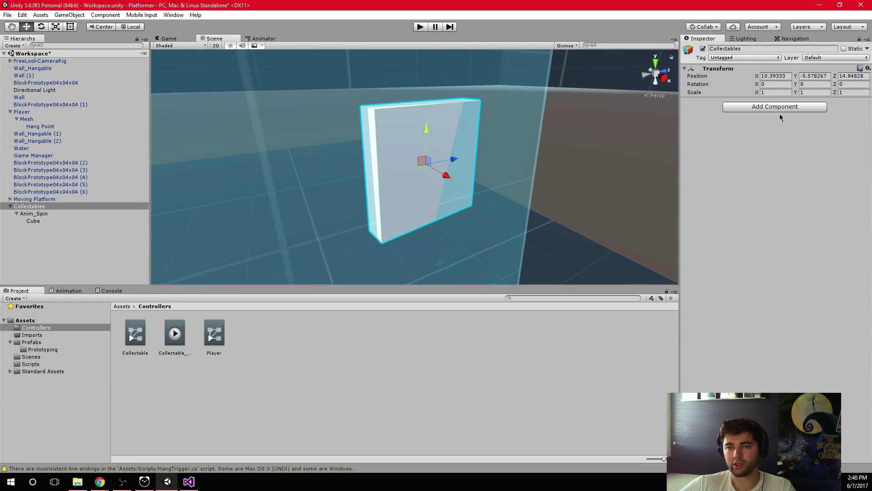
{"action": "left_click", "coordinate": [780, 107]}
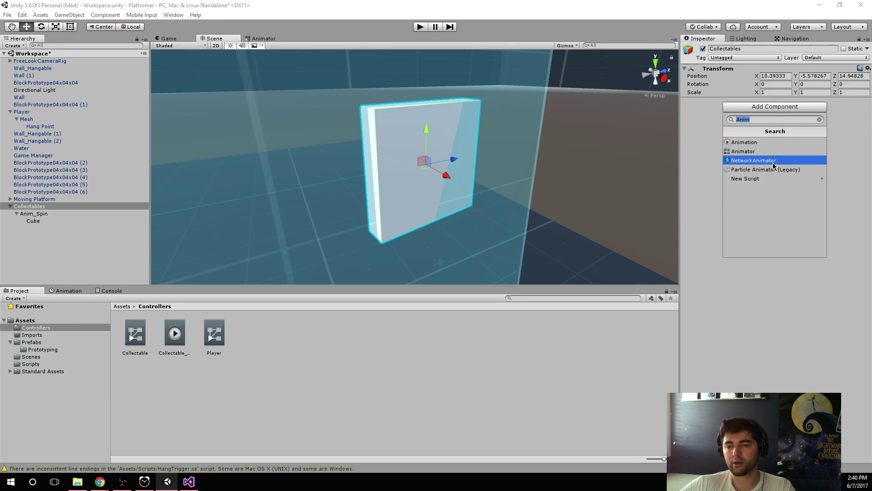
{"action": "left_click", "coordinate": [754, 160]}
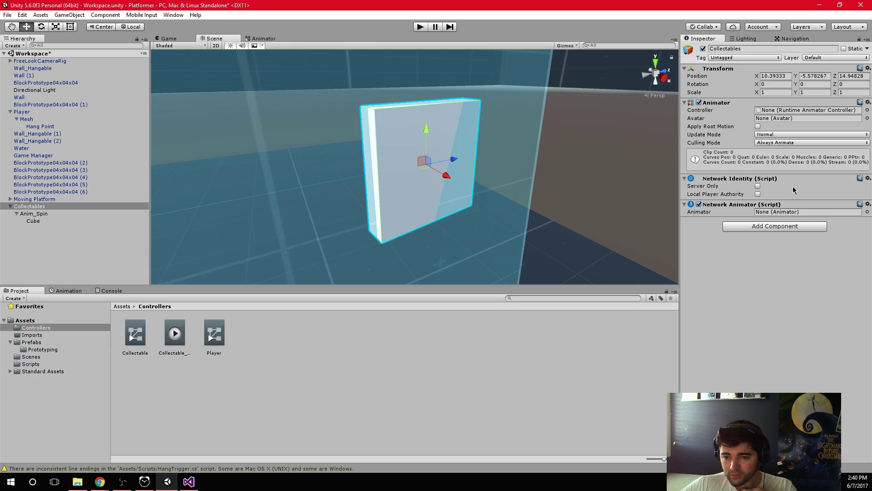
{"action": "key", "text": "ctrl+z"}
Step: Add an Animator component to Collectables and assign it the Collectable controller
{"action": "left_click", "coordinate": [756, 157]}
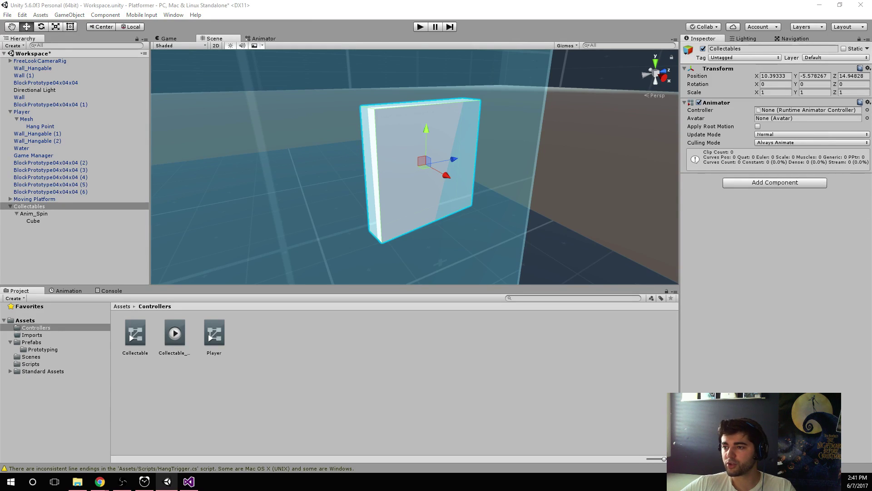
{"action": "left_click", "coordinate": [712, 238]}
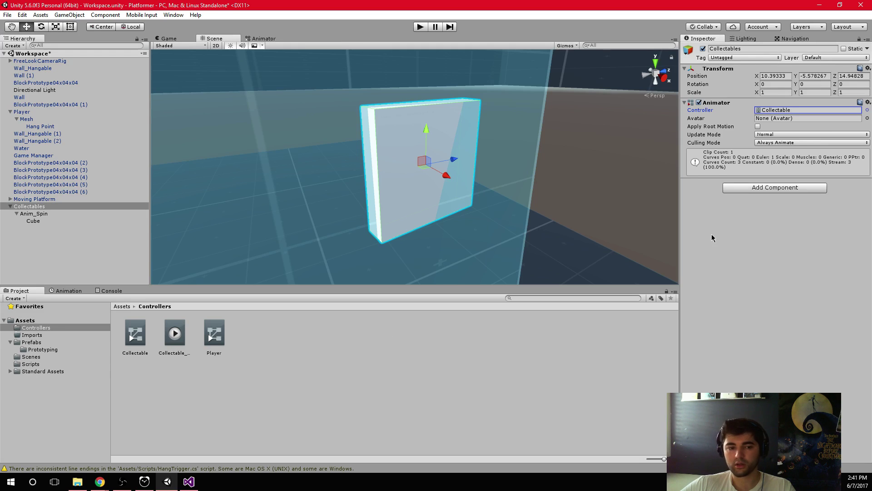
Step: Move the Collectable_Spin state beside Entry in the Animator graph
{"action": "left_click", "coordinate": [274, 39]}
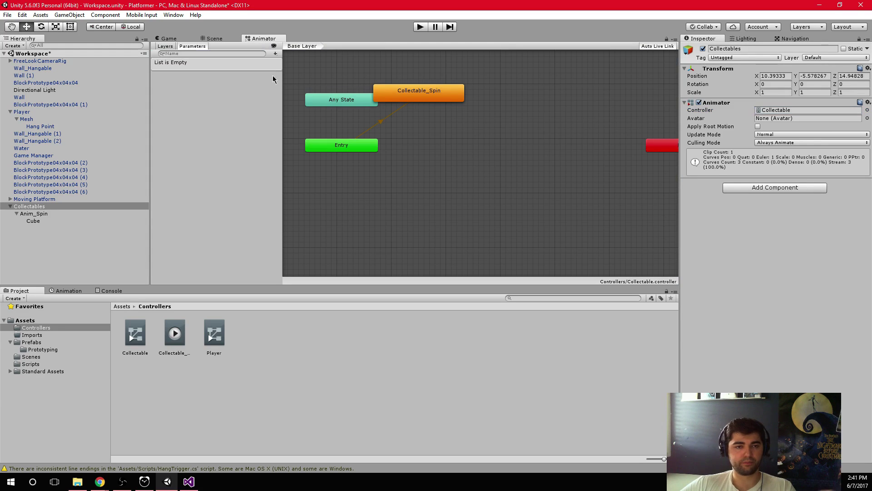
{"action": "left_click_drag", "start_coordinate": [391, 96], "coordinate": [468, 147]}
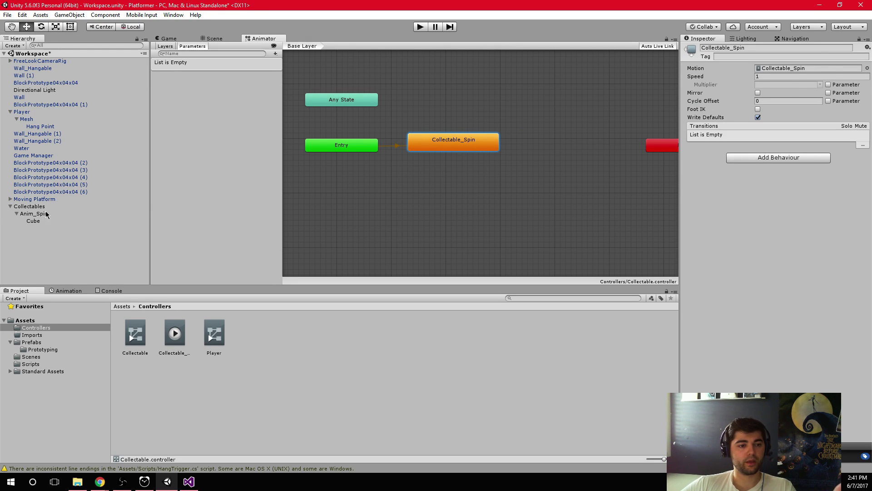
{"action": "left_click", "coordinate": [45, 214]}
{"action": "left_click", "coordinate": [476, 144]}
{"action": "left_click_drag", "start_coordinate": [476, 145], "coordinate": [470, 148]}
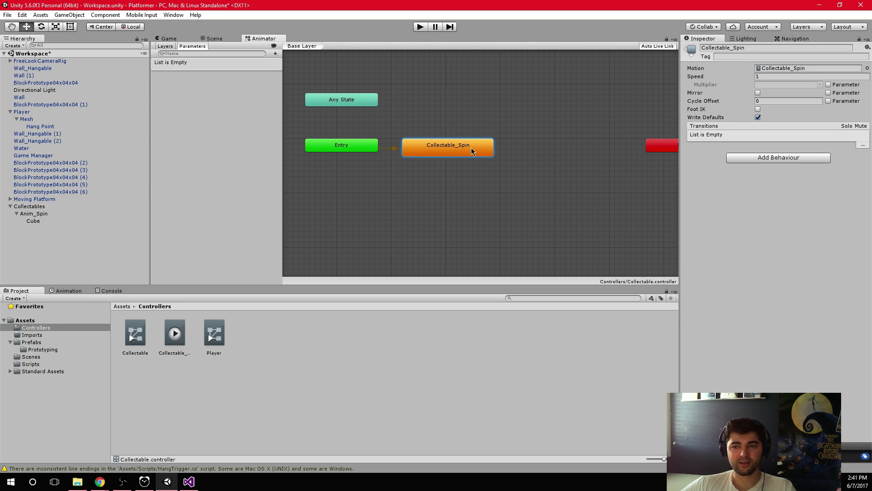
Step: Review the Cube, Anim_Spin and Collectables objects, and expand the clip's Anim_Spin Rotation property to view its axes
{"action": "left_click", "coordinate": [38, 220]}
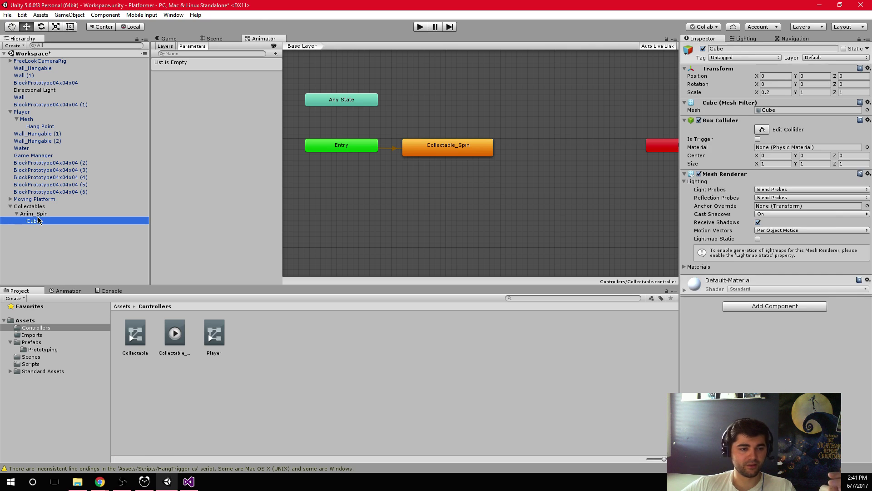
{"action": "left_click", "coordinate": [51, 214]}
{"action": "left_click", "coordinate": [29, 206]}
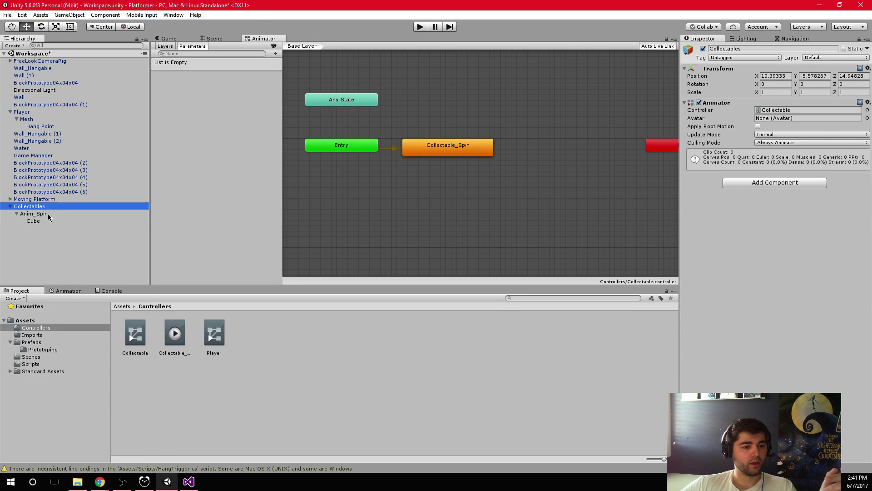
{"action": "left_click", "coordinate": [36, 213]}
{"action": "left_click", "coordinate": [67, 291]}
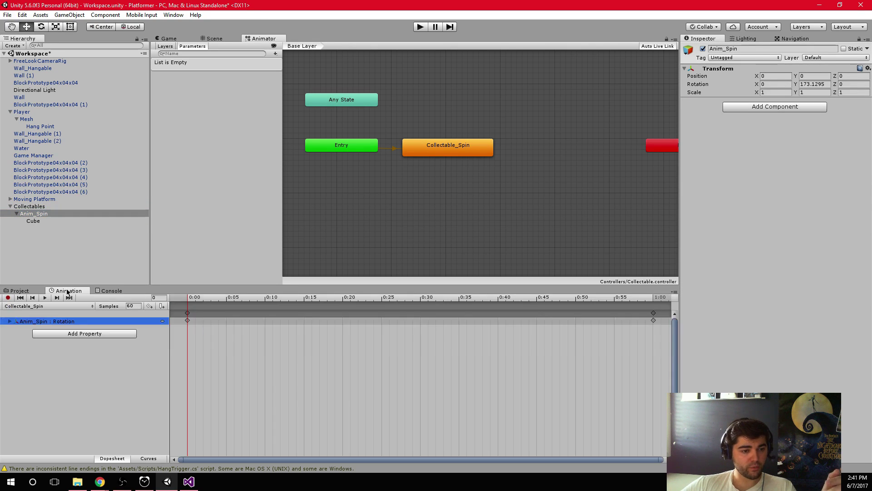
{"action": "left_click", "coordinate": [10, 322]}
{"action": "left_click", "coordinate": [47, 215]}
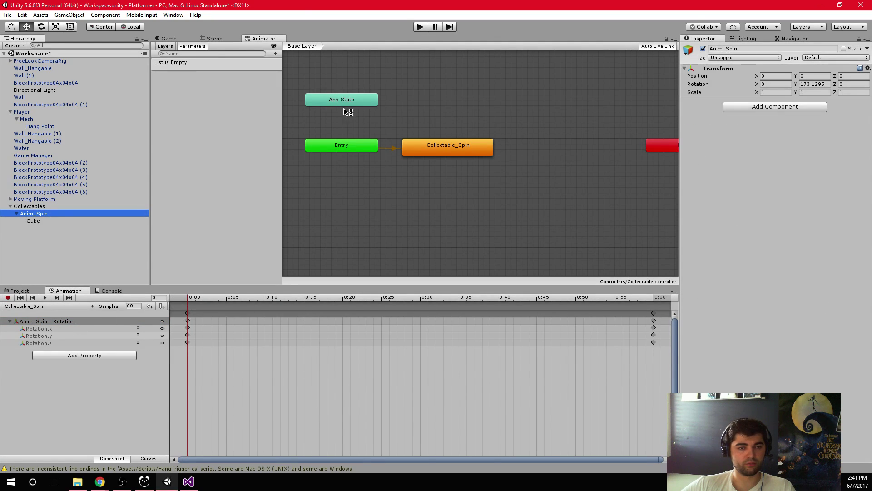
Step: Raise Anim_Spin in the Scene view to a Y position of 0.156, keyed at 0:15 in the Collectable_Spin clip
{"action": "left_click", "coordinate": [212, 39]}
{"action": "left_click_drag", "start_coordinate": [195, 311], "coordinate": [419, 318]}
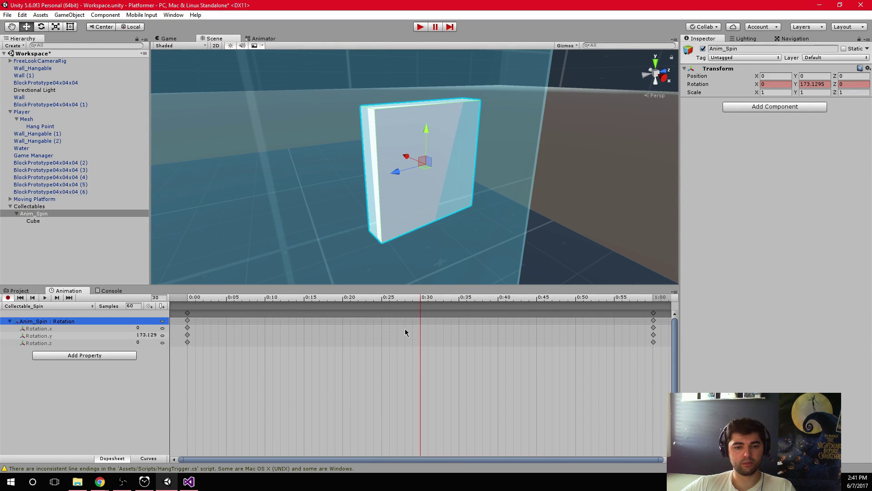
{"action": "left_click_drag", "start_coordinate": [421, 300], "coordinate": [304, 300]}
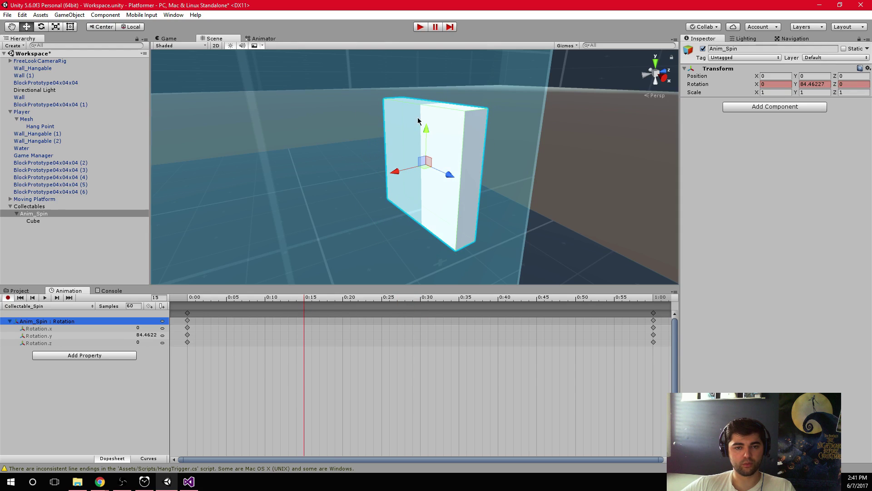
{"action": "left_click", "coordinate": [427, 130]}
{"action": "left_click_drag", "start_coordinate": [427, 130], "coordinate": [430, 116]}
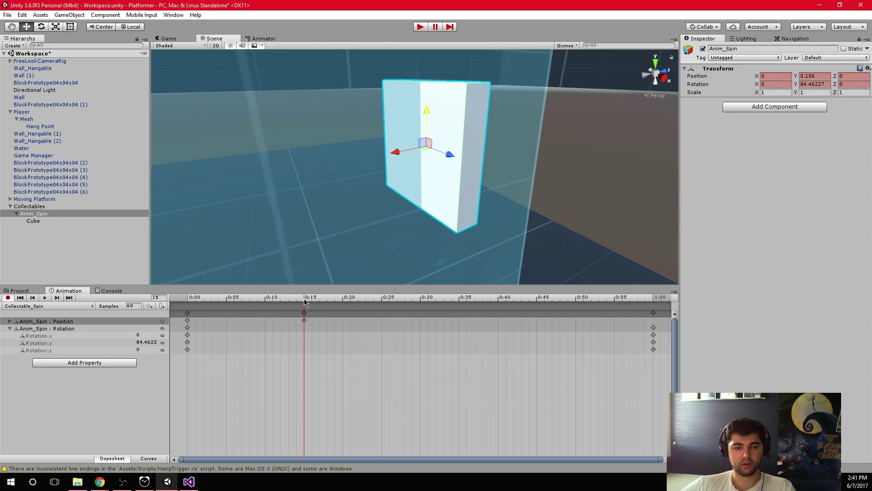
Step: Try lowering Anim_Spin to a Y position of -0.065 at 0:45, preview the clip, and delete that Position key
{"action": "left_click_drag", "start_coordinate": [305, 300], "coordinate": [529, 295]}
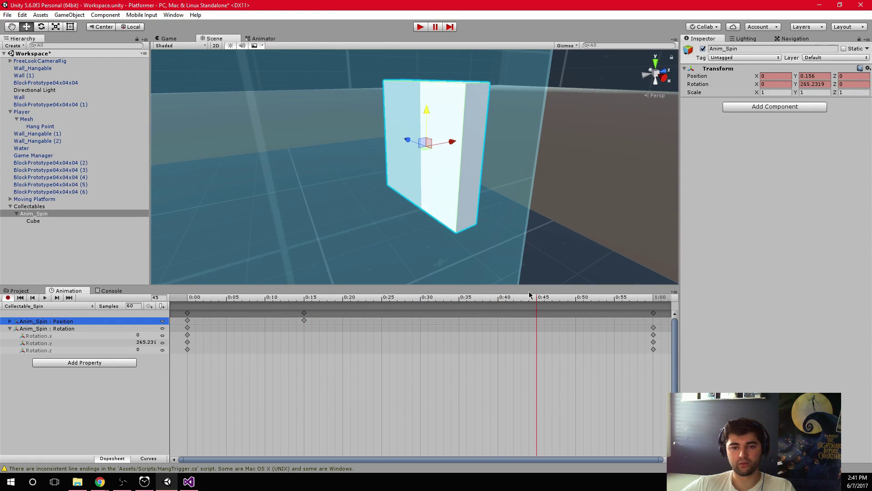
{"action": "left_click_drag", "start_coordinate": [432, 114], "coordinate": [432, 139]}
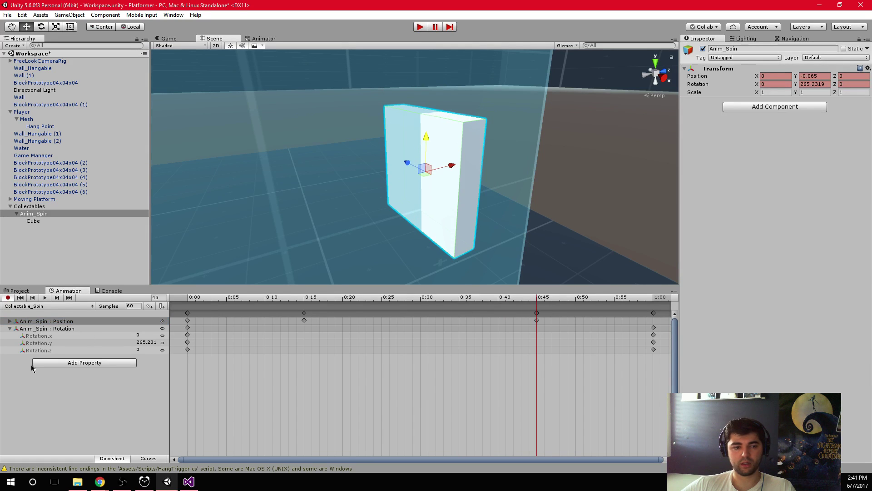
{"action": "left_click", "coordinate": [45, 298]}
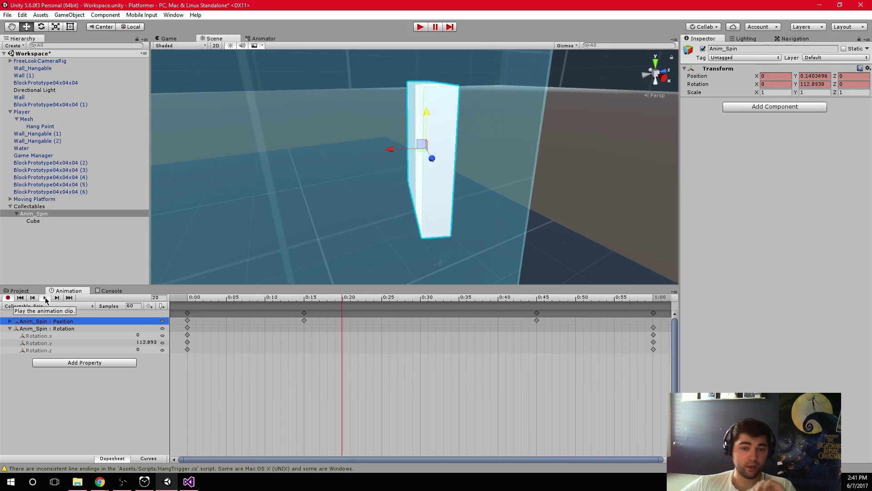
{"action": "left_click", "coordinate": [45, 297]}
{"action": "left_click_drag", "start_coordinate": [390, 332], "coordinate": [561, 327]}
{"action": "key", "text": "Delete"}
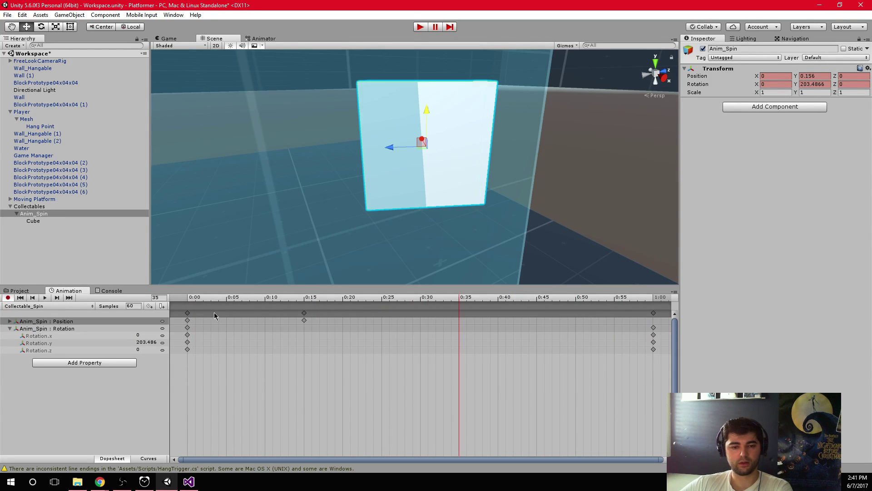
Step: Shift Anim_Spin's 0:15 Position key to 0:30 in the Collectable_Spin clip and preview the animation
{"action": "left_click", "coordinate": [303, 314]}
{"action": "left_click_drag", "start_coordinate": [423, 321], "coordinate": [422, 322]}
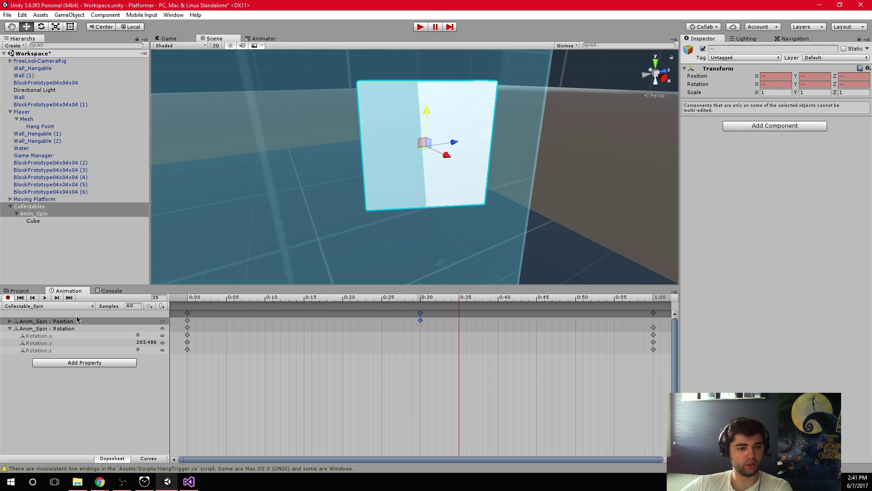
{"action": "left_click", "coordinate": [46, 298]}
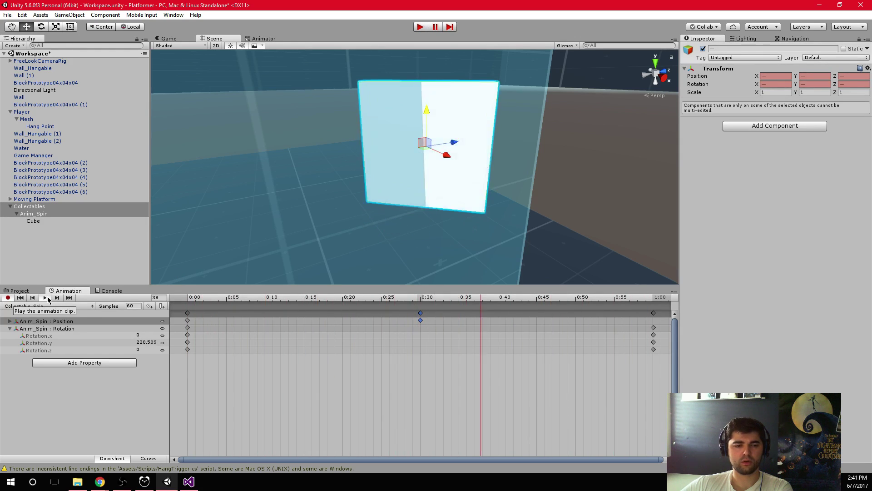
{"action": "left_click", "coordinate": [47, 297]}
Step: Try to copy Anim_Spin's starting Position key to the end of the clip
{"action": "left_click", "coordinate": [188, 314]}
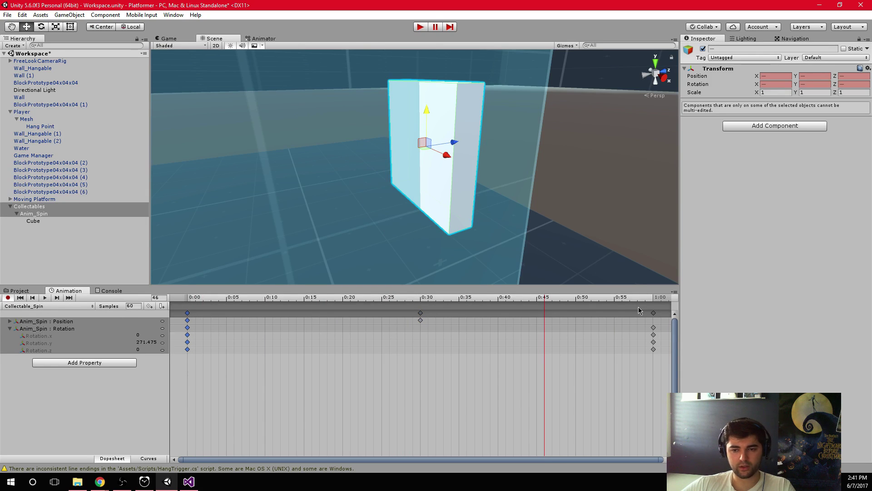
{"action": "left_click", "coordinate": [654, 313]}
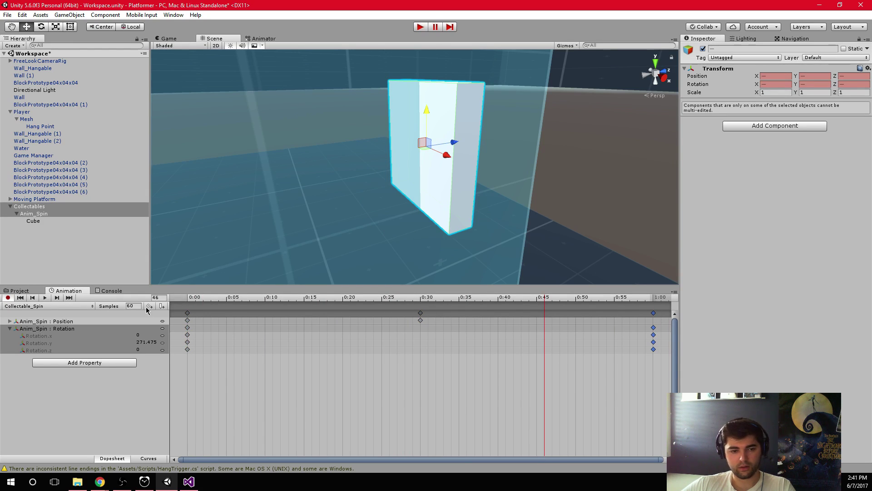
{"action": "left_click", "coordinate": [187, 320]}
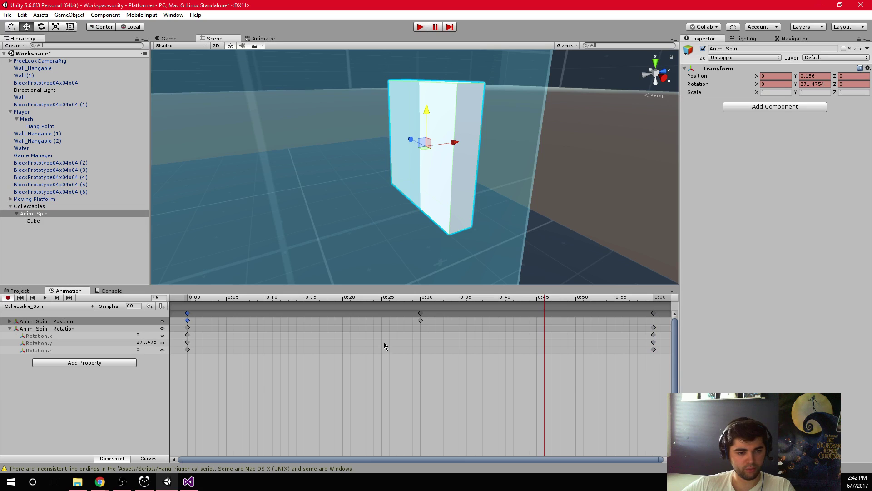
{"action": "left_click", "coordinate": [653, 314]}
{"action": "key", "text": "ctrl+v"}
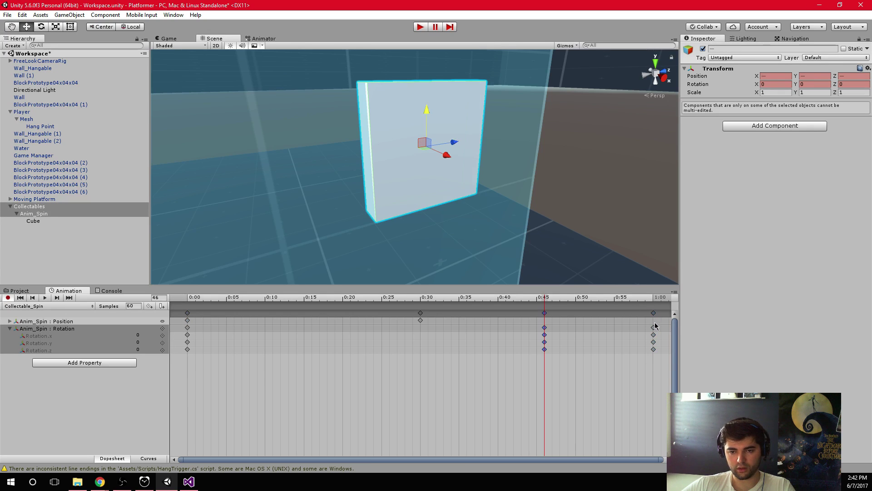
Step: Duplicate Anim_Spin's 0:00 Position key at 1:00 and play the clip to check the bobbing loop
{"action": "left_click", "coordinate": [187, 321]}
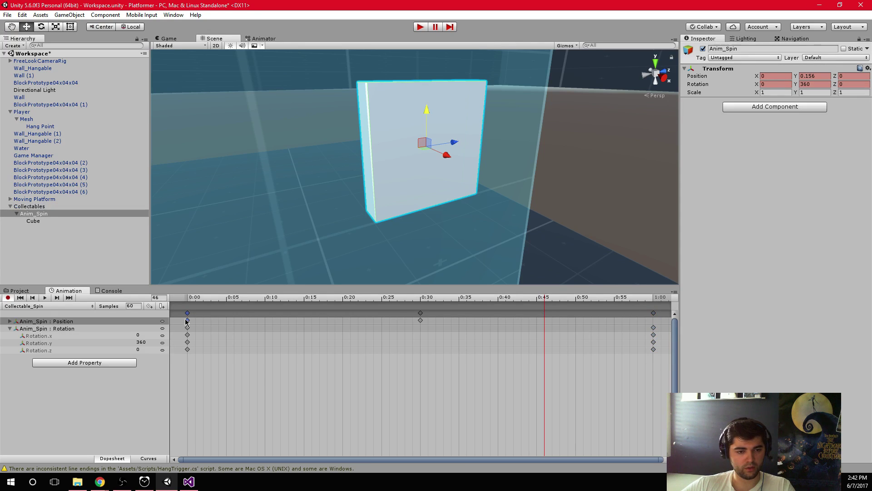
{"action": "left_click", "coordinate": [636, 323]}
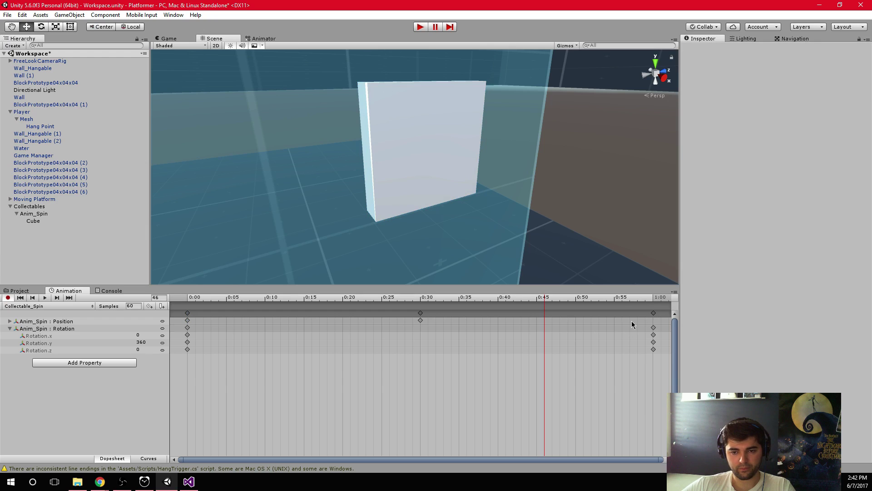
{"action": "key", "text": "ctrl+v"}
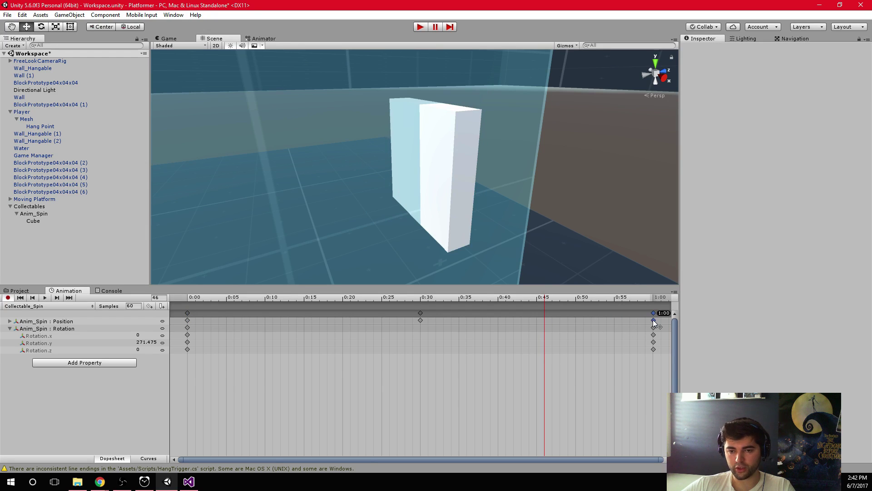
{"action": "left_click_drag", "start_coordinate": [653, 320], "coordinate": [653, 321]}
{"action": "left_click", "coordinate": [45, 297]}
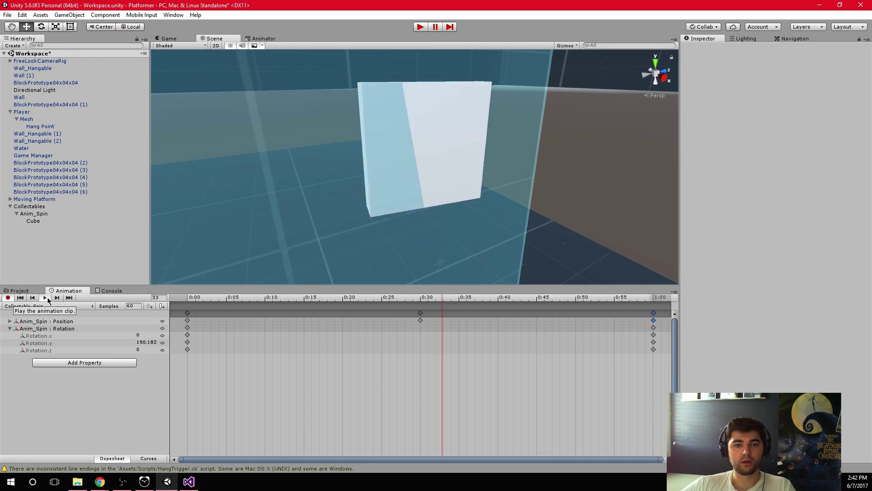
{"action": "right_click_drag", "start_coordinate": [299, 148], "coordinate": [359, 178]}
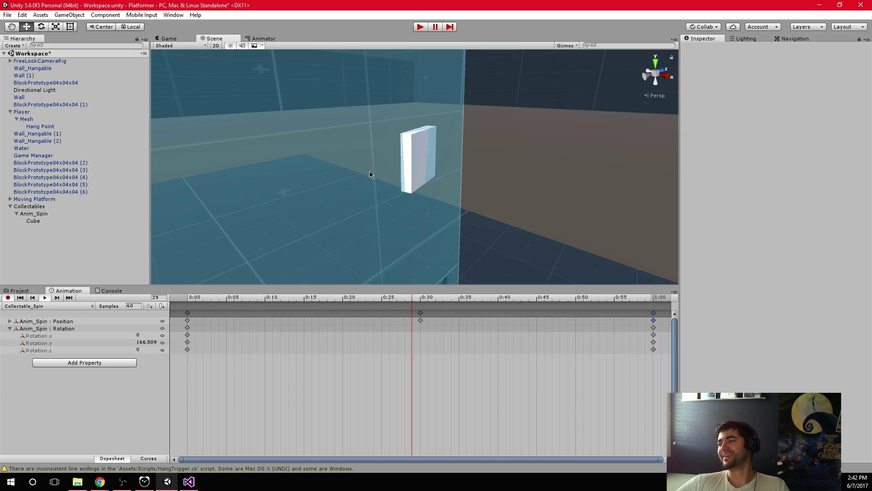
{"action": "scroll", "coordinate": [549, 159], "scroll_direction": "up", "scroll_amount": 5}
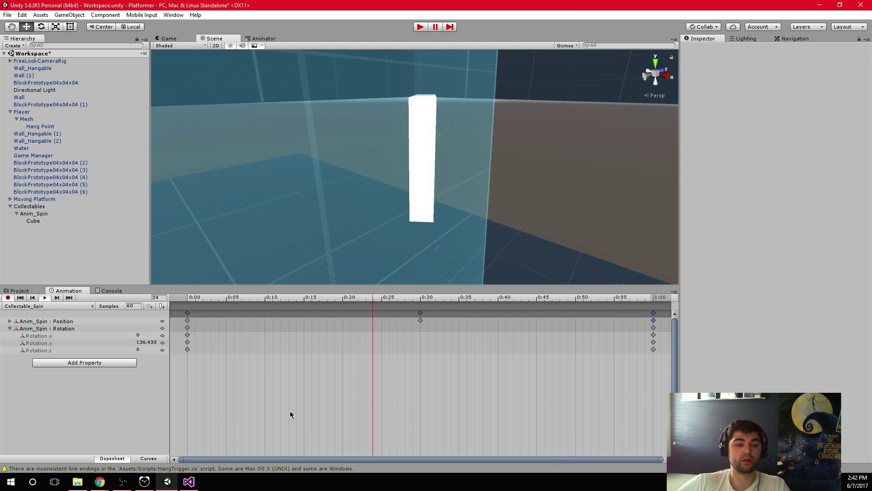
Step: Try raising the Collectables parent object in the Scene view while the Collectable_Spin clip is previewing
{"action": "left_click", "coordinate": [65, 208]}
{"action": "left_click", "coordinate": [65, 213]}
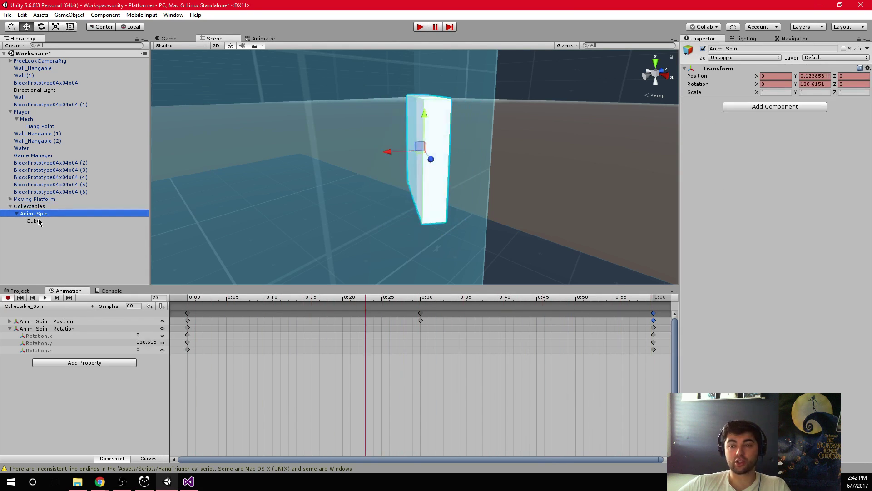
{"action": "left_click", "coordinate": [34, 221]}
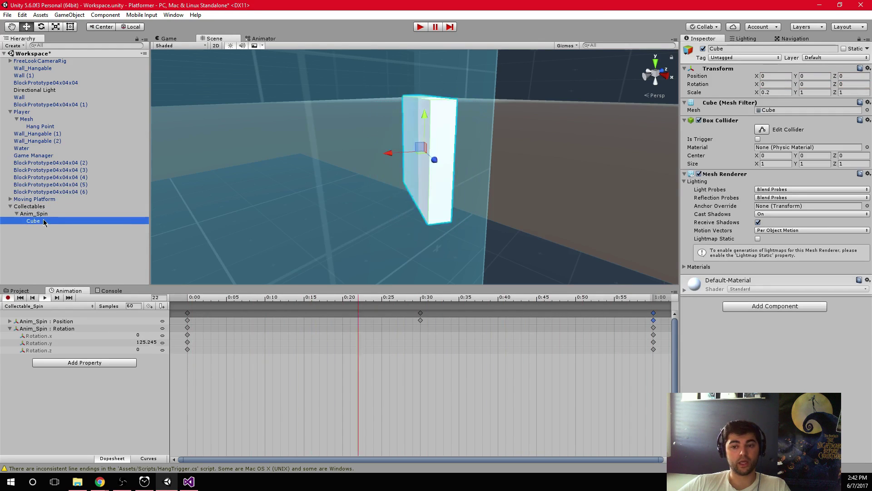
{"action": "left_click", "coordinate": [58, 207]}
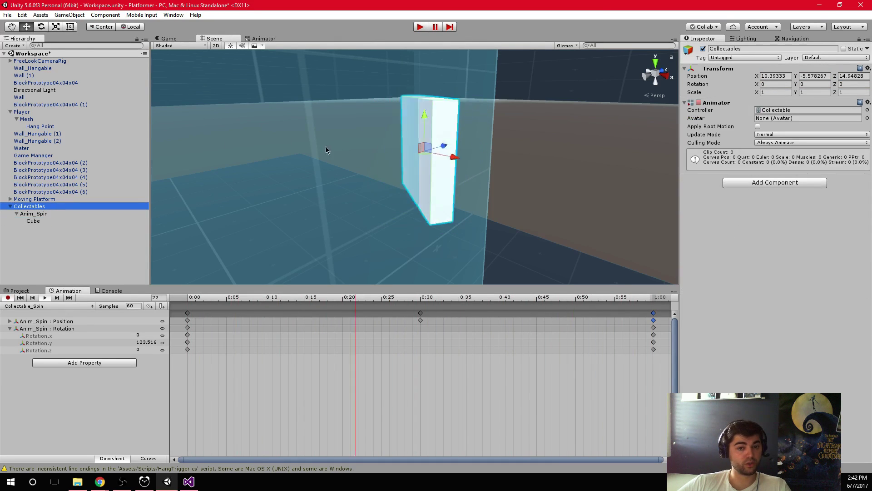
{"action": "left_click_drag", "start_coordinate": [426, 127], "coordinate": [426, 90]}
{"action": "scroll", "coordinate": [427, 95], "scroll_direction": "down", "scroll_amount": 15}
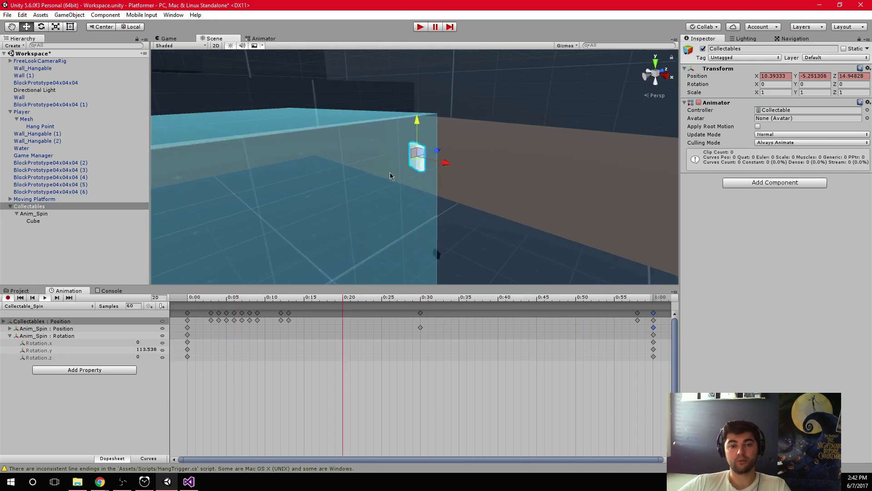
{"action": "left_click_drag", "start_coordinate": [391, 178], "coordinate": [443, 218], "text": "alt"}
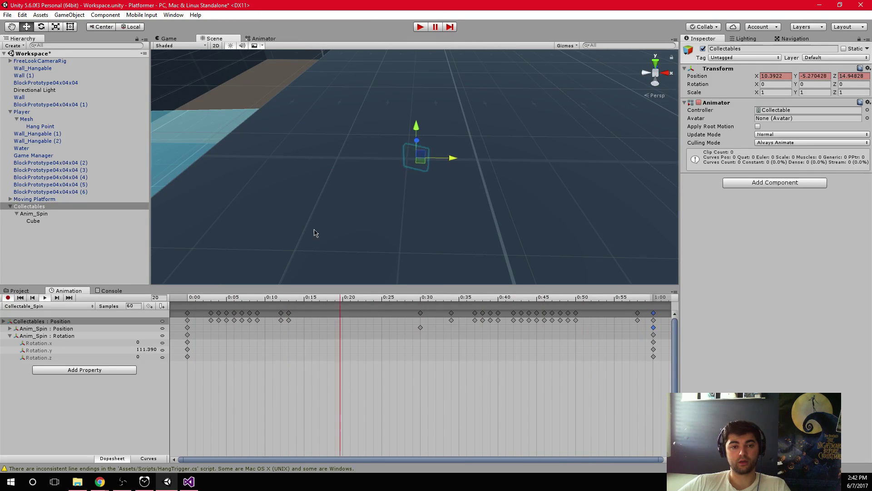
{"action": "key", "text": "alt"}
{"action": "left_click_drag", "start_coordinate": [327, 223], "coordinate": [389, 214], "text": "alt"}
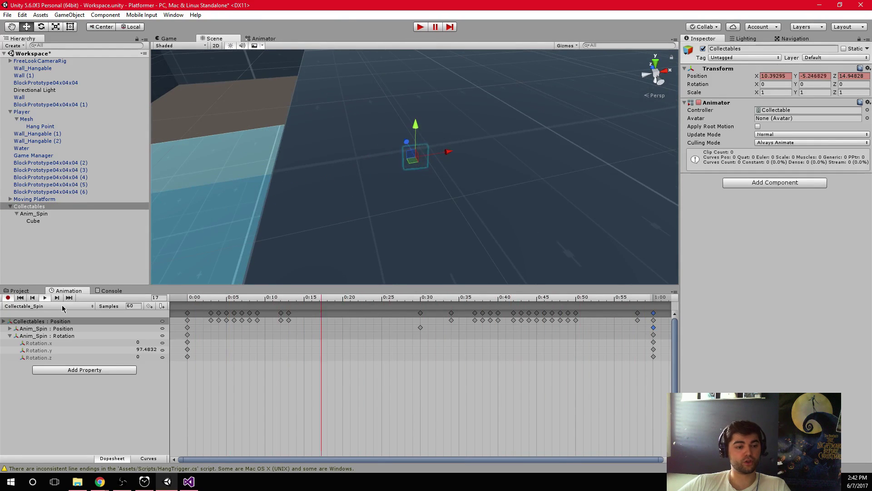
{"action": "left_click_drag", "start_coordinate": [563, 132], "coordinate": [459, 162], "text": "alt"}
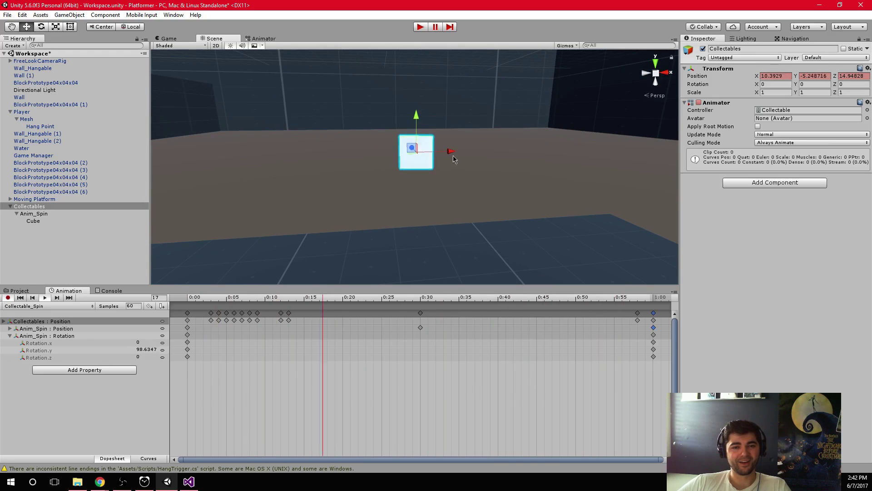
Step: Stop keyframe recording and delete all Collectables Position keys from the Collectable_Spin clip
{"action": "left_click", "coordinate": [9, 298]}
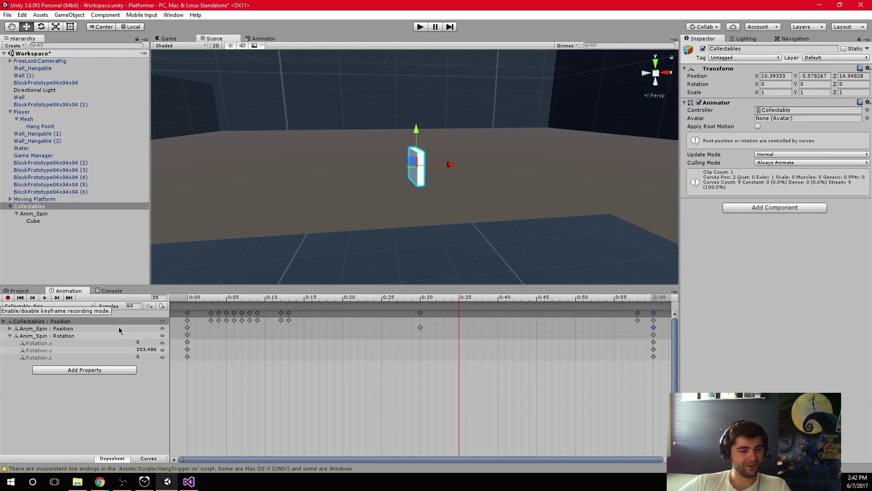
{"action": "left_click_drag", "start_coordinate": [251, 318], "coordinate": [623, 333]}
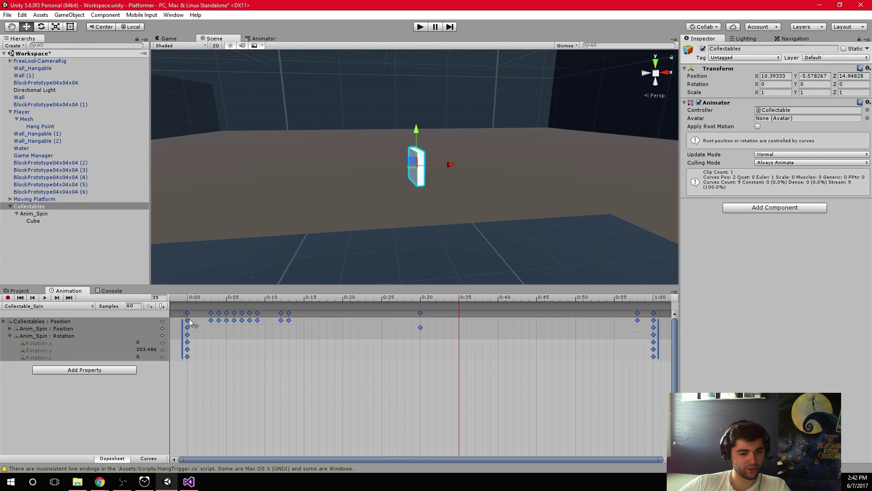
{"action": "left_click", "coordinate": [202, 334]}
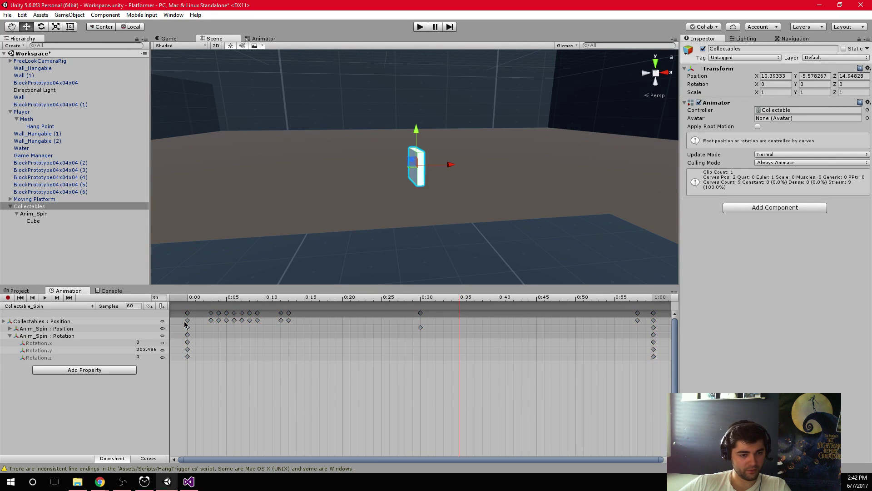
{"action": "left_click_drag", "start_coordinate": [185, 324], "coordinate": [656, 321]}
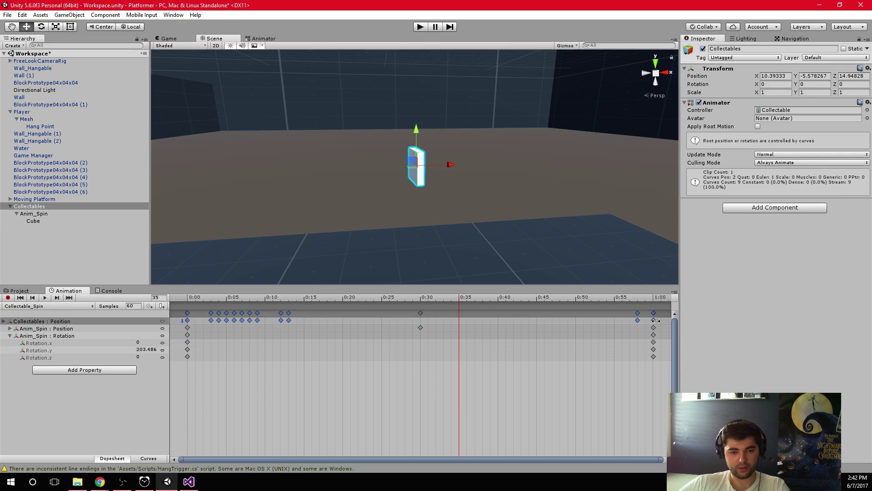
{"action": "key", "text": "Delete"}
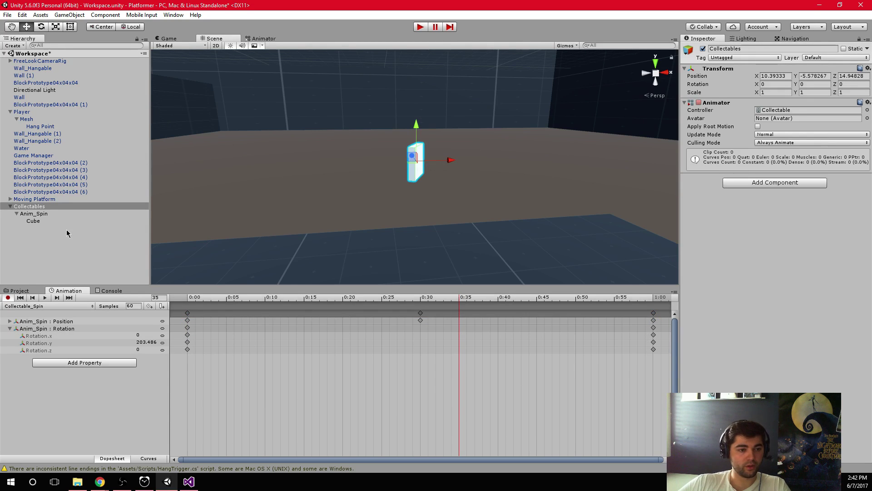
Step: Turn off keyframe recording and raise Collectables above the floor to a Y position of -0.53
{"action": "scroll", "coordinate": [432, 163], "scroll_direction": "down", "scroll_amount": 2}
{"action": "left_click", "coordinate": [8, 298]}
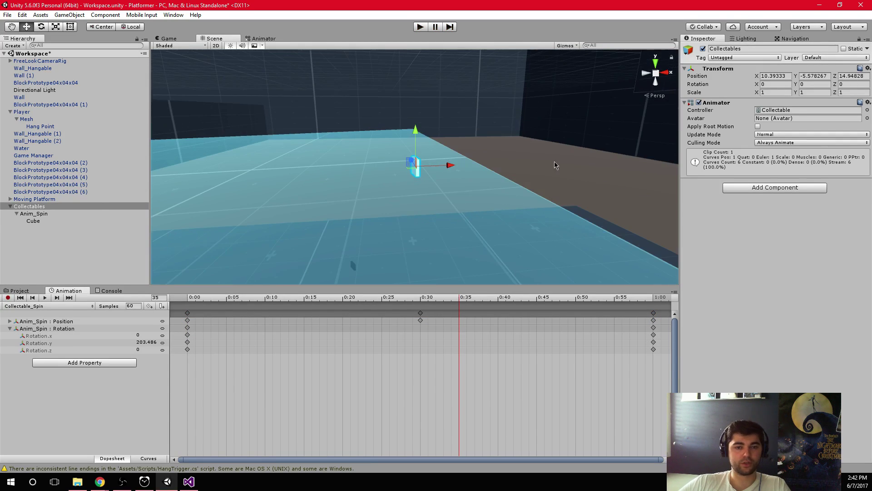
{"action": "left_click_drag", "start_coordinate": [375, 146], "coordinate": [446, 155], "text": "alt"}
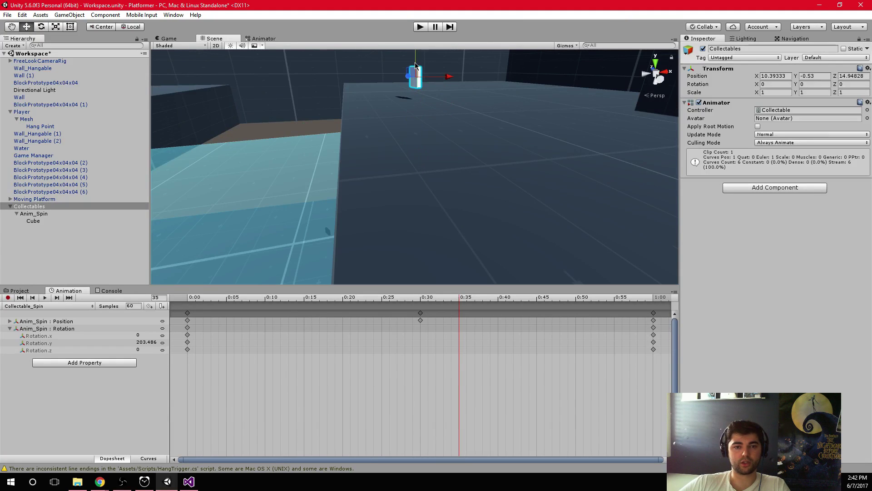
{"action": "key", "text": "f"}
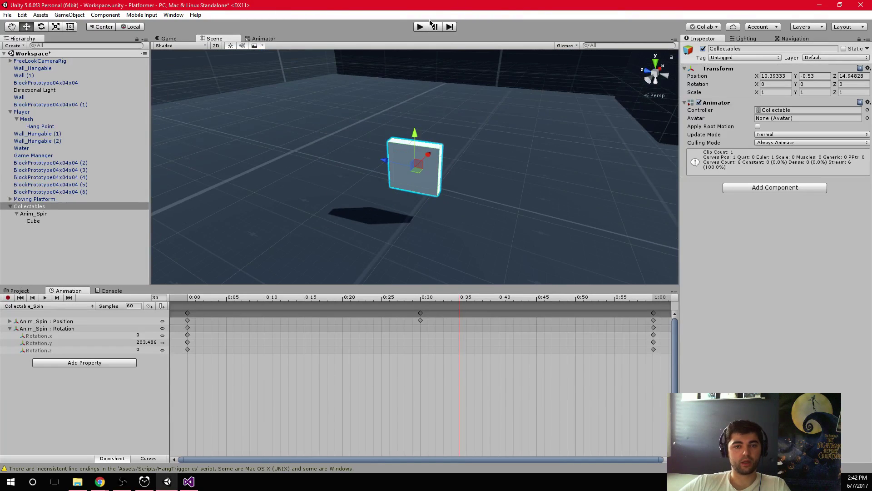
Step: Playtest the level to check the spinning, bobbing collectable in the game, and stop the playtest
{"action": "left_click", "coordinate": [419, 27]}
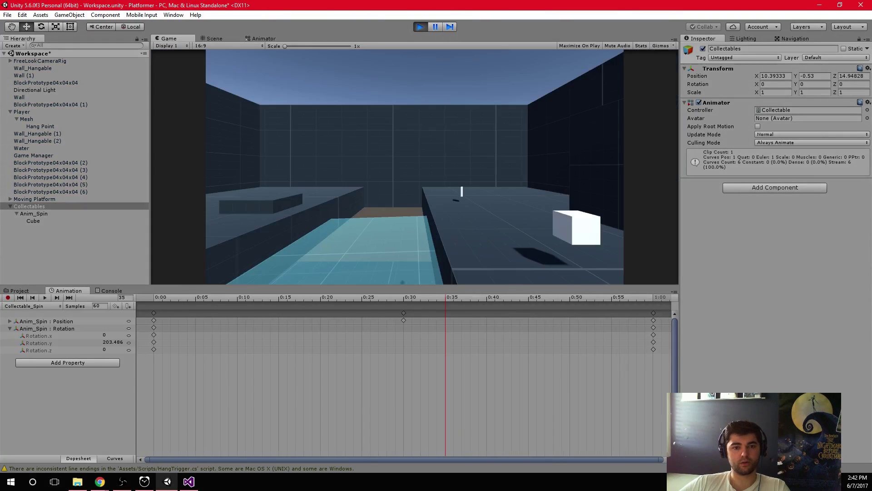
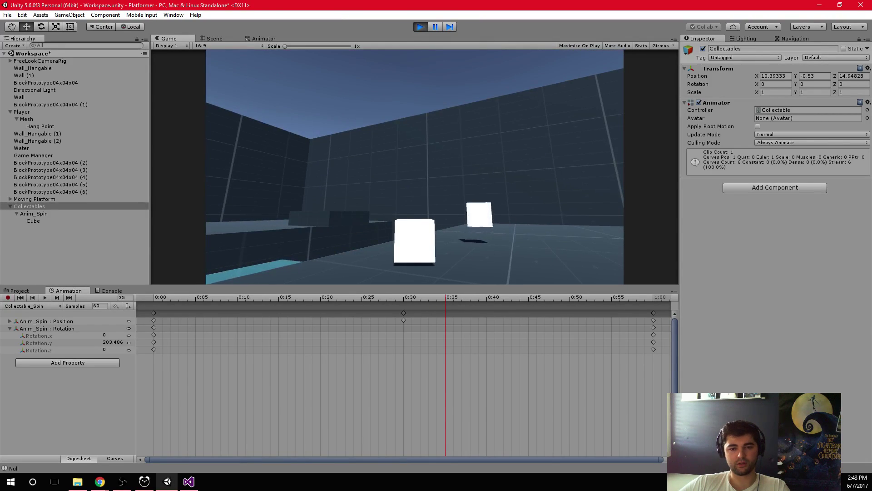
{"action": "key", "text": "alt+Tab"}
{"action": "left_click", "coordinate": [420, 28]}
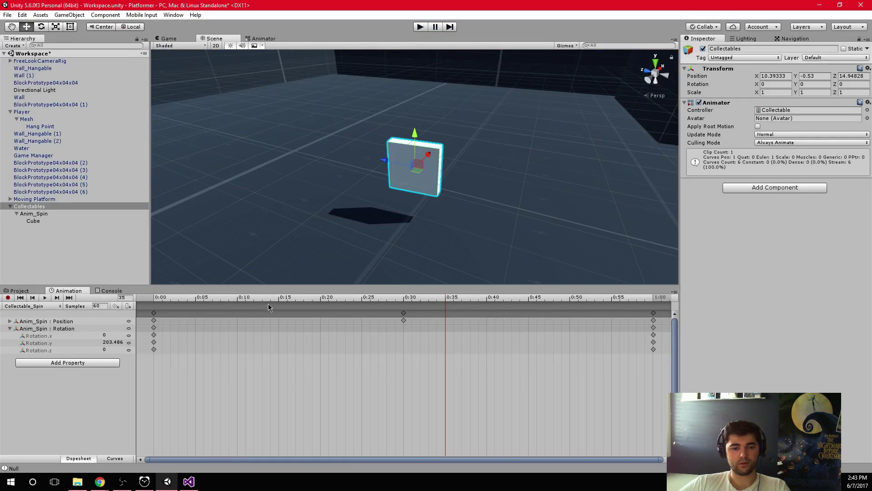
{"action": "double_click", "coordinate": [403, 305]}
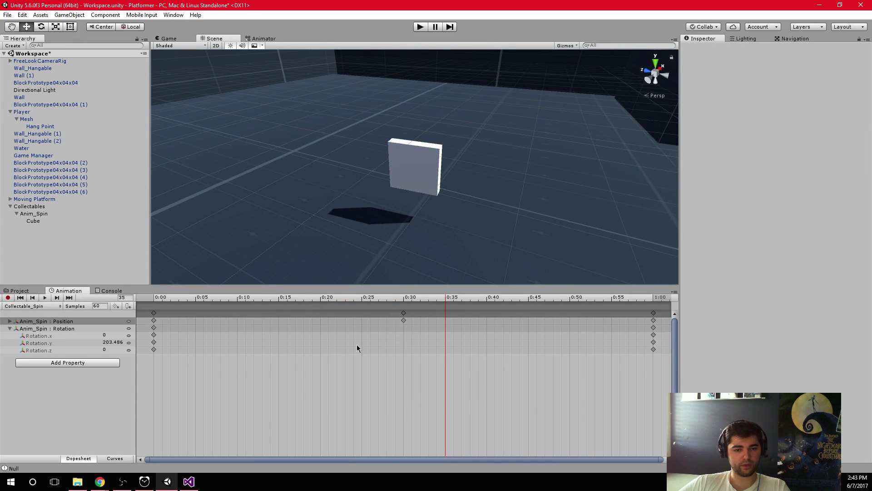
Step: Move the middle position keys of the Collectable_Spin clip to 0:20
{"action": "left_click_drag", "start_coordinate": [402, 311], "coordinate": [287, 313]}
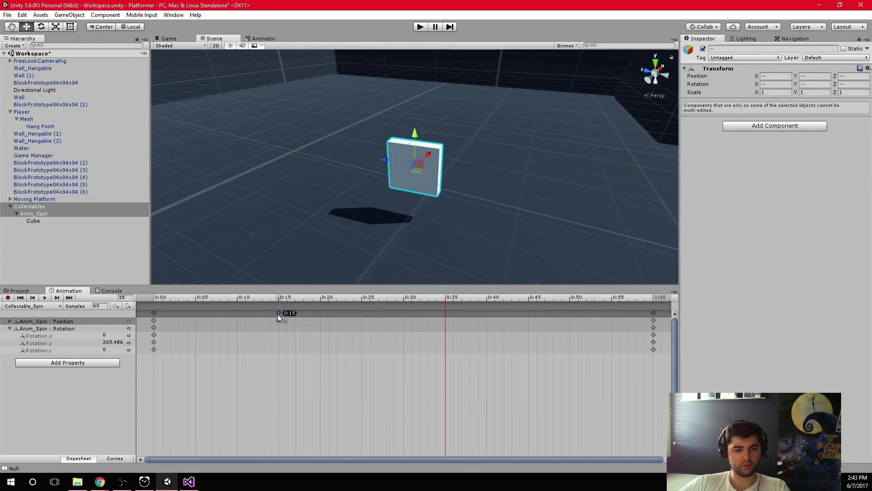
{"action": "left_click_drag", "start_coordinate": [441, 303], "coordinate": [489, 311]}
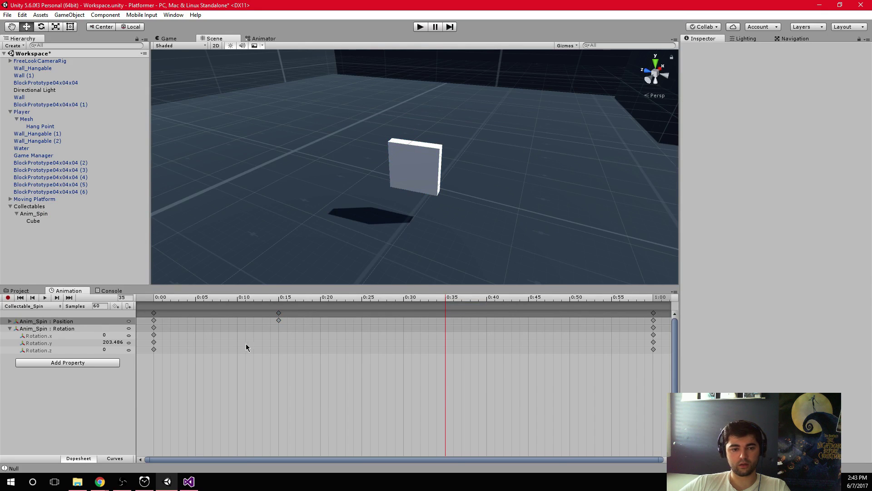
{"action": "left_click_drag", "start_coordinate": [246, 347], "coordinate": [321, 317]}
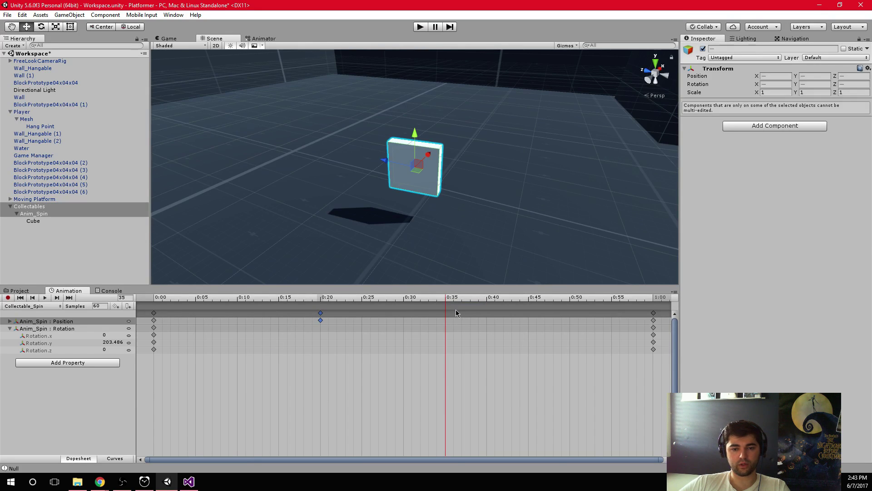
Step: At 0:40 in the clip, key Anim_Spin lowered to a Y position of -0.311
{"action": "left_click_drag", "start_coordinate": [501, 298], "coordinate": [490, 298]}
{"action": "left_click_drag", "start_coordinate": [411, 225], "coordinate": [436, 200], "text": "alt"}
{"action": "left_click", "coordinate": [55, 216]}
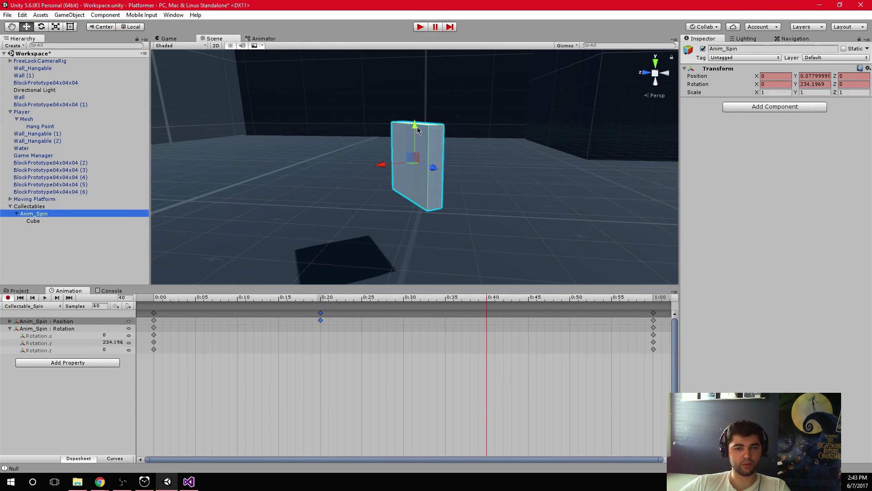
{"action": "left_click_drag", "start_coordinate": [417, 131], "coordinate": [413, 155]}
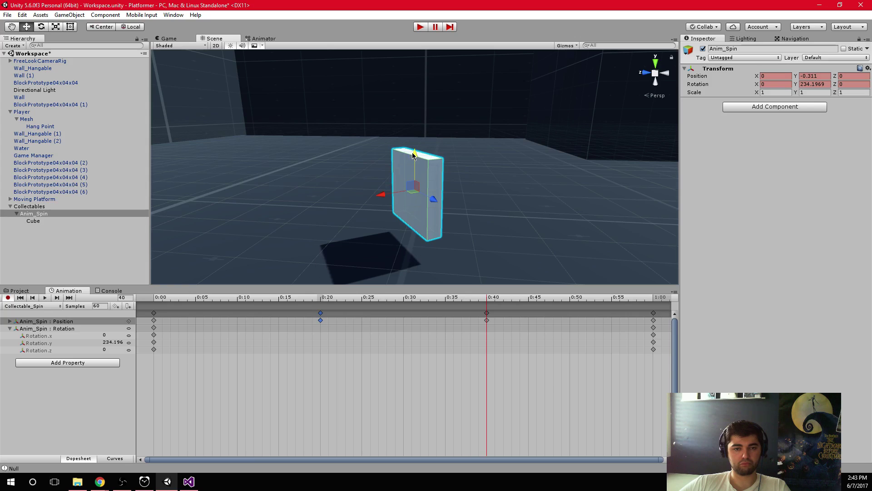
Step: Play back and scrub the Collectable_Spin clip to check the bobbing motion from another viewing angle
{"action": "left_click", "coordinate": [45, 299]}
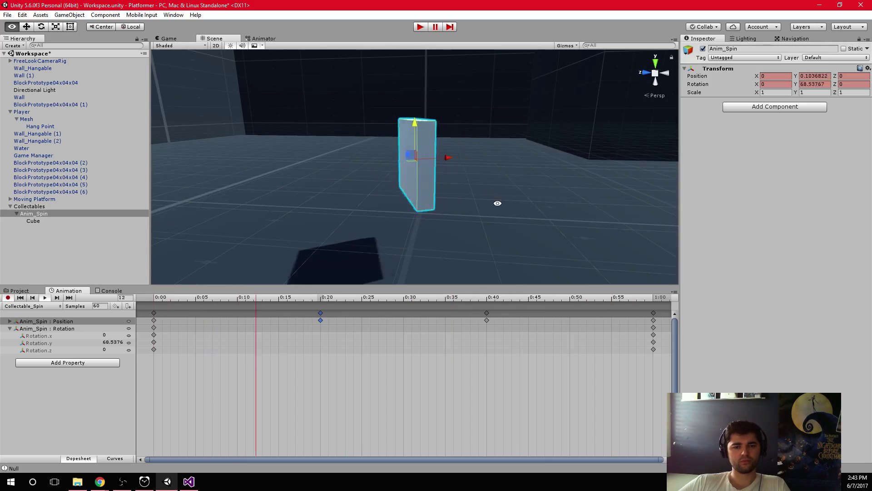
{"action": "left_click_drag", "start_coordinate": [498, 203], "coordinate": [389, 220], "text": "alt"}
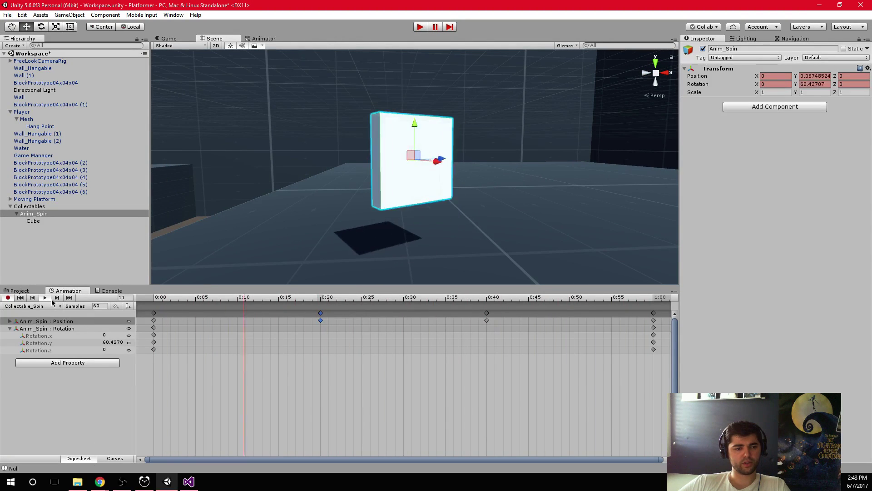
{"action": "left_click", "coordinate": [188, 305]}
{"action": "left_click", "coordinate": [157, 298]}
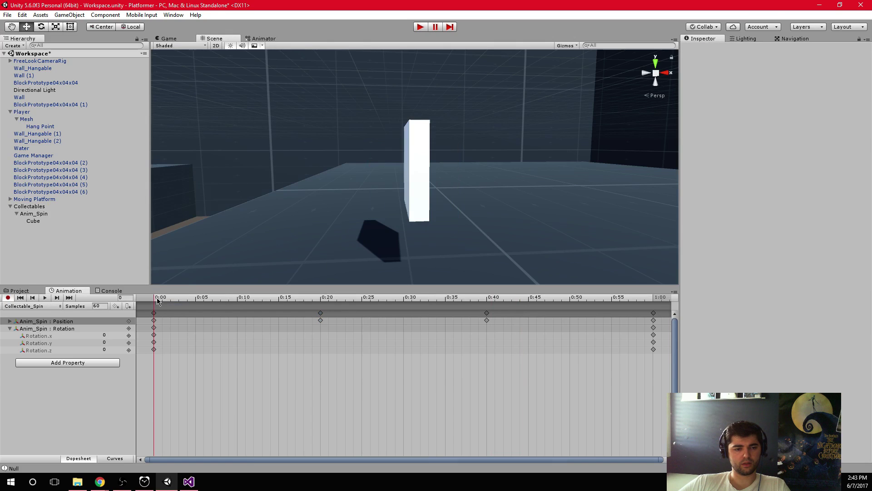
{"action": "left_click_drag", "start_coordinate": [156, 298], "coordinate": [445, 322]}
Step: Try spacing the two middle position keys wider by moving them from 0:20 to 0:15 and from 0:40 to 0:45
{"action": "left_click_drag", "start_coordinate": [554, 336], "coordinate": [276, 316]}
{"action": "left_click", "coordinate": [320, 319]}
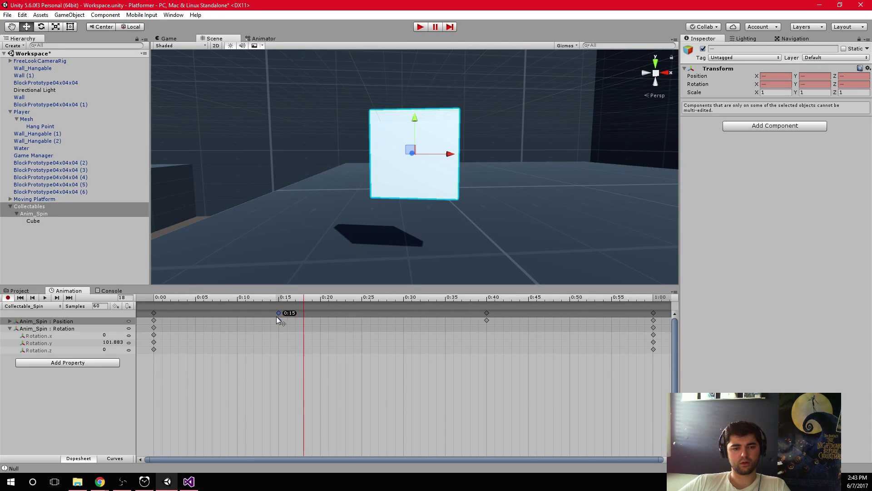
{"action": "left_click_drag", "start_coordinate": [487, 312], "coordinate": [529, 314]}
{"action": "left_click", "coordinate": [485, 318]}
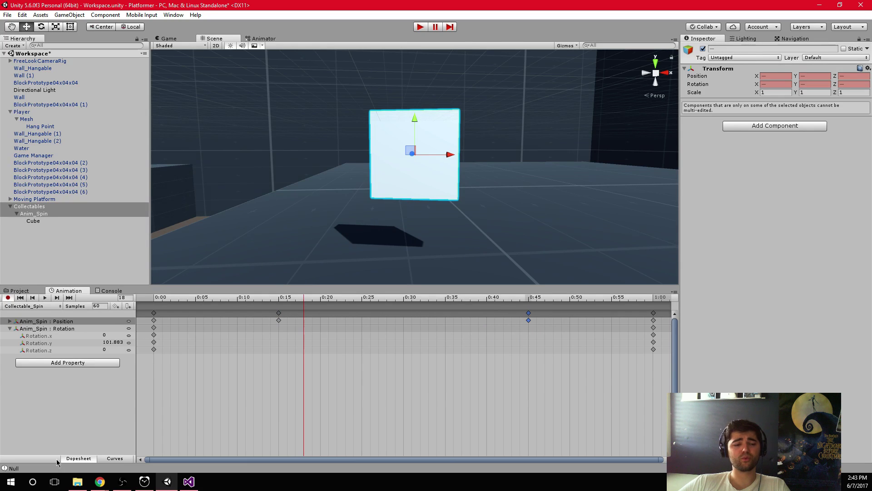
Step: Play the retimed clip, switch the transform handle to Global orientation, and inspect Anim_Spin at 0:15 and 1:00
{"action": "left_click", "coordinate": [45, 298]}
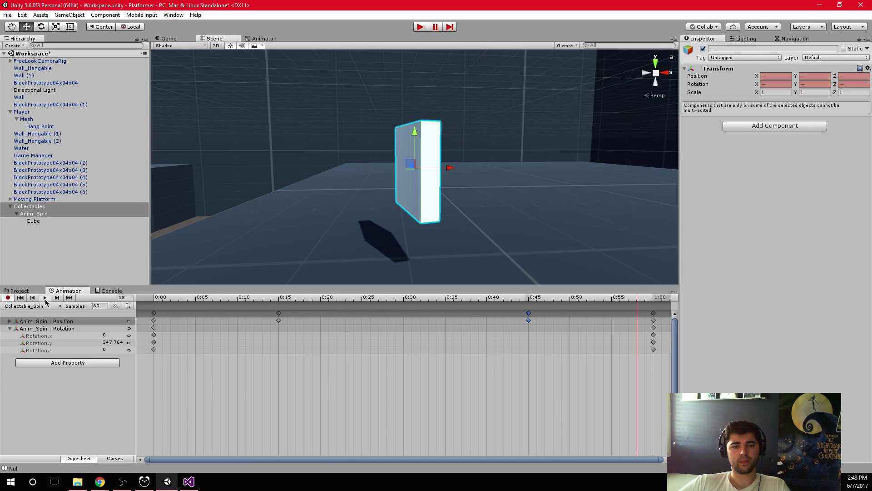
{"action": "left_click", "coordinate": [279, 297]}
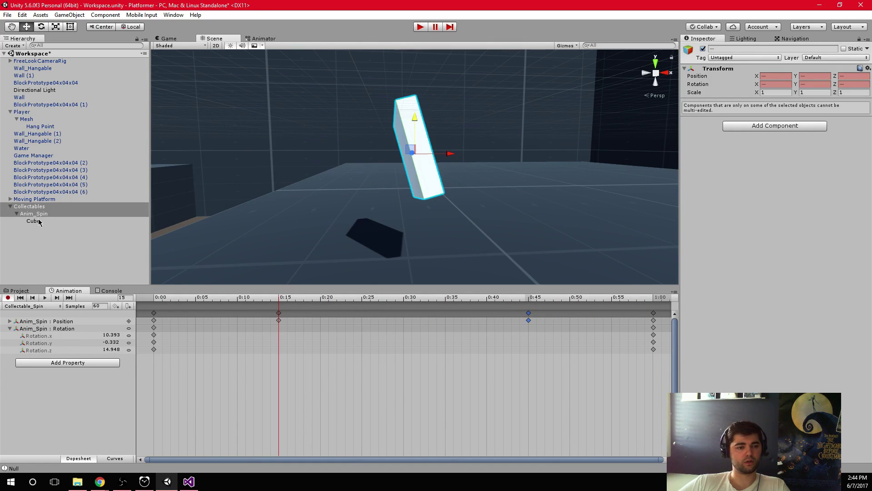
{"action": "left_click", "coordinate": [117, 214]}
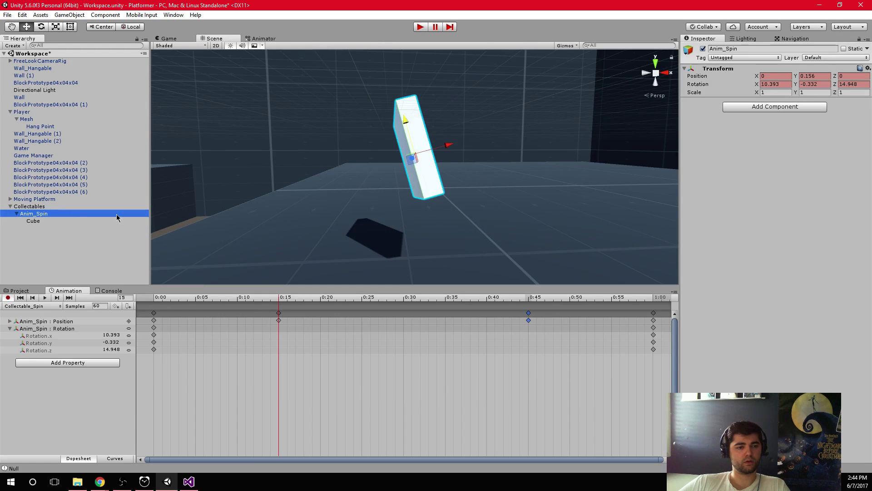
{"action": "left_click", "coordinate": [100, 27]}
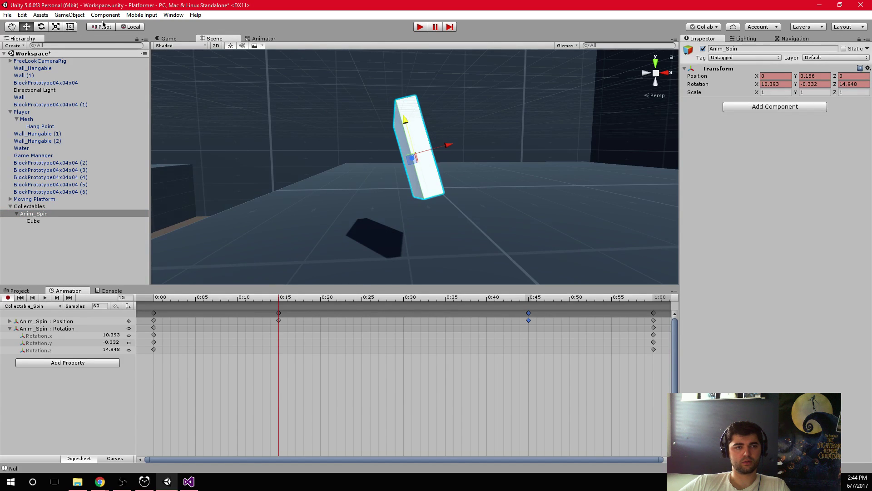
{"action": "left_click_drag", "start_coordinate": [466, 195], "coordinate": [417, 173], "text": "alt"}
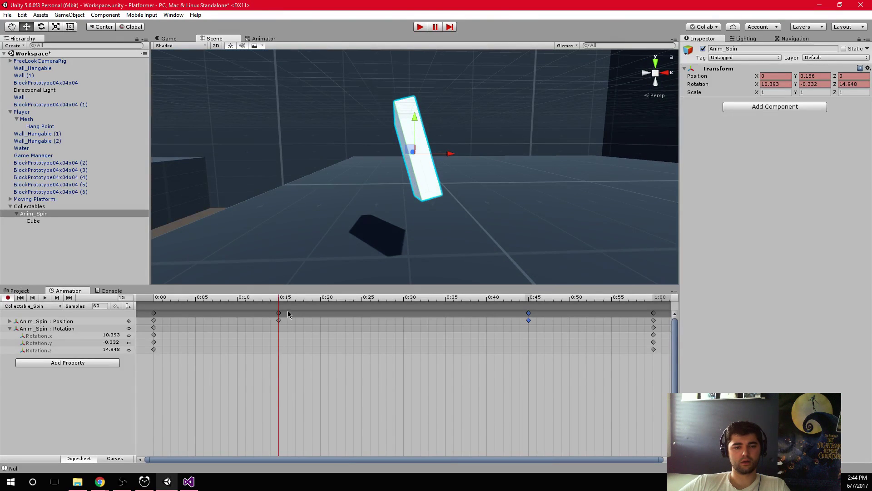
{"action": "left_click_drag", "start_coordinate": [282, 301], "coordinate": [654, 313]}
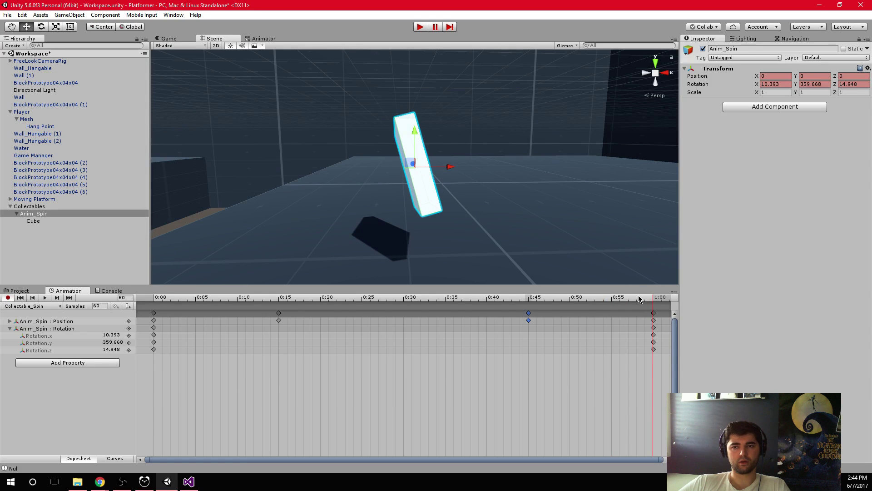
Step: Undo the position key retiming so the middle keys sit at 0:20 and 0:40
{"action": "left_click", "coordinate": [50, 214], "text": "shift"}
{"action": "key", "text": "ctrl+z"}
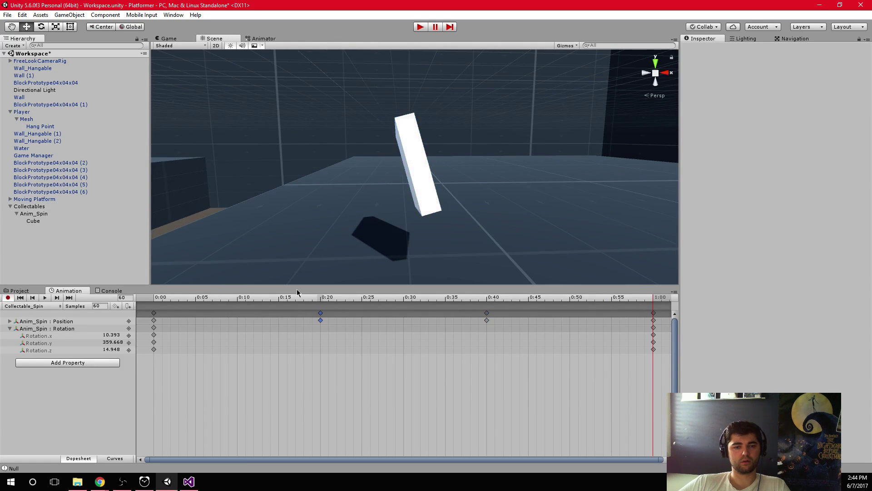
Step: Straighten the tilted Anim_Spin in the clip with X and Z rotation of 0 and a Y rotation of 360 at the end
{"action": "left_click_drag", "start_coordinate": [369, 215], "coordinate": [318, 191], "text": "alt"}
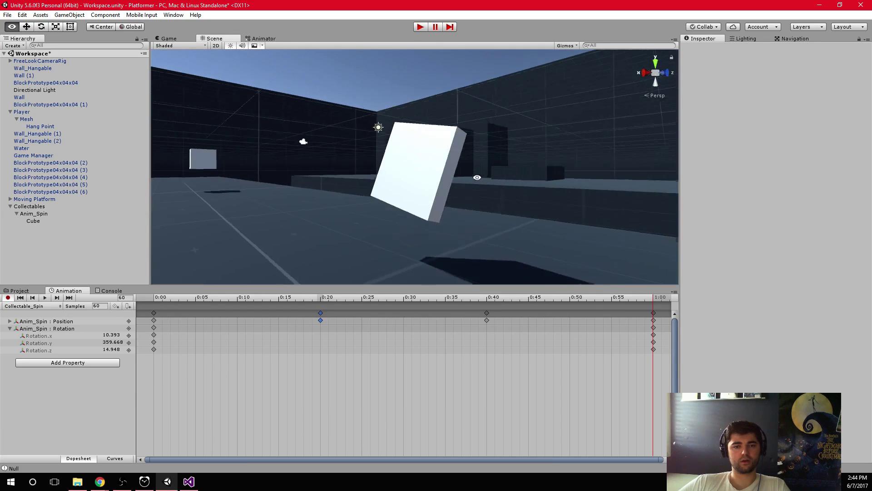
{"action": "left_click", "coordinate": [36, 209]}
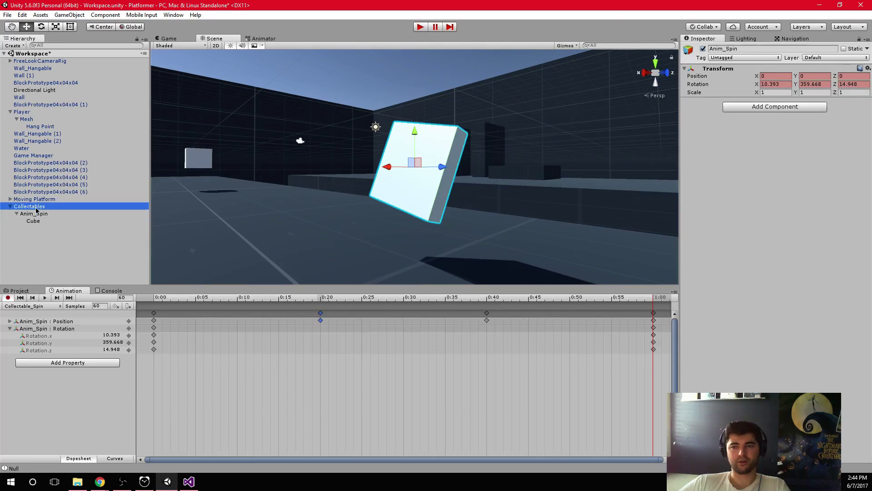
{"action": "left_click", "coordinate": [773, 84]}
{"action": "left_click", "coordinate": [184, 312]}
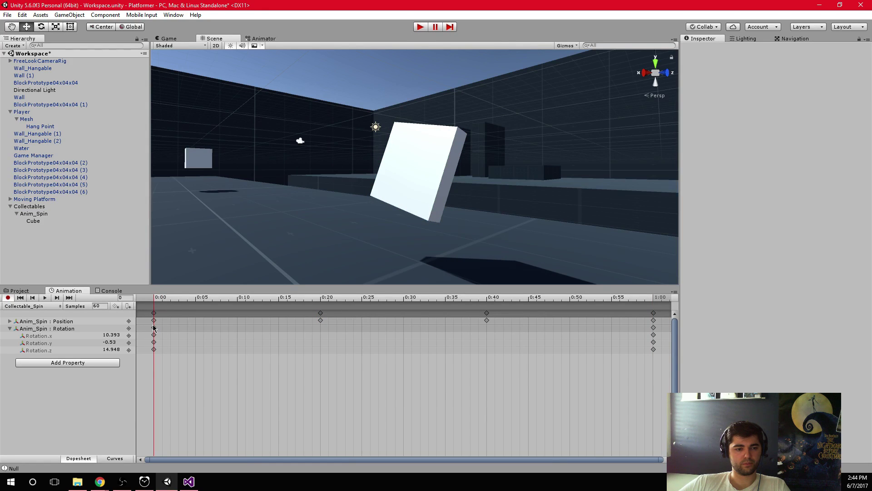
{"action": "mouse_move", "coordinate": [153, 304]}
{"action": "left_mouse_down"}
{"action": "mouse_move", "coordinate": [653, 312]}
{"action": "mouse_move", "coordinate": [155, 310]}
{"action": "left_mouse_up"}
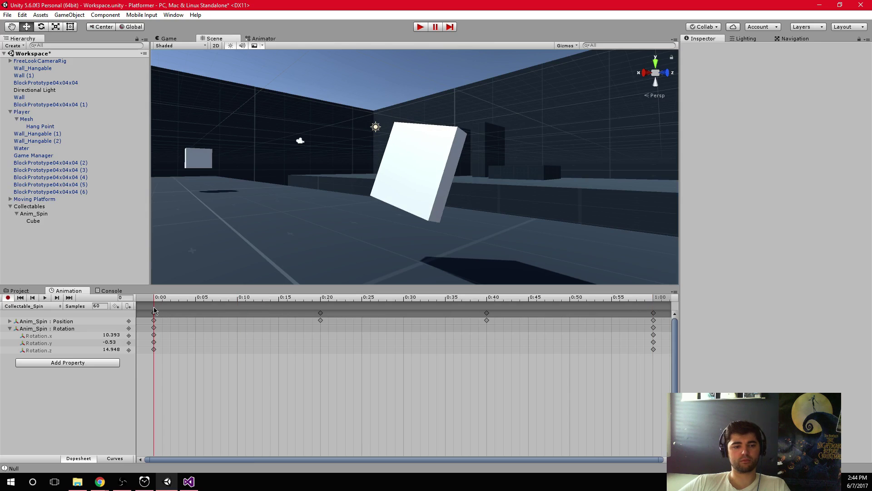
{"action": "left_click", "coordinate": [219, 306]}
{"action": "left_click", "coordinate": [91, 213]}
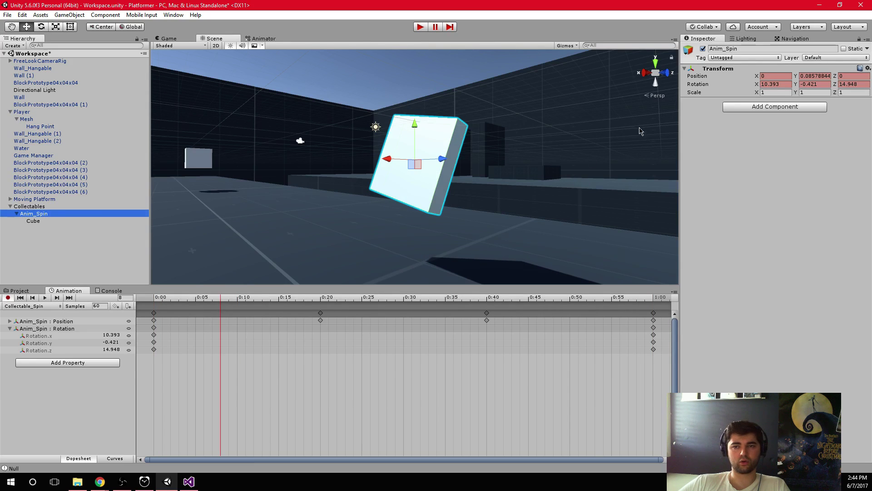
{"action": "left_click", "coordinate": [791, 84]}
{"action": "type", "text": "0"}
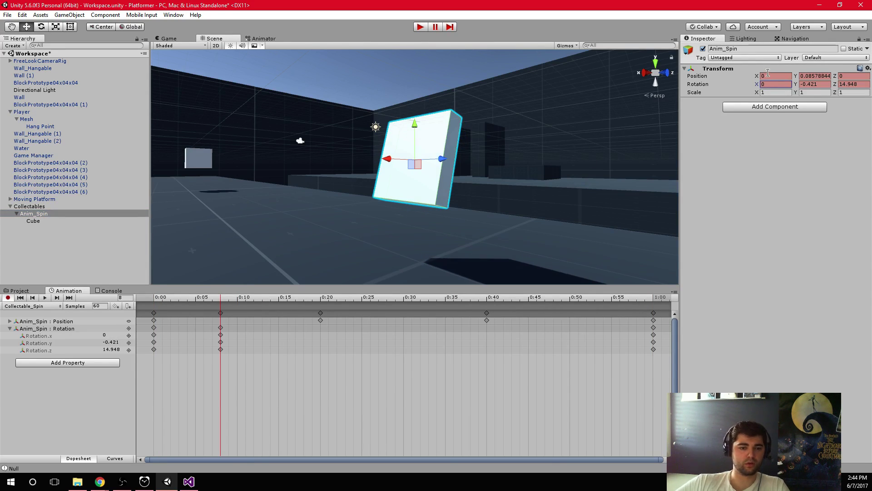
{"action": "left_click_drag", "start_coordinate": [222, 309], "coordinate": [661, 306]}
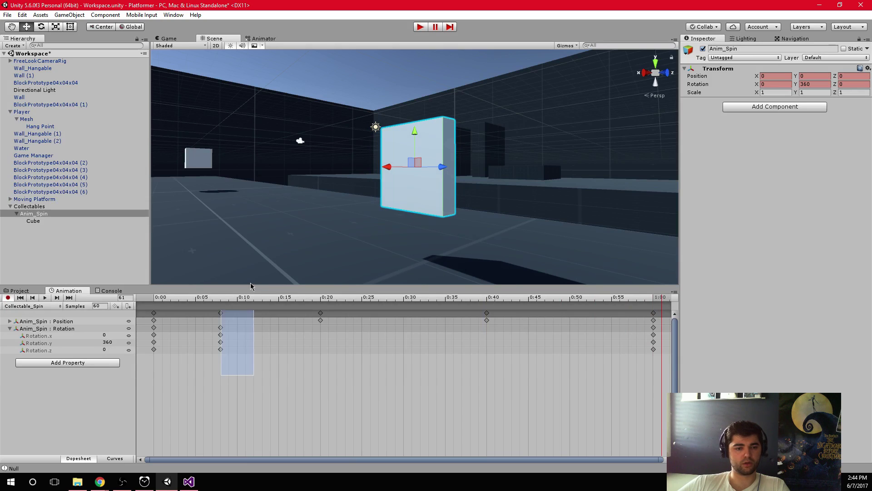
Step: Delete the stray rotation keys at 0:08 and play back the corrected clip
{"action": "left_click_drag", "start_coordinate": [250, 287], "coordinate": [233, 329]}
{"action": "left_click_drag", "start_coordinate": [246, 295], "coordinate": [605, 353]}
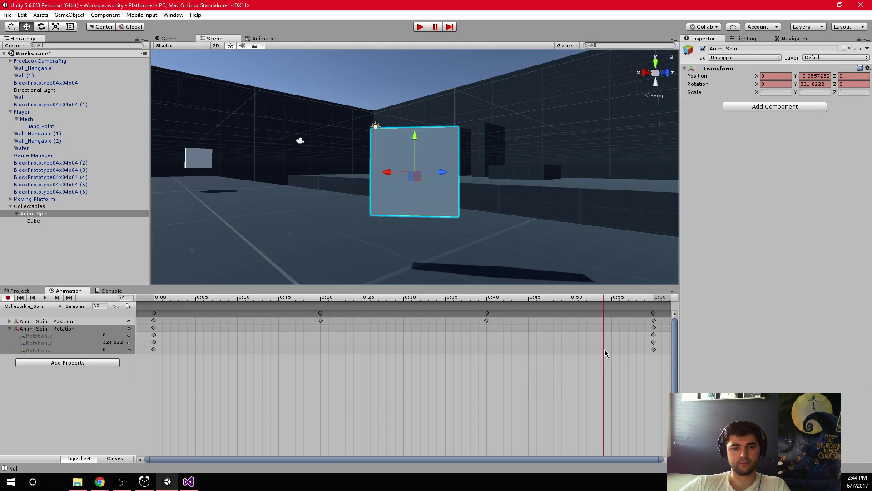
{"action": "left_click", "coordinate": [47, 300]}
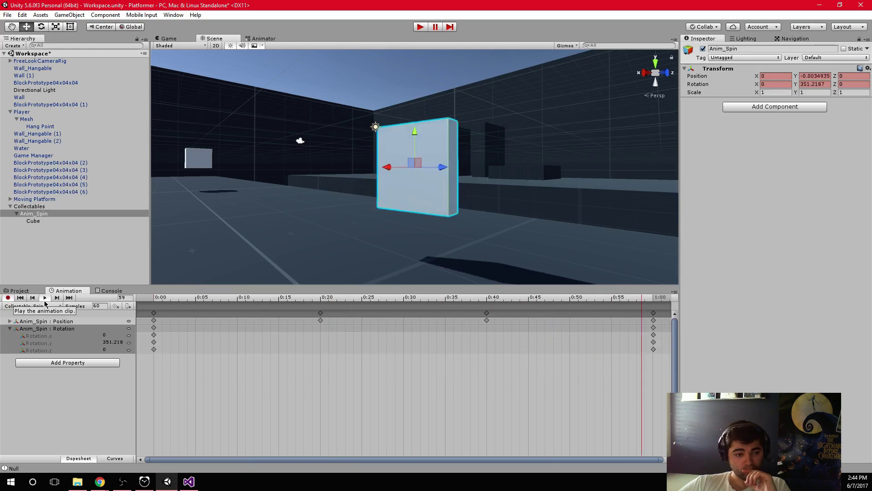
{"action": "left_click", "coordinate": [46, 298]}
Step: Examine the animation curves of Anim_Spin's rotation and its Position.y in the Collectable_Spin clip
{"action": "scroll", "coordinate": [306, 407], "scroll_direction": "down", "scroll_amount": 2}
{"action": "scroll", "coordinate": [305, 408], "scroll_direction": "down", "scroll_amount": 3}
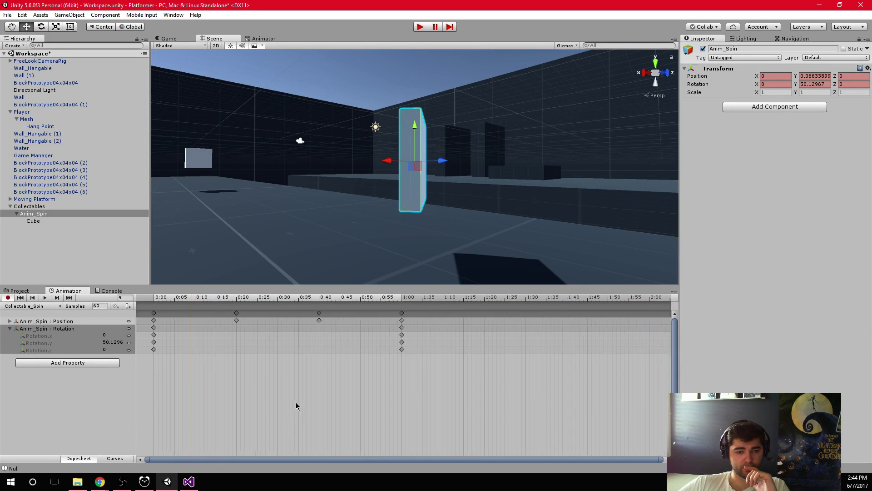
{"action": "key", "text": "c"}
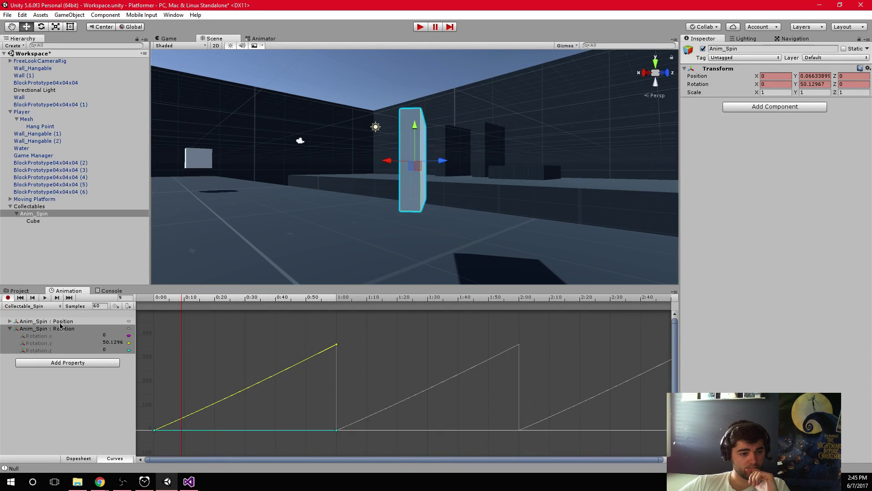
{"action": "left_click", "coordinate": [28, 321]}
{"action": "left_click", "coordinate": [9, 321]}
{"action": "left_click", "coordinate": [54, 336]}
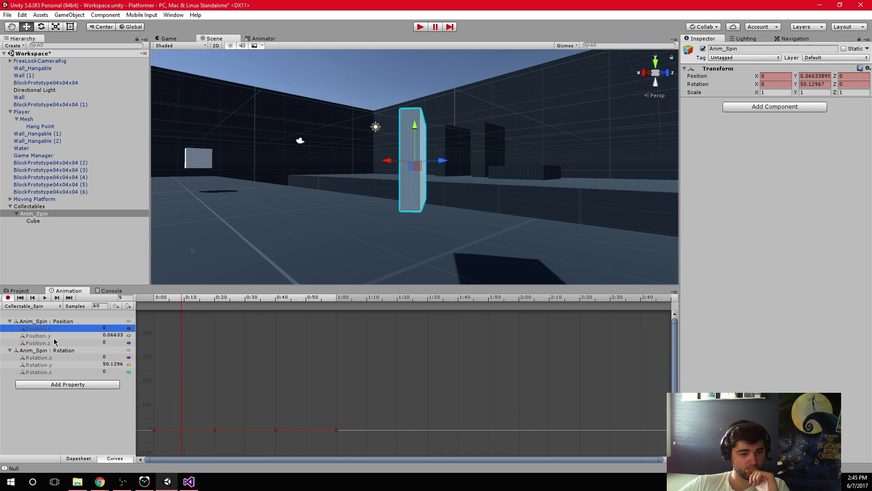
{"action": "scroll", "coordinate": [261, 415], "scroll_direction": "up", "scroll_amount": 2}
{"action": "middle_click_drag", "start_coordinate": [252, 419], "coordinate": [415, 350]}
{"action": "scroll", "coordinate": [415, 351], "scroll_direction": "up", "scroll_amount": 6}
{"action": "middle_click_drag", "start_coordinate": [336, 330], "coordinate": [386, 324]}
{"action": "scroll", "coordinate": [442, 350], "scroll_direction": "up", "scroll_amount": 1}
{"action": "scroll", "coordinate": [268, 353], "scroll_direction": "up", "scroll_amount": 4}
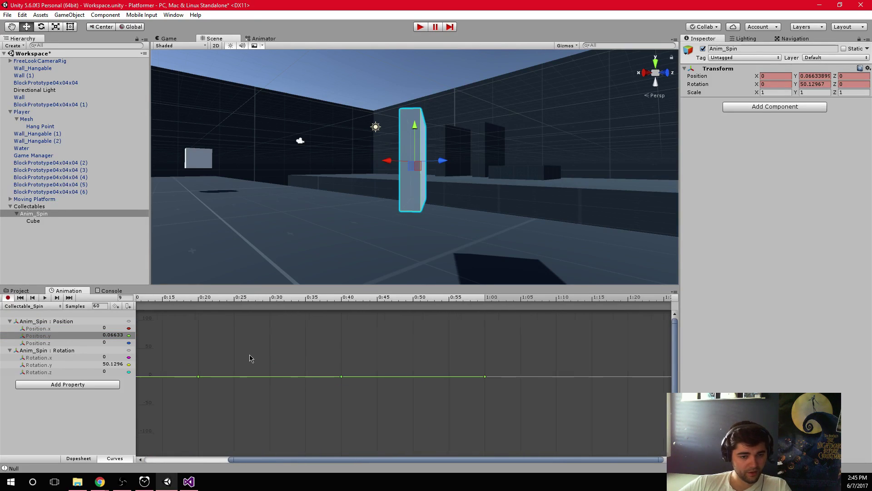
{"action": "scroll", "coordinate": [345, 374], "scroll_direction": "down", "scroll_amount": 5}
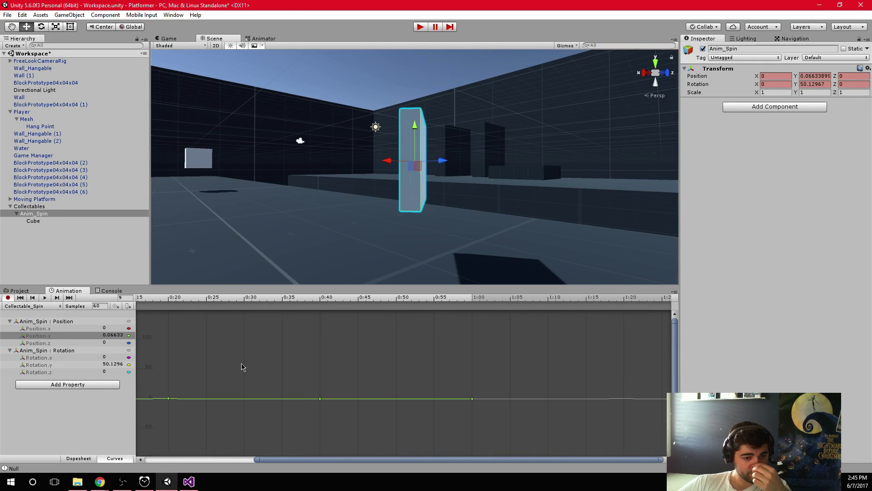
{"action": "scroll", "coordinate": [248, 375], "scroll_direction": "up", "scroll_amount": 5}
Step: Return to the keyframe dopesheet, go to frame 0, and select all position keys at 0:20 and 0:40
{"action": "left_click", "coordinate": [79, 458]}
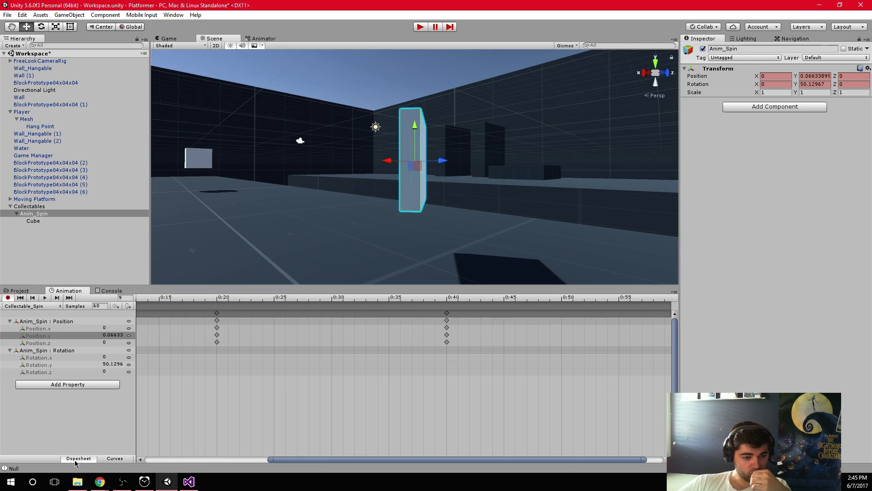
{"action": "scroll", "coordinate": [263, 379], "scroll_direction": "down", "scroll_amount": 3}
{"action": "scroll", "coordinate": [209, 327], "scroll_direction": "down", "scroll_amount": 3}
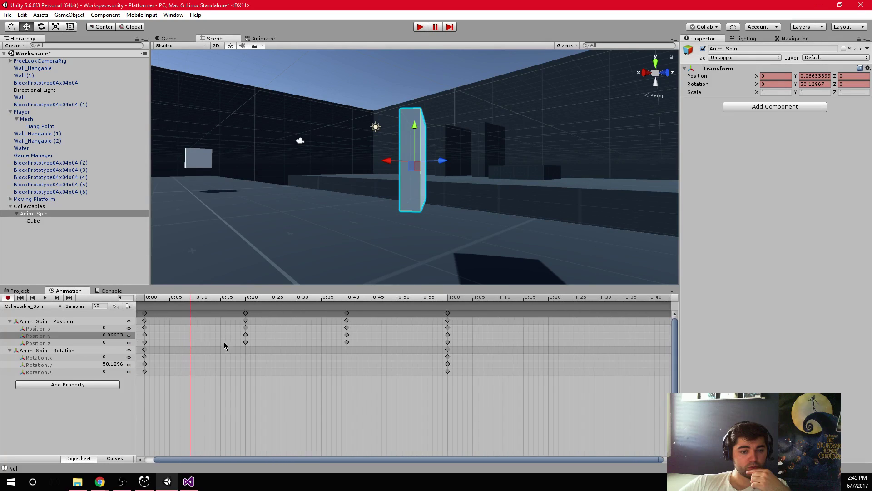
{"action": "left_click_drag", "start_coordinate": [191, 300], "coordinate": [157, 314]}
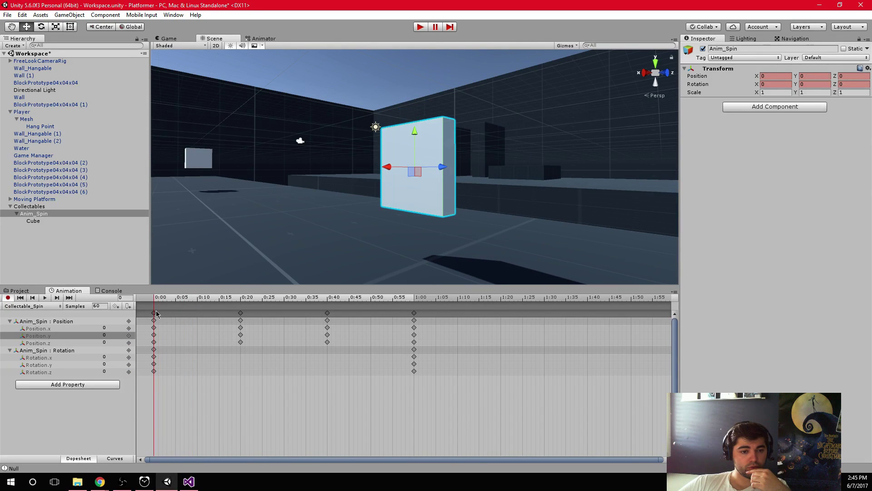
{"action": "left_click_drag", "start_coordinate": [202, 389], "coordinate": [329, 310]}
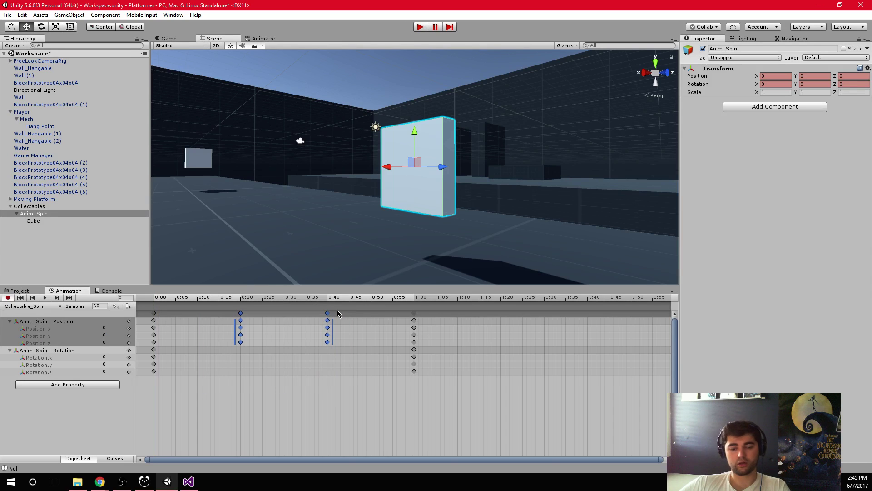
Step: Delete the position keyframes at 0:20 and 0:40, and key a slightly lowered Anim_Spin position at 0:30 in the Collectable_Spin clip
{"action": "key", "text": "Delete"}
{"action": "left_click_drag", "start_coordinate": [354, 135], "coordinate": [336, 198], "text": "alt"}
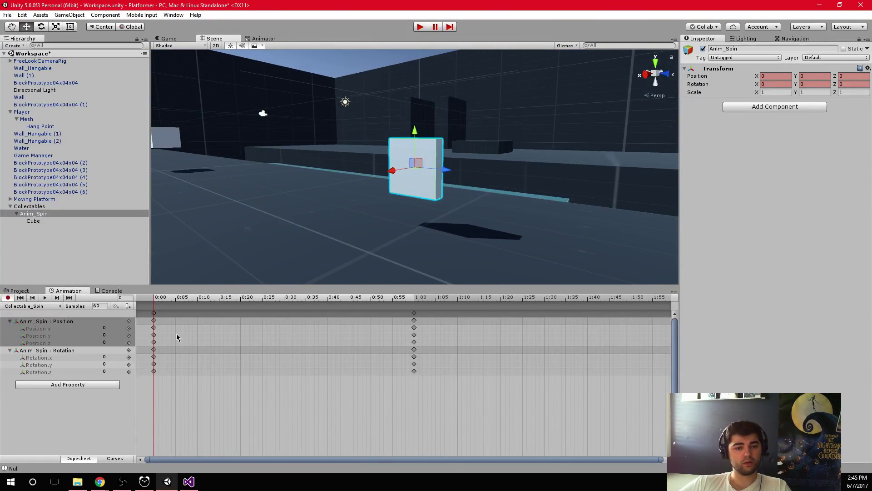
{"action": "left_click", "coordinate": [271, 298]}
{"action": "left_click_drag", "start_coordinate": [271, 299], "coordinate": [283, 302]}
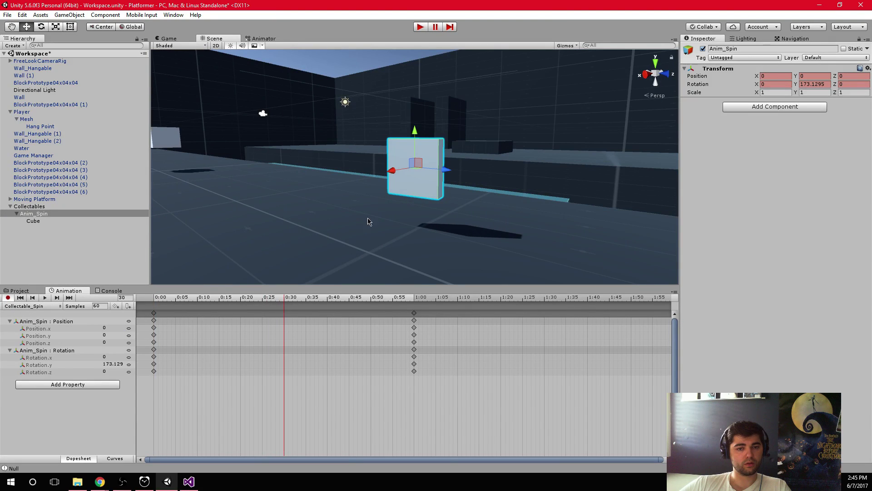
{"action": "left_click_drag", "start_coordinate": [413, 135], "coordinate": [413, 155]}
Step: Preview the Collectable_Spin animation in the Scene view and inspect the cube's motion from different angles
{"action": "left_click", "coordinate": [43, 298]}
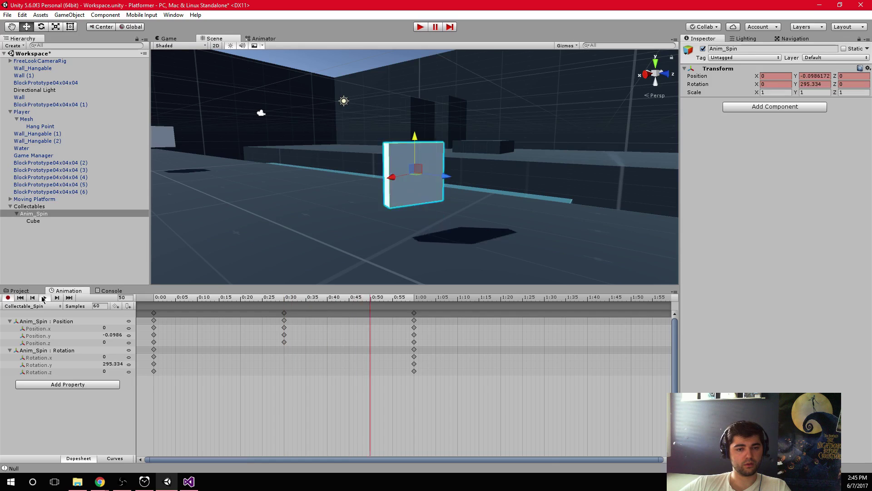
{"action": "left_click_drag", "start_coordinate": [295, 194], "coordinate": [455, 99], "text": "alt"}
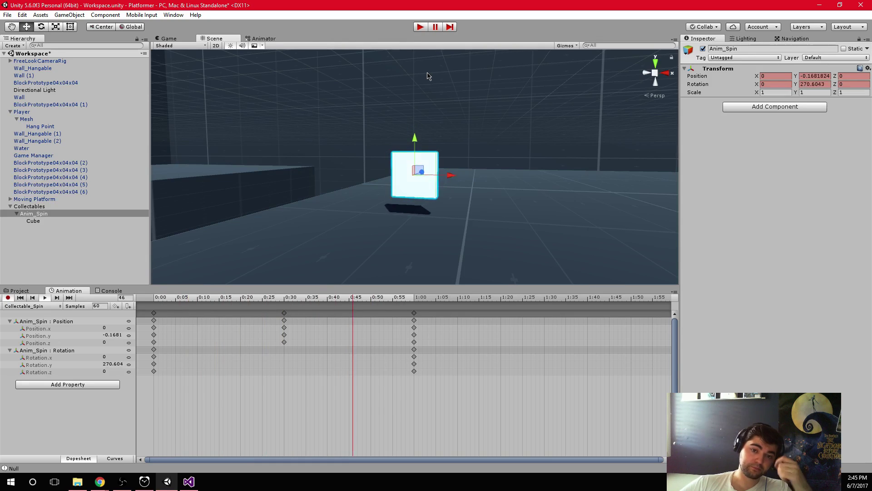
{"action": "mouse_move", "coordinate": [429, 75]}
{"action": "left_mouse_down", "text": "alt"}
{"action": "mouse_move", "coordinate": [407, 242]}
{"action": "mouse_move", "coordinate": [481, 224]}
{"action": "mouse_move", "coordinate": [482, 260]}
{"action": "mouse_move", "coordinate": [479, 214]}
{"action": "mouse_move", "coordinate": [488, 226]}
{"action": "mouse_move", "coordinate": [429, 68]}
{"action": "left_mouse_up", "text": "alt"}
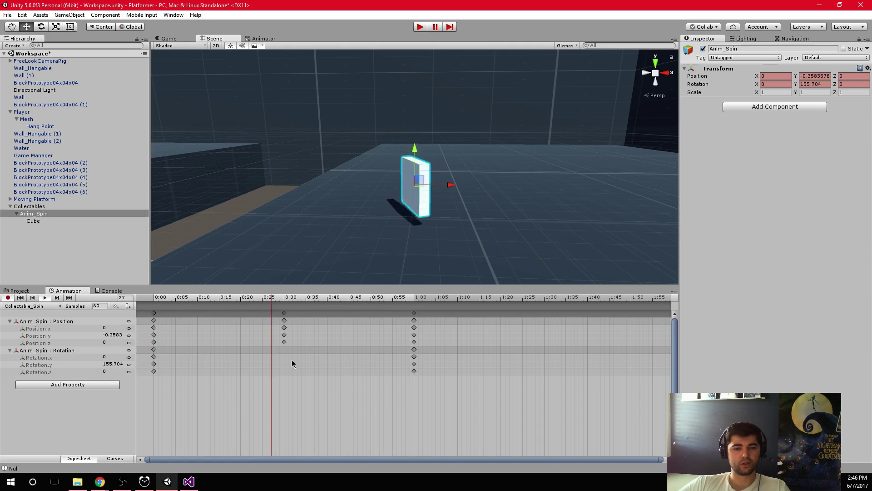
Step: Set the Collectable_Spin animator state's speed to 2 and check the cube's motion in the Scene view
{"action": "left_click", "coordinate": [40, 214]}
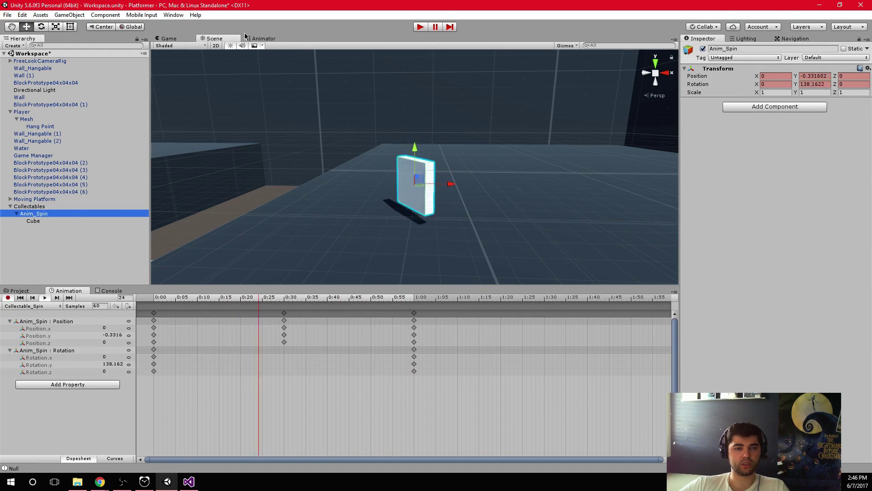
{"action": "left_click", "coordinate": [262, 39]}
{"action": "left_click", "coordinate": [461, 145]}
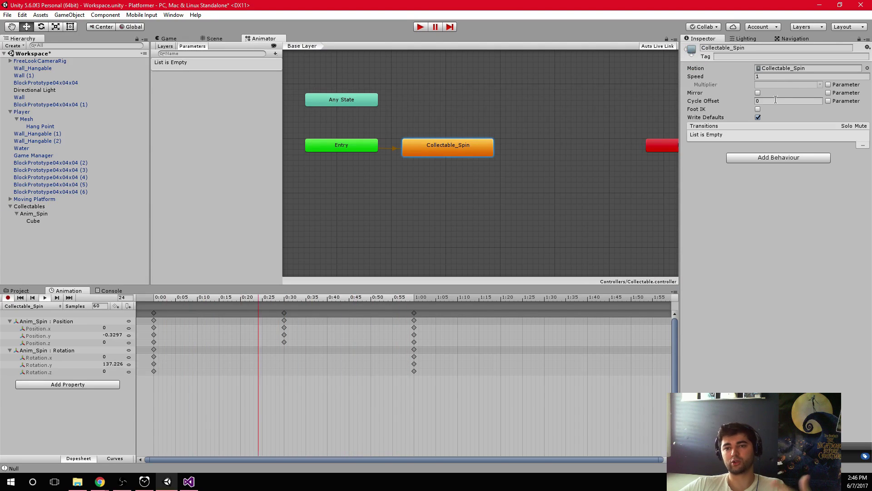
{"action": "left_click", "coordinate": [781, 76]}
{"action": "type", "text": "2"}
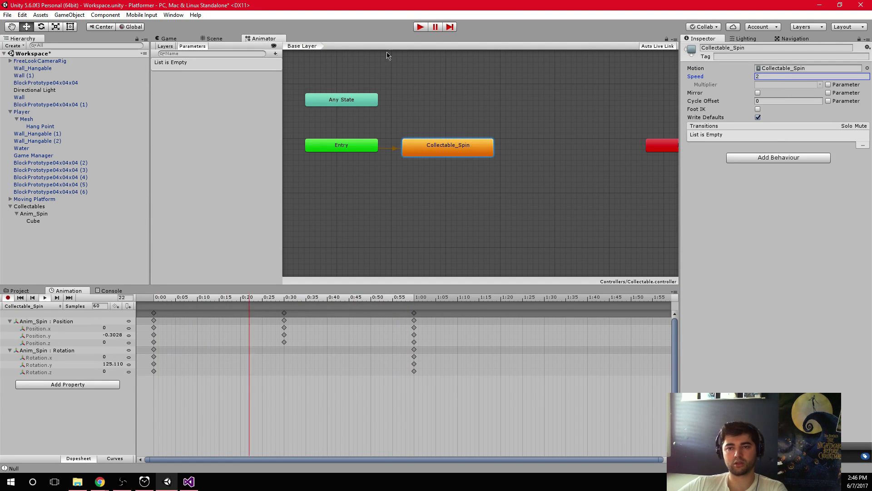
{"action": "left_click", "coordinate": [217, 41]}
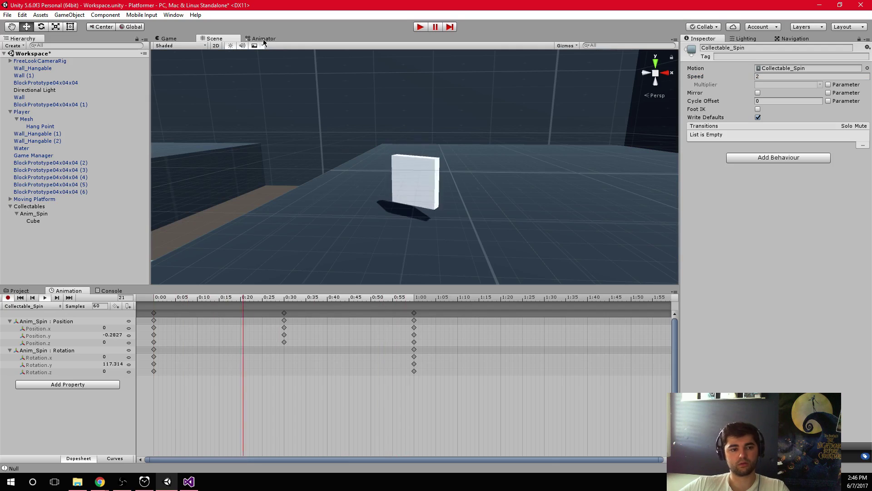
Step: Try Collectable_Spin state speeds of 3 and 100 while watching the animation preview
{"action": "left_click", "coordinate": [768, 76]}
{"action": "type", "text": "3"}
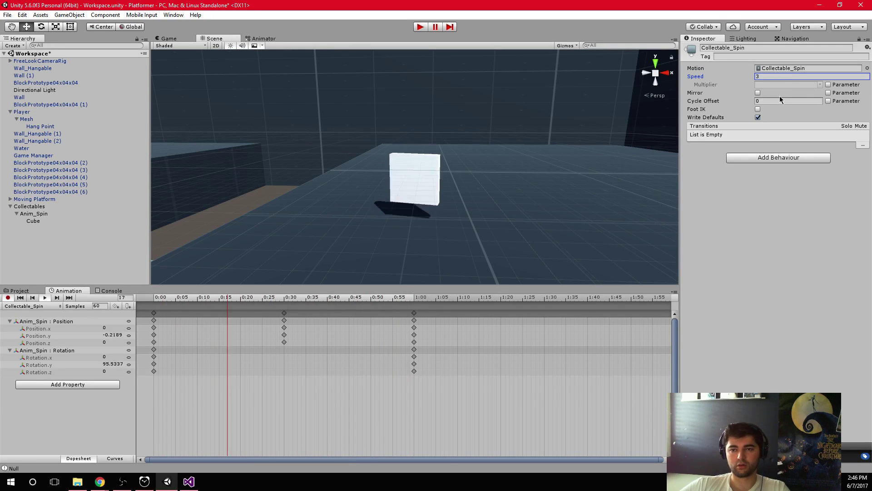
{"action": "left_click", "coordinate": [780, 99]}
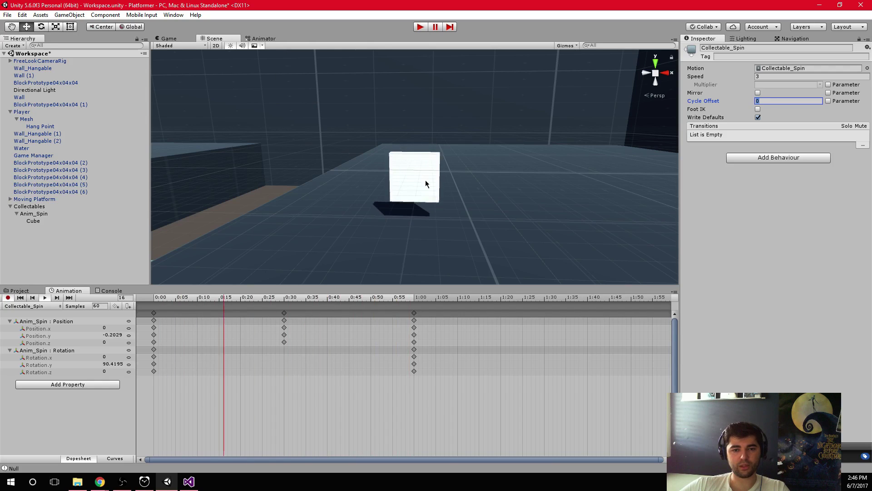
{"action": "left_click", "coordinate": [772, 76]}
{"action": "type", "text": "100"}
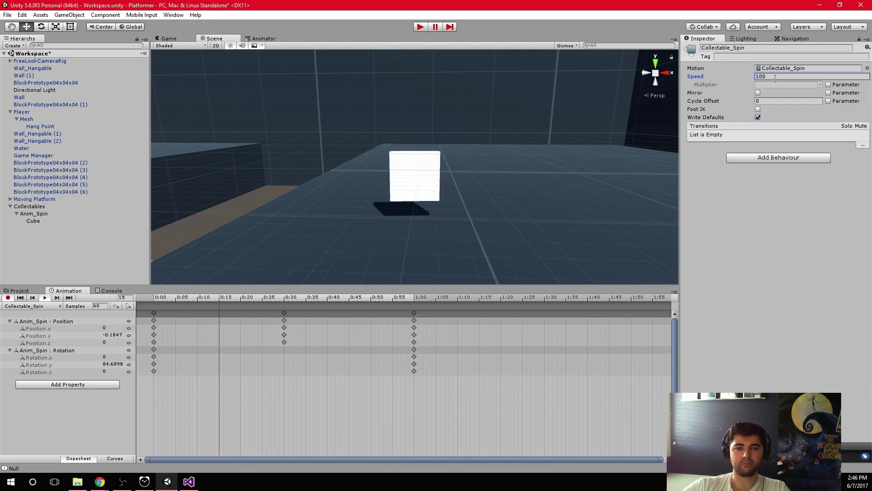
{"action": "left_click", "coordinate": [789, 100]}
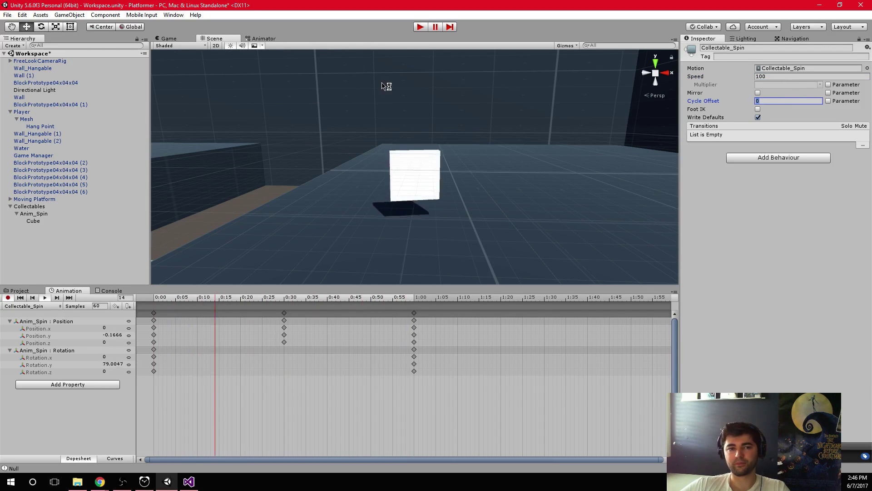
Step: Select the Collectables object to end the preview, and reposition the Collectable_Spin state in its Animator graph
{"action": "left_click", "coordinate": [264, 39]}
{"action": "left_click", "coordinate": [44, 206]}
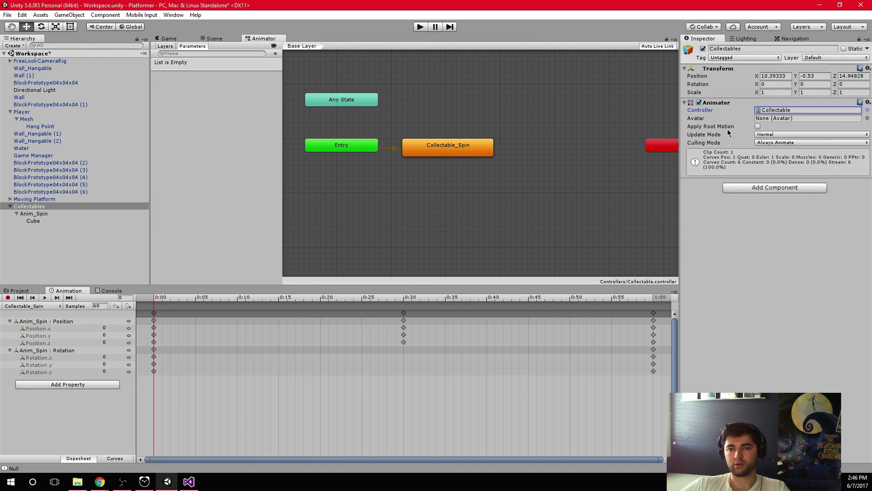
{"action": "left_click", "coordinate": [448, 157]}
{"action": "left_click_drag", "start_coordinate": [463, 146], "coordinate": [479, 140]}
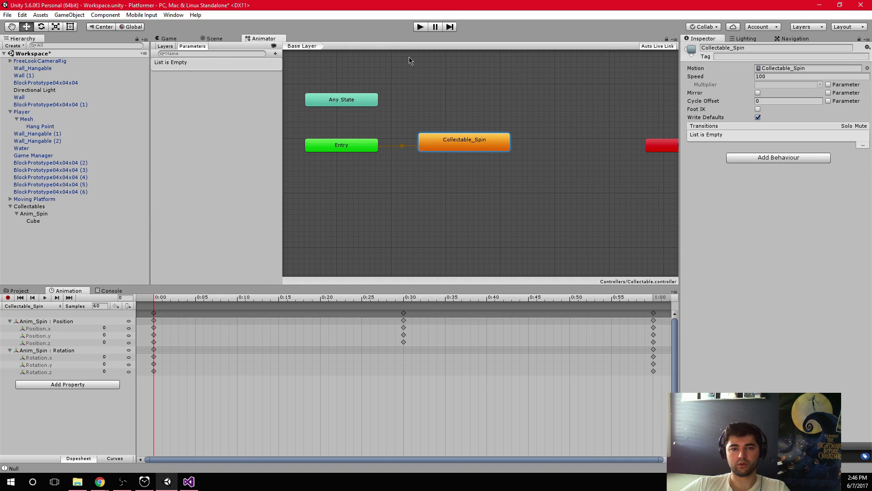
{"action": "left_click", "coordinate": [184, 40]}
{"action": "left_click", "coordinate": [261, 38]}
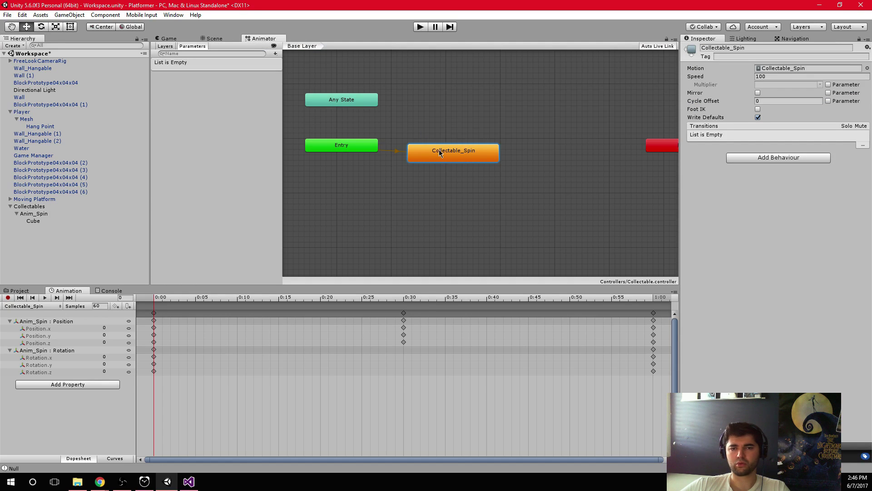
Step: Play-test the level by moving the player up to the collectable to check its spin, and stop the game
{"action": "left_click", "coordinate": [420, 26]}
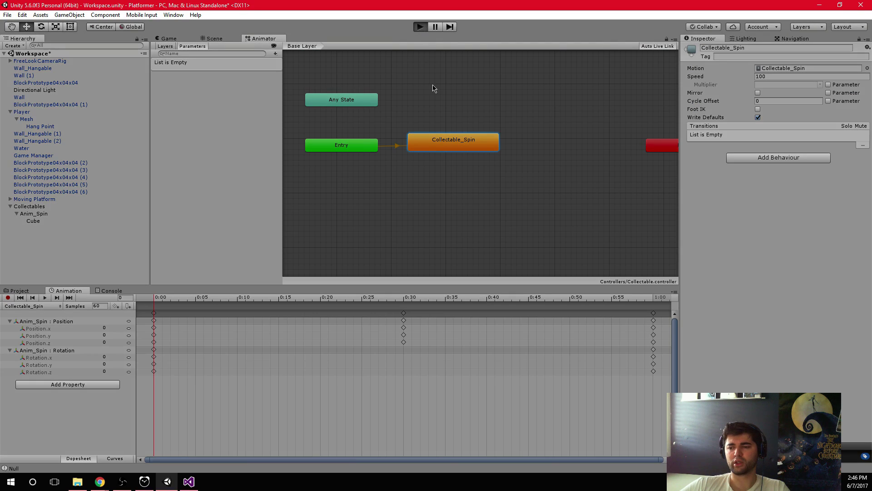
{"action": "key", "text": "w"}
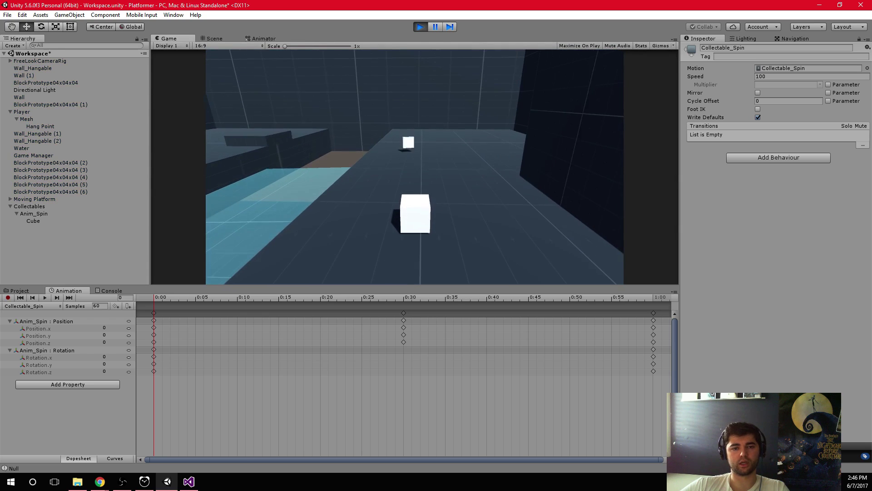
{"action": "key", "text": "w"}
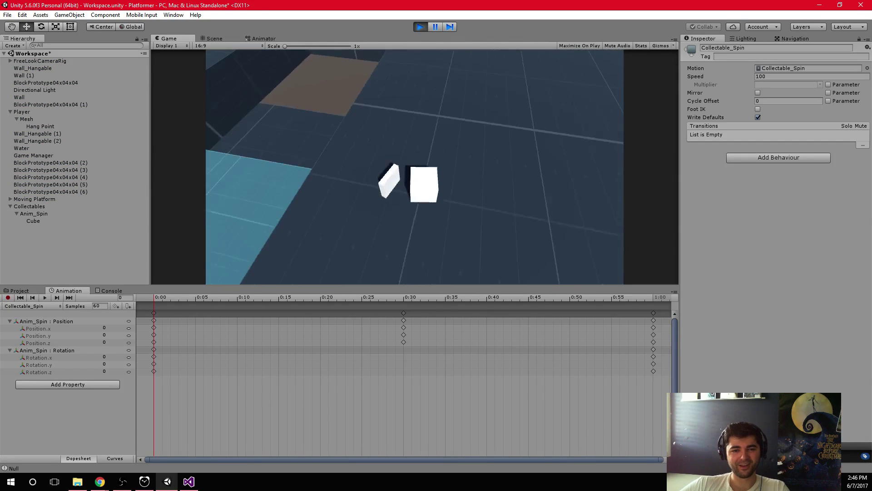
{"action": "key", "text": "w"}
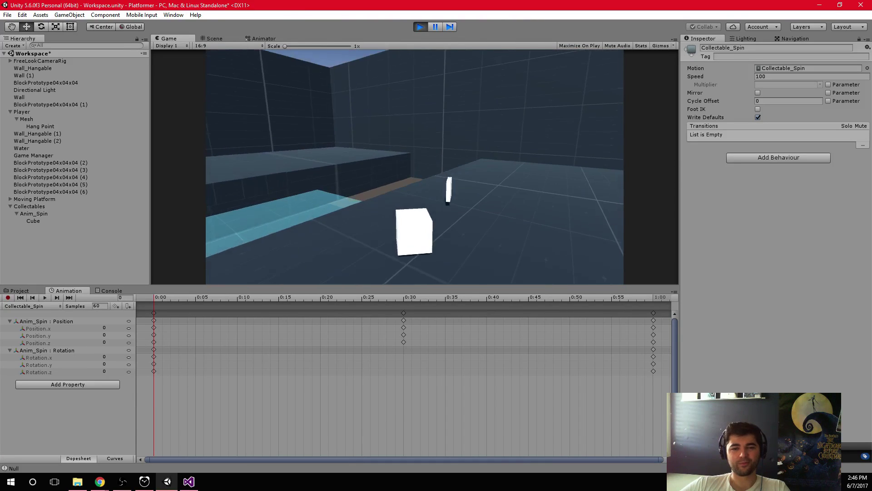
{"action": "key", "text": "alt+Tab"}
{"action": "left_click", "coordinate": [423, 25]}
{"action": "left_click", "coordinate": [422, 26]}
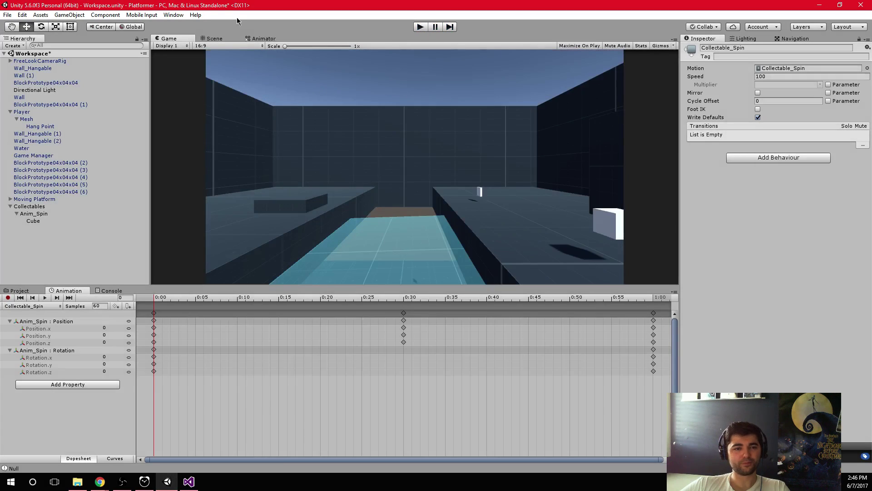
Step: Set the Collectable_Spin state's speed to 1 and run the game
{"action": "left_click", "coordinate": [262, 39]}
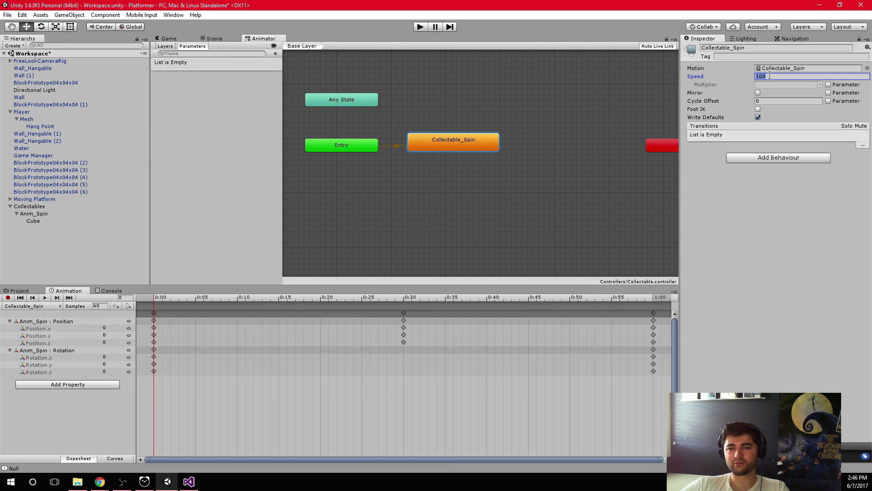
{"action": "left_click", "coordinate": [420, 27]}
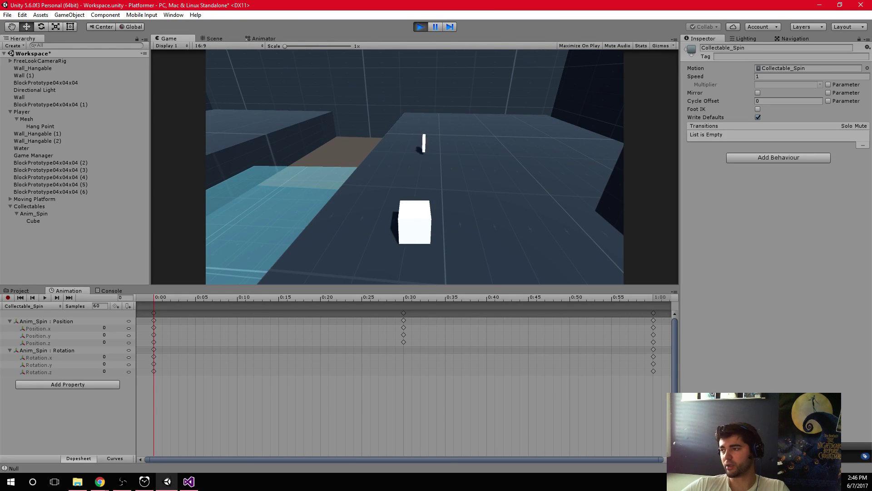
{"action": "key", "text": "alt+Tab"}
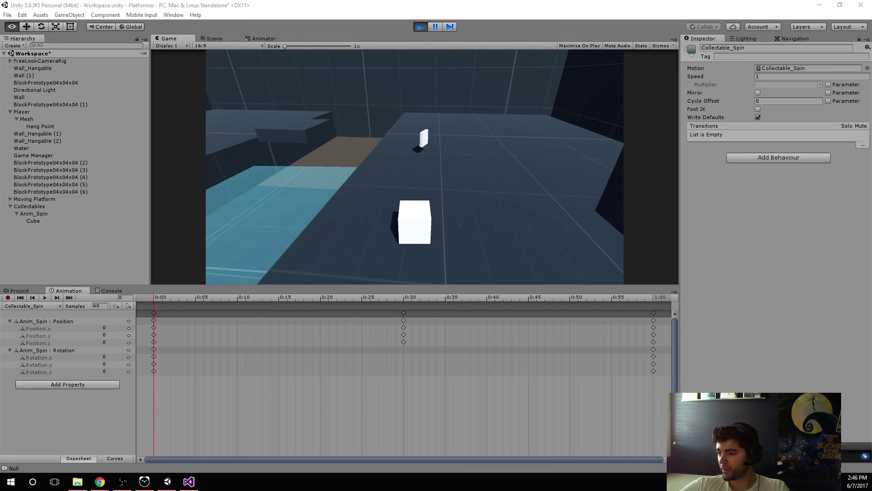
{"action": "key", "text": "alt+Tab"}
{"action": "key", "text": "alt+Tab"}
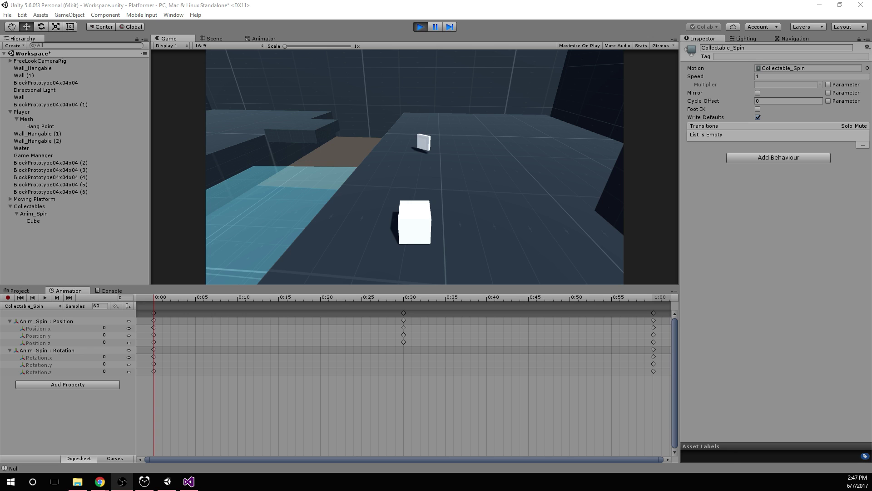
Step: Move the player past the spinning collectable and jump onto the moving platform in the running game
{"action": "left_click", "coordinate": [516, 301]}
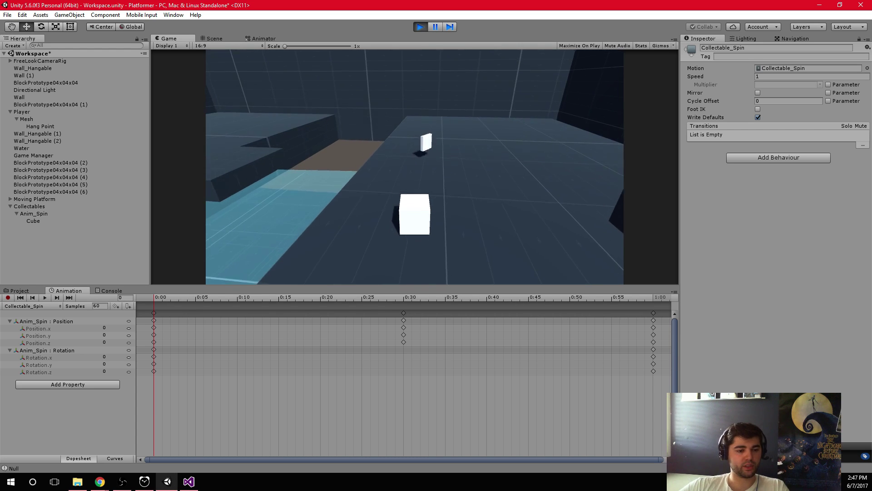
{"action": "key", "text": "w"}
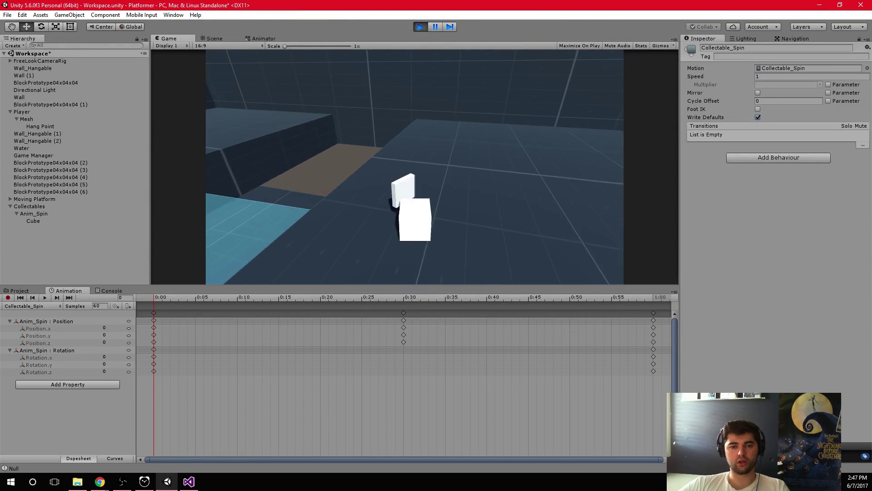
{"action": "key", "text": "space"}
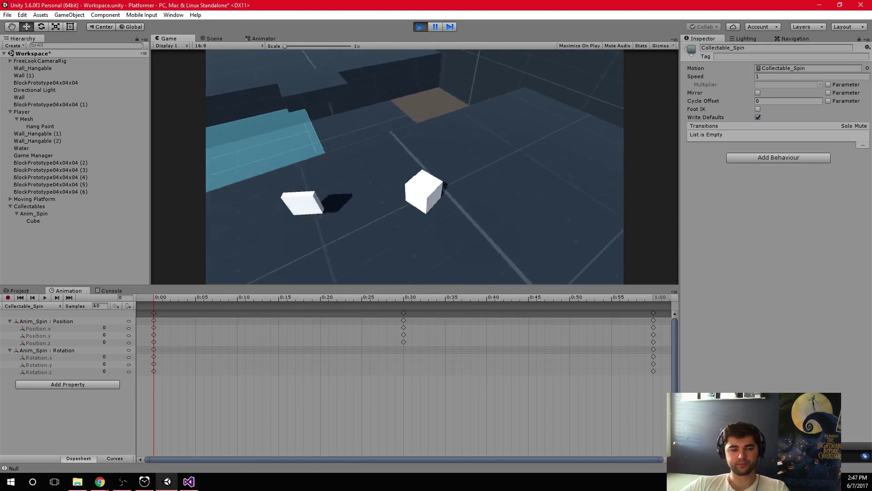
{"action": "key", "text": "w"}
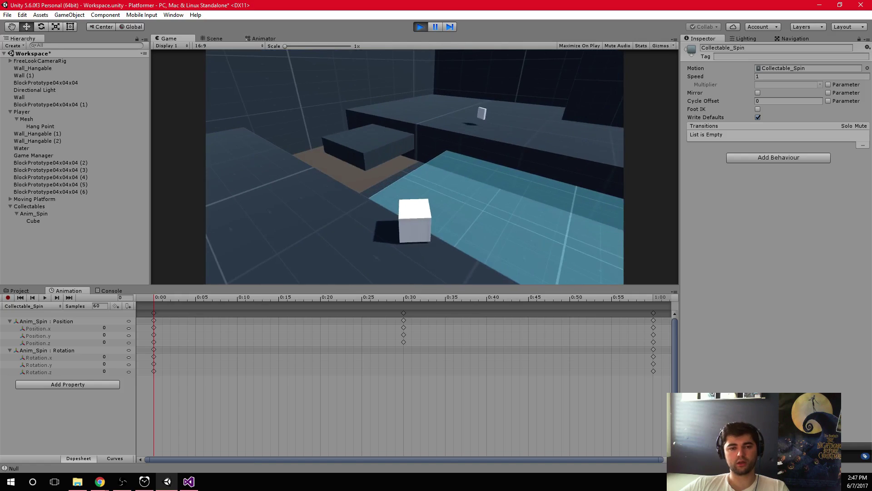
{"action": "key", "text": "w"}
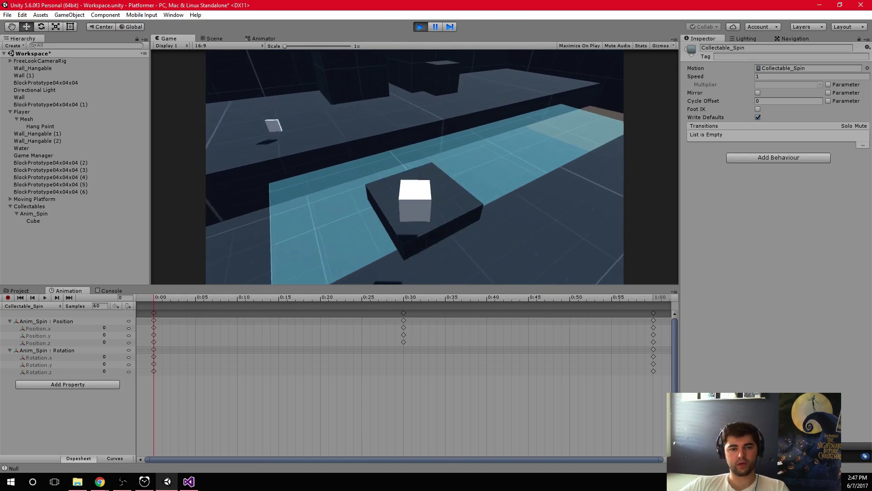
Step: Pause the game, rotate the moving Platform in the Scene view to about X -4.72, Y 4.57, Z -32.82, and resume play
{"action": "left_click", "coordinate": [222, 39]}
{"action": "scroll", "coordinate": [280, 167], "scroll_direction": "down", "scroll_amount": 3}
{"action": "middle_click_drag", "start_coordinate": [272, 189], "coordinate": [413, 210]}
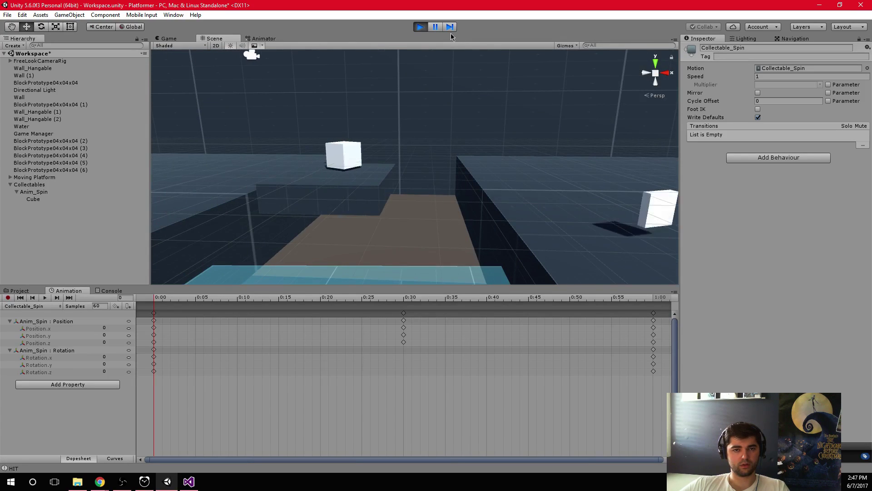
{"action": "scroll", "coordinate": [333, 226], "scroll_direction": "down", "scroll_amount": 2}
{"action": "left_click", "coordinate": [356, 209]}
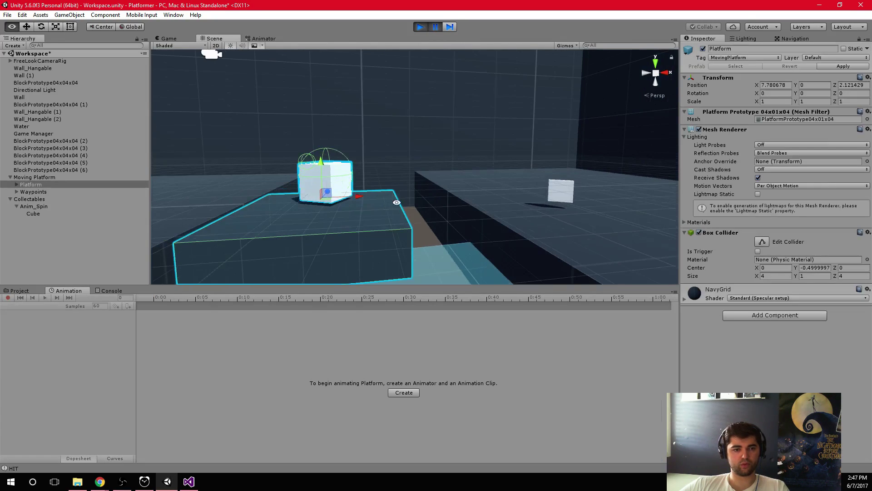
{"action": "key", "text": "e"}
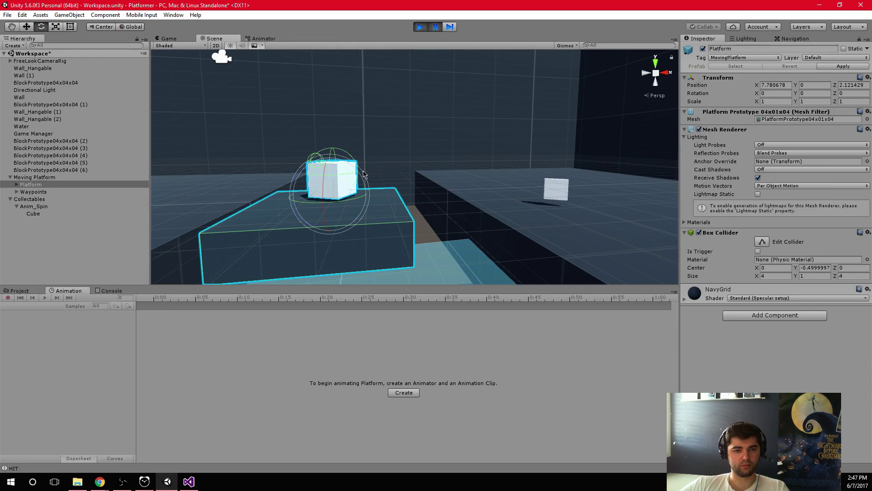
{"action": "left_click_drag", "start_coordinate": [368, 204], "coordinate": [390, 205]}
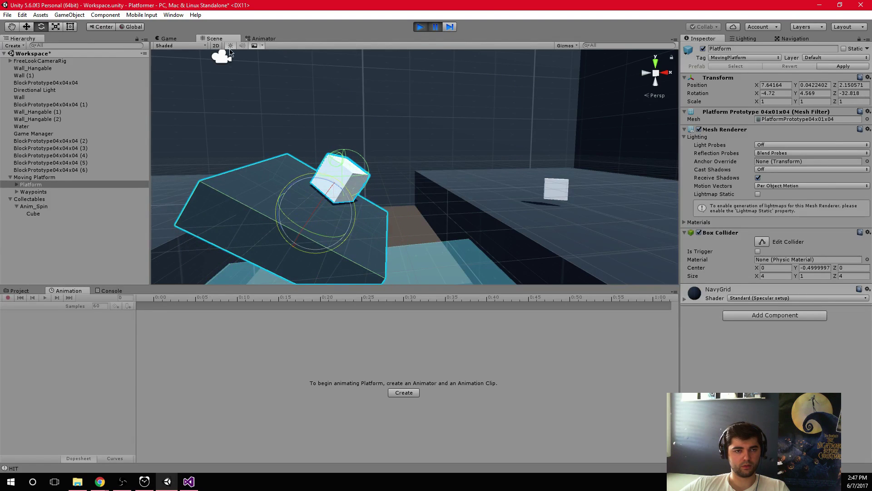
{"action": "left_click", "coordinate": [435, 26]}
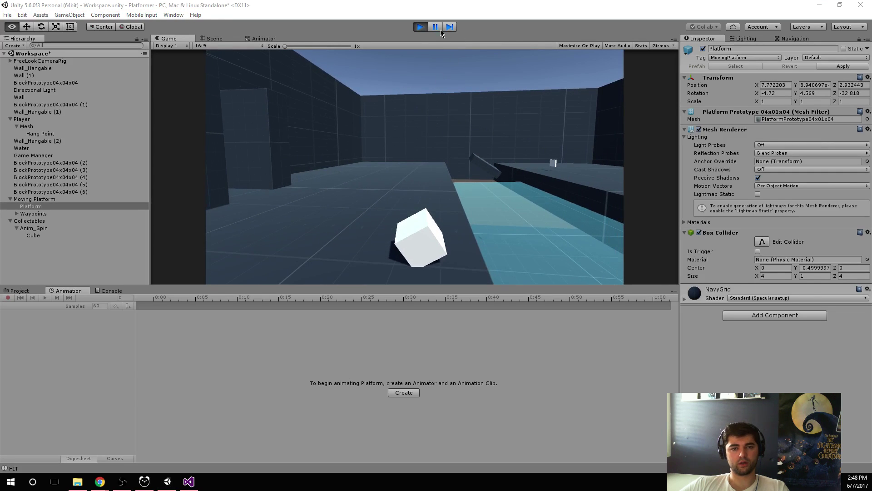
Step: Stop the game, rotate the moving Platform to about X -1.957, Y 3.987, Z -28.929 in the Scene view, and run the game
{"action": "left_click", "coordinate": [420, 30]}
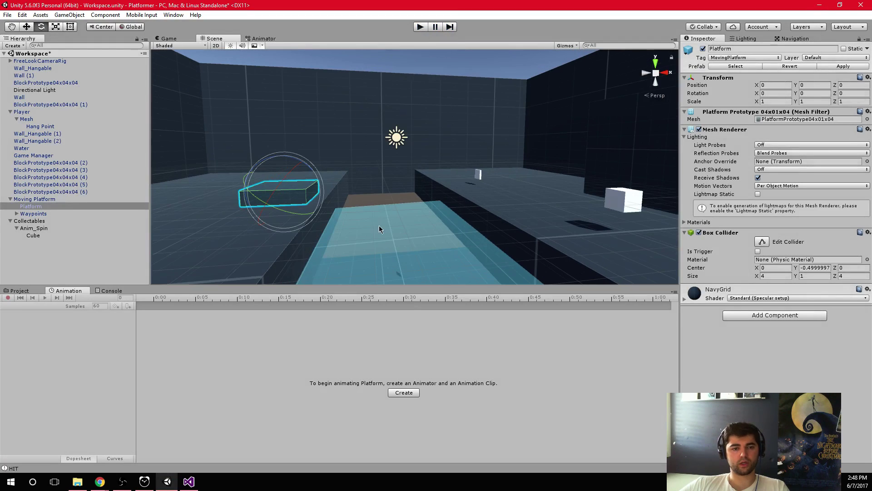
{"action": "left_click_drag", "start_coordinate": [379, 225], "coordinate": [378, 246], "text": "alt"}
{"action": "key", "text": "w"}
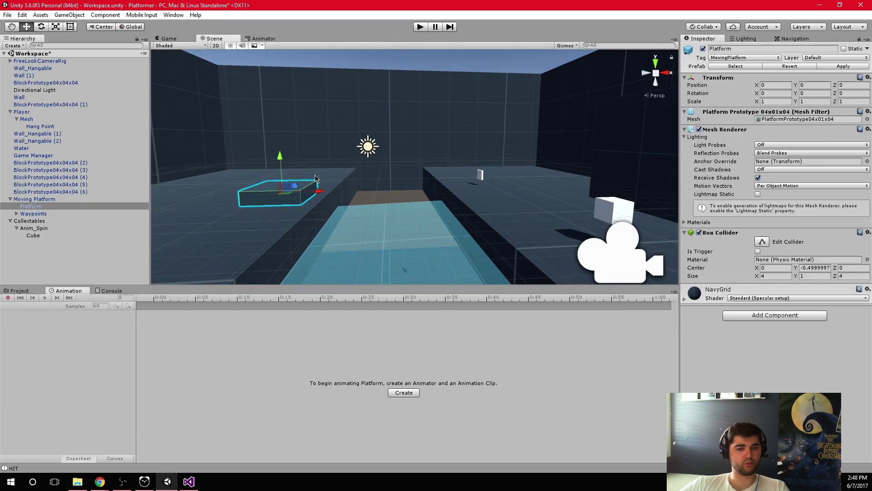
{"action": "key", "text": "e"}
{"action": "left_click_drag", "start_coordinate": [319, 190], "coordinate": [328, 201]}
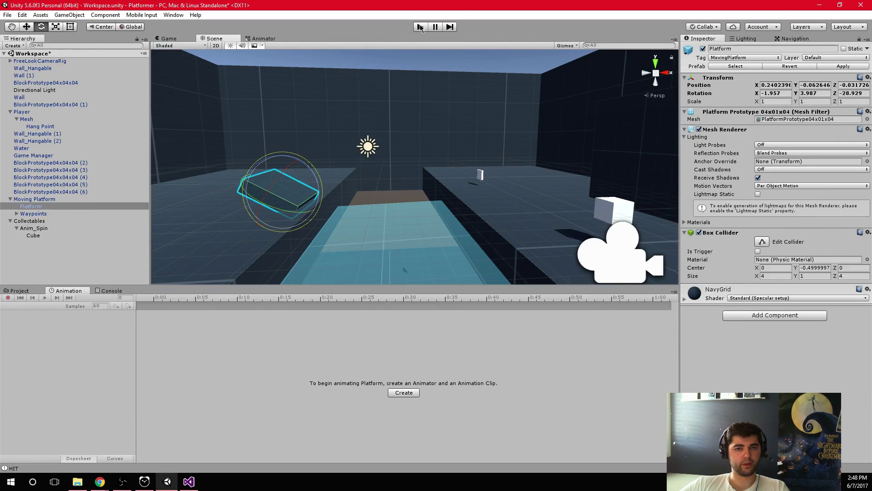
{"action": "left_click", "coordinate": [421, 27]}
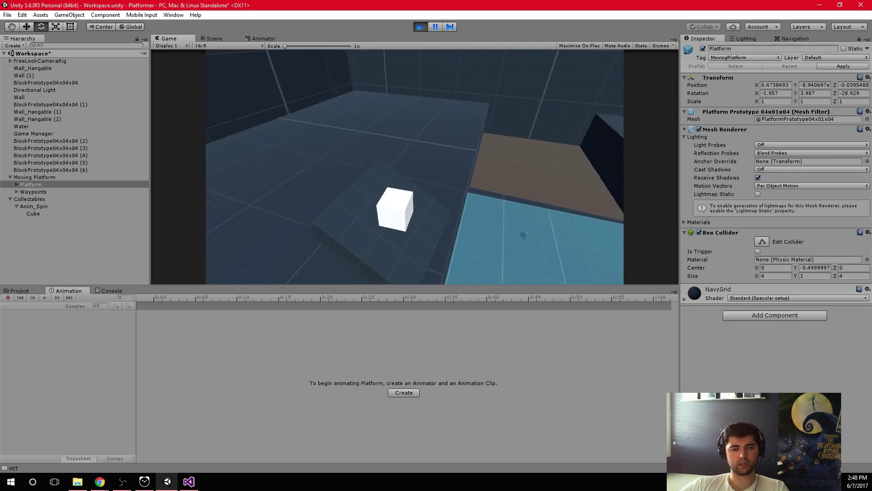
Step: Stop the running game and open Blender from the desktop in a maximized window, dismissing its splash screen
{"action": "key", "text": "alt+Tab"}
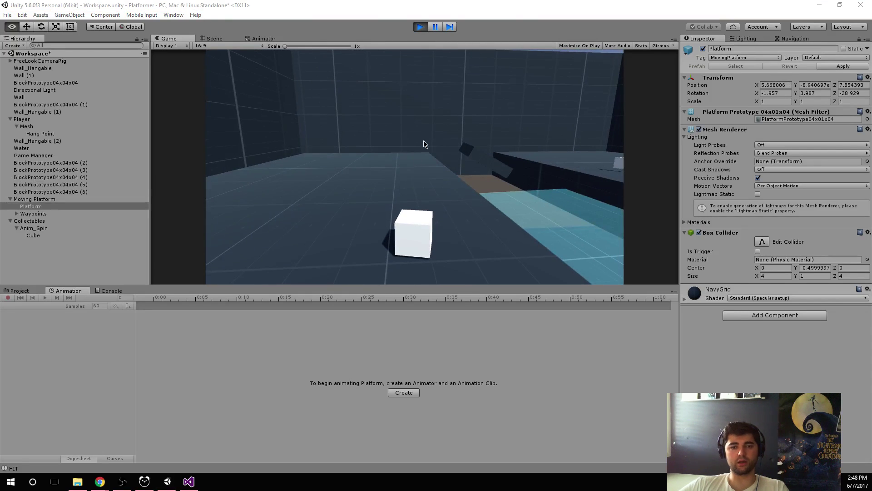
{"action": "left_click", "coordinate": [423, 27]}
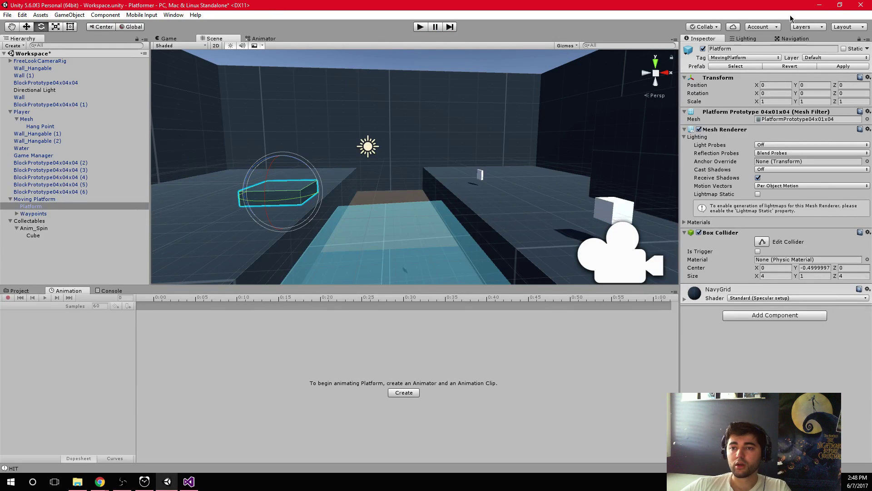
{"action": "key", "text": "alt+Tab"}
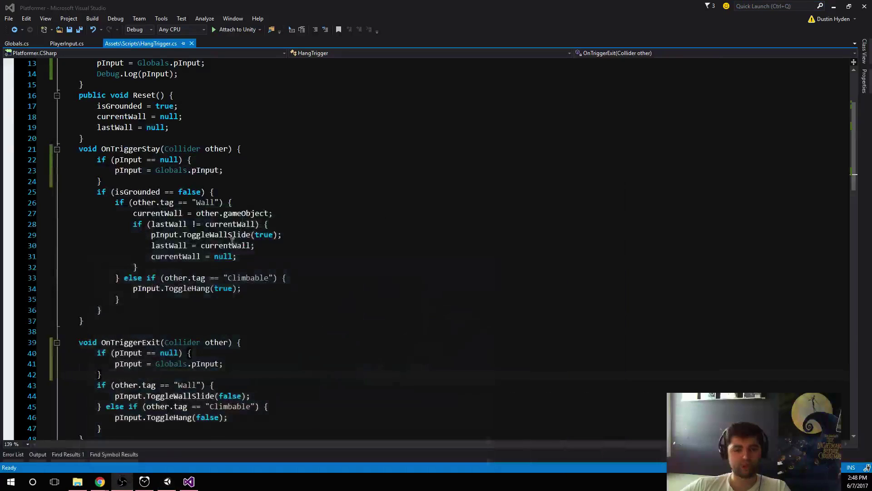
{"action": "left_click", "coordinate": [833, 6]}
{"action": "double_click", "coordinate": [196, 90]}
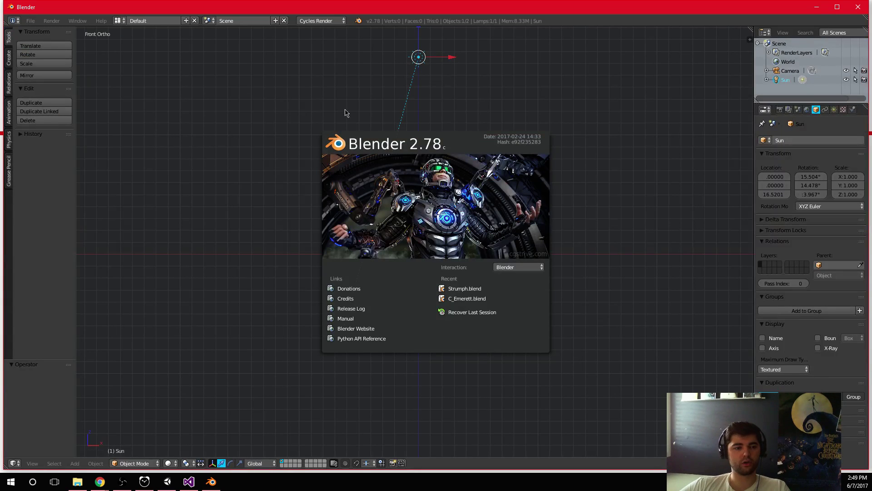
{"action": "left_click", "coordinate": [837, 7]}
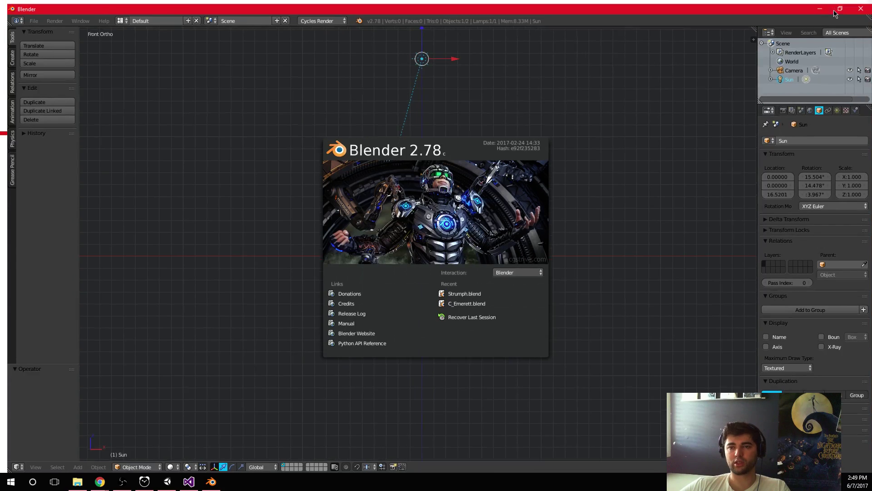
{"action": "left_click", "coordinate": [661, 114]}
Step: Snap the 3D cursor to the scene's center and switch to the front view
{"action": "scroll", "coordinate": [422, 234], "scroll_direction": "up", "scroll_amount": 2}
{"action": "scroll", "coordinate": [520, 187], "scroll_direction": "down", "scroll_amount": 3}
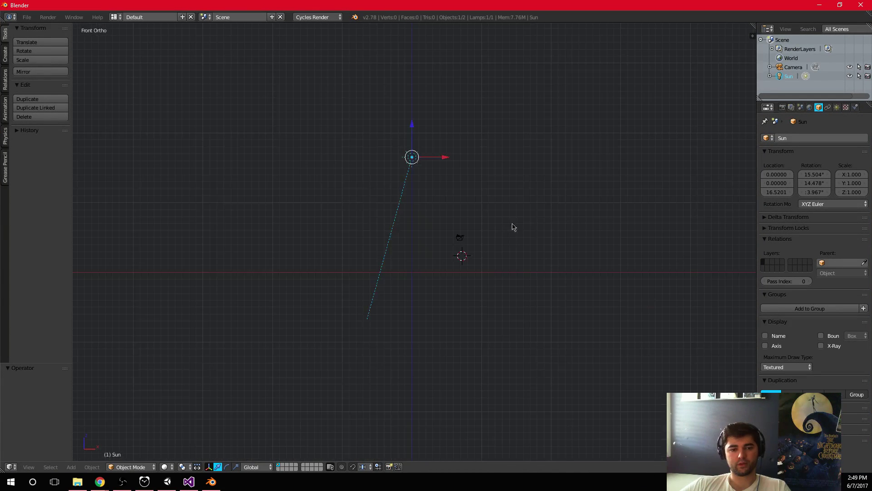
{"action": "middle_click_drag", "start_coordinate": [438, 298], "coordinate": [470, 293]}
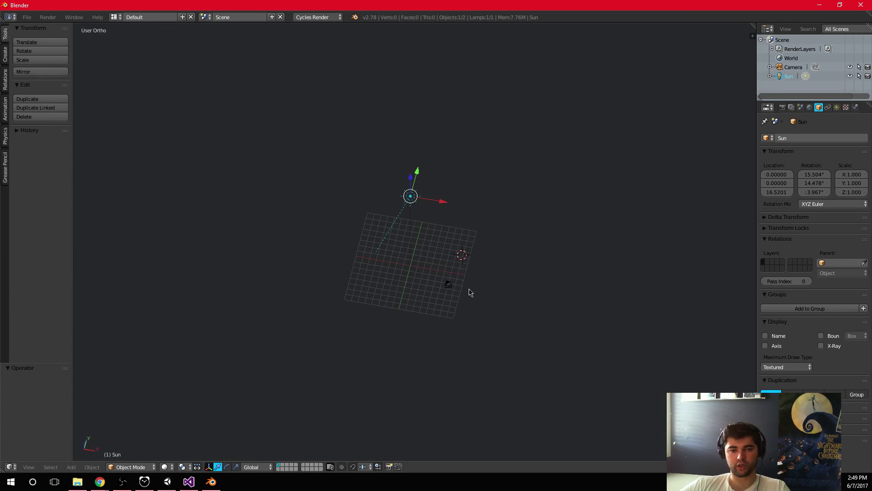
{"action": "key", "text": "Up"}
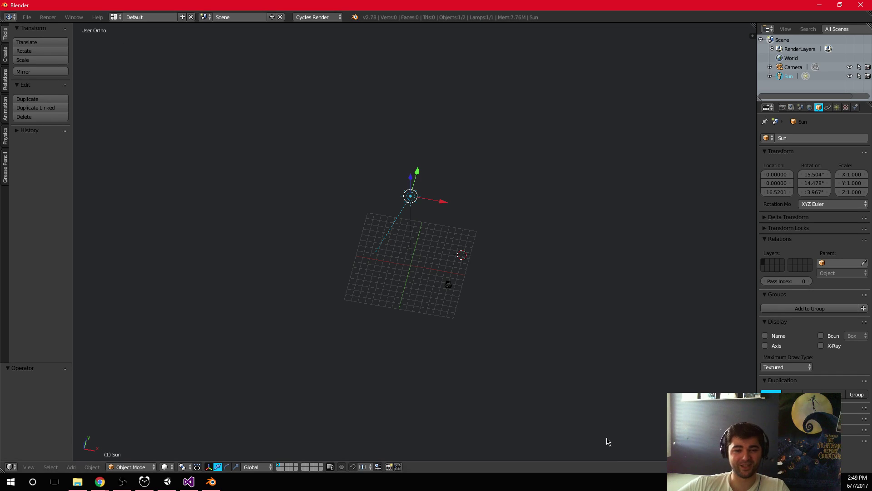
{"action": "middle_click_drag", "start_coordinate": [606, 440], "coordinate": [420, 292]}
{"action": "scroll", "coordinate": [423, 337], "scroll_direction": "up", "scroll_amount": 8}
{"action": "key", "text": "shift+s"}
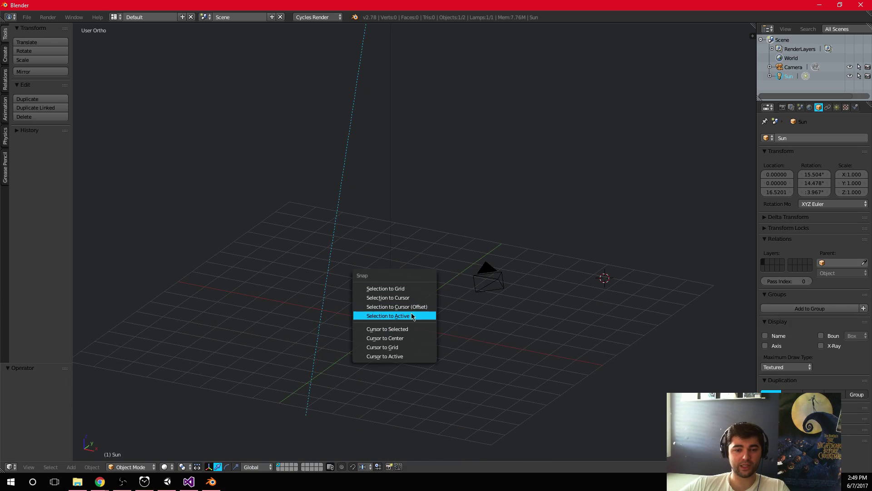
{"action": "left_click", "coordinate": [412, 338]}
{"action": "key", "text": "KP_1"}
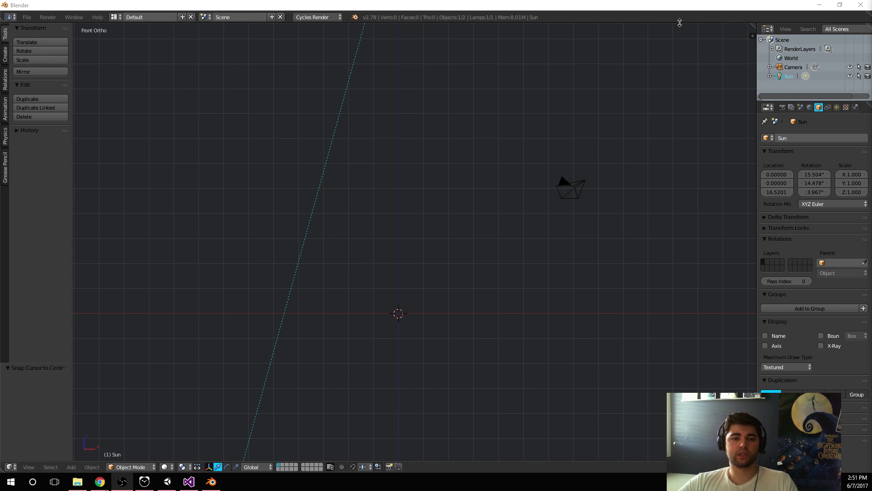
{"action": "scroll", "coordinate": [464, 120], "scroll_direction": "down", "scroll_amount": 2}
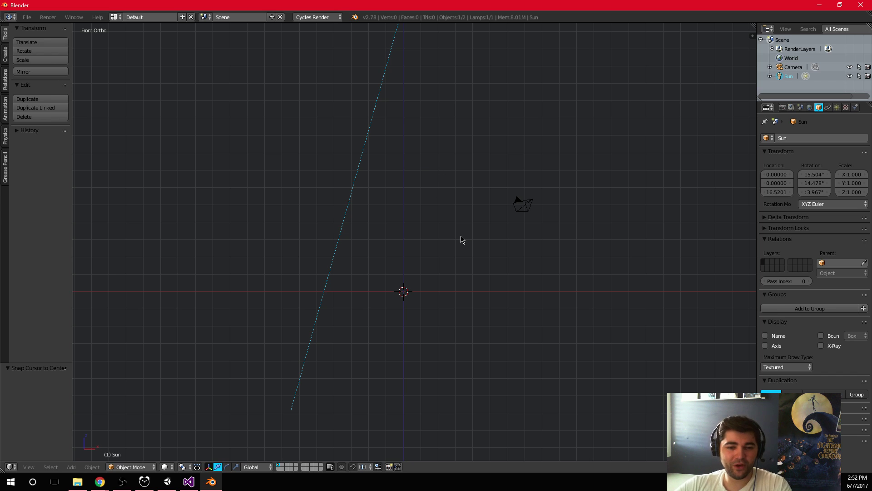
Step: Switch to the Video Plan spreadsheet in Chrome, review the CODED entries from Basic Movement & Camera to Collectables, and return to Blender
{"action": "mouse_move", "coordinate": [100, 481]}
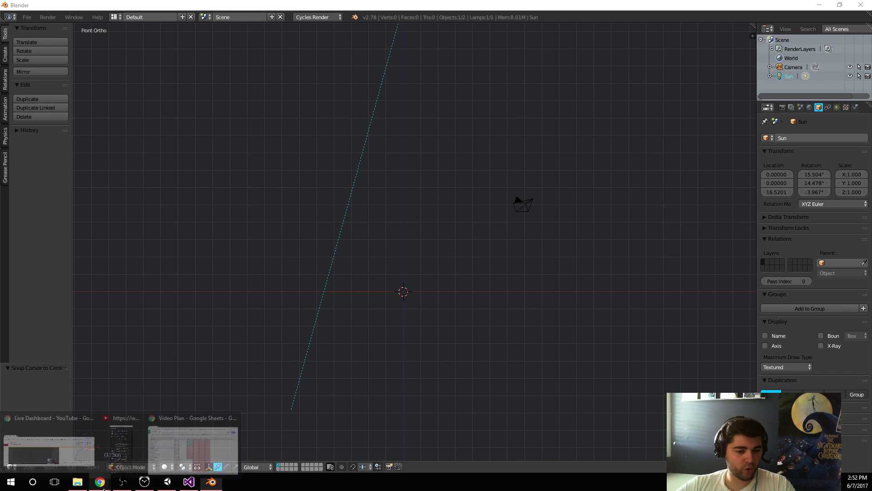
{"action": "left_click", "coordinate": [191, 447]}
{"action": "left_click", "coordinate": [399, 144]}
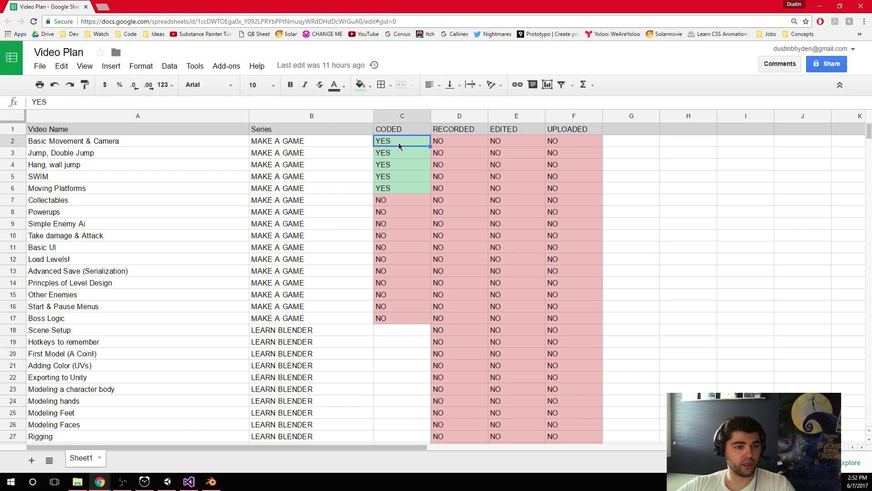
{"action": "key", "text": "Down"}
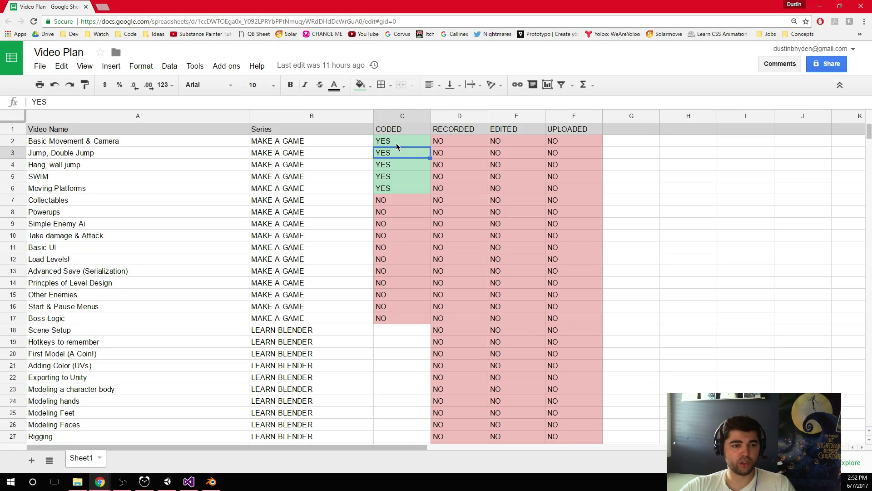
{"action": "key", "text": "Down"}
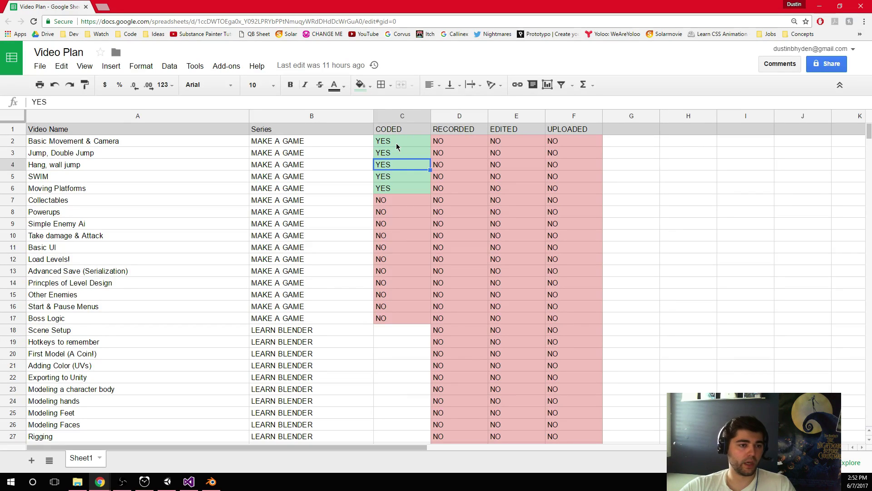
{"action": "key", "text": "Down"}
{"action": "key", "text": "Down"}
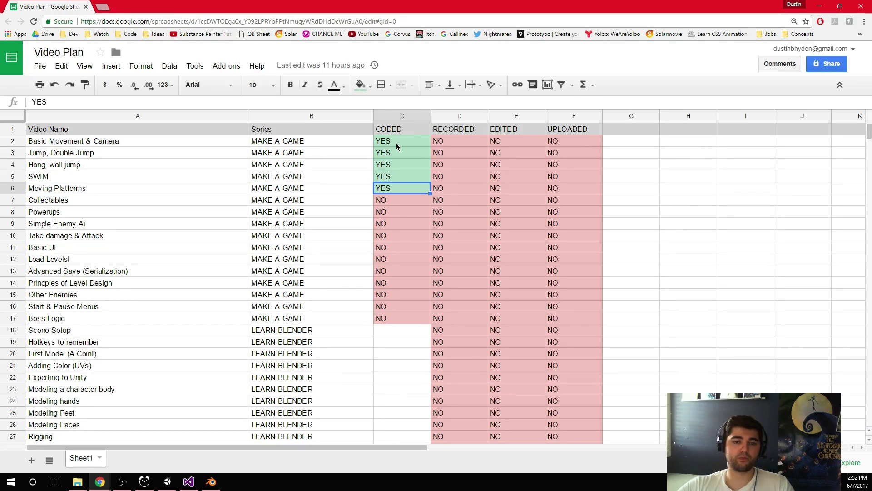
{"action": "key", "text": "Down"}
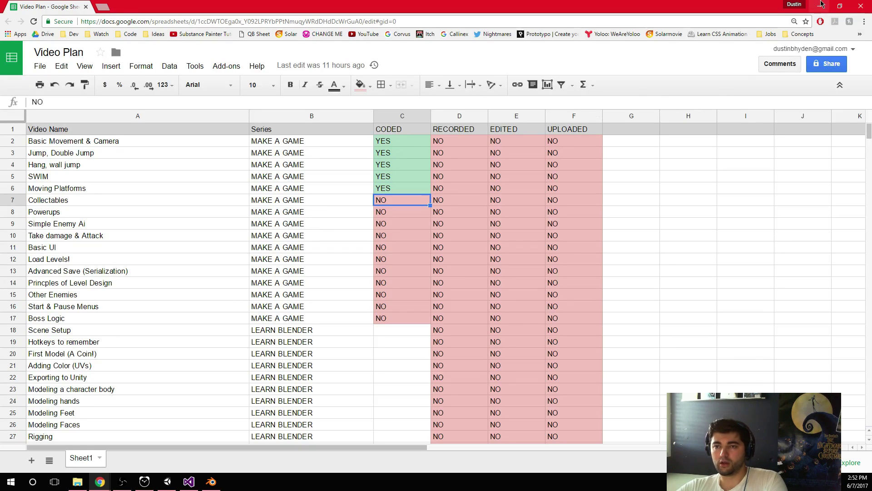
{"action": "left_click", "coordinate": [819, 5]}
{"action": "scroll", "coordinate": [436, 255], "scroll_direction": "up", "scroll_amount": 3}
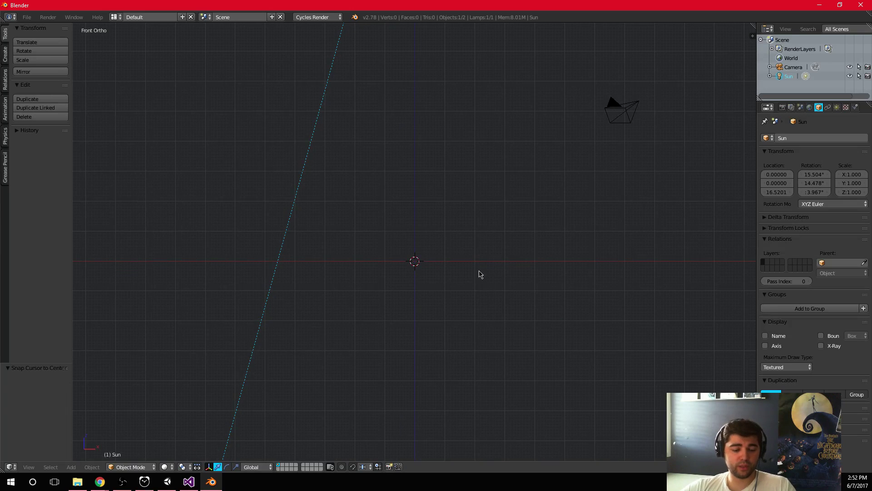
{"action": "key", "text": "shift+a"}
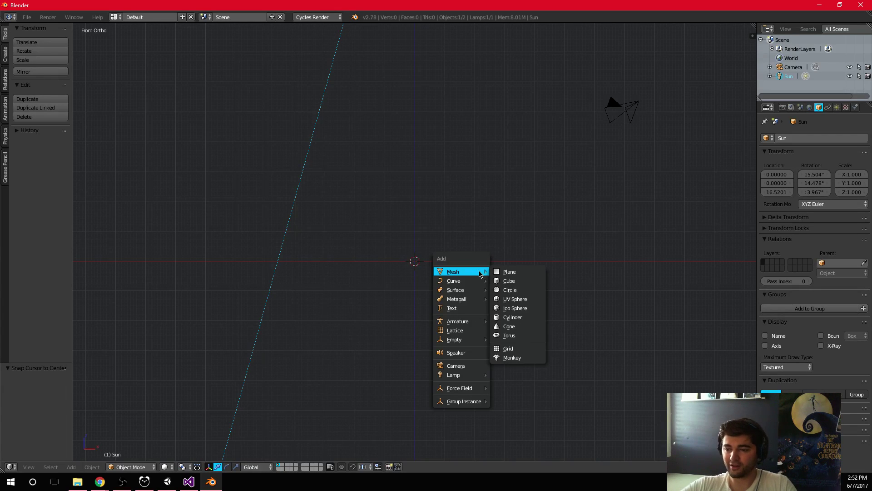
{"action": "key", "text": "Escape"}
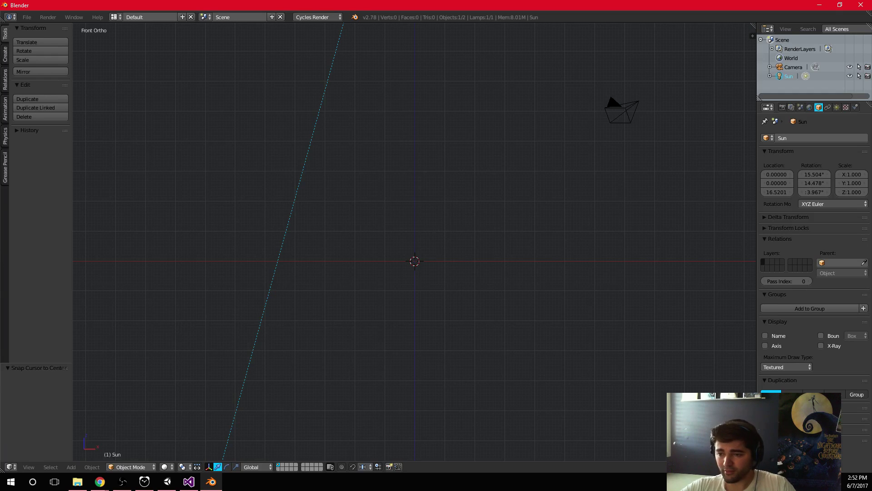
{"action": "key", "text": "alt+Tab"}
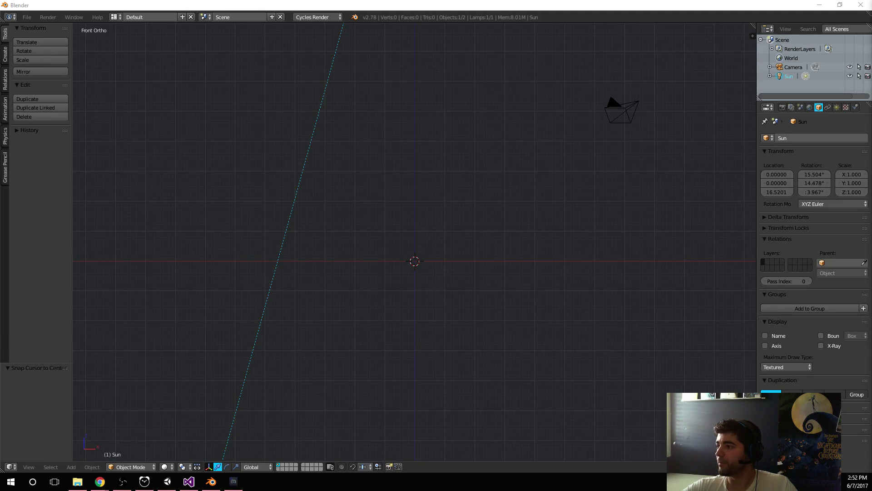
Step: Add a mesh circle at the 3D cursor and enlarge the area showing its Add Circle settings
{"action": "key", "text": "shift+a"}
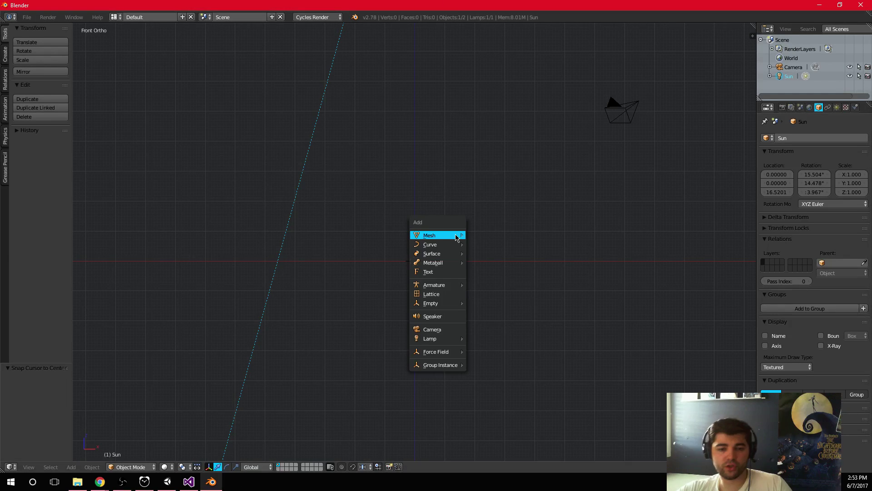
{"action": "mouse_move", "coordinate": [456, 237]}
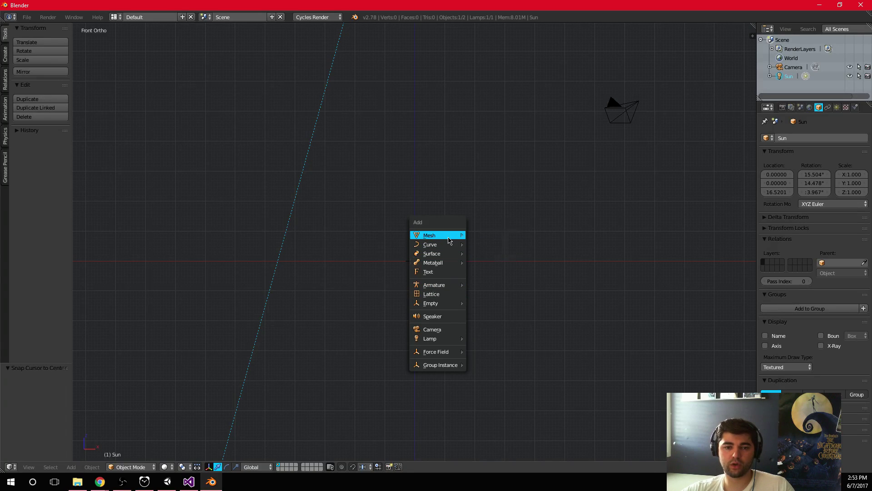
{"action": "left_click", "coordinate": [502, 256]}
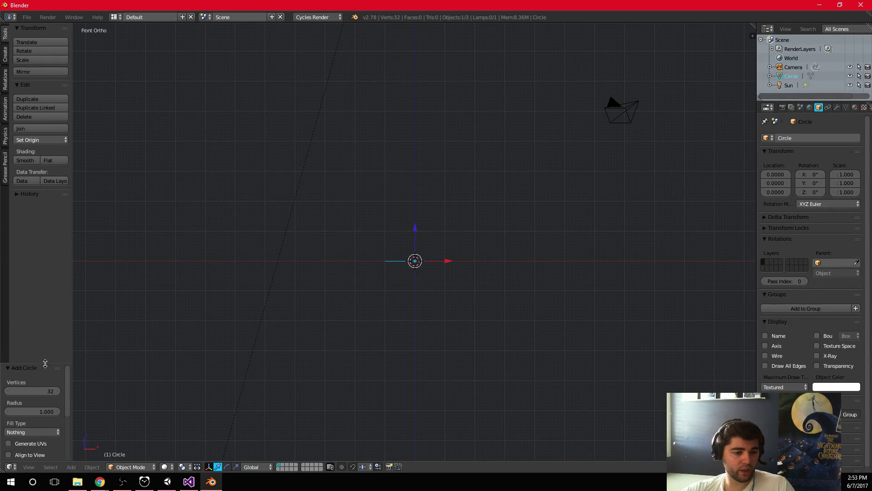
{"action": "left_click_drag", "start_coordinate": [47, 364], "coordinate": [138, 295]}
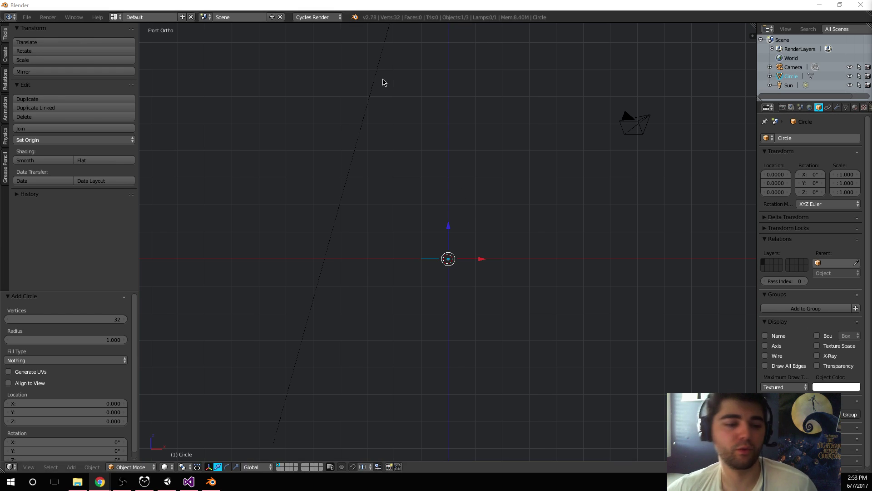
Step: Hide and show the tool shelf twice, leaving it shown
{"action": "left_click", "coordinate": [451, 8]}
{"action": "key", "text": "t"}
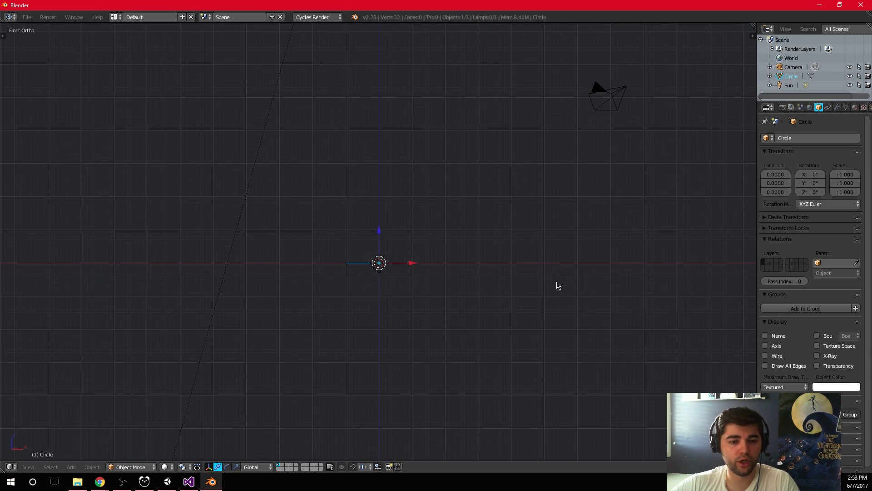
{"action": "key", "text": "t"}
{"action": "key", "text": "t"}
{"action": "key", "text": "t"}
Step: Move the circle about 0.624 along the global X axis and look through the Translate operator's settings
{"action": "scroll", "coordinate": [429, 255], "scroll_direction": "up", "scroll_amount": 5}
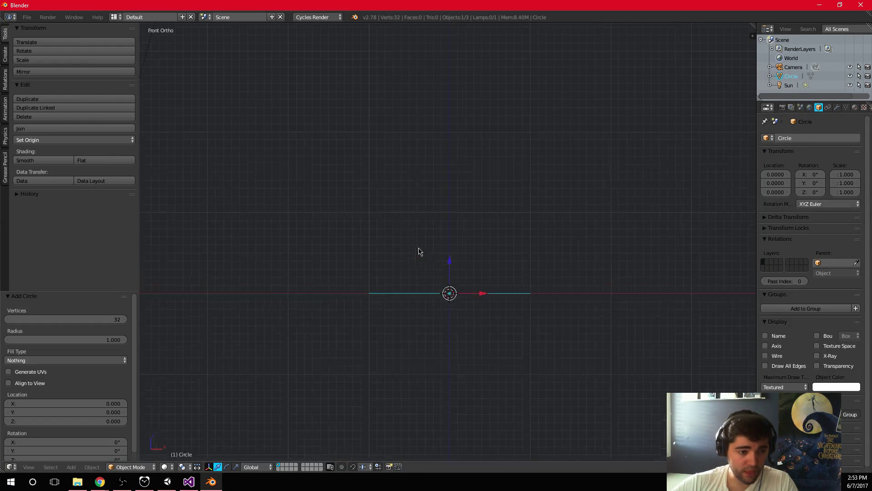
{"action": "middle_click_drag", "start_coordinate": [302, 232], "coordinate": [493, 315]}
{"action": "left_click", "coordinate": [483, 316]}
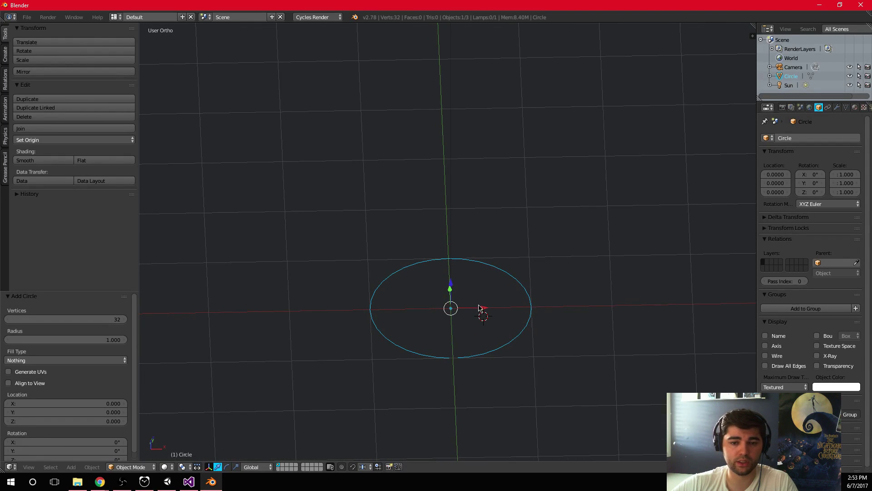
{"action": "key", "text": "g"}
{"action": "key", "text": "x"}
{"action": "left_click", "coordinate": [509, 313]}
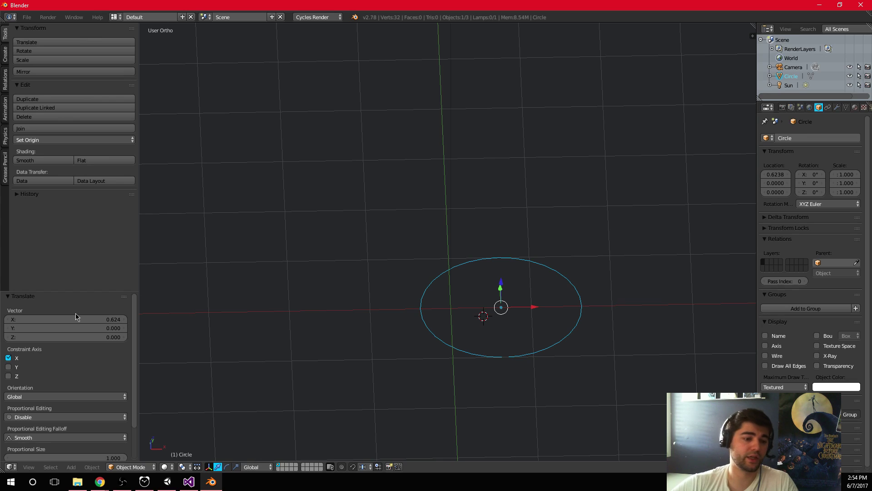
{"action": "scroll", "coordinate": [76, 312], "scroll_direction": "down", "scroll_amount": 2}
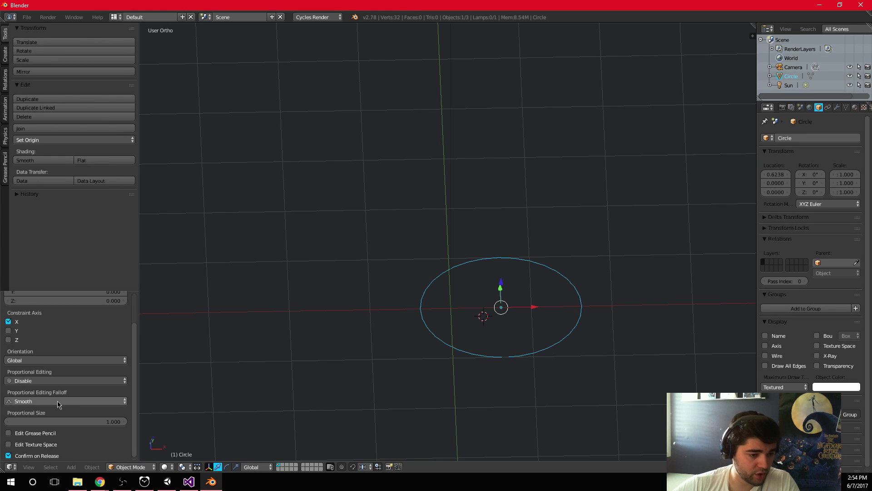
{"action": "scroll", "coordinate": [77, 384], "scroll_direction": "up", "scroll_amount": 2}
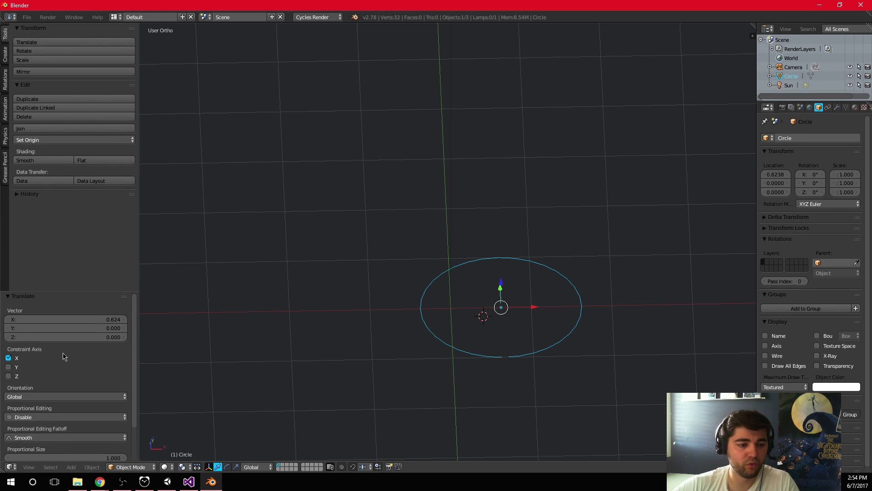
Step: Delete the offset circle and snap the 3D cursor to the center of the scene
{"action": "key", "text": "x"}
{"action": "left_click", "coordinate": [431, 337]}
{"action": "key", "text": "shift+a"}
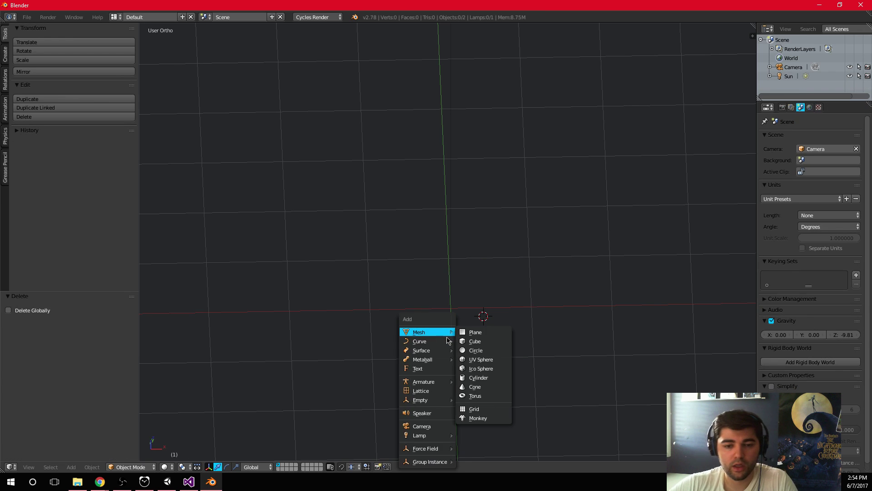
{"action": "key", "text": "shift+s"}
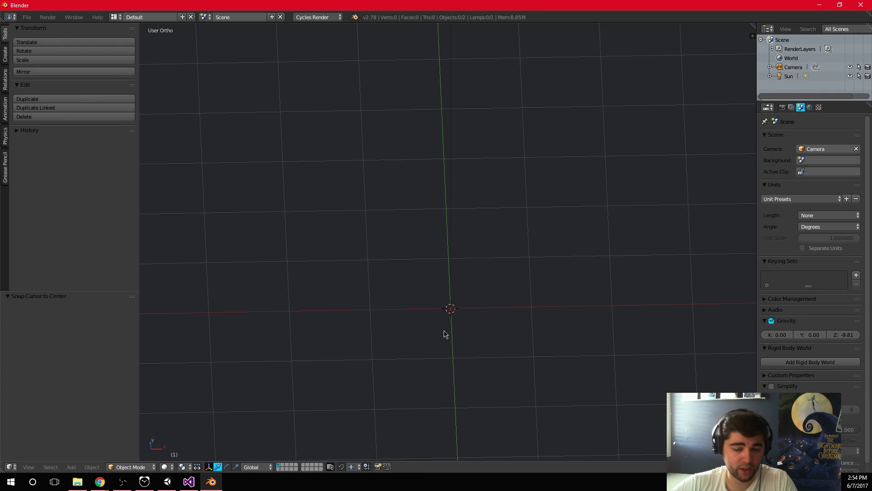
Step: Start the Screencast Keys display for the 3D view and hide the view's properties region again
{"action": "middle_click_drag", "start_coordinate": [461, 321], "coordinate": [469, 300]}
{"action": "key", "text": "n"}
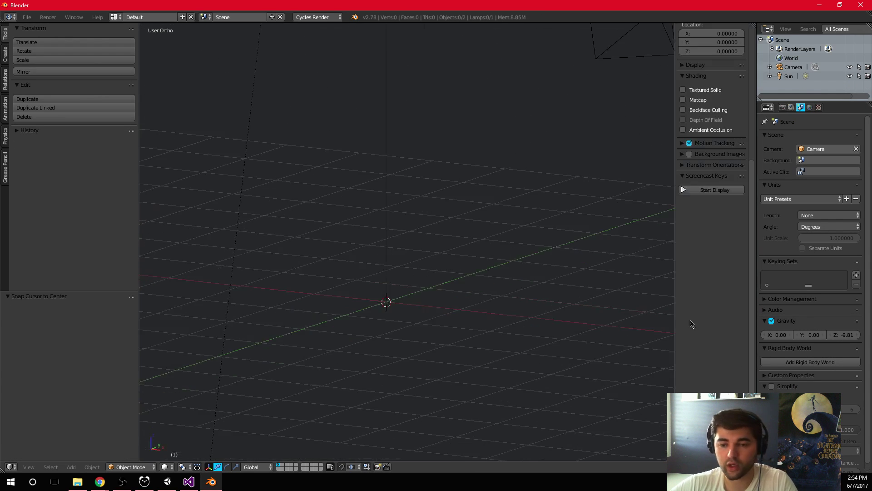
{"action": "left_click", "coordinate": [722, 190]}
{"action": "key", "text": "n"}
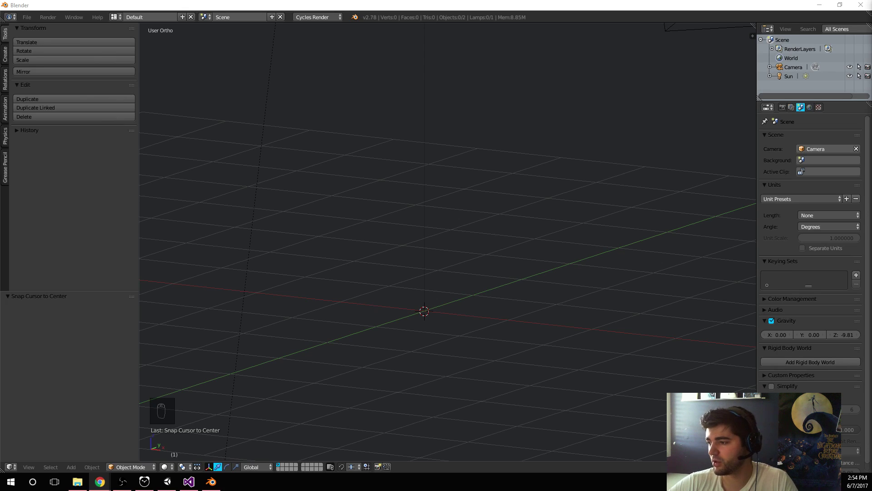
Step: Place the 3D cursor in the empty space above the grid and snap it back to the center
{"action": "left_click", "coordinate": [459, 66]}
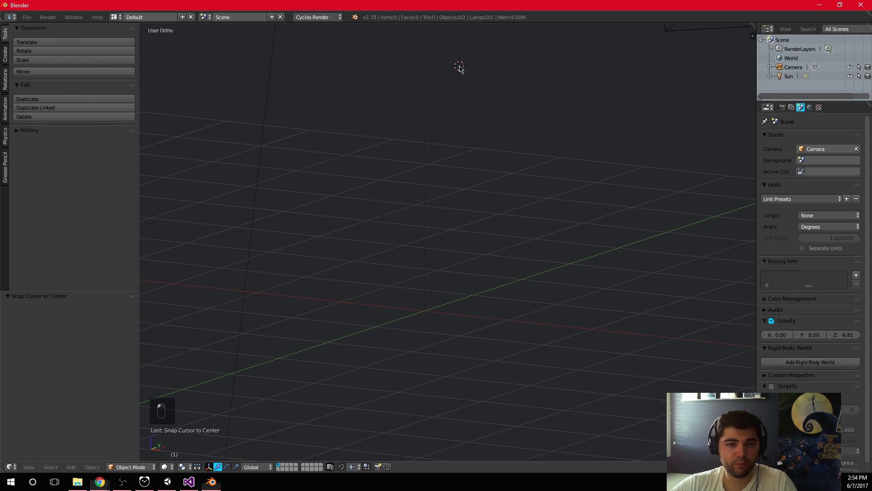
{"action": "key", "text": "shift+s"}
{"action": "left_click", "coordinate": [446, 268]}
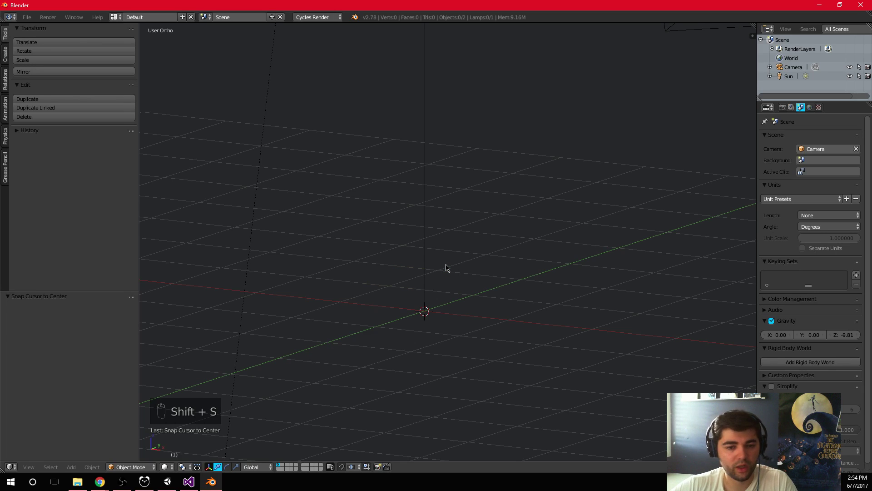
Step: Add a mesh circle at the 3D cursor and set its vertex count to 12
{"action": "key", "text": "shift+a"}
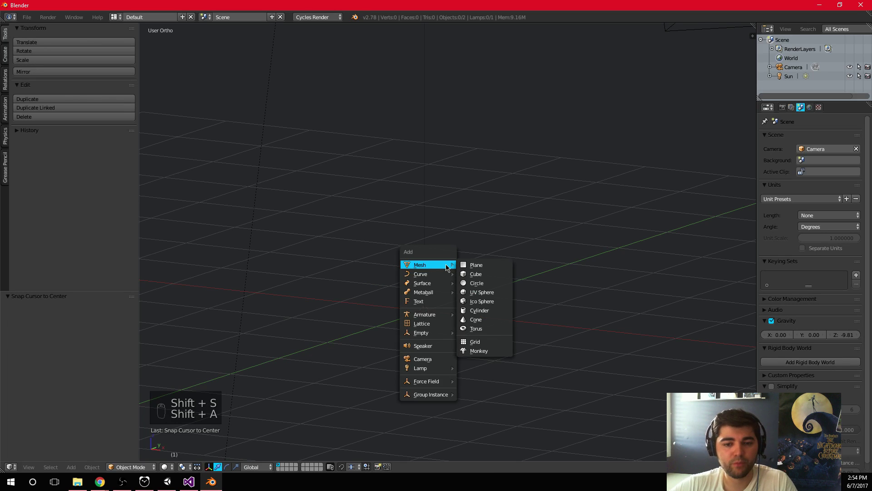
{"action": "left_click", "coordinate": [476, 283]}
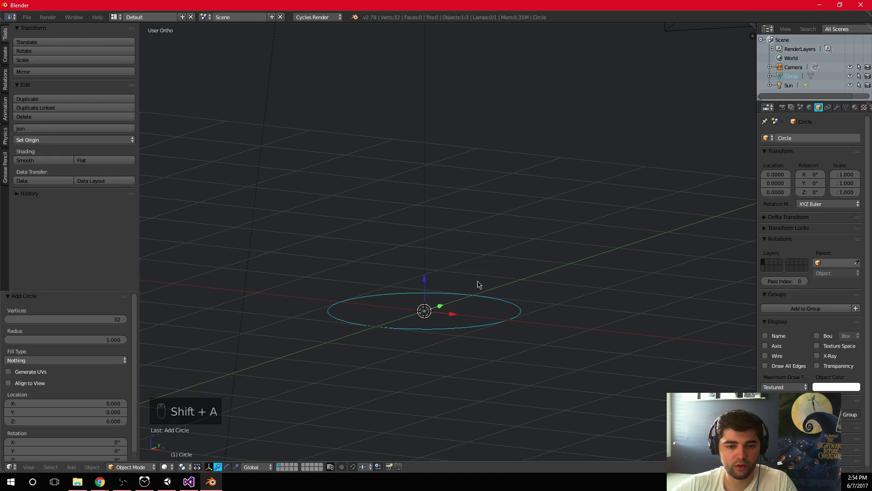
{"action": "left_click", "coordinate": [93, 320]}
{"action": "type", "text": "12"}
{"action": "key", "text": "Return"}
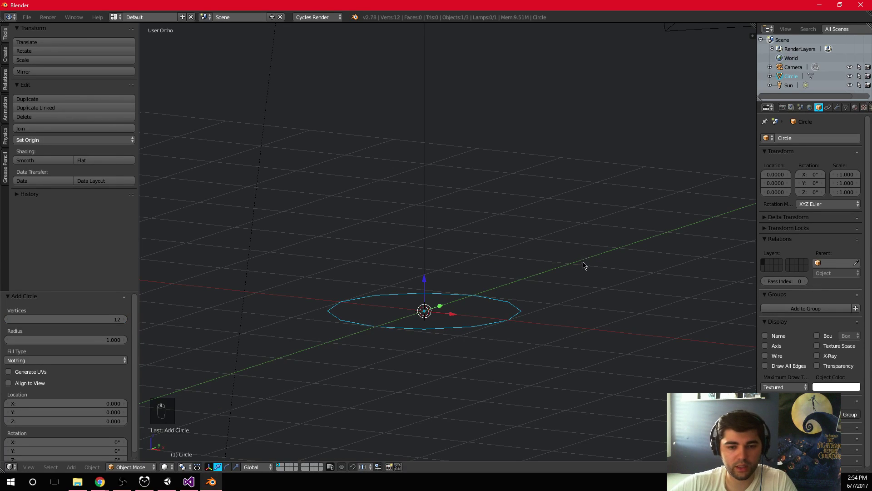
Step: Switch the circle to Edit Mode and select individual vertices along its outline
{"action": "middle_click_drag", "start_coordinate": [582, 263], "coordinate": [453, 316]}
{"action": "scroll", "coordinate": [482, 331], "scroll_direction": "down", "scroll_amount": 4}
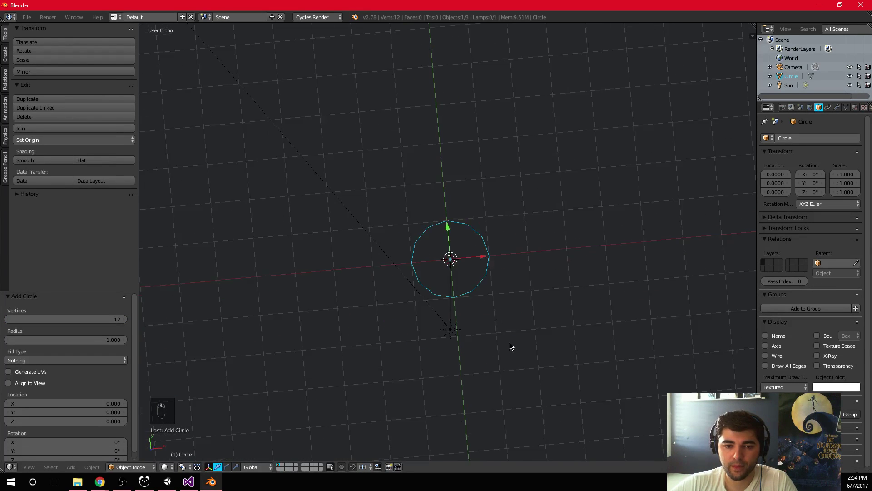
{"action": "middle_click_drag", "start_coordinate": [510, 347], "coordinate": [432, 303]}
{"action": "scroll", "coordinate": [432, 318], "scroll_direction": "up", "scroll_amount": 3}
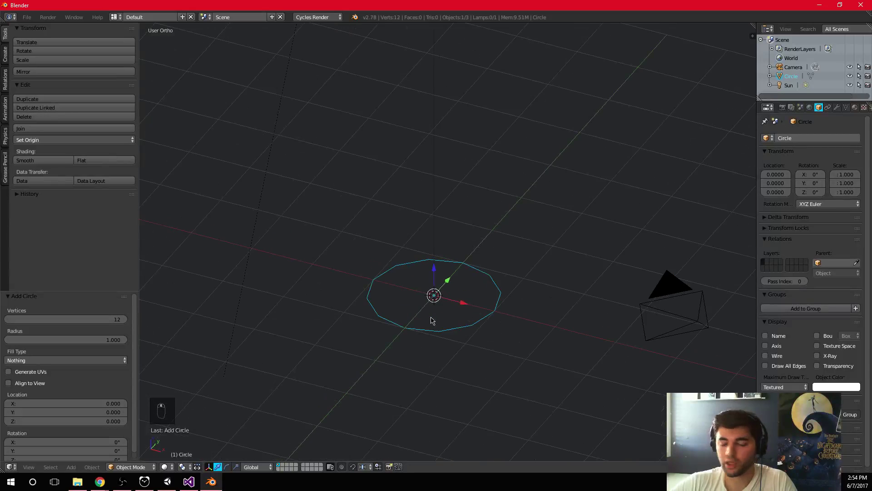
{"action": "key", "text": "KP_3"}
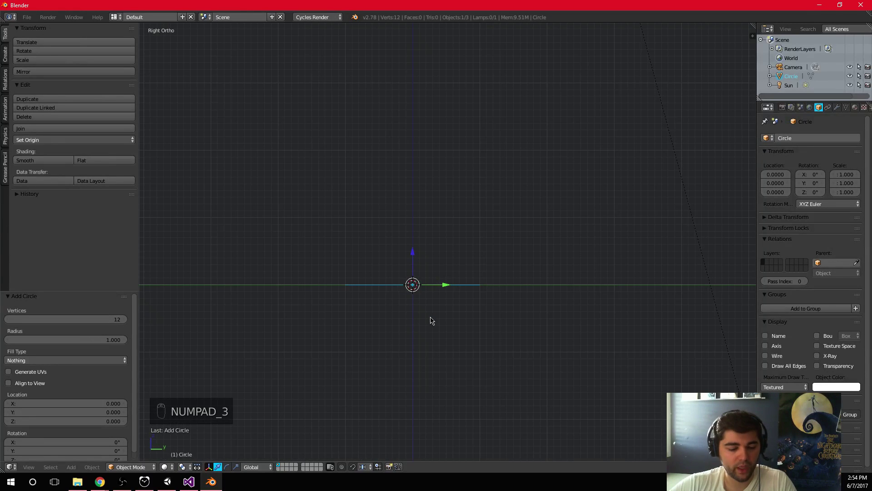
{"action": "key", "text": "Tab"}
{"action": "middle_click_drag", "start_coordinate": [430, 315], "coordinate": [366, 327]}
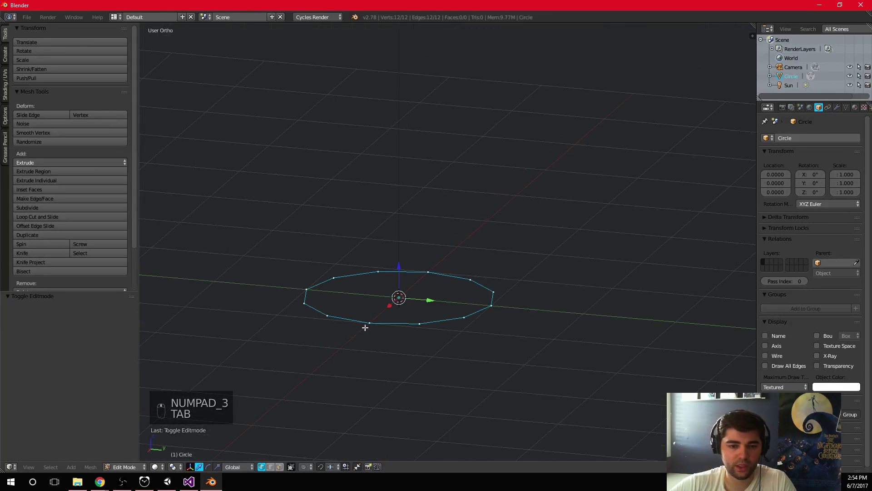
{"action": "right_click", "coordinate": [369, 323]}
{"action": "right_click", "coordinate": [304, 303]}
{"action": "right_click", "coordinate": [334, 278]}
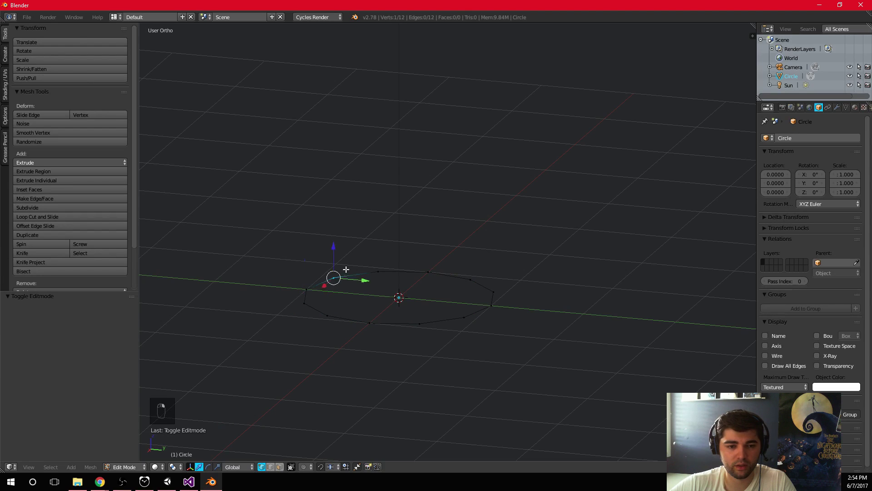
Step: Select all of the circle's vertices and rotate them 90 degrees in the right side view so the circle stands upright
{"action": "key", "text": "a"}
{"action": "key", "text": "a"}
{"action": "key", "text": "KP_3"}
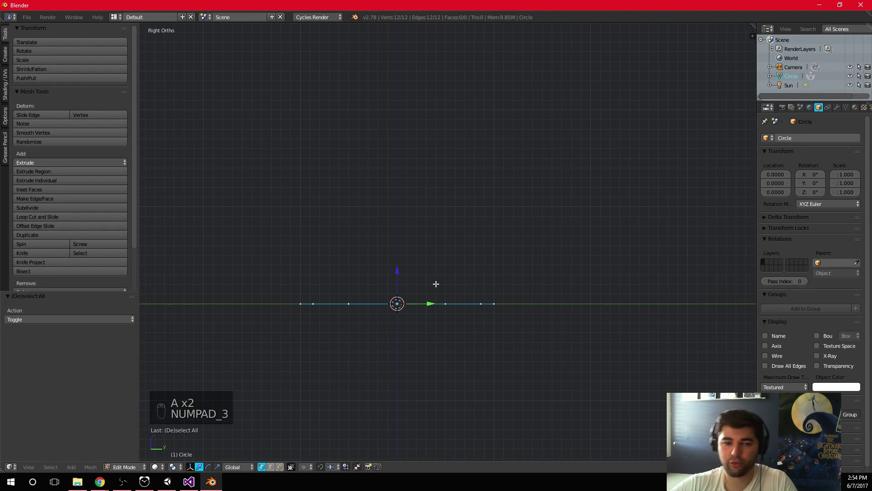
{"action": "scroll", "coordinate": [459, 295], "scroll_direction": "up", "scroll_amount": 2}
{"action": "type", "text": "r"}
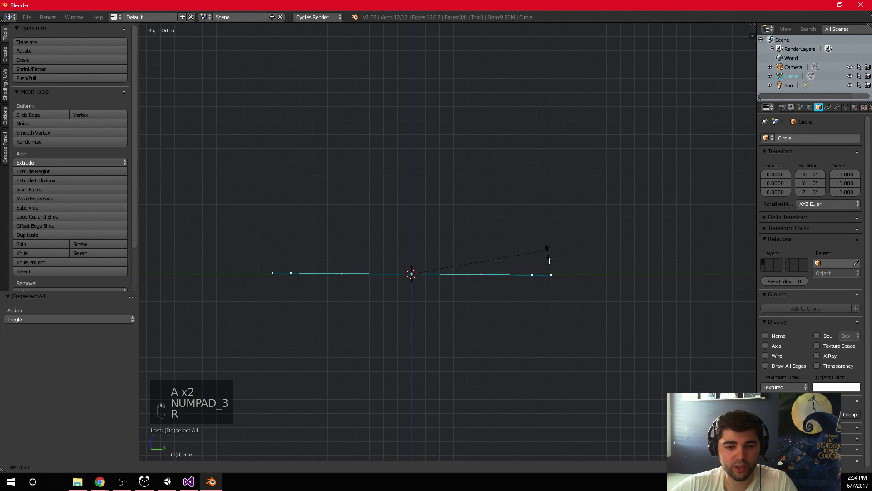
{"action": "type", "text": "90"}
{"action": "key", "text": "Return"}
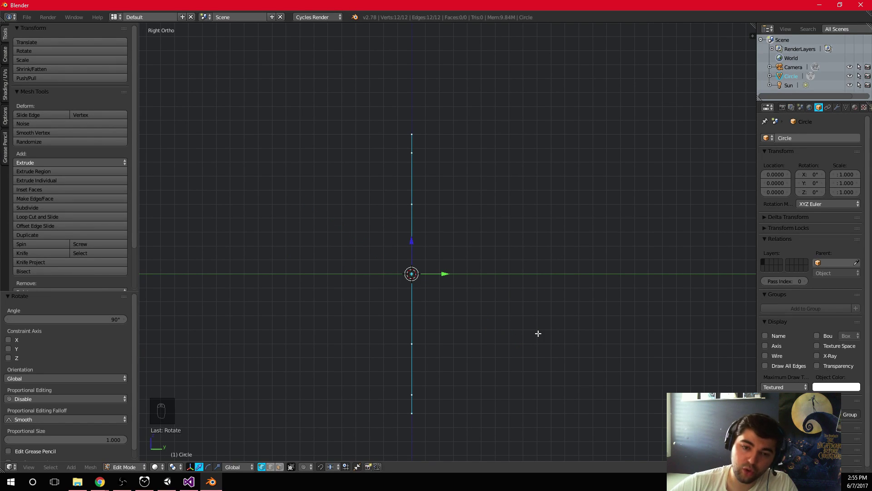
Step: Extrude the upright circle's outline in place and scale the new loop to 0.8 to form a flat ring
{"action": "scroll", "coordinate": [527, 295], "scroll_direction": "down", "scroll_amount": 4}
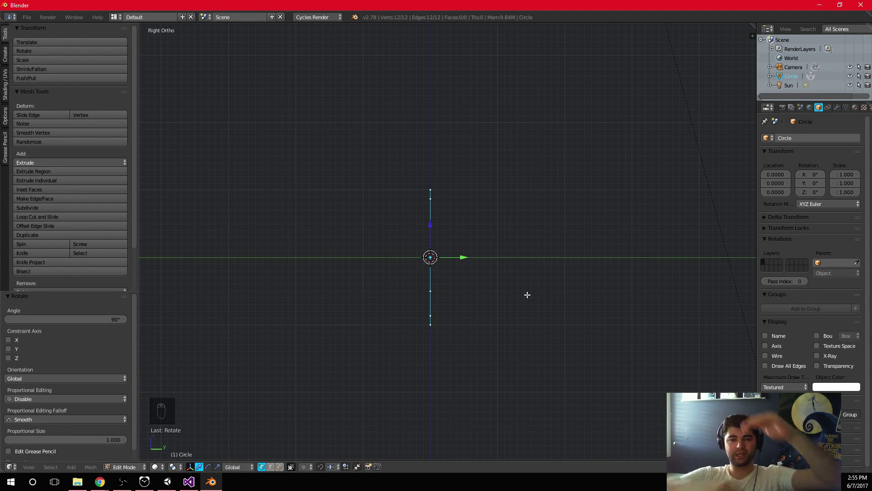
{"action": "key", "text": "KP_1"}
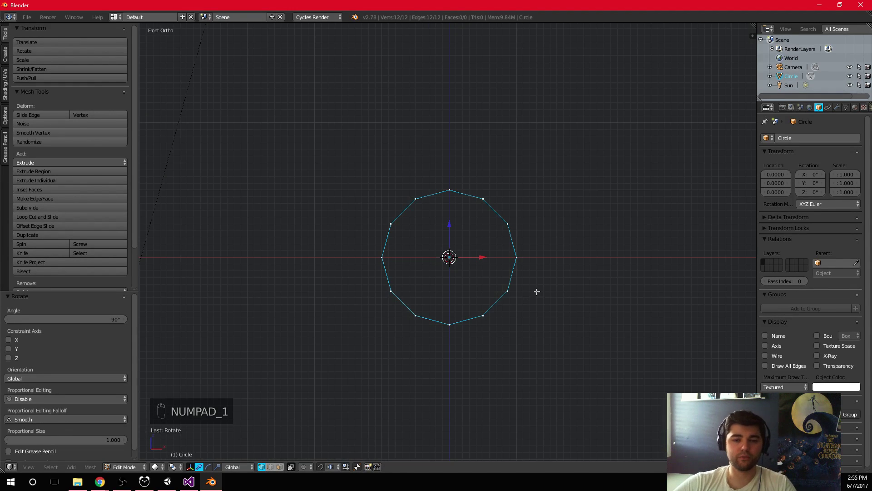
{"action": "scroll", "coordinate": [537, 291], "scroll_direction": "up", "scroll_amount": 1}
{"action": "middle_click_drag", "start_coordinate": [575, 260], "coordinate": [559, 247], "text": "shift"}
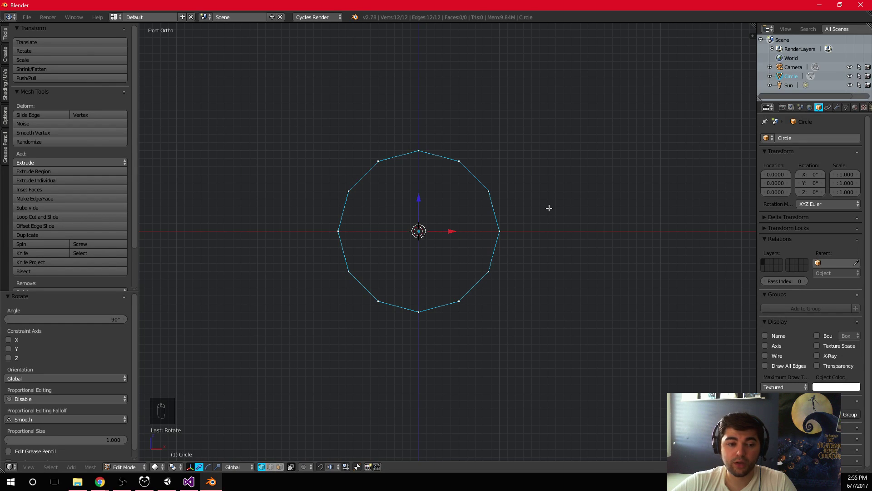
{"action": "scroll", "coordinate": [549, 208], "scroll_direction": "up", "scroll_amount": 2}
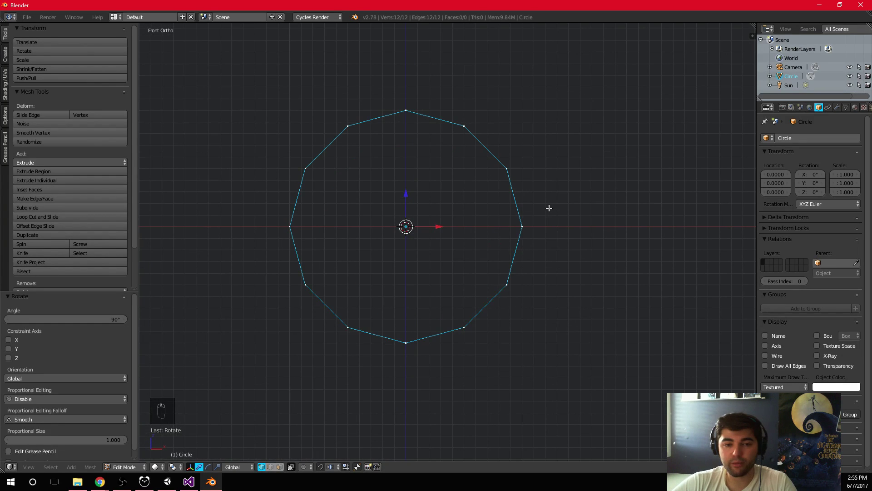
{"action": "key", "text": "e"}
{"action": "right_click", "coordinate": [550, 208]}
{"action": "key", "text": "s"}
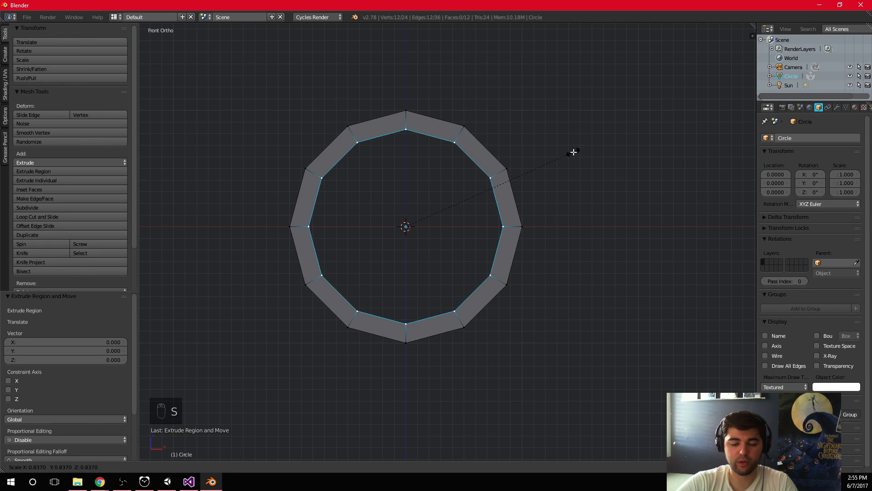
{"action": "type", "text": ".8"}
{"action": "key", "text": "Return"}
Step: Fill the inner loop with a single face and deselect everything
{"action": "middle_click_drag", "start_coordinate": [571, 200], "coordinate": [554, 212]}
{"action": "key", "text": "f"}
{"action": "key", "text": "a"}
Step: Select only the 12 rim faces around the central face, using face selection
{"action": "middle_click_drag", "start_coordinate": [459, 154], "coordinate": [477, 138]}
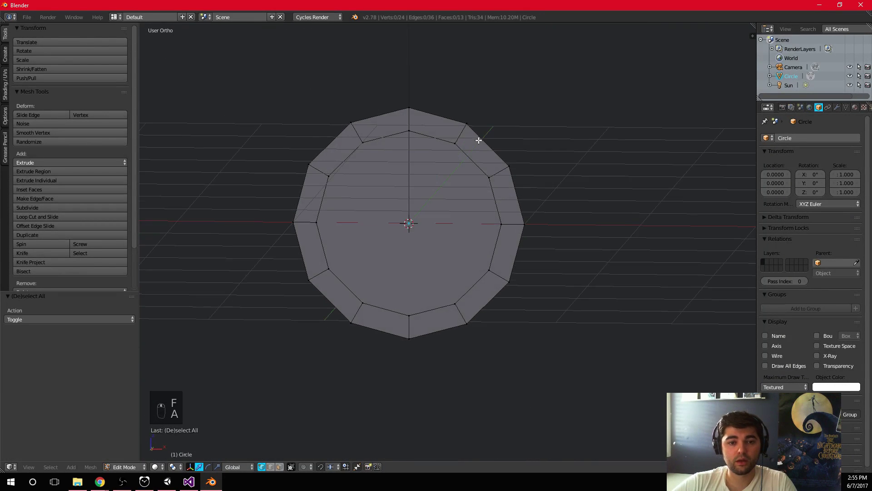
{"action": "key", "text": "a"}
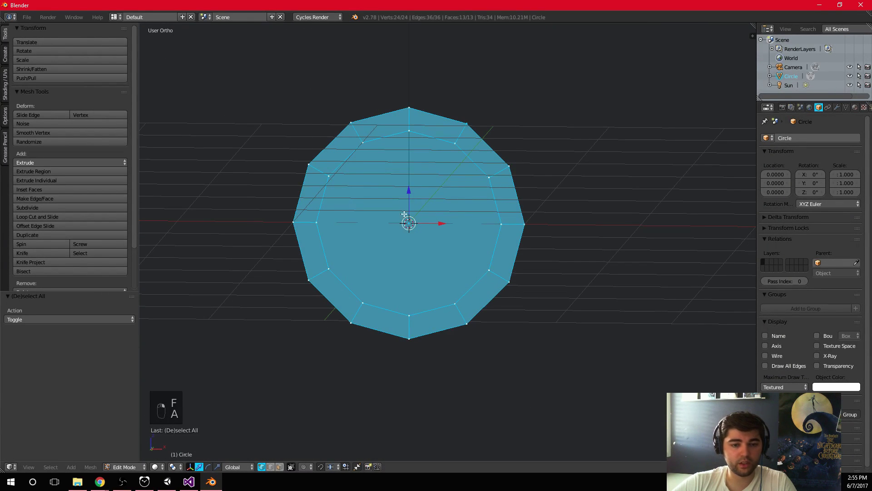
{"action": "key", "text": "a"}
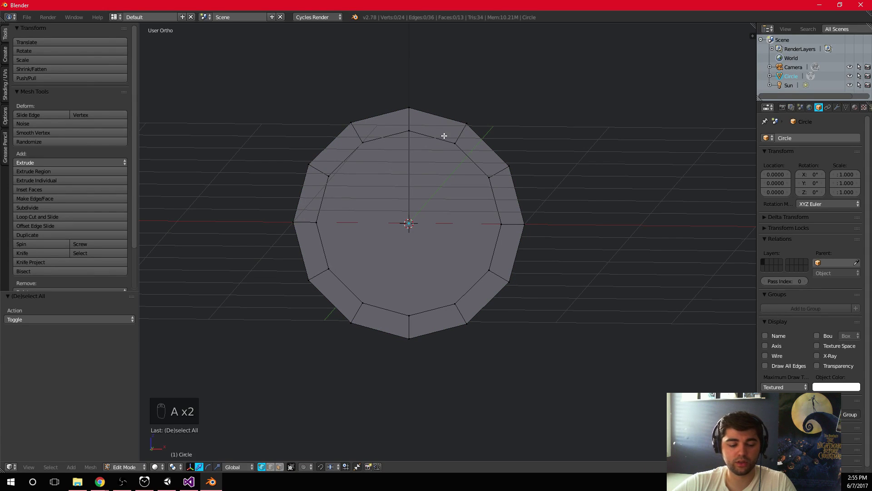
{"action": "right_click", "coordinate": [435, 136], "text": "alt"}
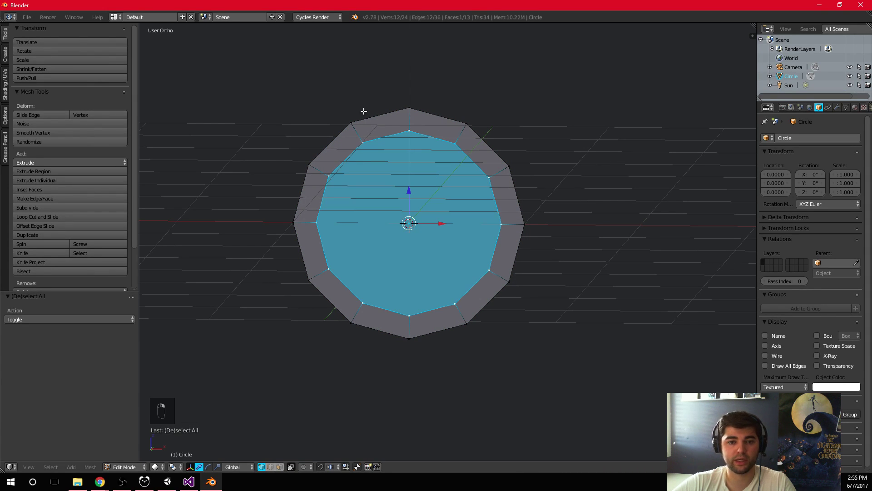
{"action": "right_click", "coordinate": [452, 113], "text": "alt+shift"}
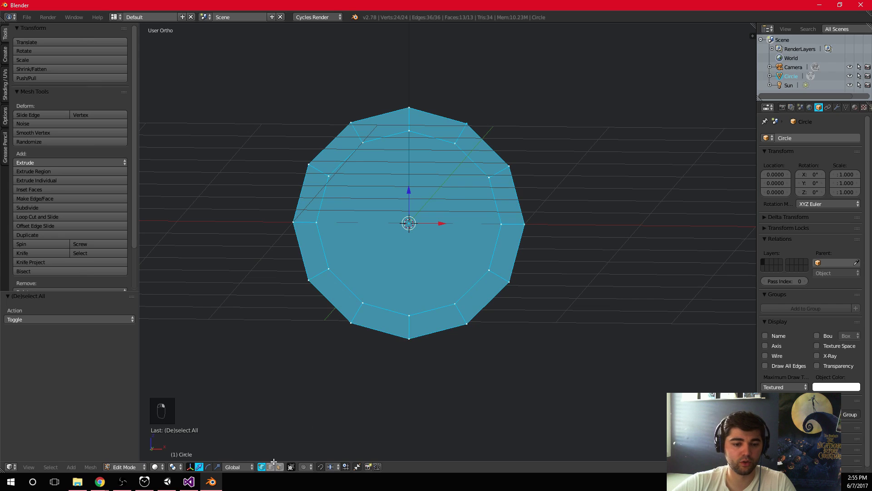
{"action": "right_click", "coordinate": [409, 223], "text": "shift"}
{"action": "scroll", "coordinate": [436, 273], "scroll_direction": "down", "scroll_amount": 2}
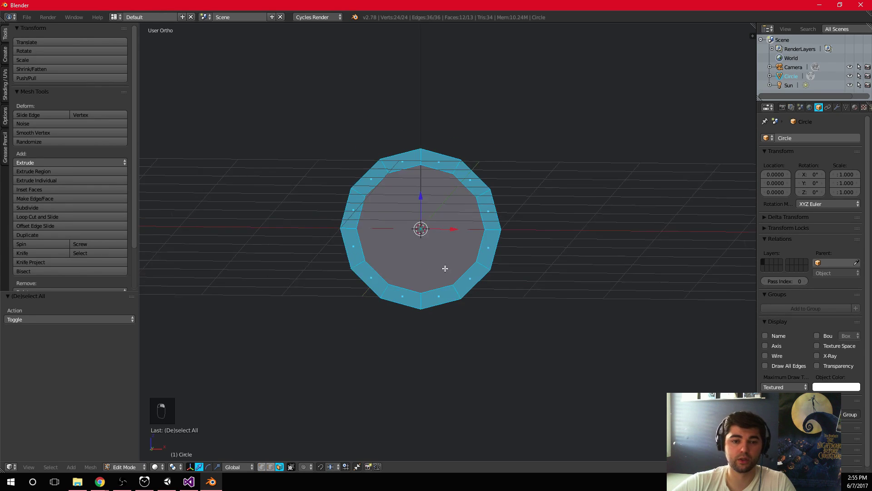
Step: Extrude the selected rim faces outward to raise the coin's border and return to Object Mode
{"action": "middle_click_drag", "start_coordinate": [443, 268], "coordinate": [500, 142]}
{"action": "middle_click_drag", "start_coordinate": [462, 271], "coordinate": [504, 231]}
{"action": "key", "text": "e"}
{"action": "left_click", "coordinate": [496, 210]}
{"action": "key", "text": "Tab"}
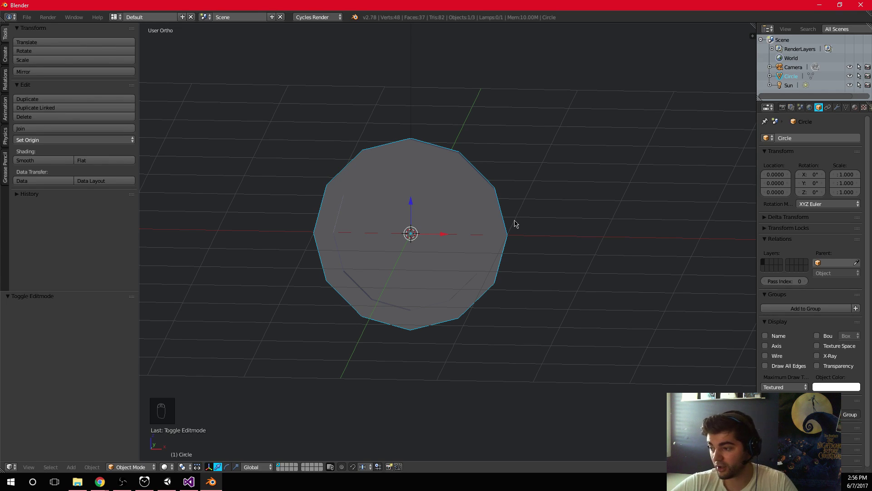
Step: Apply Shade Smooth to all faces of the coin mesh in Edit Mode and return to Object Mode
{"action": "middle_click_drag", "start_coordinate": [423, 224], "coordinate": [423, 262]}
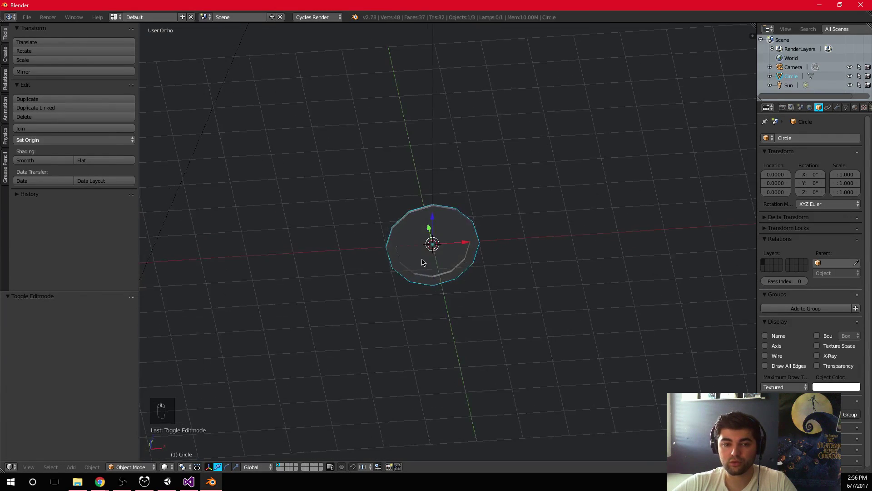
{"action": "scroll", "coordinate": [422, 262], "scroll_direction": "up", "scroll_amount": 5}
{"action": "key", "text": "Tab"}
{"action": "key", "text": "a"}
{"action": "key", "text": "a"}
{"action": "key", "text": "a"}
{"action": "key", "text": "a"}
{"action": "key", "text": "space"}
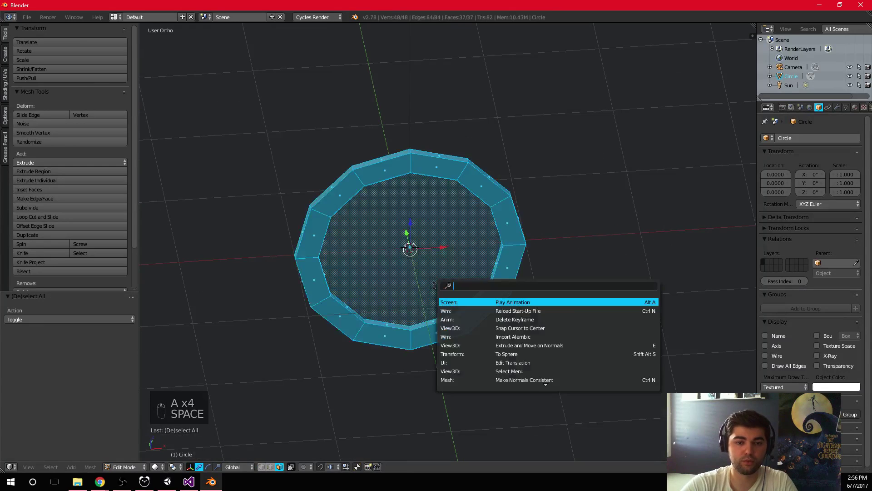
{"action": "type", "text": "shade"}
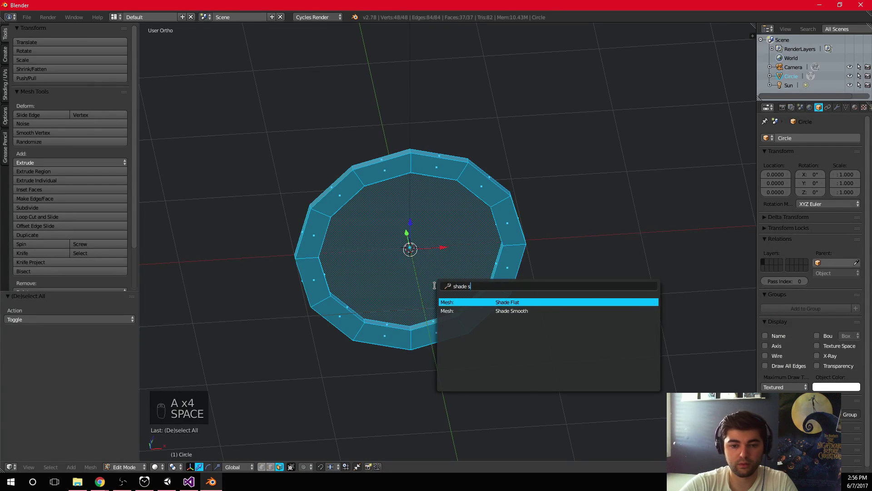
{"action": "type", "text": " s"}
{"action": "key", "text": "Down"}
{"action": "key", "text": "Return"}
{"action": "key", "text": "Tab"}
Step: Delete the coin object and add a new 12-vertex mesh circle at the center in its place
{"action": "scroll", "coordinate": [435, 285], "scroll_direction": "down", "scroll_amount": 3}
{"action": "mouse_move", "coordinate": [469, 321]}
{"action": "middle_mouse_down"}
{"action": "mouse_move", "coordinate": [432, 249]}
{"action": "mouse_move", "coordinate": [426, 294]}
{"action": "mouse_move", "coordinate": [381, 294]}
{"action": "mouse_move", "coordinate": [390, 217]}
{"action": "mouse_move", "coordinate": [477, 217]}
{"action": "mouse_move", "coordinate": [463, 226]}
{"action": "mouse_move", "coordinate": [473, 212]}
{"action": "middle_mouse_up"}
{"action": "key", "text": "Tab"}
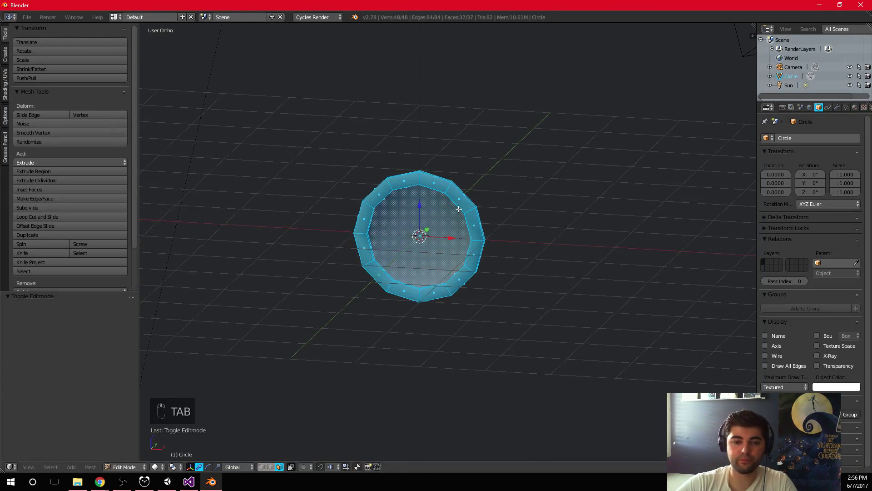
{"action": "key", "text": "KP_1"}
{"action": "key", "text": "Tab"}
{"action": "key", "text": "Delete"}
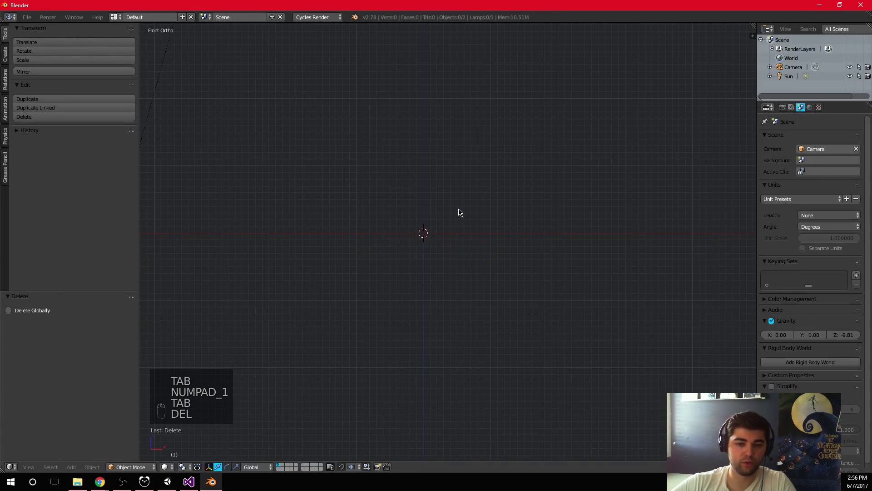
{"action": "key", "text": "shift+a"}
{"action": "left_click", "coordinate": [486, 225]}
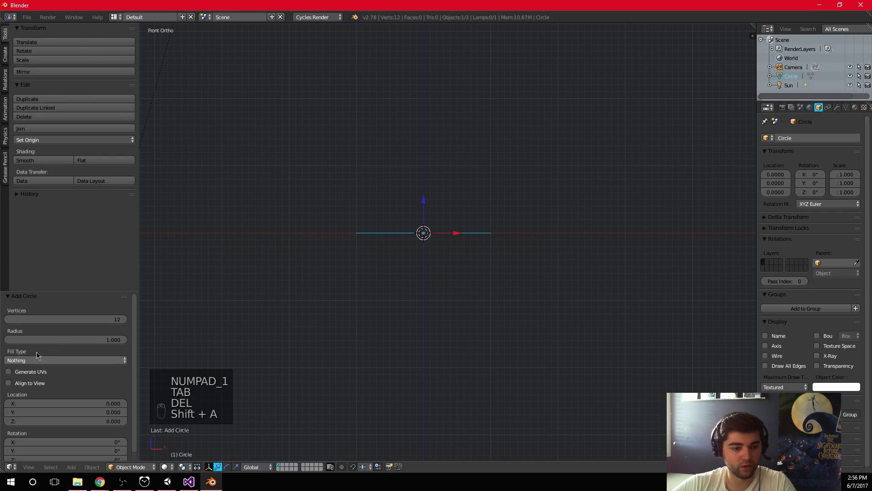
Step: Set the new circle's vertex count to 32 and enter Edit Mode
{"action": "left_click", "coordinate": [93, 320]}
{"action": "type", "text": "32"}
{"action": "key", "text": "Return"}
{"action": "scroll", "coordinate": [379, 152], "scroll_direction": "up", "scroll_amount": 3}
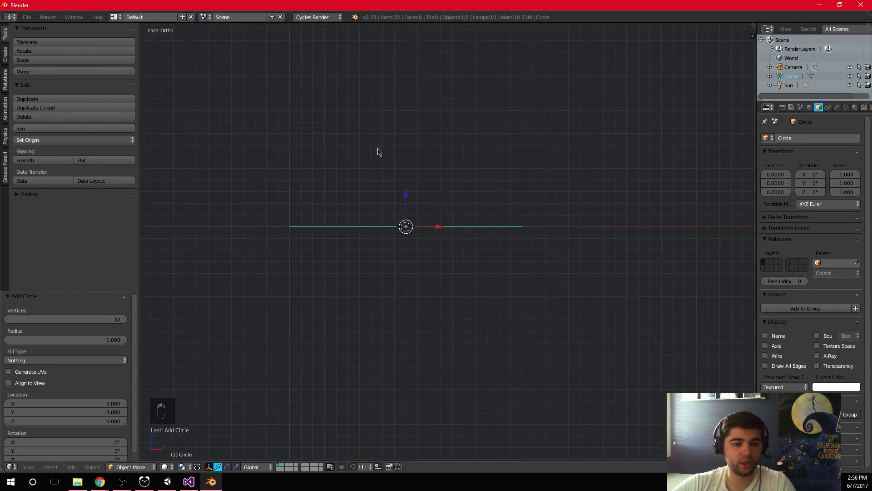
{"action": "middle_click_drag", "start_coordinate": [378, 152], "coordinate": [528, 243]}
{"action": "key", "text": "Tab"}
Step: Try to fill the whole circle with a single face
{"action": "key", "text": "f"}
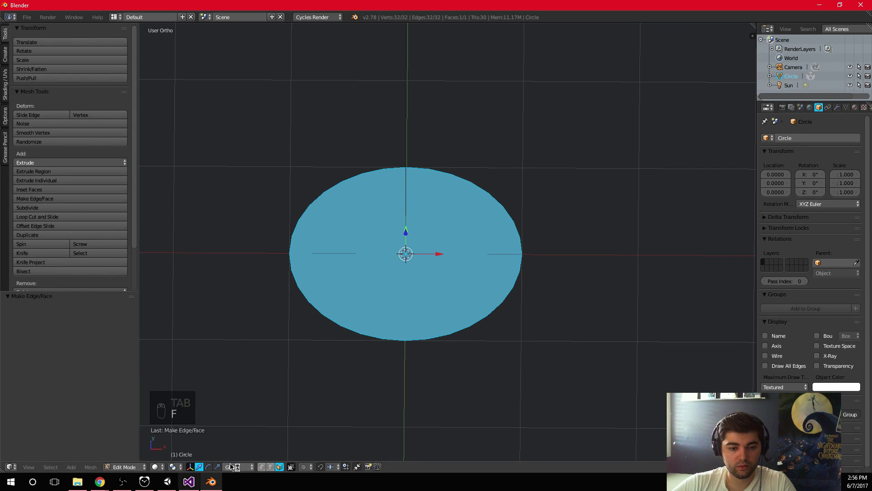
{"action": "left_click", "coordinate": [261, 467]}
{"action": "key", "text": "ctrl+z"}
{"action": "key", "text": "ctrl+z"}
{"action": "key", "text": "ctrl+z"}
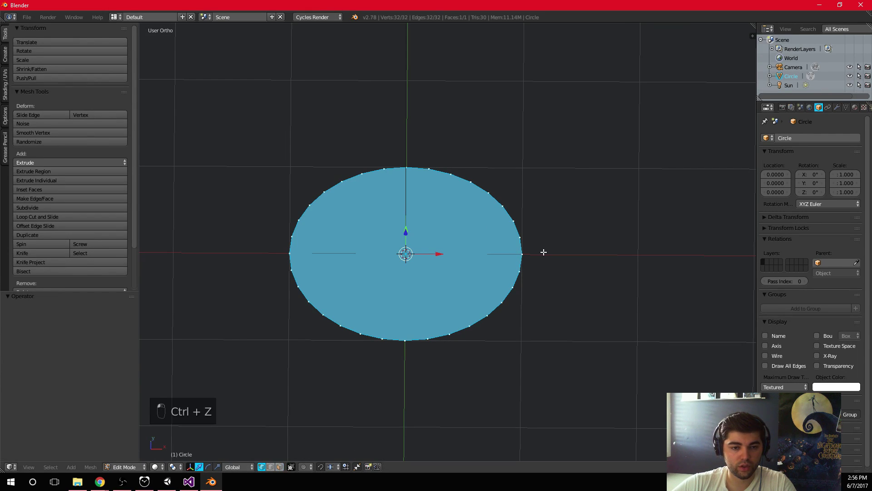
{"action": "key", "text": "ctrl+z"}
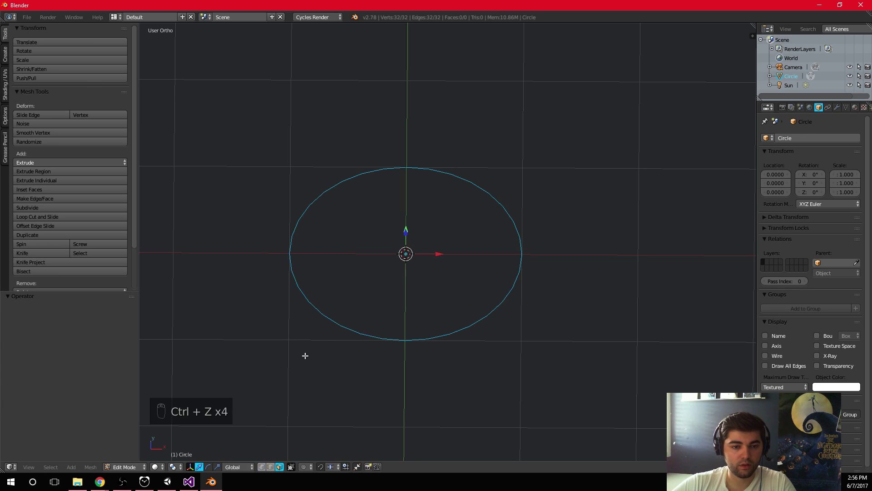
Step: With vertex selection active, extrude the circle and scale the new loop outward by about 1.142 to form a flat ring
{"action": "left_click", "coordinate": [262, 467]}
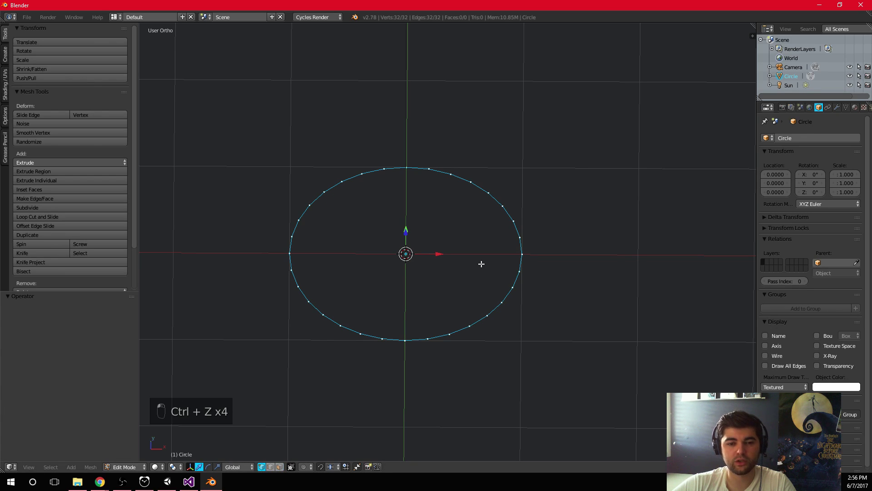
{"action": "key", "text": "e"}
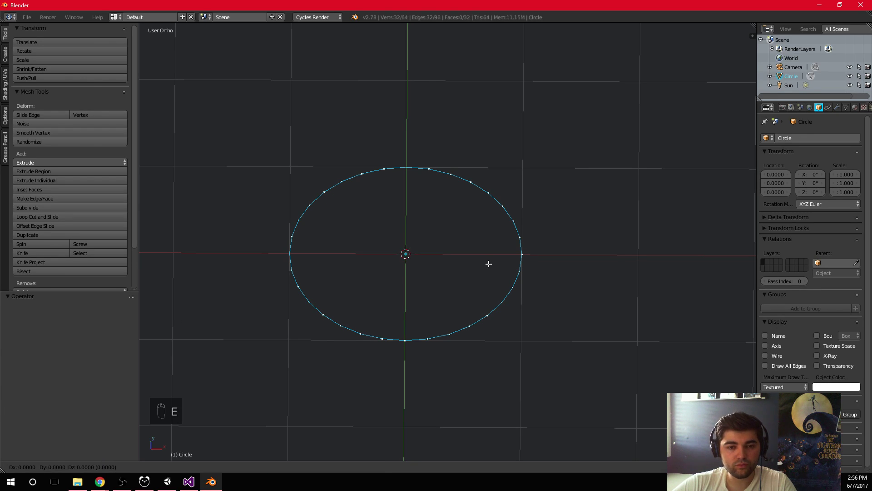
{"action": "key", "text": "s"}
{"action": "left_click", "coordinate": [557, 270]}
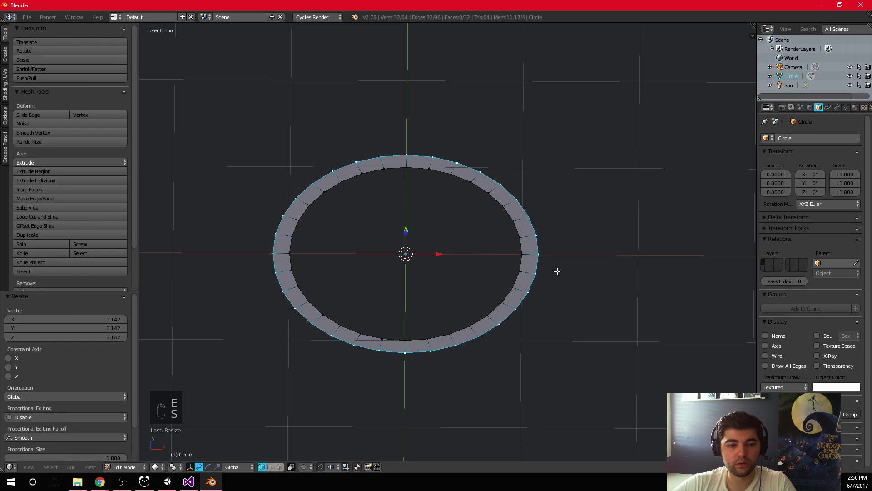
Step: Select the ring's inner edge loop and fill it with a face
{"action": "key", "text": "a"}
{"action": "right_click", "coordinate": [340, 197], "text": "alt"}
{"action": "key", "text": "f"}
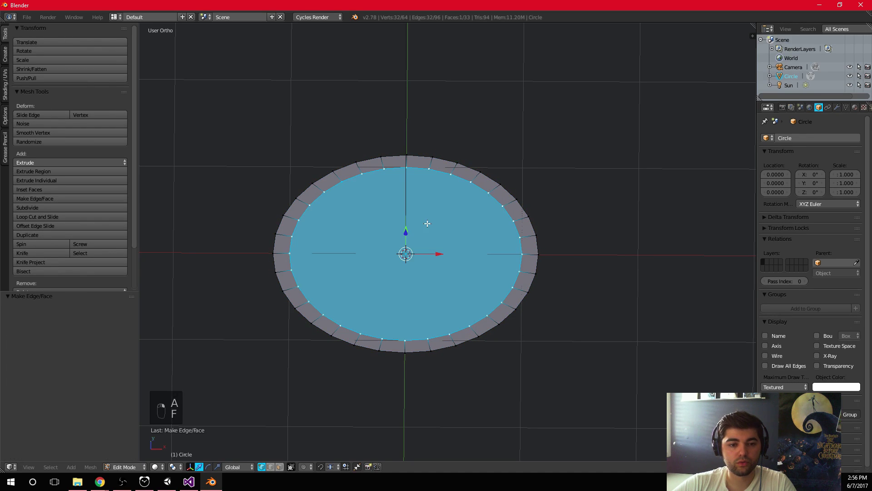
Step: Select the ring's outer edge loop and extrude it downward along Z to form the coin's side wall
{"action": "middle_click_drag", "start_coordinate": [426, 223], "coordinate": [501, 265]}
{"action": "key", "text": "a"}
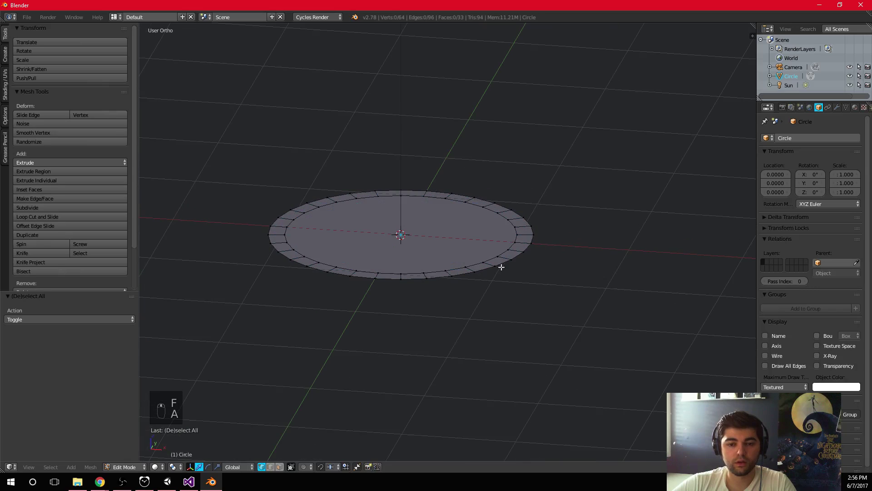
{"action": "right_click", "coordinate": [500, 267], "text": "alt"}
{"action": "key", "text": "e"}
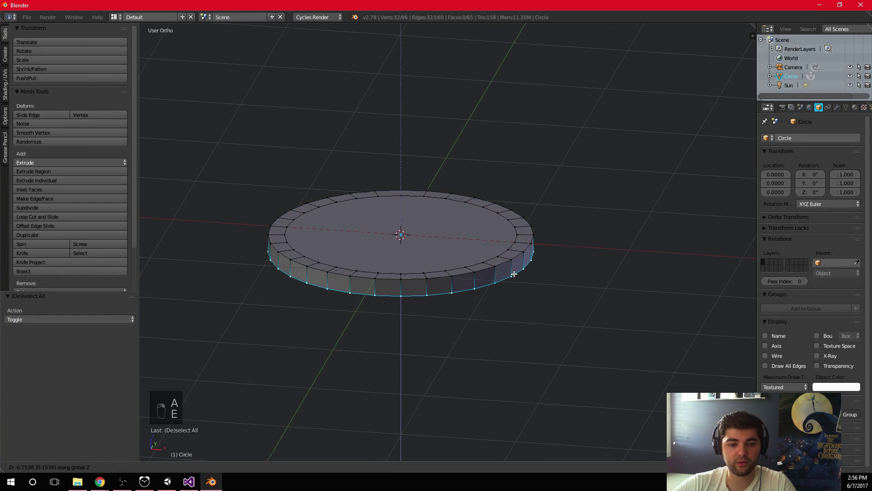
{"action": "left_click", "coordinate": [506, 258]}
Step: Select the whole mesh and rotate it -90° in the right-side view so the coin stands upright
{"action": "key", "text": "a"}
{"action": "key", "text": "a"}
{"action": "key", "text": "KP_3"}
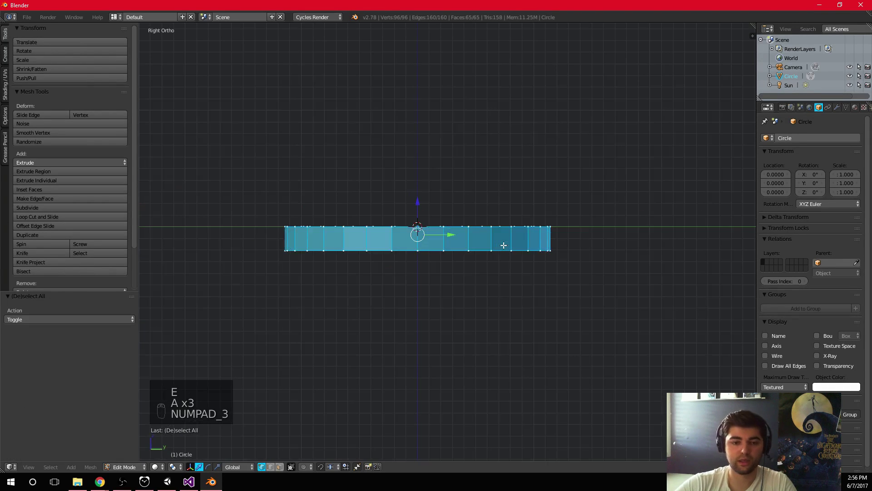
{"action": "type", "text": "r90"}
{"action": "key", "text": "minus"}
{"action": "key", "text": "Return"}
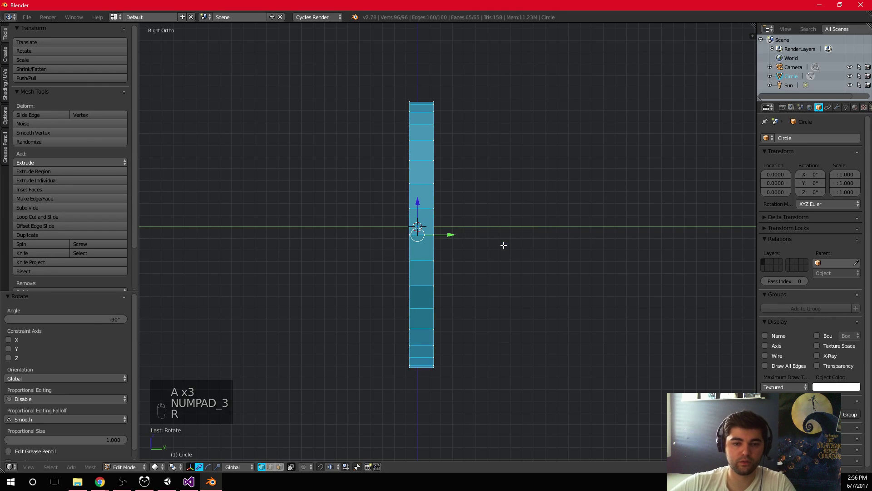
Step: Add a Mirror modifier to the coin and mirror it across the Y axis only
{"action": "middle_click_drag", "start_coordinate": [502, 246], "coordinate": [500, 204]}
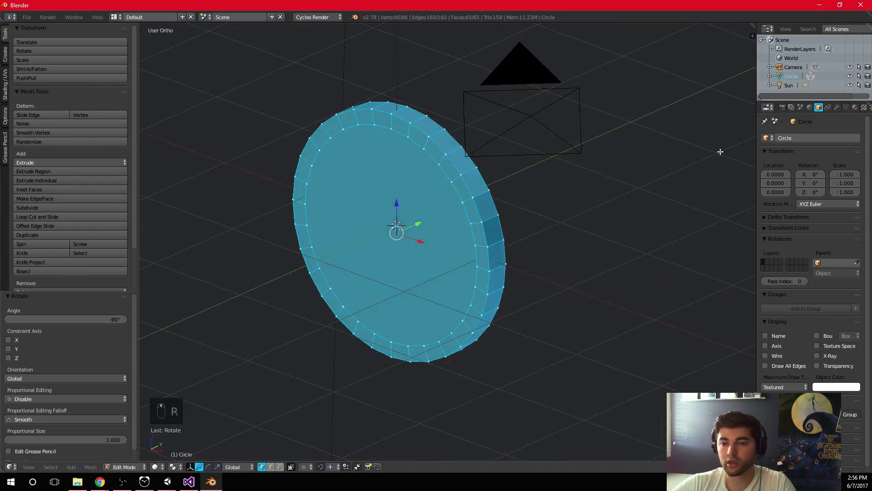
{"action": "left_click", "coordinate": [837, 108]}
{"action": "left_click", "coordinate": [800, 138]}
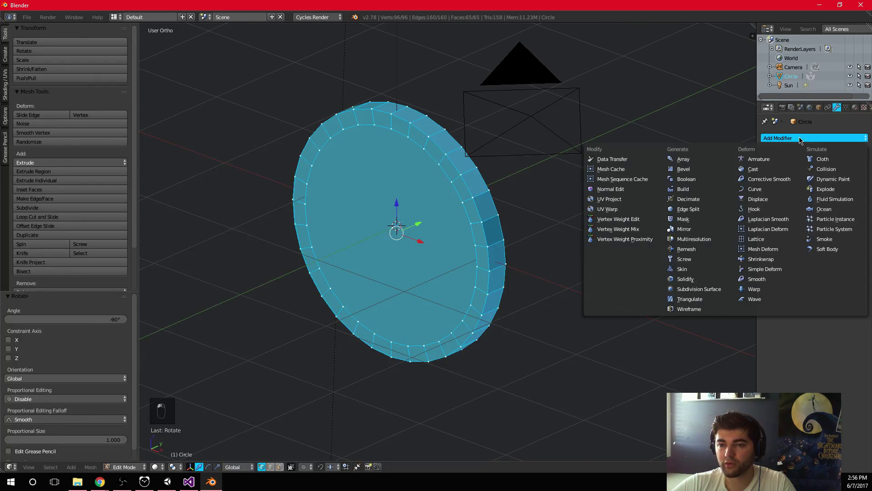
{"action": "left_click", "coordinate": [684, 229]}
{"action": "left_click", "coordinate": [768, 190]}
{"action": "left_click", "coordinate": [767, 201]}
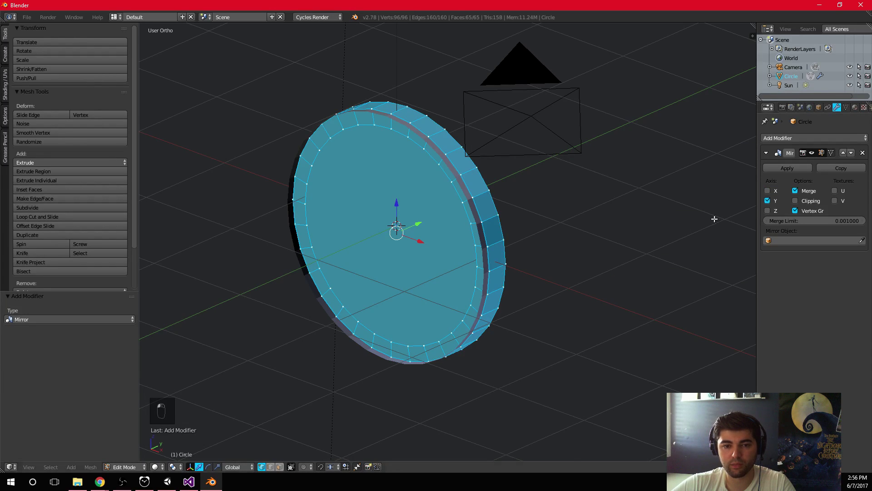
Step: Move the whole coin mesh along the Y axis until the open edge of its side wall meets the mirrored half
{"action": "middle_click_drag", "start_coordinate": [714, 218], "coordinate": [529, 231]}
{"action": "mouse_move", "coordinate": [454, 219]}
{"action": "left_mouse_down"}
{"action": "mouse_move", "coordinate": [425, 219]}
{"action": "mouse_move", "coordinate": [440, 220]}
{"action": "left_mouse_up"}
{"action": "middle_click_drag", "start_coordinate": [458, 249], "coordinate": [457, 268]}
{"action": "key", "text": "Tab"}
{"action": "scroll", "coordinate": [489, 220], "scroll_direction": "down", "scroll_amount": 3}
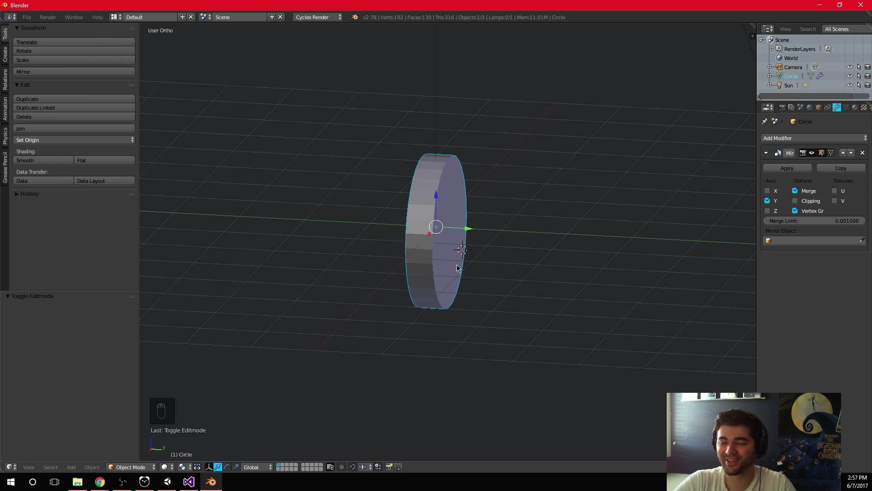
{"action": "key", "text": "KP_3"}
{"action": "key", "text": "Tab"}
Step: Try to box-select the vertices along the mirror seam in the right-side view and move them along Y
{"action": "scroll", "coordinate": [456, 261], "scroll_direction": "up", "scroll_amount": 5}
{"action": "key", "text": "a"}
{"action": "key", "text": "a"}
{"action": "key", "text": "b"}
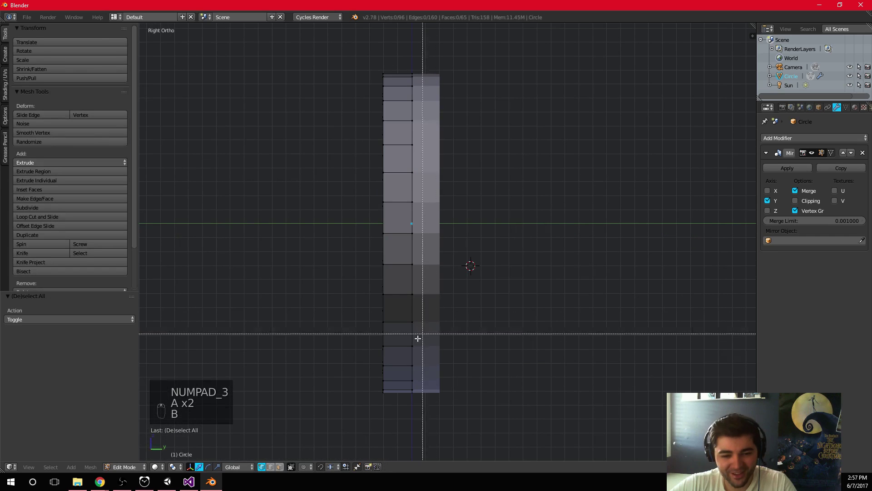
{"action": "left_click_drag", "start_coordinate": [399, 402], "coordinate": [415, 69]}
{"action": "left_click_drag", "start_coordinate": [438, 233], "coordinate": [430, 233]}
{"action": "key", "text": "ctrl+z"}
{"action": "middle_click_drag", "start_coordinate": [389, 250], "coordinate": [425, 250]}
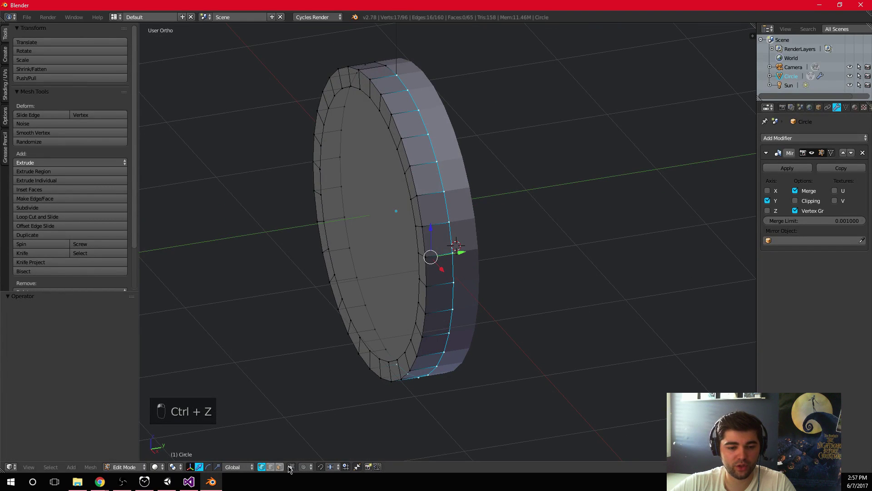
Step: Box-select all 32 vertices along the mirror seam, including those on the coin's far side
{"action": "key", "text": "KP_3"}
{"action": "key", "text": "a"}
{"action": "key", "text": "a"}
{"action": "key", "text": "b"}
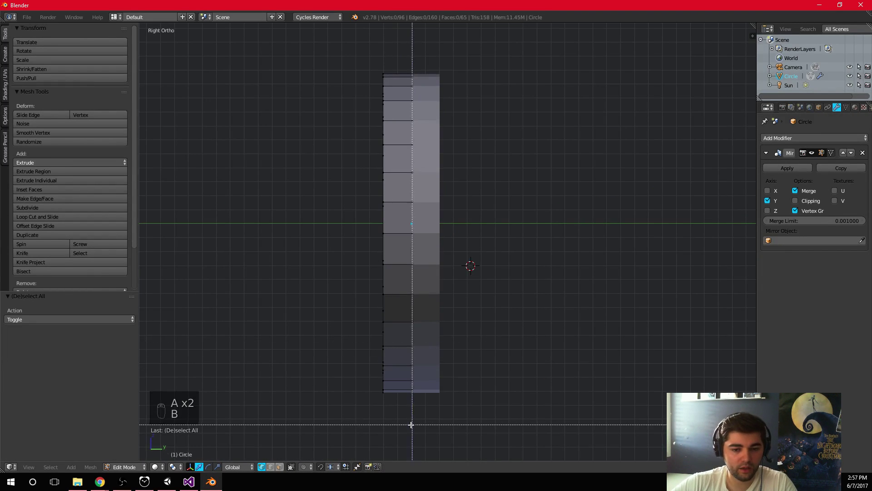
{"action": "left_click_drag", "start_coordinate": [411, 423], "coordinate": [421, 51]}
{"action": "middle_click_drag", "start_coordinate": [332, 201], "coordinate": [417, 274]}
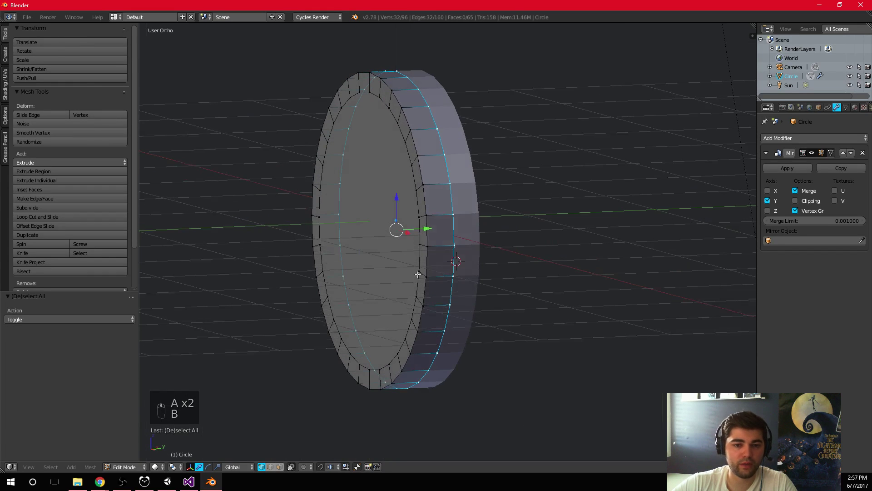
{"action": "key", "text": "KP_3"}
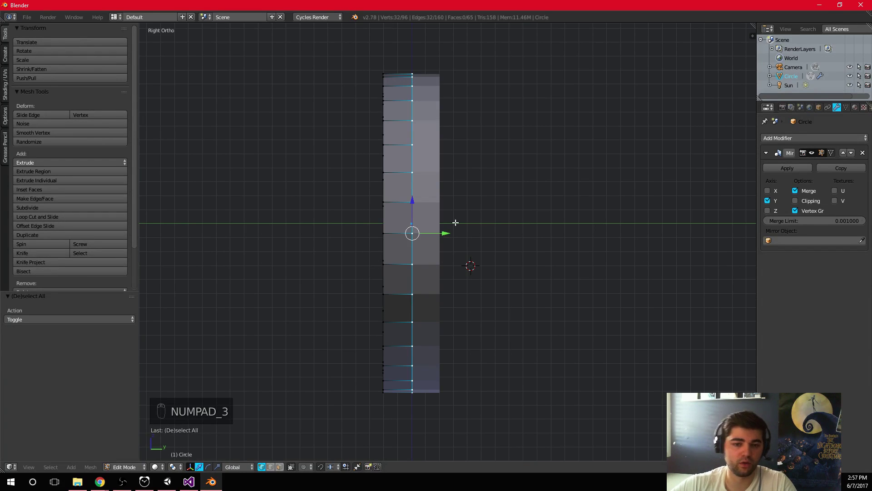
Step: Enable Clipping on the Mirror modifier and move the seam vertices along Y onto the mirror plane
{"action": "left_click_drag", "start_coordinate": [444, 234], "coordinate": [429, 232]}
{"action": "left_click", "coordinate": [795, 200]}
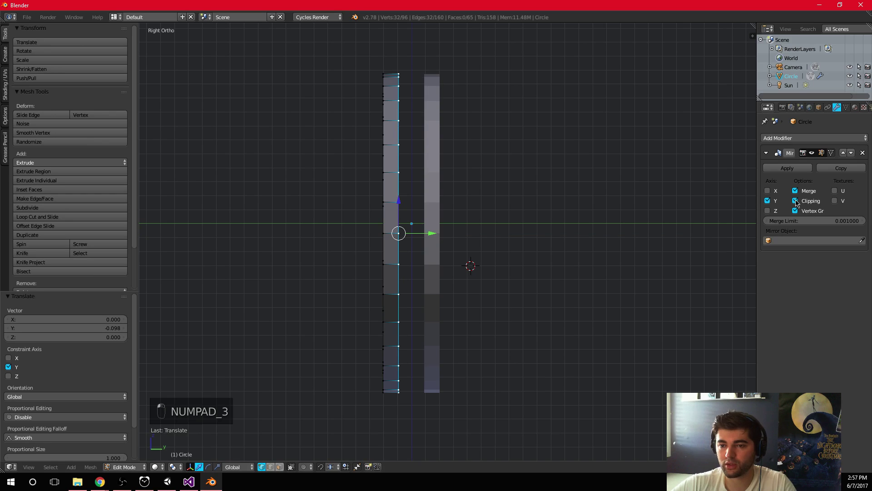
{"action": "left_click_drag", "start_coordinate": [430, 233], "coordinate": [473, 232]}
{"action": "scroll", "coordinate": [420, 173], "scroll_direction": "down", "scroll_amount": 4}
{"action": "key", "text": "a"}
Step: Select only the ring of rim faces around the coin's front face and extrude it outward as a raised border, returning to Object Mode
{"action": "middle_click_drag", "start_coordinate": [421, 172], "coordinate": [454, 218]}
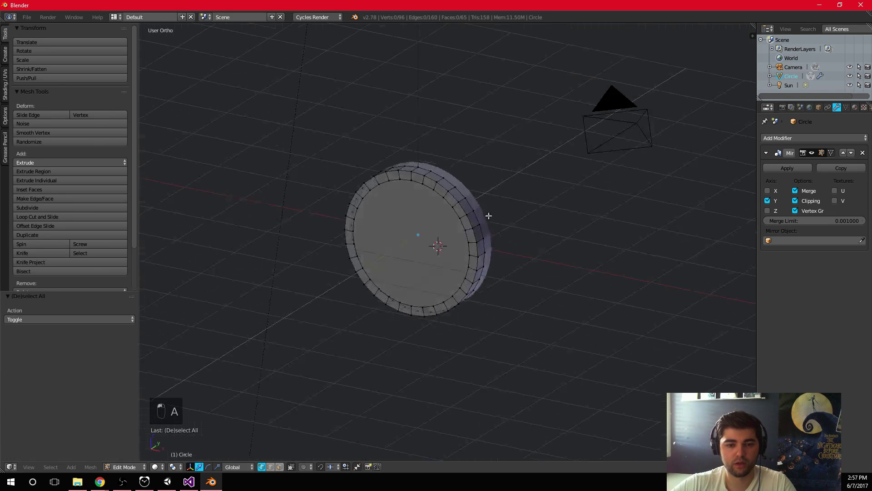
{"action": "scroll", "coordinate": [479, 245], "scroll_direction": "up", "scroll_amount": 3}
{"action": "right_click", "coordinate": [476, 214], "text": "alt"}
{"action": "right_click", "coordinate": [484, 205], "text": "alt+shift"}
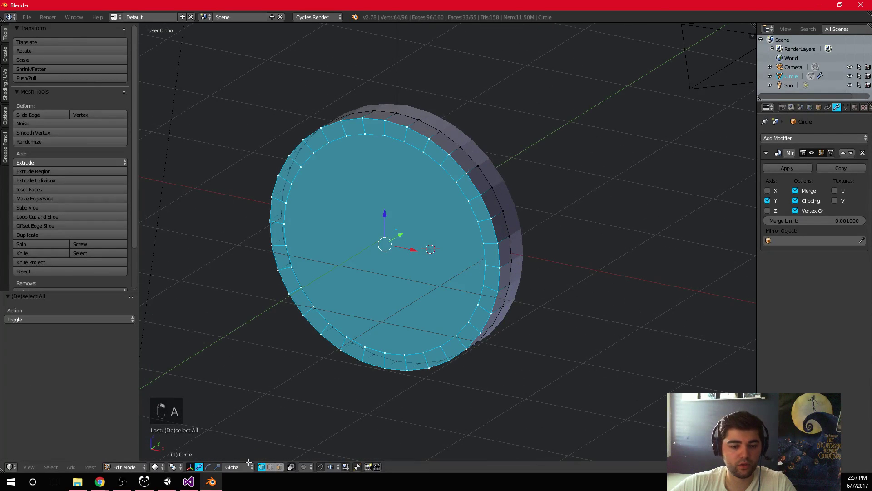
{"action": "middle_click_drag", "start_coordinate": [379, 234], "coordinate": [536, 255]}
{"action": "key", "text": "e"}
{"action": "left_click", "coordinate": [513, 216]}
{"action": "key", "text": "Tab"}
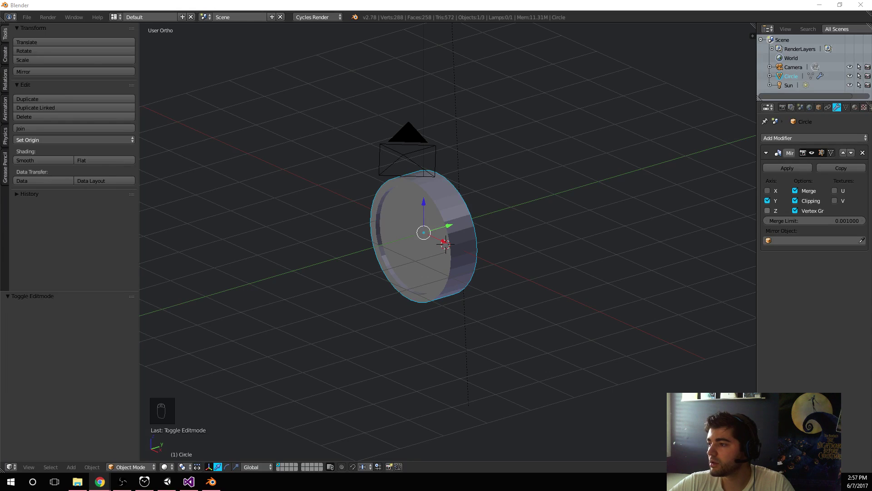
Step: In Edit Mode, select the front and recessed inner edge loops of the raised border and view the coin from the front
{"action": "middle_click_drag", "start_coordinate": [491, 254], "coordinate": [519, 257]}
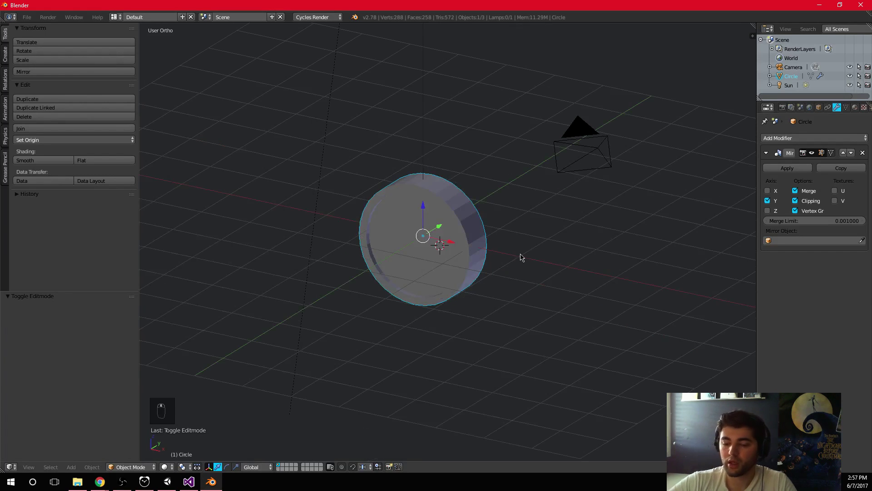
{"action": "key", "text": "KP_1"}
{"action": "key", "text": "a"}
{"action": "key", "text": "a"}
{"action": "scroll", "coordinate": [520, 253], "scroll_direction": "up", "scroll_amount": 5}
{"action": "key", "text": "a"}
{"action": "key", "text": "Tab"}
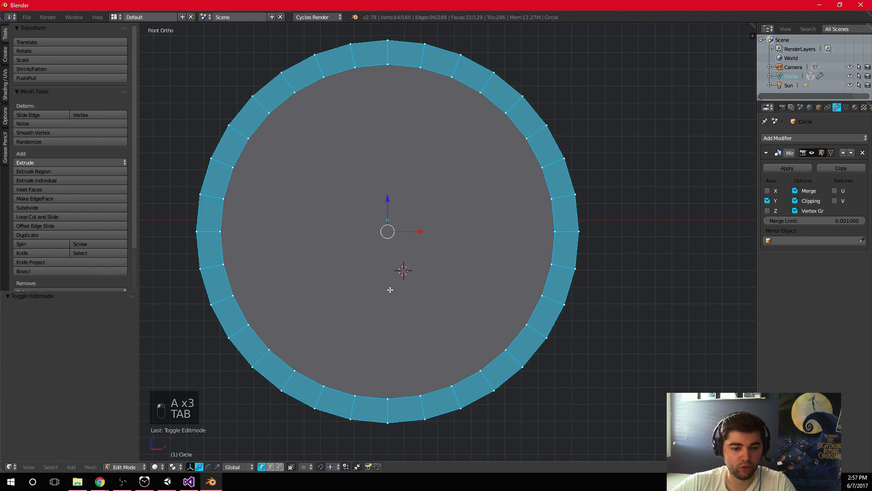
{"action": "middle_click_drag", "start_coordinate": [389, 289], "coordinate": [298, 411]}
{"action": "key", "text": "a"}
{"action": "key", "text": "a"}
{"action": "key", "text": "a"}
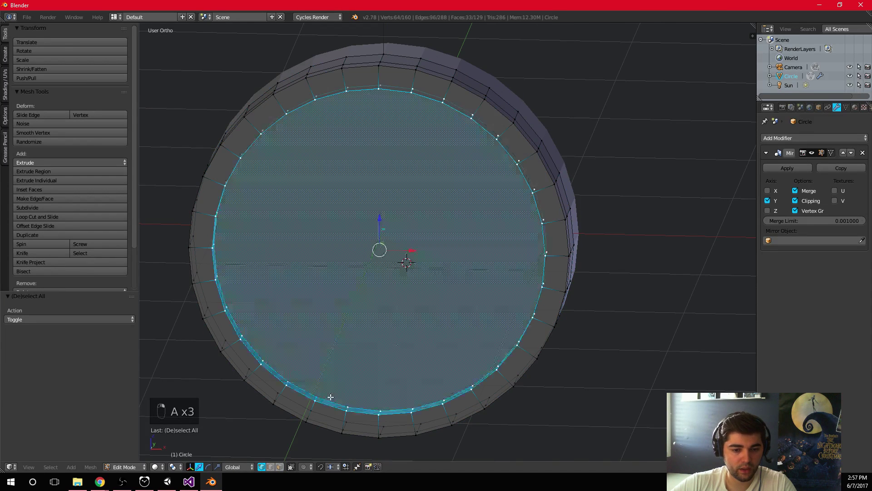
{"action": "key", "text": "KP_1"}
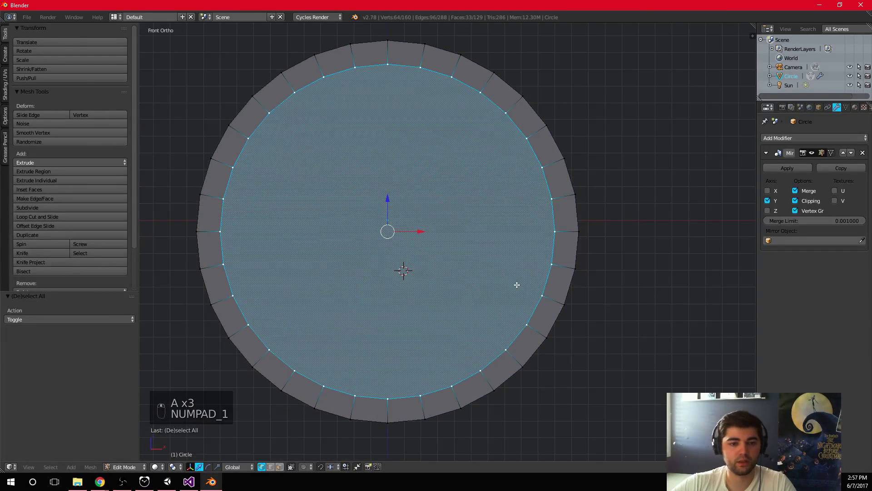
Step: Try to scale the selected inner loops inward, testing scaling with the X axis and the Z axis locked out
{"action": "key", "text": "s"}
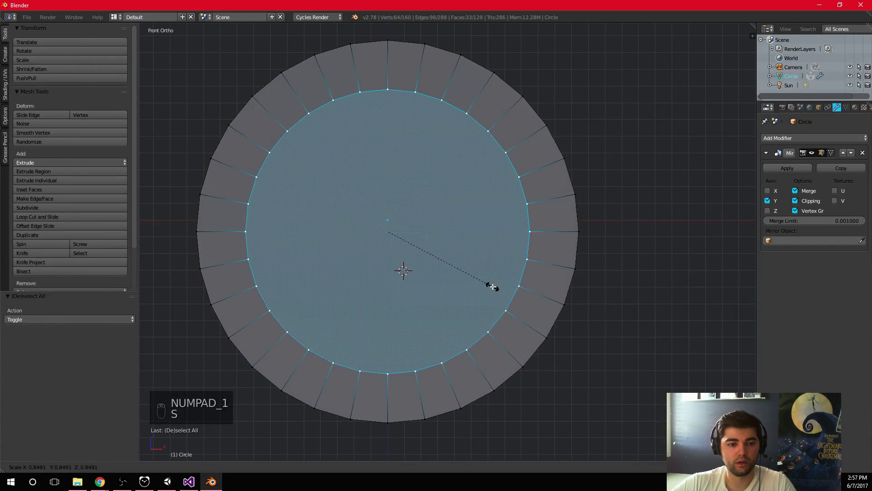
{"action": "key", "text": "shift+z"}
{"action": "key", "text": "shift+x"}
{"action": "key", "text": "shift+x"}
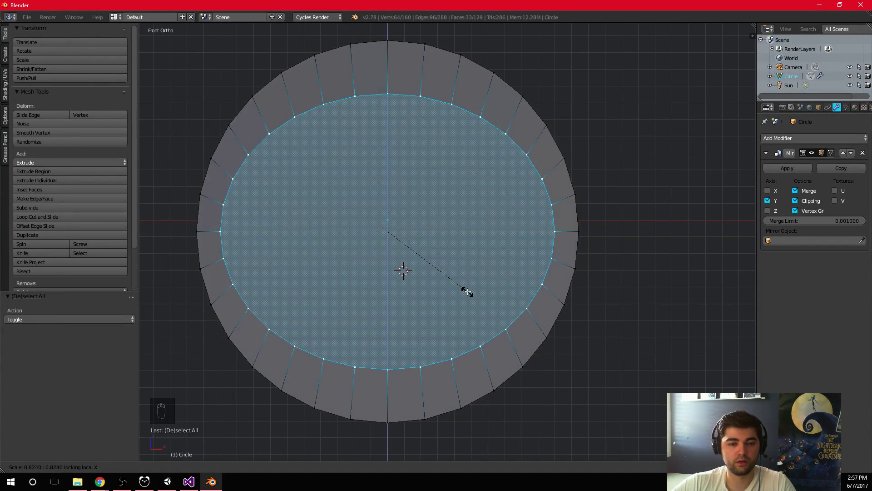
{"action": "key", "text": "shift+x"}
{"action": "key", "text": "shift+z"}
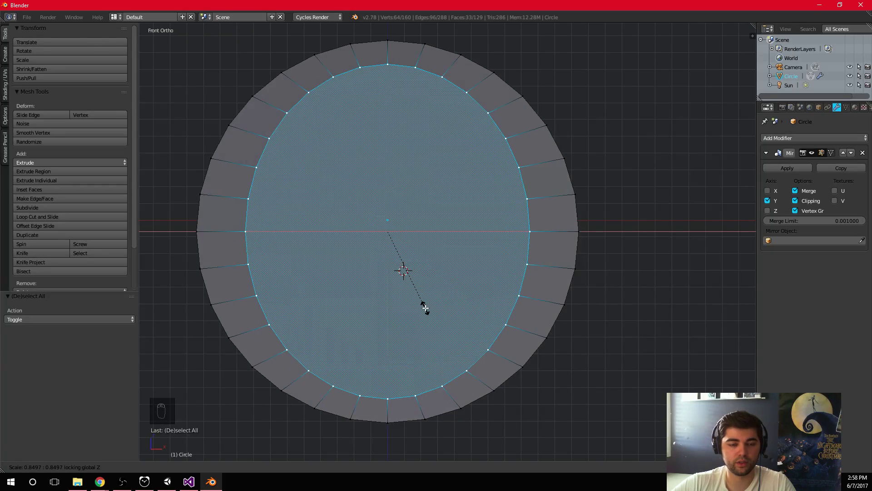
{"action": "key", "text": "ctrl+z"}
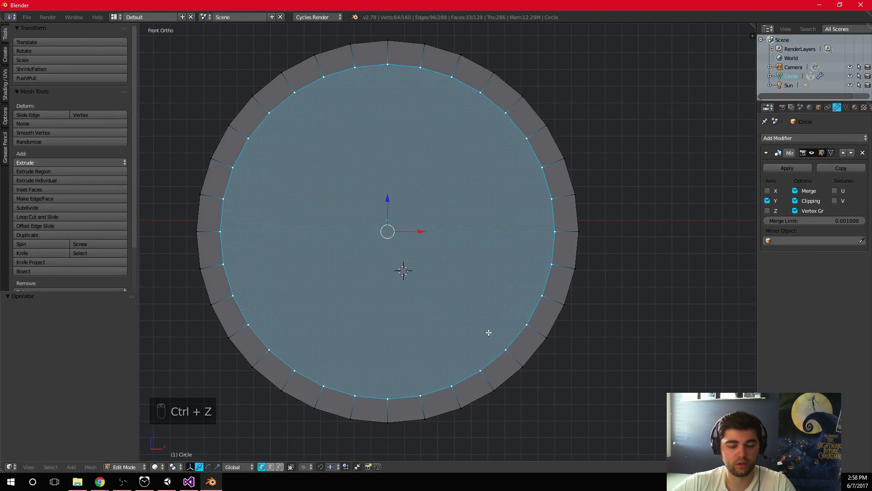
Step: Try to scale the selected inner loops along the Z axis by about 0.725
{"action": "key", "text": "s"}
{"action": "key", "text": "z"}
{"action": "left_click", "coordinate": [453, 313]}
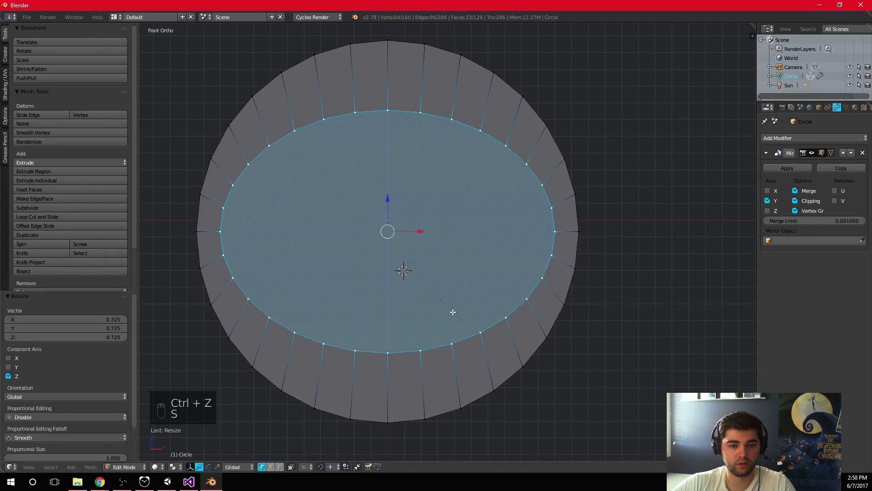
{"action": "key", "text": "ctrl+z"}
Step: Try to scale the selected inner loops of the border with the X axis locked out, viewing the coin at an angle
{"action": "middle_click_drag", "start_coordinate": [453, 312], "coordinate": [452, 302]}
{"action": "key", "text": "s"}
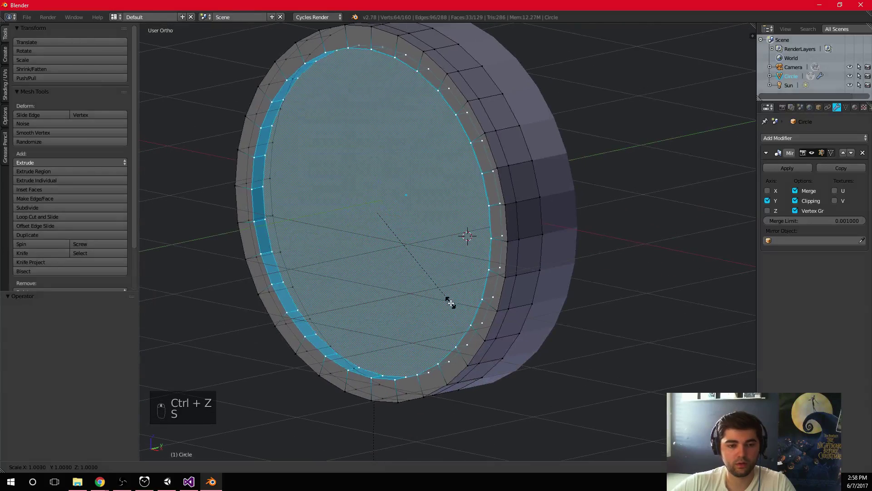
{"action": "key", "text": "shift+x"}
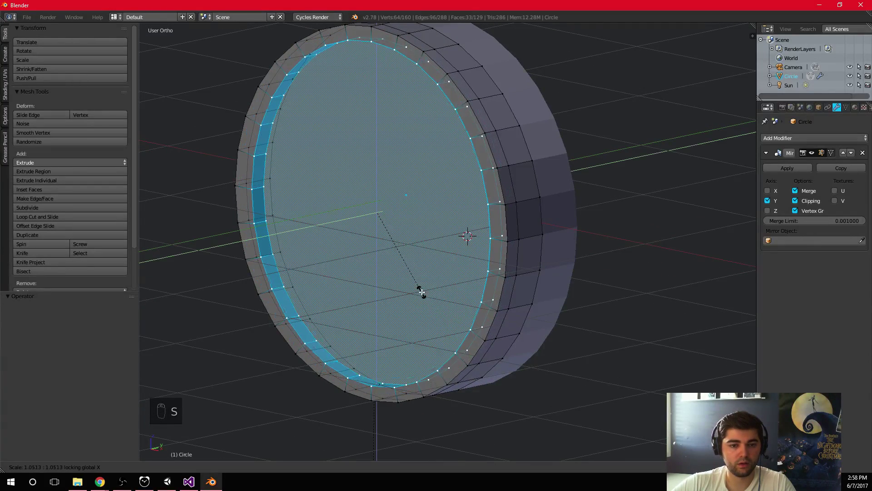
{"action": "left_click", "coordinate": [414, 262]}
{"action": "key", "text": "ctrl+z"}
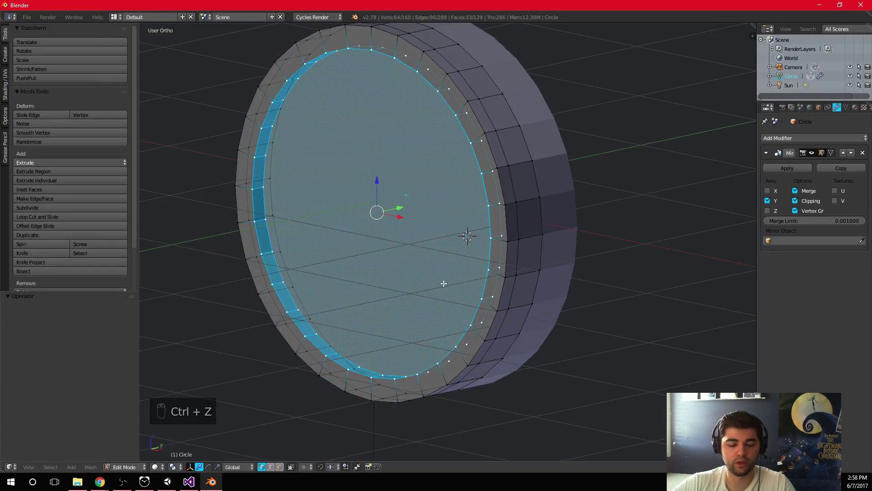
Step: Try to scale the selected inner loops with the Z axis locked out, and also uniformly by about 0.62
{"action": "key", "text": "s"}
{"action": "key", "text": "shift+z"}
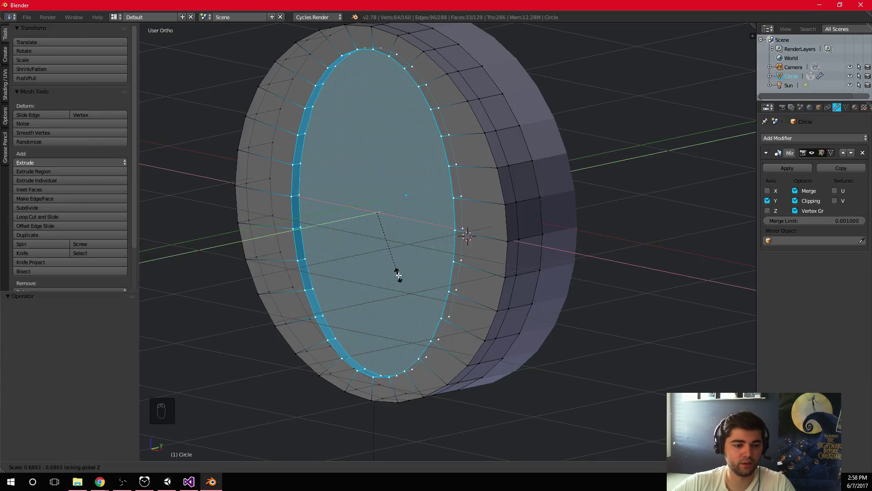
{"action": "left_click", "coordinate": [400, 269]}
{"action": "key", "text": "ctrl+z"}
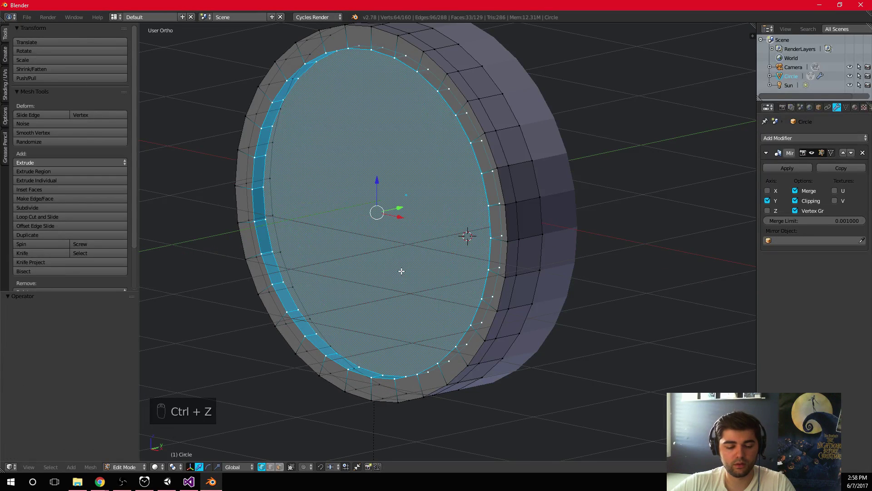
{"action": "key", "text": "s"}
{"action": "left_click", "coordinate": [379, 253]}
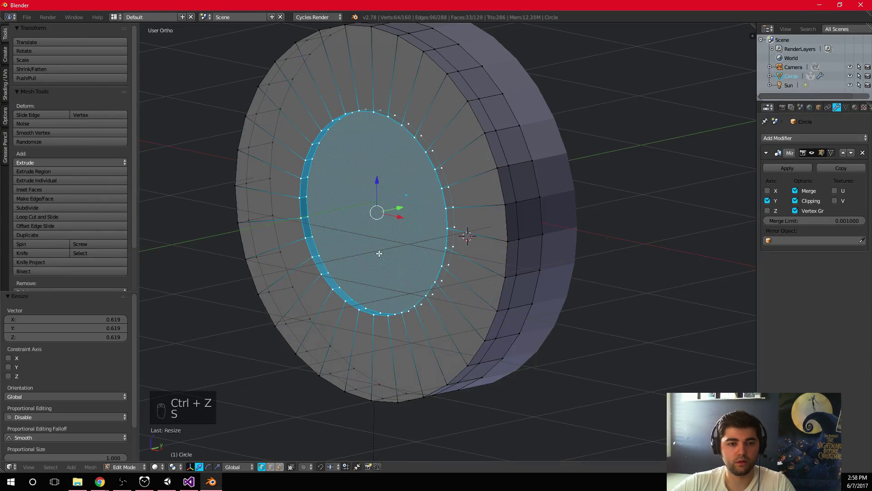
{"action": "key", "text": "ctrl+z"}
Step: Reduce the selection to the recessed inner loop and scale it uniformly inward to give the border a sloped inner wall
{"action": "key", "text": "a"}
{"action": "key", "text": "ctrl+z"}
{"action": "scroll", "coordinate": [451, 259], "scroll_direction": "up", "scroll_amount": 2}
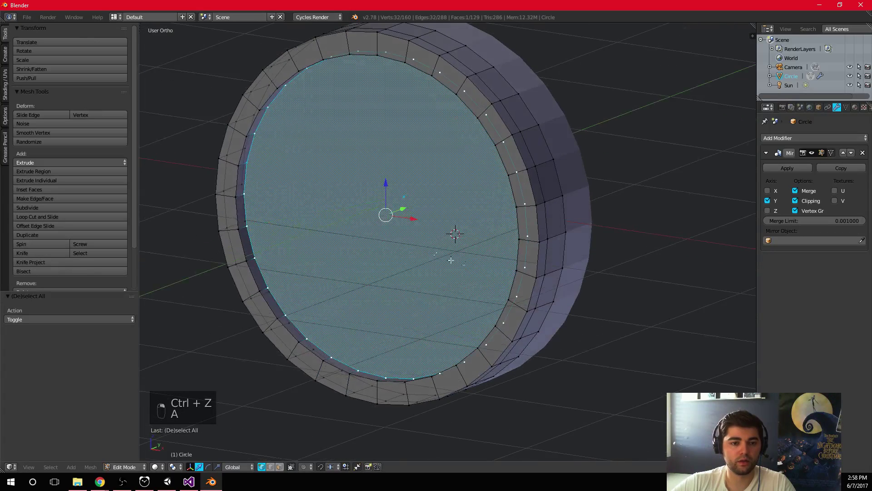
{"action": "key", "text": "s"}
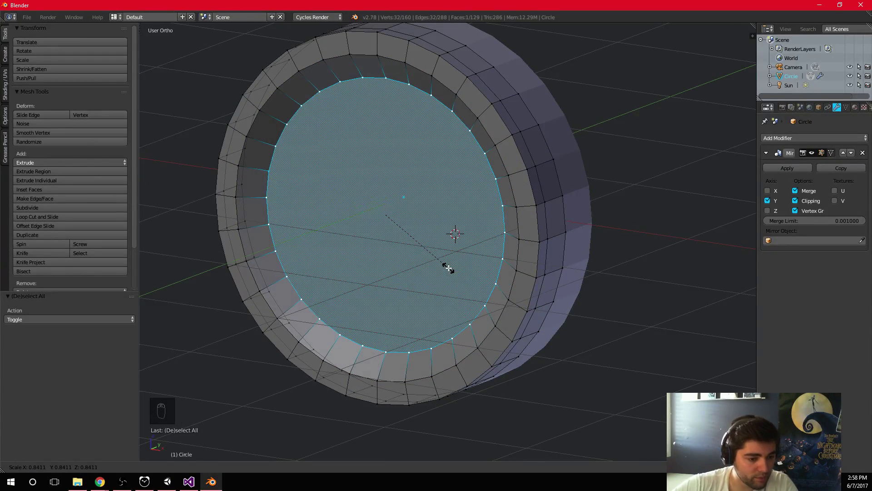
{"action": "left_click", "coordinate": [448, 268]}
Step: Select only the border's front inner edge loop, scale it inward, and inspect the coin in Object Mode
{"action": "key", "text": "a"}
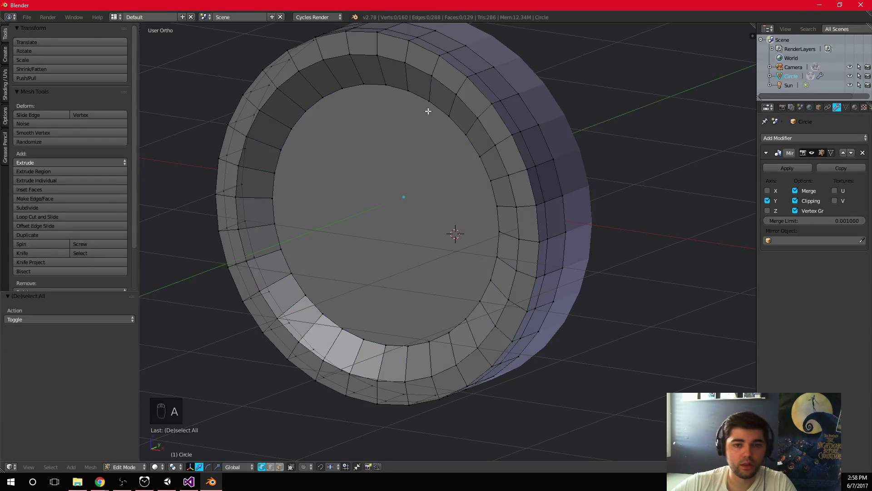
{"action": "right_click", "coordinate": [438, 88], "text": "alt"}
{"action": "key", "text": "s"}
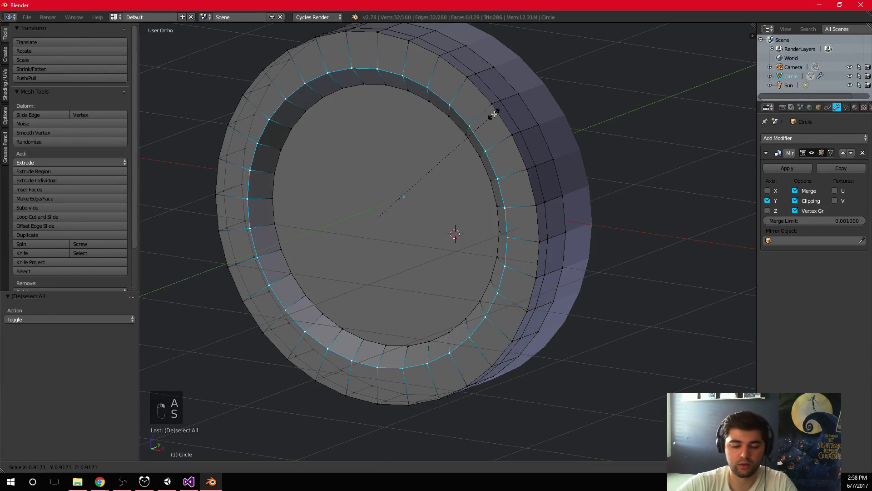
{"action": "left_click", "coordinate": [494, 113]}
{"action": "key", "text": "Tab"}
{"action": "middle_click_drag", "start_coordinate": [494, 114], "coordinate": [409, 287]}
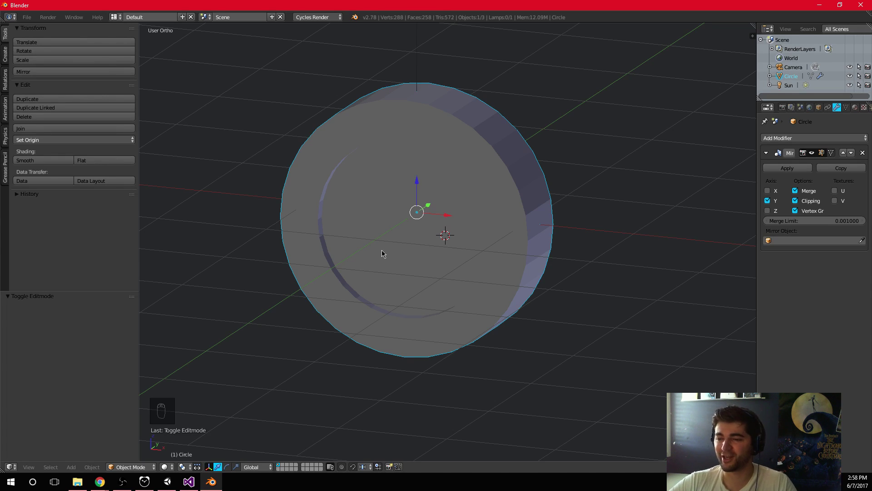
{"action": "middle_click_drag", "start_coordinate": [381, 250], "coordinate": [399, 247]}
Step: Try to scale the border's front inner edge loop by 1.15 in Edit Mode, checking the coin from the side
{"action": "key", "text": "Tab"}
{"action": "scroll", "coordinate": [408, 250], "scroll_direction": "up", "scroll_amount": 6}
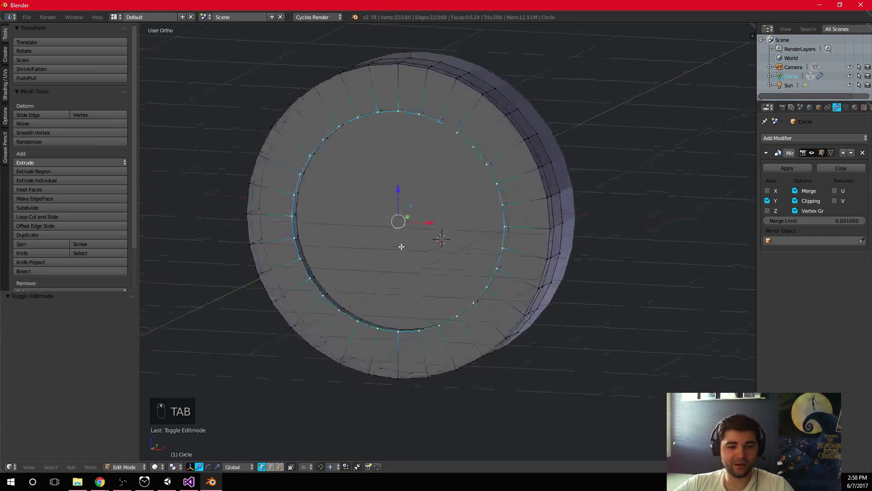
{"action": "key", "text": "s"}
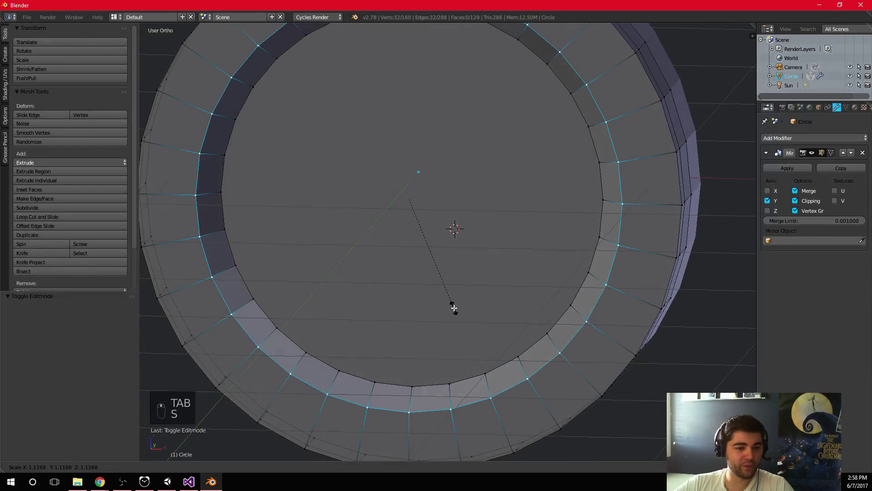
{"action": "type", "text": "1"}
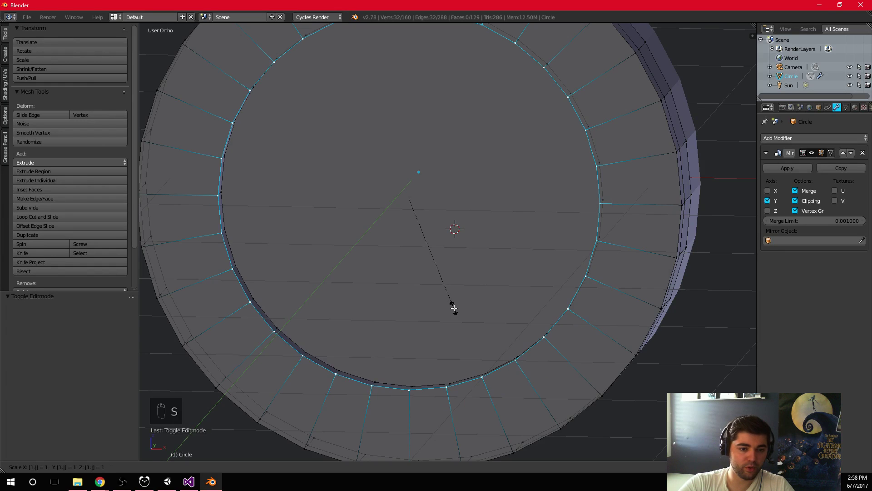
{"action": "type", "text": ".15"}
{"action": "key", "text": "Return"}
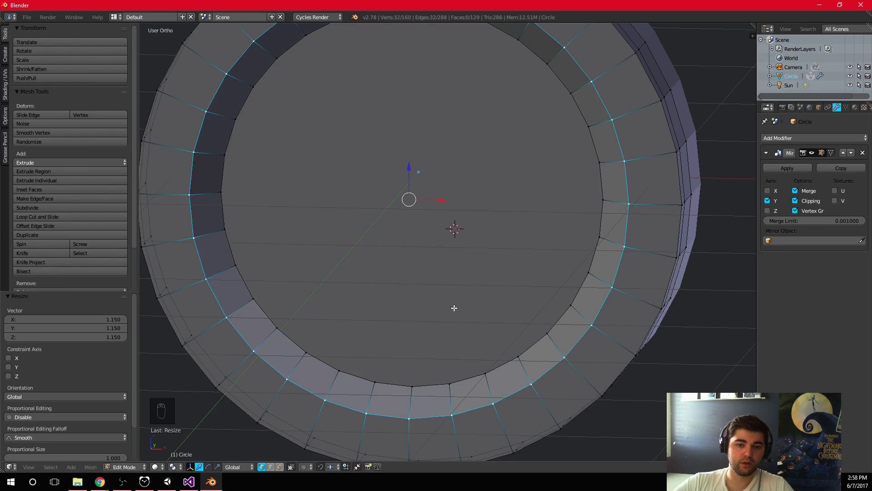
{"action": "scroll", "coordinate": [454, 307], "scroll_direction": "down", "scroll_amount": 4}
{"action": "middle_click_drag", "start_coordinate": [454, 307], "coordinate": [379, 298]}
{"action": "key", "text": "KP_3"}
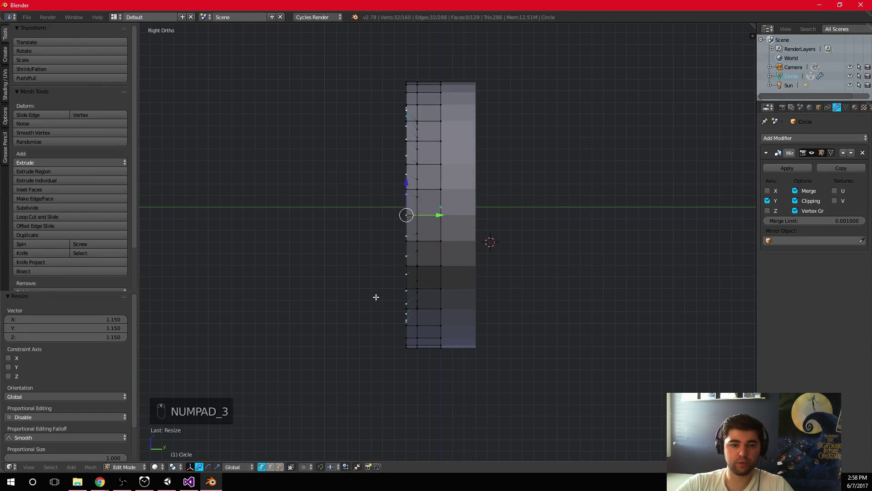
{"action": "key", "text": "ctrl+z"}
Step: Box-select all vertices of the border's front plane in the right view and flatten them by scaling to 0 along Y
{"action": "key", "text": "KP_1"}
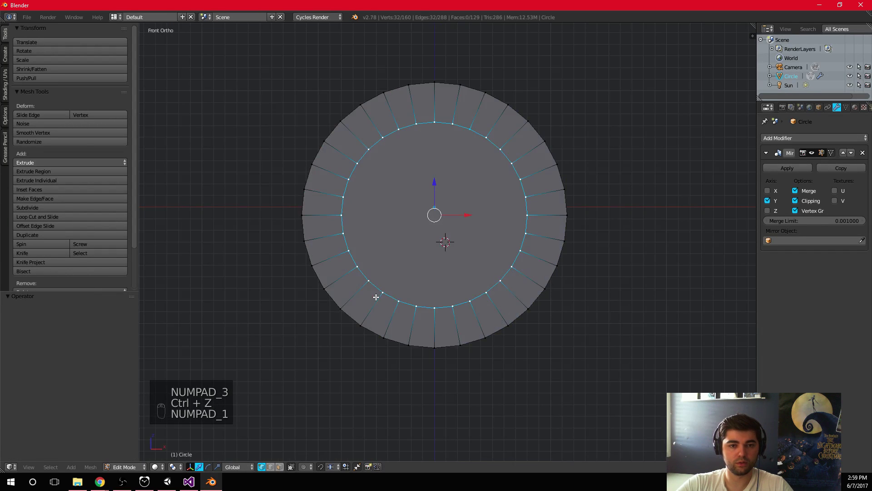
{"action": "key", "text": "KP_3"}
{"action": "scroll", "coordinate": [376, 297], "scroll_direction": "up", "scroll_amount": 3}
{"action": "scroll", "coordinate": [378, 282], "scroll_direction": "down", "scroll_amount": 1}
{"action": "key", "text": "a"}
{"action": "key", "text": "a"}
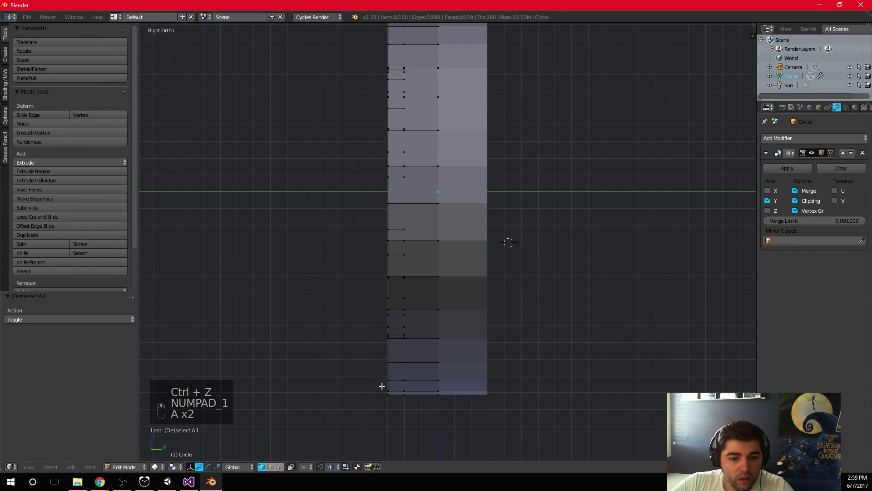
{"action": "key", "text": "b"}
{"action": "left_click_drag", "start_coordinate": [373, 411], "coordinate": [394, 47]}
{"action": "scroll", "coordinate": [390, 98], "scroll_direction": "down", "scroll_amount": 2}
{"action": "key", "text": "b"}
{"action": "left_click_drag", "start_coordinate": [389, 125], "coordinate": [414, 67]}
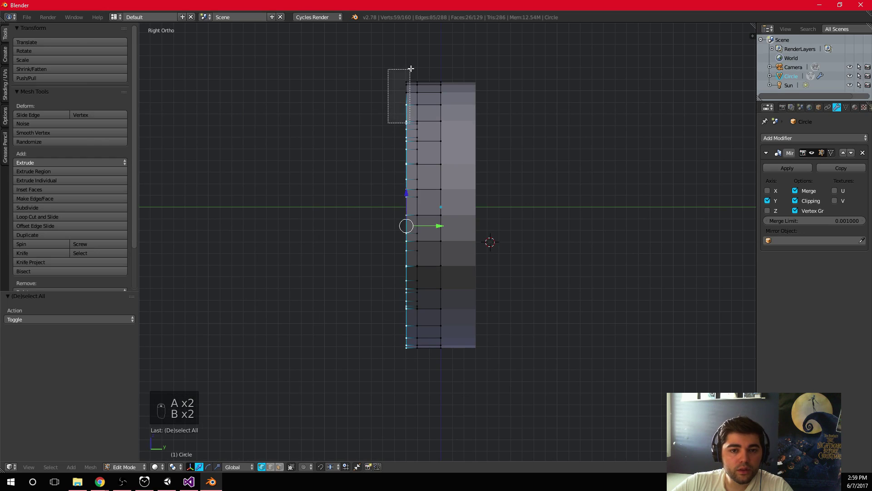
{"action": "key", "text": "s"}
{"action": "key", "text": "y"}
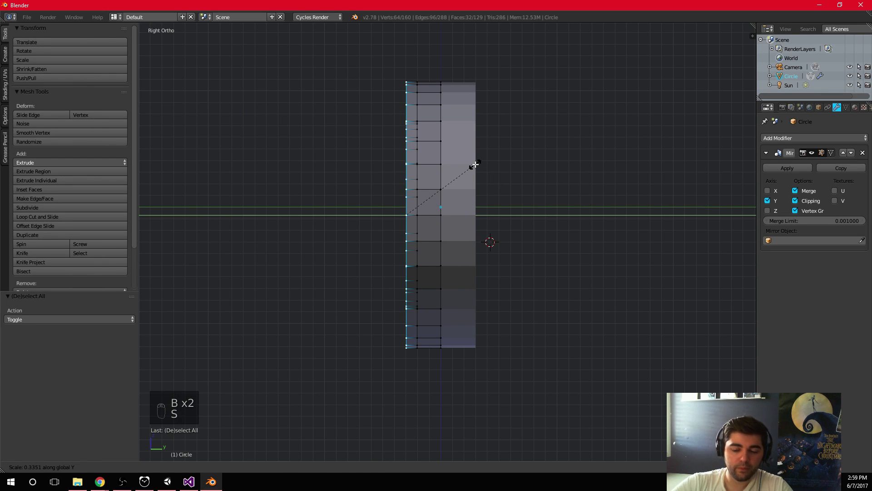
{"action": "key", "text": "0"}
{"action": "key", "text": "Return"}
Step: Select only the recessed inner loop around the coin's face and scale it by 1.07 in front view
{"action": "key", "text": "KP_7"}
{"action": "key", "text": "a"}
{"action": "key", "text": "a"}
{"action": "scroll", "coordinate": [485, 121], "scroll_direction": "up", "scroll_amount": 1}
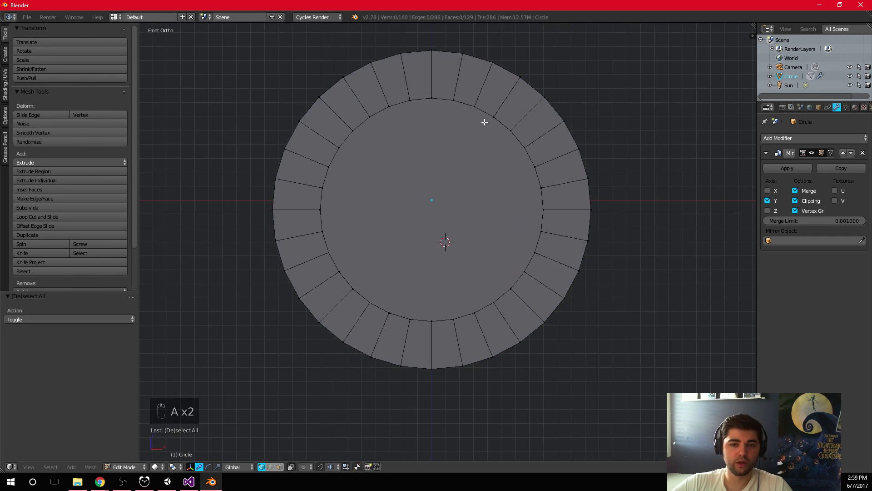
{"action": "mouse_move", "coordinate": [484, 121]}
{"action": "middle_mouse_down"}
{"action": "mouse_move", "coordinate": [493, 144]}
{"action": "mouse_move", "coordinate": [496, 123]}
{"action": "middle_mouse_up"}
{"action": "right_click", "coordinate": [490, 125], "text": "alt"}
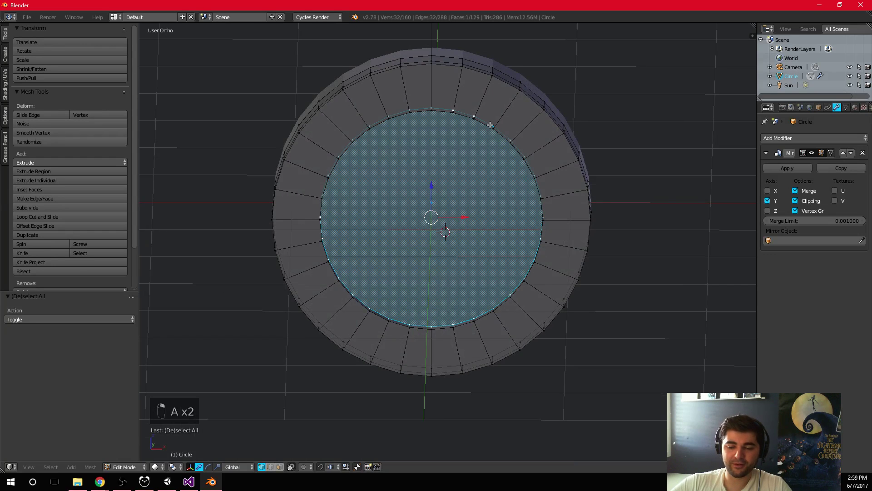
{"action": "key", "text": "KP_1"}
{"action": "key", "text": "s"}
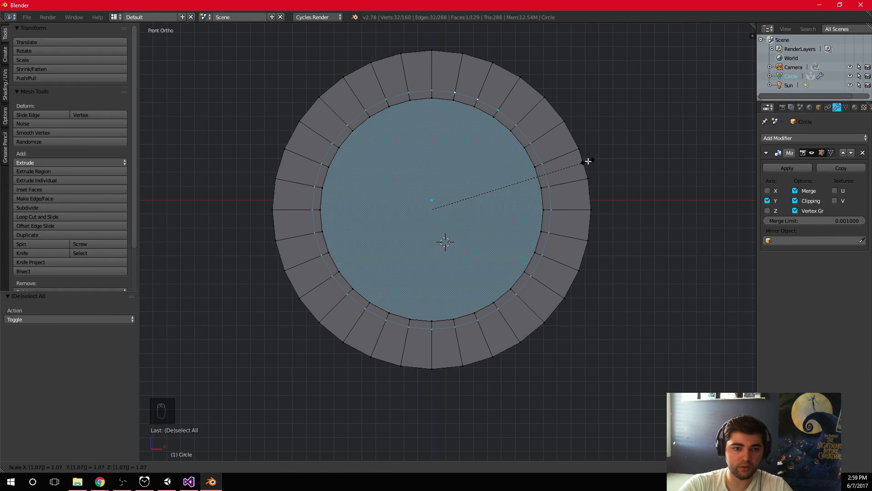
{"action": "left_click", "coordinate": [588, 161]}
Step: Select the border's front inner edge loop and scale it by 1.07 to match the recessed loop
{"action": "key", "text": "a"}
{"action": "right_click", "coordinate": [514, 137], "text": "alt"}
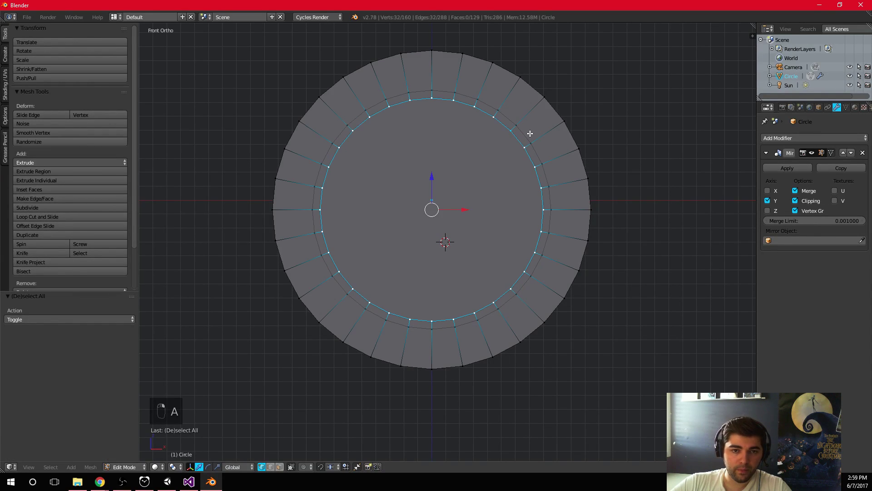
{"action": "key", "text": "s"}
{"action": "left_click", "coordinate": [530, 133]}
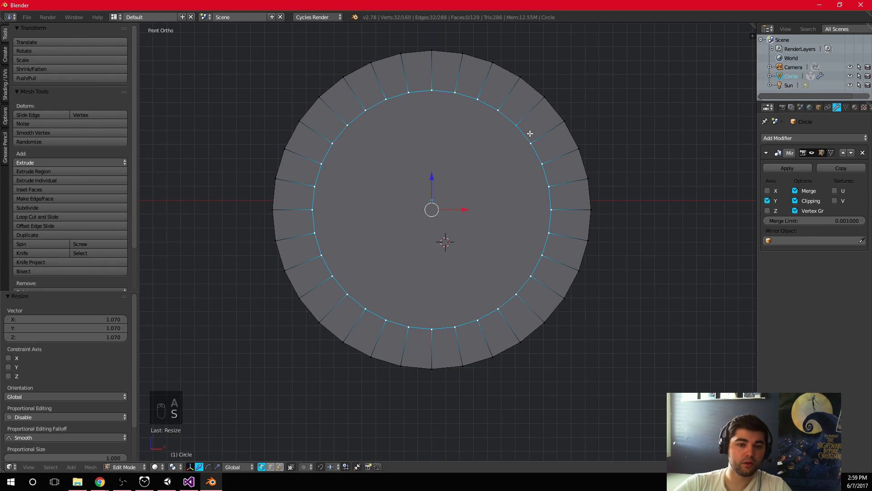
Step: In the right view, box-select the border's front vertices and scale them to 0 along Y to keep them coplanar
{"action": "key", "text": "KP_2"}
{"action": "key", "text": "KP_3"}
{"action": "key", "text": "a"}
{"action": "key", "text": "a"}
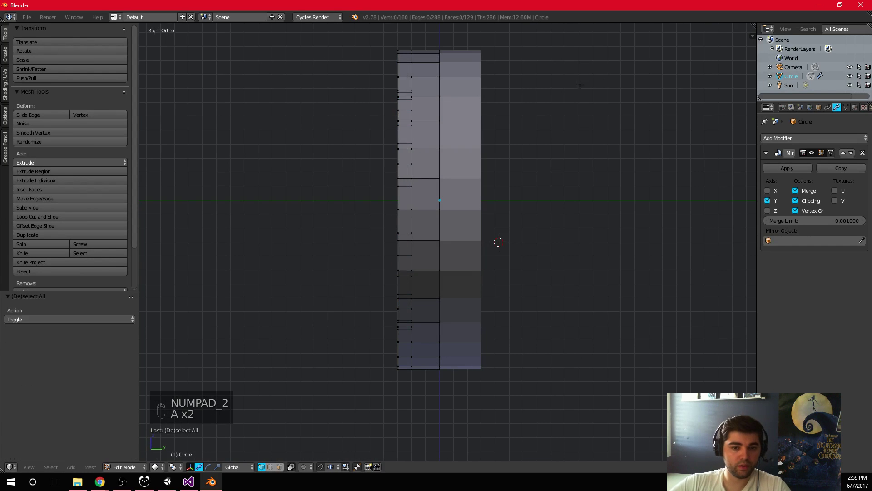
{"action": "key", "text": "a"}
{"action": "key", "text": "a"}
{"action": "key", "text": "a"}
{"action": "key", "text": "b"}
{"action": "left_click_drag", "start_coordinate": [356, 405], "coordinate": [403, 31]}
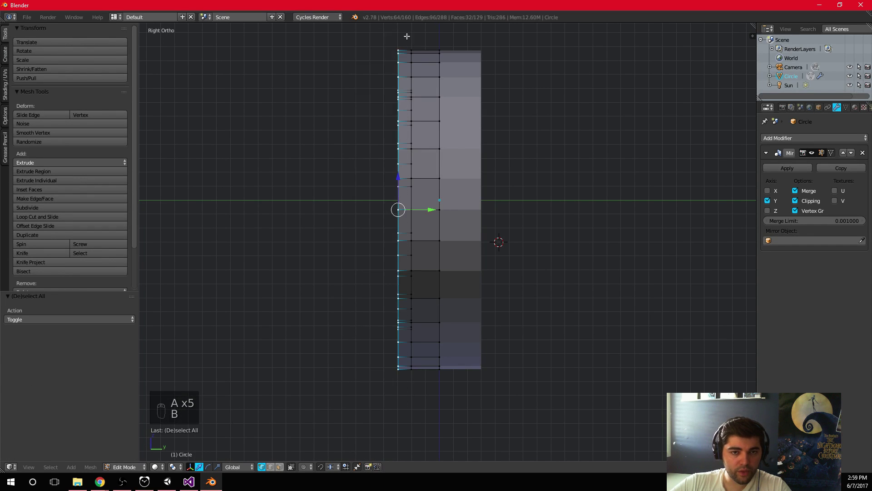
{"action": "key", "text": "s"}
{"action": "key", "text": "x"}
{"action": "key", "text": "y"}
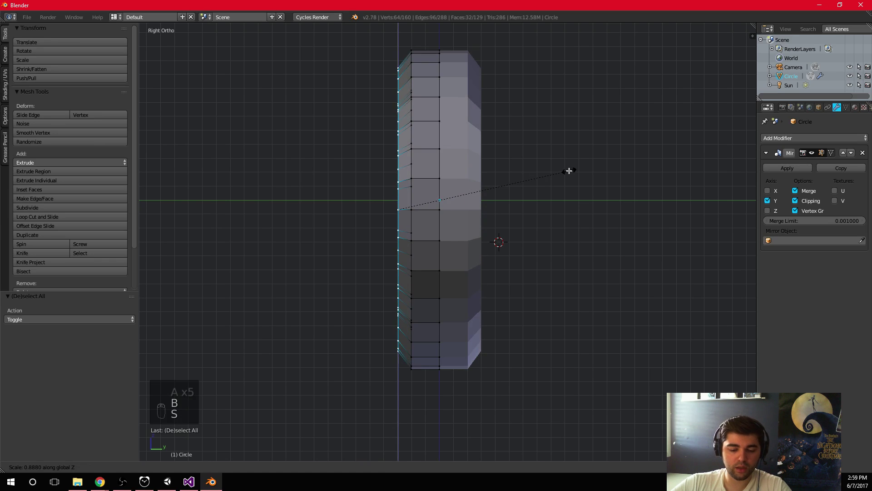
{"action": "key", "text": "0"}
{"action": "key", "text": "9"}
{"action": "key", "text": "Return"}
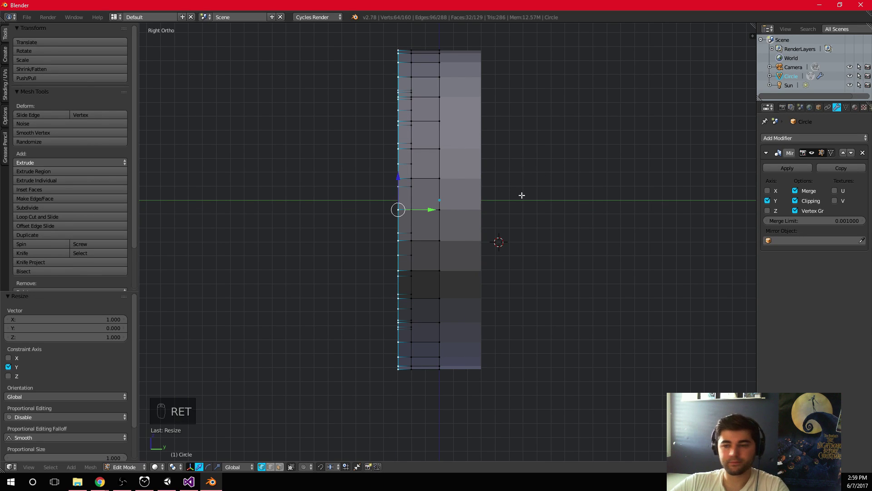
Step: Try to scale the selected front border faces inward with the Y axis locked out
{"action": "middle_click_drag", "start_coordinate": [441, 186], "coordinate": [525, 191]}
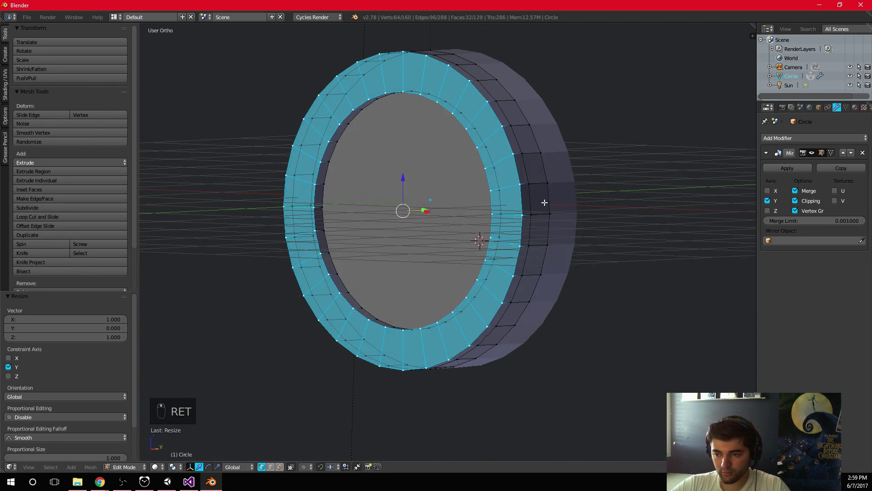
{"action": "scroll", "coordinate": [532, 205], "scroll_direction": "up", "scroll_amount": 1}
{"action": "key", "text": "s"}
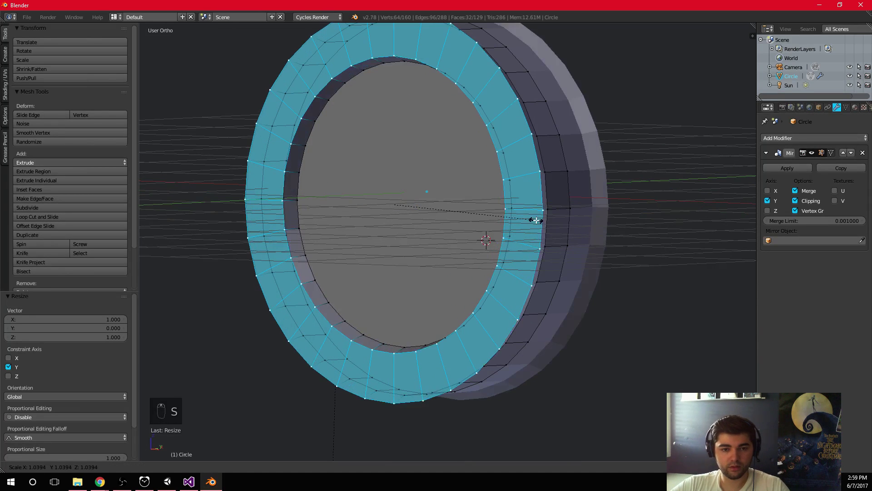
{"action": "key", "text": "shift+y"}
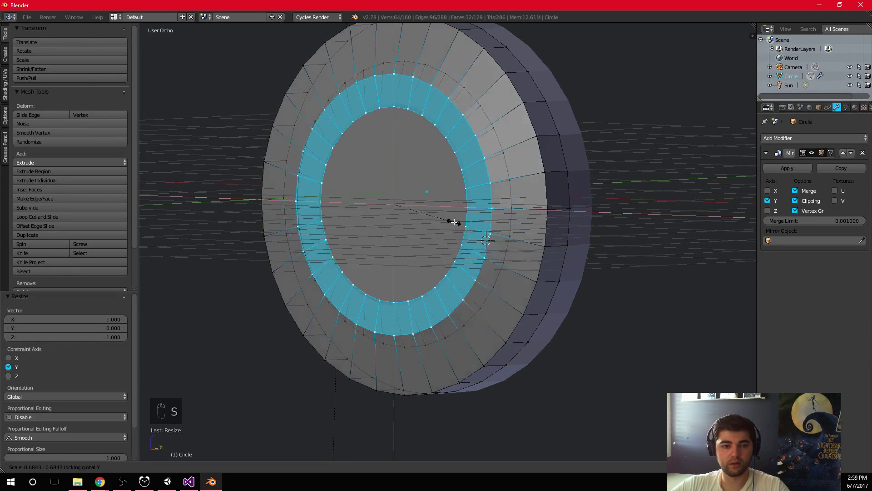
{"action": "left_click", "coordinate": [453, 256]}
{"action": "key", "text": "ctrl+z"}
{"action": "scroll", "coordinate": [482, 274], "scroll_direction": "down", "scroll_amount": 1}
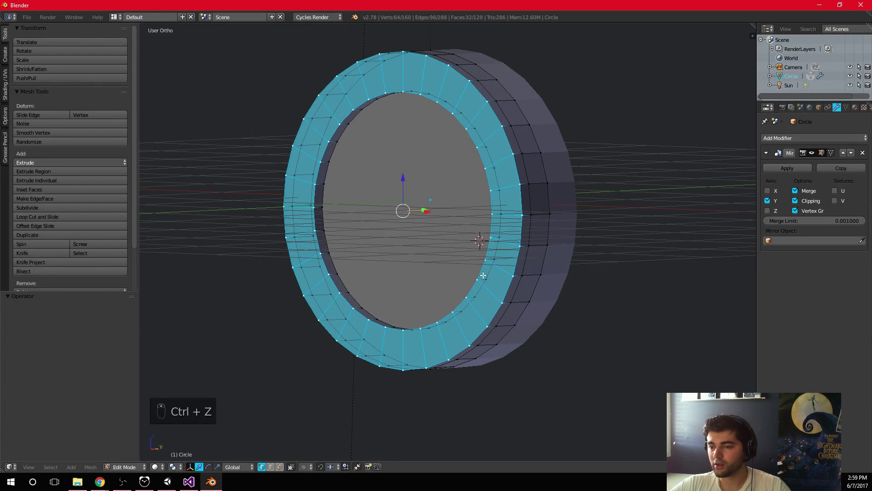
Step: Leave the coin's Edit Mode, add a text object in front view and move it about 1.92 units along X beside the coin
{"action": "middle_click_drag", "start_coordinate": [519, 260], "coordinate": [455, 260]}
{"action": "key", "text": "a"}
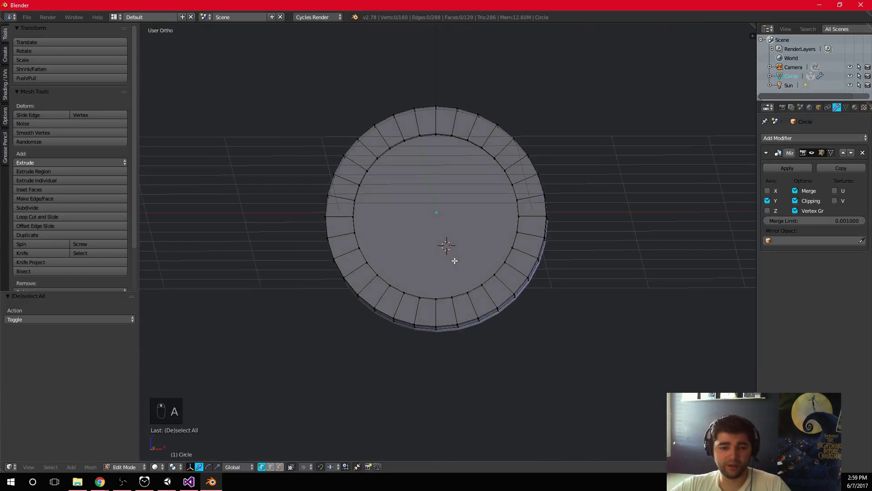
{"action": "key", "text": "KP_1"}
{"action": "scroll", "coordinate": [428, 122], "scroll_direction": "up", "scroll_amount": 2}
{"action": "key", "text": "Tab"}
{"action": "key", "text": "shift+a"}
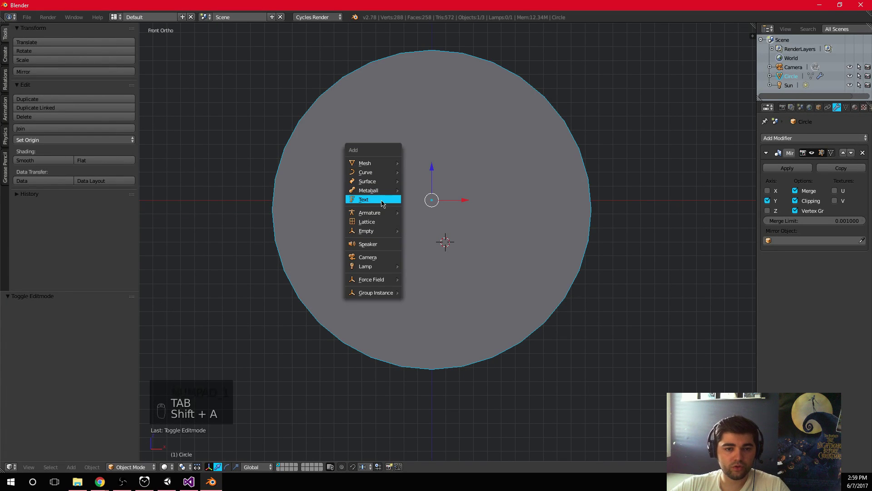
{"action": "left_click", "coordinate": [364, 200]}
{"action": "middle_click_drag", "start_coordinate": [451, 236], "coordinate": [468, 282]}
{"action": "left_click_drag", "start_coordinate": [485, 232], "coordinate": [634, 266]}
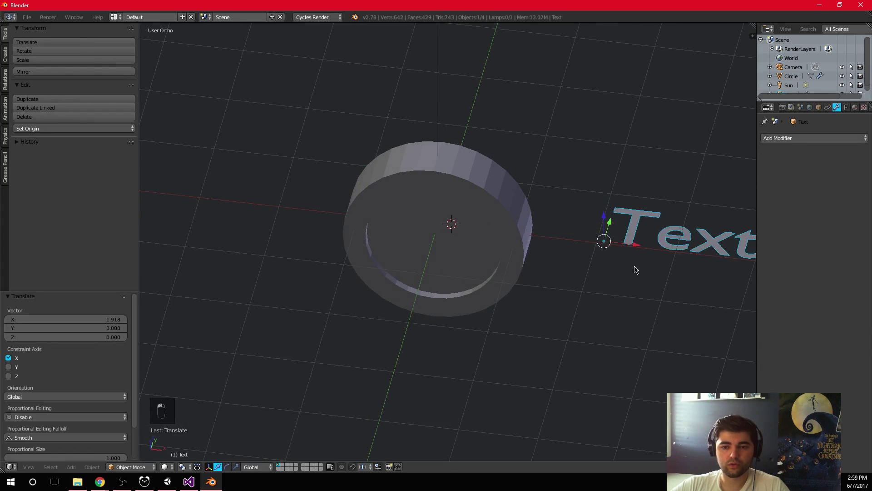
Step: In top view, replace the default text with the trial letters "hy"
{"action": "middle_click_drag", "start_coordinate": [634, 267], "coordinate": [519, 330], "text": "shift"}
{"action": "key", "text": "KP_7"}
{"action": "key", "text": "Tab"}
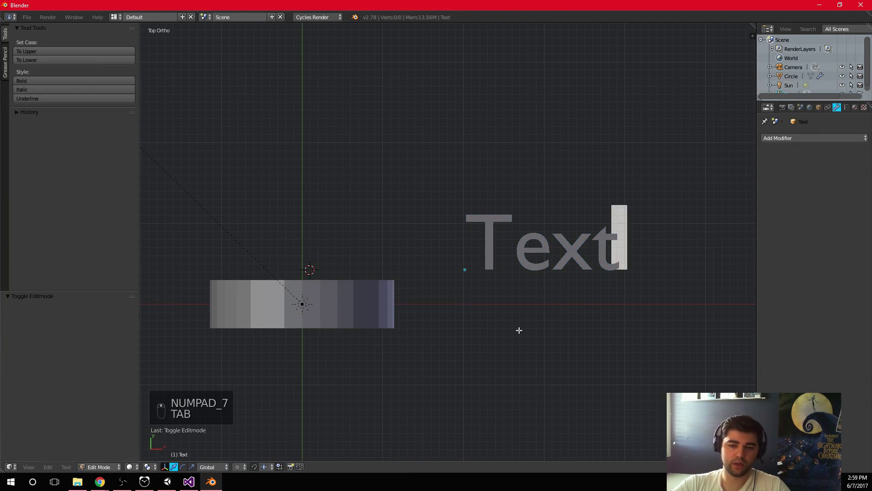
{"action": "key", "text": "BackSpace"}
{"action": "key", "text": "BackSpace"}
{"action": "key", "text": "BackSpace"}
{"action": "key", "text": "BackSpace"}
{"action": "key", "text": "BackSpace"}
{"action": "key", "text": "BackSpace"}
{"action": "type", "text": "H"}
{"action": "key", "text": "BackSpace"}
{"action": "type", "text": "hj"}
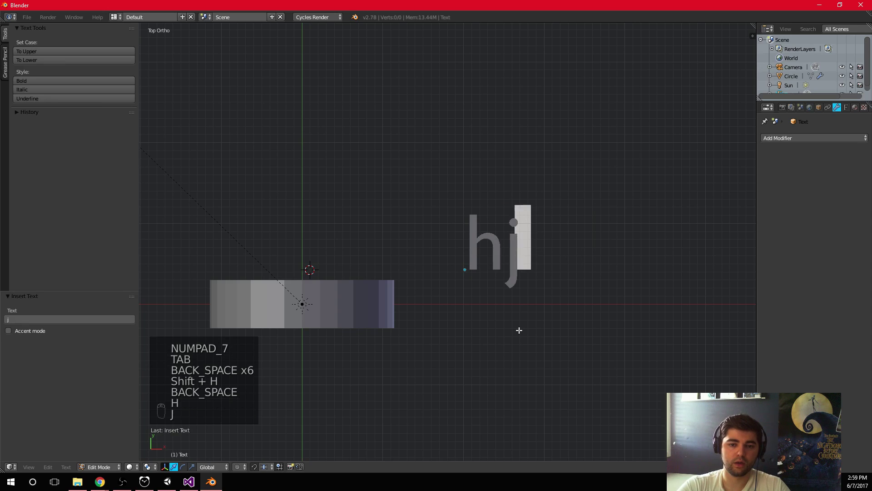
{"action": "key", "text": "BackSpace"}
{"action": "type", "text": "y"}
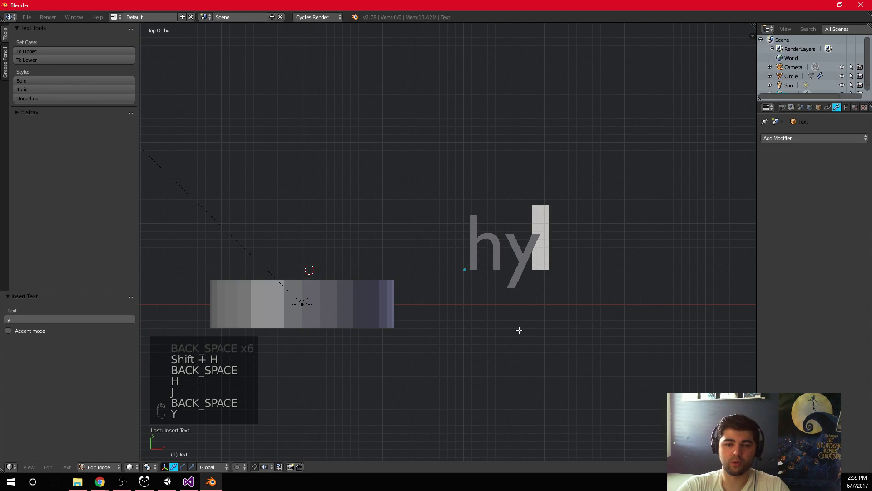
Step: Replace the trial letters with a single lowercase "h" and return to Object Mode
{"action": "key", "text": "BackSpace"}
{"action": "key", "text": "BackSpace"}
{"action": "key", "text": "BackSpace"}
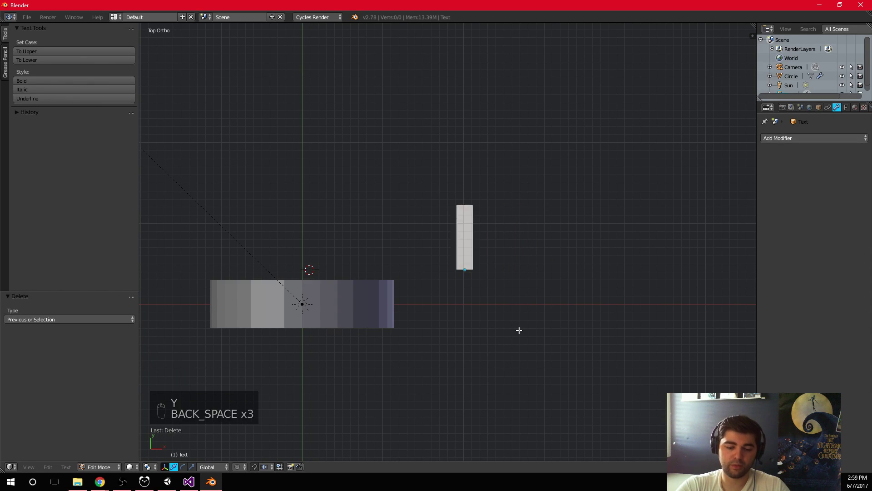
{"action": "type", "text": "y"}
{"action": "key", "text": "BackSpace"}
{"action": "type", "text": "h"}
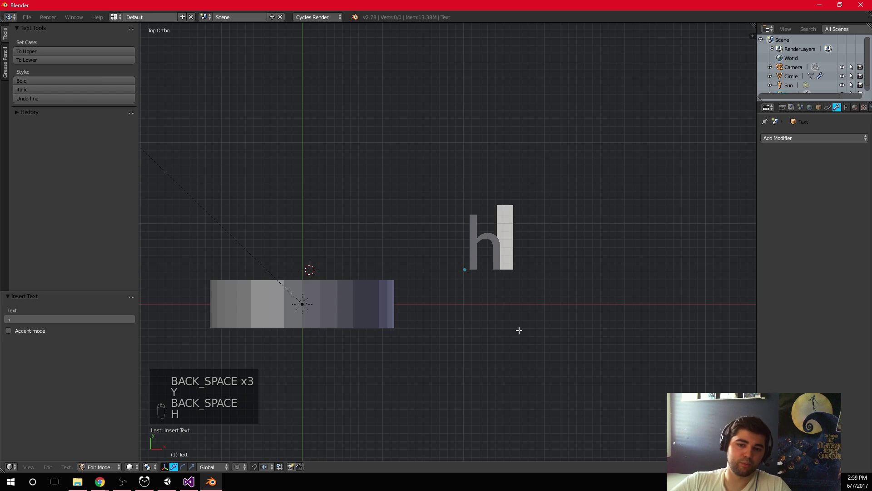
{"action": "scroll", "coordinate": [519, 331], "scroll_direction": "up", "scroll_amount": 4}
{"action": "key", "text": "Tab"}
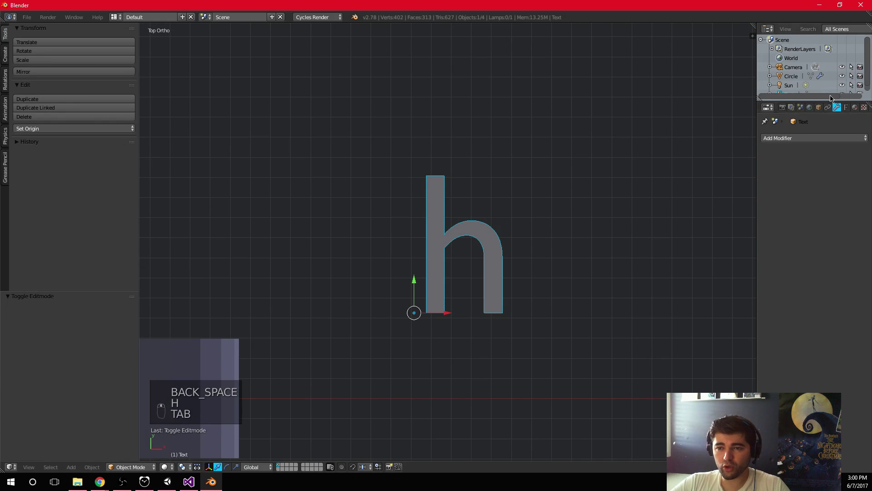
Step: Open the file browser for loading the text's Regular font
{"action": "left_click", "coordinate": [846, 108]}
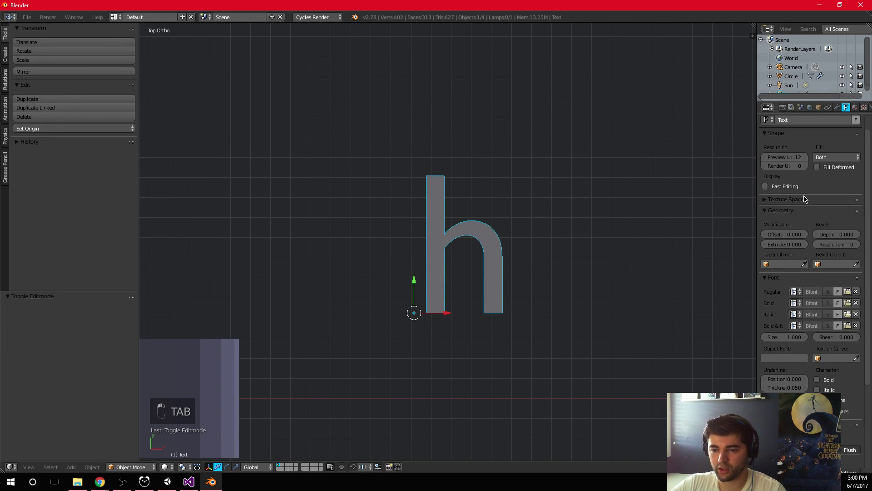
{"action": "scroll", "coordinate": [784, 315], "scroll_direction": "down", "scroll_amount": 5}
{"action": "scroll", "coordinate": [777, 272], "scroll_direction": "up", "scroll_amount": 6}
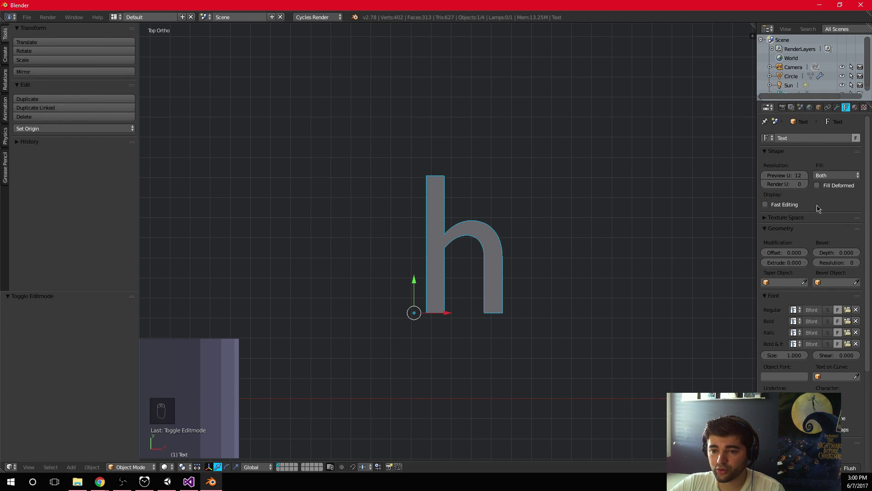
{"action": "scroll", "coordinate": [809, 265], "scroll_direction": "down", "scroll_amount": 2}
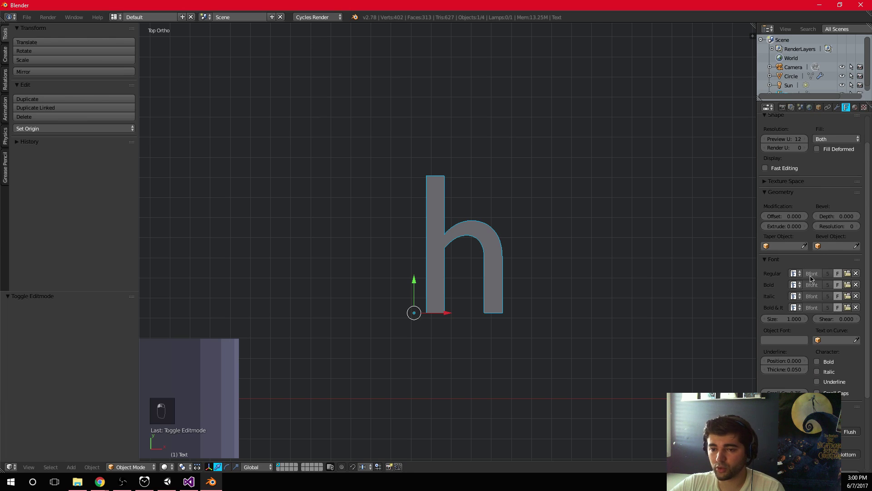
{"action": "left_click", "coordinate": [848, 273]}
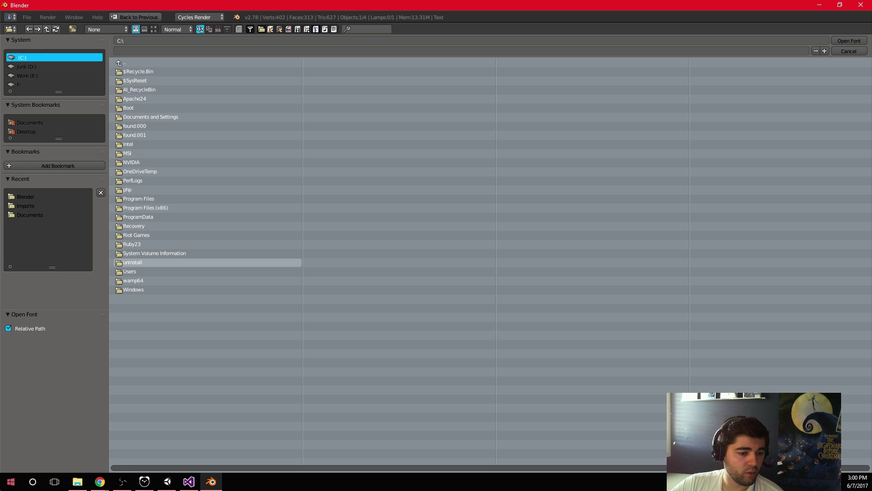
{"action": "left_click", "coordinate": [2, 481]}
{"action": "type", "text": "a"}
{"action": "key", "text": "Escape"}
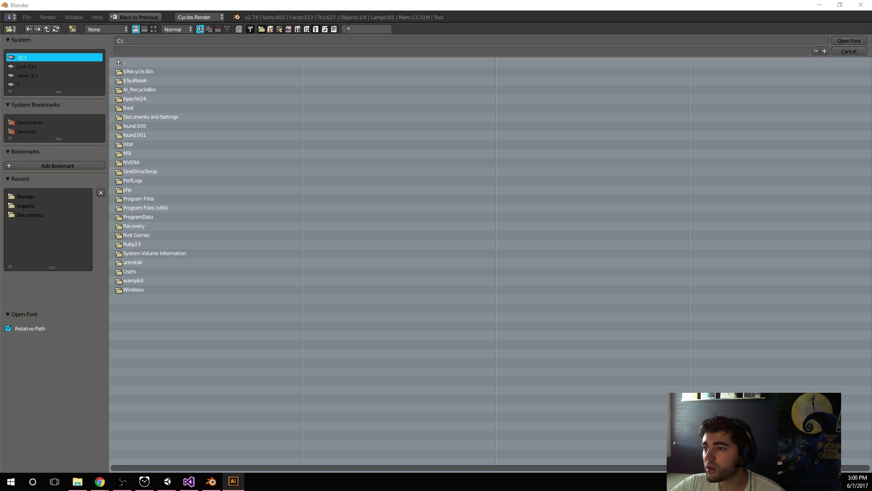
Step: Load DEFTONE.ttf from the D:\Fonts folder as the text's Regular font
{"action": "left_click", "coordinate": [223, 189]}
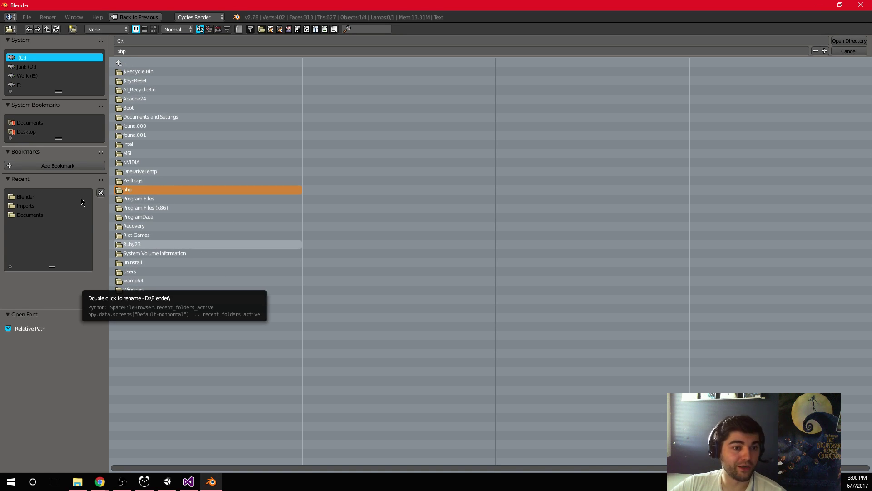
{"action": "left_click", "coordinate": [28, 127]}
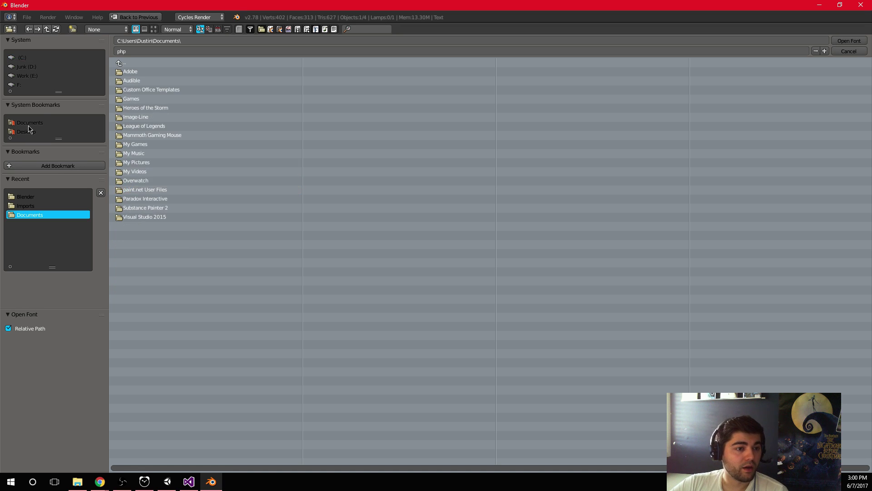
{"action": "left_click", "coordinate": [44, 78]}
{"action": "left_click", "coordinate": [51, 68]}
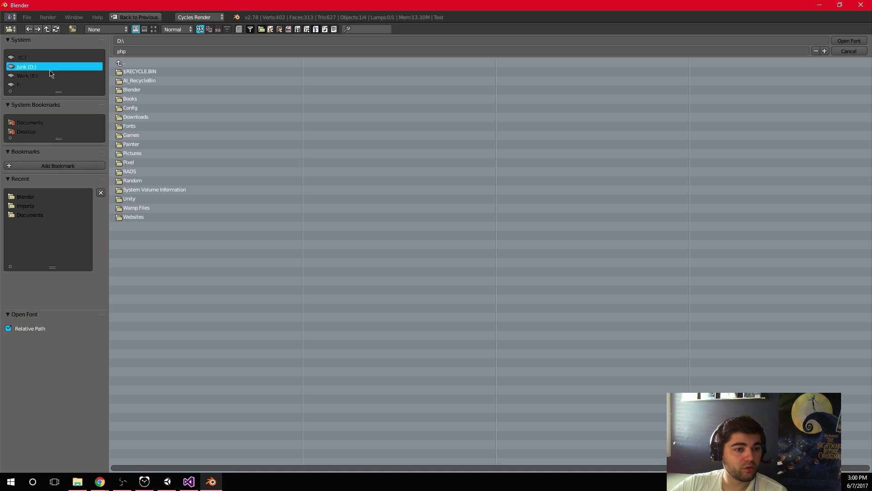
{"action": "left_click", "coordinate": [159, 127]}
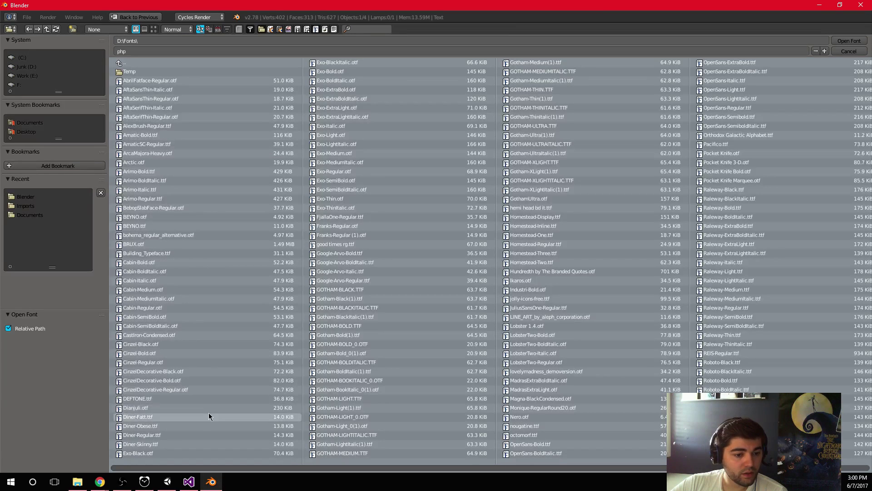
{"action": "double_click", "coordinate": [200, 417]}
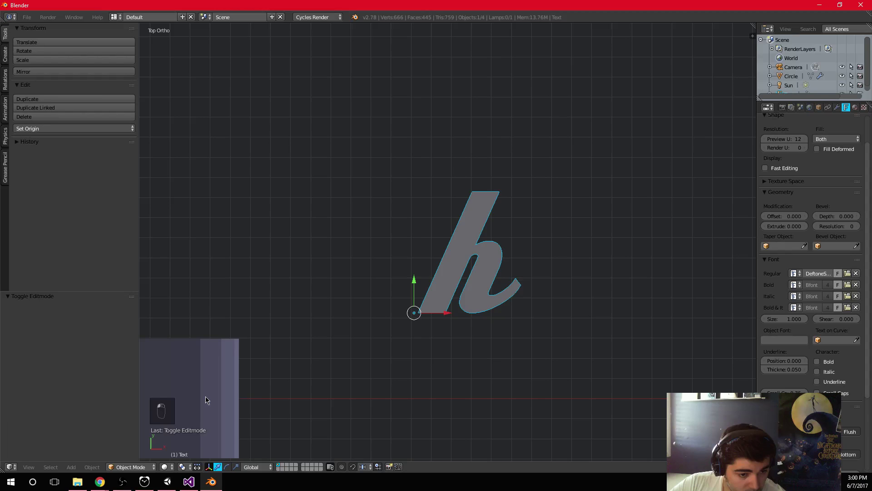
Step: Try a capital "H" in the loaded font and restore the lowercase "h"
{"action": "scroll", "coordinate": [479, 285], "scroll_direction": "down", "scroll_amount": 1}
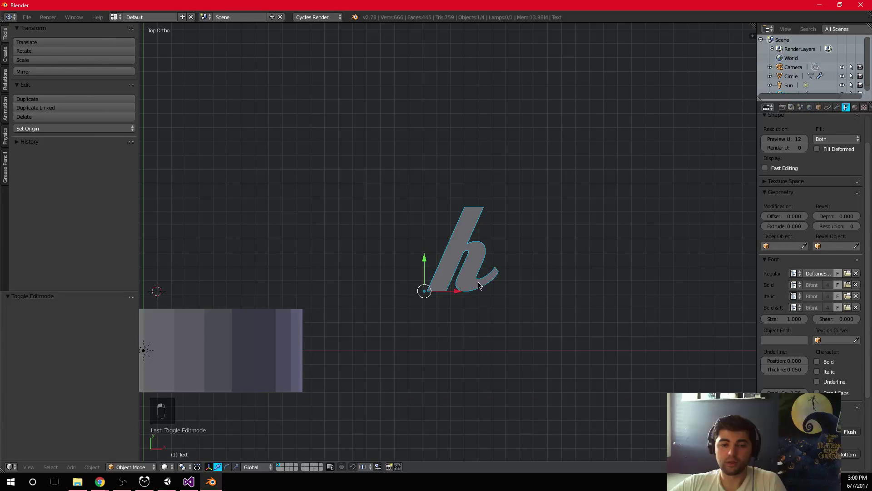
{"action": "key", "text": "Tab"}
{"action": "key", "text": "BackSpace"}
{"action": "type", "text": "H"}
{"action": "key", "text": "BackSpace"}
{"action": "type", "text": "h"}
{"action": "key", "text": "Tab"}
Step: Convert the h text to a mesh with Convert to, Mesh from Curve/Meta/Surf/Text
{"action": "middle_click_drag", "start_coordinate": [479, 285], "coordinate": [471, 306]}
{"action": "scroll", "coordinate": [428, 334], "scroll_direction": "up", "scroll_amount": 3}
{"action": "scroll", "coordinate": [471, 306], "scroll_direction": "up", "scroll_amount": 2}
{"action": "key", "text": "space"}
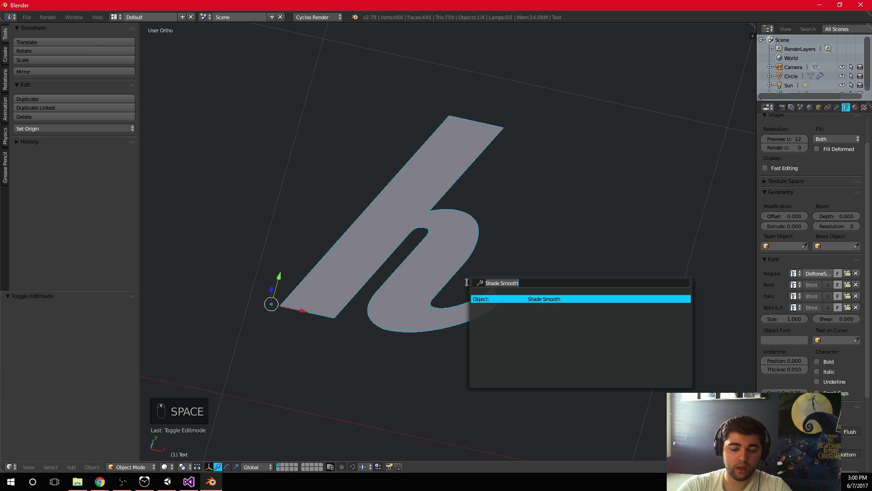
{"action": "type", "text": "conv"}
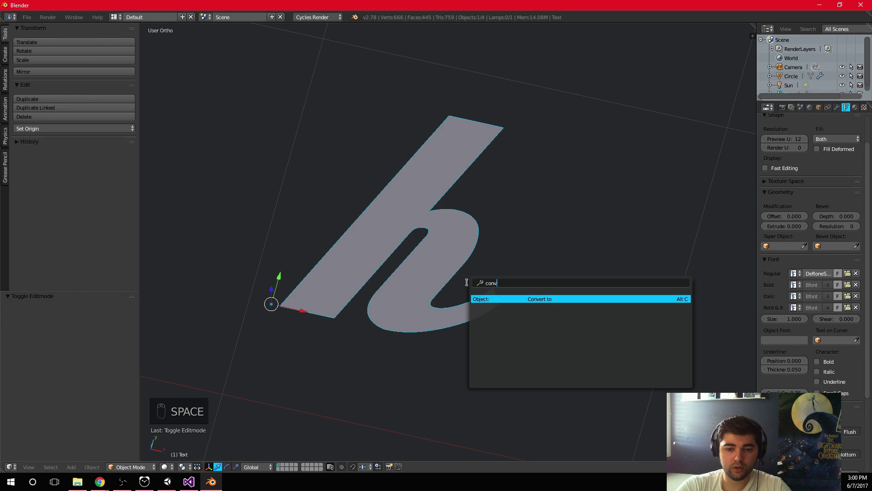
{"action": "key", "text": "Return"}
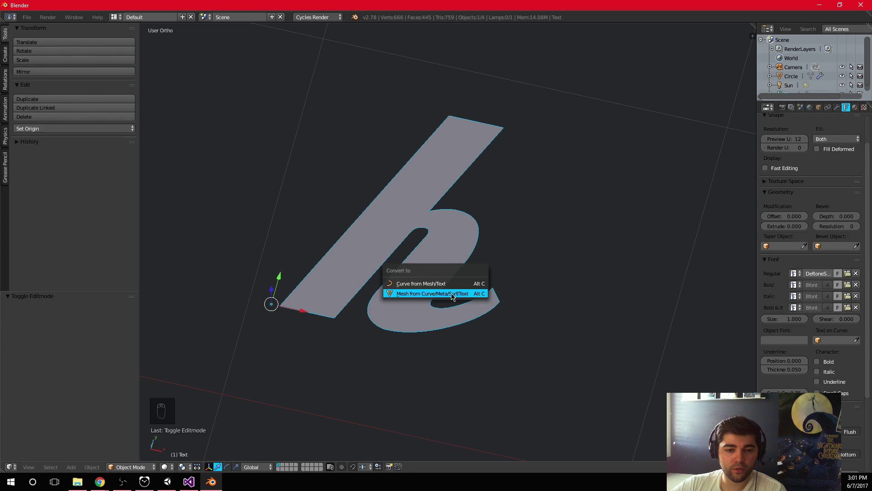
{"action": "left_click", "coordinate": [452, 294]}
{"action": "middle_click_drag", "start_coordinate": [452, 293], "coordinate": [454, 292]}
Step: Review the Convert to options and examine the h mesh's geometry in Edit Mode
{"action": "key", "text": "space"}
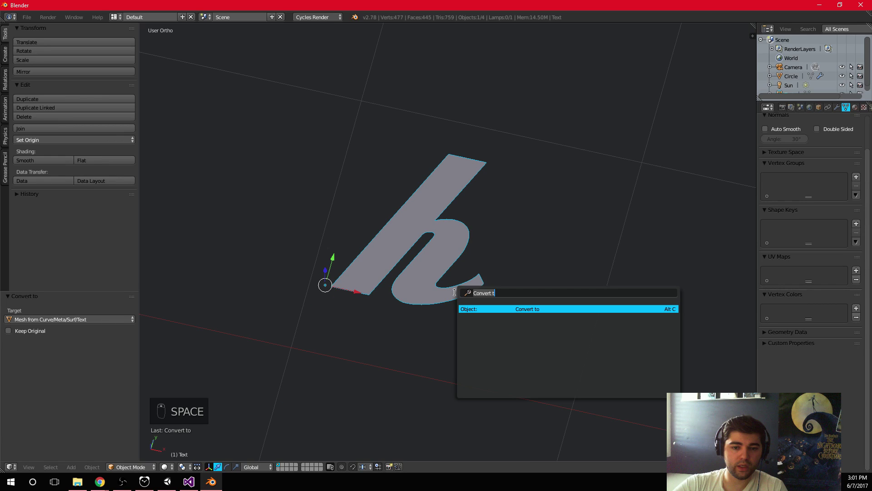
{"action": "key", "text": "Return"}
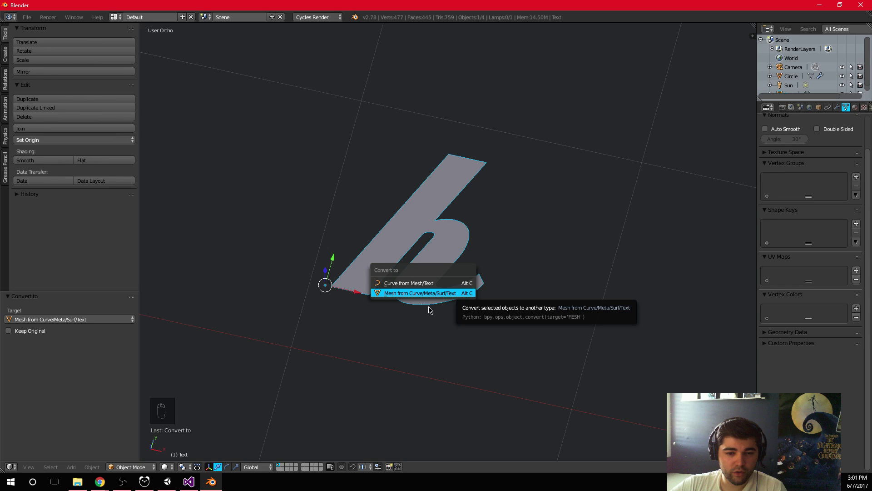
{"action": "key", "text": "Tab"}
{"action": "middle_click_drag", "start_coordinate": [430, 310], "coordinate": [471, 274]}
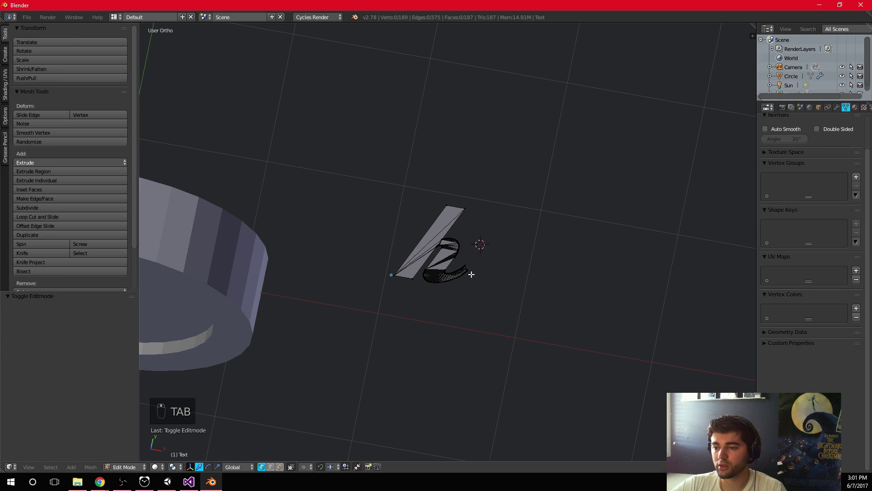
{"action": "key", "text": "Tab"}
Step: Rotate the h mesh by 90° in the right view so it stands parallel to the coin's face
{"action": "key", "text": "KP_3"}
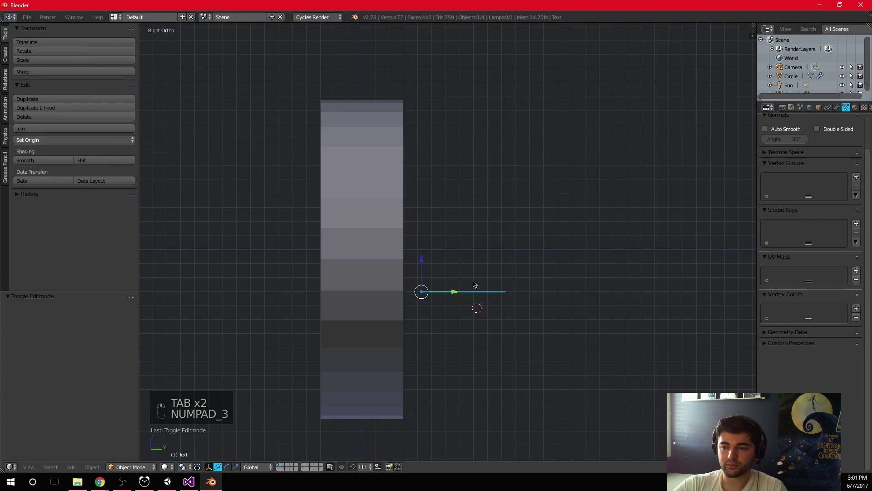
{"action": "key", "text": "r"}
{"action": "key", "text": "9"}
{"action": "key", "text": "0"}
{"action": "key", "text": "Return"}
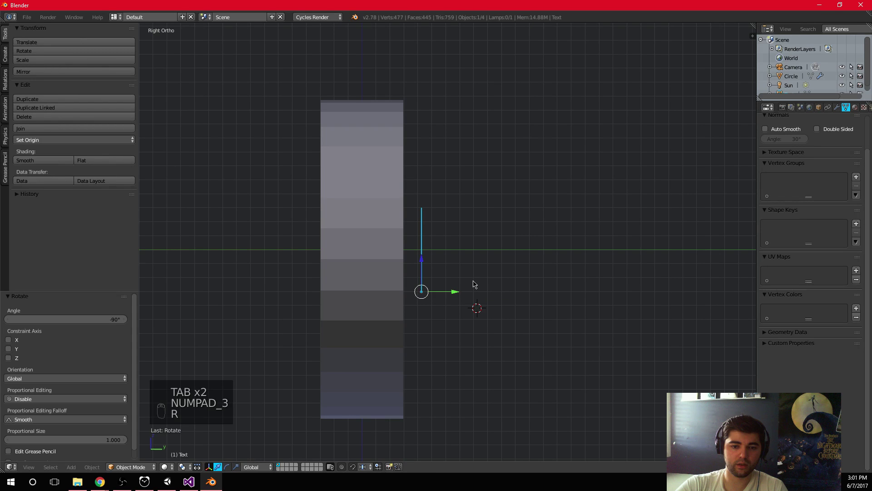
Step: In front view, move the h over the coin and scale it up to nearly fill the face
{"action": "key", "text": "KP_1"}
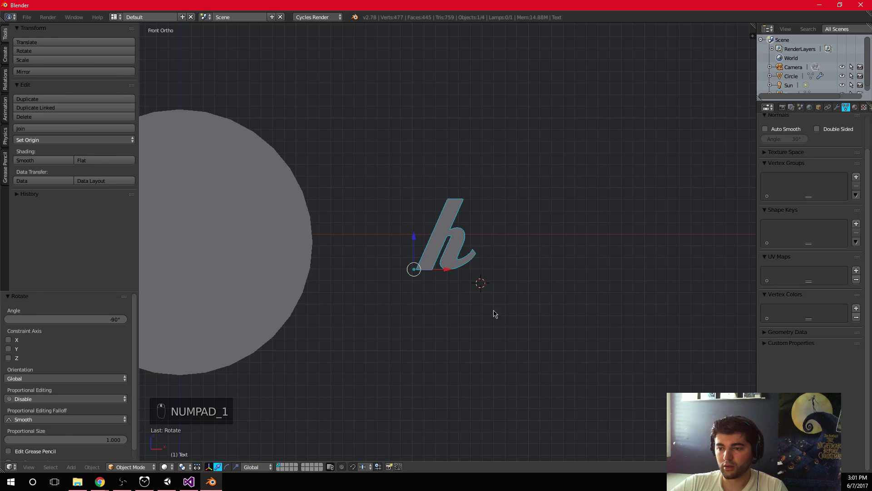
{"action": "key", "text": "g"}
{"action": "left_click", "coordinate": [411, 302]}
{"action": "key", "text": "s"}
Step: In Edit Mode, move all of the h's vertices about -0.64 on X and -0.23 on Z towards the coin's centre
{"action": "key", "text": "Tab"}
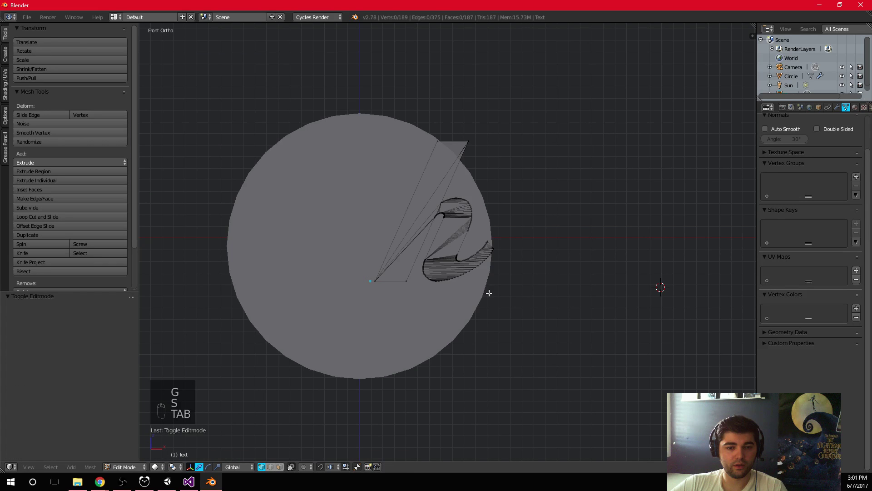
{"action": "key", "text": "g"}
{"action": "key", "text": "a"}
{"action": "key", "text": "g"}
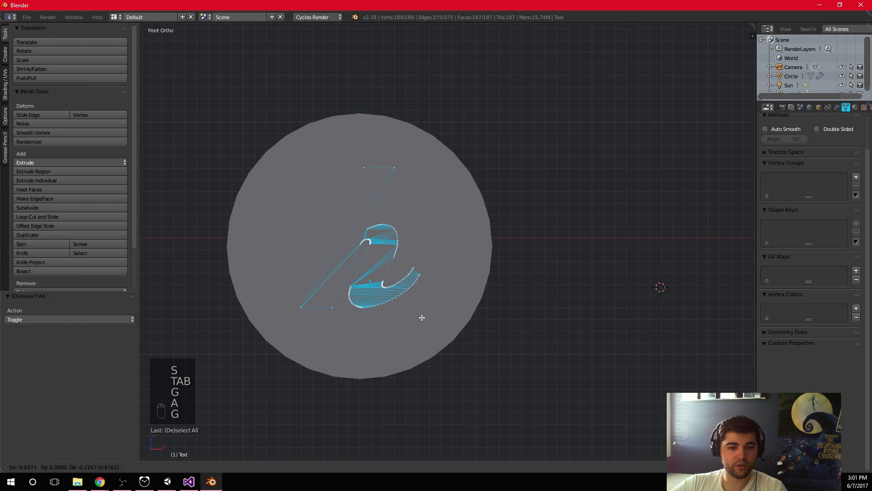
{"action": "left_click", "coordinate": [422, 318]}
{"action": "key", "text": "Tab"}
Step: Check the h against the coin's face from an angle and delete the h mesh
{"action": "scroll", "coordinate": [466, 275], "scroll_direction": "down", "scroll_amount": 2}
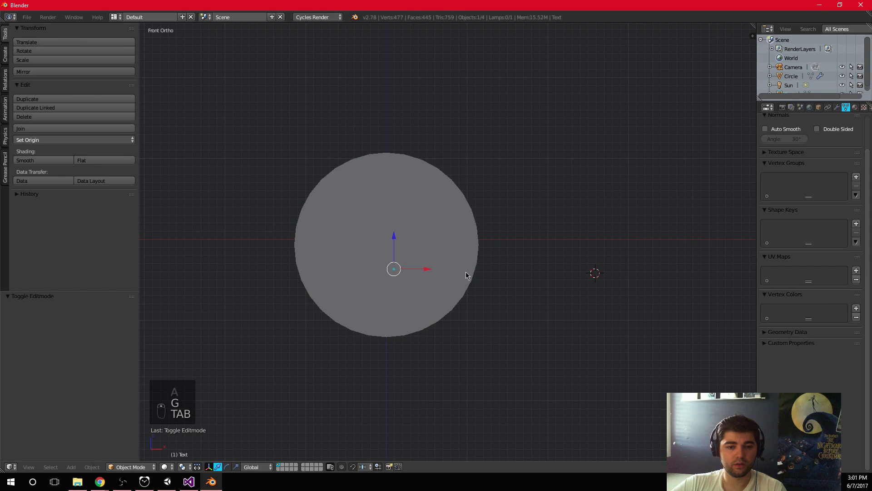
{"action": "middle_click_drag", "start_coordinate": [466, 275], "coordinate": [405, 276], "text": "shift"}
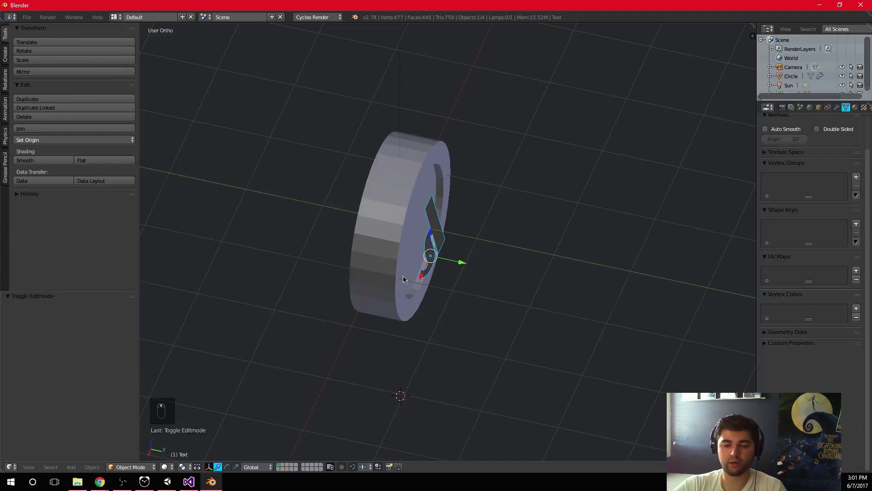
{"action": "key", "text": "Delete"}
Step: In the front view, add a new text object beside the coin and replace its default text with "h"
{"action": "key", "text": "KP_1"}
{"action": "key", "text": "shift+a"}
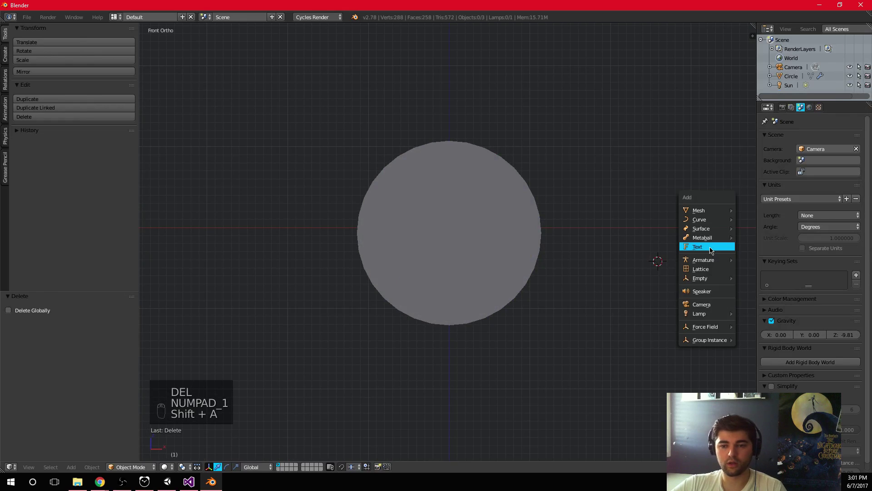
{"action": "left_click", "coordinate": [709, 247]}
{"action": "key", "text": "Tab"}
{"action": "middle_click_drag", "start_coordinate": [657, 298], "coordinate": [636, 296]}
{"action": "key", "text": "BackSpace"}
{"action": "key", "text": "BackSpace"}
{"action": "key", "text": "BackSpace"}
{"action": "key", "text": "BackSpace"}
{"action": "key", "text": "BackSpace"}
{"action": "key", "text": "BackSpace"}
{"action": "key", "text": "BackSpace"}
{"action": "key", "text": "BackSpace"}
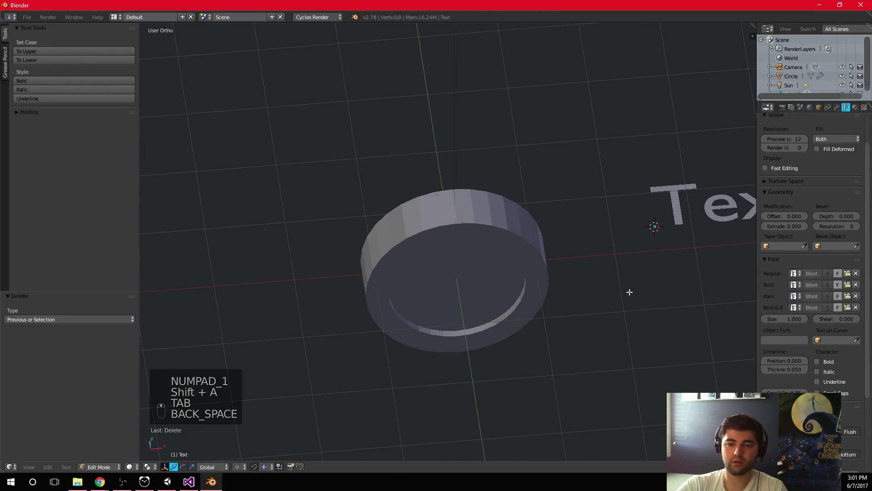
{"action": "type", "text": "h"}
{"action": "key", "text": "Tab"}
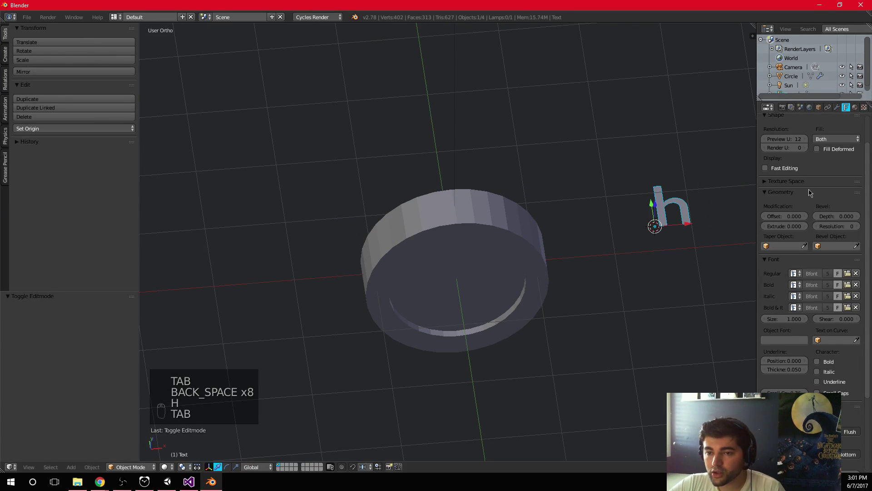
Step: Set the h's regular font to the loaded Deftone font and its horizontal alignment to Center
{"action": "left_click", "coordinate": [793, 273]}
{"action": "left_click", "coordinate": [745, 296]}
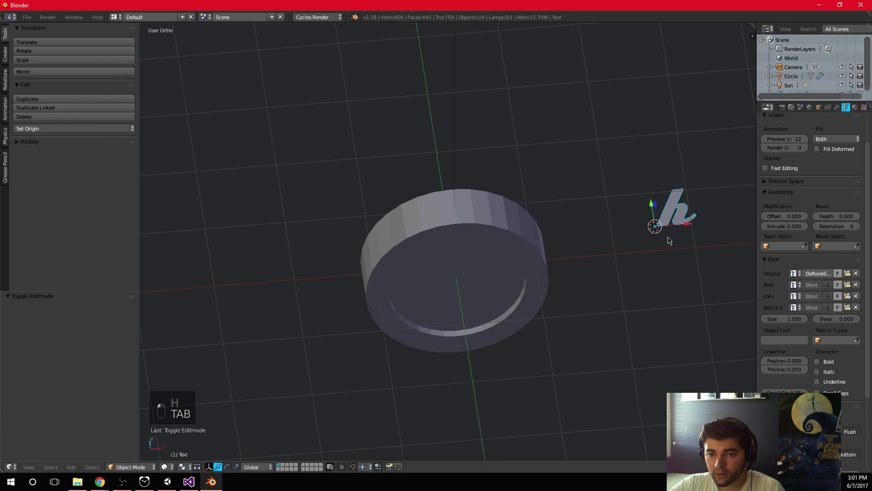
{"action": "scroll", "coordinate": [681, 252], "scroll_direction": "down", "scroll_amount": 1}
{"action": "scroll", "coordinate": [636, 222], "scroll_direction": "up", "scroll_amount": 3}
{"action": "scroll", "coordinate": [794, 202], "scroll_direction": "up", "scroll_amount": 2}
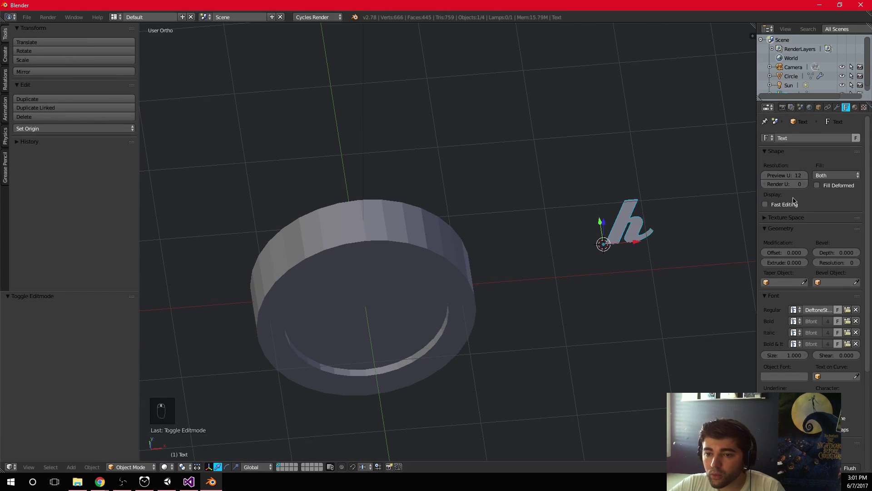
{"action": "scroll", "coordinate": [793, 201], "scroll_direction": "down", "scroll_amount": 1}
{"action": "scroll", "coordinate": [784, 206], "scroll_direction": "down", "scroll_amount": 6}
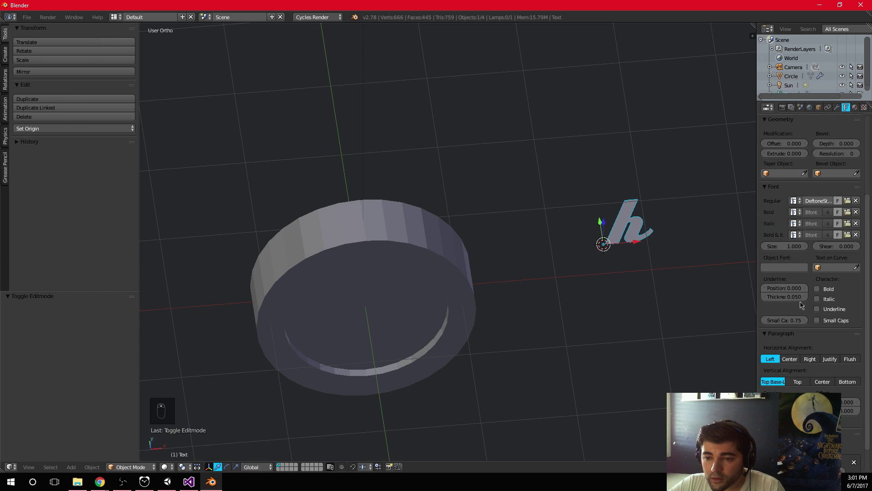
{"action": "left_click", "coordinate": [808, 341]}
{"action": "left_click", "coordinate": [793, 342]}
Step: Try the Center and Top vertical alignments on the h and return it to Top Base-Line
{"action": "left_click", "coordinate": [821, 363]}
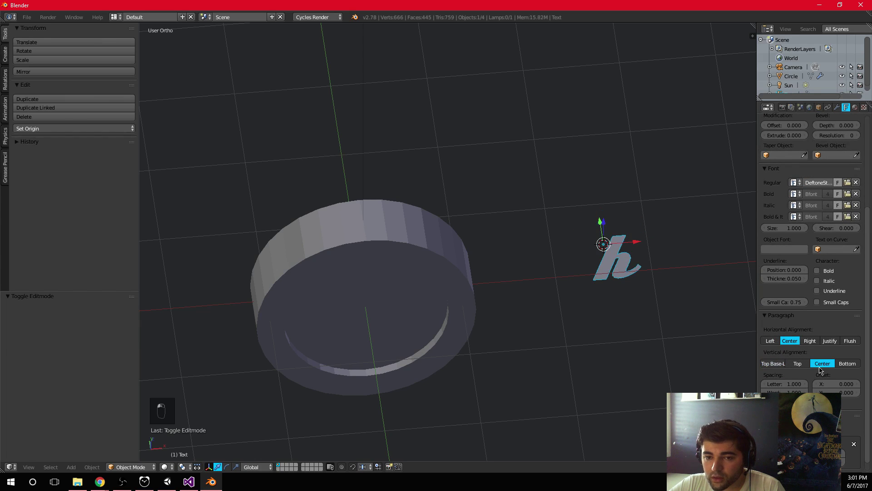
{"action": "middle_click_drag", "start_coordinate": [658, 292], "coordinate": [621, 329]}
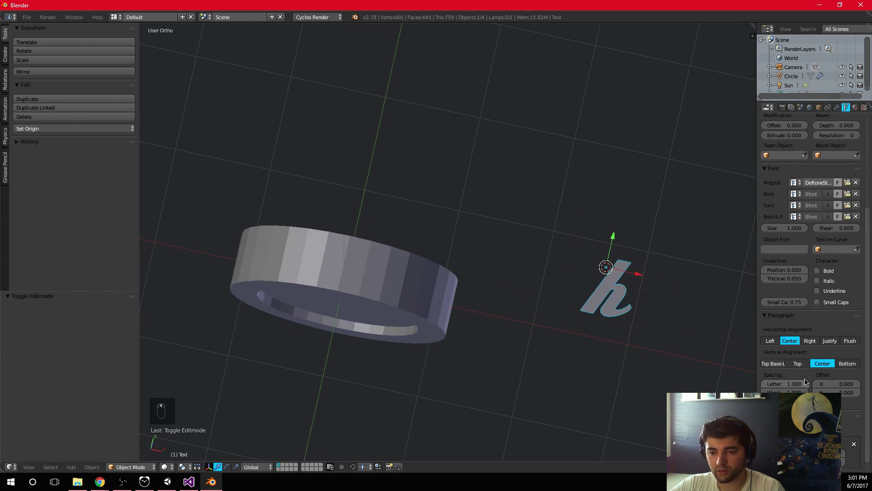
{"action": "left_click", "coordinate": [798, 363]}
{"action": "left_click", "coordinate": [771, 366]}
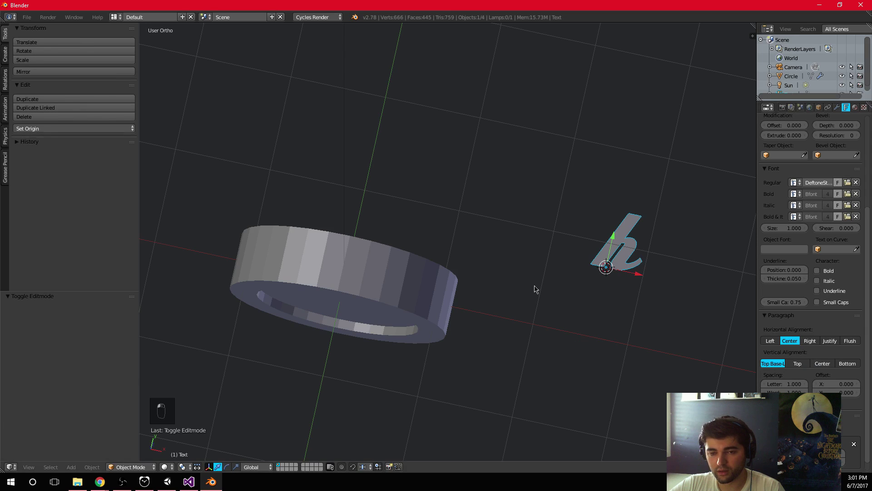
Step: Convert the h text object to a mesh
{"action": "middle_click_drag", "start_coordinate": [559, 318], "coordinate": [630, 311]}
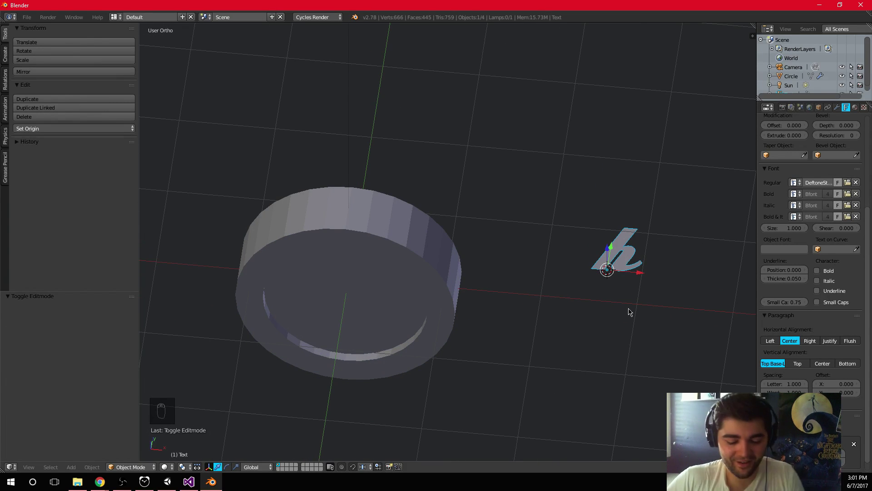
{"action": "key", "text": "space"}
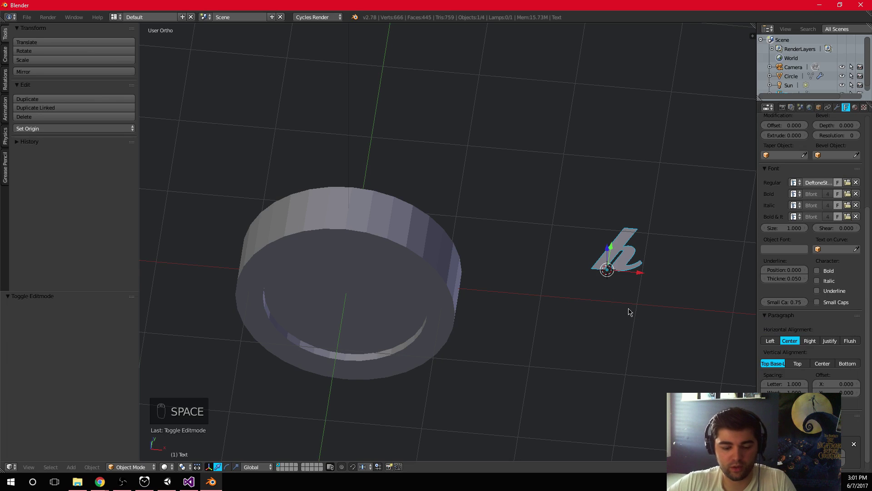
{"action": "key", "text": "alt+c"}
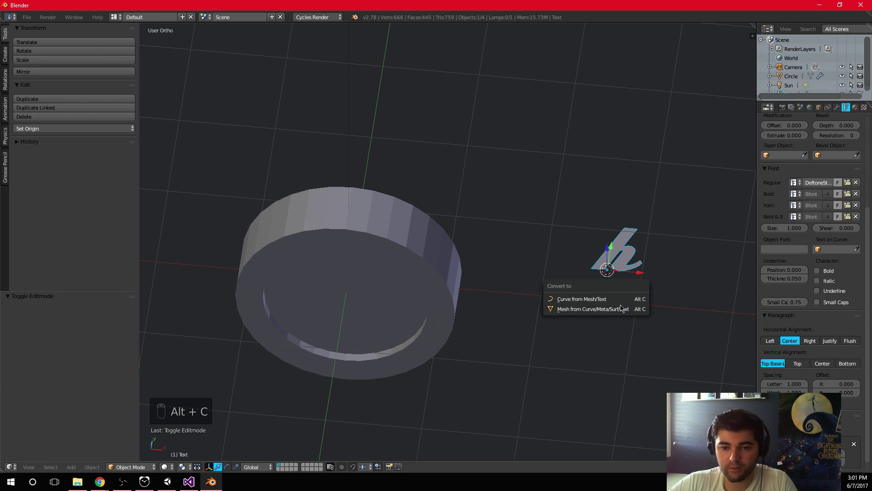
{"action": "left_click", "coordinate": [622, 309]}
Step: In Edit Mode, rotate all of the h's vertices by -90° in the right view so it stands upright
{"action": "key", "text": "KP_3"}
{"action": "key", "text": "Tab"}
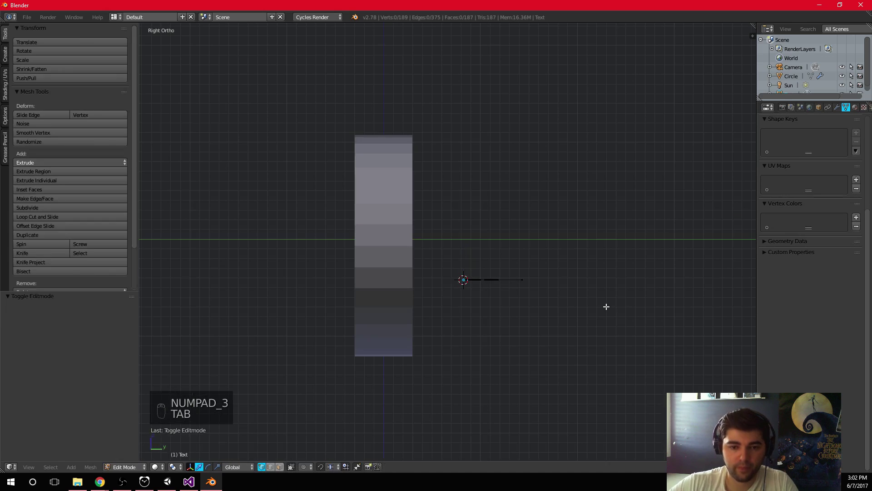
{"action": "type", "text": "rar90"}
{"action": "key", "text": "minus"}
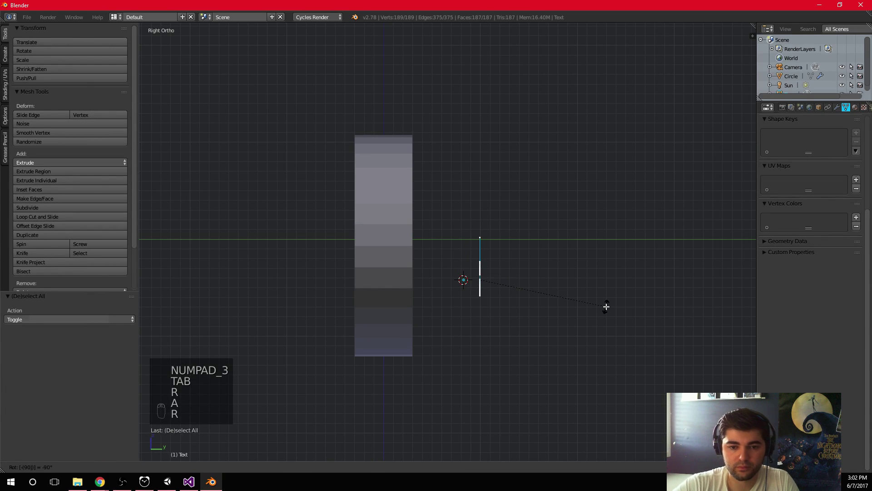
{"action": "key", "text": "Return"}
Step: Extrude the h's faces by about 0.017 to give it thickness and inspect it from an angle in Object Mode
{"action": "scroll", "coordinate": [605, 305], "scroll_direction": "up", "scroll_amount": 10}
{"action": "key", "text": "e"}
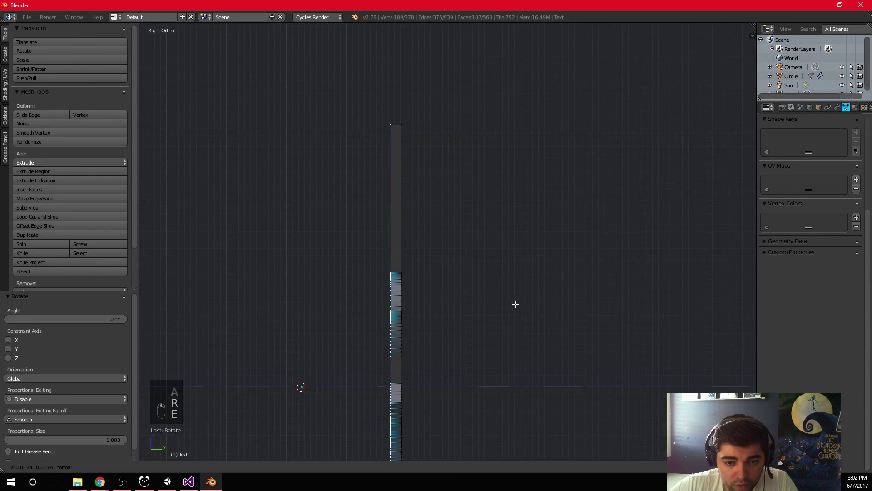
{"action": "left_click", "coordinate": [512, 303]}
{"action": "key", "text": "Tab"}
{"action": "middle_click_drag", "start_coordinate": [511, 304], "coordinate": [445, 296]}
{"action": "scroll", "coordinate": [477, 273], "scroll_direction": "up", "scroll_amount": 5}
{"action": "scroll", "coordinate": [477, 273], "scroll_direction": "down", "scroll_amount": 5}
{"action": "key", "text": "KP_Decimal"}
{"action": "key", "text": "KP_Decimal"}
{"action": "key", "text": "KP_Decimal"}
{"action": "scroll", "coordinate": [479, 282], "scroll_direction": "down", "scroll_amount": 3}
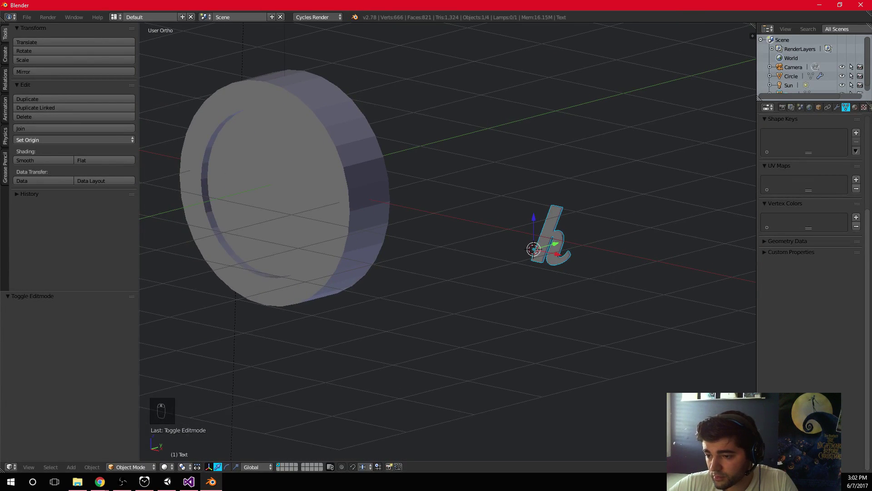
{"action": "key", "text": "alt+Tab"}
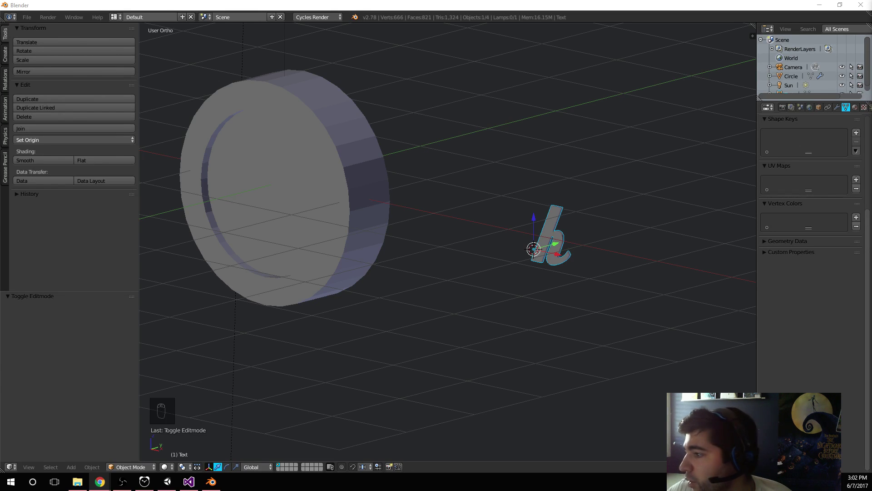
{"action": "middle_click_drag", "start_coordinate": [321, 177], "coordinate": [433, 201]}
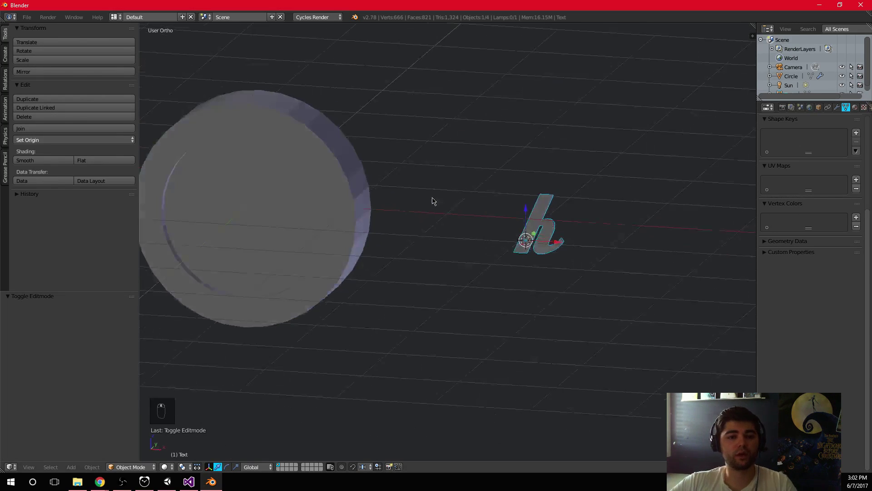
{"action": "scroll", "coordinate": [436, 218], "scroll_direction": "down", "scroll_amount": 4}
Step: Select the coin's entire mesh in Edit Mode and try Shade Smooth on it, checking the look in Object Mode
{"action": "right_click", "coordinate": [422, 227]}
{"action": "key", "text": "Tab"}
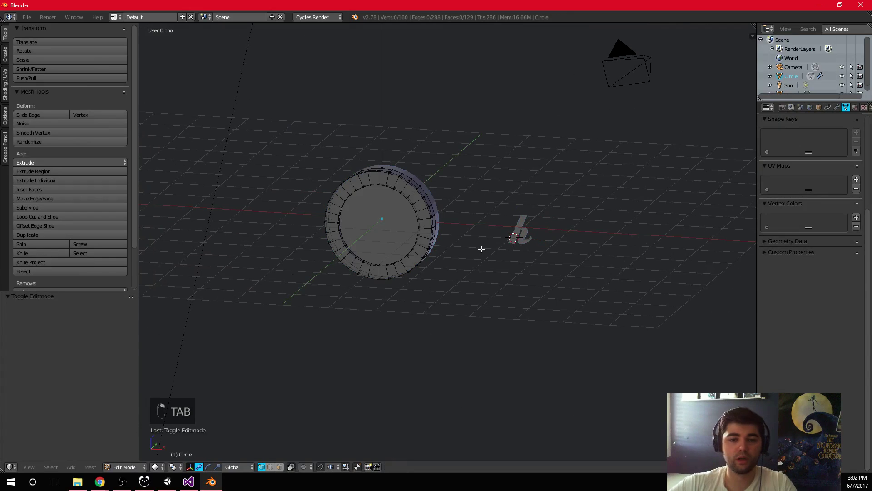
{"action": "key", "text": "a"}
{"action": "key", "text": "a"}
{"action": "key", "text": "space"}
{"action": "type", "text": "shade s"}
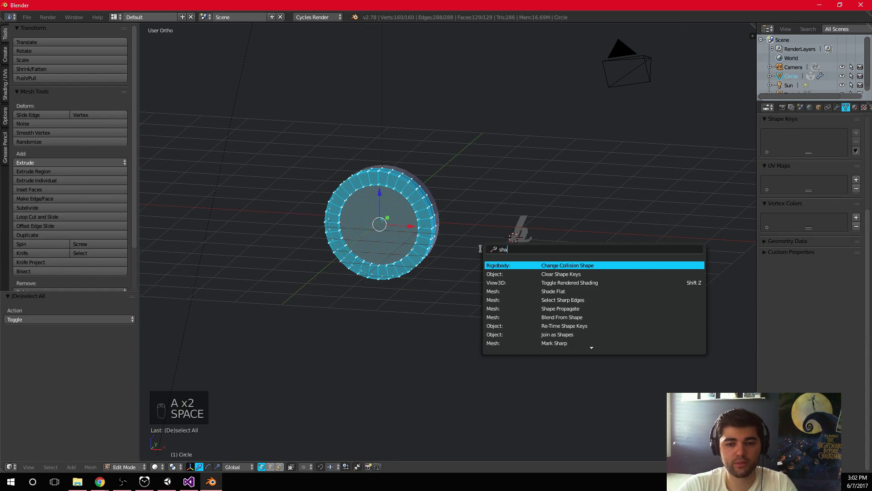
{"action": "key", "text": "Return"}
{"action": "key", "text": "Tab"}
{"action": "middle_click_drag", "start_coordinate": [486, 248], "coordinate": [448, 209]}
{"action": "key", "text": "Tab"}
{"action": "key", "text": "space"}
{"action": "type", "text": "shade sm"}
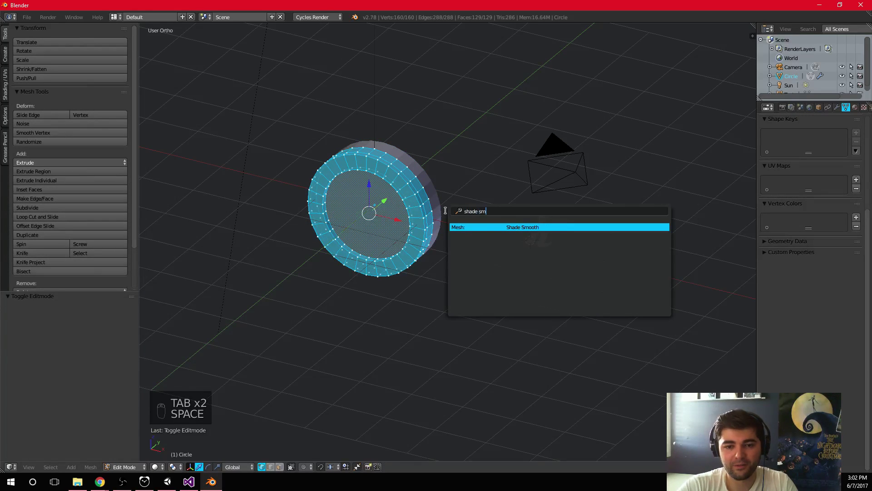
{"action": "key", "text": "Return"}
{"action": "key", "text": "Tab"}
{"action": "middle_click_drag", "start_coordinate": [447, 214], "coordinate": [510, 253]}
Step: Restore flat shading on the coin's entire mesh and return to Object Mode
{"action": "key", "text": "Tab"}
{"action": "key", "text": "space"}
{"action": "type", "text": "shade s"}
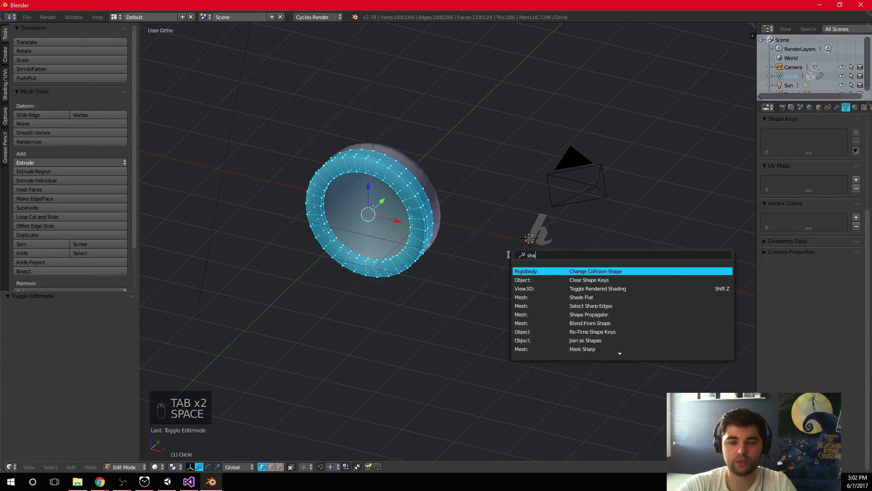
{"action": "key", "text": "Return"}
{"action": "key", "text": "Tab"}
Step: In the front view, move the h object over the coin by about -2.612 on X and 0.257 on Z
{"action": "right_click", "coordinate": [534, 242]}
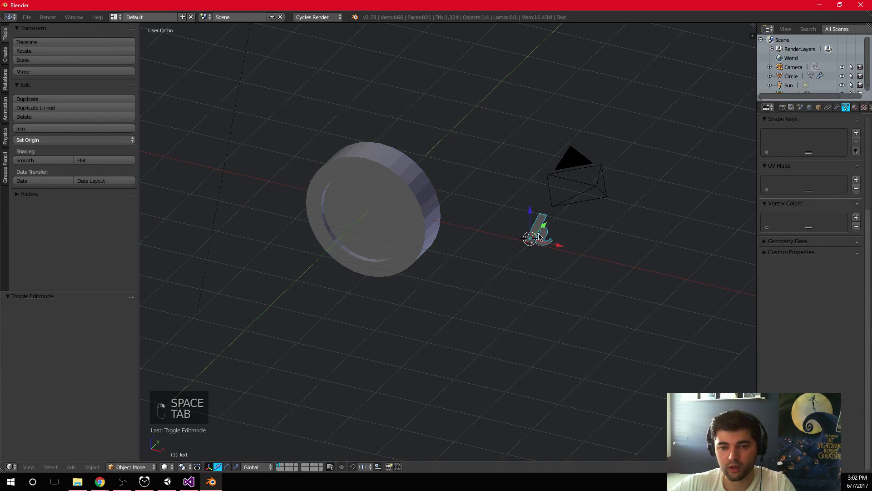
{"action": "key", "text": "KP_1"}
{"action": "key", "text": "g"}
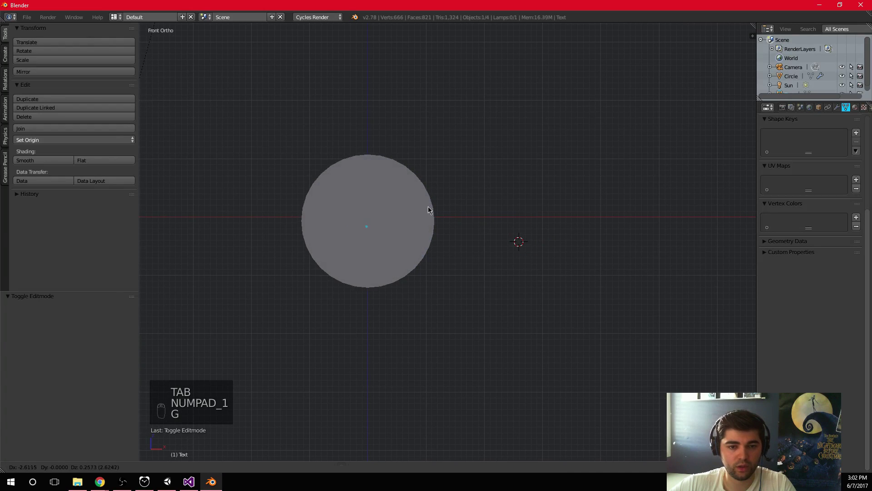
{"action": "left_click", "coordinate": [428, 207]}
Step: In the right view, move the h across to the coin's front face, ending with a 0.238 shift on Y
{"action": "key", "text": "KP_3"}
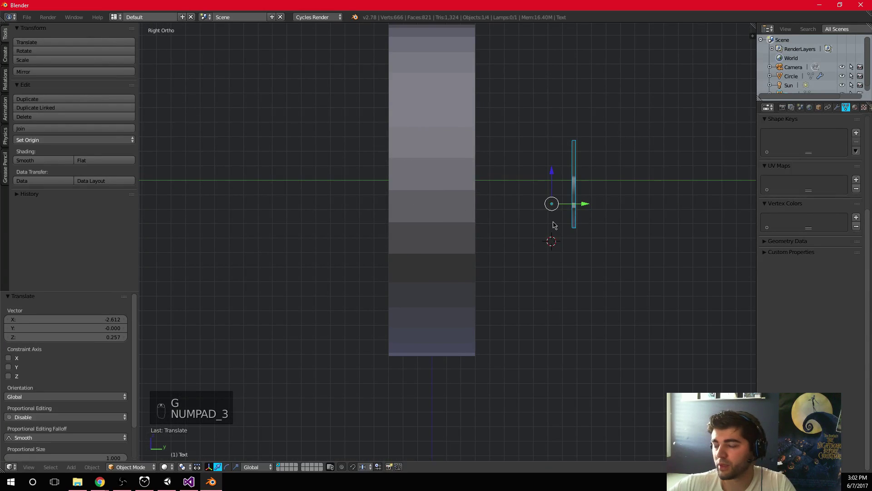
{"action": "key", "text": "g"}
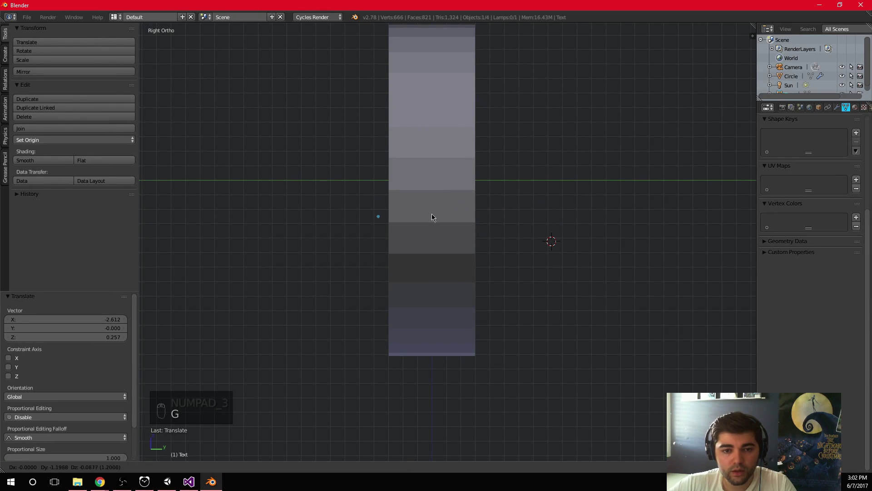
{"action": "left_click", "coordinate": [404, 189]}
{"action": "middle_click_drag", "start_coordinate": [404, 189], "coordinate": [394, 166]}
{"action": "key", "text": "Tab"}
{"action": "key", "text": "Tab"}
{"action": "left_click_drag", "start_coordinate": [407, 172], "coordinate": [447, 164]}
Step: In the front view, scale the h up by about 1.592 and reposition it nearer the coin's centre
{"action": "key", "text": "KP_1"}
{"action": "scroll", "coordinate": [401, 216], "scroll_direction": "down", "scroll_amount": 1}
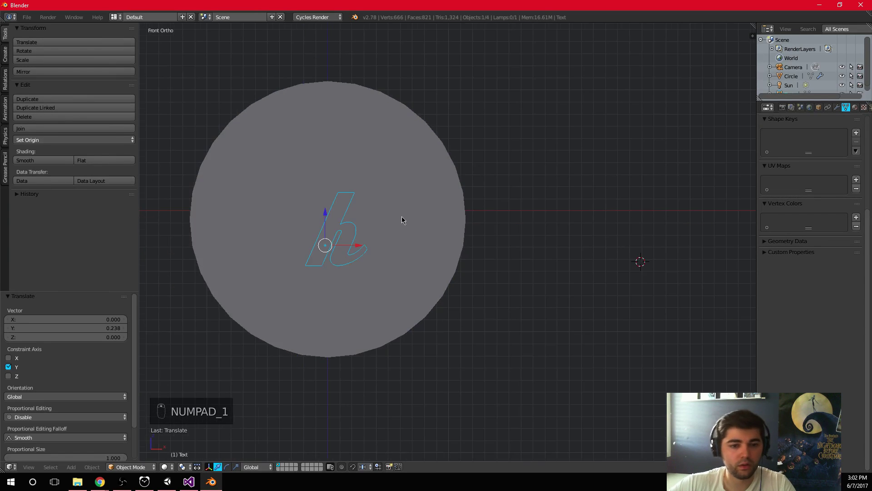
{"action": "middle_click_drag", "start_coordinate": [402, 216], "coordinate": [501, 198], "text": "shift"}
{"action": "key", "text": "s"}
{"action": "right_click", "coordinate": [591, 215]}
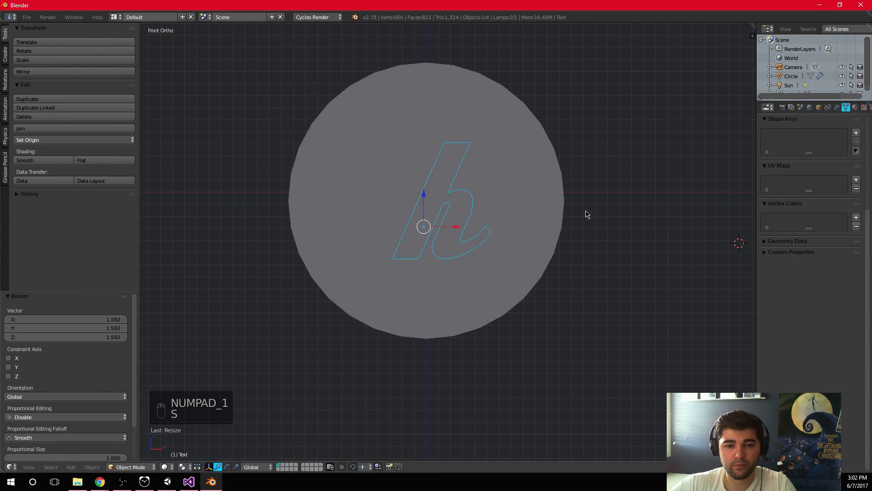
{"action": "key", "text": "g"}
{"action": "left_click", "coordinate": [568, 210]}
Step: In wireframe, scale the h by about 1.268, move it 0.034 on X and -0.008 on Z, and enlarge it by about 1.043
{"action": "key", "text": "z"}
{"action": "key", "text": "s"}
{"action": "left_click", "coordinate": [581, 212]}
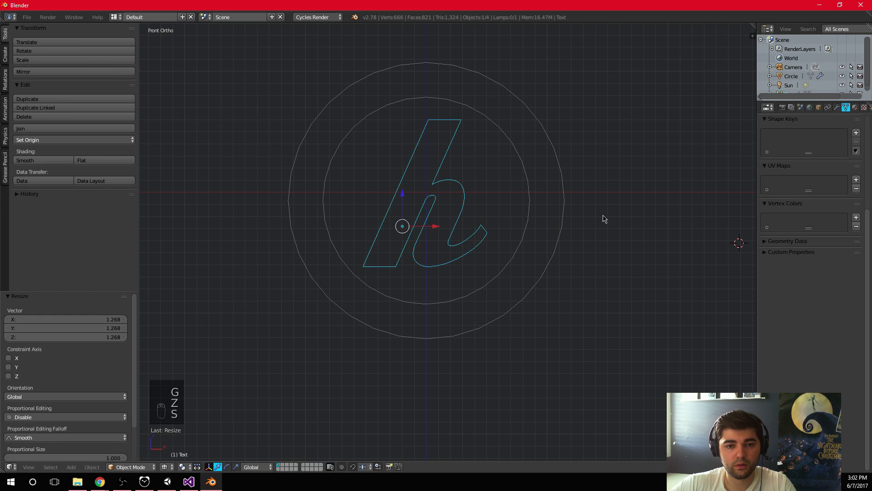
{"action": "key", "text": "g"}
{"action": "left_click", "coordinate": [609, 221]}
{"action": "key", "text": "s"}
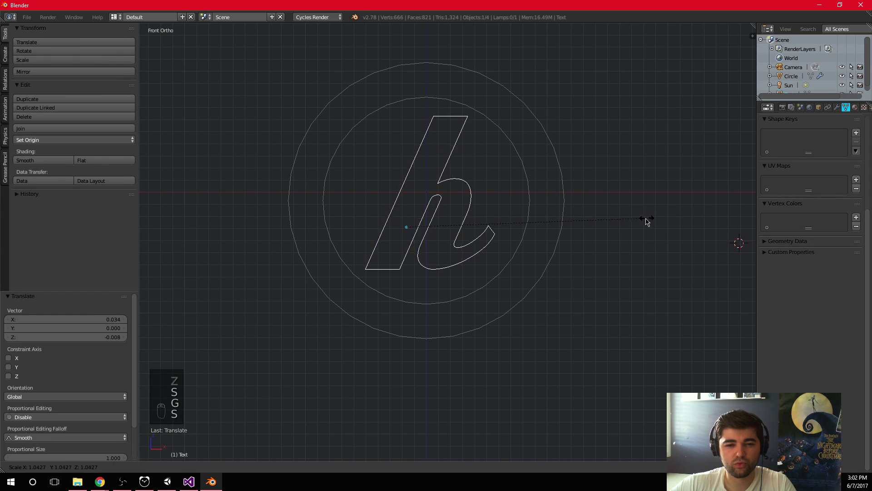
{"action": "left_click", "coordinate": [646, 222]}
{"action": "key", "text": "Tab"}
{"action": "scroll", "coordinate": [547, 238], "scroll_direction": "down", "scroll_amount": 5}
{"action": "key", "text": "a"}
{"action": "key", "text": "Tab"}
{"action": "middle_click_drag", "start_coordinate": [564, 226], "coordinate": [541, 253]}
{"action": "key", "text": "a"}
{"action": "key", "text": "a"}
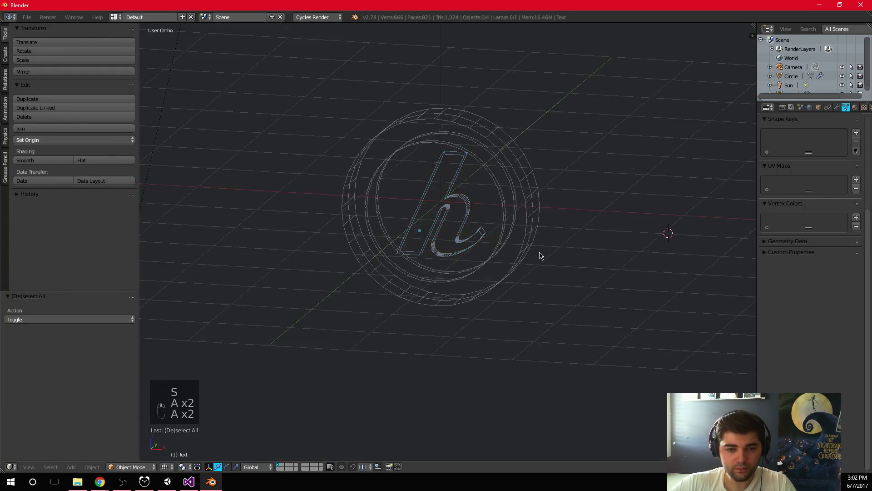
Step: Return to solid shading and, in Edit Mode, move all of the h's vertices about -0.038 on Y
{"action": "key", "text": "z"}
{"action": "mouse_move", "coordinate": [495, 284]}
{"action": "middle_mouse_down"}
{"action": "mouse_move", "coordinate": [507, 263]}
{"action": "mouse_move", "coordinate": [461, 270]}
{"action": "mouse_move", "coordinate": [467, 255]}
{"action": "middle_mouse_up"}
{"action": "key", "text": "Tab"}
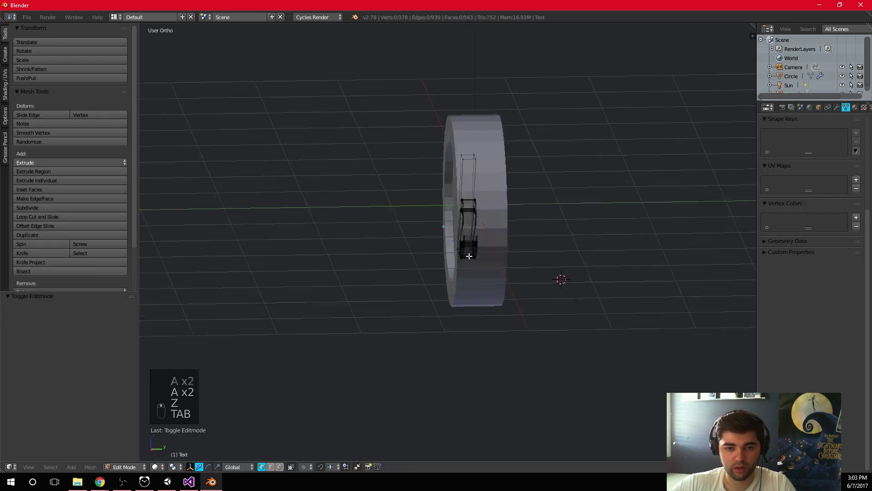
{"action": "key", "text": "a"}
{"action": "left_click_drag", "start_coordinate": [507, 231], "coordinate": [498, 231]}
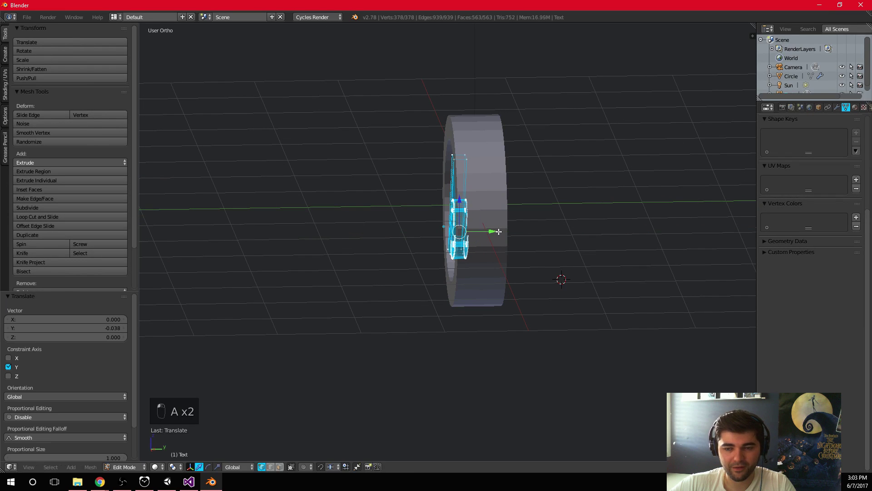
Step: In the right view, nudge the h's vertices slightly further along Y towards the coin's front, and select the coin in Object Mode
{"action": "key", "text": "KP_3"}
{"action": "scroll", "coordinate": [490, 233], "scroll_direction": "up", "scroll_amount": 3}
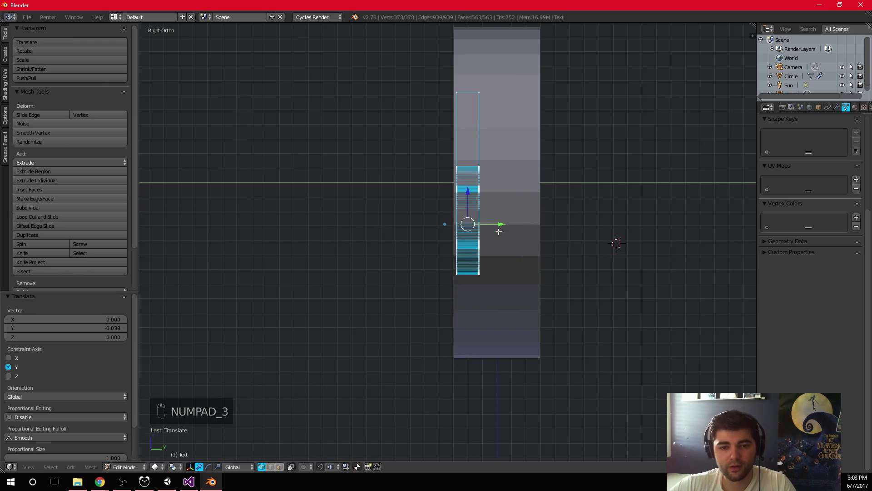
{"action": "left_click", "coordinate": [499, 227]}
{"action": "left_click_drag", "start_coordinate": [495, 232], "coordinate": [494, 233]}
{"action": "key", "text": "Tab"}
{"action": "middle_click_drag", "start_coordinate": [494, 233], "coordinate": [489, 211]}
{"action": "key", "text": "Tab"}
{"action": "key", "text": "Tab"}
{"action": "right_click", "coordinate": [511, 203]}
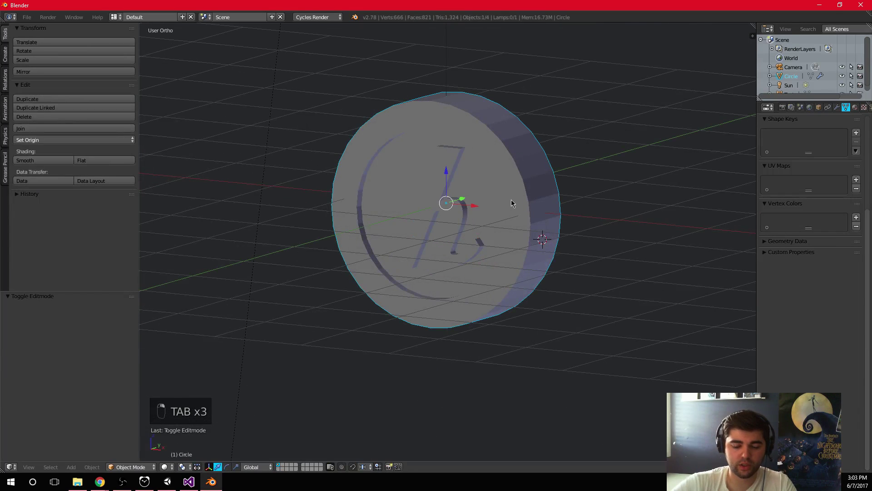
Step: Join the h and the coin into a single mesh object
{"action": "key", "text": "ctrl+j"}
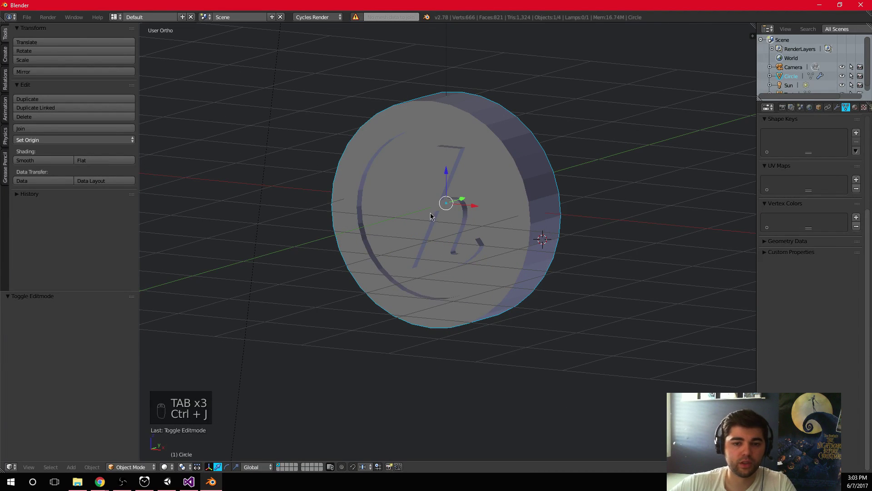
{"action": "right_click", "coordinate": [508, 181], "text": "shift"}
{"action": "key", "text": "ctrl+j"}
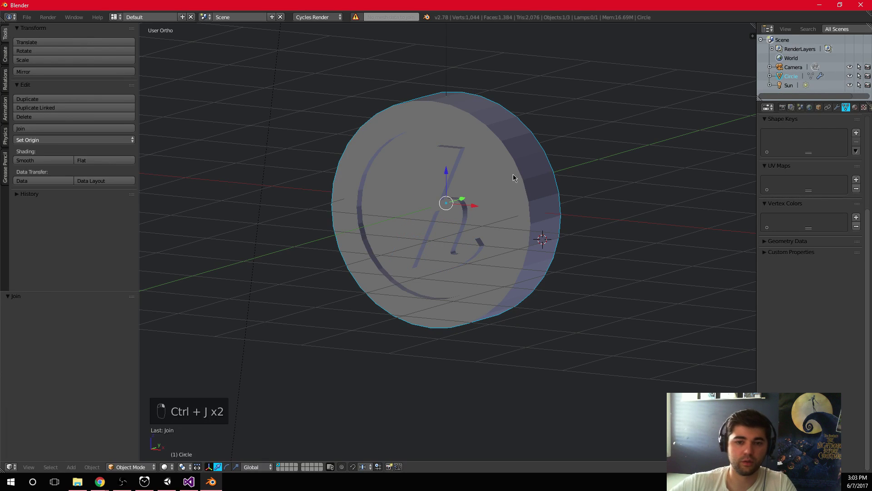
Step: In the right view, select the joined mesh's frontmost vertices and flatten them by scaling to 0 along Y, finishing in Object Mode
{"action": "key", "text": "Tab"}
{"action": "key", "text": "KP_3"}
{"action": "scroll", "coordinate": [564, 220], "scroll_direction": "up", "scroll_amount": 2}
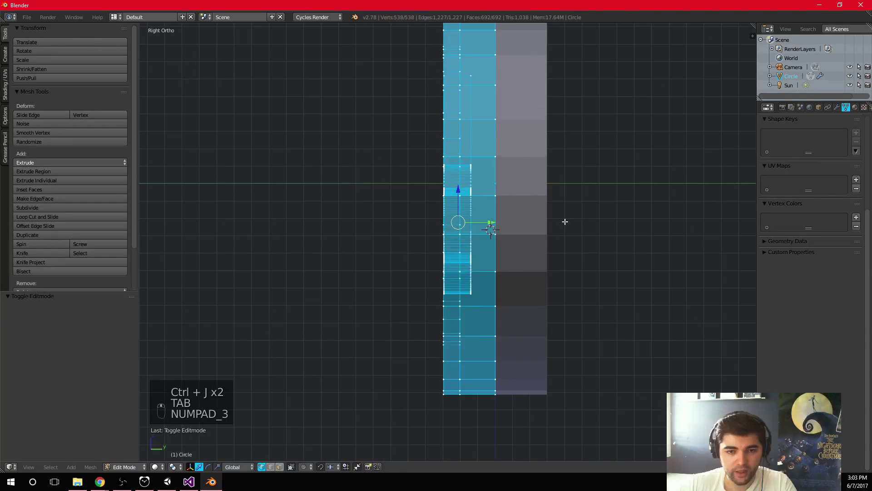
{"action": "key", "text": "a"}
{"action": "key", "text": "a"}
{"action": "key", "text": "b"}
{"action": "left_click_drag", "start_coordinate": [410, 415], "coordinate": [456, 123]}
{"action": "scroll", "coordinate": [448, 81], "scroll_direction": "down", "scroll_amount": 2}
{"action": "key", "text": "b"}
{"action": "key", "text": "s"}
{"action": "key", "text": "y"}
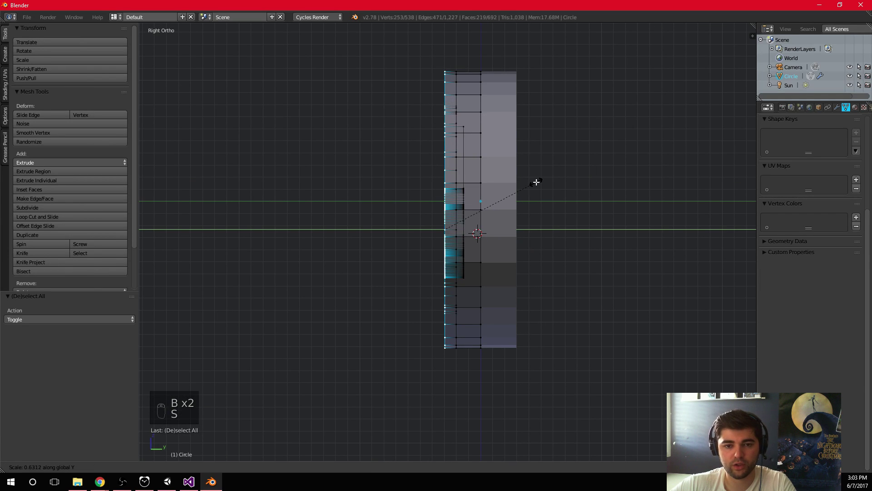
{"action": "key", "text": "0"}
{"action": "key", "text": "Return"}
{"action": "scroll", "coordinate": [536, 182], "scroll_direction": "up", "scroll_amount": 2}
{"action": "mouse_move", "coordinate": [536, 182]}
{"action": "middle_mouse_down"}
{"action": "mouse_move", "coordinate": [498, 188]}
{"action": "mouse_move", "coordinate": [533, 189]}
{"action": "middle_mouse_up"}
{"action": "scroll", "coordinate": [534, 188], "scroll_direction": "down", "scroll_amount": 2}
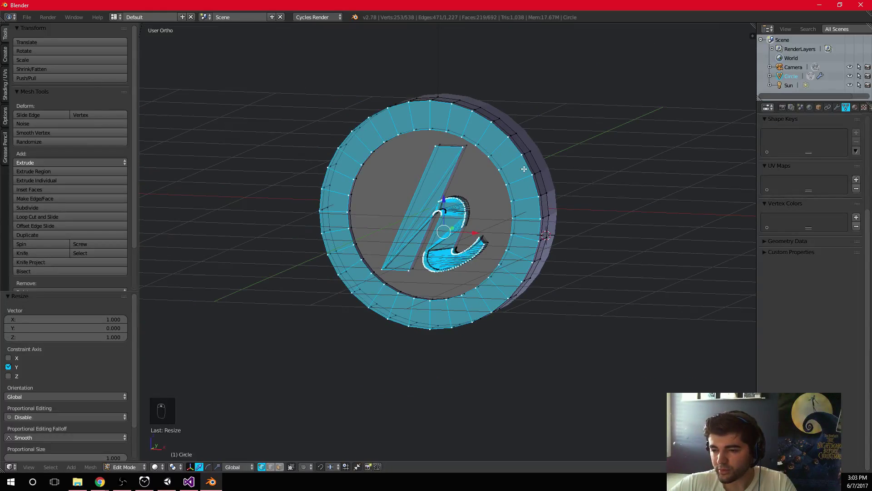
{"action": "key", "text": "Tab"}
Step: Split the 3D viewport into two side-by-side areas and make the new one a UV/Image Editor
{"action": "middle_click_drag", "start_coordinate": [492, 169], "coordinate": [568, 177]}
{"action": "scroll", "coordinate": [568, 177], "scroll_direction": "down", "scroll_amount": 3}
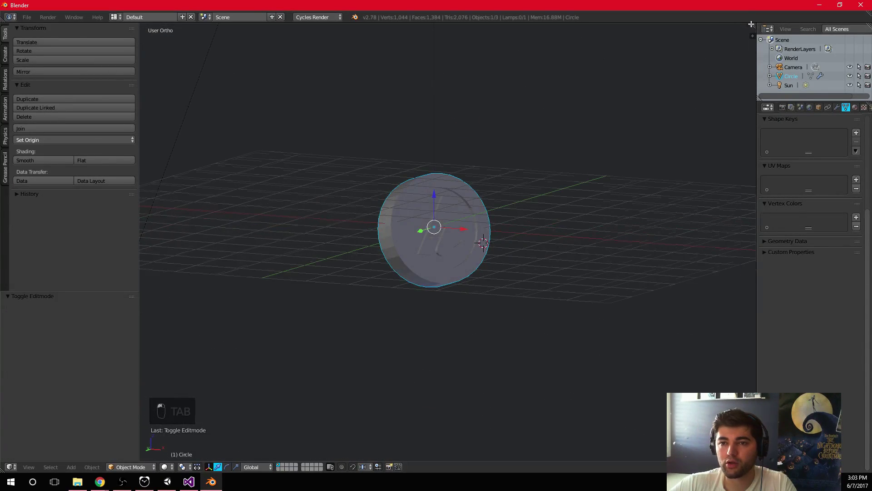
{"action": "left_click_drag", "start_coordinate": [752, 33], "coordinate": [491, 113]}
{"action": "left_click", "coordinate": [501, 466]}
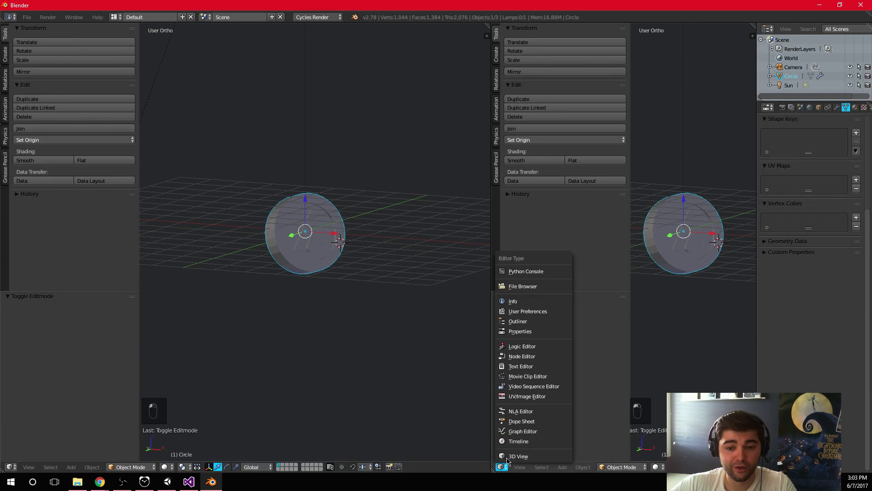
{"action": "left_click", "coordinate": [529, 397]}
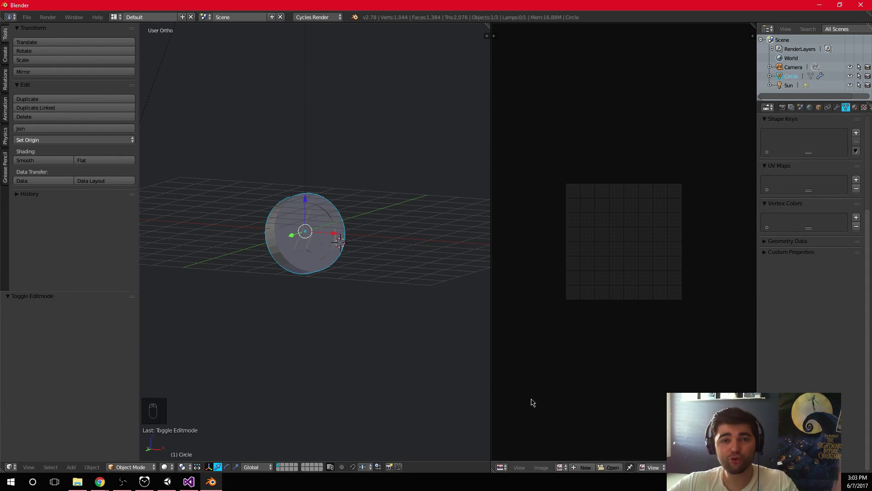
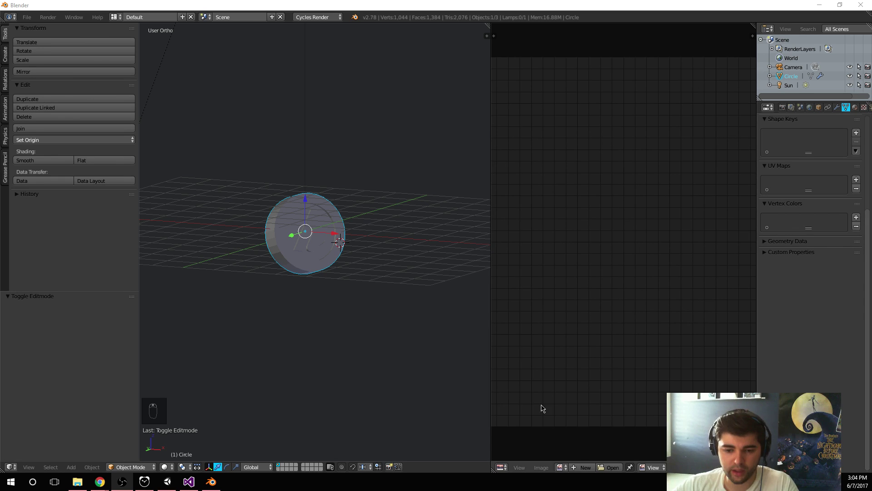
{"action": "left_click", "coordinate": [560, 467]}
{"action": "left_click", "coordinate": [541, 467]}
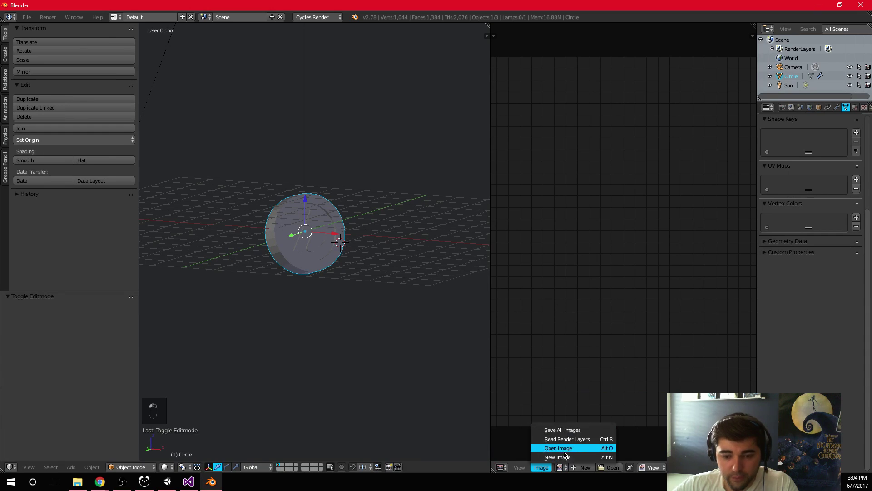
{"action": "left_click", "coordinate": [568, 450]}
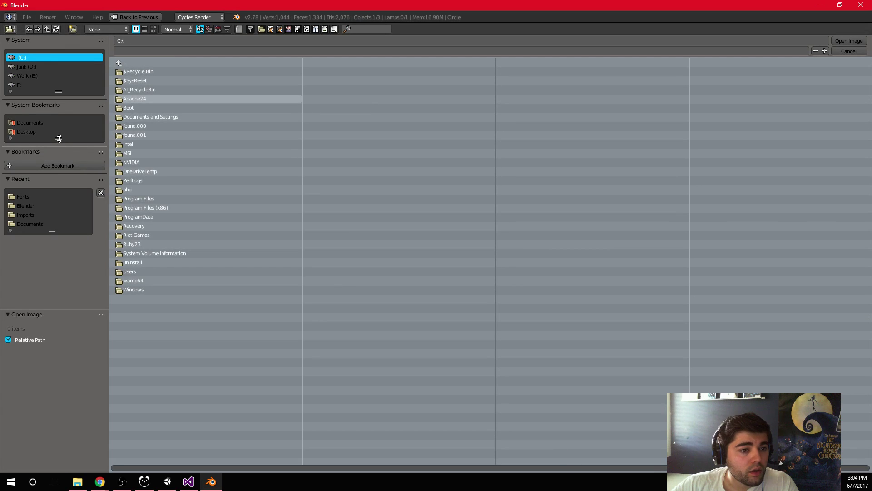
{"action": "left_click_drag", "start_coordinate": [59, 138], "coordinate": [53, 188]}
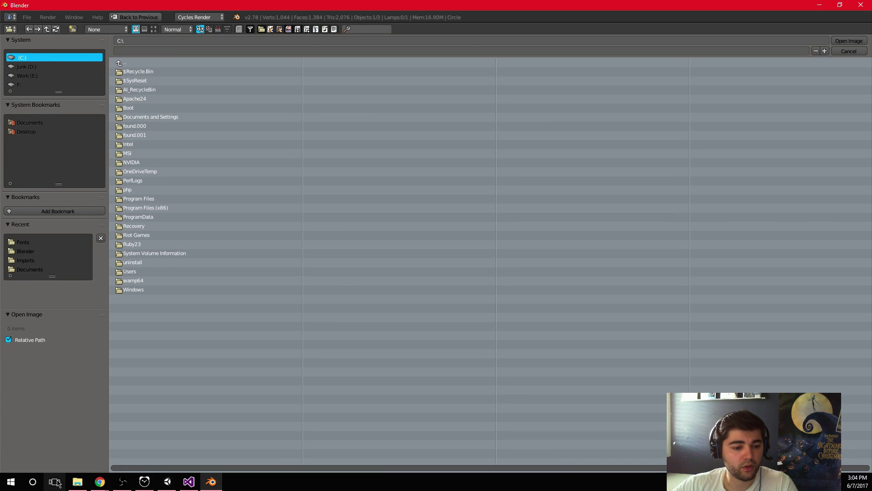
Step: Switch to Unity, create a Textures folder inside Imports, and add the pal palette image to it
{"action": "left_click", "coordinate": [164, 484]}
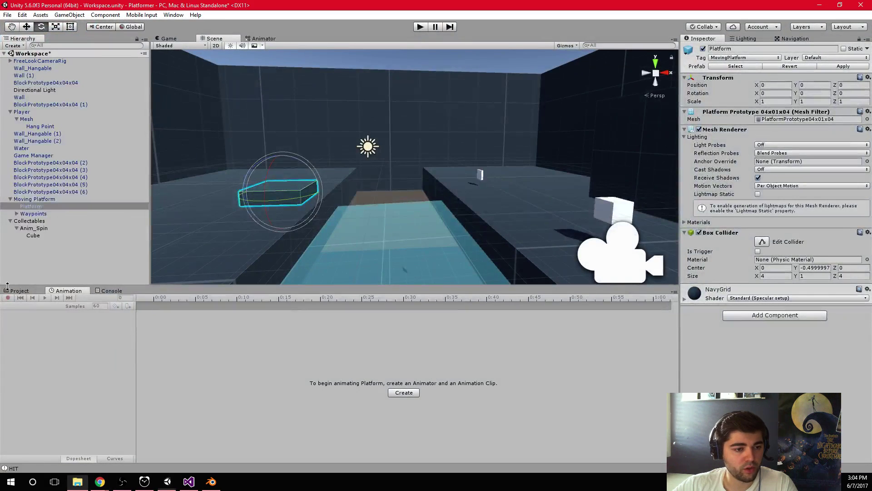
{"action": "left_click", "coordinate": [36, 336]}
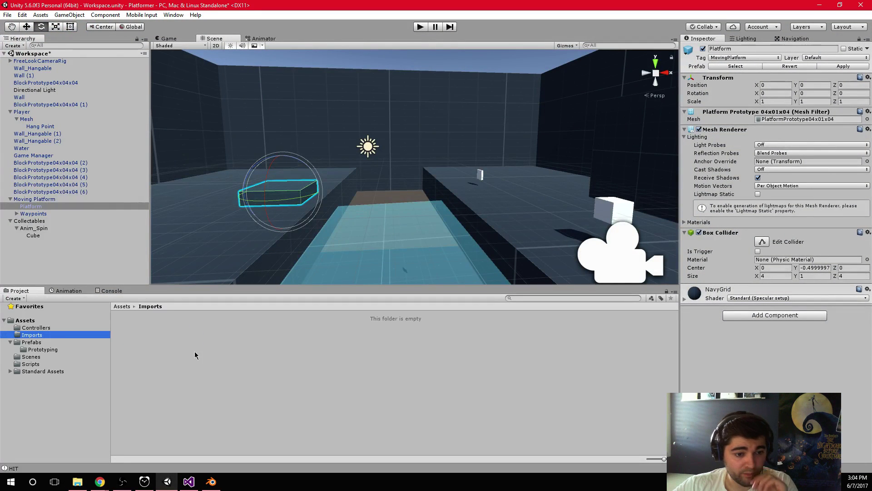
{"action": "right_click", "coordinate": [173, 348]}
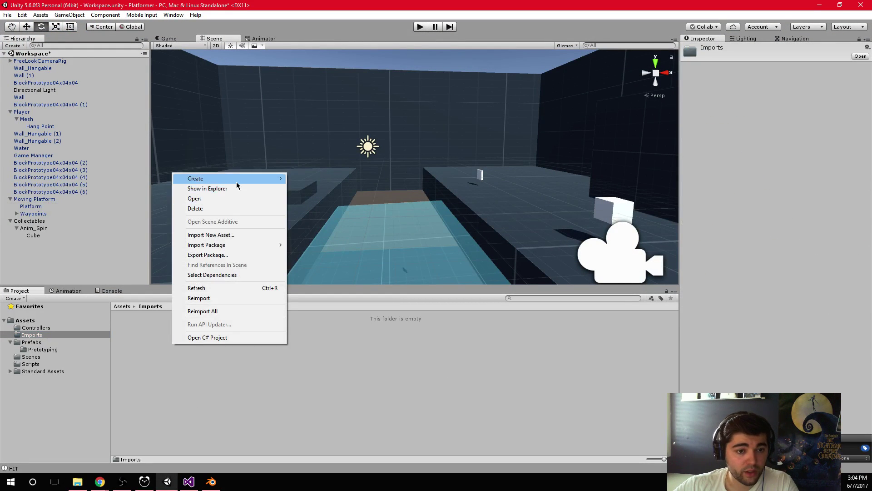
{"action": "mouse_move", "coordinate": [237, 181]}
{"action": "left_click", "coordinate": [308, 179]}
{"action": "type", "text": "Tex"}
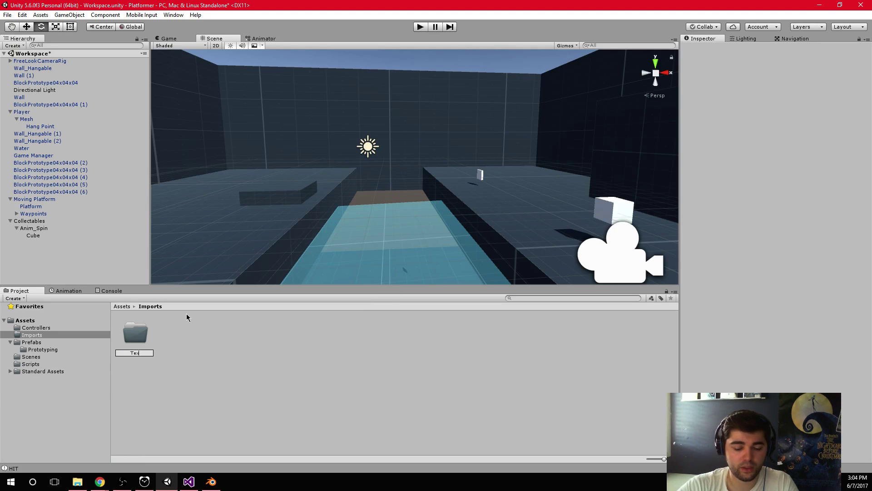
{"action": "type", "text": "tures"}
{"action": "key", "text": "Return"}
{"action": "double_click", "coordinate": [136, 334]}
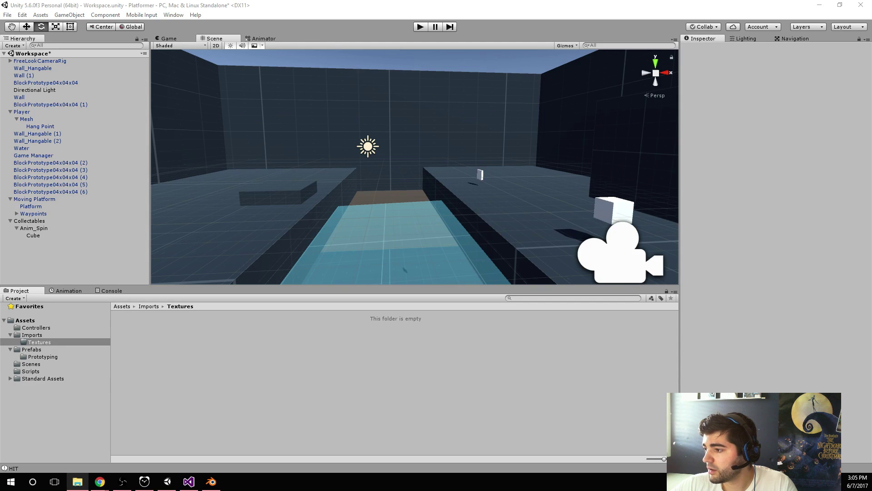
{"action": "mouse_move", "coordinate": [349, 431]}
{"action": "left_mouse_down"}
{"action": "mouse_move", "coordinate": [333, 432]}
{"action": "mouse_move", "coordinate": [342, 424]}
{"action": "left_mouse_up"}
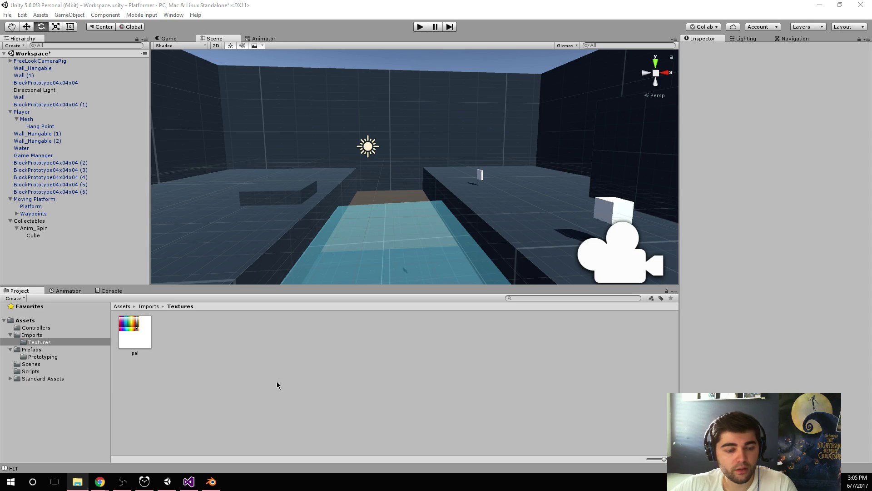
Step: Return to Blender, cancel the image browser, and save the file as Coin in D:\Unity\Platformer\Assets\Imports
{"action": "left_click", "coordinate": [211, 482]}
{"action": "key", "text": "Escape"}
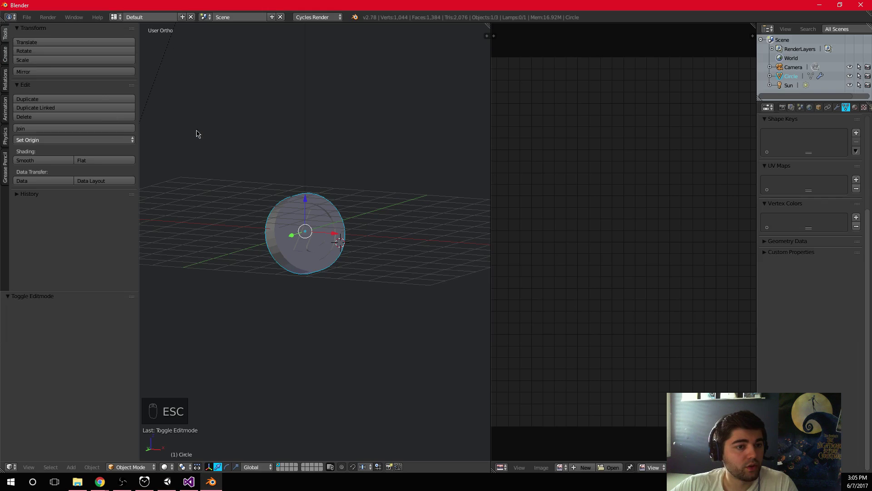
{"action": "left_click", "coordinate": [27, 18]}
{"action": "left_click", "coordinate": [57, 95]}
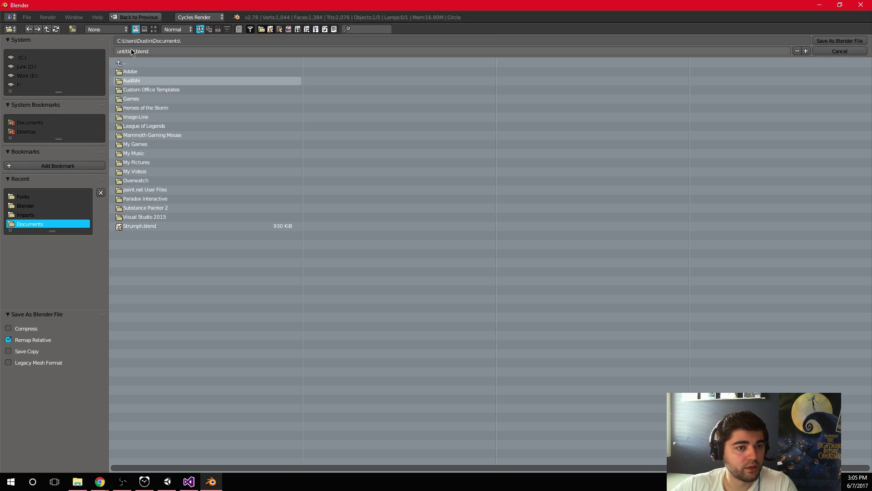
{"action": "left_click", "coordinate": [35, 76]}
{"action": "left_click", "coordinate": [36, 68]}
{"action": "left_click", "coordinate": [145, 199]}
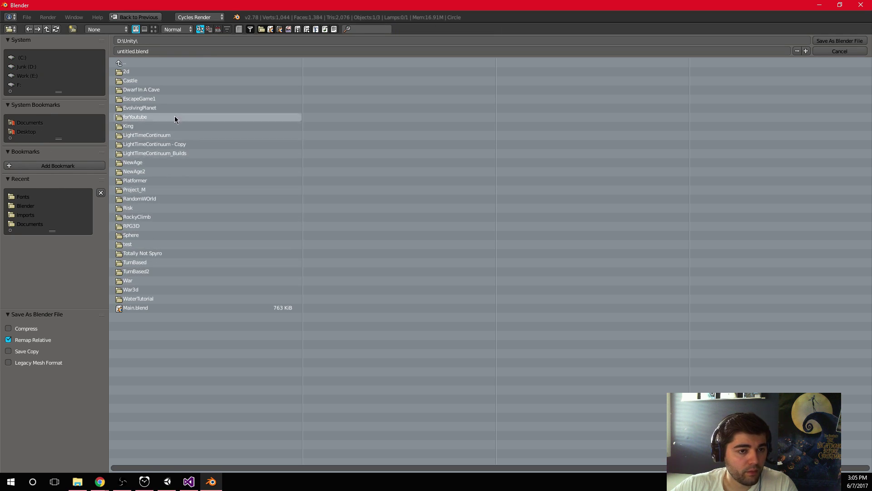
{"action": "left_click", "coordinate": [179, 182]}
{"action": "left_click", "coordinate": [130, 72]}
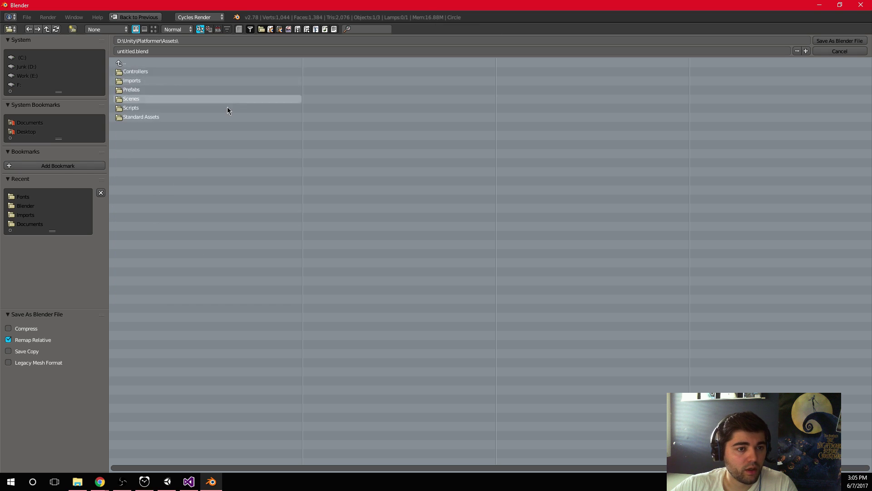
{"action": "left_click", "coordinate": [204, 81]}
{"action": "left_click", "coordinate": [145, 73]}
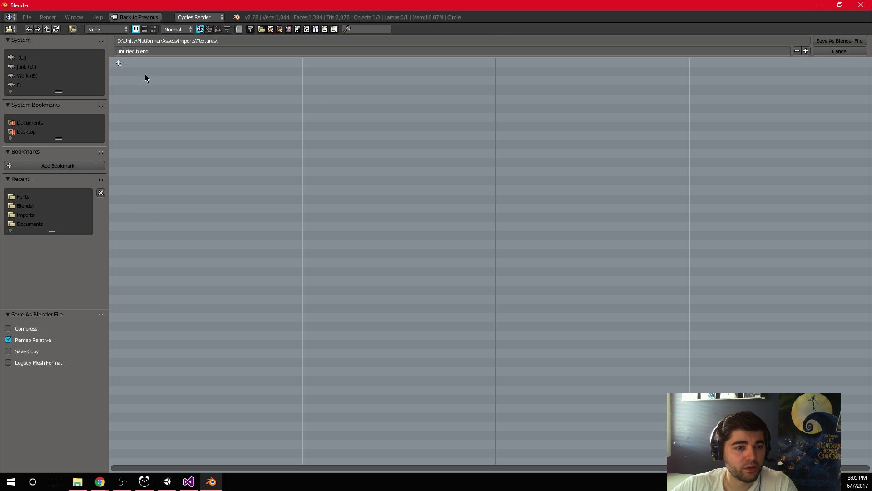
{"action": "left_click", "coordinate": [136, 67]}
{"action": "left_click", "coordinate": [179, 53]}
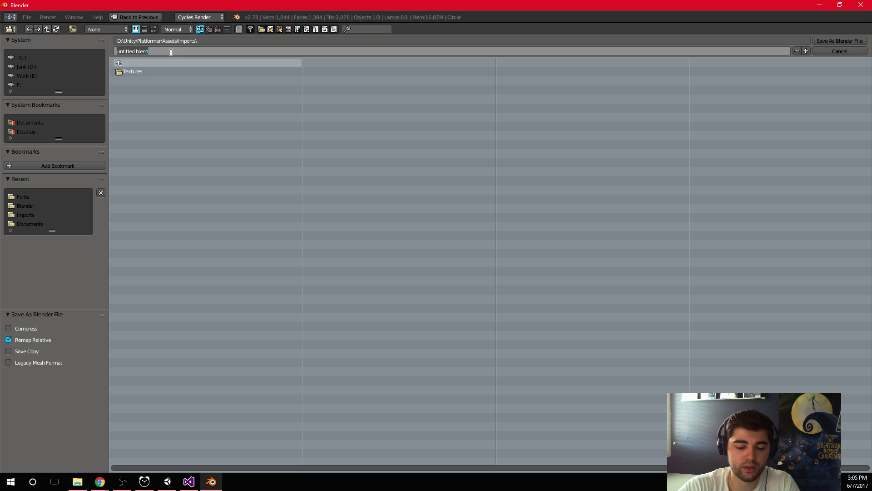
{"action": "type", "text": "Coin"}
{"action": "key", "text": "Return"}
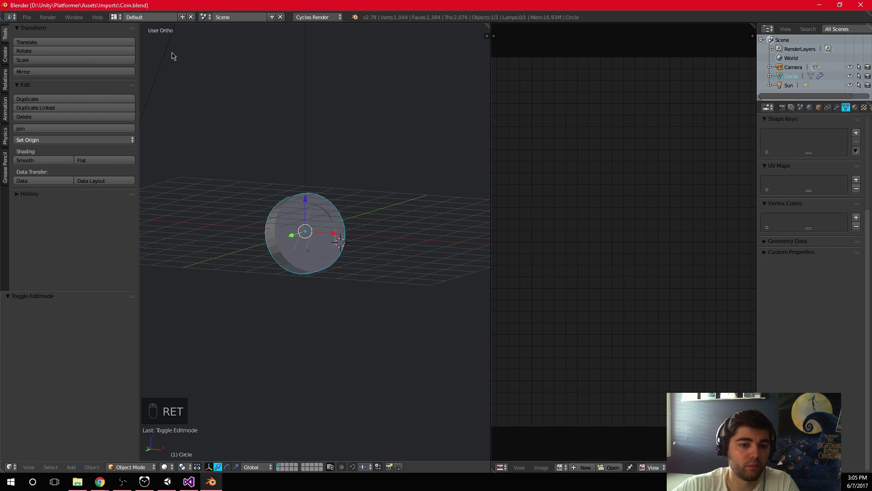
Step: Load pal.png from the project's Imports\Textures folder into the UV/Image Editor
{"action": "middle_click_drag", "start_coordinate": [173, 54], "coordinate": [324, 259]}
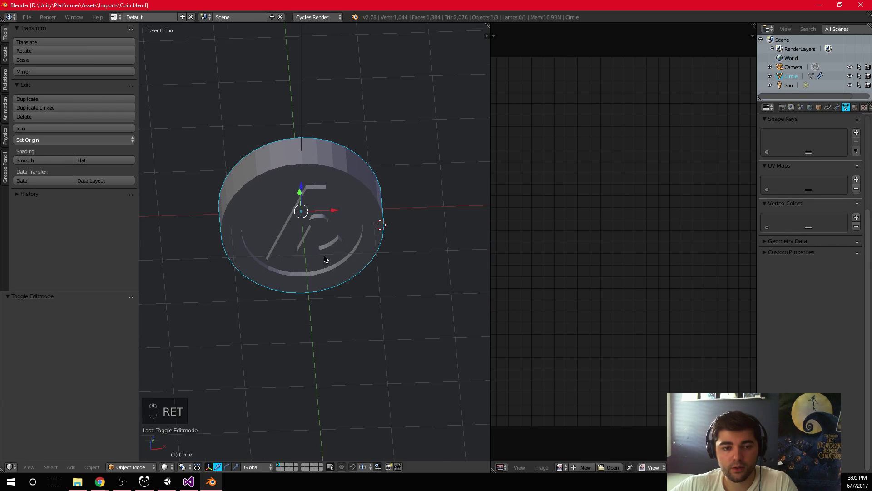
{"action": "left_click", "coordinate": [610, 467]}
{"action": "left_click", "coordinate": [151, 71]}
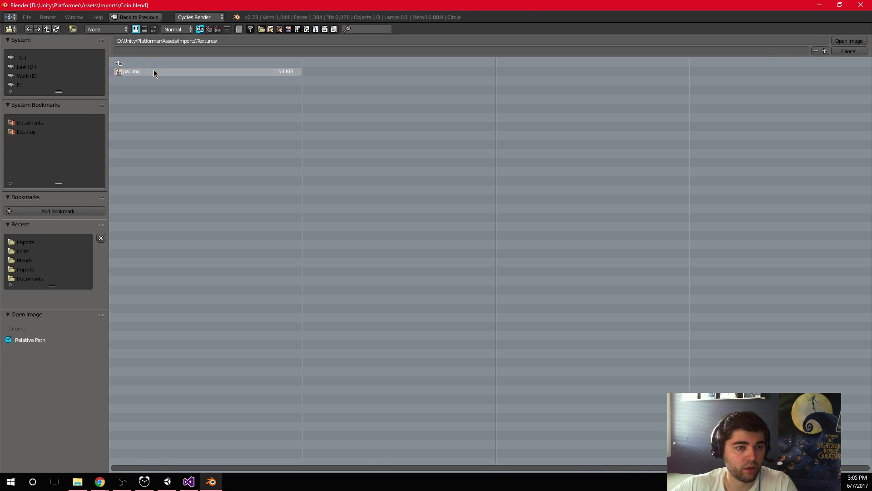
{"action": "double_click", "coordinate": [153, 73]}
Step: Select the coin's entire mesh in Edit Mode and unwrap it
{"action": "scroll", "coordinate": [386, 273], "scroll_direction": "up", "scroll_amount": 3}
{"action": "key", "text": "Tab"}
{"action": "key", "text": "a"}
{"action": "key", "text": "a"}
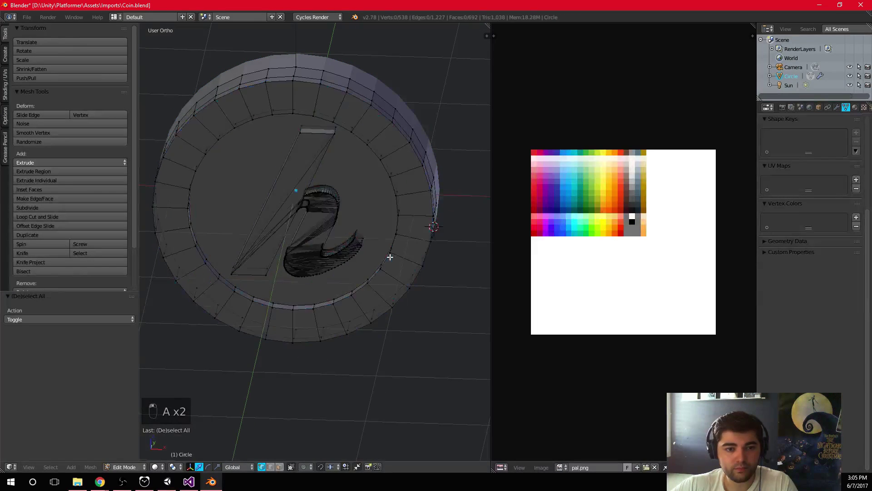
{"action": "key", "text": "a"}
{"action": "key", "text": "u"}
{"action": "left_click", "coordinate": [390, 255]}
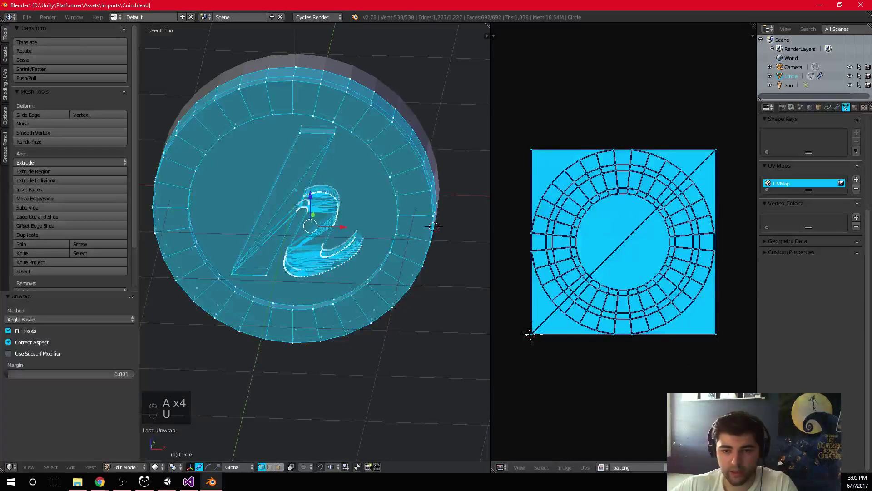
Step: Scale the UV layout to 0.084, shrink it again to about 0.31, and move it -0.116 on X and 0.078 on Y
{"action": "key", "text": "s"}
{"action": "left_click", "coordinate": [633, 276]}
{"action": "scroll", "coordinate": [633, 277], "scroll_direction": "up", "scroll_amount": 6}
{"action": "key", "text": "s"}
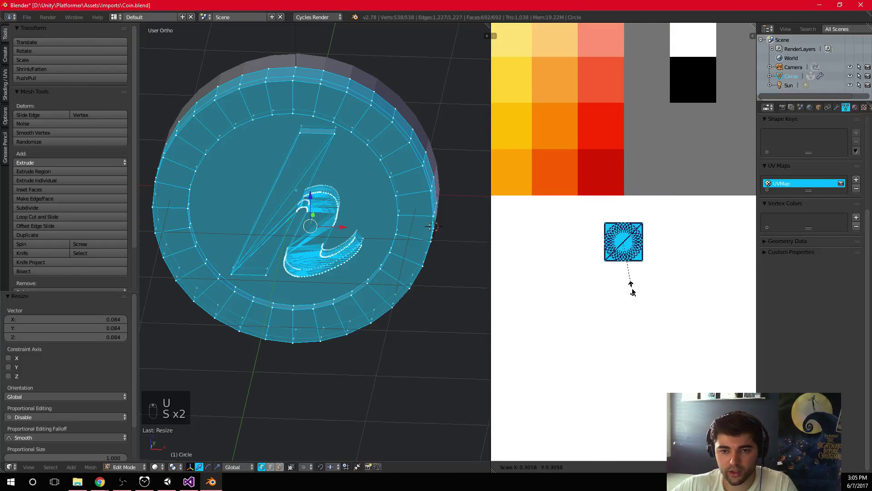
{"action": "left_click", "coordinate": [633, 292]}
{"action": "scroll", "coordinate": [654, 304], "scroll_direction": "down", "scroll_amount": 5}
{"action": "key", "text": "g"}
{"action": "left_click", "coordinate": [611, 287]}
Step: Shrink the UV layout further and move it 0.006 on X and 0.032 on Y into the bright yellow swatch
{"action": "scroll", "coordinate": [634, 321], "scroll_direction": "up", "scroll_amount": 5}
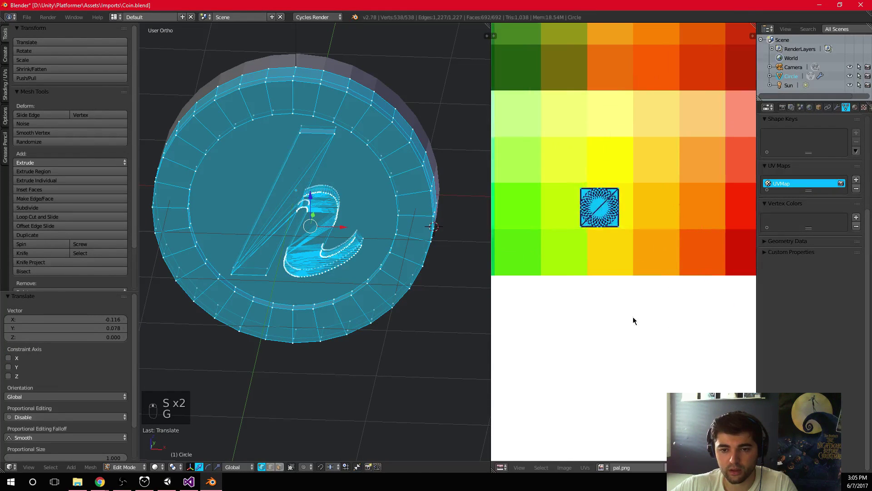
{"action": "key", "text": "s"}
{"action": "left_click", "coordinate": [623, 292]}
{"action": "key", "text": "g"}
{"action": "left_click", "coordinate": [645, 231]}
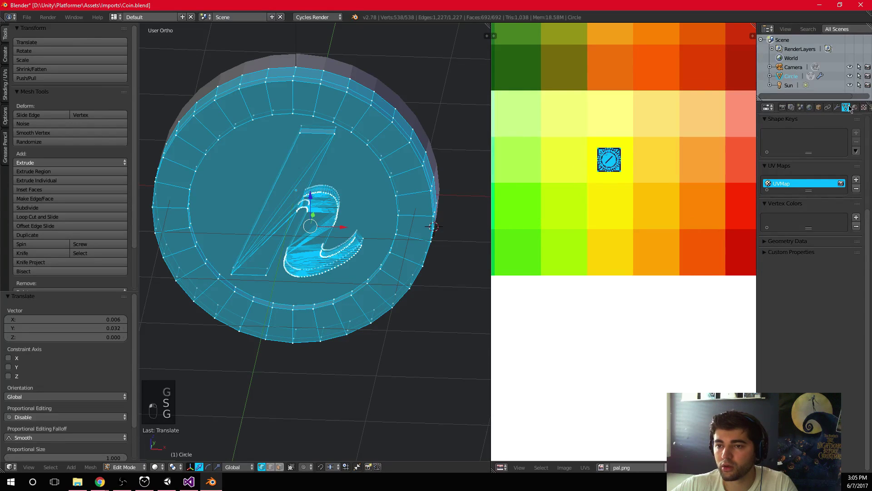
Step: Give the coin the existing material named Material and rename it Pal
{"action": "left_click", "coordinate": [854, 107]}
{"action": "left_click", "coordinate": [766, 179]}
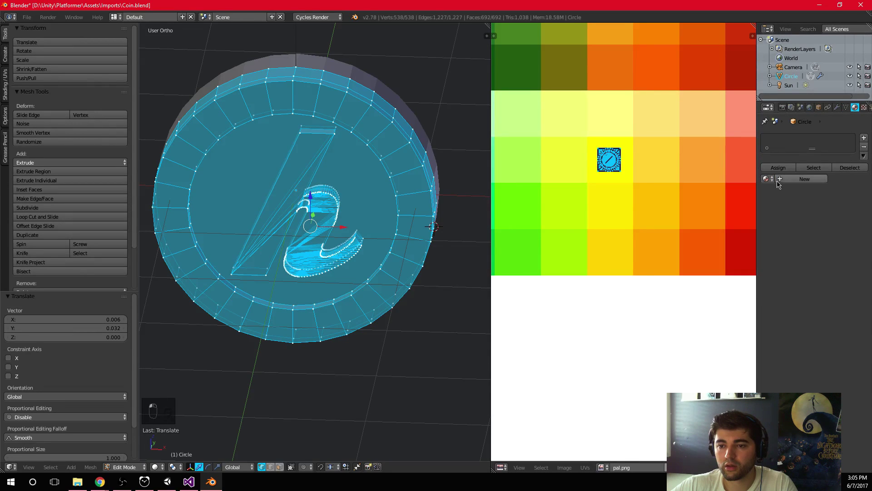
{"action": "left_click", "coordinate": [771, 180]}
{"action": "left_click", "coordinate": [743, 193]}
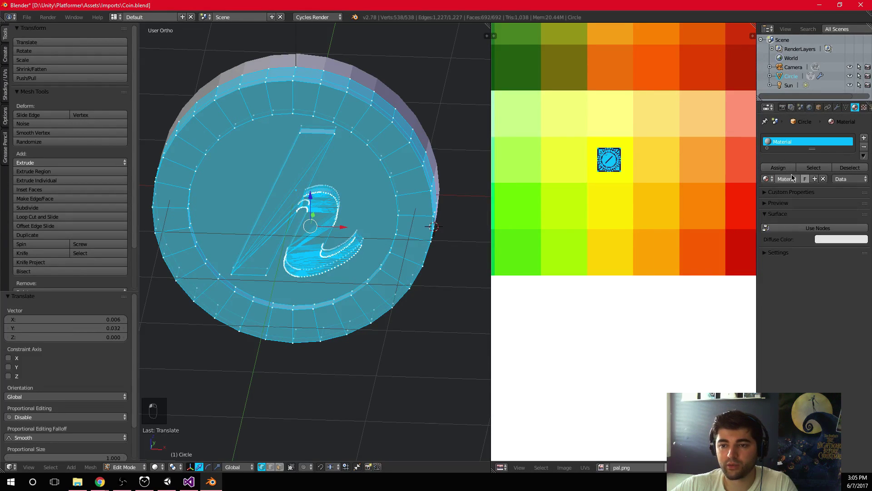
{"action": "type", "text": "Pal"}
{"action": "key", "text": "Return"}
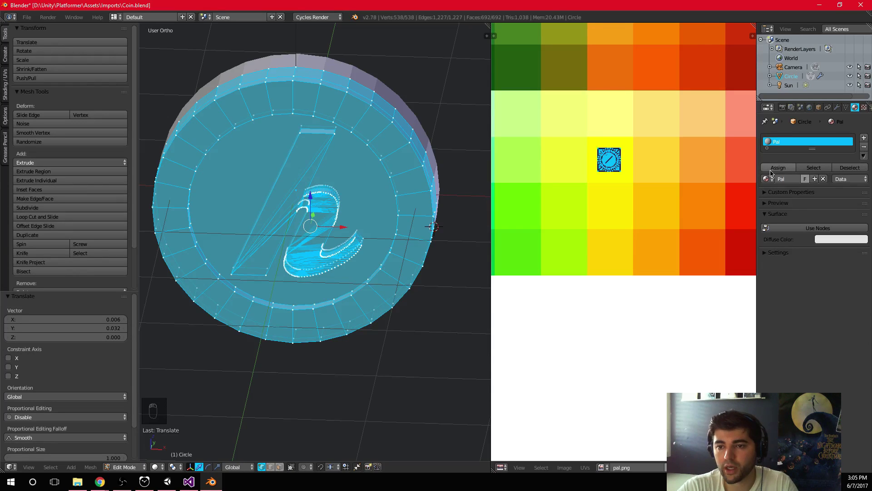
Step: Examine the Pal material's preview, custom properties, surface and settings
{"action": "scroll", "coordinate": [675, 212], "scroll_direction": "down", "scroll_amount": 4}
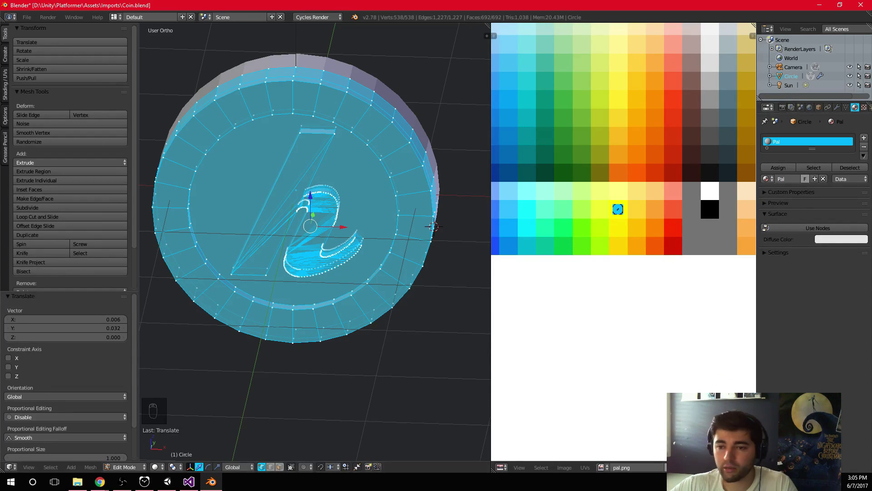
{"action": "left_click", "coordinate": [776, 214]}
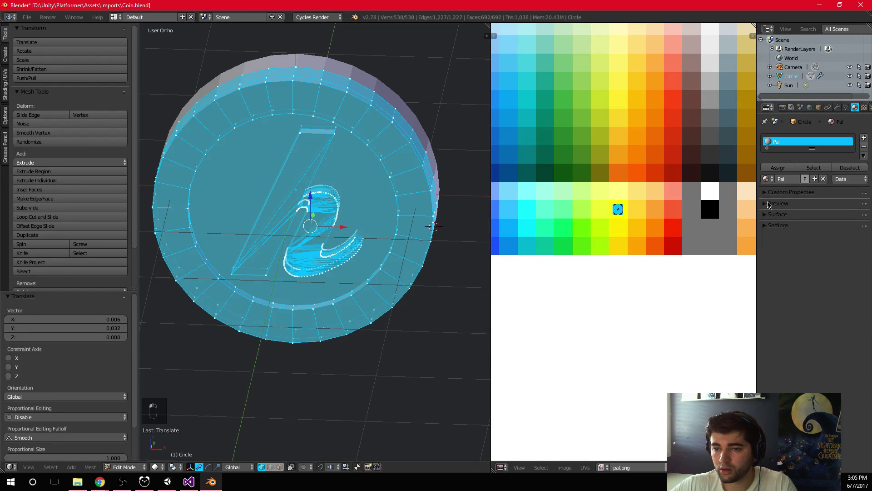
{"action": "left_click_drag", "start_coordinate": [774, 205], "coordinate": [767, 212]}
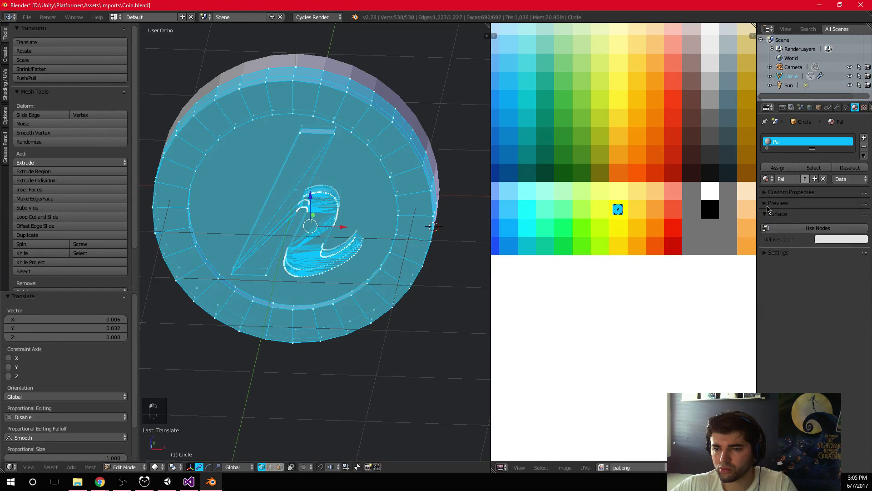
{"action": "left_click", "coordinate": [767, 314]}
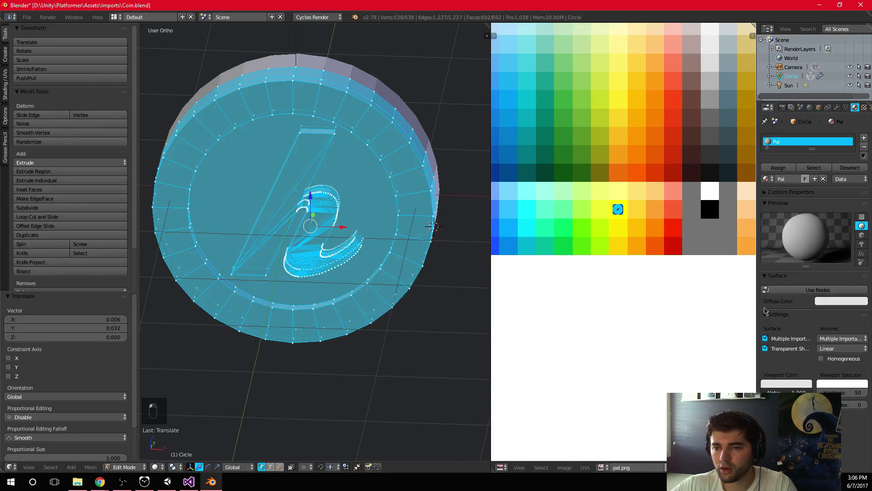
{"action": "left_click", "coordinate": [766, 193]}
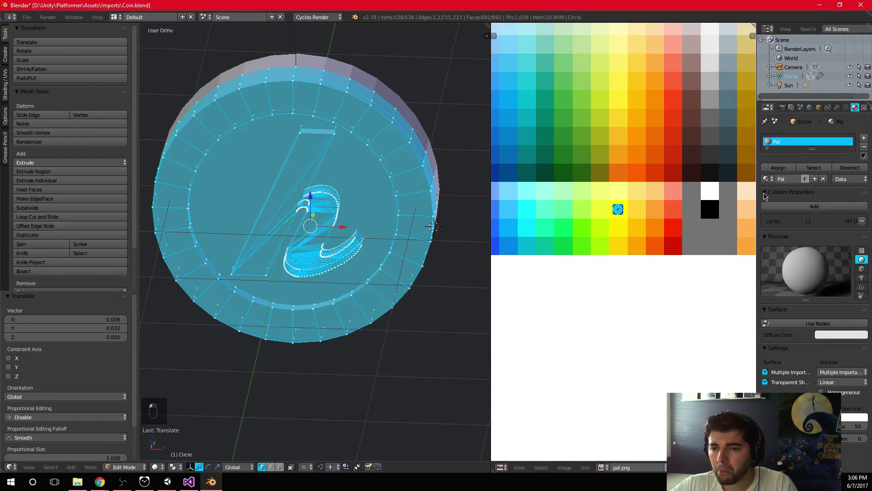
{"action": "left_click", "coordinate": [766, 193]}
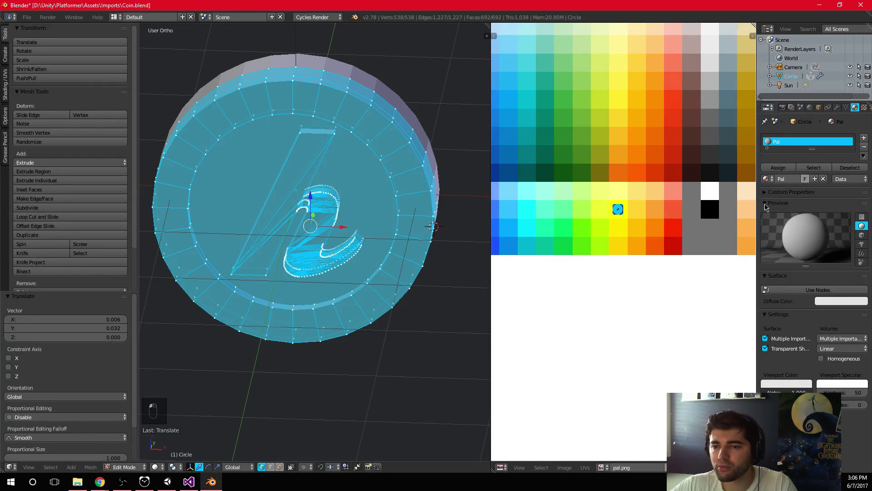
{"action": "left_click", "coordinate": [828, 302]}
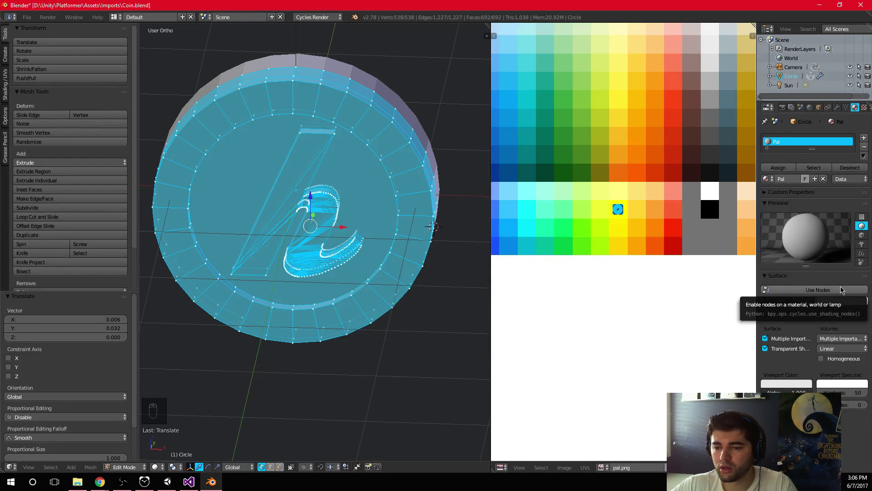
Step: Add another material slot to the coin and create a new Diffuse BSDF material in it
{"action": "left_click", "coordinate": [864, 137]}
{"action": "left_click", "coordinate": [794, 201]}
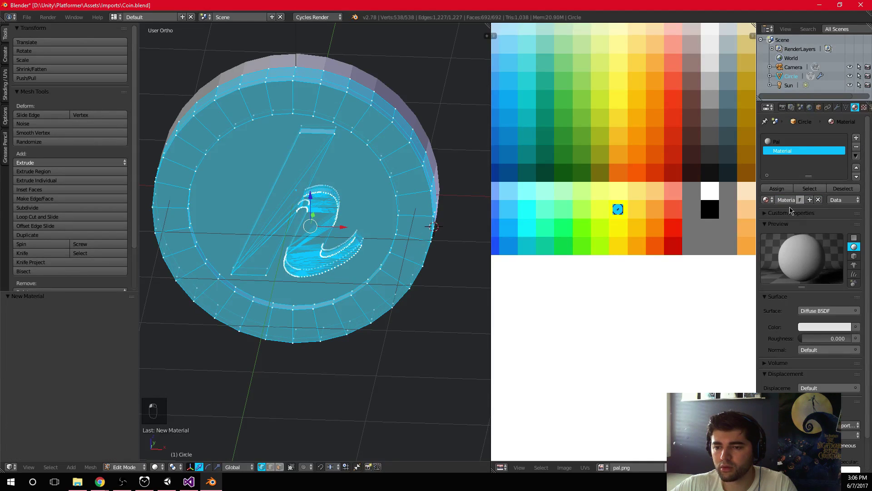
{"action": "left_click", "coordinate": [815, 310]}
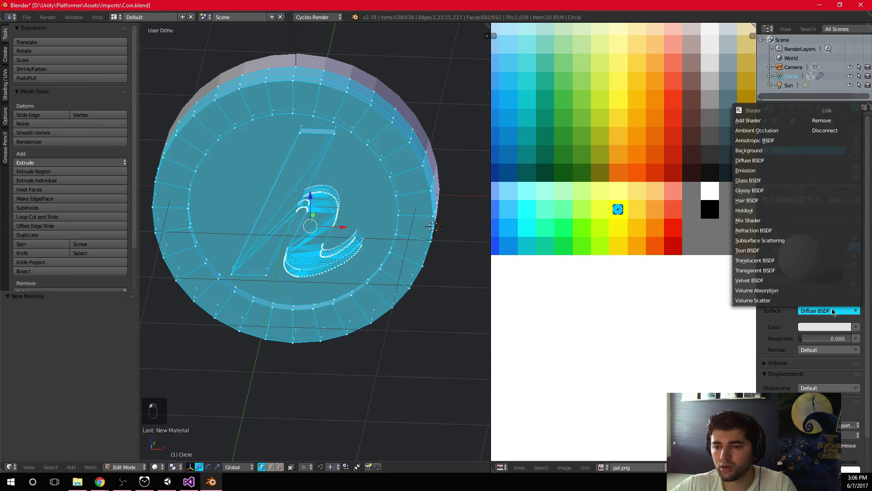
Step: Remove the Pal material slot outside Edit Mode and assign the remaining material, Material, to the coin's entire mesh
{"action": "left_click", "coordinate": [793, 143]}
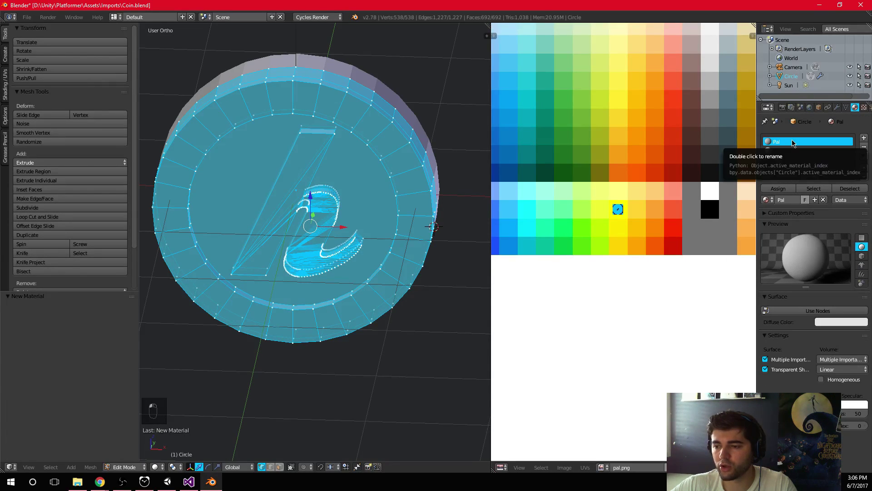
{"action": "key", "text": "Delete"}
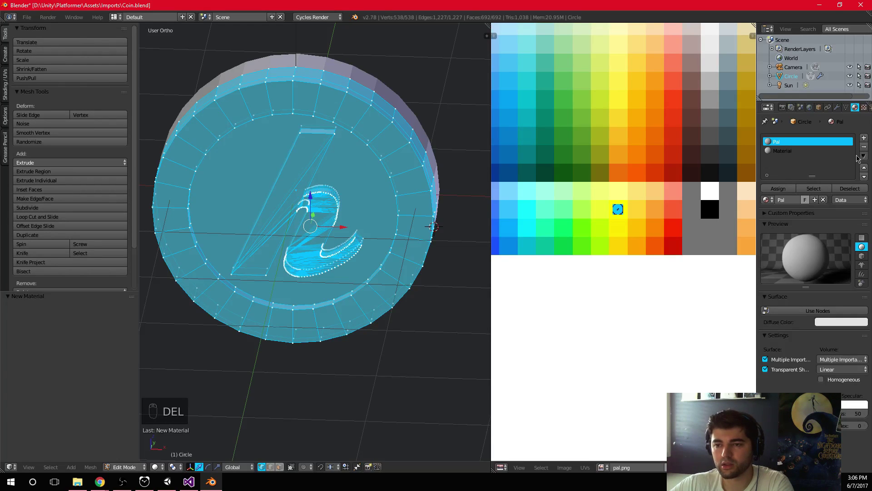
{"action": "left_click", "coordinate": [864, 147]}
{"action": "key", "text": "Tab"}
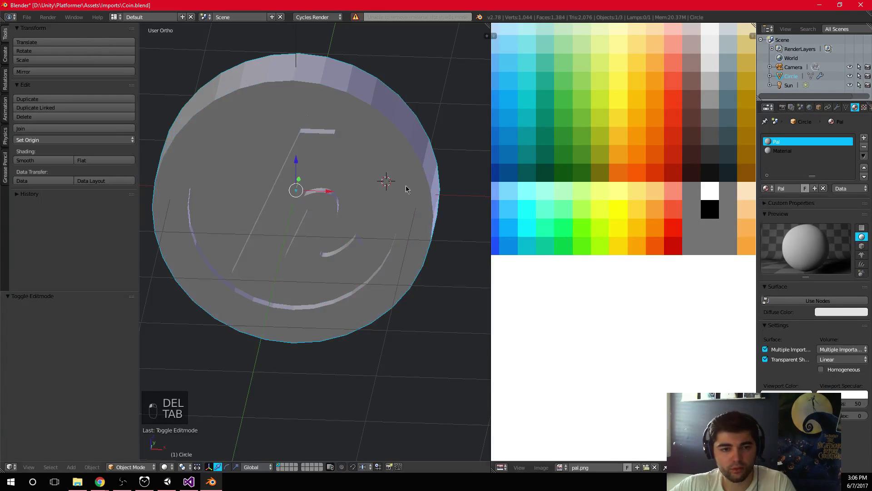
{"action": "left_click", "coordinate": [866, 147]}
{"action": "key", "text": "Tab"}
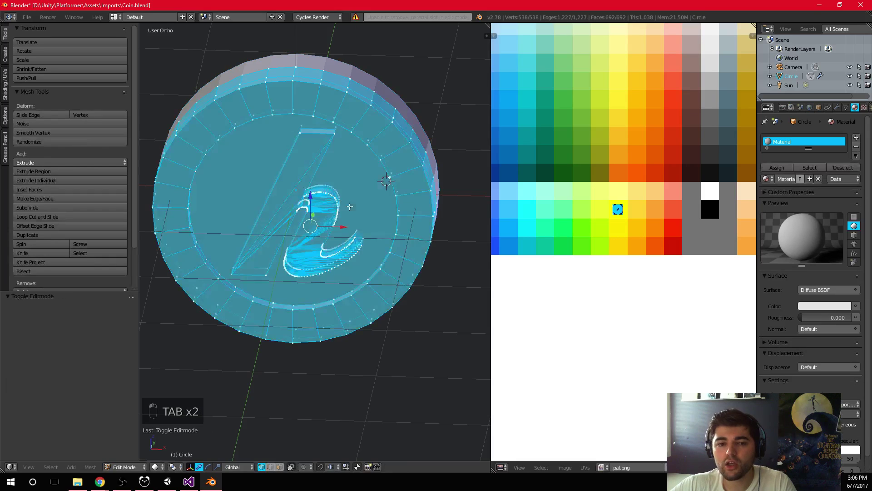
{"action": "left_click", "coordinate": [777, 168]}
Step: Give the material's diffuse colour an Image Texture that uses pal.png
{"action": "left_click", "coordinate": [855, 305]}
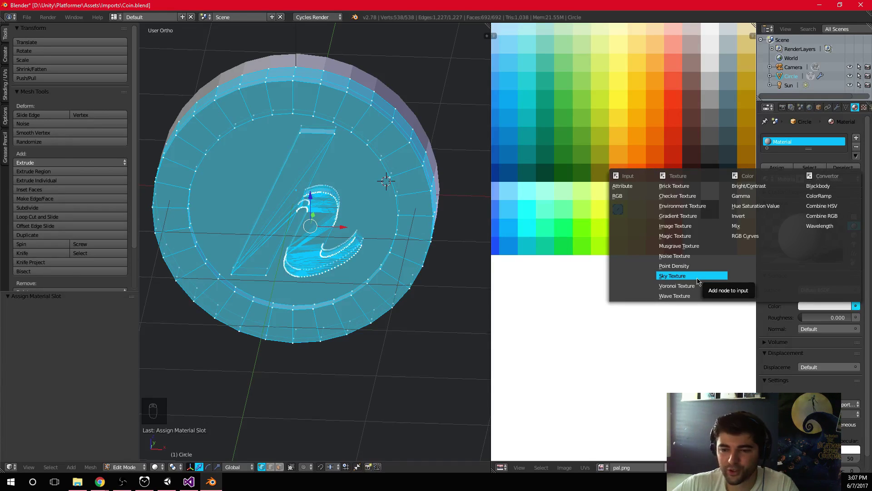
{"action": "left_click", "coordinate": [701, 226]}
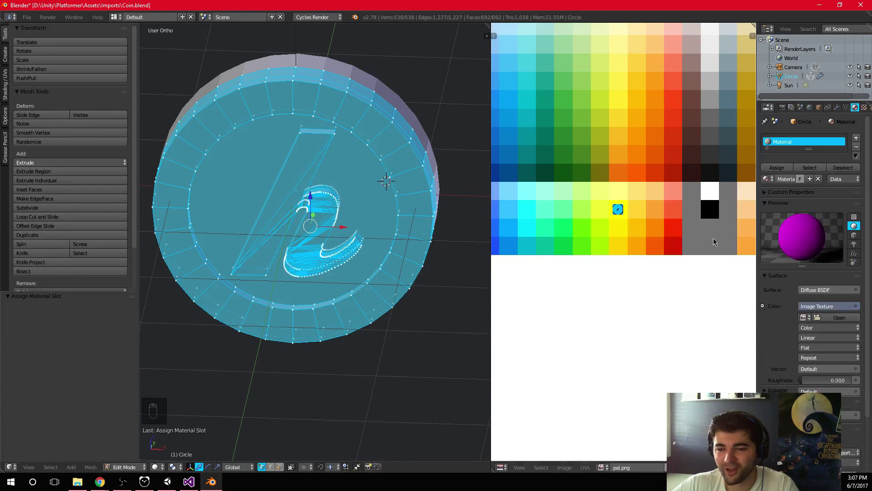
{"action": "left_click", "coordinate": [818, 317]}
{"action": "left_click", "coordinate": [726, 332]}
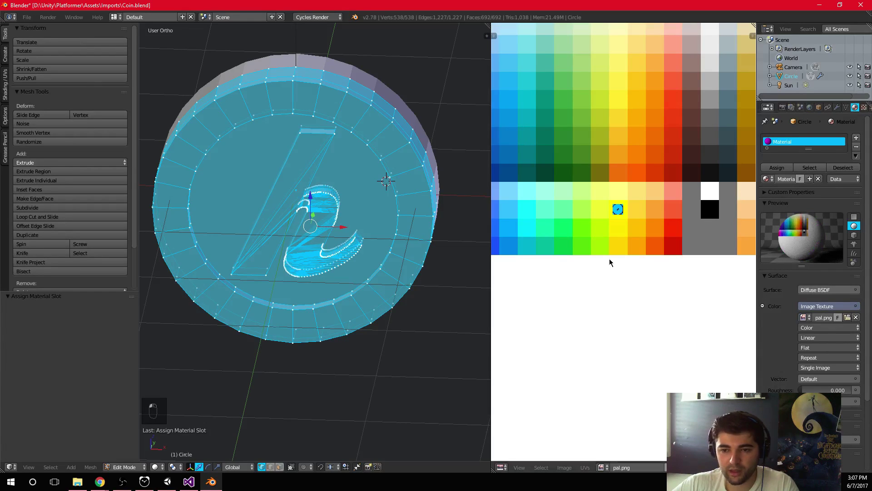
Step: Set the viewport shading to Material and show the coin in front view in Object Mode
{"action": "left_click", "coordinate": [155, 467]}
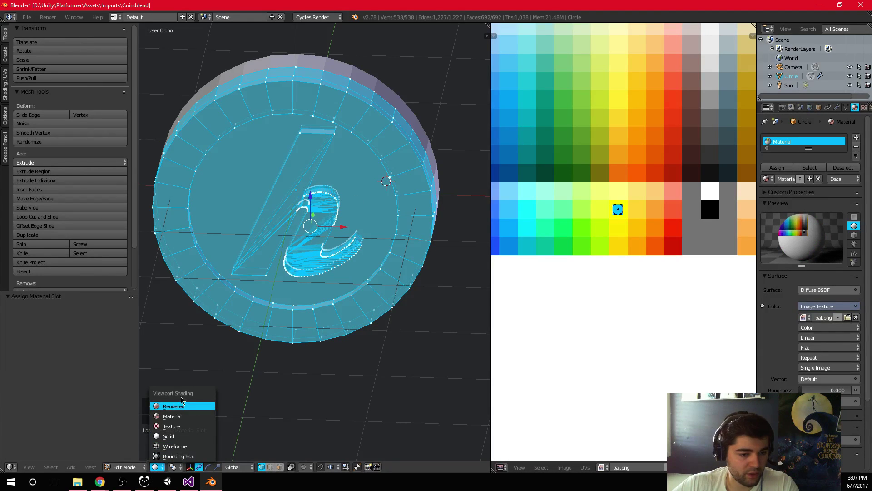
{"action": "left_click", "coordinate": [182, 417]}
{"action": "key", "text": "Tab"}
{"action": "scroll", "coordinate": [405, 307], "scroll_direction": "down", "scroll_amount": 5}
{"action": "mouse_move", "coordinate": [405, 308]}
{"action": "middle_mouse_down"}
{"action": "mouse_move", "coordinate": [345, 277]}
{"action": "mouse_move", "coordinate": [340, 285]}
{"action": "middle_mouse_up"}
{"action": "key", "text": "KP_1"}
{"action": "scroll", "coordinate": [339, 284], "scroll_direction": "up", "scroll_amount": 5}
Step: Select the coin's whole mesh and move its UV layout up into the golden yellow swatch of the palette
{"action": "key", "text": "Tab"}
{"action": "key", "text": "a"}
{"action": "key", "text": "a"}
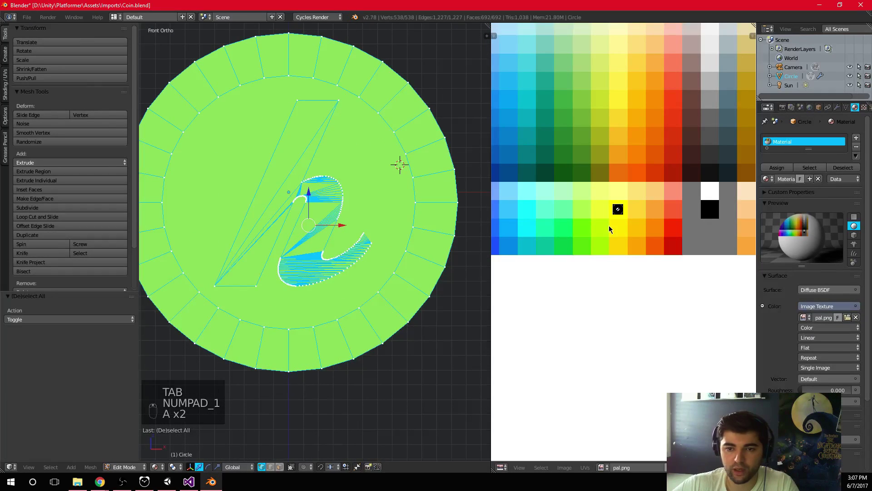
{"action": "scroll", "coordinate": [609, 225], "scroll_direction": "up", "scroll_amount": 1}
{"action": "key", "text": "b"}
{"action": "left_click_drag", "start_coordinate": [604, 191], "coordinate": [632, 224]}
{"action": "scroll", "coordinate": [632, 225], "scroll_direction": "up", "scroll_amount": 1}
{"action": "key", "text": "g"}
{"action": "left_click", "coordinate": [632, 107]}
{"action": "key", "text": "Tab"}
{"action": "scroll", "coordinate": [354, 200], "scroll_direction": "down", "scroll_amount": 3}
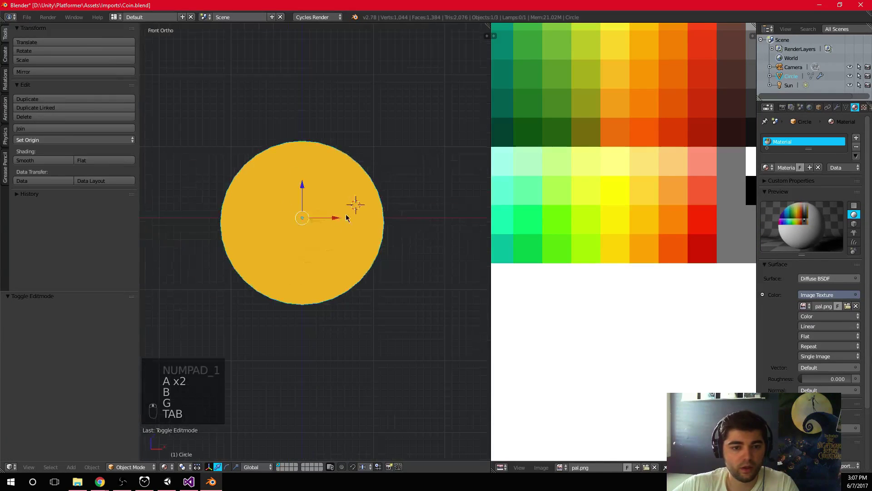
Step: Select all of the coin's mesh in Edit Mode
{"action": "middle_click_drag", "start_coordinate": [355, 200], "coordinate": [363, 251]}
{"action": "key", "text": "Tab"}
{"action": "key", "text": "a"}
{"action": "key", "text": "a"}
{"action": "key", "text": "a"}
{"action": "key", "text": "a"}
{"action": "key", "text": "a"}
{"action": "key", "text": "s"}
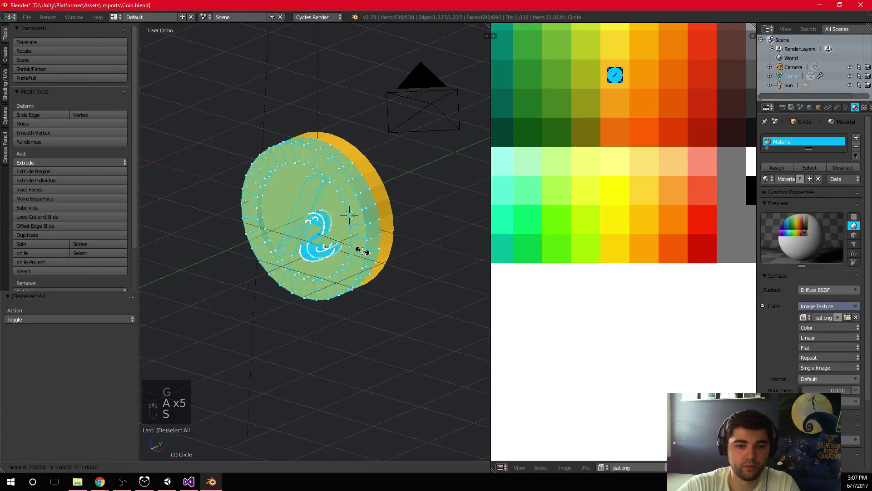
{"action": "left_click", "coordinate": [362, 251]}
{"action": "key", "text": "ctrl+z"}
Step: Apply Shade Smooth to the whole coin mesh and return to Object Mode
{"action": "key", "text": "space"}
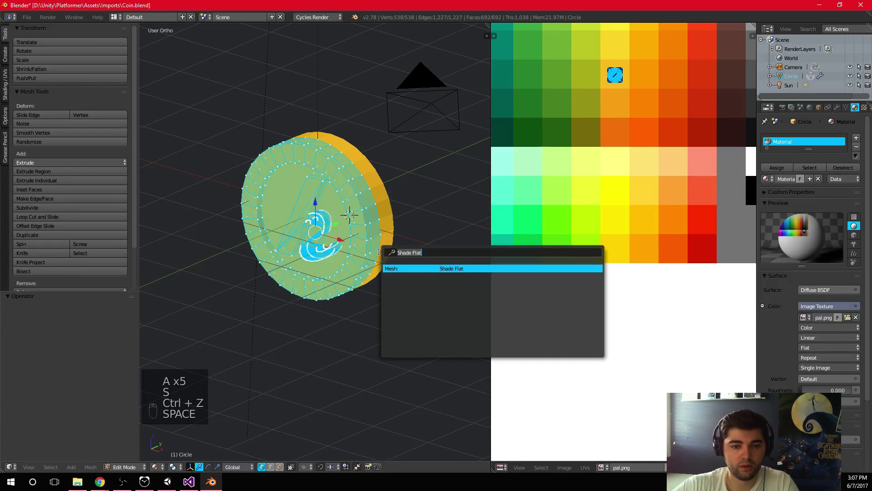
{"action": "type", "text": "smooth"}
{"action": "key", "text": "Down"}
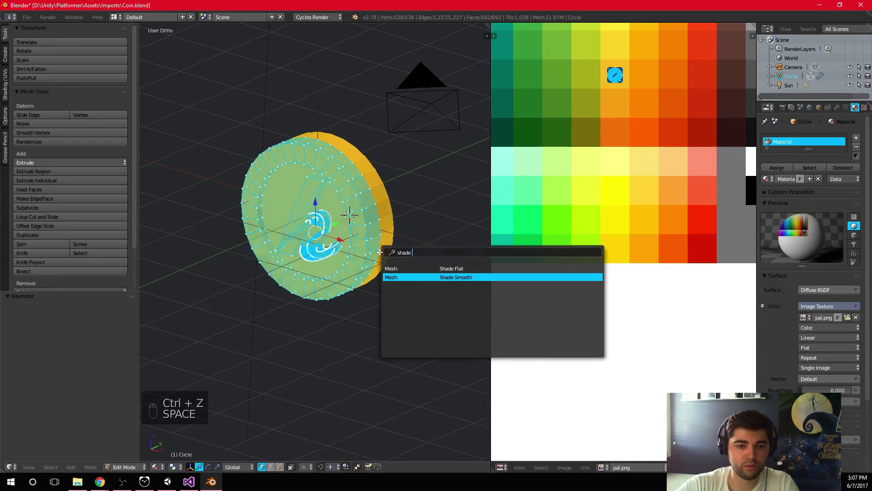
{"action": "key", "text": "Return"}
{"action": "key", "text": "Tab"}
{"action": "middle_click_drag", "start_coordinate": [380, 255], "coordinate": [360, 249]}
{"action": "scroll", "coordinate": [359, 249], "scroll_direction": "up", "scroll_amount": 5}
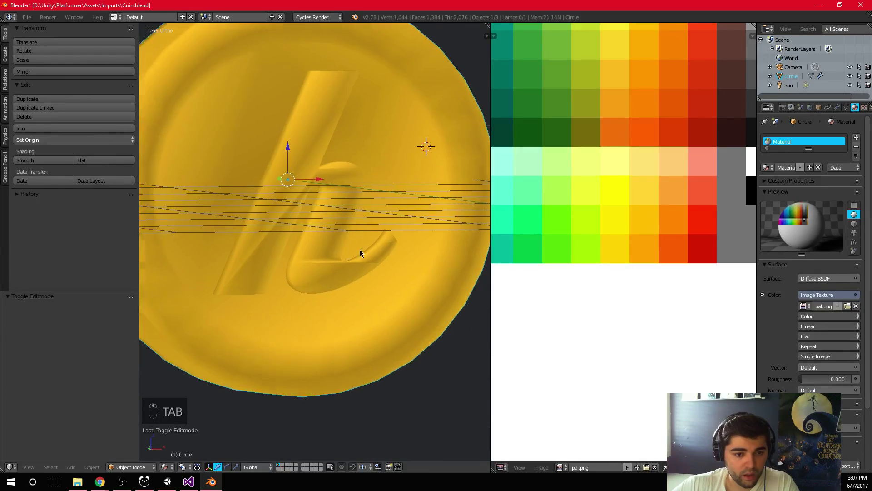
Step: Examine the smooth shading on the lower curve of the "h" up close
{"action": "scroll", "coordinate": [309, 255], "scroll_direction": "up", "scroll_amount": 3}
{"action": "middle_click_drag", "start_coordinate": [347, 286], "coordinate": [319, 317]}
{"action": "key", "text": "Tab"}
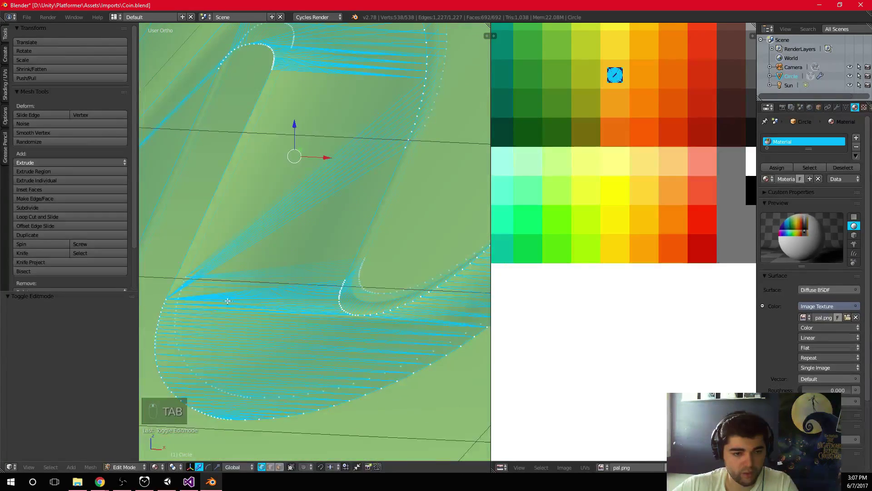
{"action": "key", "text": "Tab"}
{"action": "mouse_move", "coordinate": [224, 304]}
{"action": "middle_mouse_down"}
{"action": "mouse_move", "coordinate": [290, 292]}
{"action": "mouse_move", "coordinate": [344, 309]}
{"action": "mouse_move", "coordinate": [346, 288]}
{"action": "mouse_move", "coordinate": [295, 253]}
{"action": "middle_mouse_up"}
{"action": "scroll", "coordinate": [331, 263], "scroll_direction": "down", "scroll_amount": 5}
Step: Select only the linked geometry of the "h", apply Shade Flat to it and return to Object Mode
{"action": "key", "text": "Tab"}
{"action": "scroll", "coordinate": [316, 236], "scroll_direction": "up", "scroll_amount": 3}
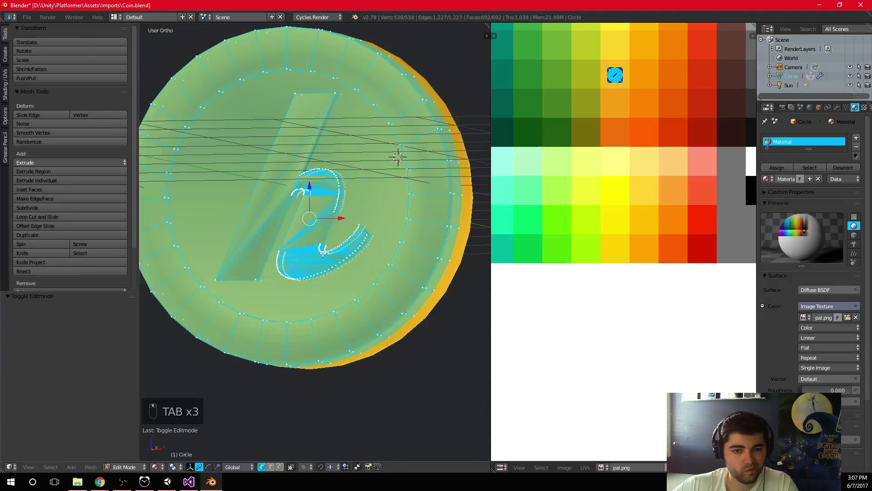
{"action": "key", "text": "a"}
{"action": "key", "text": "a"}
{"action": "key", "text": "a"}
{"action": "key", "text": "a"}
{"action": "key", "text": "l"}
{"action": "key", "text": "space"}
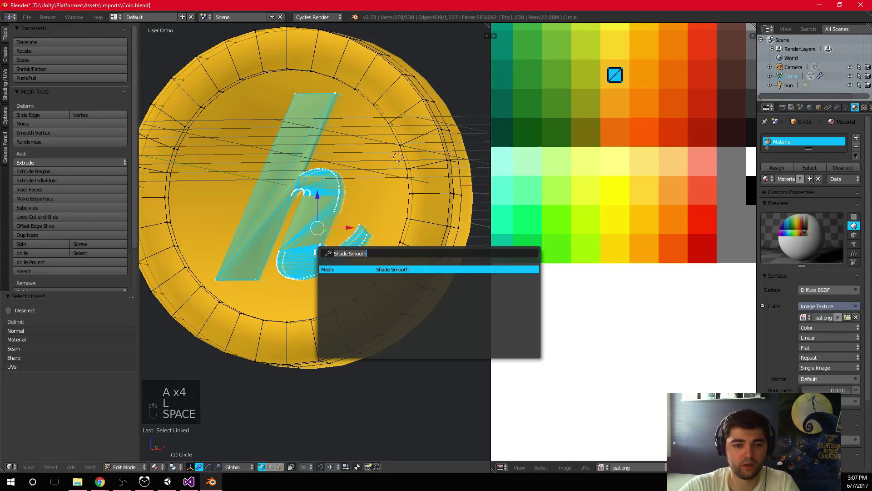
{"action": "type", "text": "shade f"}
{"action": "key", "text": "Return"}
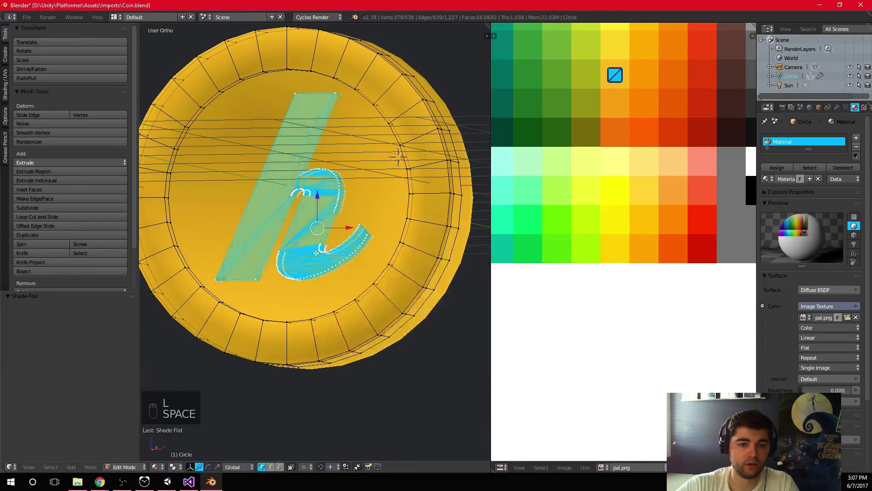
{"action": "key", "text": "Tab"}
{"action": "scroll", "coordinate": [318, 227], "scroll_direction": "down", "scroll_amount": 4}
{"action": "mouse_move", "coordinate": [318, 227]}
{"action": "middle_mouse_down"}
{"action": "mouse_move", "coordinate": [342, 236]}
{"action": "mouse_move", "coordinate": [318, 227]}
{"action": "middle_mouse_up"}
Step: Select the coin's recessed inner face in face mode and move its UVs to a deeper orange swatch
{"action": "key", "text": "Tab"}
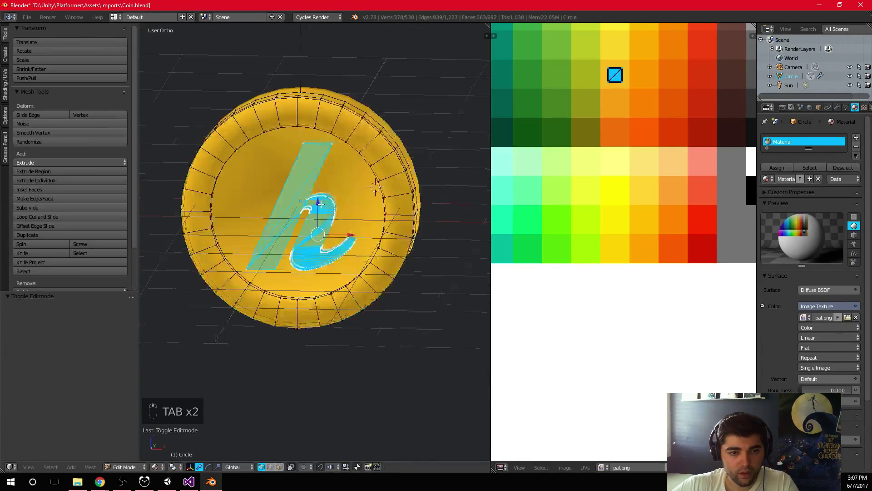
{"action": "scroll", "coordinate": [318, 227], "scroll_direction": "up", "scroll_amount": 3}
{"action": "key", "text": "a"}
{"action": "key", "text": "a"}
{"action": "key", "text": "a"}
{"action": "left_click", "coordinate": [279, 466]}
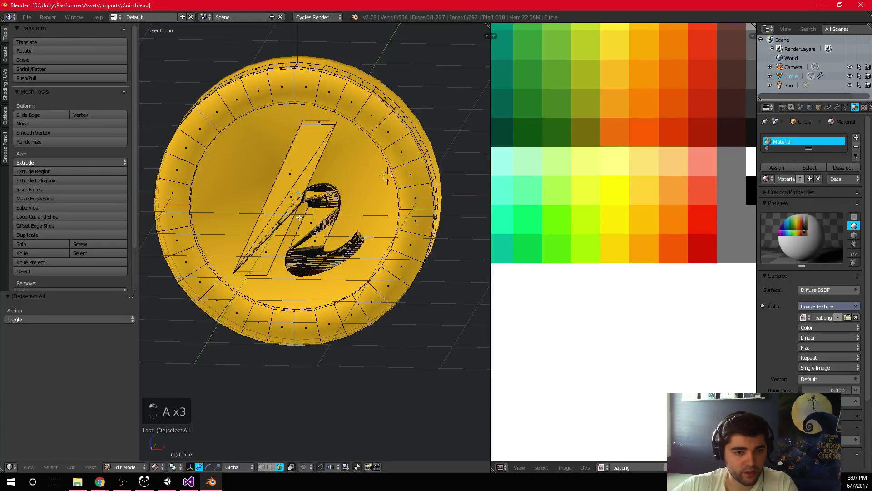
{"action": "right_click", "coordinate": [300, 214]}
{"action": "key", "text": "a"}
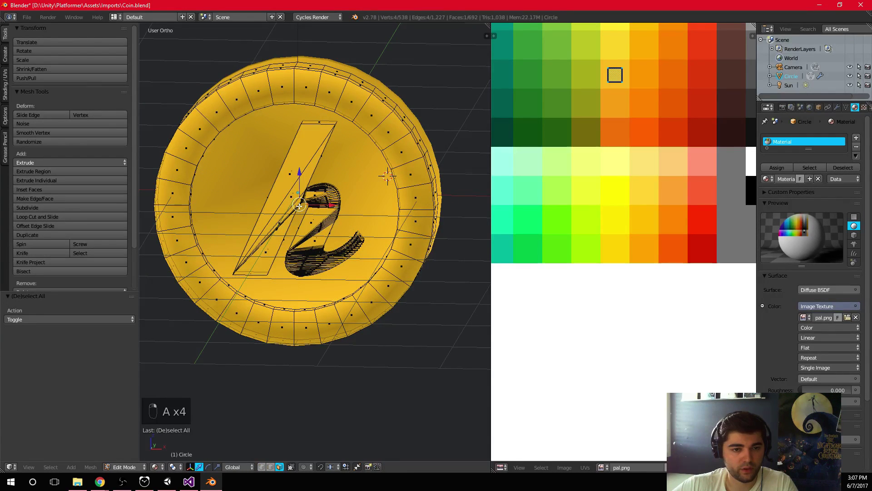
{"action": "right_click", "coordinate": [297, 204]}
{"action": "key", "text": "g"}
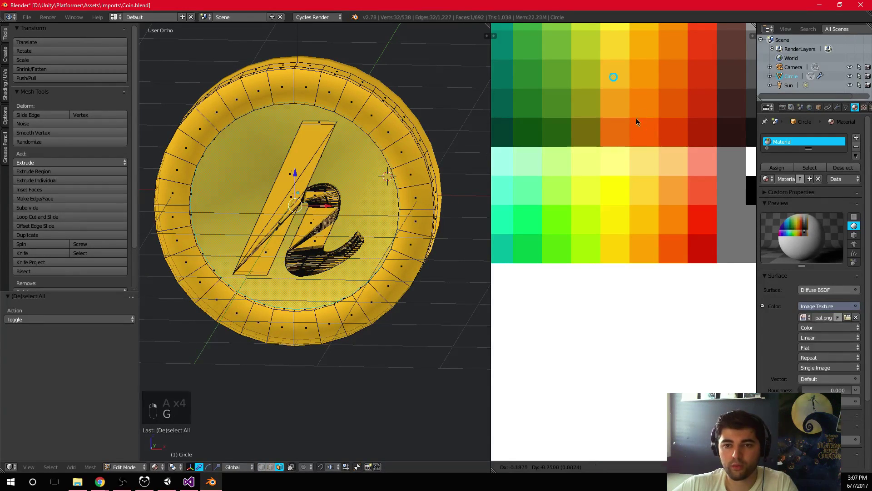
{"action": "left_click", "coordinate": [640, 170]}
{"action": "key", "text": "Tab"}
{"action": "scroll", "coordinate": [307, 238], "scroll_direction": "down", "scroll_amount": 4}
{"action": "middle_click_drag", "start_coordinate": [307, 239], "coordinate": [318, 219]}
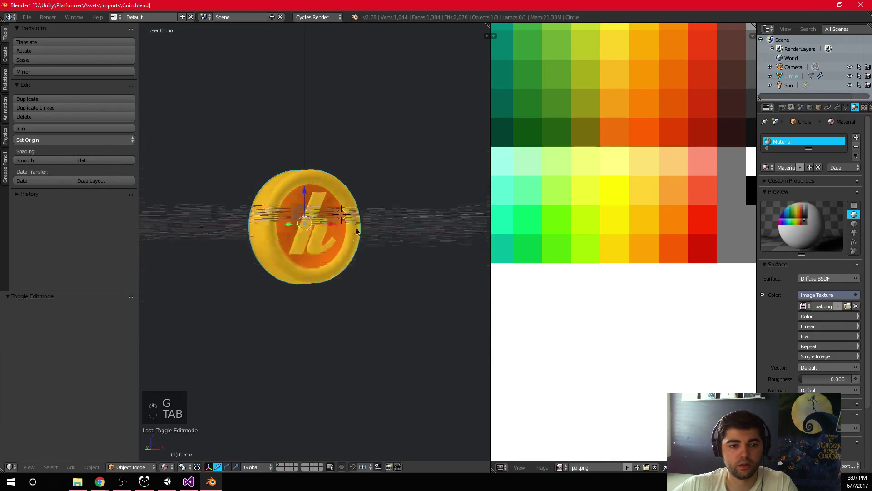
Step: Move the inner face's UVs again to a lighter golden-orange swatch and check the coin from the front
{"action": "key", "text": "Tab"}
{"action": "key", "text": "g"}
{"action": "left_click", "coordinate": [648, 160]}
{"action": "key", "text": "Tab"}
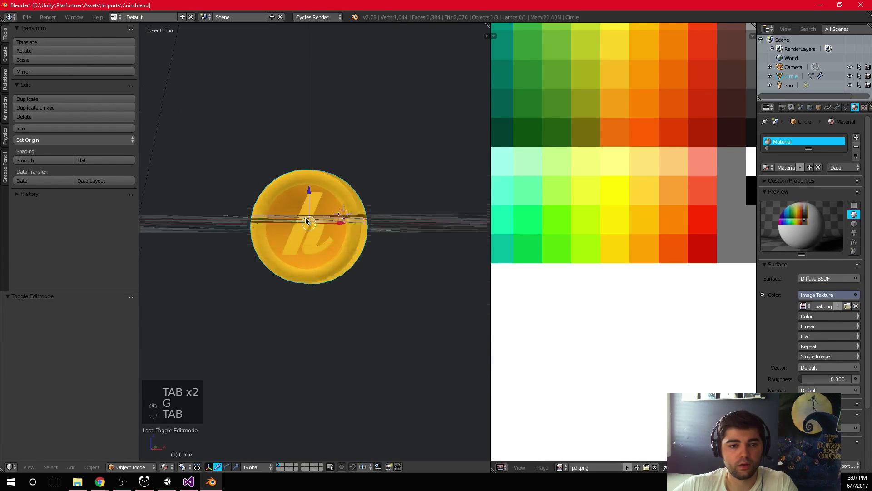
{"action": "key", "text": "KP_1"}
{"action": "scroll", "coordinate": [350, 254], "scroll_direction": "up", "scroll_amount": 4}
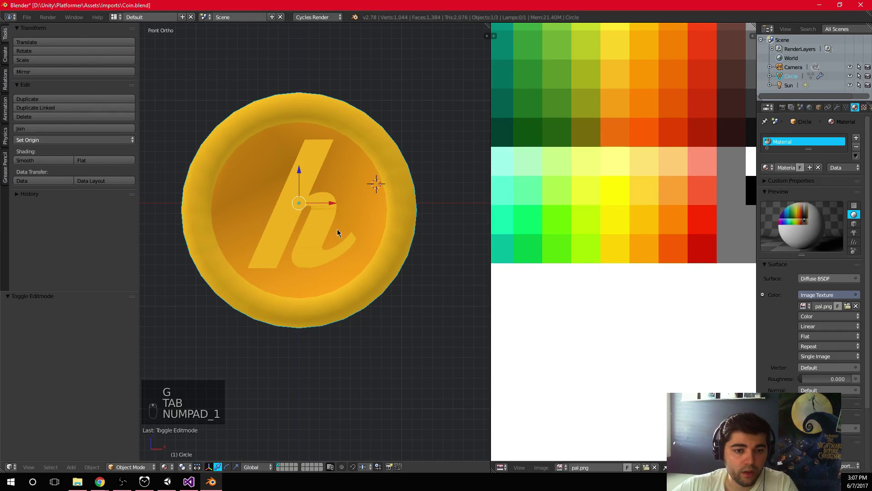
{"action": "scroll", "coordinate": [350, 256], "scroll_direction": "down", "scroll_amount": 5}
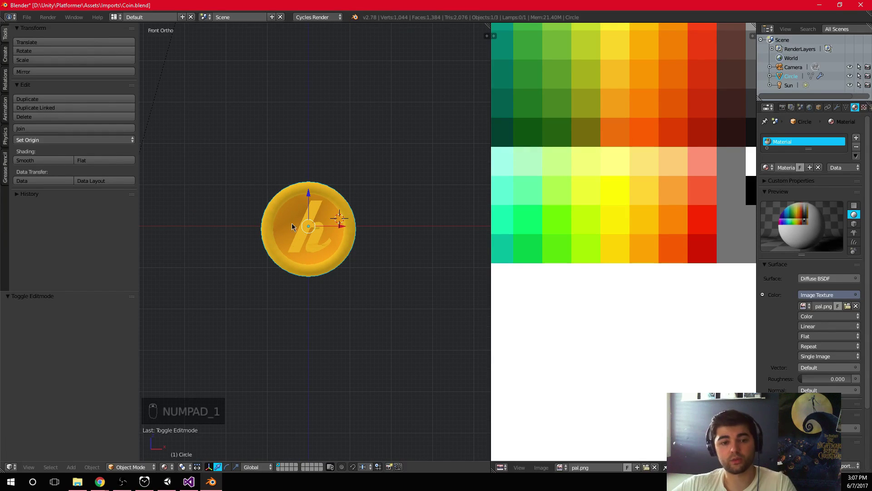
Step: Duplicate the coin, place the copy beside the original along the X axis, and start editing its mesh with nothing selected
{"action": "key", "text": "shift+d"}
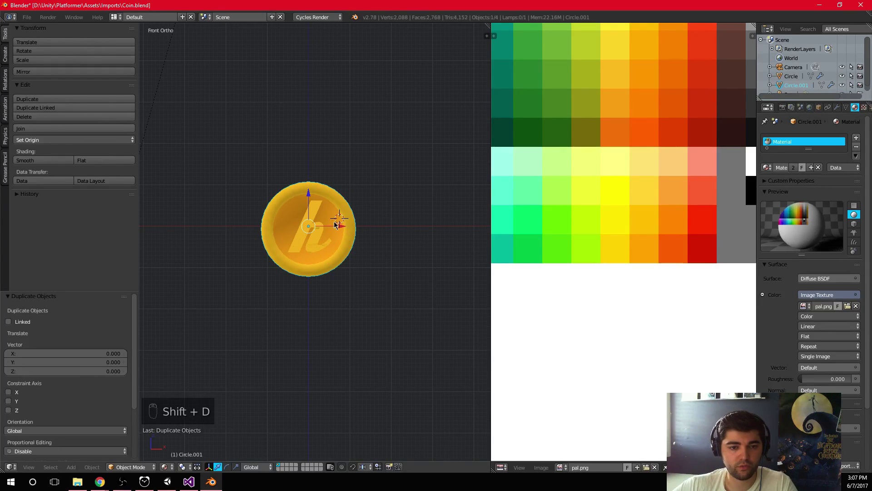
{"action": "key", "text": "x"}
{"action": "left_click", "coordinate": [434, 283]}
{"action": "key", "text": "Tab"}
{"action": "key", "text": "KP_Decimal"}
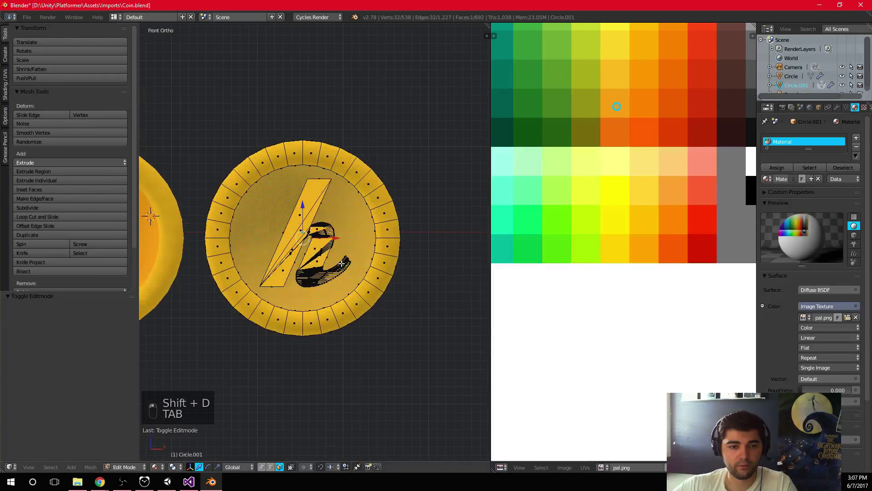
{"action": "key", "text": "a"}
{"action": "key", "text": "a"}
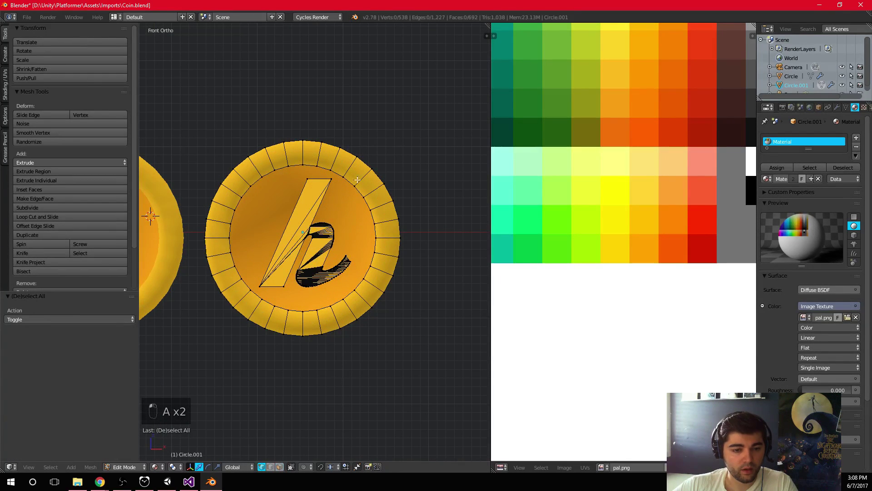
Step: Vertex slide the first rim cross-edge right of the coin copy's top point and the two left of it onto that point
{"action": "key", "text": "shift+v"}
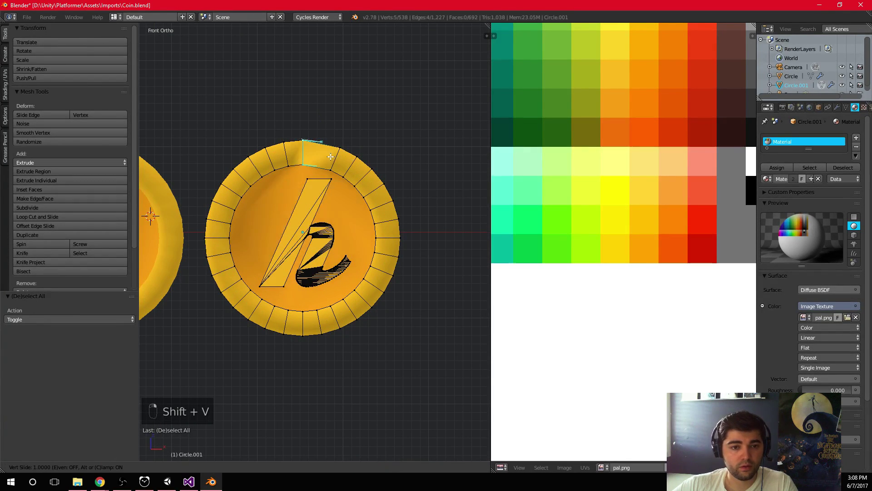
{"action": "left_click", "coordinate": [277, 154]}
{"action": "key", "text": "a"}
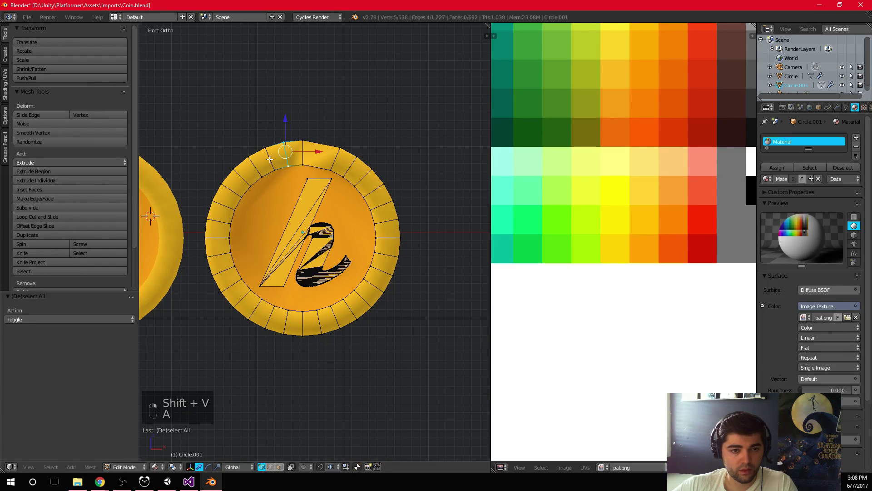
{"action": "right_click", "coordinate": [269, 159], "text": "alt+shift"}
{"action": "key", "text": "shift+v"}
{"action": "left_click", "coordinate": [305, 154]}
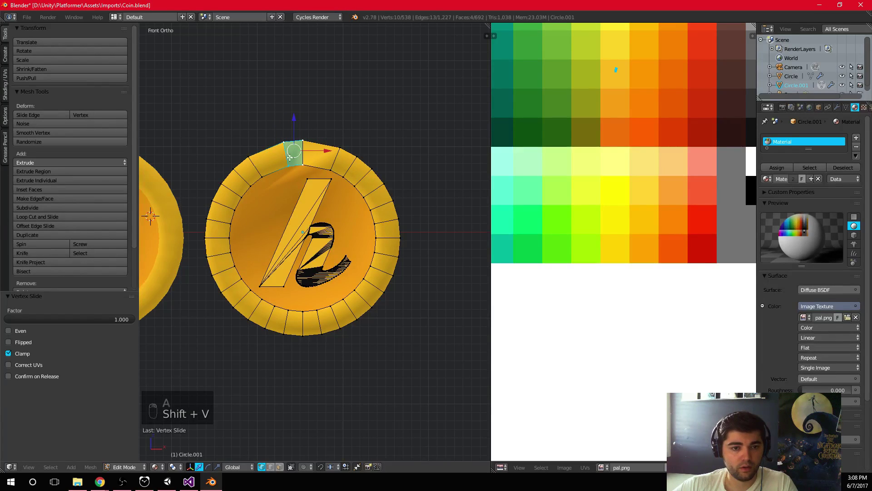
{"action": "key", "text": "a"}
{"action": "key", "text": "shift+v"}
{"action": "left_click", "coordinate": [314, 153]}
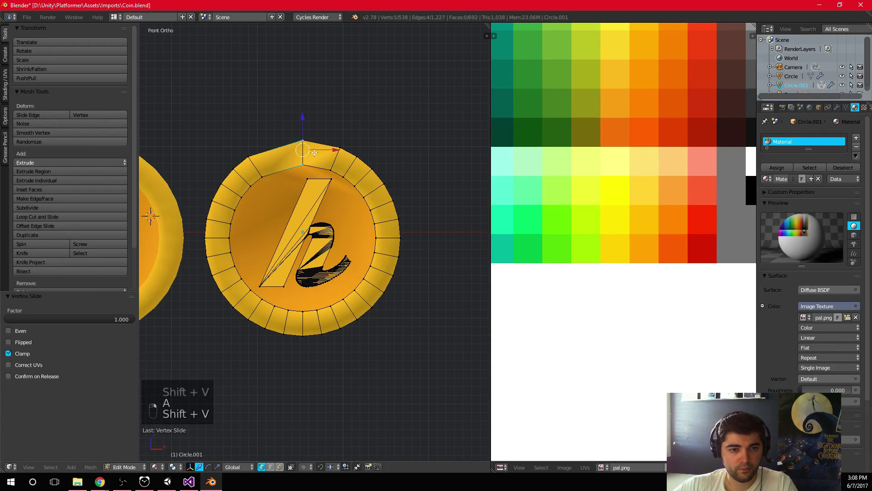
Step: Vertex slide the second rim cross-edge right of the top point fully onto the top point
{"action": "key", "text": "a"}
{"action": "key", "text": "shift+v"}
{"action": "left_click", "coordinate": [337, 158]}
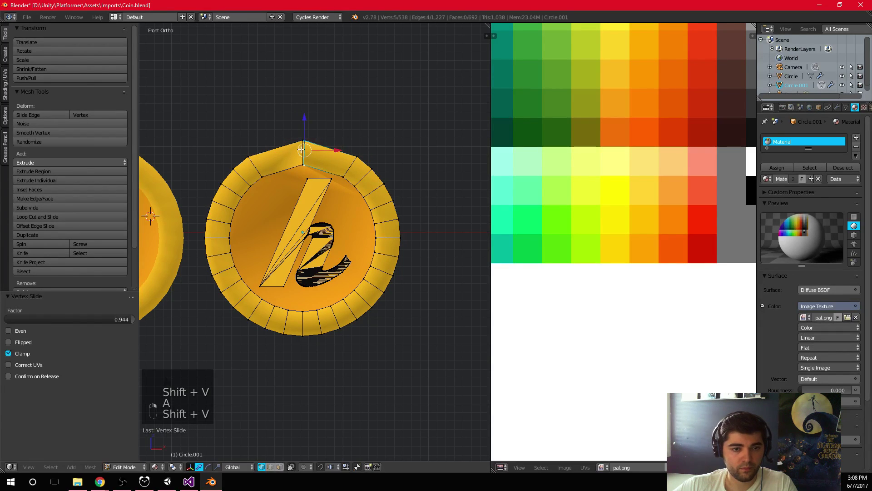
{"action": "key", "text": "shift+v"}
{"action": "left_click", "coordinate": [341, 162]}
{"action": "key", "text": "a"}
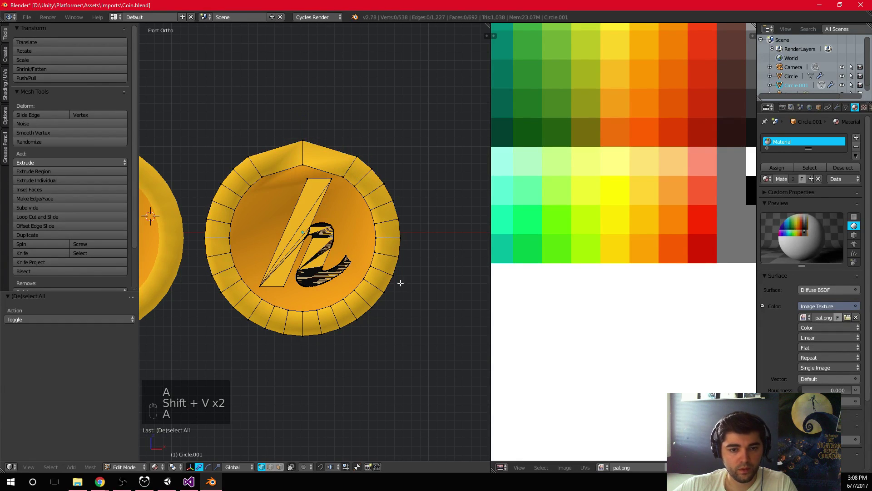
Step: Vertex slide the two rim cross-edges just above the coin's rightmost point down onto that point
{"action": "key", "text": "shift+v"}
{"action": "left_click", "coordinate": [386, 207]}
{"action": "key", "text": "a"}
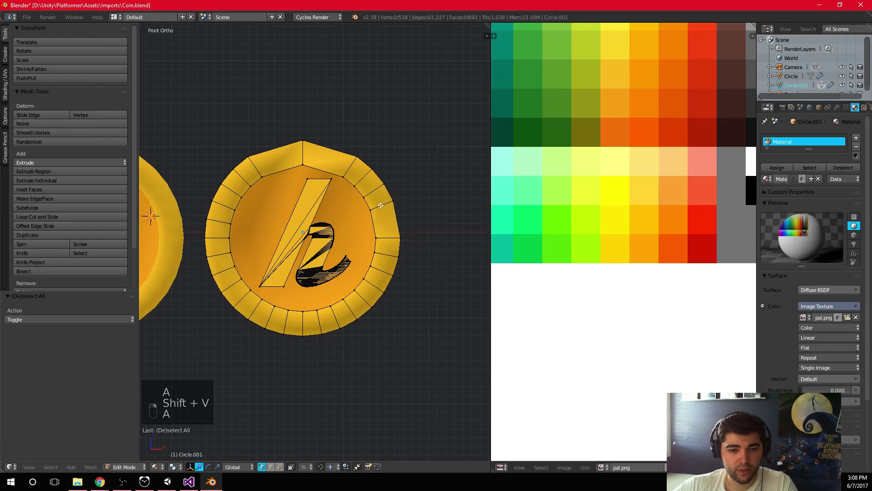
{"action": "key", "text": "shift+v"}
{"action": "left_click", "coordinate": [395, 243]}
{"action": "key", "text": "shift+a"}
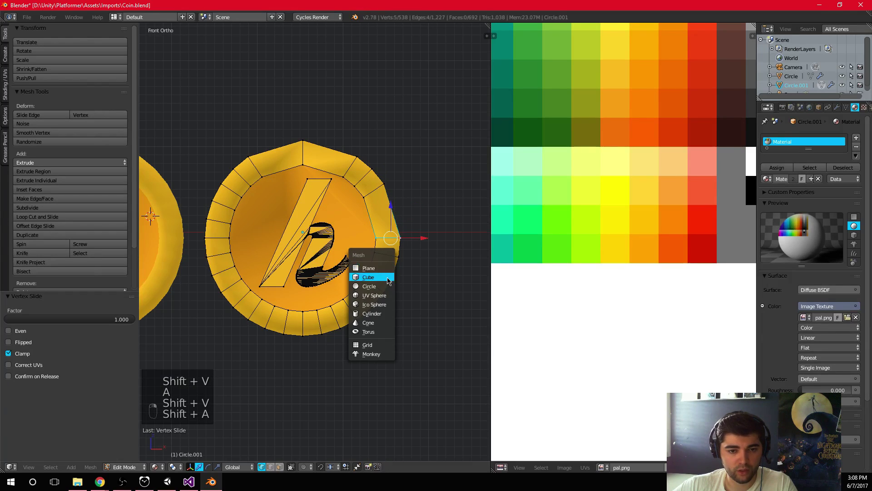
{"action": "left_click", "coordinate": [417, 276]}
{"action": "scroll", "coordinate": [415, 275], "scroll_direction": "up", "scroll_amount": 2}
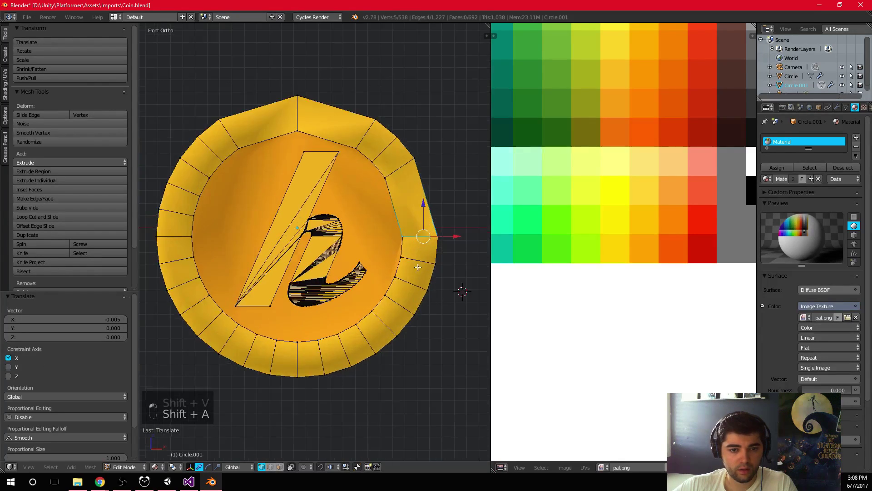
{"action": "key", "text": "ctrl+z"}
Step: Vertex slide the two rim cross-edges just below the coin's rightmost point up onto that point
{"action": "key", "text": "a"}
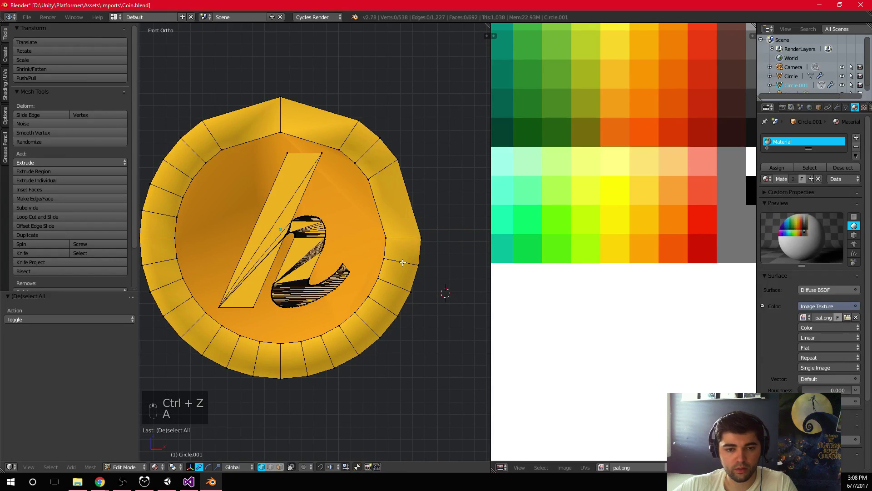
{"action": "key", "text": "shift+v"}
{"action": "left_click", "coordinate": [398, 272]}
{"action": "key", "text": "a"}
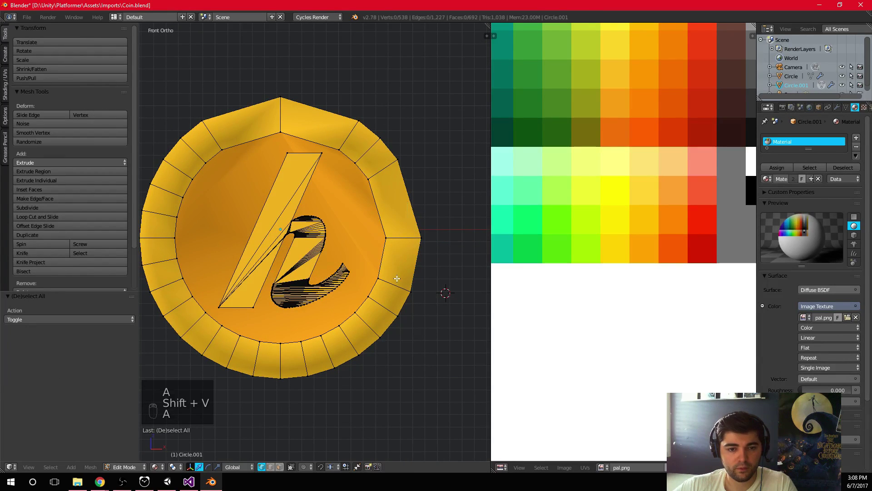
{"action": "key", "text": "shift+v"}
{"action": "left_click", "coordinate": [394, 271]}
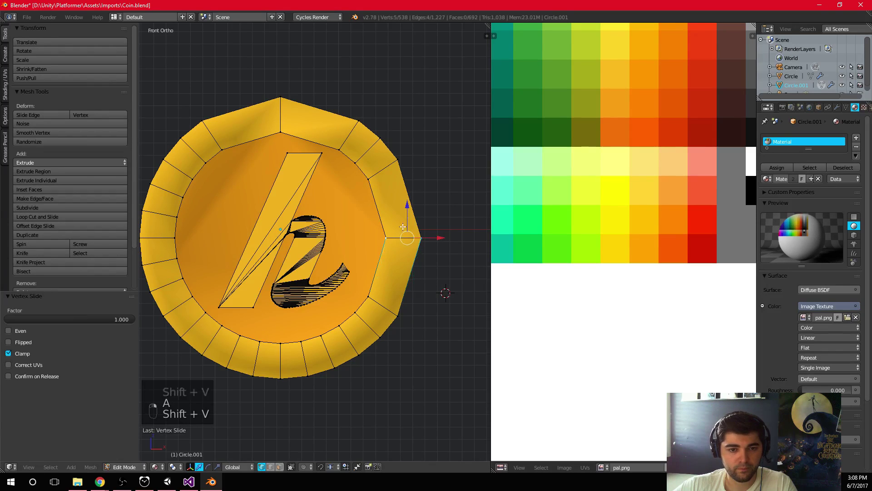
Step: Vertex slide the rim cross-edges on both sides of the upper-right diagonal onto it, forming a single corner
{"action": "key", "text": "a"}
{"action": "right_click", "coordinate": [370, 180]}
{"action": "key", "text": "shift+v"}
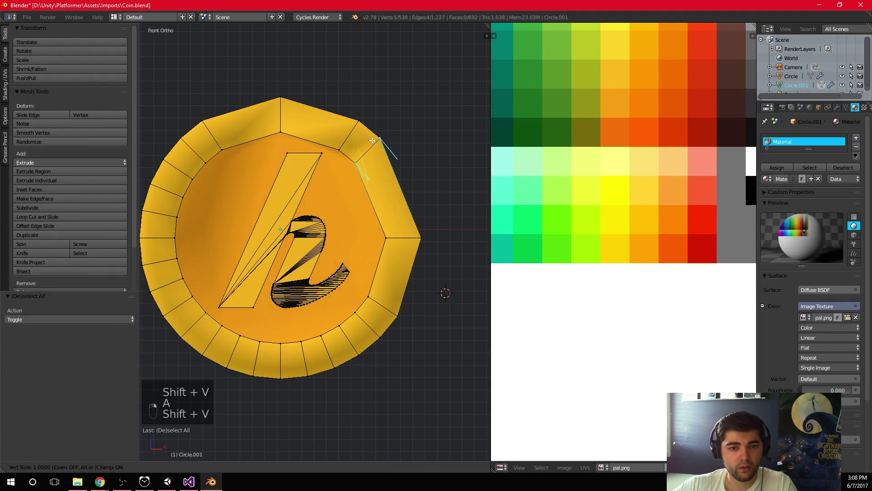
{"action": "left_click", "coordinate": [358, 140]}
{"action": "key", "text": "a"}
{"action": "right_click", "coordinate": [357, 122]}
{"action": "key", "text": "shift+v"}
{"action": "left_click", "coordinate": [370, 141]}
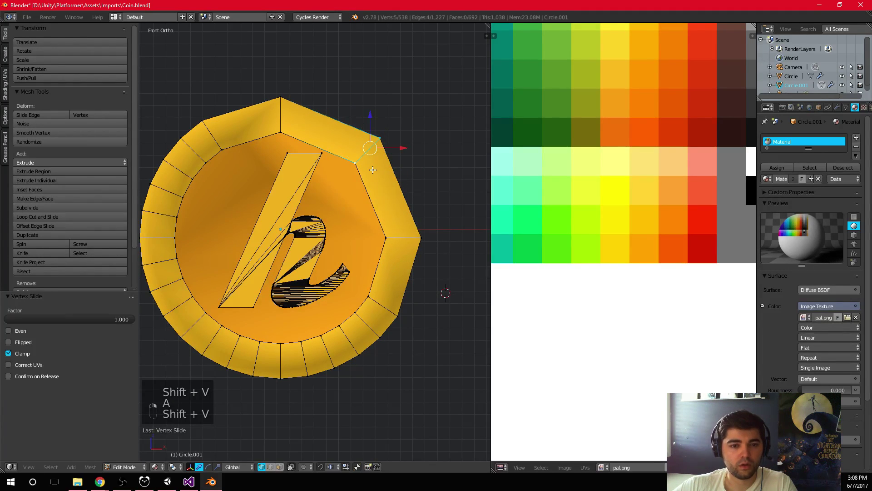
Step: Try to vertex slide the lower-right rim cross-edges up onto the first cross-edge below the rightmost corner
{"action": "key", "text": "a"}
{"action": "scroll", "coordinate": [359, 232], "scroll_direction": "down", "scroll_amount": 2}
{"action": "right_click", "coordinate": [357, 301]}
{"action": "key", "text": "shift+v"}
{"action": "left_click", "coordinate": [346, 309]}
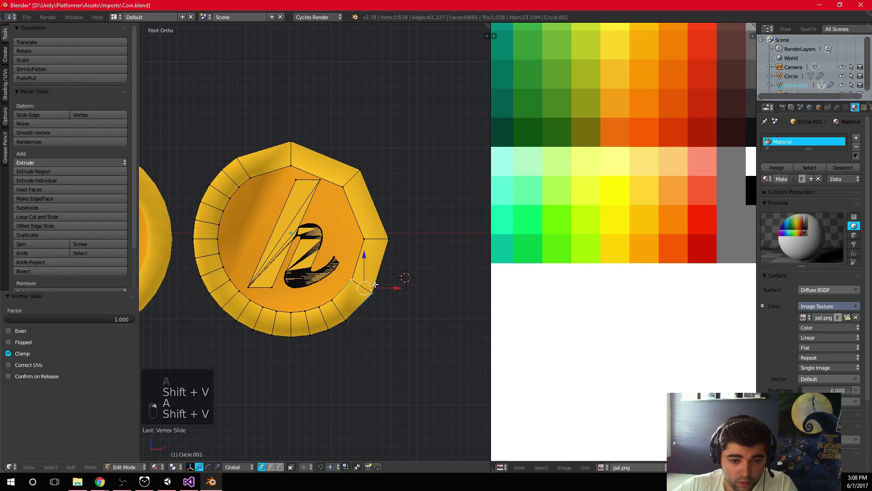
{"action": "key", "text": "a"}
{"action": "right_click", "coordinate": [342, 310]}
{"action": "key", "text": "shift+v"}
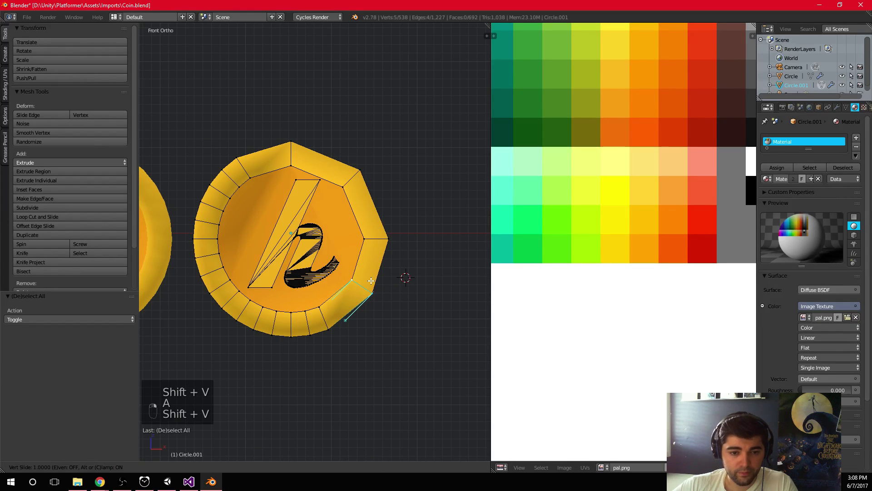
{"action": "left_click", "coordinate": [371, 281]}
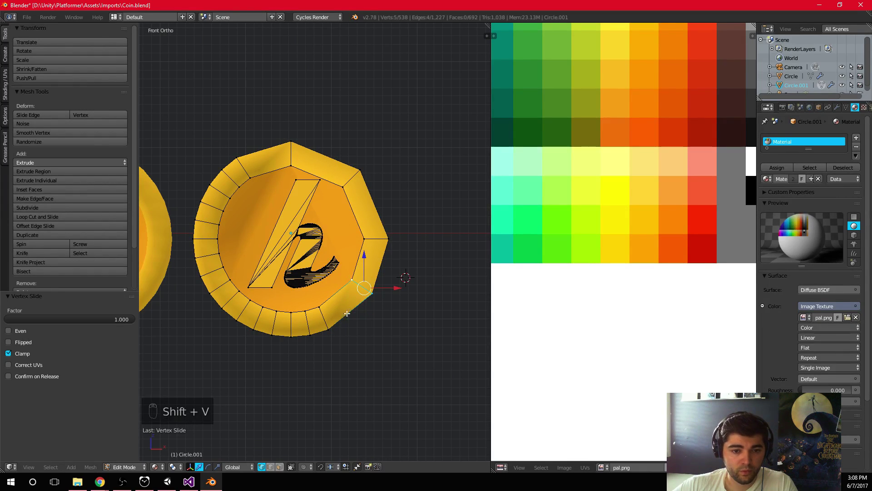
Step: Undo the vertex slides made on the rim's lower-right section
{"action": "key", "text": "ctrl+z"}
{"action": "key", "text": "a"}
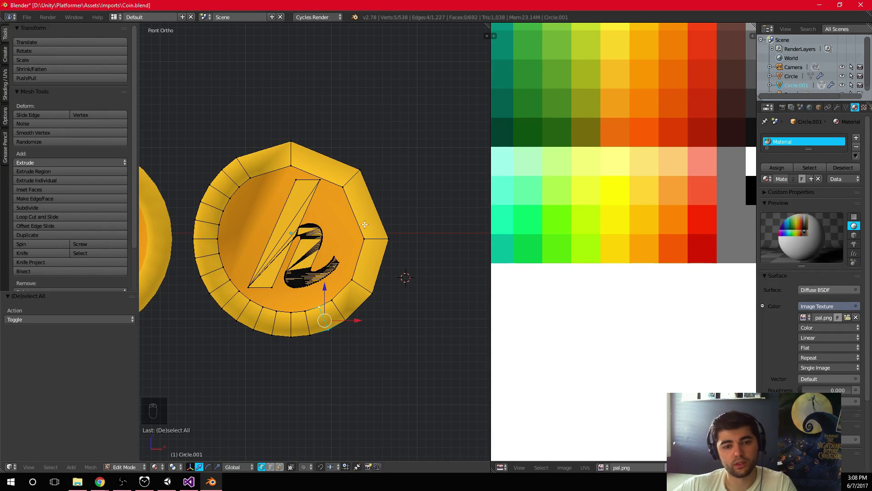
{"action": "key", "text": "ctrl+z"}
{"action": "key", "text": "ctrl+z"}
{"action": "key", "text": "ctrl+z"}
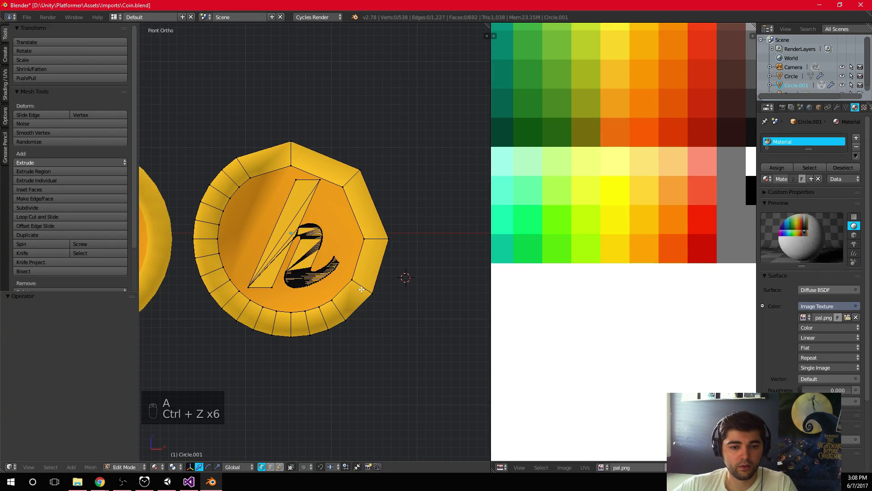
{"action": "key", "text": "ctrl+z"}
{"action": "key", "text": "ctrl+z"}
{"action": "key", "text": "ctrl+z"}
Step: Vertex slide the rim cross-edges around the lower-right diagonal, one above and two below it, onto that diagonal corner
{"action": "key", "text": "a"}
{"action": "key", "text": "shift+v"}
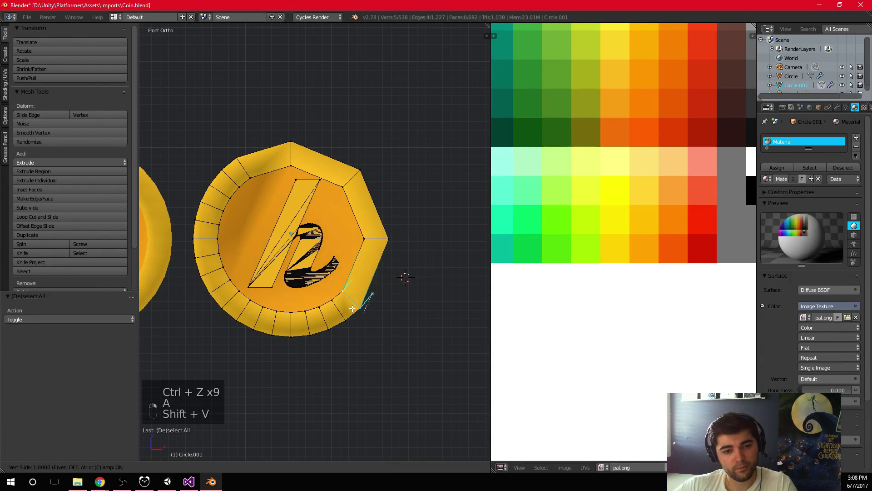
{"action": "left_click", "coordinate": [382, 277]}
{"action": "scroll", "coordinate": [384, 263], "scroll_direction": "down", "scroll_amount": 1}
{"action": "scroll", "coordinate": [389, 230], "scroll_direction": "up", "scroll_amount": 2}
{"action": "key", "text": "a"}
{"action": "key", "text": "alt+shift+space"}
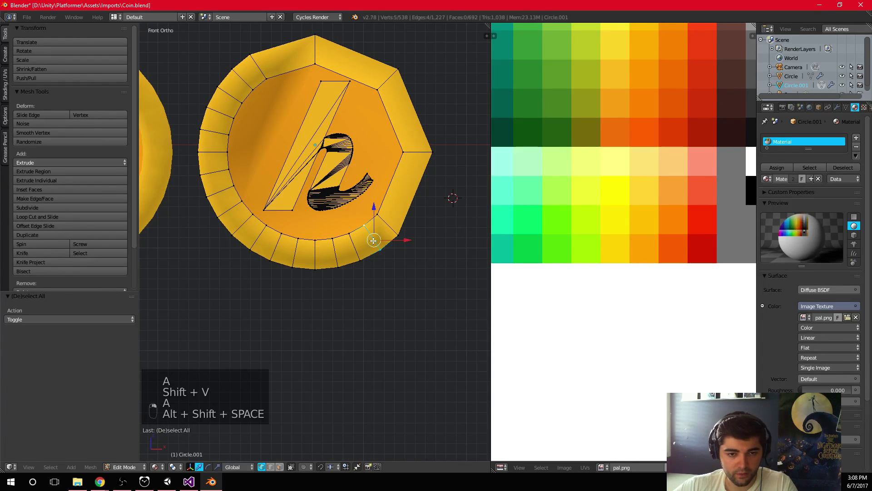
{"action": "key", "text": "shift+v"}
{"action": "key", "text": "a"}
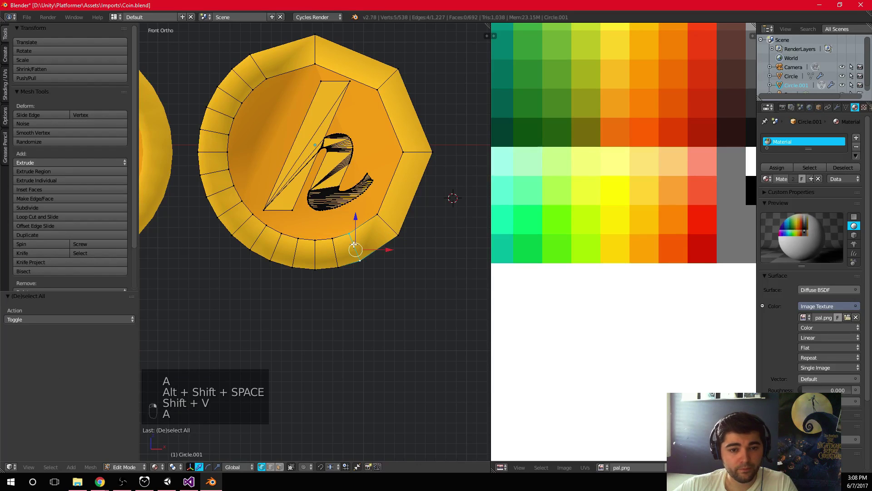
{"action": "key", "text": "shift+v"}
Step: Vertex slide the remaining rim cross-edge right of the coin's bottom point and the two left of it onto that point
{"action": "key", "text": "a"}
{"action": "key", "text": "shift+v"}
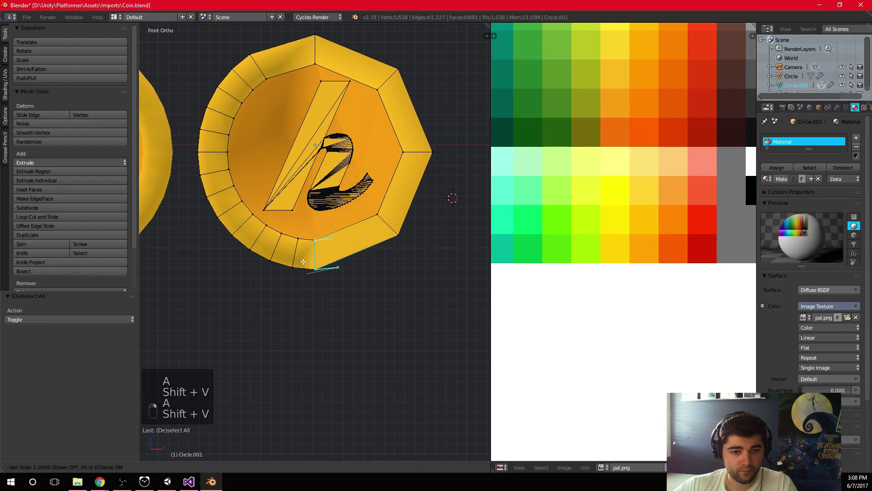
{"action": "left_click", "coordinate": [304, 262]}
{"action": "key", "text": "a"}
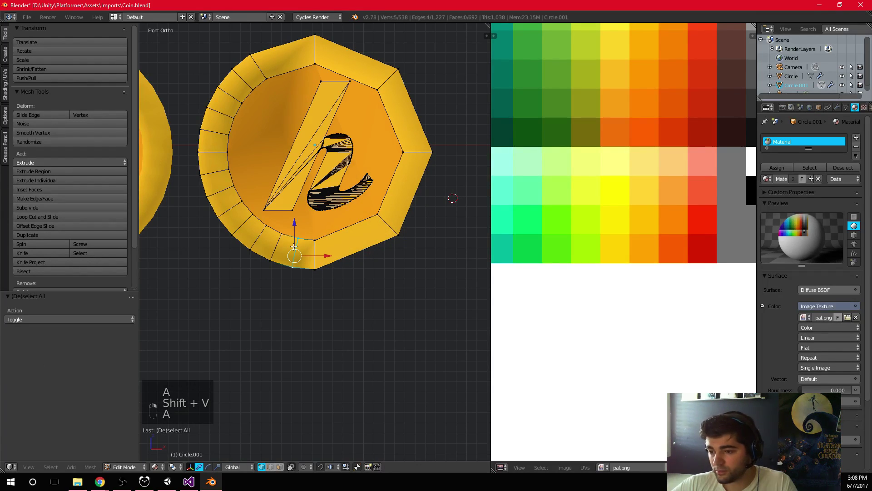
{"action": "key", "text": "shift+v"}
{"action": "left_click", "coordinate": [296, 254]}
{"action": "key", "text": "a"}
{"action": "right_click", "coordinate": [315, 268]}
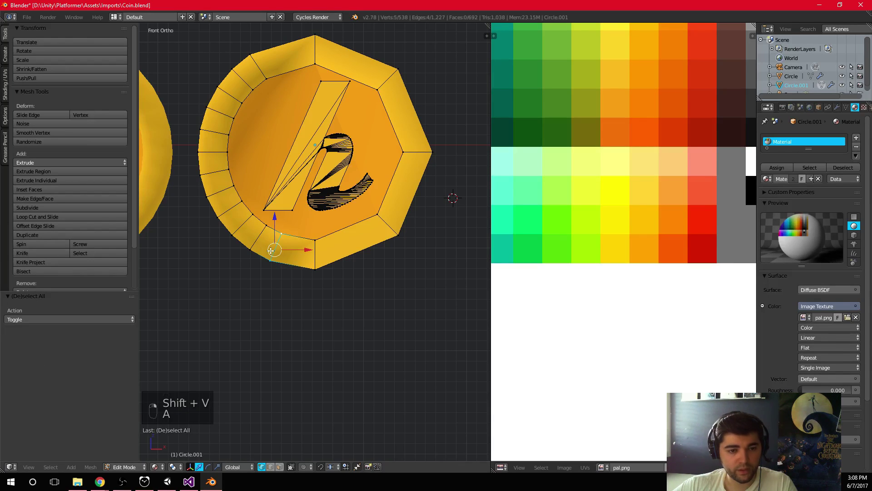
{"action": "key", "text": "shift+v"}
{"action": "left_click", "coordinate": [327, 260]}
Step: Vertex slide the rim cross-edges around the lower-left diagonal, one below and two above it, onto that diagonal corner
{"action": "key", "text": "a"}
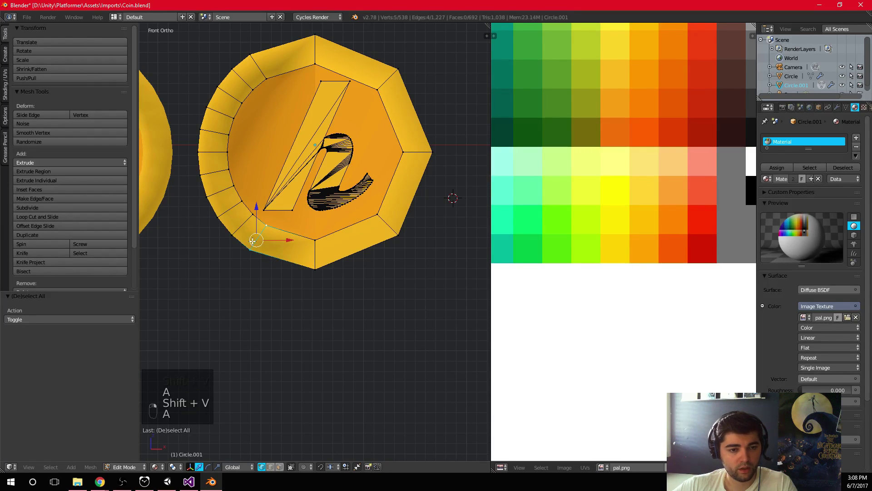
{"action": "key", "text": "shift+v"}
{"action": "left_click", "coordinate": [239, 217]}
{"action": "key", "text": "a"}
{"action": "right_click", "coordinate": [218, 216]}
{"action": "key", "text": "shift+v"}
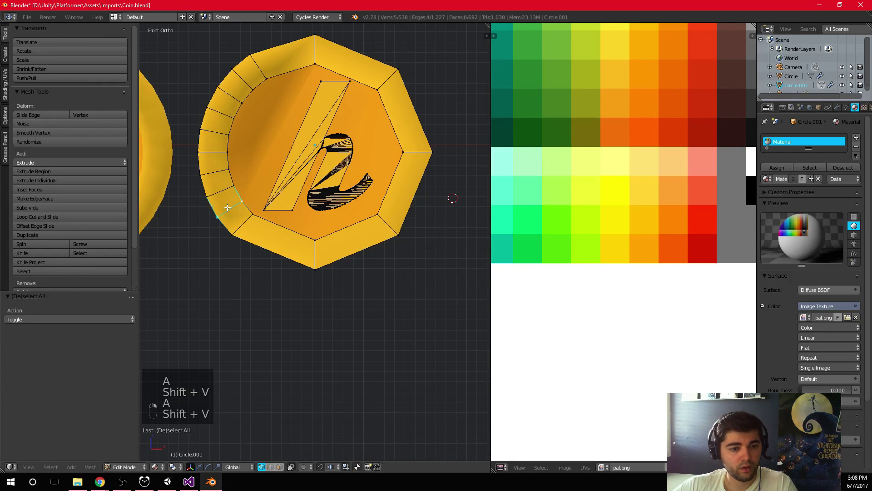
{"action": "left_click", "coordinate": [237, 207]}
{"action": "key", "text": "a"}
{"action": "right_click", "coordinate": [220, 191], "text": "alt"}
{"action": "key", "text": "shift+v"}
{"action": "left_click", "coordinate": [232, 188]}
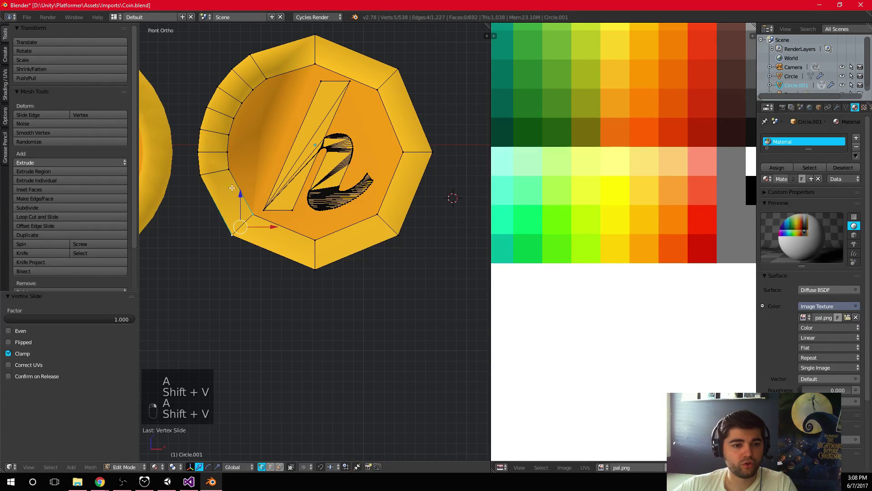
Step: Vertex slide the last rim cross-edge below the coin's leftmost point up onto that point
{"action": "key", "text": "a"}
{"action": "right_click", "coordinate": [200, 153], "text": "alt"}
{"action": "key", "text": "shift+v"}
{"action": "left_click", "coordinate": [279, 199]}
{"action": "scroll", "coordinate": [279, 199], "scroll_direction": "down", "scroll_amount": 1}
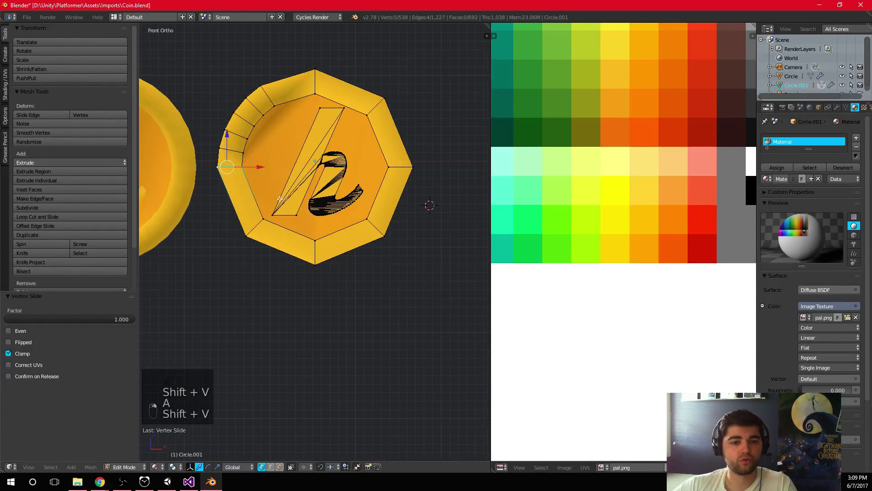
{"action": "scroll", "coordinate": [374, 319], "scroll_direction": "down", "scroll_amount": 2}
{"action": "middle_click_drag", "start_coordinate": [374, 319], "coordinate": [403, 387], "text": "shift"}
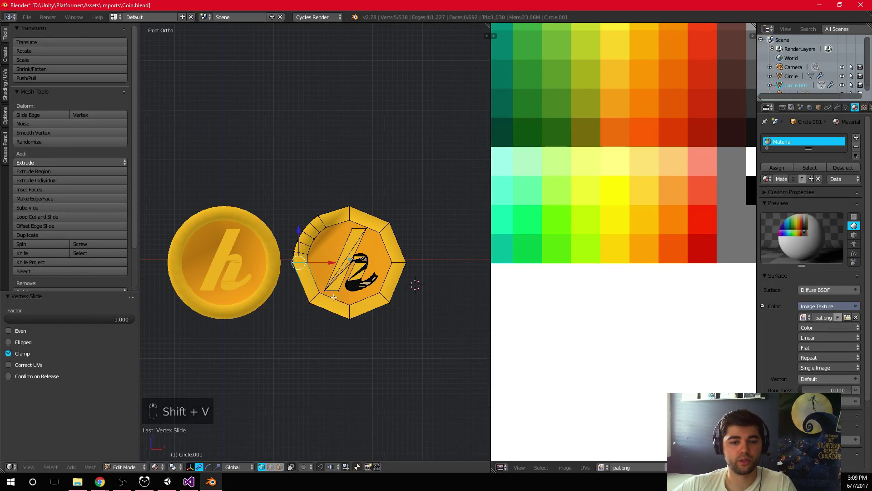
{"action": "middle_click_drag", "start_coordinate": [334, 297], "coordinate": [287, 324], "text": "shift"}
{"action": "scroll", "coordinate": [286, 324], "scroll_direction": "up", "scroll_amount": 3}
Step: Vertex slide the two rim cross-edges just above the coin's leftmost point down onto that point
{"action": "key", "text": "a"}
{"action": "middle_click_drag", "start_coordinate": [221, 263], "coordinate": [259, 255], "text": "shift"}
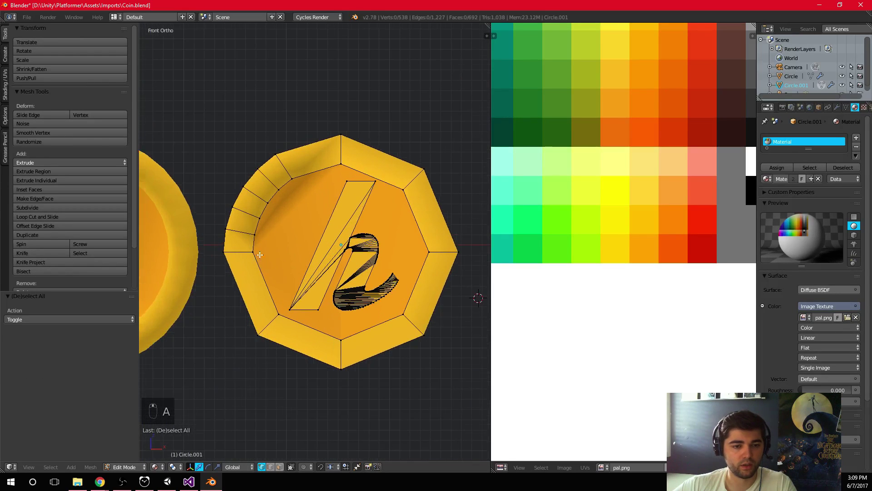
{"action": "right_click", "coordinate": [250, 233], "text": "alt"}
{"action": "key", "text": "shift+v"}
{"action": "left_click", "coordinate": [245, 236]}
{"action": "key", "text": "a"}
{"action": "right_click", "coordinate": [237, 202], "text": "alt"}
{"action": "key", "text": "shift+v"}
{"action": "left_click", "coordinate": [232, 284]}
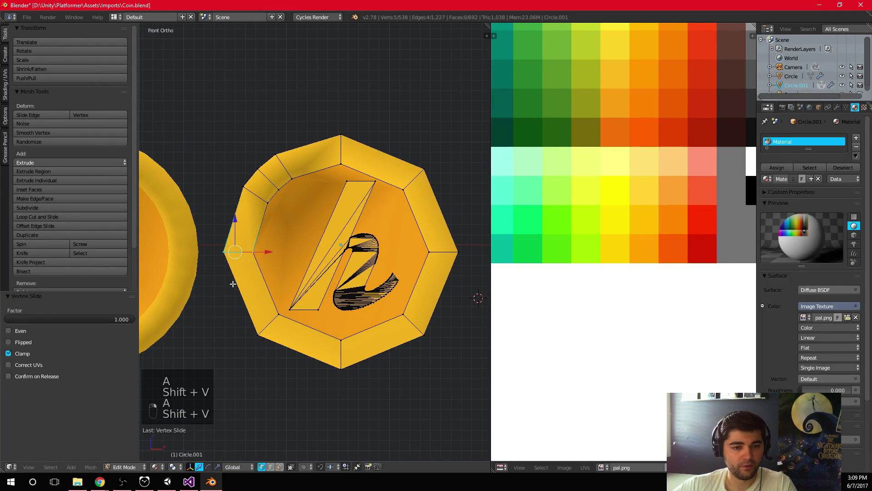
Step: Vertex slide the rim cross-edges on either side of the coin's upper-left diagonal onto that diagonal corner
{"action": "key", "text": "a"}
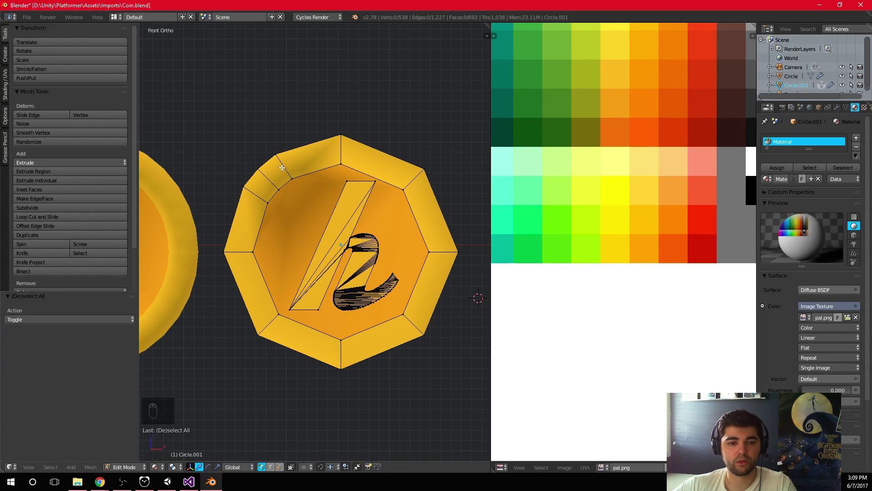
{"action": "right_click", "coordinate": [282, 168], "text": "alt"}
{"action": "key", "text": "shift+v"}
{"action": "left_click", "coordinate": [291, 179]}
{"action": "key", "text": "a"}
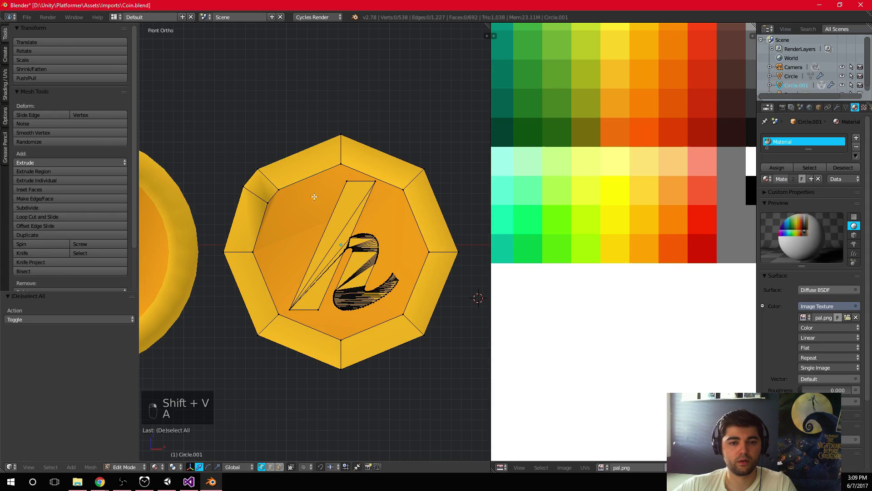
{"action": "right_click", "coordinate": [258, 201], "text": "alt"}
{"action": "key", "text": "shift+v"}
{"action": "left_click", "coordinate": [282, 171]}
{"action": "key", "text": "a"}
Step: Select the octagonal coin's whole mesh, merge its overlapping vertices with Remove Doubles, and return to Object Mode
{"action": "scroll", "coordinate": [386, 238], "scroll_direction": "down", "scroll_amount": 4}
{"action": "key", "text": "Tab"}
{"action": "middle_click_drag", "start_coordinate": [385, 238], "coordinate": [322, 234]}
{"action": "scroll", "coordinate": [355, 239], "scroll_direction": "up", "scroll_amount": 5}
{"action": "key", "text": "Tab"}
{"action": "scroll", "coordinate": [364, 250], "scroll_direction": "down", "scroll_amount": 5}
{"action": "key", "text": "a"}
{"action": "key", "text": "a"}
{"action": "key", "text": "a"}
{"action": "key", "text": "a"}
{"action": "key", "text": "a"}
{"action": "key", "text": "a"}
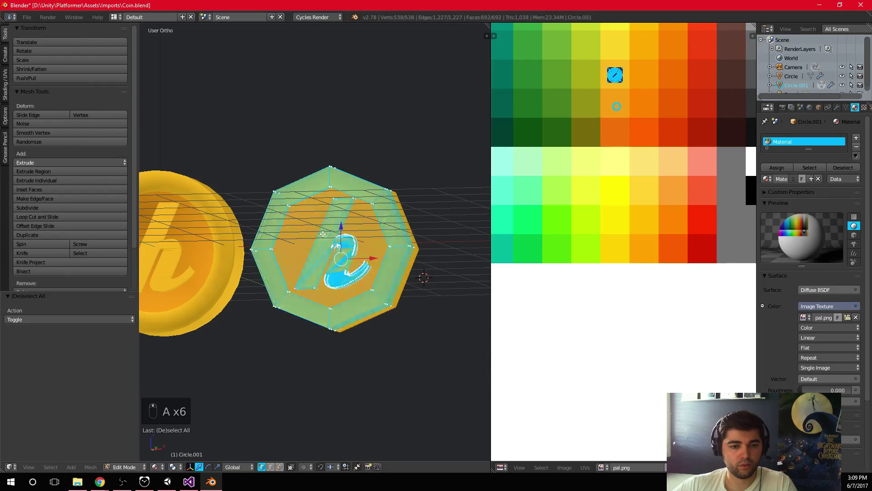
{"action": "key", "text": "space"}
{"action": "type", "text": "remove "}
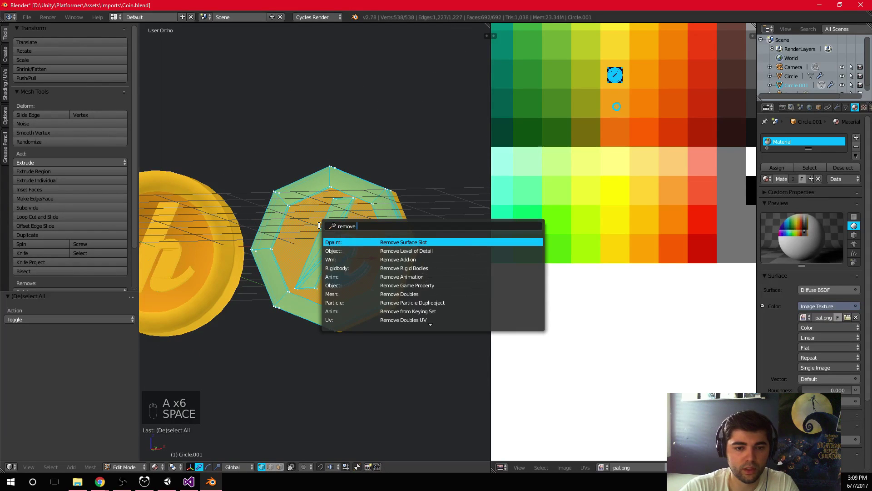
{"action": "type", "text": "doub"}
{"action": "key", "text": "Return"}
{"action": "scroll", "coordinate": [330, 233], "scroll_direction": "up", "scroll_amount": 3}
{"action": "key", "text": "a"}
{"action": "key", "text": "a"}
{"action": "middle_click_drag", "start_coordinate": [318, 227], "coordinate": [345, 213]}
{"action": "scroll", "coordinate": [330, 232], "scroll_direction": "down", "scroll_amount": 4}
{"action": "key", "text": "Tab"}
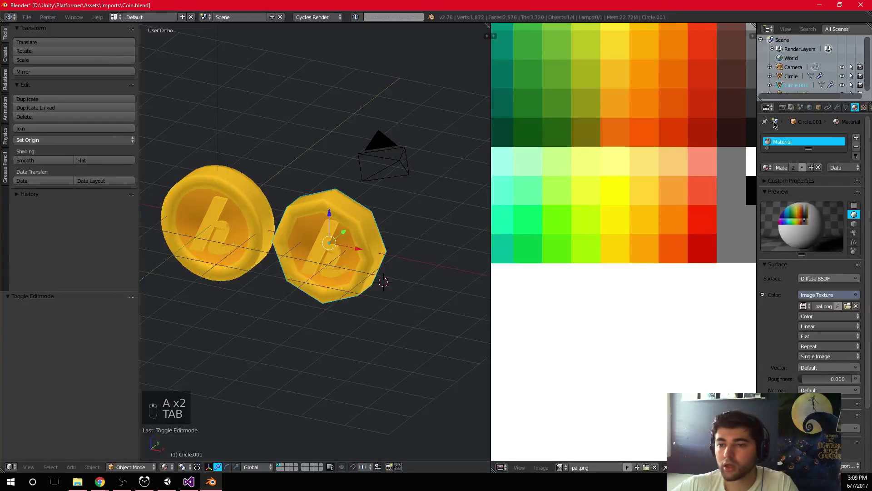
Step: Add an Edge Split modifier with the default 30° split angle to the octagonal coin
{"action": "left_click", "coordinate": [836, 108]}
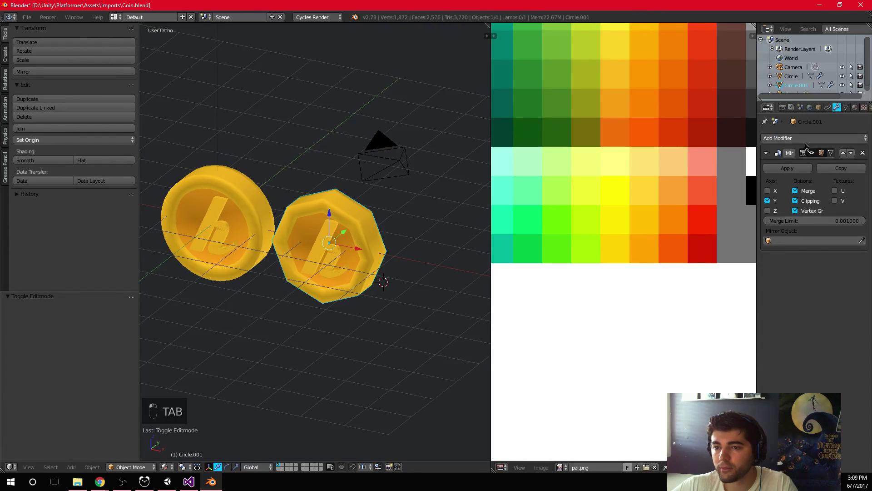
{"action": "left_click", "coordinate": [775, 137]}
{"action": "left_click", "coordinate": [688, 209]}
{"action": "middle_click_drag", "start_coordinate": [382, 277], "coordinate": [409, 267]}
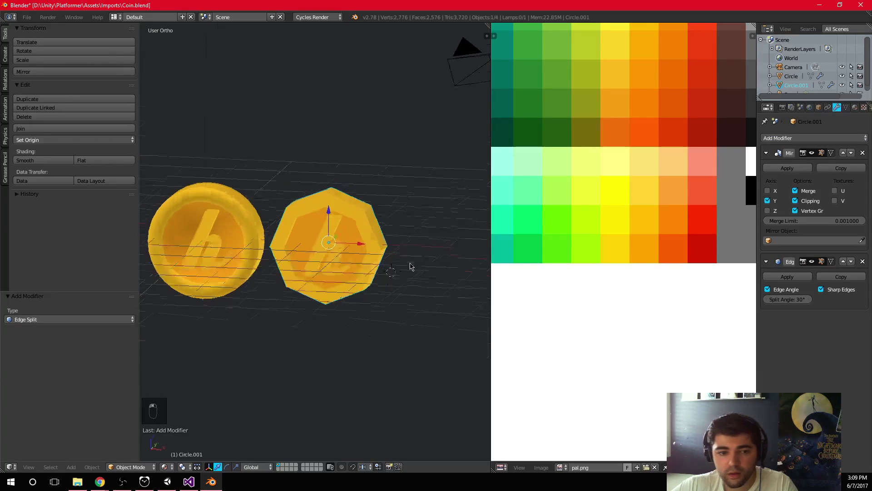
{"action": "scroll", "coordinate": [304, 257], "scroll_direction": "up", "scroll_amount": 2}
{"action": "middle_click_drag", "start_coordinate": [304, 257], "coordinate": [285, 223]}
Step: Add an Edge Split modifier with the default 30° split angle to the round coin
{"action": "right_click", "coordinate": [285, 224]}
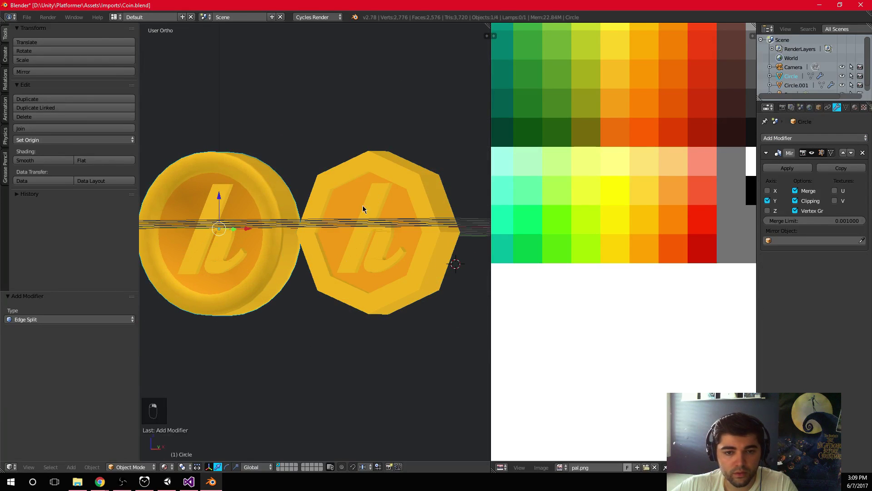
{"action": "left_click", "coordinate": [817, 137]}
{"action": "left_click", "coordinate": [712, 212]}
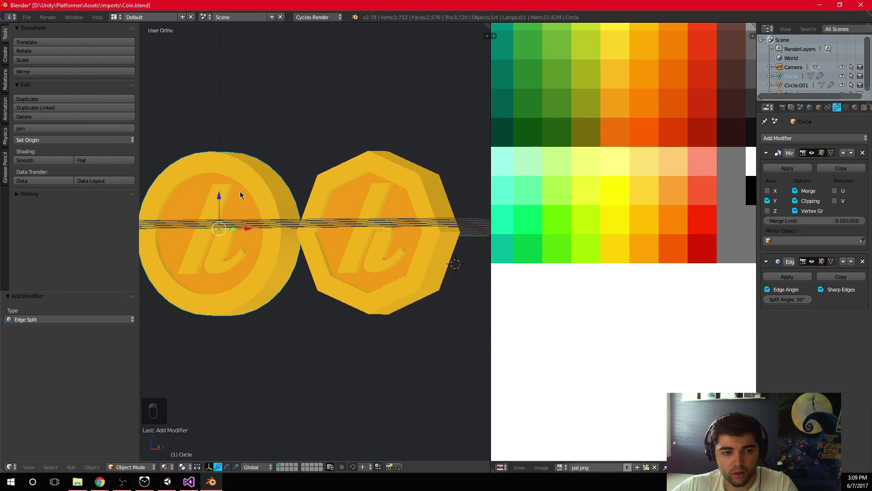
{"action": "middle_click_drag", "start_coordinate": [242, 194], "coordinate": [326, 203]}
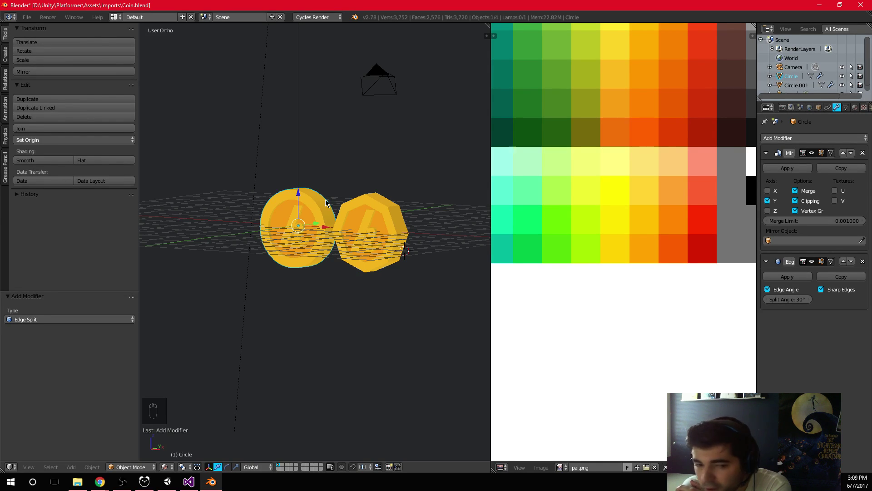
{"action": "scroll", "coordinate": [327, 204], "scroll_direction": "up", "scroll_amount": 6}
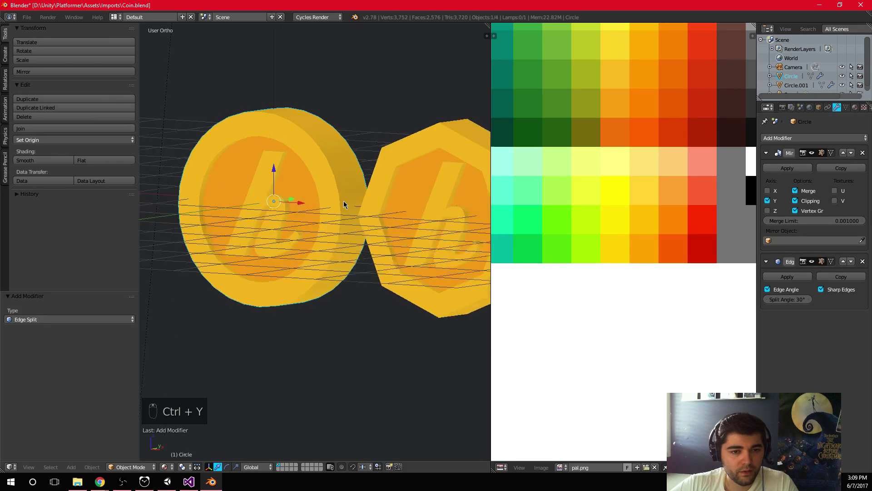
Step: Apply Shade Smooth to the round coin's entire mesh and return to Object Mode
{"action": "scroll", "coordinate": [333, 205], "scroll_direction": "down", "scroll_amount": 4}
{"action": "key", "text": "Tab"}
{"action": "key", "text": "a"}
{"action": "key", "text": "a"}
{"action": "key", "text": "a"}
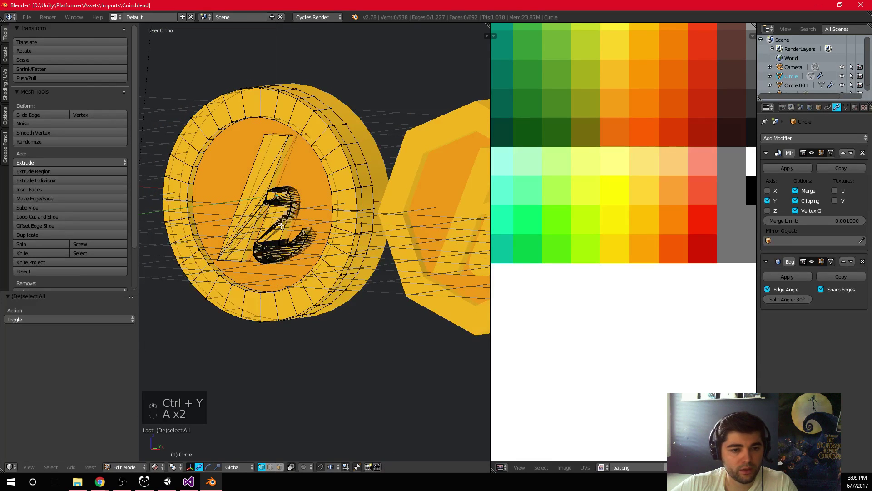
{"action": "key", "text": "space"}
{"action": "type", "text": "shade"}
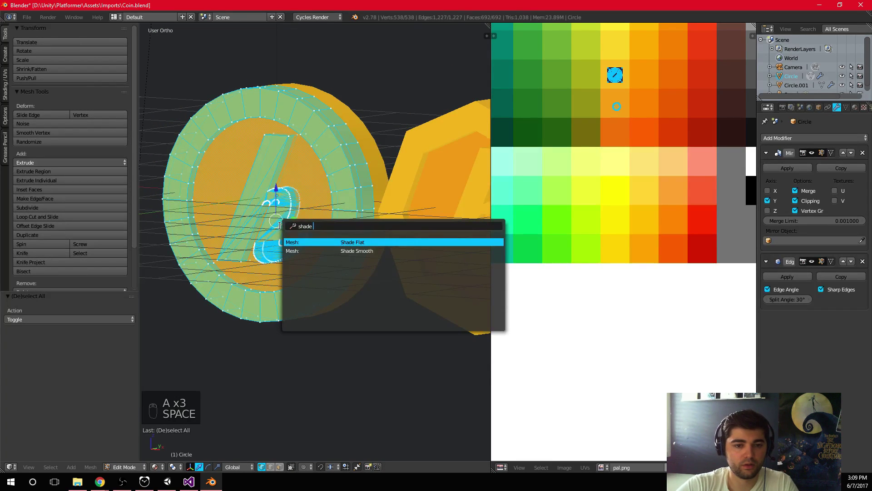
{"action": "left_click", "coordinate": [329, 251]}
{"action": "key", "text": "Tab"}
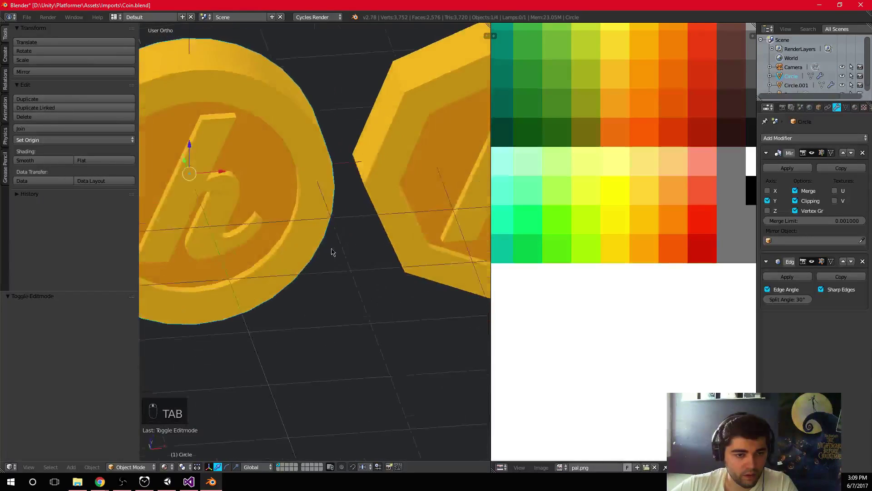
Step: Inspect the shading on the round coin's raised letter and rim, and save the Coin.blend file
{"action": "middle_click_drag", "start_coordinate": [332, 252], "coordinate": [352, 237]}
{"action": "scroll", "coordinate": [335, 195], "scroll_direction": "up", "scroll_amount": 8}
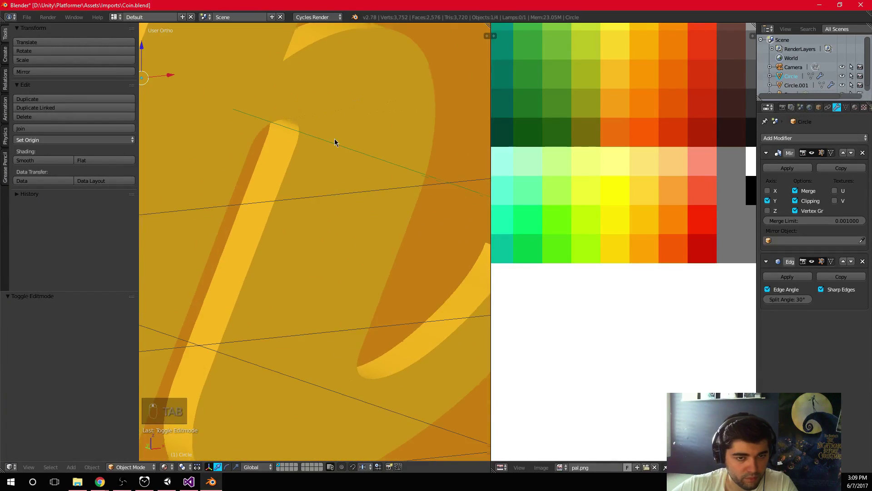
{"action": "middle_click_drag", "start_coordinate": [335, 143], "coordinate": [344, 186]}
{"action": "key", "text": "Tab"}
{"action": "key", "text": "Tab"}
{"action": "scroll", "coordinate": [346, 191], "scroll_direction": "down", "scroll_amount": 10}
{"action": "middle_click_drag", "start_coordinate": [342, 244], "coordinate": [308, 300]}
{"action": "key", "text": "ctrl+s"}
Step: Switch to Unity and look through the Imports, Materials and Textures asset folders, ending in Materials
{"action": "left_click", "coordinate": [167, 481]}
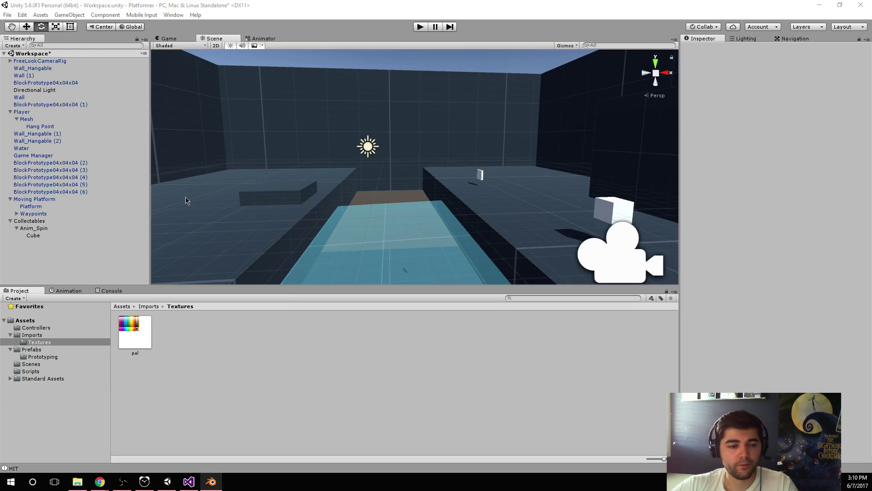
{"action": "left_click", "coordinate": [54, 336]}
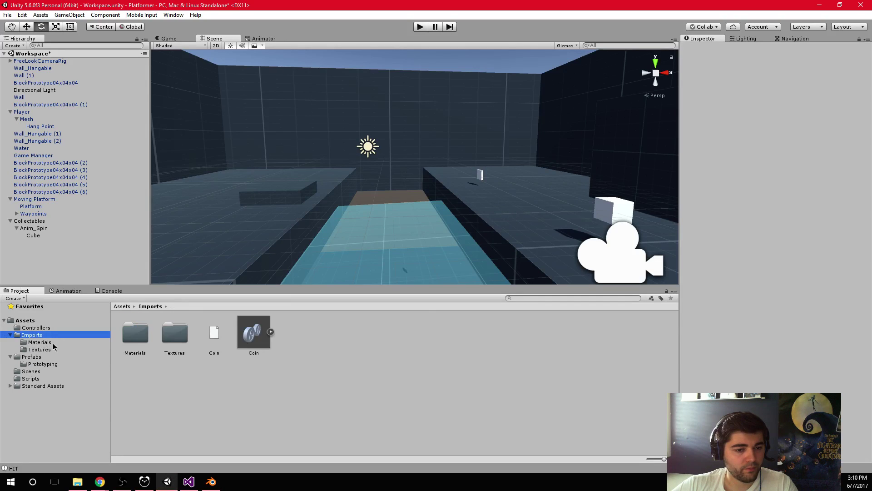
{"action": "left_click", "coordinate": [41, 342]}
{"action": "left_click", "coordinate": [57, 349]}
{"action": "left_click", "coordinate": [58, 344]}
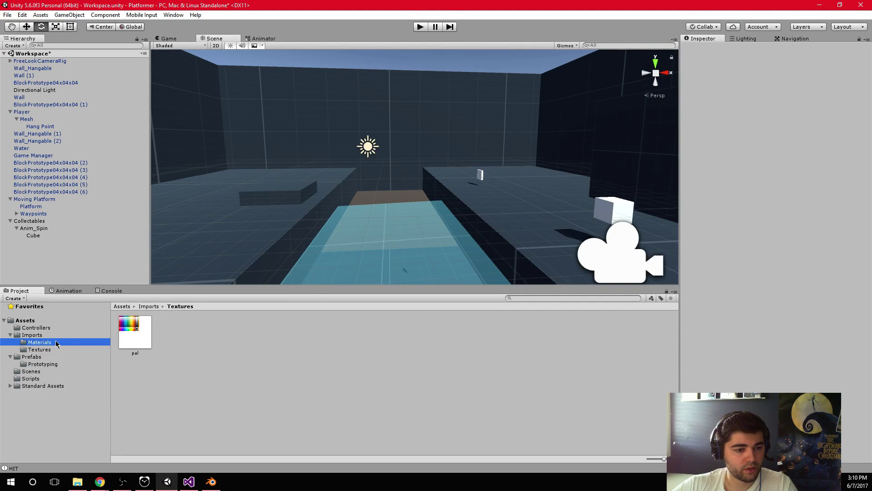
{"action": "left_click", "coordinate": [49, 336]}
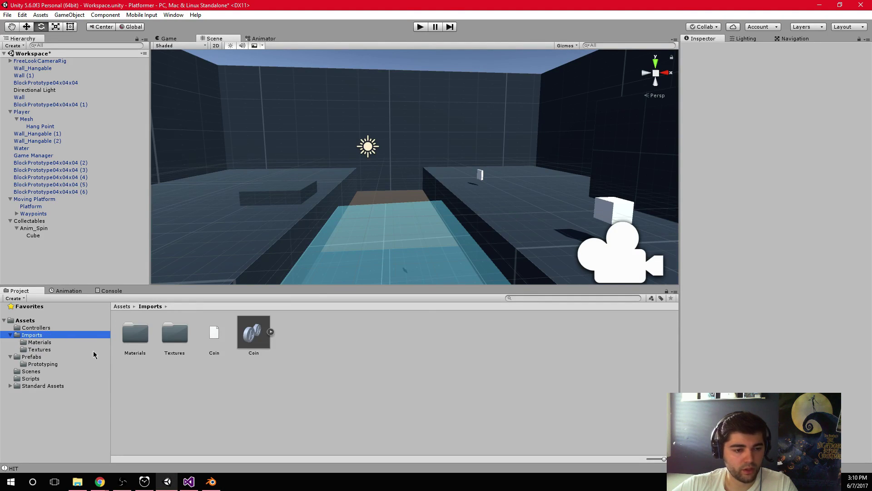
{"action": "left_click", "coordinate": [48, 343]}
Step: Switch back to Blender, rename the coins' shared material to Pal, and save the file
{"action": "left_click", "coordinate": [213, 482]}
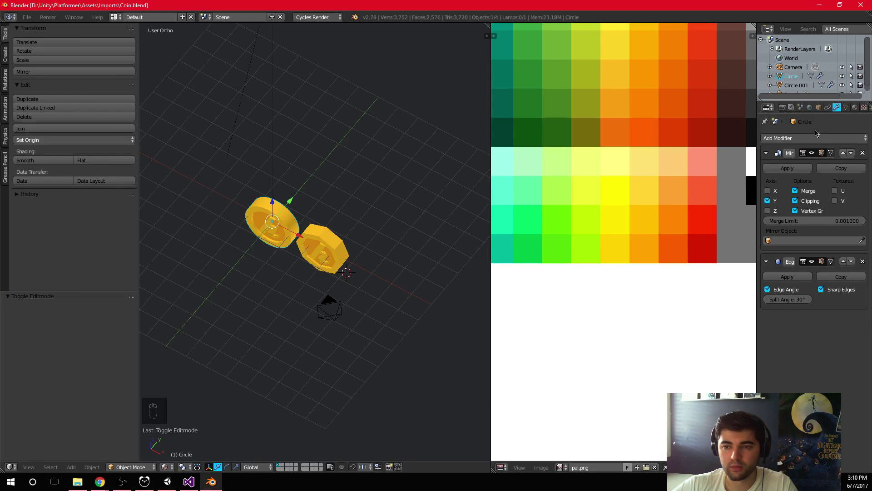
{"action": "left_click", "coordinate": [855, 107]}
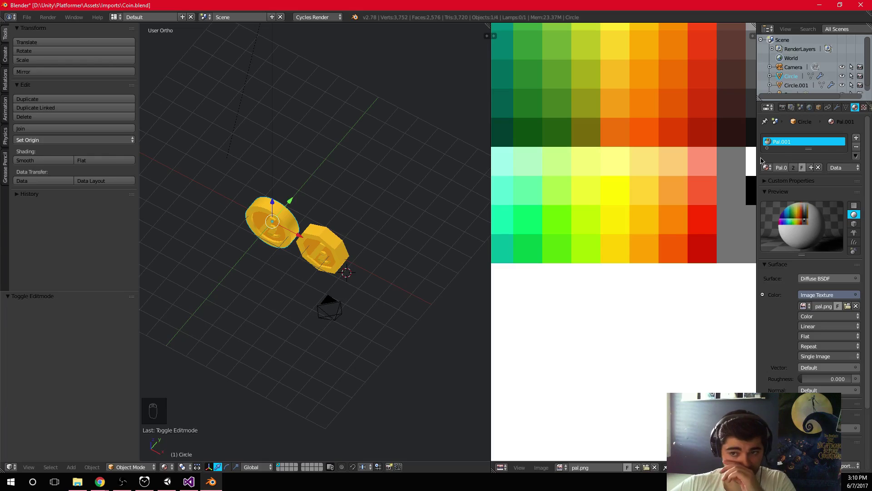
{"action": "left_click", "coordinate": [778, 168]}
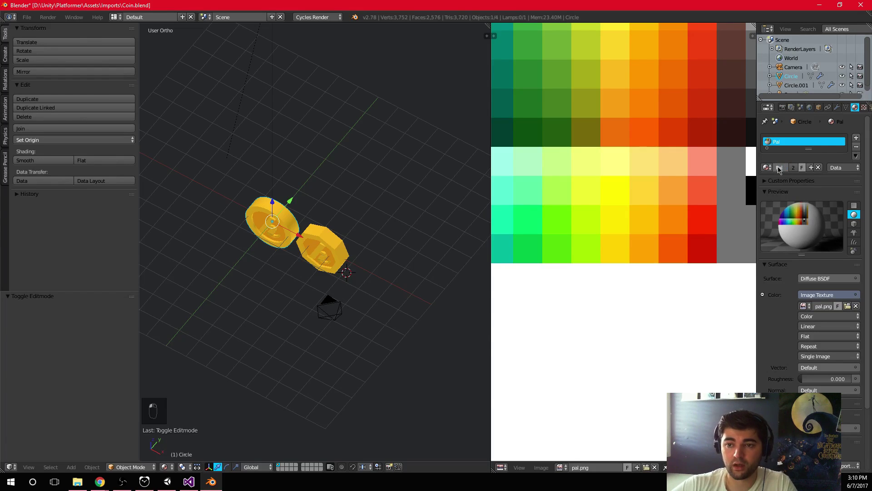
{"action": "key", "text": "ctrl+s"}
{"action": "left_click", "coordinate": [351, 173]}
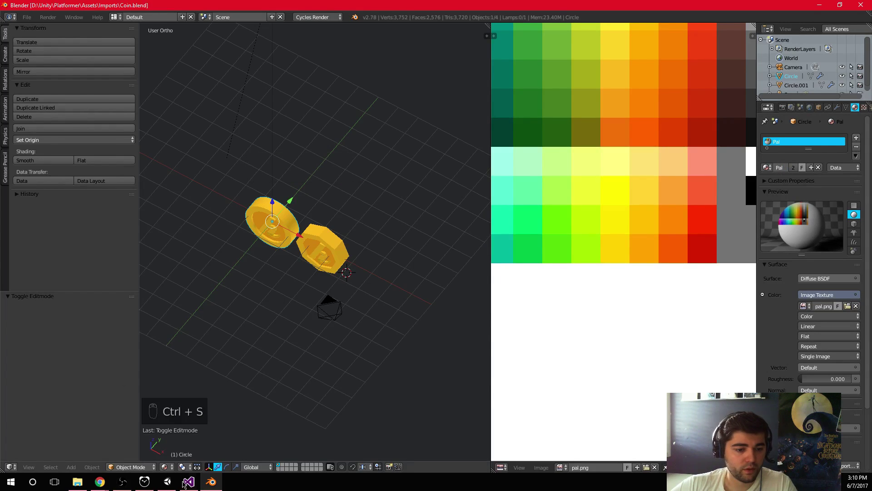
Step: Switch to Unity, delete the leftover Material asset, and assign the pal texture to the Pal material's Albedo
{"action": "left_click", "coordinate": [167, 482]}
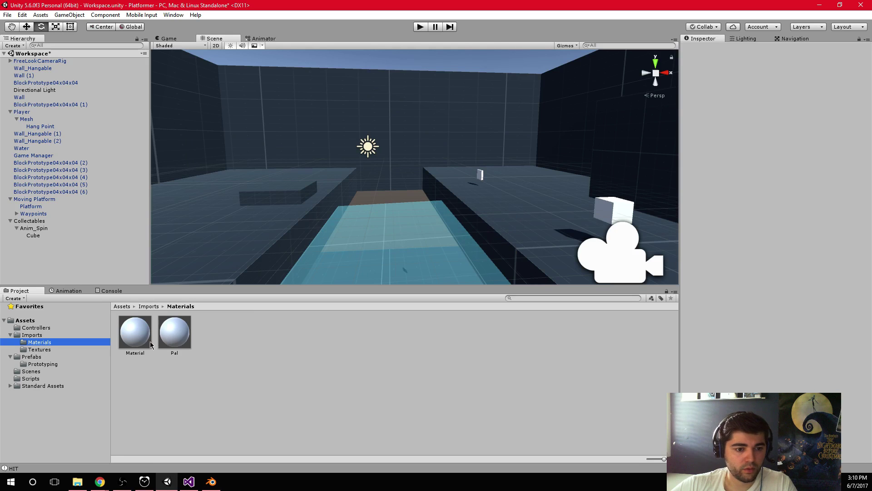
{"action": "left_click", "coordinate": [140, 345]}
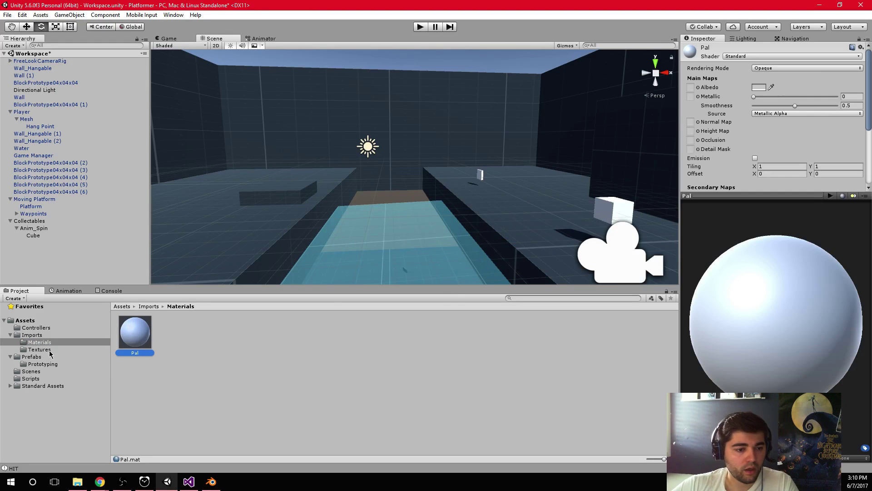
{"action": "left_click", "coordinate": [698, 87]}
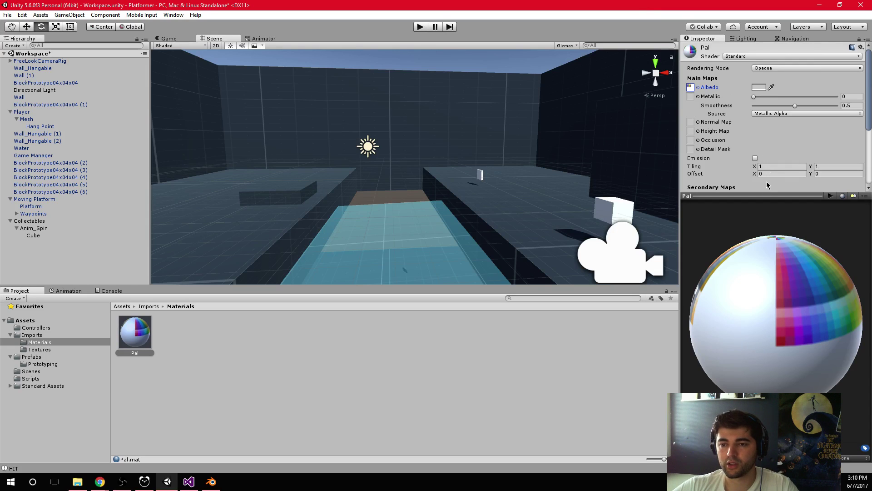
{"action": "left_click_drag", "start_coordinate": [766, 194], "coordinate": [766, 218]}
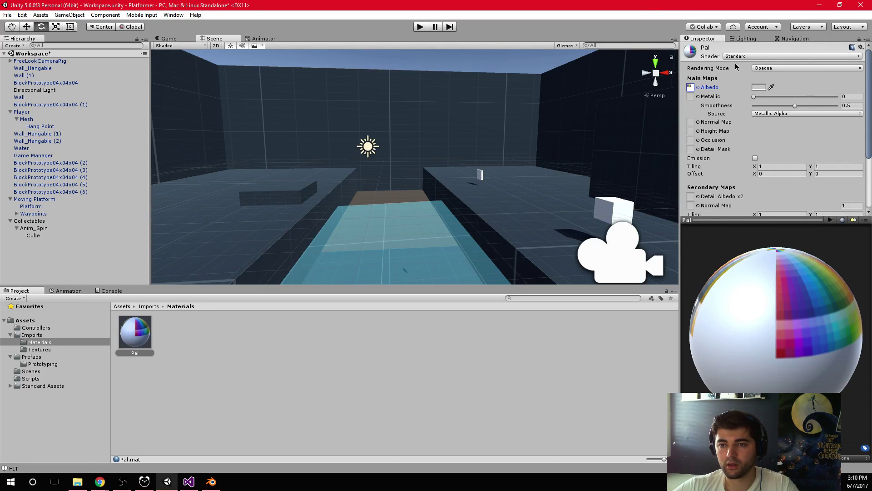
Step: Examine the imported Coin model in the preview along with its mesh, normals and material import settings
{"action": "left_click", "coordinate": [40, 350]}
{"action": "left_click", "coordinate": [32, 335]}
{"action": "left_click", "coordinate": [252, 334]}
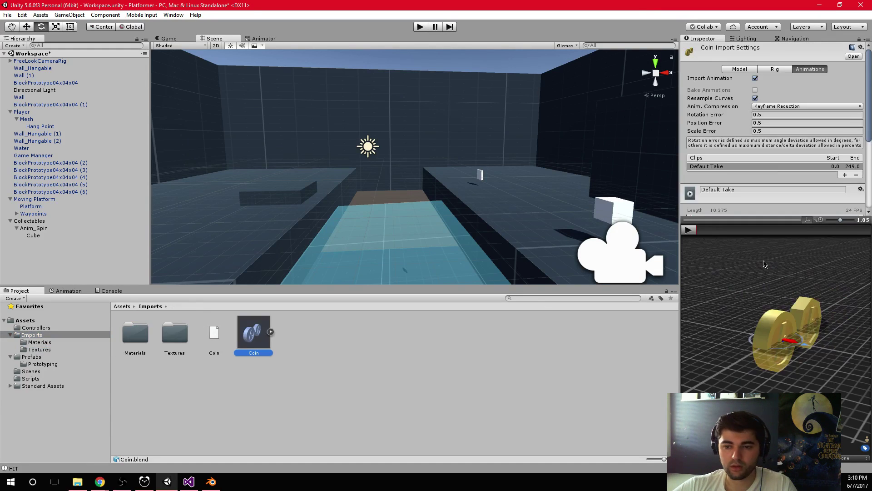
{"action": "left_click_drag", "start_coordinate": [764, 265], "coordinate": [799, 272], "text": "alt"}
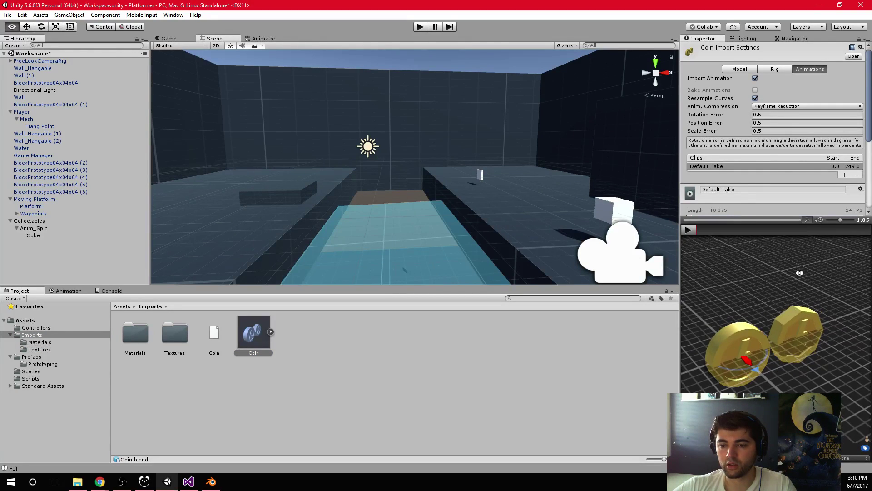
{"action": "left_click", "coordinate": [754, 69]}
{"action": "scroll", "coordinate": [777, 199], "scroll_direction": "down", "scroll_amount": 4}
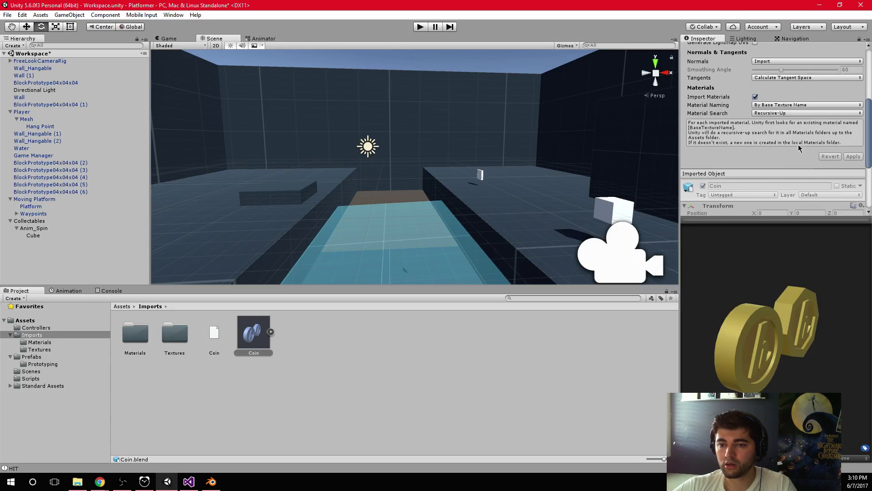
{"action": "left_click_drag", "start_coordinate": [800, 330], "coordinate": [740, 323]}
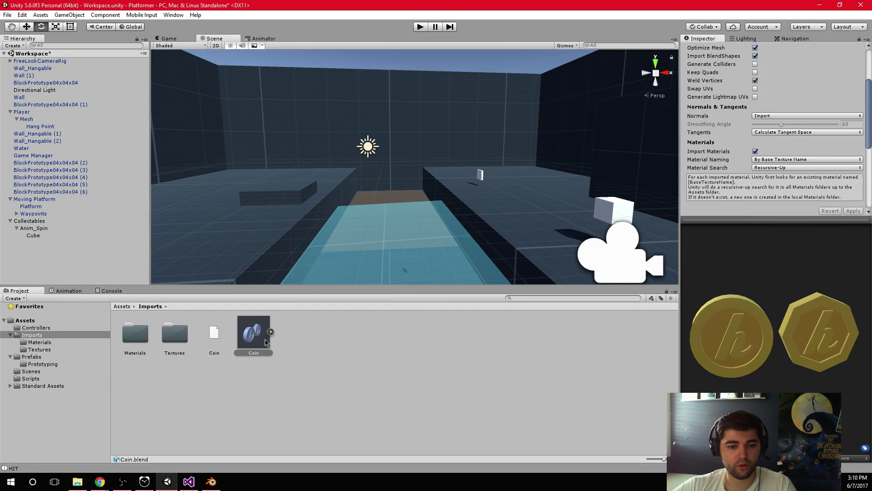
Step: Place the Coin model in the scene near the white cube, raise it to Y 0.106, and rotate it to -173.082 about Y
{"action": "left_click_drag", "start_coordinate": [541, 174], "coordinate": [541, 173]}
{"action": "key", "text": "f"}
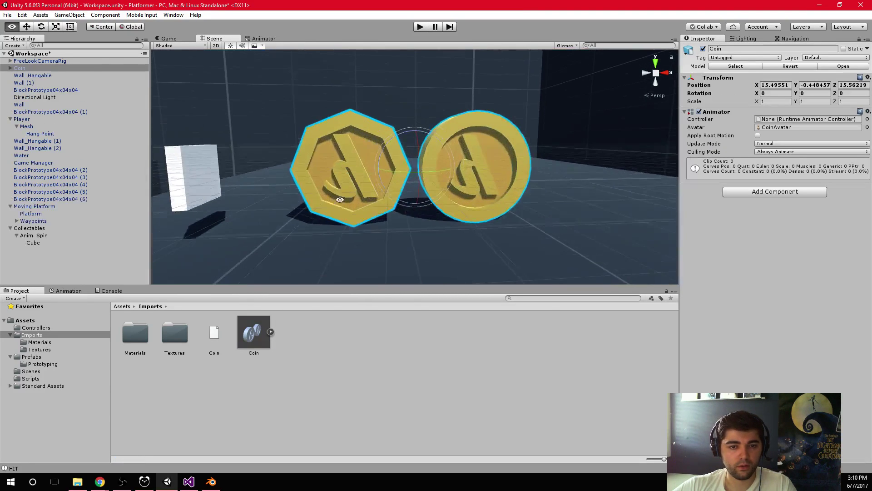
{"action": "left_click_drag", "start_coordinate": [400, 214], "coordinate": [625, 156], "text": "alt"}
{"action": "key", "text": "e"}
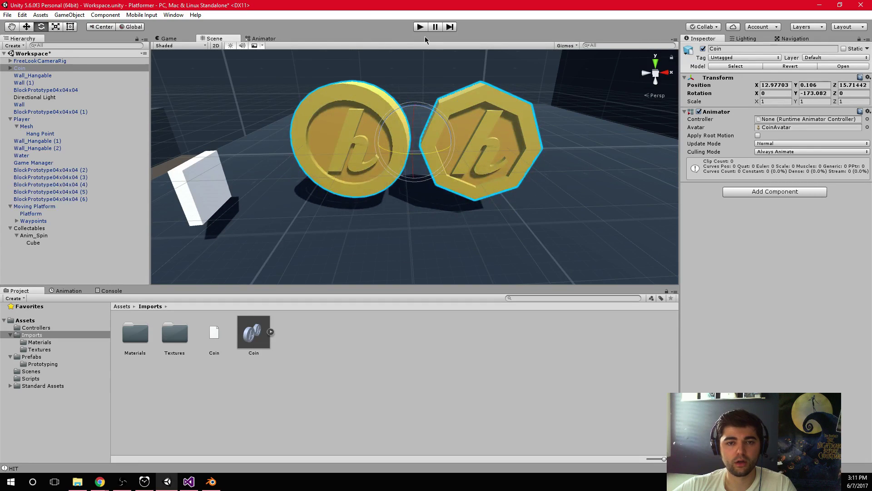
Step: Run the game and move the player cube forward to view both coins up close
{"action": "left_click", "coordinate": [421, 29]}
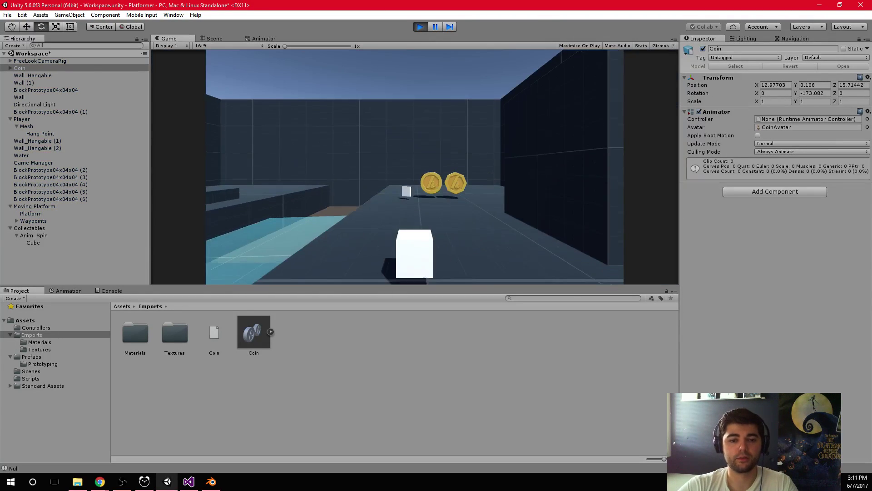
{"action": "key", "text": "w"}
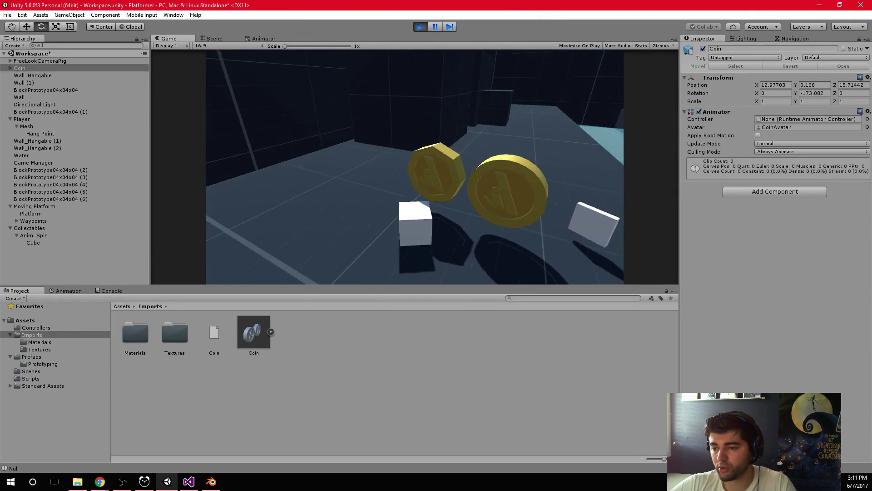
Step: Stop the running game, expand the Coin object's children, and duplicate the Collectables object
{"action": "left_click", "coordinate": [418, 27]}
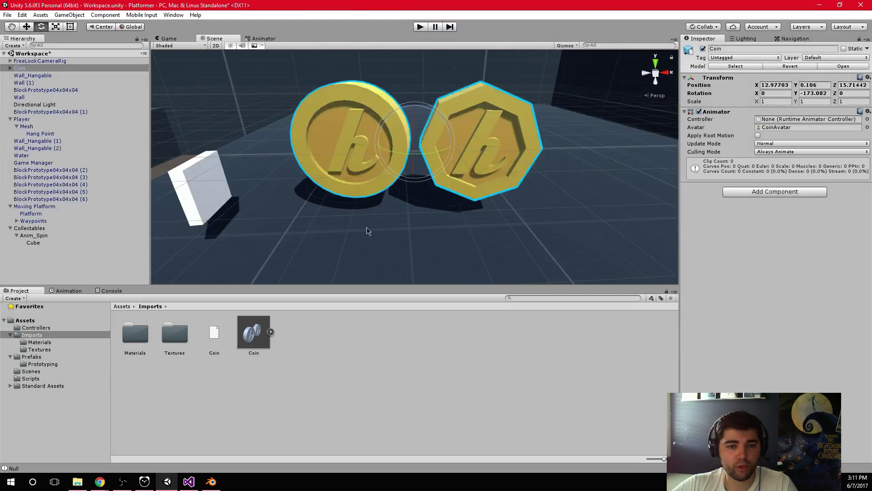
{"action": "left_click", "coordinate": [10, 68]}
{"action": "left_click", "coordinate": [30, 243]}
{"action": "key", "text": "ctrl+d"}
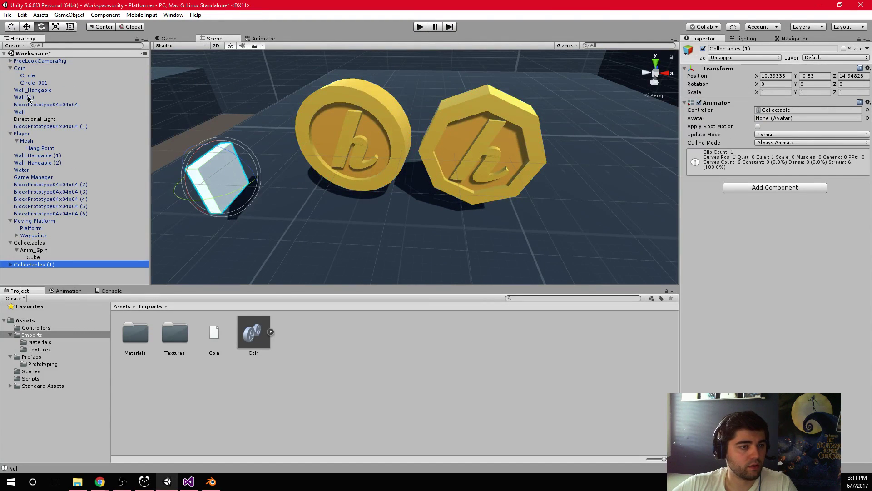
Step: Parent Circle under the original Collectables' Anim_Spin and Circle_001 under the Anim_Spin of Collectables (1)
{"action": "left_click", "coordinate": [26, 75]}
{"action": "left_click_drag", "start_coordinate": [31, 75], "coordinate": [64, 252]}
{"action": "left_click", "coordinate": [454, 260]}
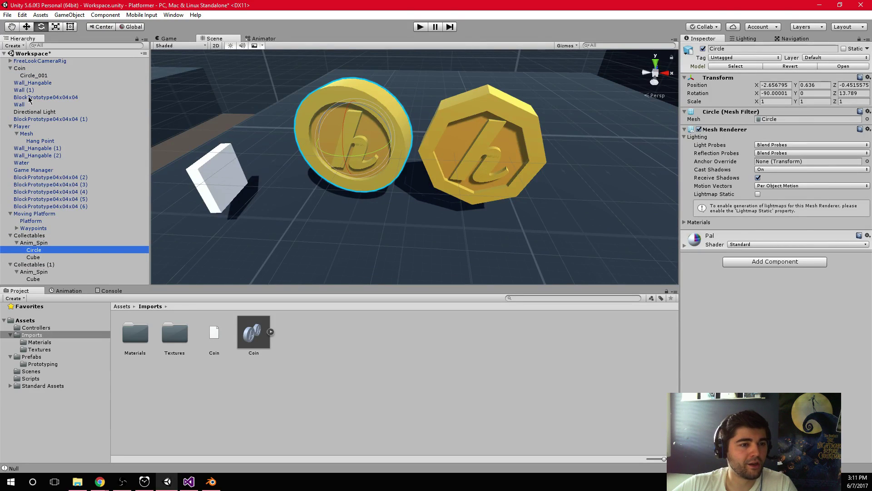
{"action": "left_click_drag", "start_coordinate": [31, 75], "coordinate": [43, 278]}
Step: Delete the placeholder Cube from both Collectables objects
{"action": "left_click", "coordinate": [37, 279]}
{"action": "key", "text": "Delete"}
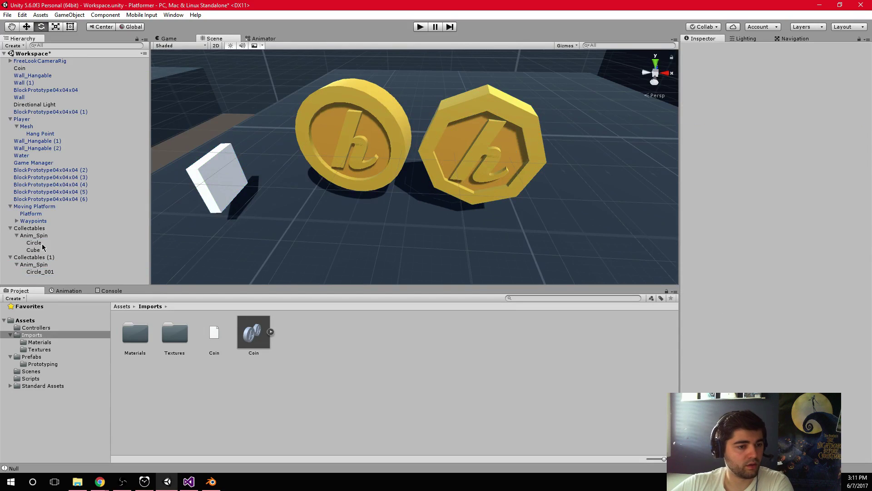
{"action": "left_click", "coordinate": [43, 250]}
{"action": "key", "text": "Delete"}
Step: Set the round coin's local position to 0, 0, 0 and its Z rotation to 0
{"action": "left_click", "coordinate": [50, 250]}
{"action": "key", "text": "Up"}
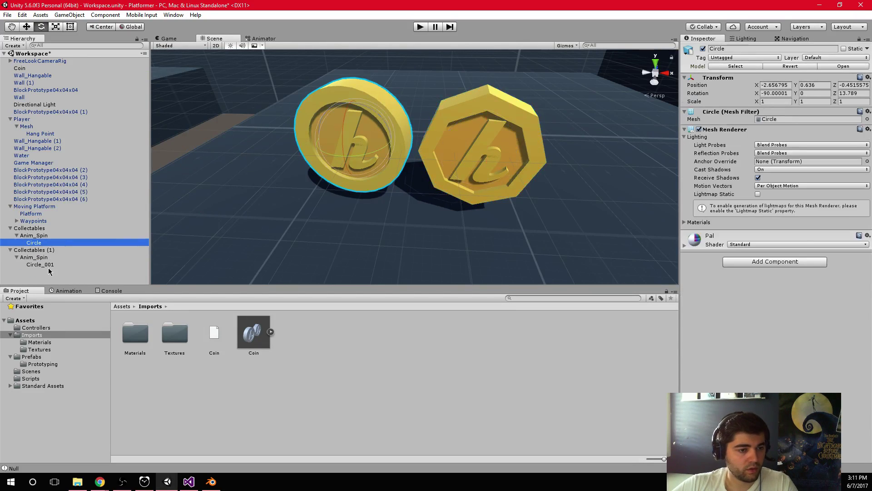
{"action": "left_click", "coordinate": [778, 85]}
{"action": "type", "text": "0"}
{"action": "key", "text": "Tab"}
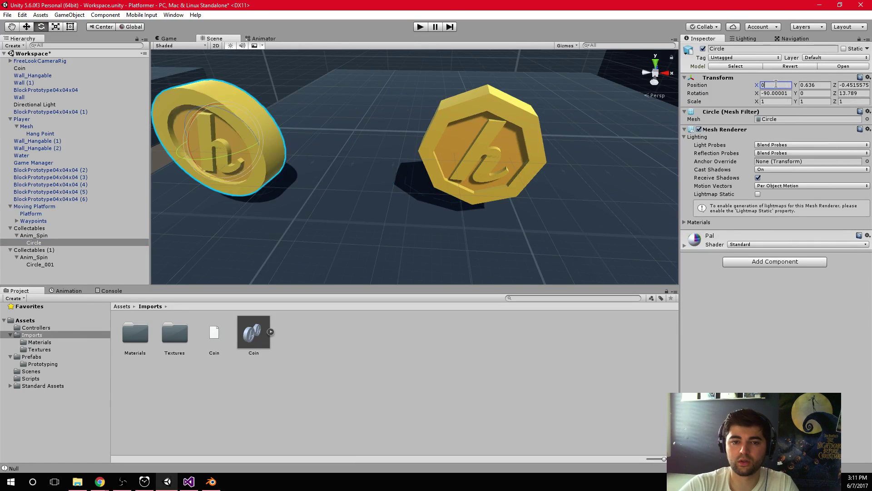
{"action": "type", "text": "0"}
{"action": "key", "text": "Tab"}
{"action": "type", "text": "0"}
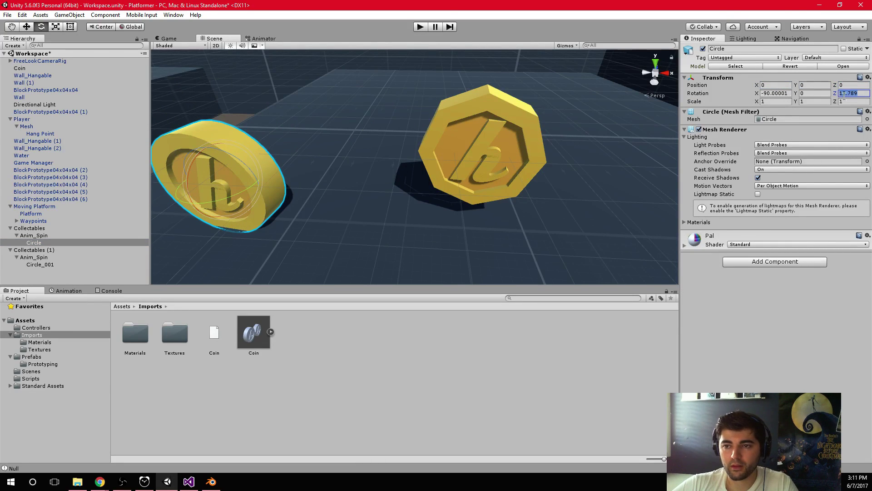
Step: Zero the octagonal coin's local position and Z rotation, and move its parent Collectables (1) to X 13.54
{"action": "left_click", "coordinate": [41, 264]}
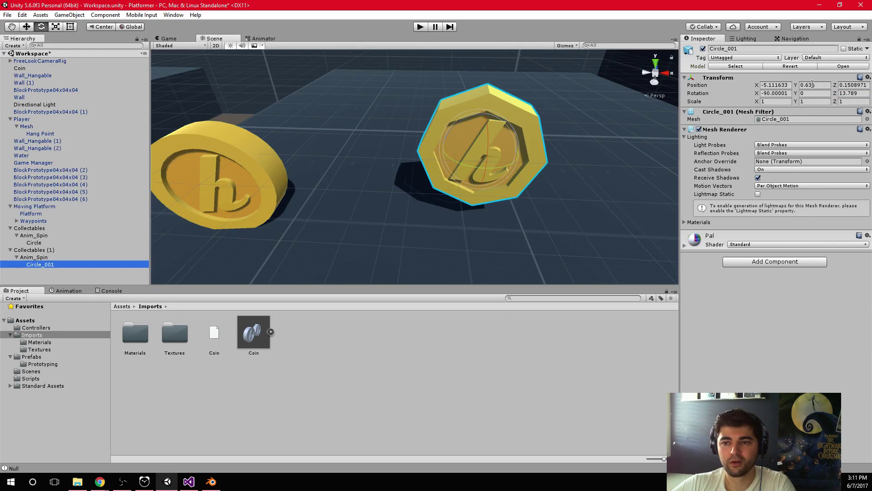
{"action": "left_click", "coordinate": [788, 84]}
{"action": "type", "text": "0"}
{"action": "key", "text": "Tab"}
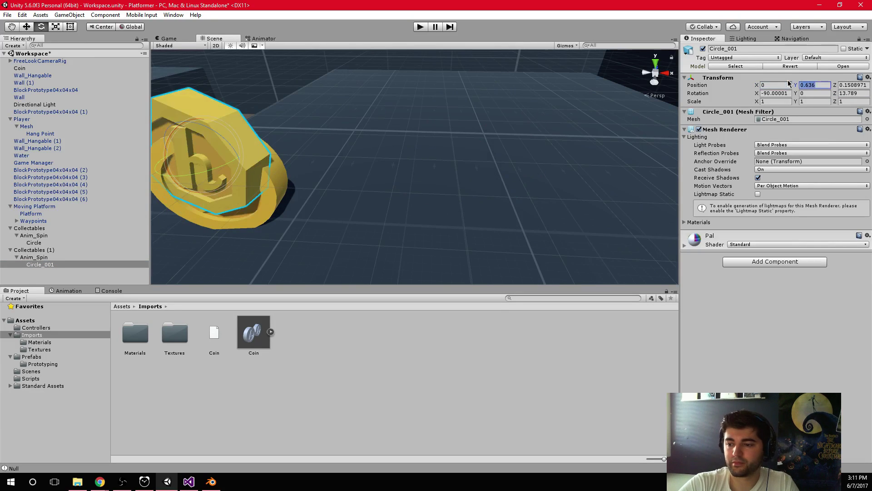
{"action": "type", "text": "0"}
{"action": "key", "text": "Tab"}
{"action": "type", "text": "0"}
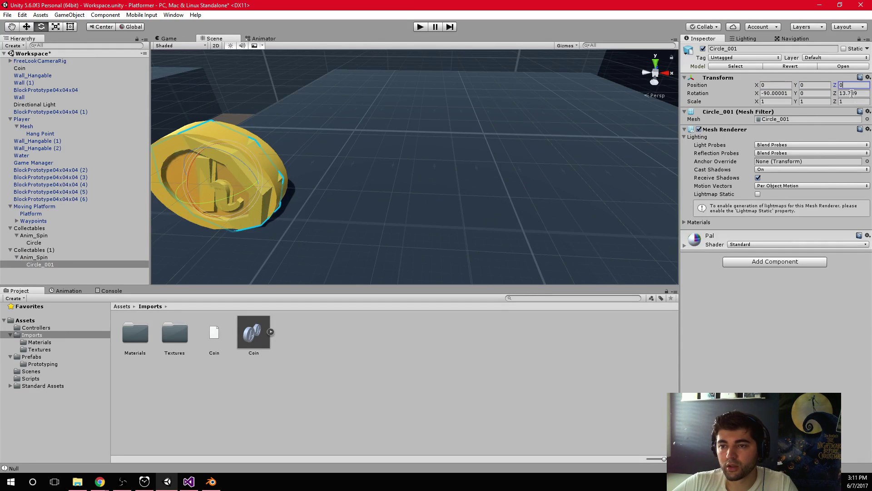
{"action": "type", "text": "0"}
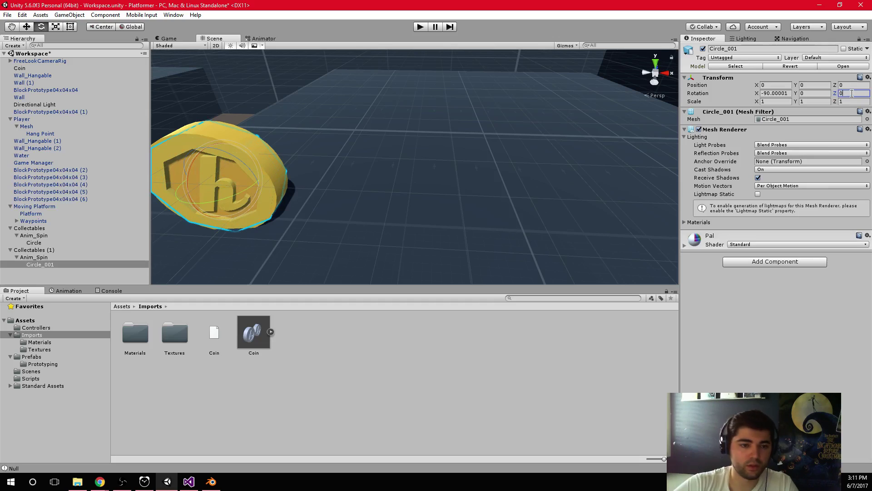
{"action": "double_click", "coordinate": [41, 250]}
{"action": "key", "text": "w"}
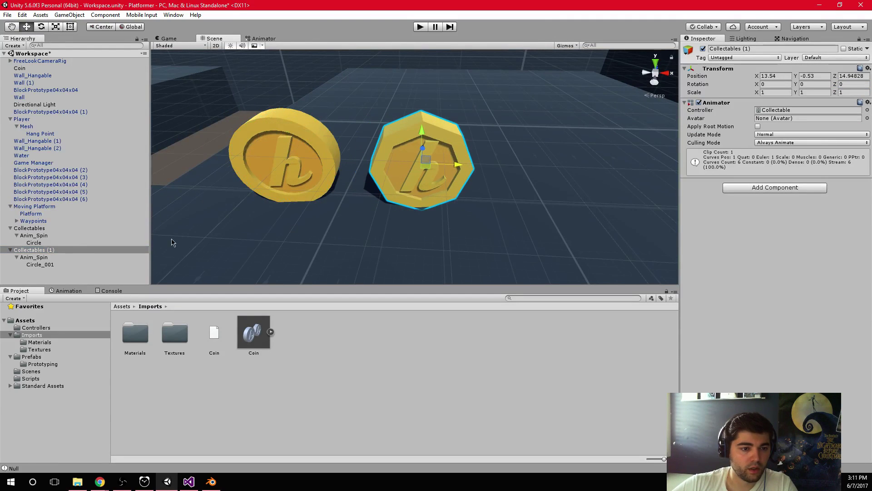
Step: Scale Circle and Circle_001 together to 0.6 on X, Y and Z
{"action": "left_click", "coordinate": [51, 265]}
{"action": "left_click", "coordinate": [34, 242], "text": "ctrl"}
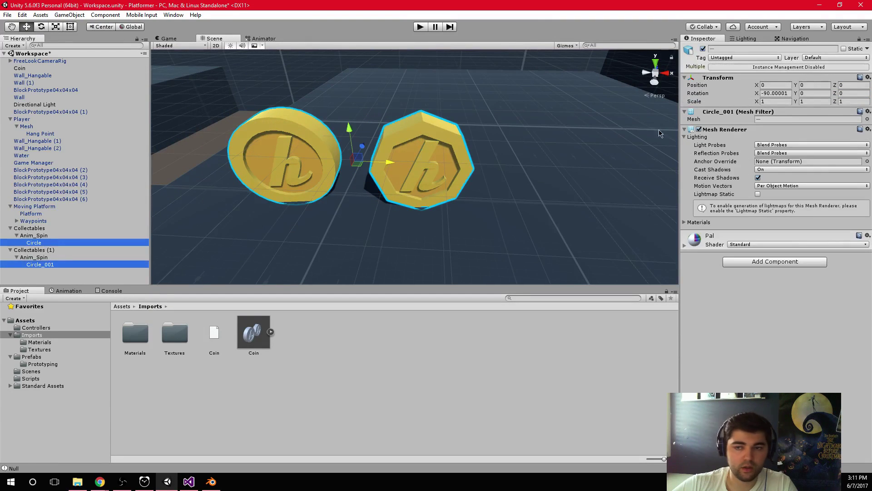
{"action": "left_click", "coordinate": [771, 102]}
{"action": "type", "text": "0.6"}
{"action": "key", "text": "Tab"}
{"action": "type", "text": "0.6"}
{"action": "key", "text": "Tab"}
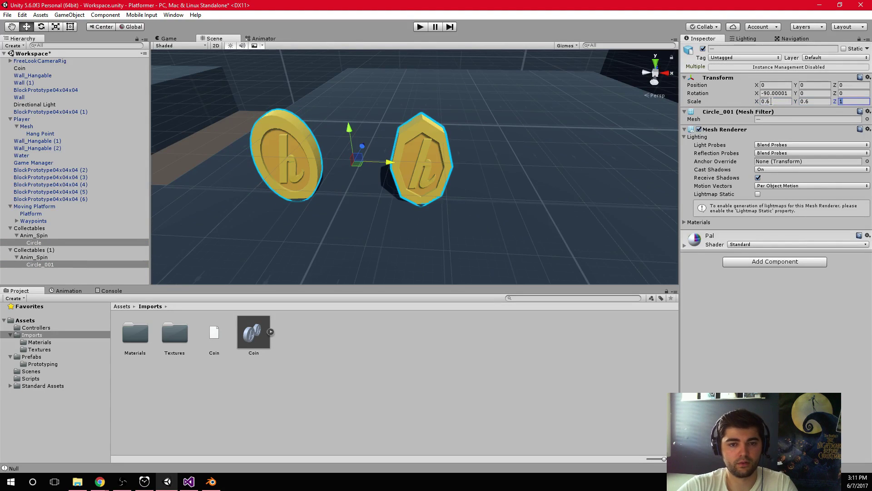
{"action": "type", "text": "0.6"}
Step: Run the game, move and jump the player cube around both spinning coins to check them, and stop the game
{"action": "left_click_drag", "start_coordinate": [396, 204], "coordinate": [384, 157], "text": "alt"}
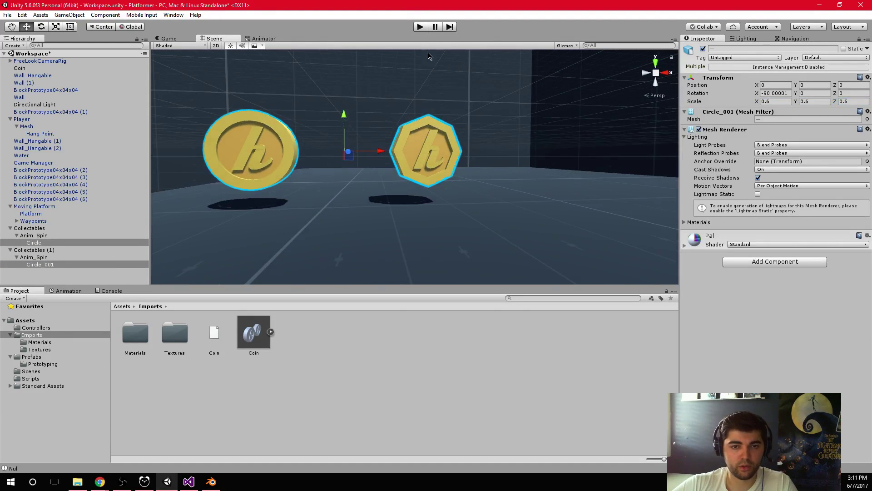
{"action": "left_click", "coordinate": [421, 27]}
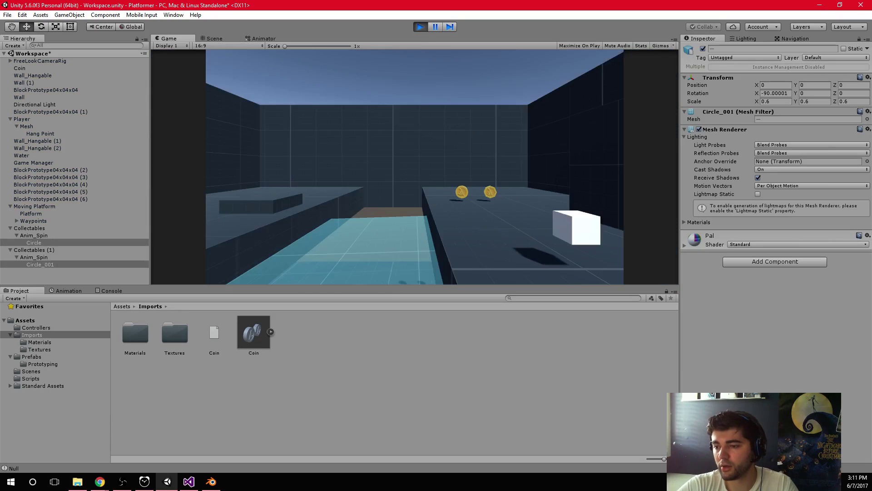
{"action": "key", "text": "w"}
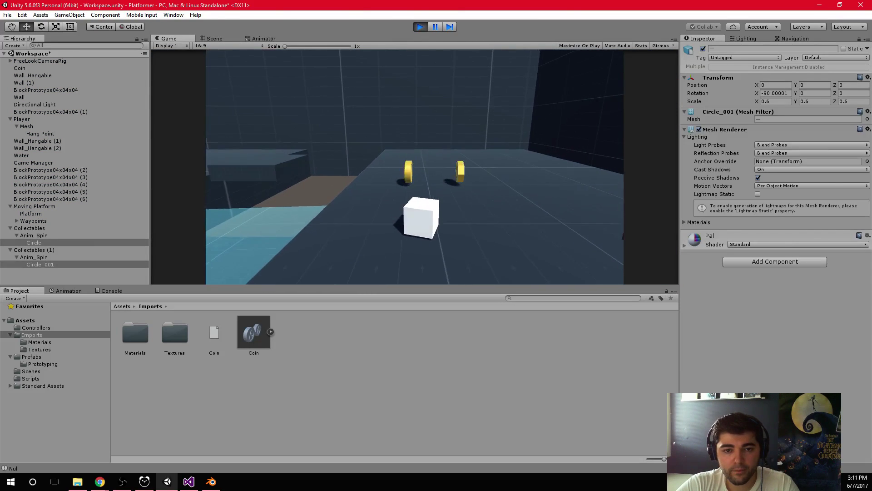
{"action": "key", "text": "w"}
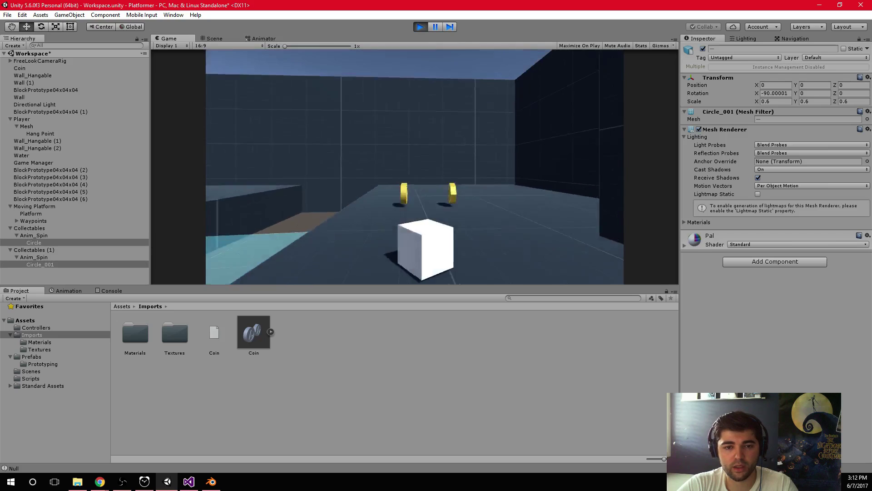
{"action": "key", "text": "w"}
{"action": "key", "text": "space"}
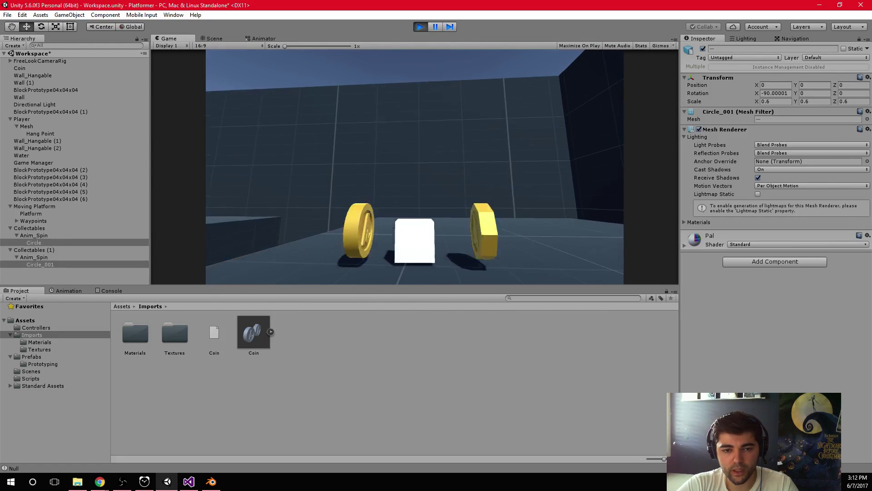
{"action": "key", "text": "s"}
{"action": "key", "text": "w"}
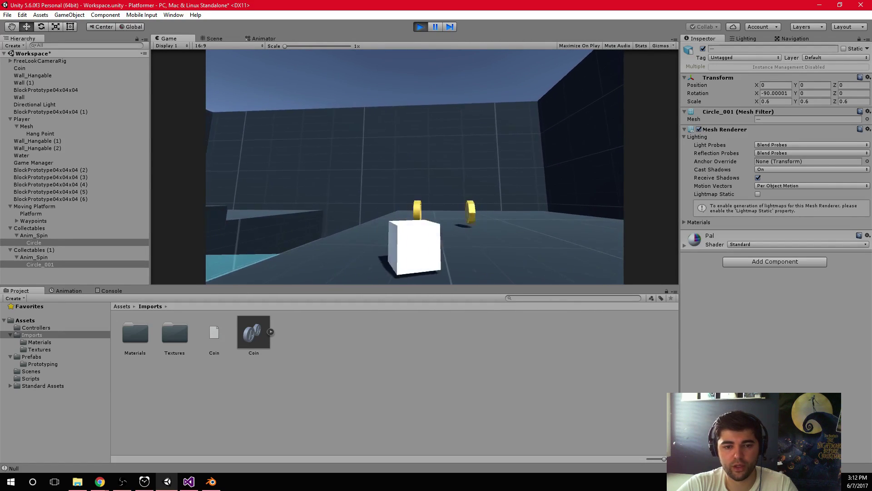
{"action": "key", "text": "space"}
{"action": "key", "text": "s"}
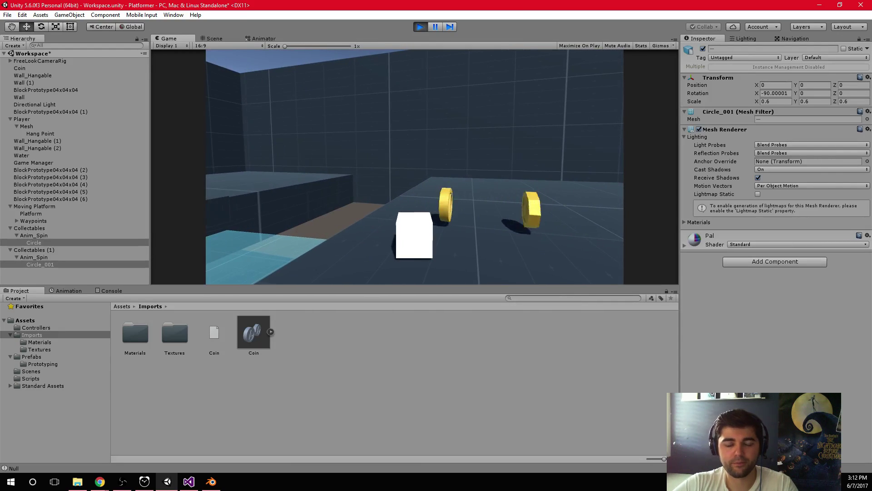
{"action": "key", "text": "alt+Tab"}
{"action": "left_click", "coordinate": [420, 25]}
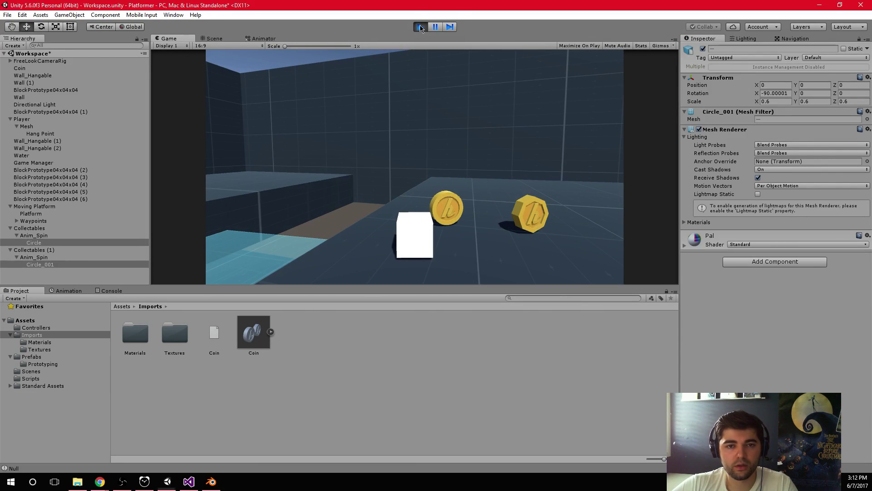
Step: Switch to Blender, delete the octagonal coin, and select the round coin in front view
{"action": "left_click", "coordinate": [211, 482]}
{"action": "key", "text": "a"}
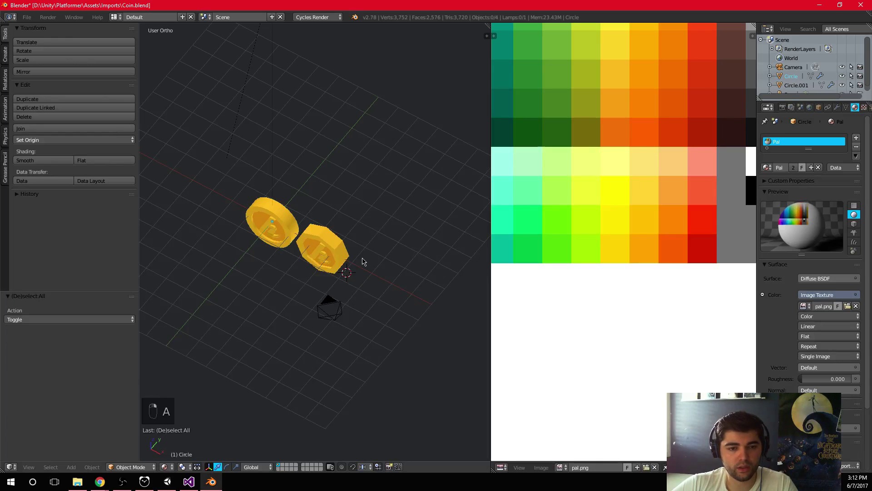
{"action": "right_click", "coordinate": [341, 230]}
{"action": "key", "text": "Delete"}
{"action": "key", "text": "KP_1"}
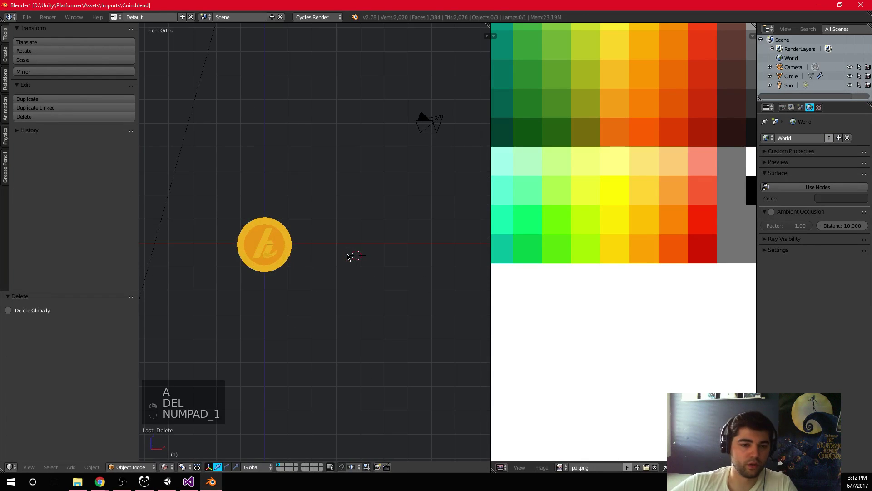
{"action": "scroll", "coordinate": [292, 263], "scroll_direction": "up", "scroll_amount": 4}
{"action": "right_click", "coordinate": [318, 214]}
{"action": "scroll", "coordinate": [334, 198], "scroll_direction": "up", "scroll_amount": 4}
{"action": "scroll", "coordinate": [373, 218], "scroll_direction": "up", "scroll_amount": 2}
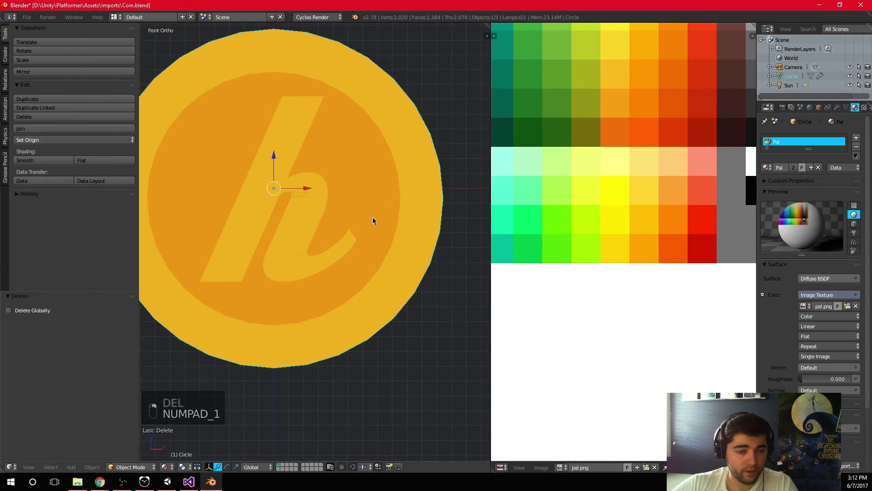
{"action": "scroll", "coordinate": [372, 217], "scroll_direction": "down", "scroll_amount": 2}
{"action": "middle_click_drag", "start_coordinate": [373, 217], "coordinate": [350, 157]}
{"action": "key", "text": "Tab"}
{"action": "key", "text": "KP_3"}
{"action": "key", "text": "a"}
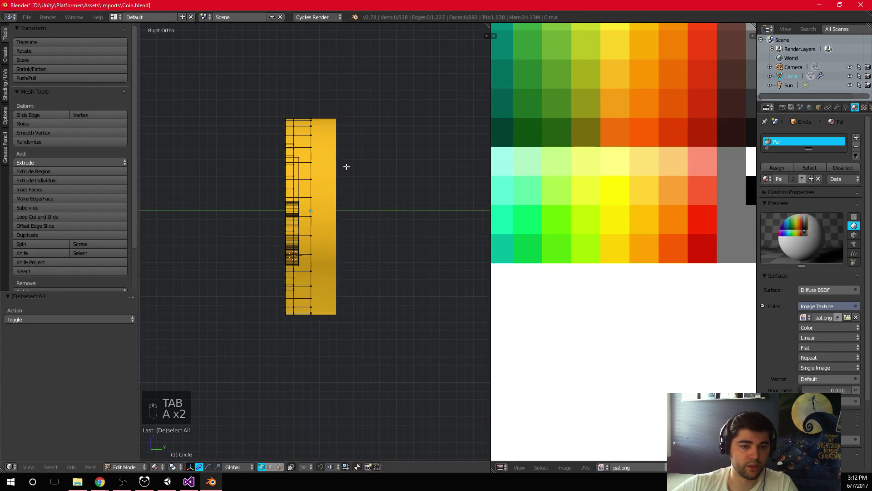
{"action": "key", "text": "b"}
{"action": "left_click_drag", "start_coordinate": [229, 338], "coordinate": [305, 98]}
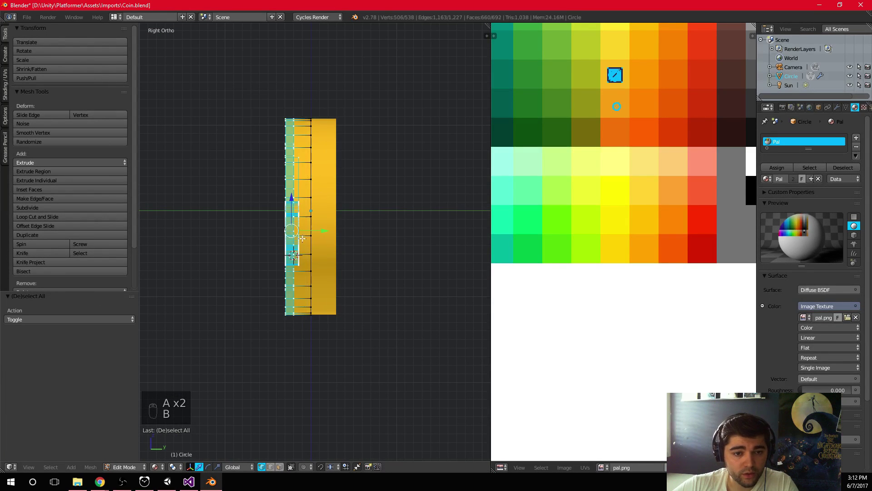
{"action": "right_click", "coordinate": [324, 230]}
{"action": "key", "text": "Tab"}
{"action": "middle_click_drag", "start_coordinate": [327, 230], "coordinate": [423, 161]}
Step: Apply the round coin's Mirror modifier and select all linked geometry of the back side's h emblem in Edit Mode
{"action": "left_click", "coordinate": [836, 107]}
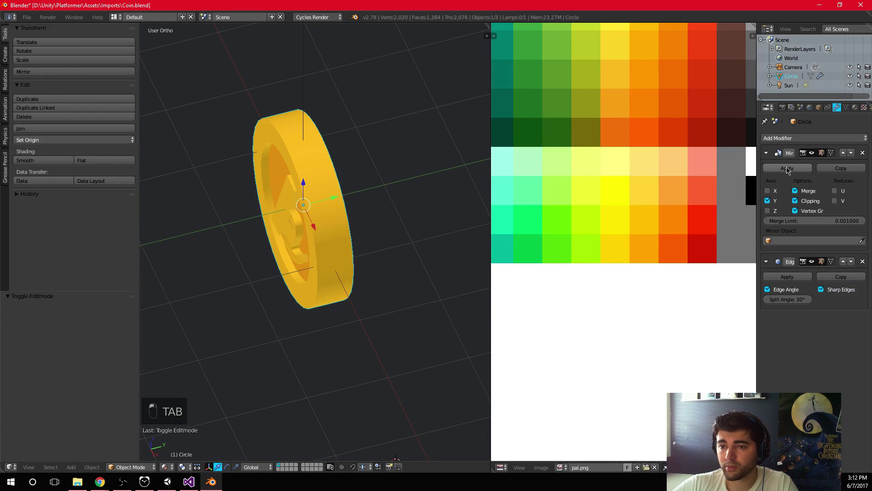
{"action": "left_click", "coordinate": [787, 168]}
{"action": "key", "text": "Tab"}
{"action": "key", "text": "a"}
{"action": "key", "text": "a"}
{"action": "key", "text": "a"}
{"action": "middle_click_drag", "start_coordinate": [328, 205], "coordinate": [364, 291]}
{"action": "scroll", "coordinate": [342, 273], "scroll_direction": "up", "scroll_amount": 2}
{"action": "key", "text": "l"}
Step: Snap the 3D cursor to the center, use it as the pivot, and rotate the selected h emblem 180° in top view
{"action": "key", "text": "KP_7"}
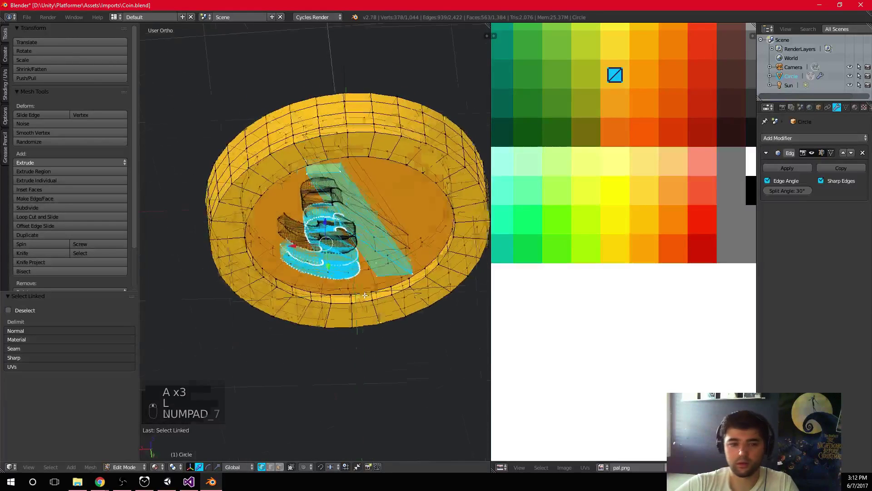
{"action": "middle_click_drag", "start_coordinate": [338, 260], "coordinate": [388, 251], "text": "shift"}
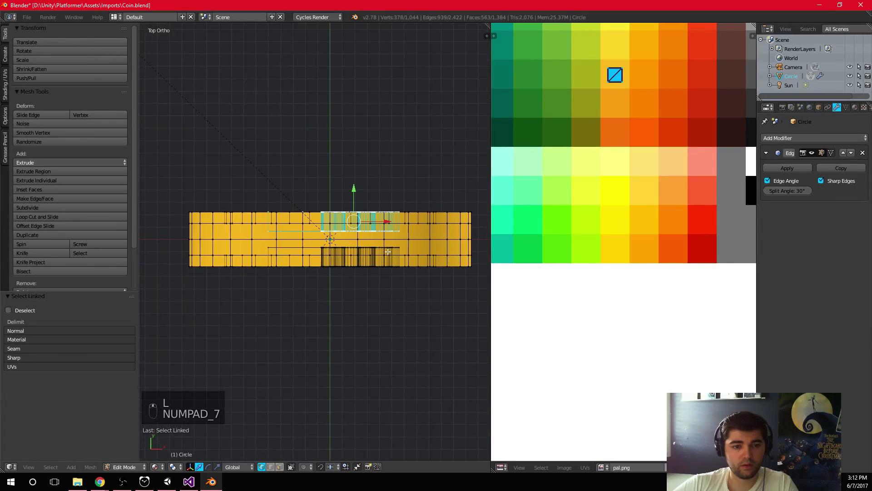
{"action": "key", "text": "shift+s"}
{"action": "left_click", "coordinate": [344, 239]}
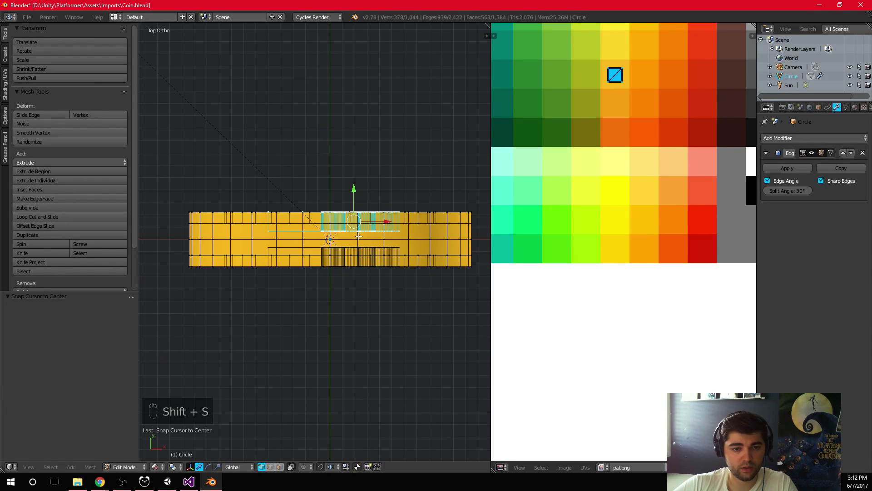
{"action": "key", "text": "period"}
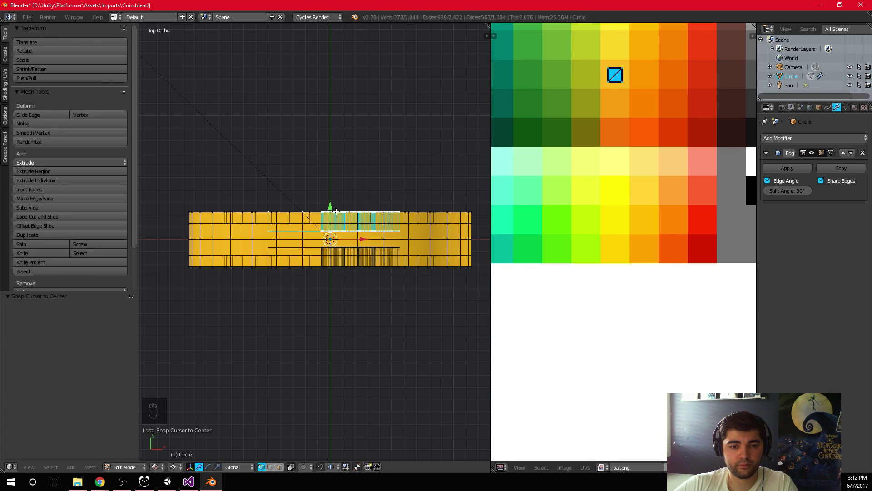
{"action": "type", "text": "r180"}
{"action": "key", "text": "Return"}
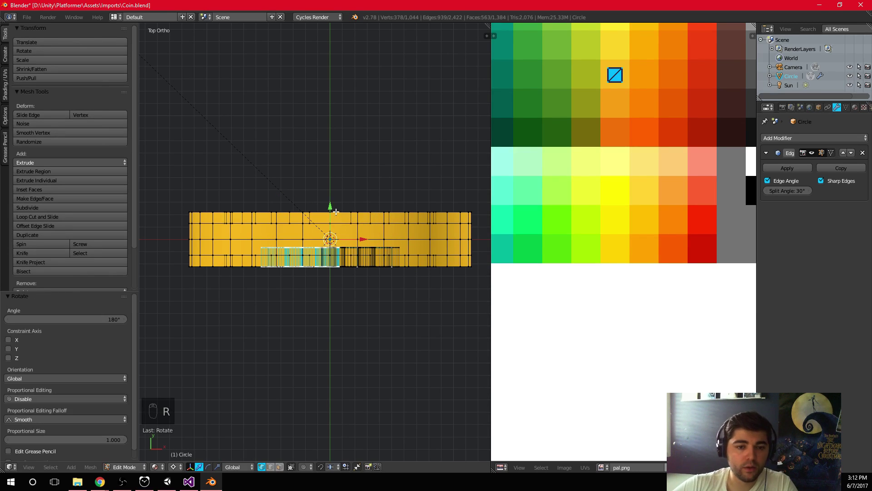
Step: Move the rotated h emblem 0.276 along Y to the coin's back face
{"action": "key", "text": "g"}
{"action": "key", "text": "y"}
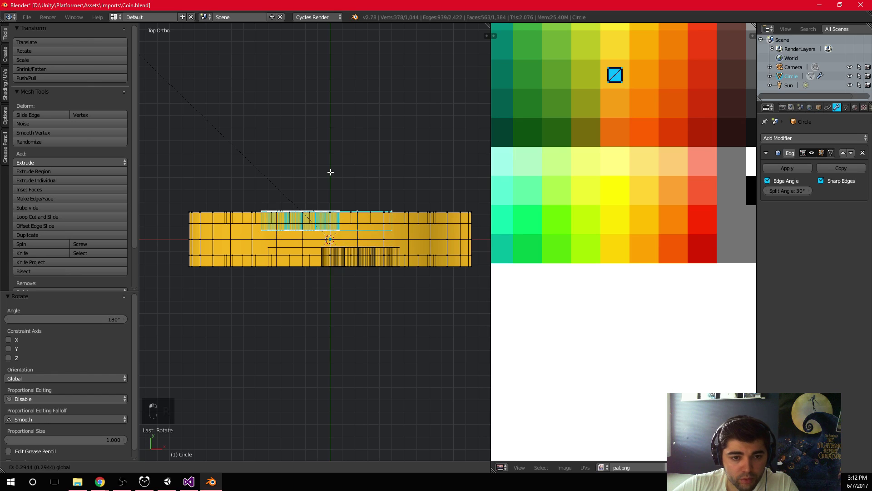
{"action": "left_click", "coordinate": [330, 174]}
{"action": "key", "text": "KP_3"}
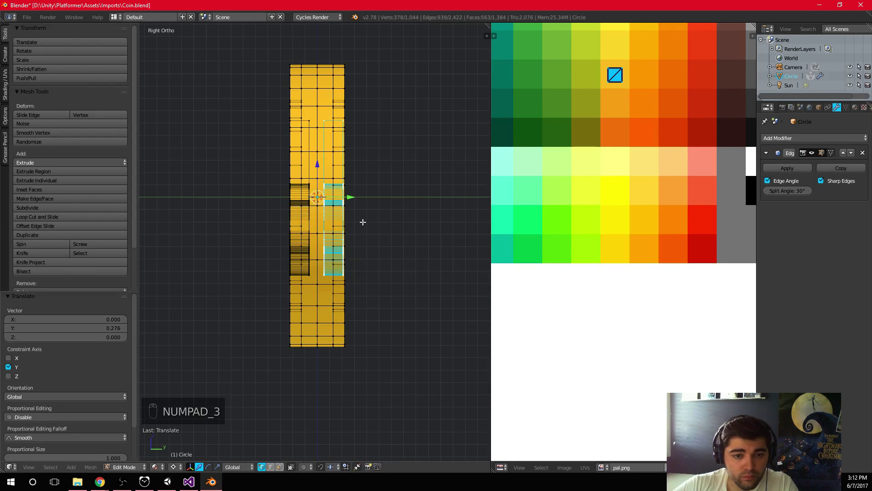
Step: Try to flatten the coin's back-face vertices by scaling them to 0 along Y around the 3D cursor
{"action": "key", "text": "a"}
{"action": "key", "text": "a"}
{"action": "key", "text": "b"}
{"action": "left_click_drag", "start_coordinate": [384, 394], "coordinate": [339, 96]}
{"action": "key", "text": "s"}
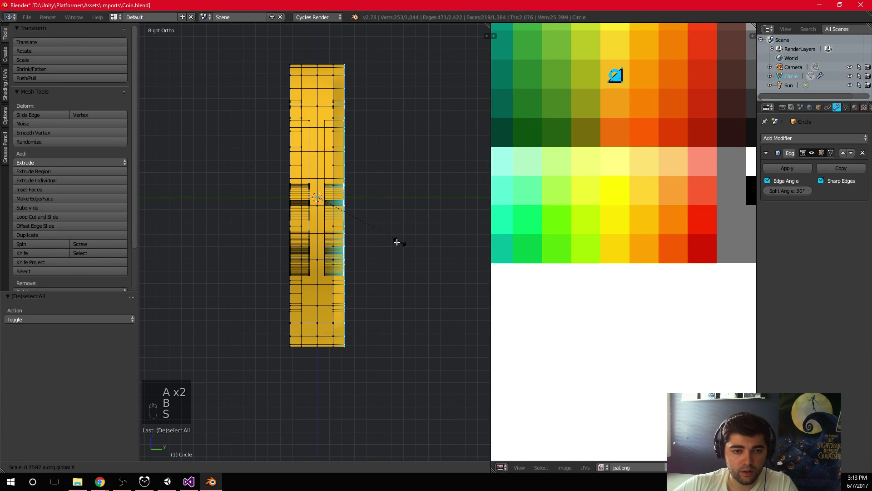
{"action": "key", "text": "y"}
{"action": "key", "text": "0"}
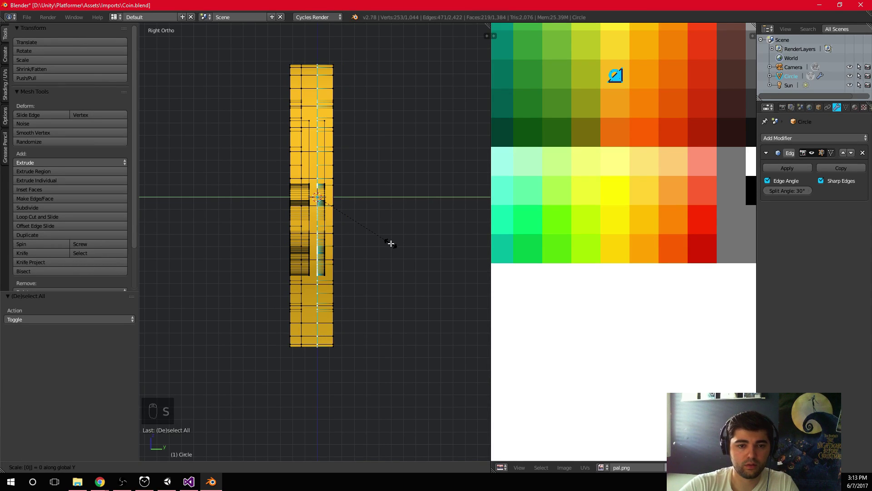
{"action": "key", "text": "Return"}
{"action": "key", "text": "ctrl+y"}
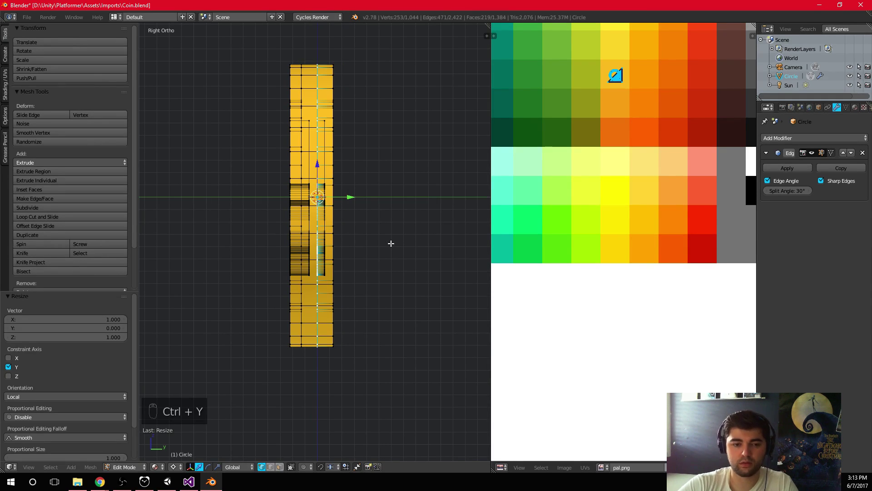
Step: Switch the pivot point from the 3D cursor to the bounding box center and undo the flattening
{"action": "key", "text": "period"}
{"action": "key", "text": "comma"}
{"action": "key", "text": "ctrl+y"}
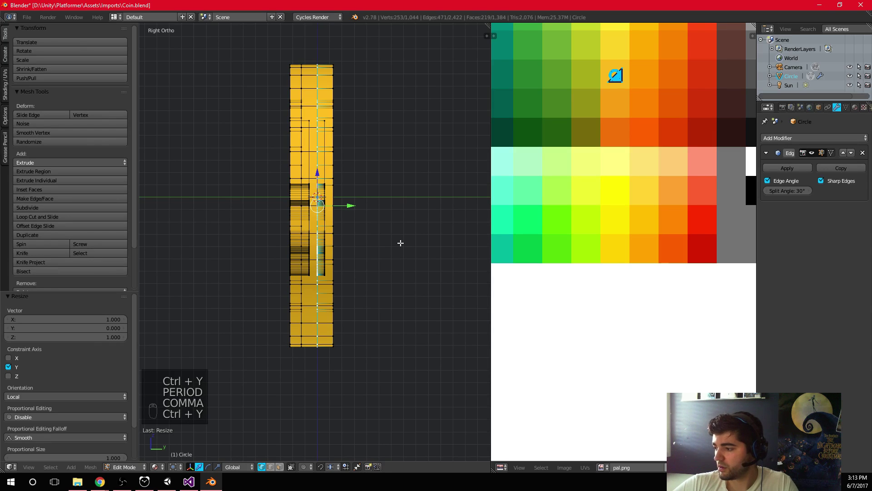
{"action": "key", "text": "ctrl+z"}
{"action": "key", "text": "ctrl+z"}
Step: Select only the outermost vertices of the coin's back face and flatten them by scaling to 0 along Y
{"action": "key", "text": "a"}
{"action": "key", "text": "a"}
{"action": "key", "text": "a"}
{"action": "key", "text": "b"}
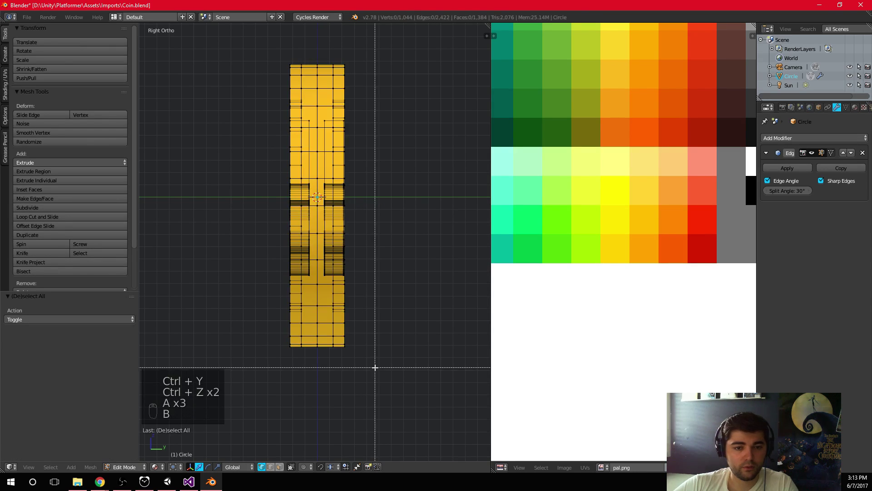
{"action": "left_click_drag", "start_coordinate": [375, 367], "coordinate": [327, 47]}
{"action": "key", "text": "s"}
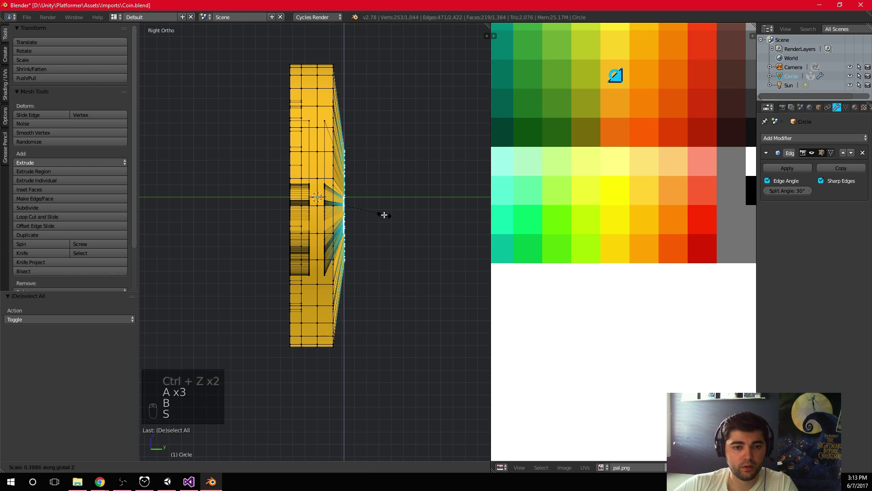
{"action": "key", "text": "y"}
{"action": "key", "text": "0"}
{"action": "key", "text": "Return"}
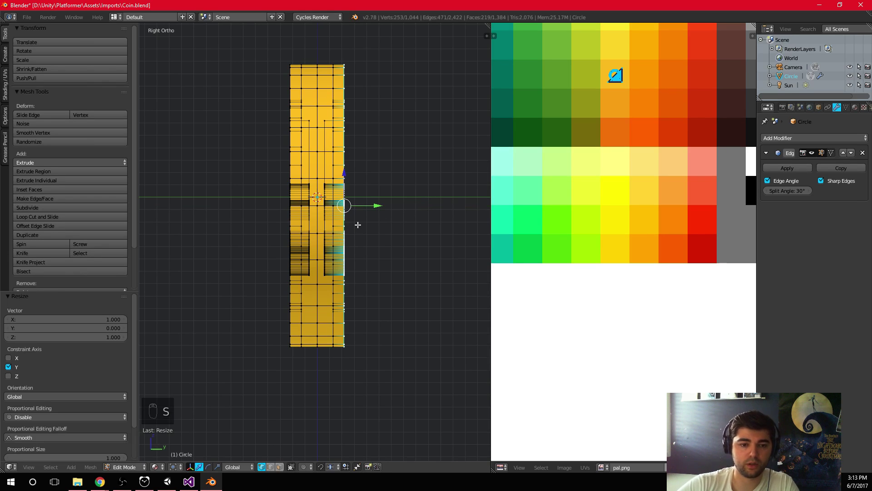
Step: Move the flattened back-face vertices -0.002 along Y and return to Object Mode
{"action": "scroll", "coordinate": [376, 194], "scroll_direction": "up", "scroll_amount": 3}
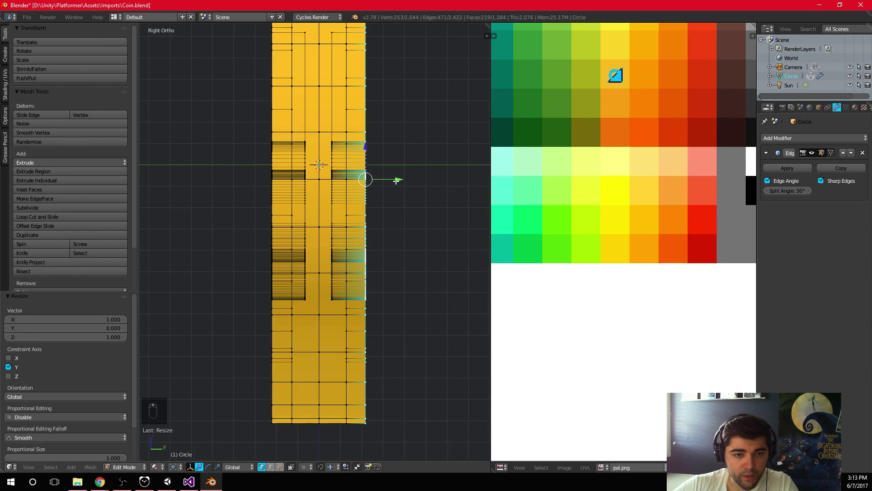
{"action": "left_click_drag", "start_coordinate": [396, 180], "coordinate": [395, 181]}
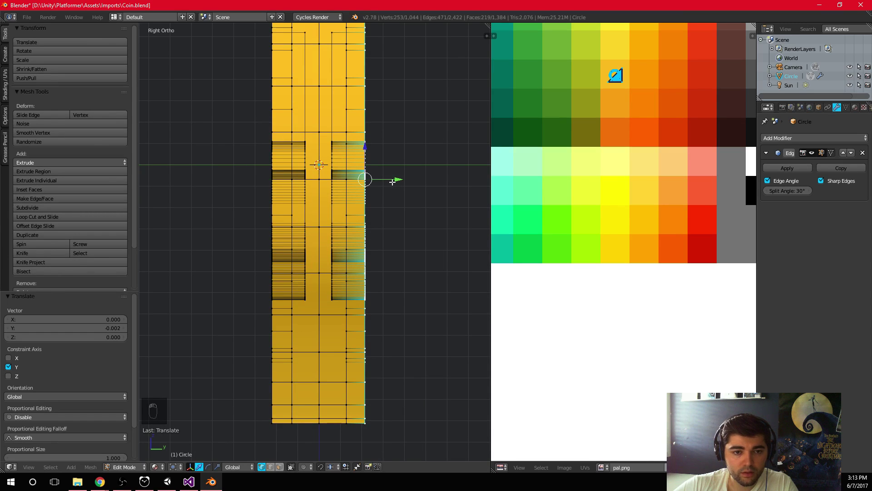
{"action": "key", "text": "Tab"}
{"action": "scroll", "coordinate": [371, 222], "scroll_direction": "down", "scroll_amount": 4}
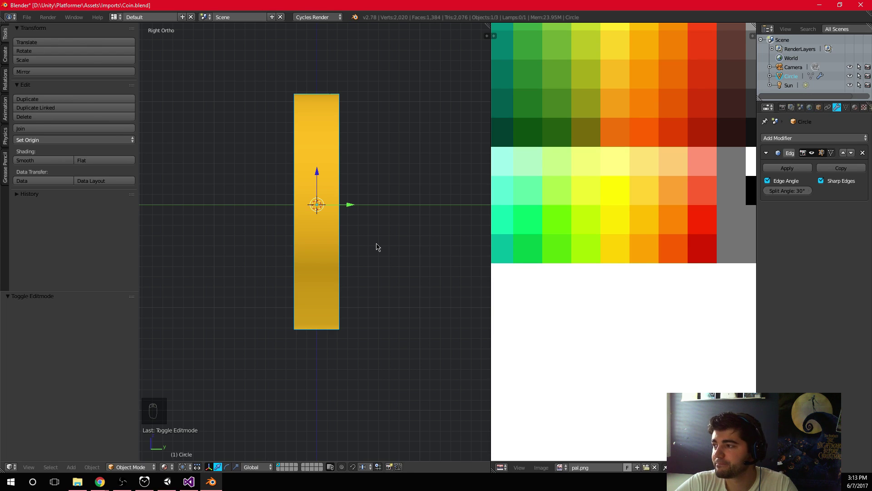
Step: Inspect the coin's h emblem and overall shape from the front, top and both side views
{"action": "key", "text": "KP_1"}
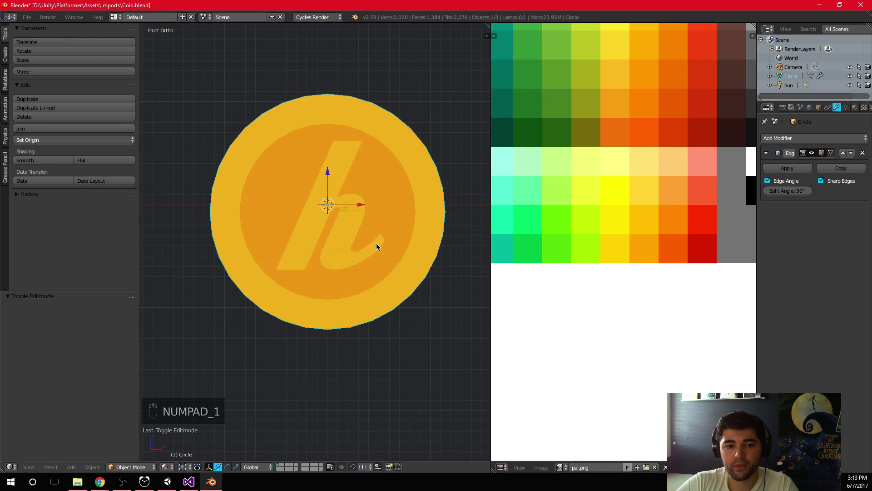
{"action": "key", "text": "KP_5"}
{"action": "key", "text": "KP_5"}
{"action": "key", "text": "KP_3"}
{"action": "key", "text": "KP_7"}
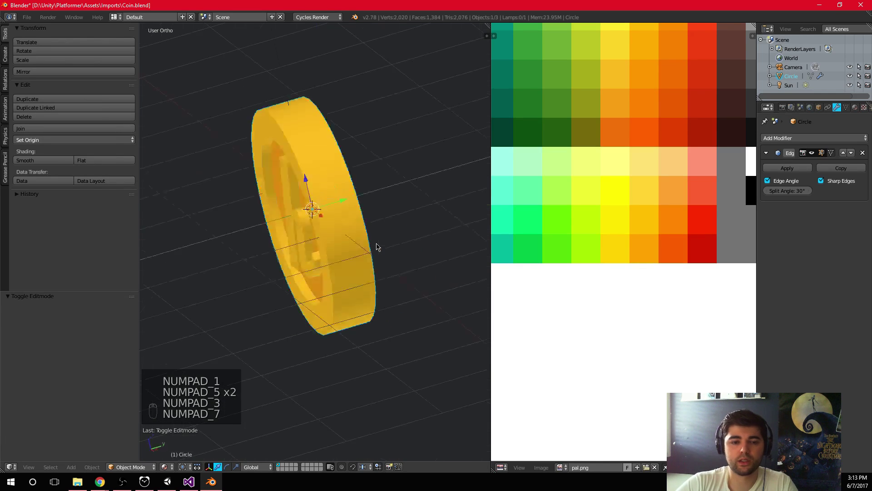
{"action": "key", "text": "KP_1"}
{"action": "key", "text": "KP_3"}
{"action": "key", "text": "KP_3"}
{"action": "key", "text": "KP_9"}
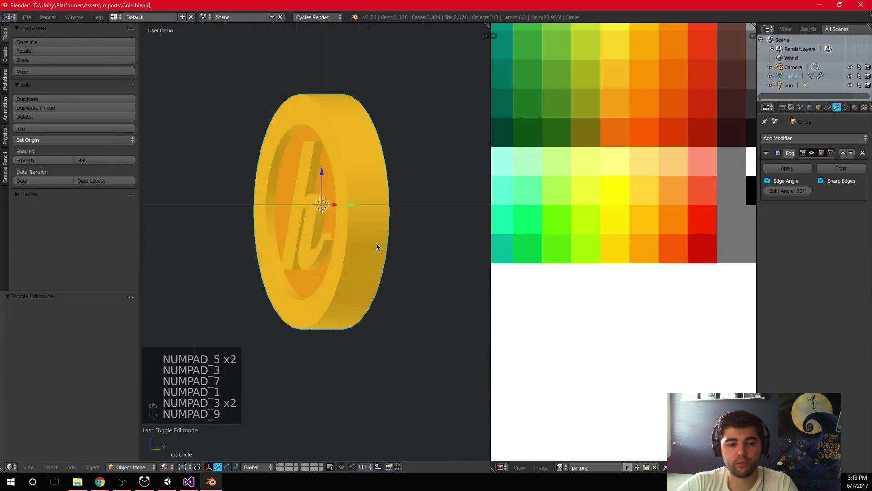
Step: Check the coin's mesh in Edit Mode from the side and front, finishing in Object Mode
{"action": "key", "text": "Tab"}
{"action": "key", "text": "a"}
{"action": "key", "text": "a"}
{"action": "key", "text": "a"}
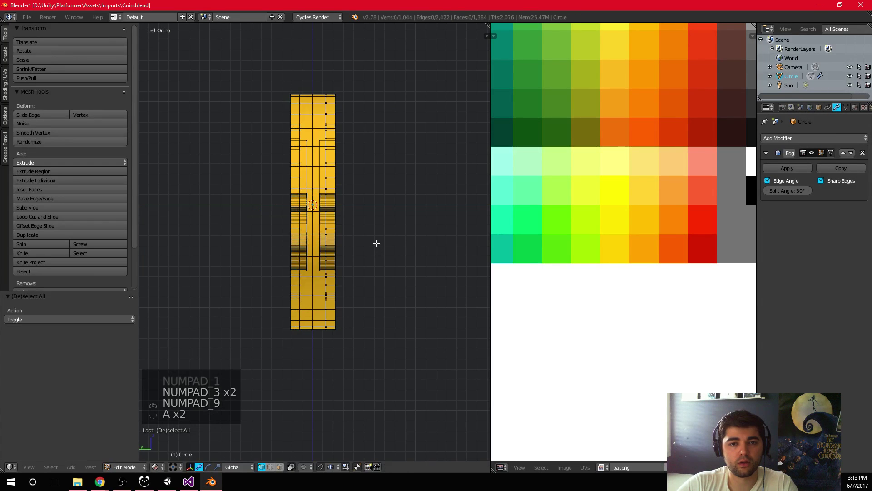
{"action": "key", "text": "Tab"}
{"action": "key", "text": "KP_1"}
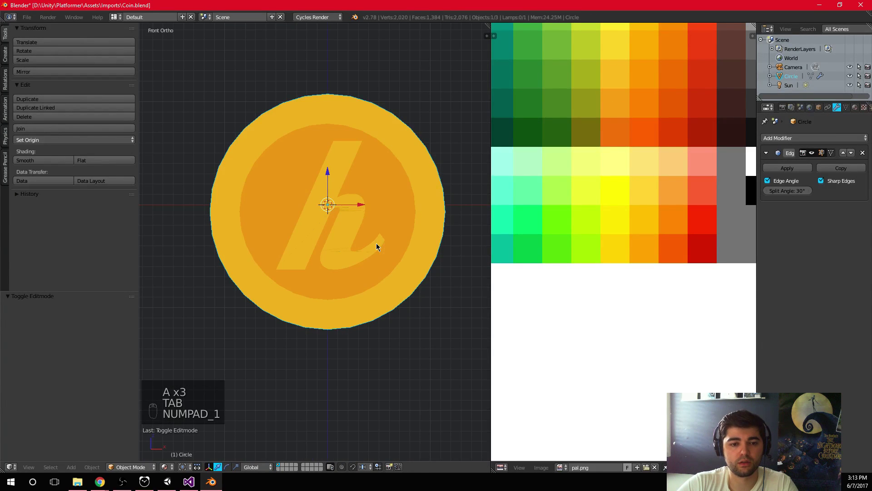
{"action": "key", "text": "Tab"}
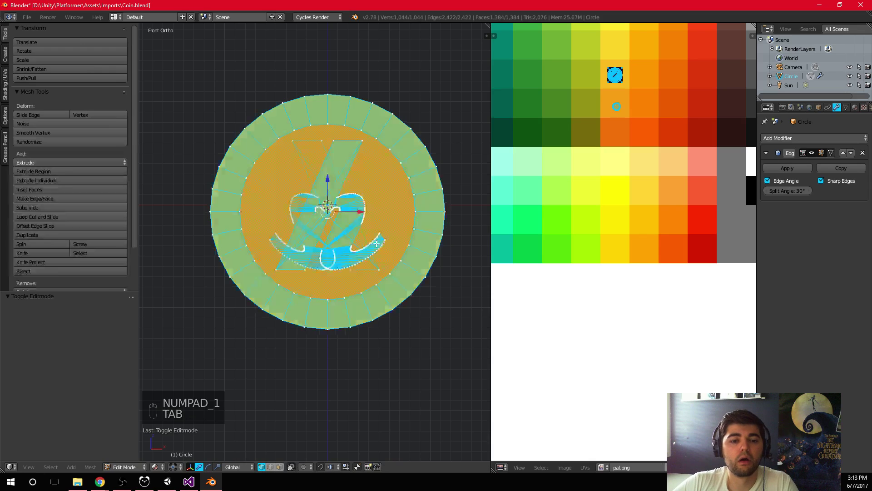
{"action": "key", "text": "a"}
{"action": "key", "text": "a"}
{"action": "key", "text": "a"}
{"action": "key", "text": "Tab"}
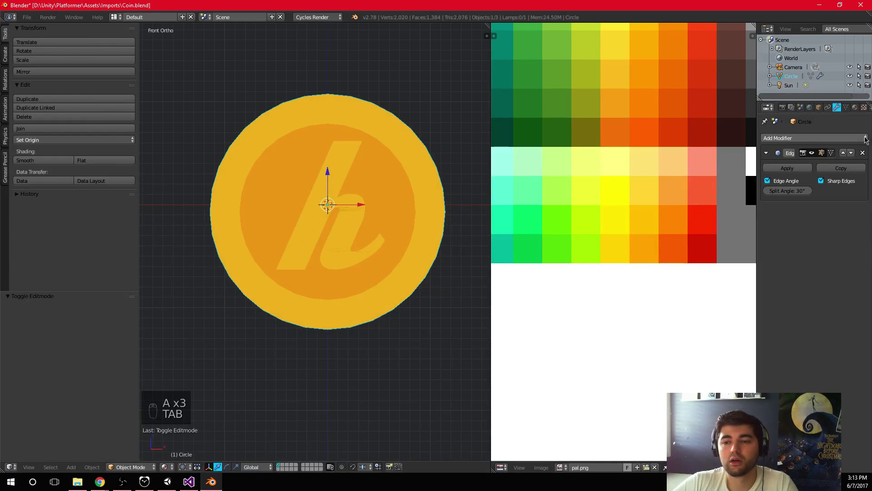
Step: Add a Decimate modifier to the coin with Triangulate turned off and the collapse ratio set to 0.35
{"action": "left_click", "coordinate": [800, 138]}
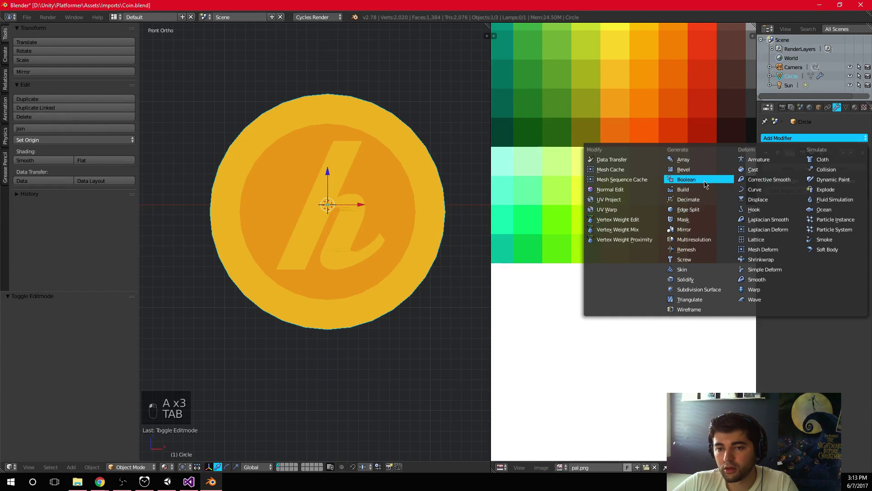
{"action": "left_click", "coordinate": [698, 200]}
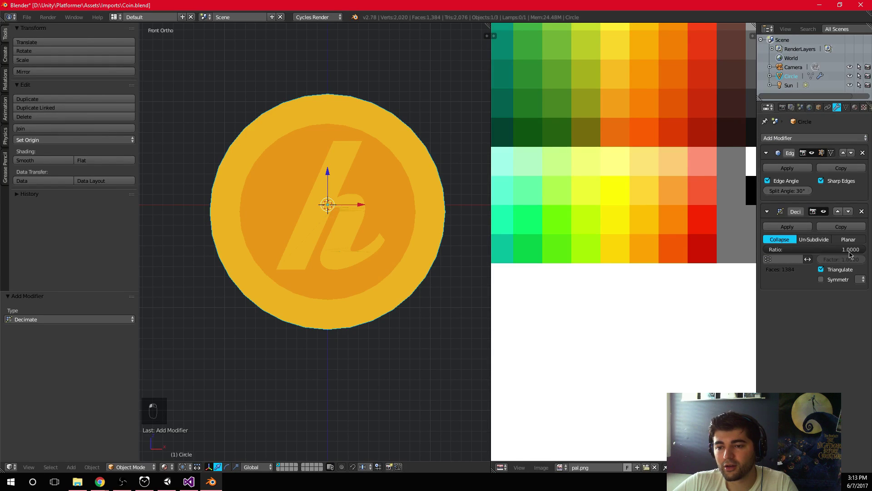
{"action": "mouse_move", "coordinate": [820, 253]}
{"action": "left_mouse_down"}
{"action": "mouse_move", "coordinate": [866, 253]}
{"action": "mouse_move", "coordinate": [778, 249]}
{"action": "mouse_move", "coordinate": [850, 249]}
{"action": "mouse_move", "coordinate": [786, 249]}
{"action": "mouse_move", "coordinate": [835, 249]}
{"action": "mouse_move", "coordinate": [811, 249]}
{"action": "left_mouse_up"}
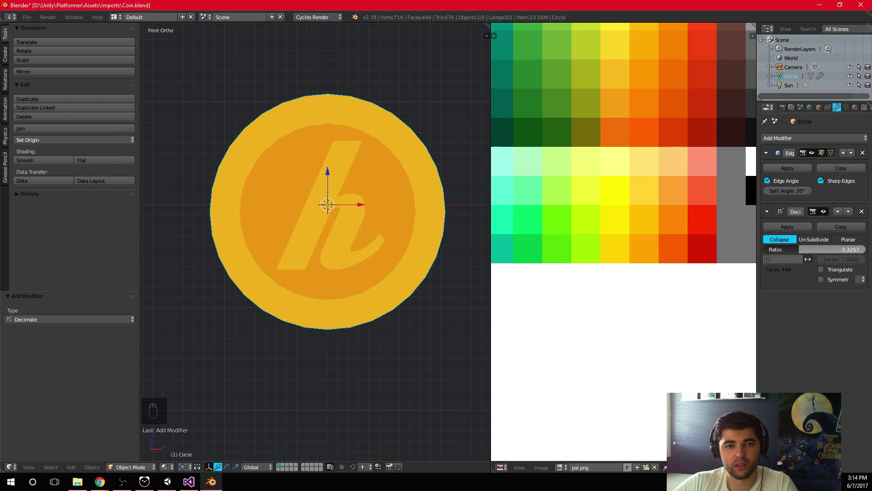
{"action": "left_click_drag", "start_coordinate": [790, 249], "coordinate": [791, 249]}
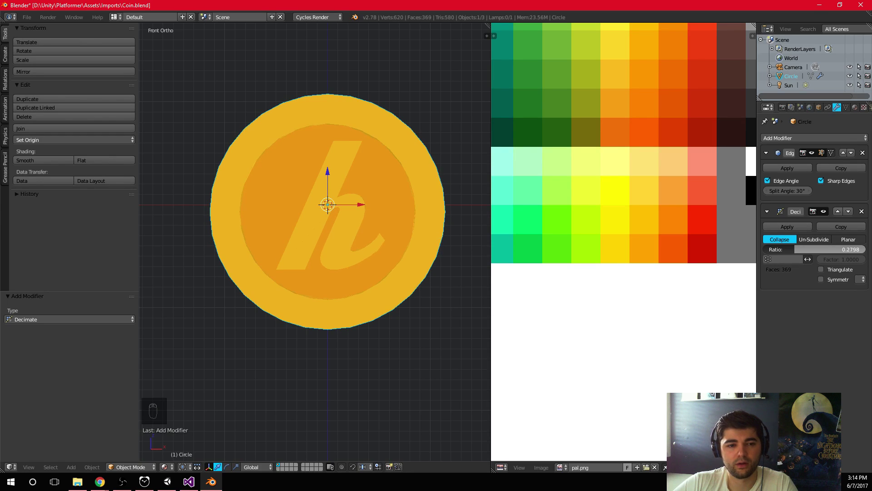
{"action": "left_click", "coordinate": [849, 250]}
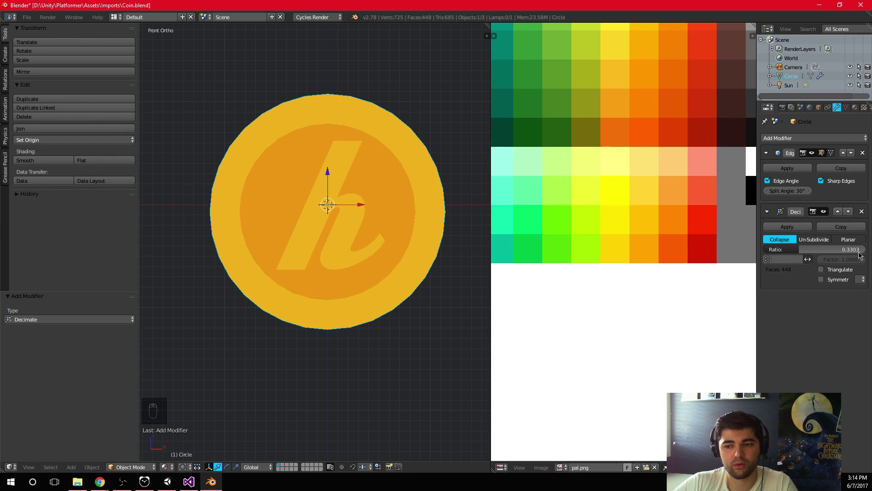
{"action": "type", "text": ".35"}
{"action": "key", "text": "Return"}
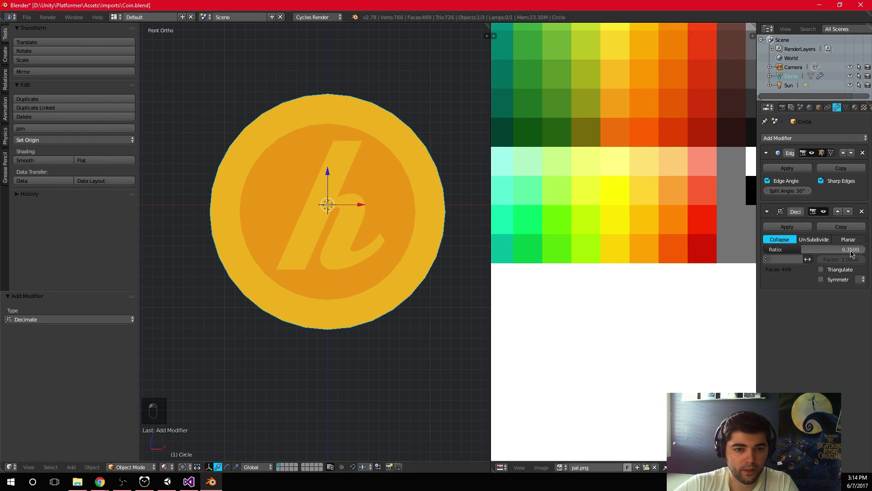
Step: Duplicate the coin, move the copy about 2.506 along X, and set the copy's Decimate ratio to 1.0
{"action": "scroll", "coordinate": [375, 165], "scroll_direction": "down", "scroll_amount": 5}
{"action": "key", "text": "shift+d"}
{"action": "key", "text": "x"}
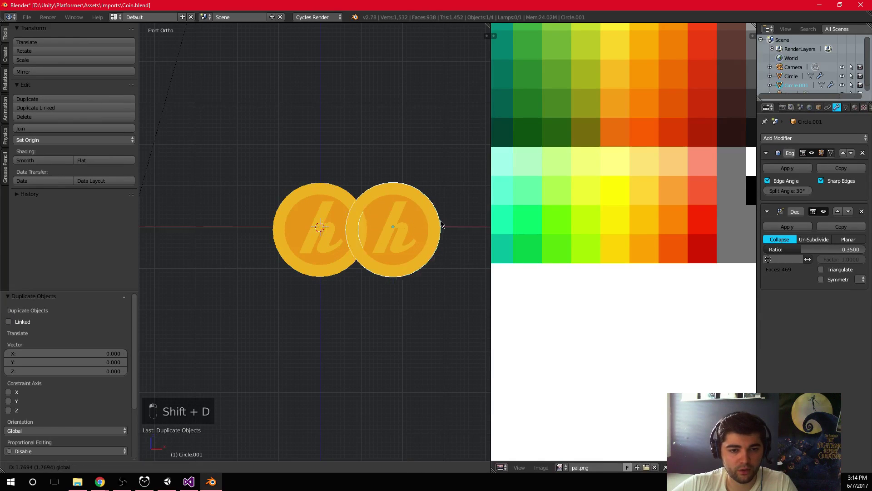
{"action": "left_click", "coordinate": [458, 228]}
{"action": "left_click_drag", "start_coordinate": [804, 249], "coordinate": [865, 249]}
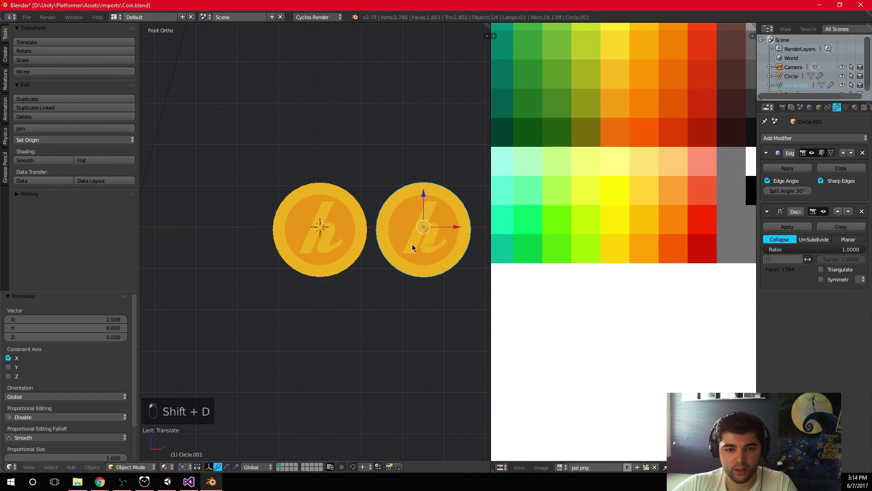
Step: Compare the decimated coin with the full-detail copy up close and from an angled view
{"action": "scroll", "coordinate": [412, 244], "scroll_direction": "up", "scroll_amount": 3}
{"action": "middle_click_drag", "start_coordinate": [273, 274], "coordinate": [324, 281], "text": "shift"}
{"action": "scroll", "coordinate": [317, 270], "scroll_direction": "up", "scroll_amount": 4}
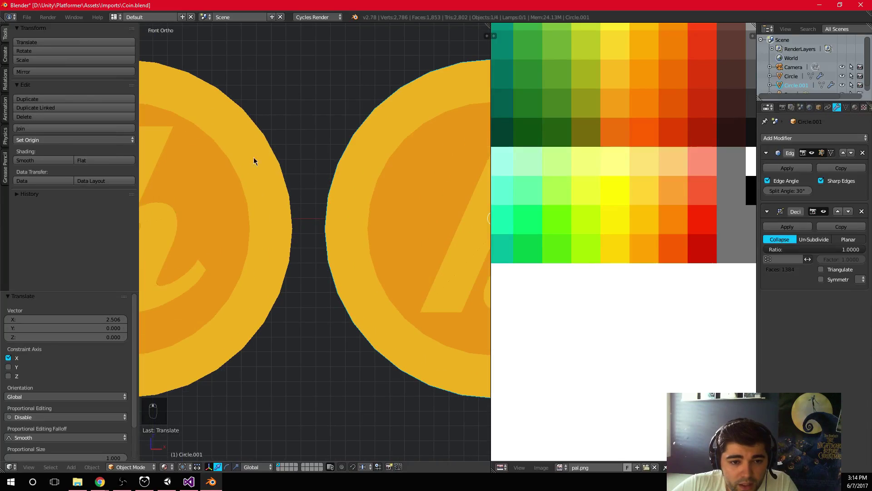
{"action": "scroll", "coordinate": [237, 229], "scroll_direction": "down", "scroll_amount": 4}
{"action": "middle_click_drag", "start_coordinate": [237, 230], "coordinate": [404, 223]}
{"action": "scroll", "coordinate": [304, 134], "scroll_direction": "down", "scroll_amount": 3}
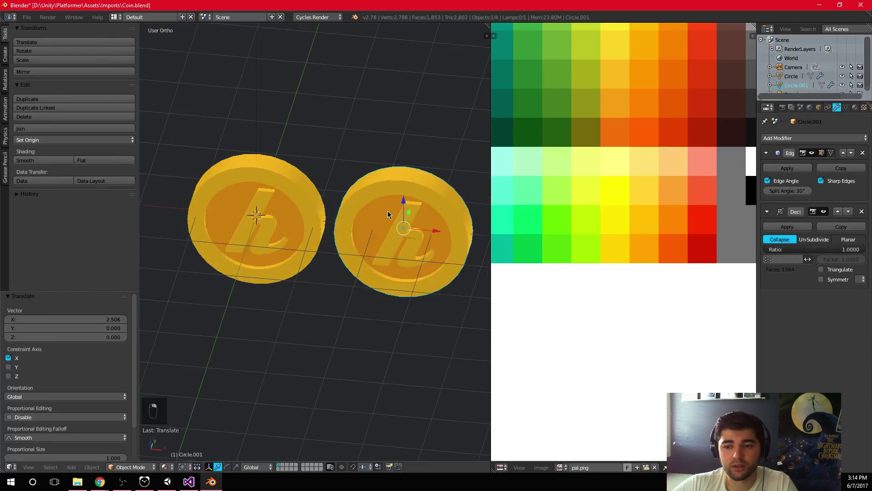
Step: Delete the full-detail copy and apply the Decimate modifier on the original coin
{"action": "key", "text": "Delete"}
{"action": "right_click", "coordinate": [312, 194]}
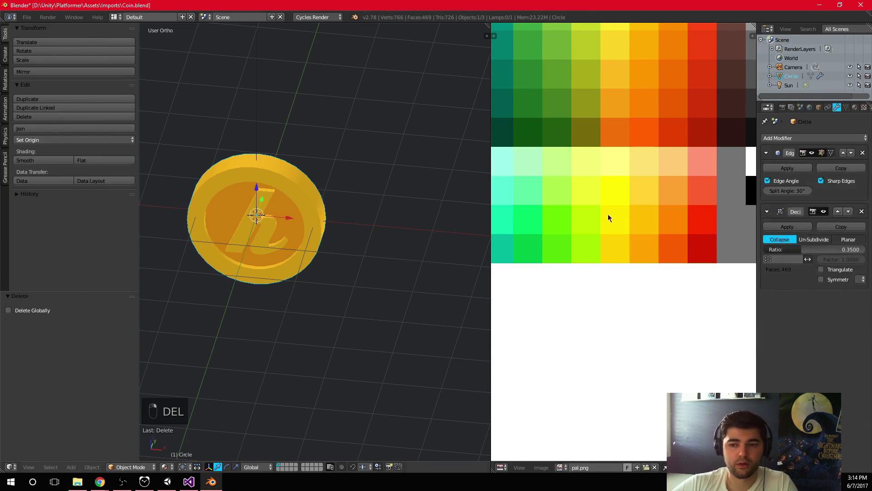
{"action": "left_click", "coordinate": [787, 228]}
Step: Examine the decimated coin's topology in Edit Mode from several angles with nothing selected
{"action": "key", "text": "Tab"}
{"action": "middle_click_drag", "start_coordinate": [312, 233], "coordinate": [355, 234], "text": "shift"}
{"action": "scroll", "coordinate": [355, 234], "scroll_direction": "up", "scroll_amount": 3}
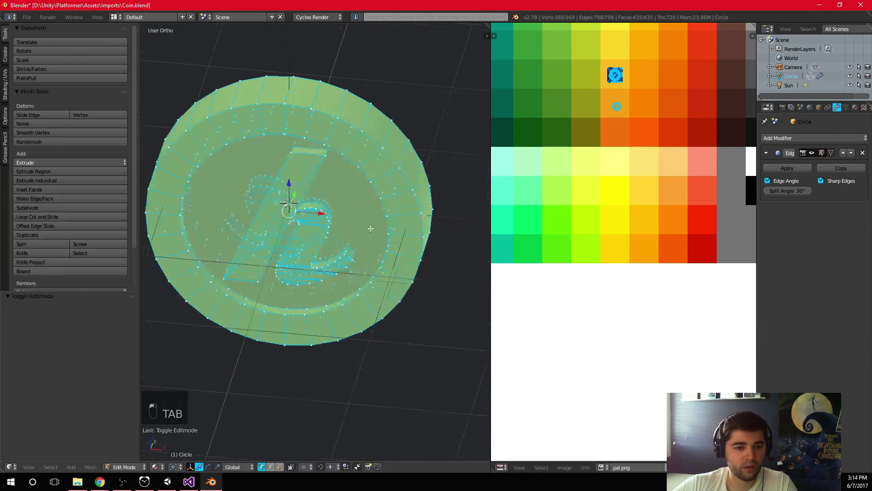
{"action": "key", "text": "a"}
{"action": "key", "text": "a"}
{"action": "scroll", "coordinate": [355, 233], "scroll_direction": "up", "scroll_amount": 4}
{"action": "middle_click_drag", "start_coordinate": [273, 189], "coordinate": [310, 192]}
{"action": "scroll", "coordinate": [310, 191], "scroll_direction": "down", "scroll_amount": 6}
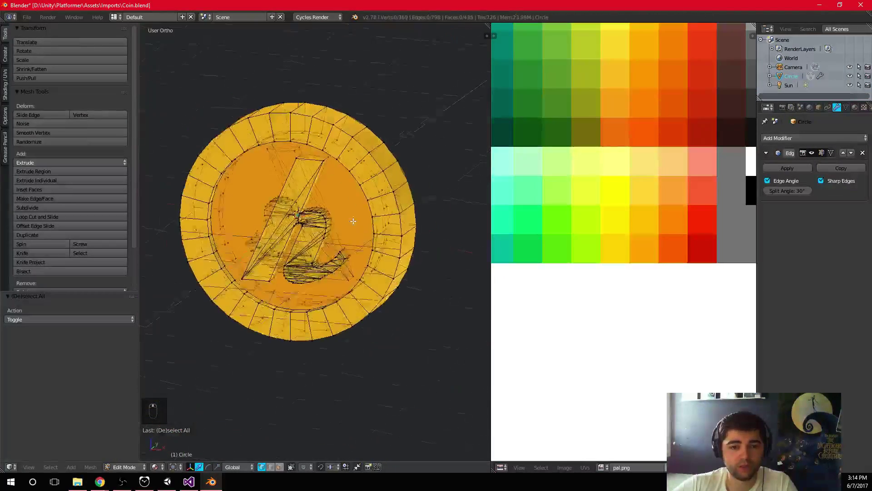
{"action": "middle_click_drag", "start_coordinate": [355, 218], "coordinate": [364, 240]}
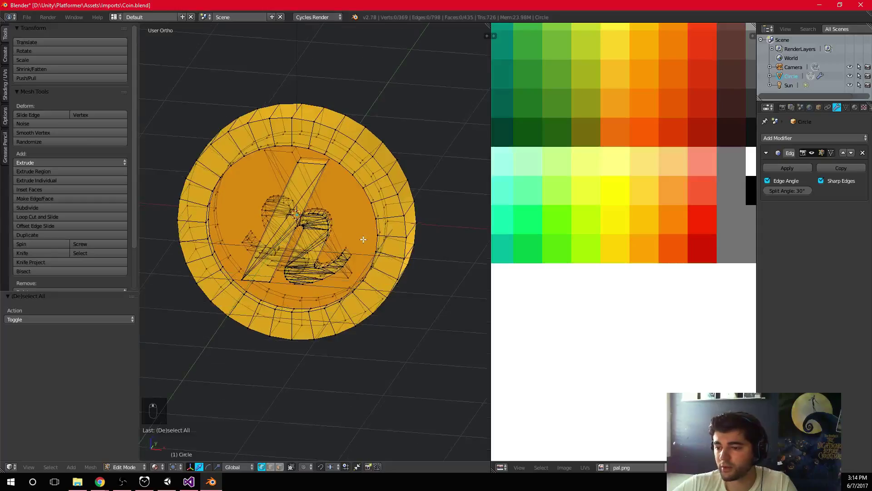
{"action": "scroll", "coordinate": [352, 259], "scroll_direction": "up", "scroll_amount": 3}
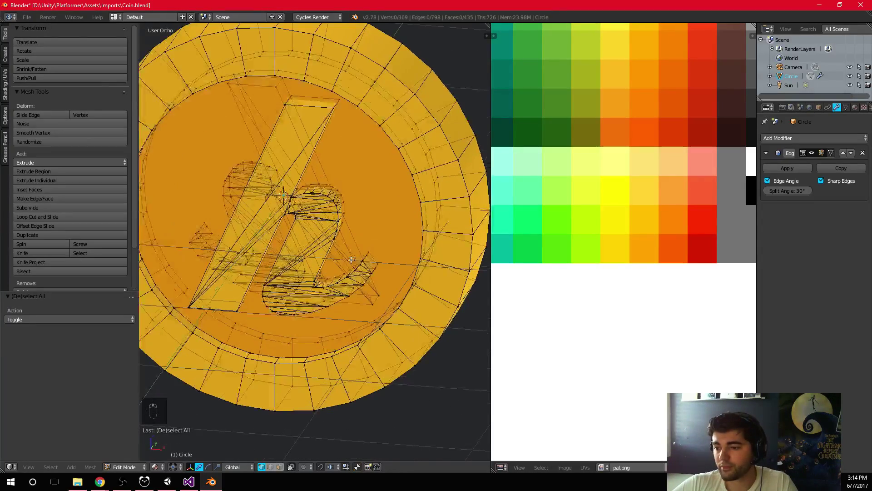
{"action": "scroll", "coordinate": [351, 260], "scroll_direction": "down", "scroll_amount": 4}
{"action": "middle_click_drag", "start_coordinate": [351, 260], "coordinate": [318, 247]}
{"action": "scroll", "coordinate": [359, 227], "scroll_direction": "up", "scroll_amount": 5}
Step: Return to Object Mode and turn off the Edge Split modifier's viewport display to check the coin's shading
{"action": "key", "text": "Tab"}
{"action": "scroll", "coordinate": [352, 221], "scroll_direction": "down", "scroll_amount": 3}
{"action": "key", "text": "Tab"}
{"action": "key", "text": "Tab"}
{"action": "scroll", "coordinate": [363, 207], "scroll_direction": "down", "scroll_amount": 5}
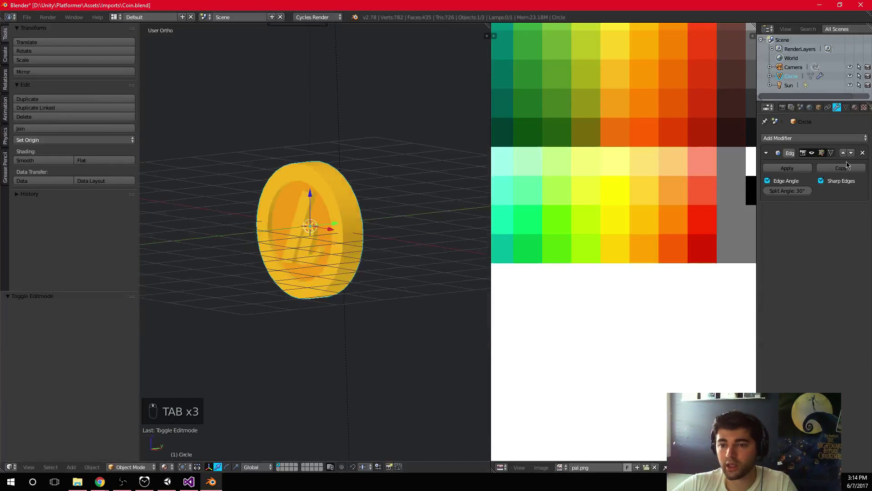
{"action": "left_click", "coordinate": [812, 153]}
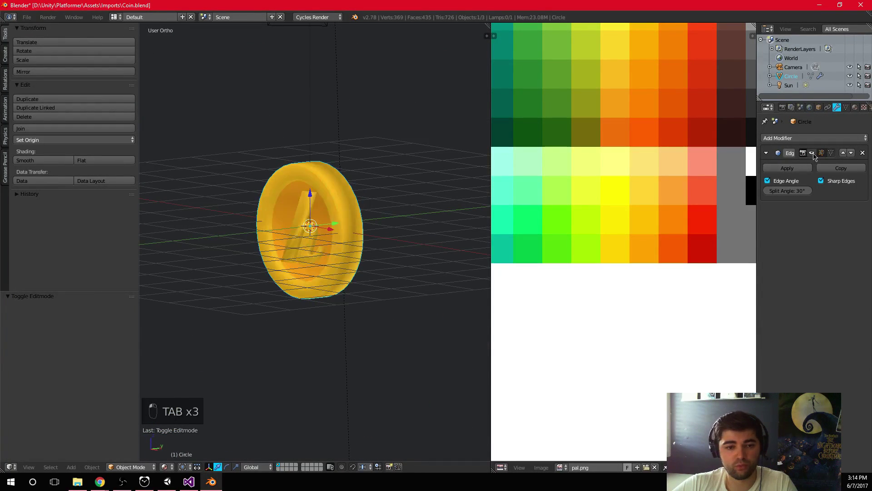
{"action": "scroll", "coordinate": [278, 253], "scroll_direction": "up", "scroll_amount": 8}
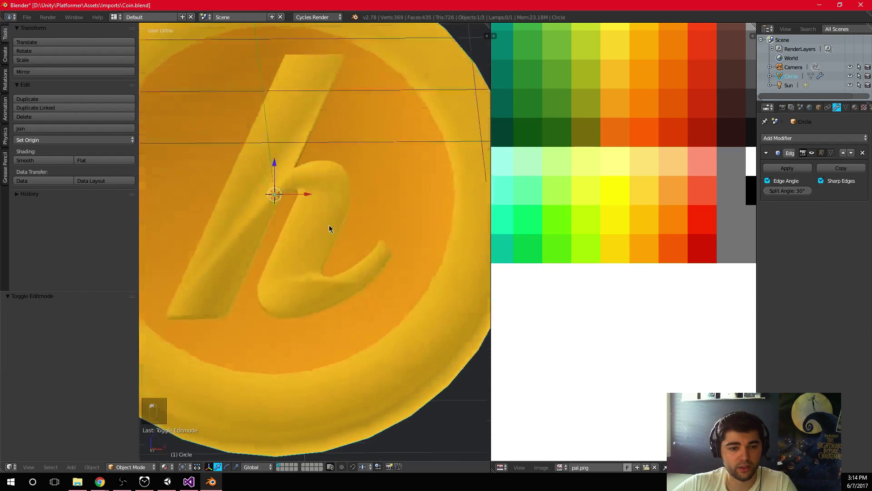
Step: Check the coin's smoothed shading up close and turn the Edge Split modifier's viewport display back on
{"action": "middle_click_drag", "start_coordinate": [329, 226], "coordinate": [314, 268]}
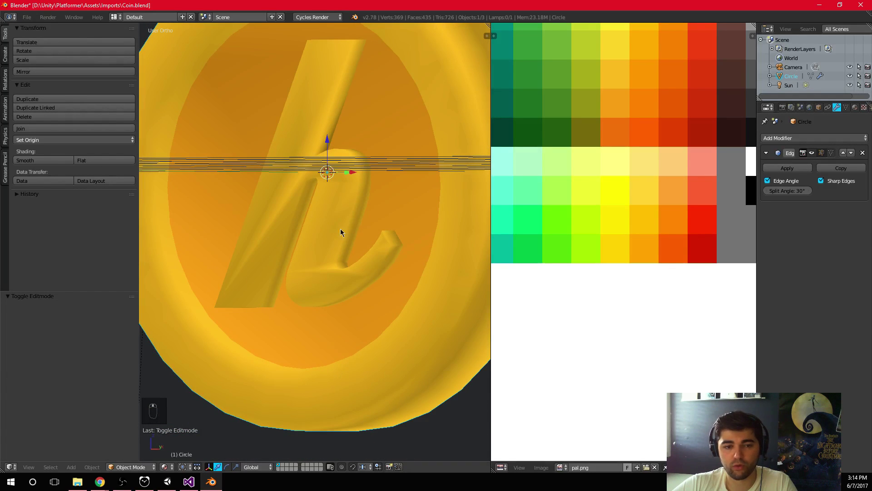
{"action": "scroll", "coordinate": [280, 231], "scroll_direction": "down", "scroll_amount": 4}
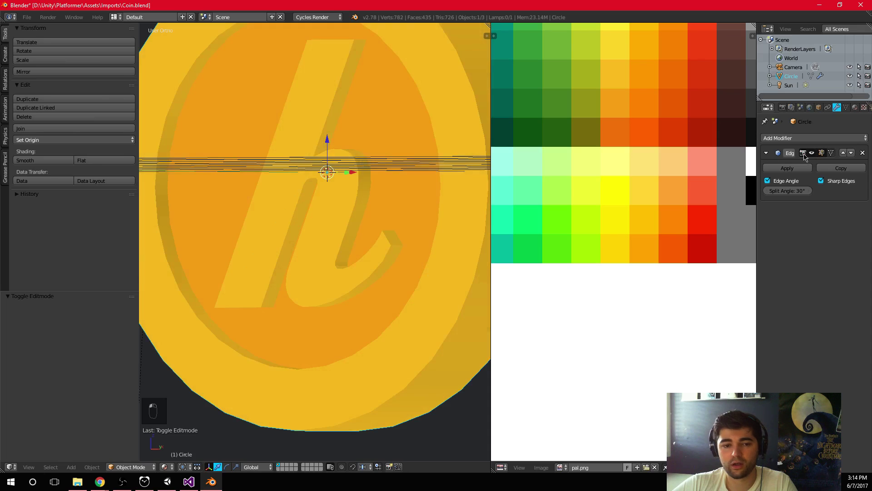
{"action": "scroll", "coordinate": [357, 253], "scroll_direction": "down", "scroll_amount": 3}
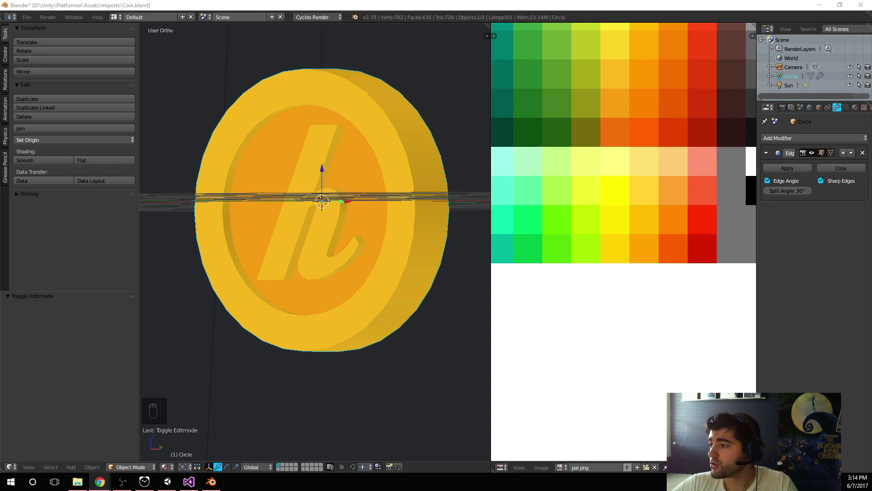
{"action": "scroll", "coordinate": [345, 266], "scroll_direction": "down", "scroll_amount": 4}
Step: Scale the coin's entire mesh by 0.6 in Edit Mode from the front view, return to Object Mode and save the file
{"action": "key", "text": "KP_1"}
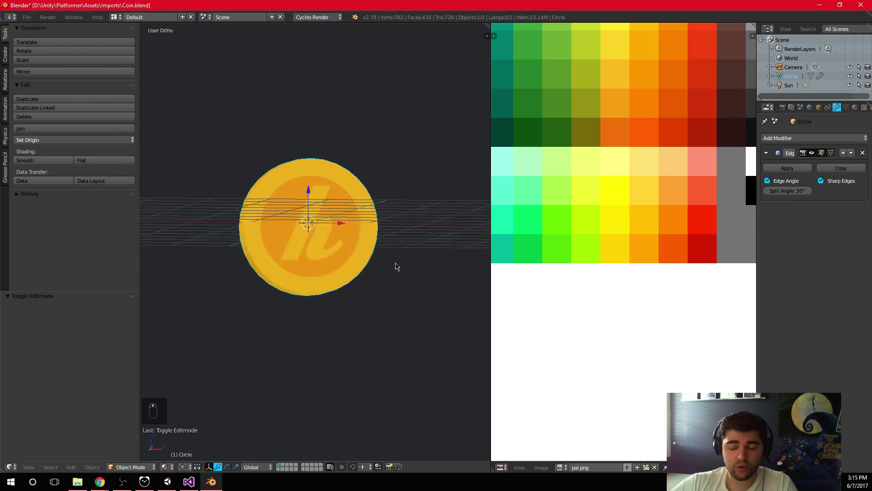
{"action": "key", "text": "a"}
{"action": "key", "text": "a"}
{"action": "key", "text": "a"}
{"action": "key", "text": "a"}
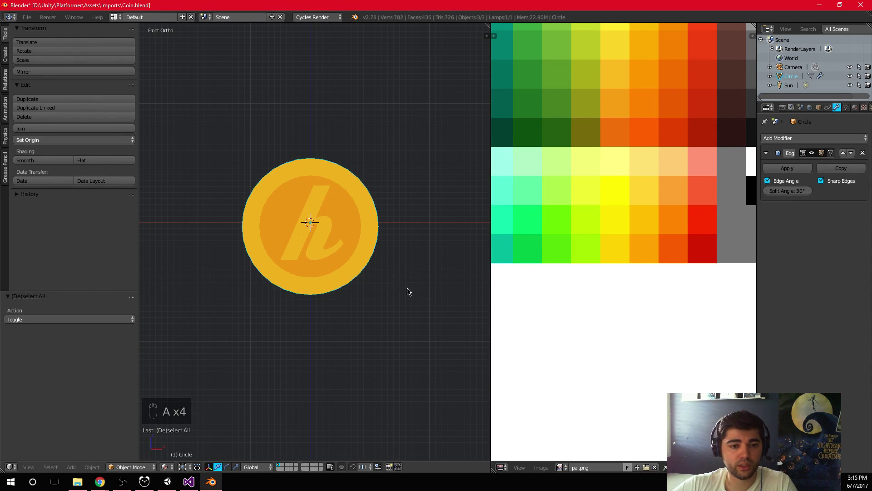
{"action": "key", "text": "Tab"}
{"action": "key", "text": "a"}
{"action": "key", "text": "a"}
{"action": "key", "text": "a"}
{"action": "key", "text": "a"}
{"action": "key", "text": "a"}
{"action": "type", "text": "s"}
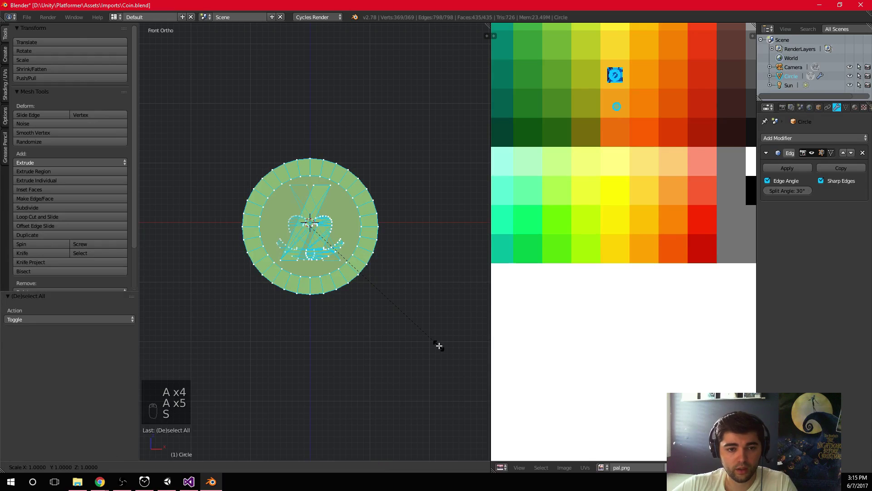
{"action": "type", "text": "0.6"}
{"action": "key", "text": "Return"}
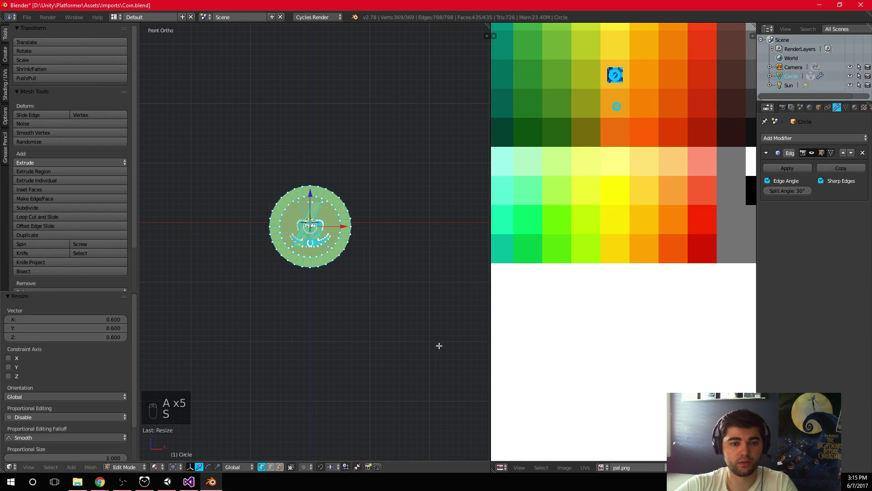
{"action": "key", "text": "Tab"}
{"action": "key", "text": "ctrl+s"}
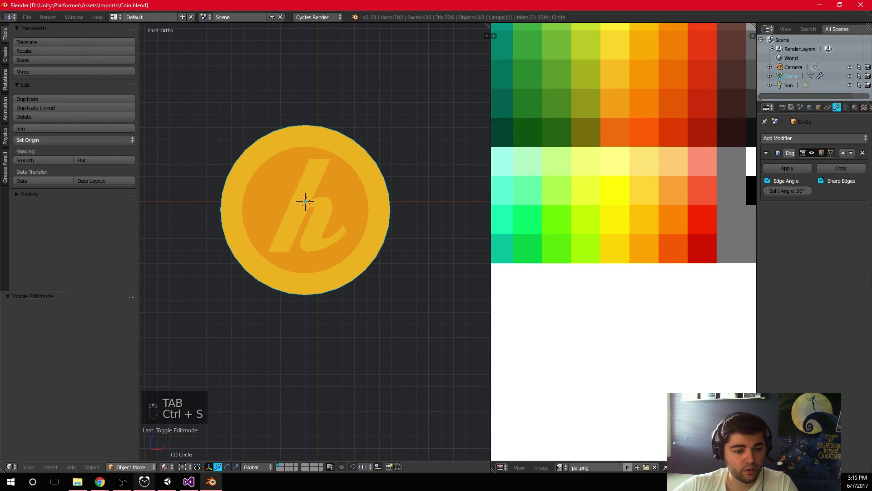
Step: Switch to Unity and delete the duplicate Collectables (1) object
{"action": "key", "text": "alt+Tab"}
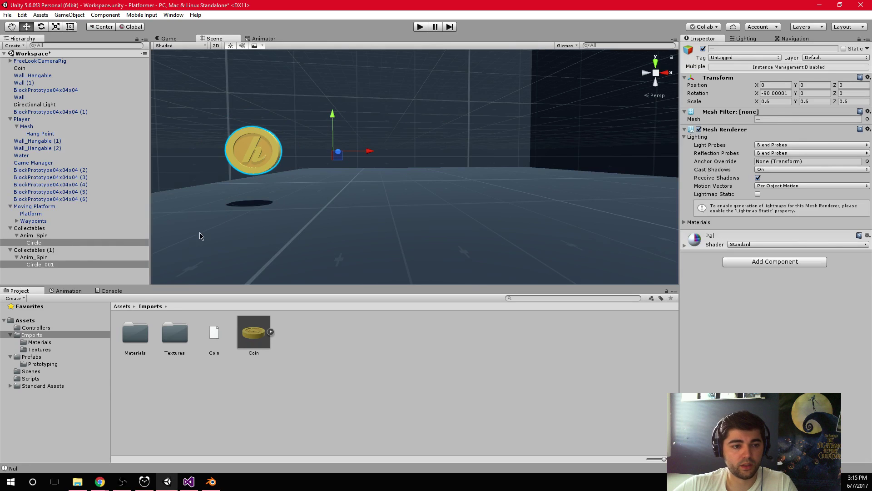
{"action": "left_click", "coordinate": [39, 252]}
{"action": "key", "text": "Delete"}
Step: Set the scale of the Circle object under Anim_Spin to 1 on X, Y and Z and inspect the coin up close
{"action": "left_click", "coordinate": [40, 243]}
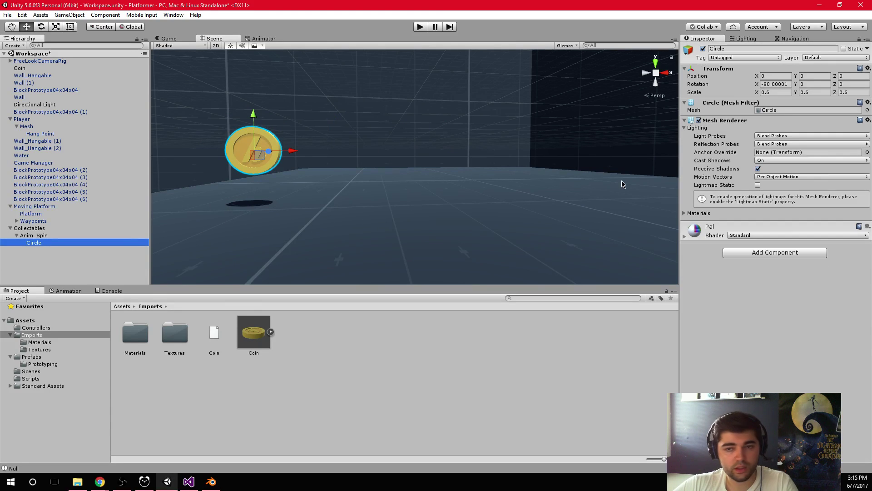
{"action": "left_click", "coordinate": [772, 89]}
{"action": "type", "text": "1"}
{"action": "key", "text": "Tab"}
{"action": "type", "text": "1"}
{"action": "key", "text": "Tab"}
{"action": "type", "text": "1"}
{"action": "key", "text": "Return"}
{"action": "key", "text": "f"}
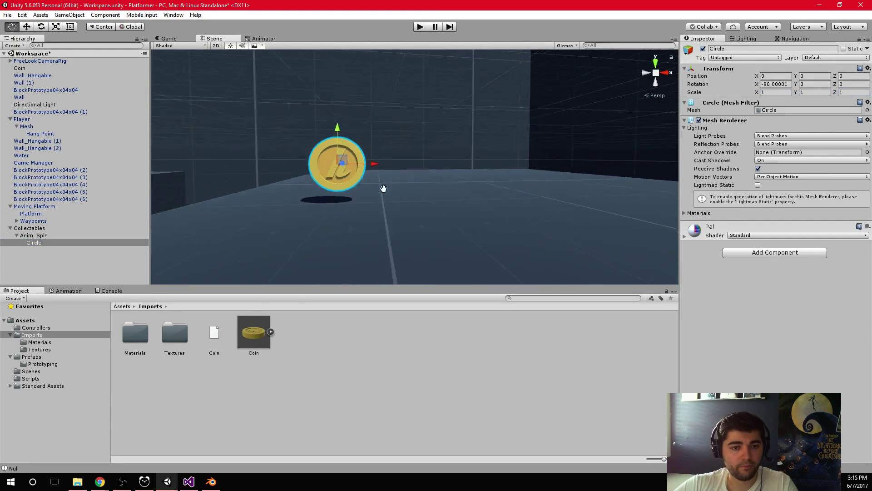
{"action": "scroll", "coordinate": [440, 204], "scroll_direction": "up", "scroll_amount": 7}
{"action": "left_click_drag", "start_coordinate": [477, 204], "coordinate": [305, 216], "text": "alt"}
{"action": "left_click", "coordinate": [73, 235]}
{"action": "left_click", "coordinate": [57, 228]}
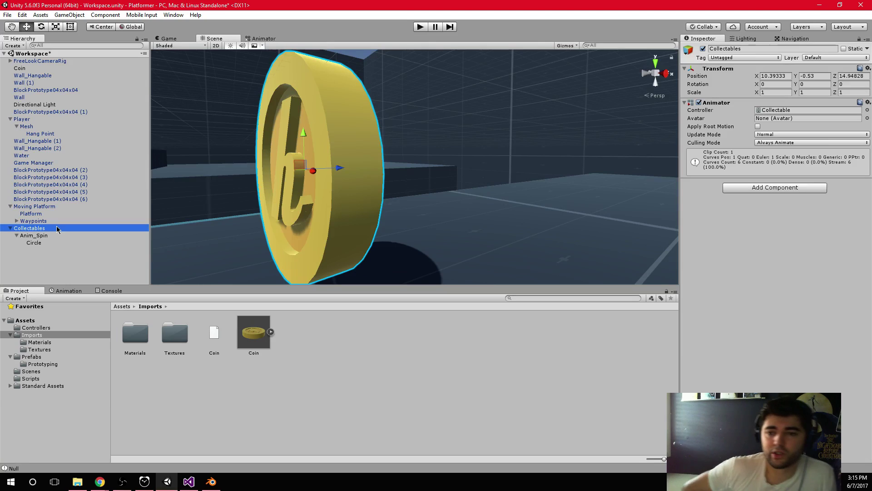
{"action": "scroll", "coordinate": [445, 185], "scroll_direction": "down", "scroll_amount": 5}
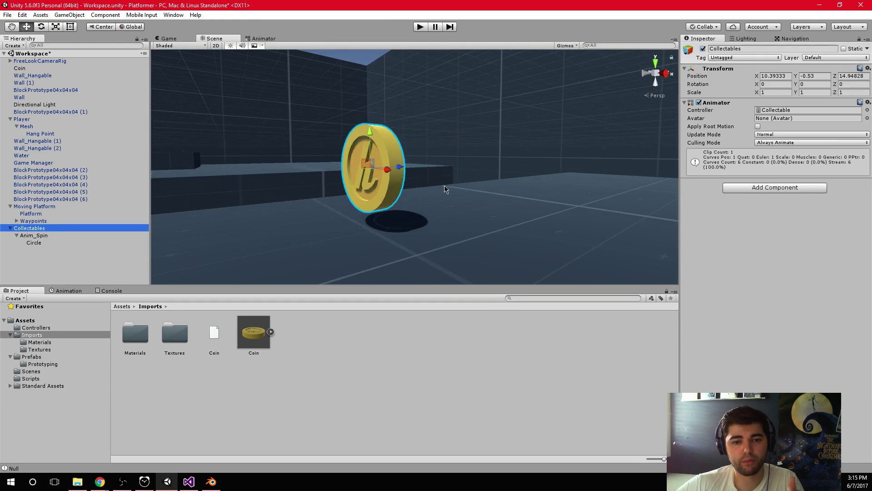
{"action": "left_click", "coordinate": [802, 189]}
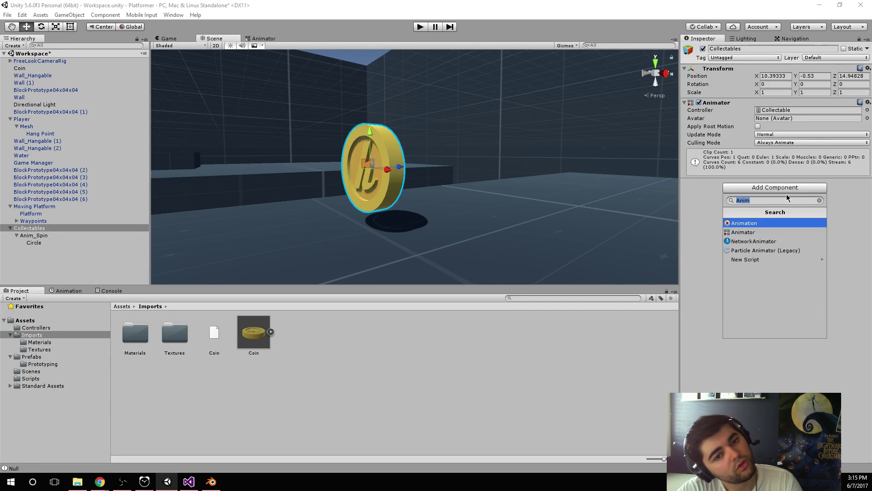
{"action": "type", "text": "CollectMe"}
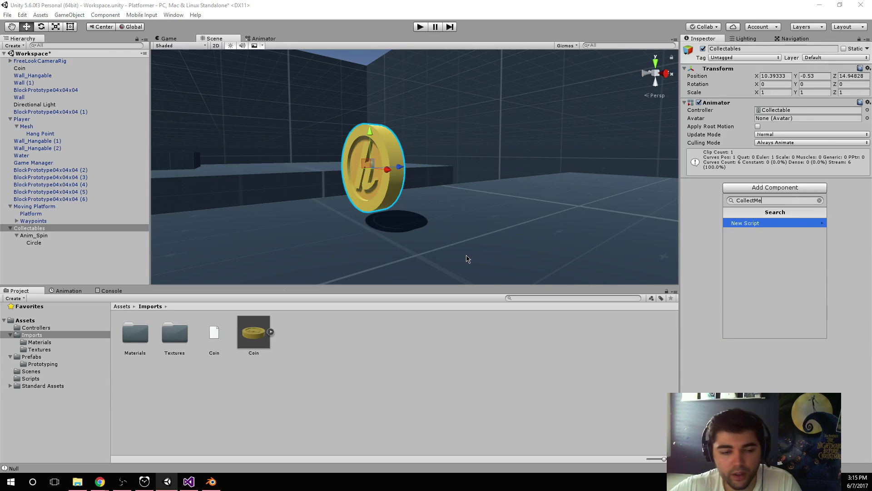
Step: Create a C# script named CollectMe in the Scripts folder
{"action": "left_click", "coordinate": [32, 379]}
{"action": "left_click", "coordinate": [31, 378]}
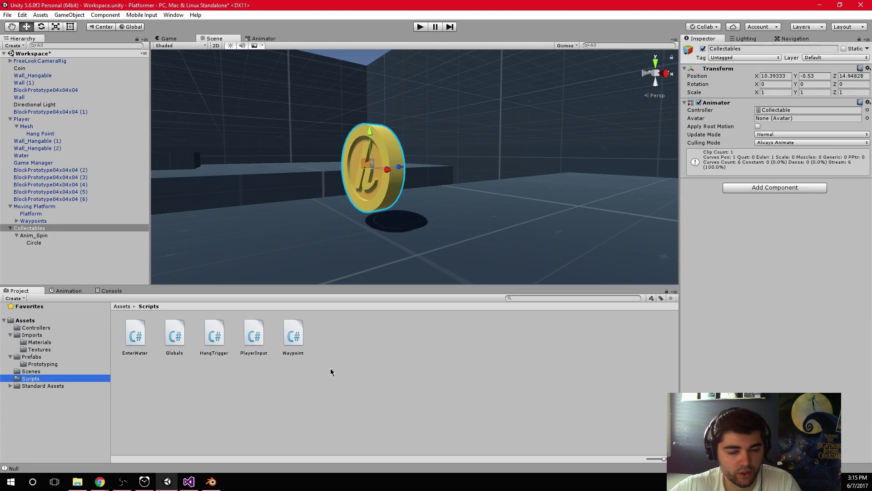
{"action": "right_click", "coordinate": [345, 359]}
{"action": "mouse_move", "coordinate": [402, 193]}
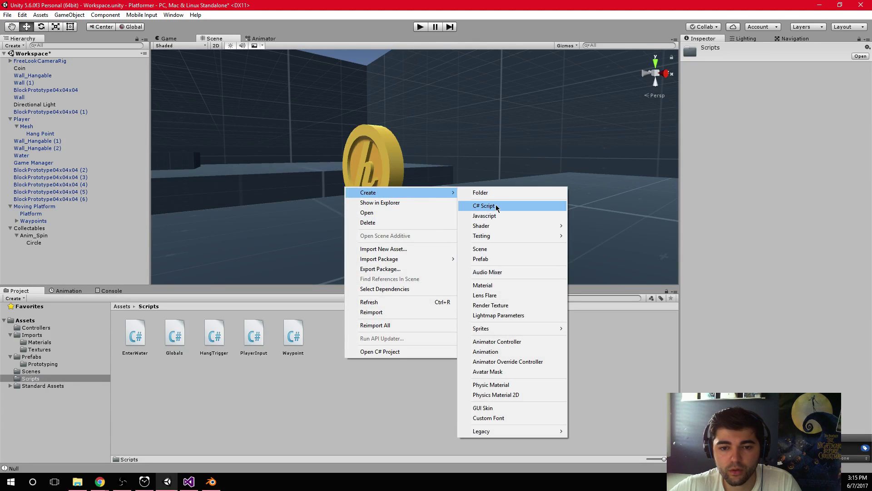
{"action": "left_click", "coordinate": [490, 206]}
{"action": "type", "text": "CollectMe"}
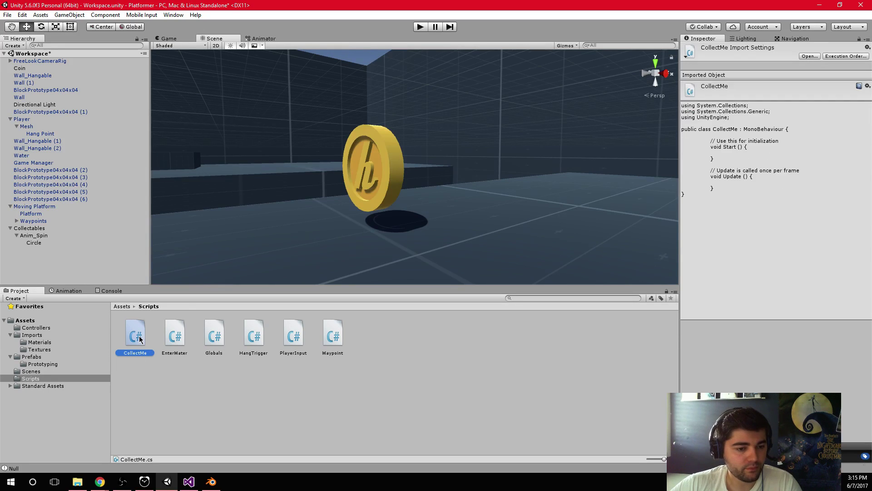
Step: Rename the CollectMe script file as Collectable and try to attach it to the Collectables object
{"action": "left_click", "coordinate": [51, 228]}
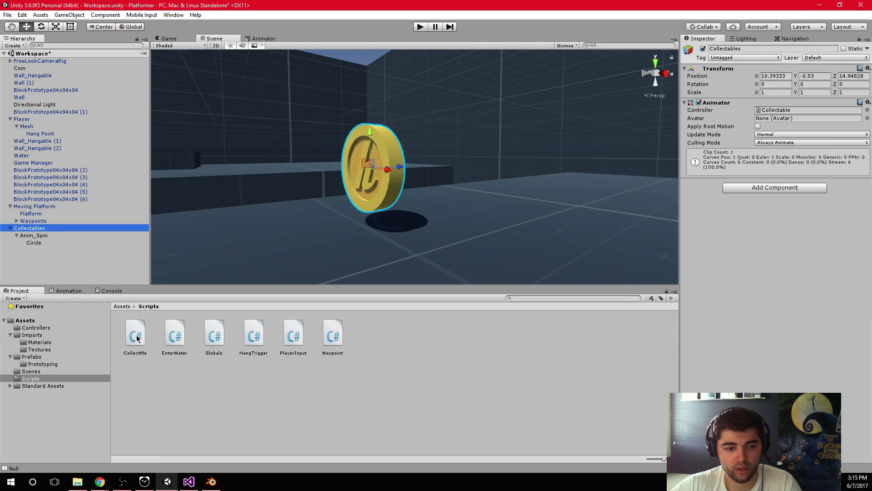
{"action": "left_click", "coordinate": [141, 354]}
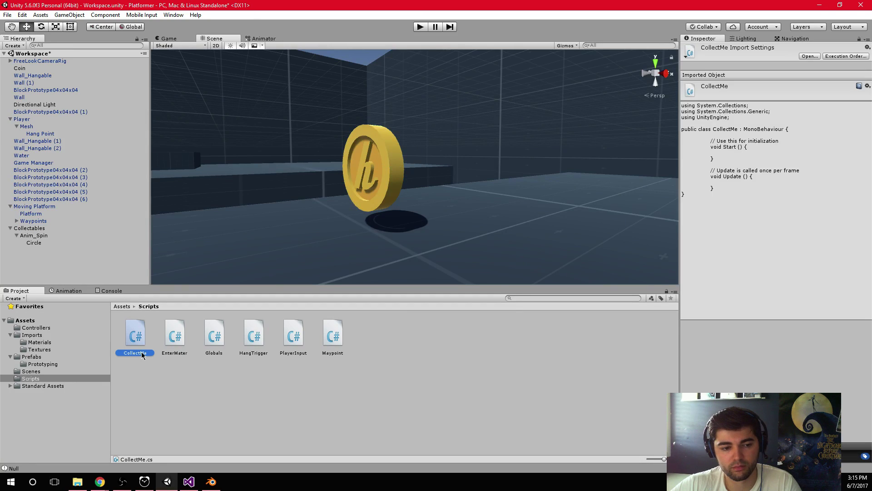
{"action": "left_click", "coordinate": [138, 353]}
{"action": "left_click_drag", "start_coordinate": [141, 353], "coordinate": [152, 355]}
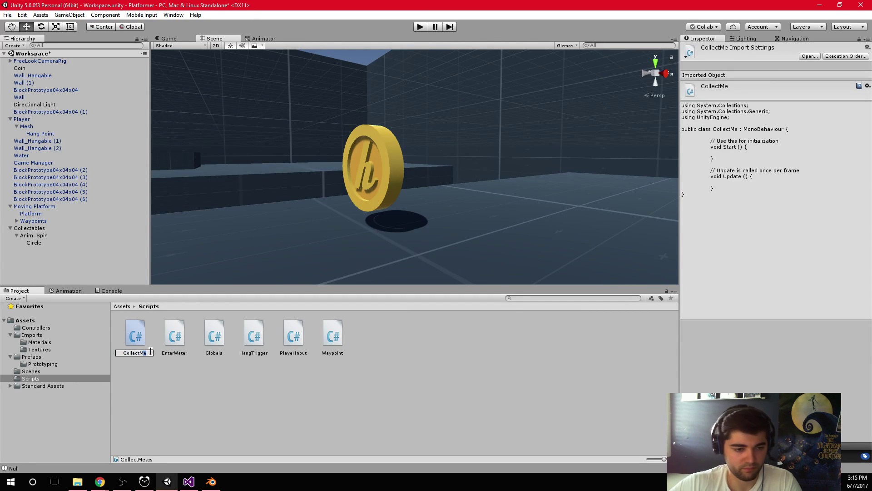
{"action": "key", "text": "BackSpace"}
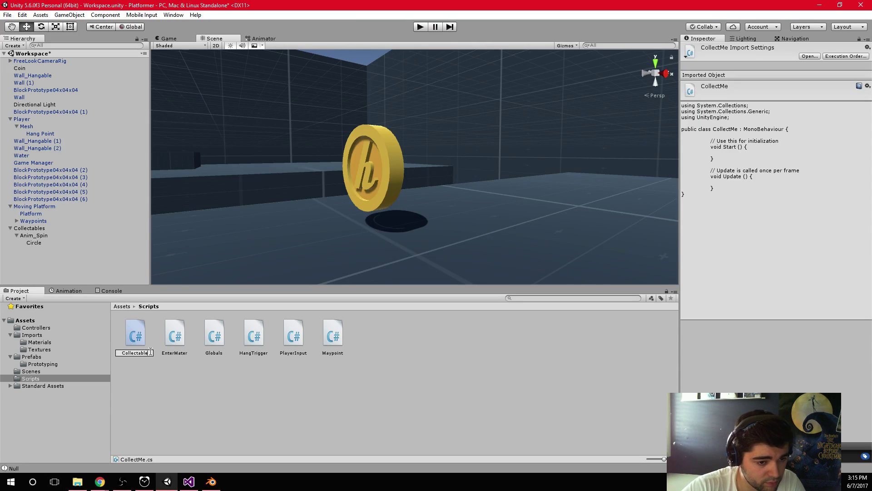
{"action": "key", "text": "Return"}
{"action": "left_click_drag", "start_coordinate": [126, 342], "coordinate": [50, 227]}
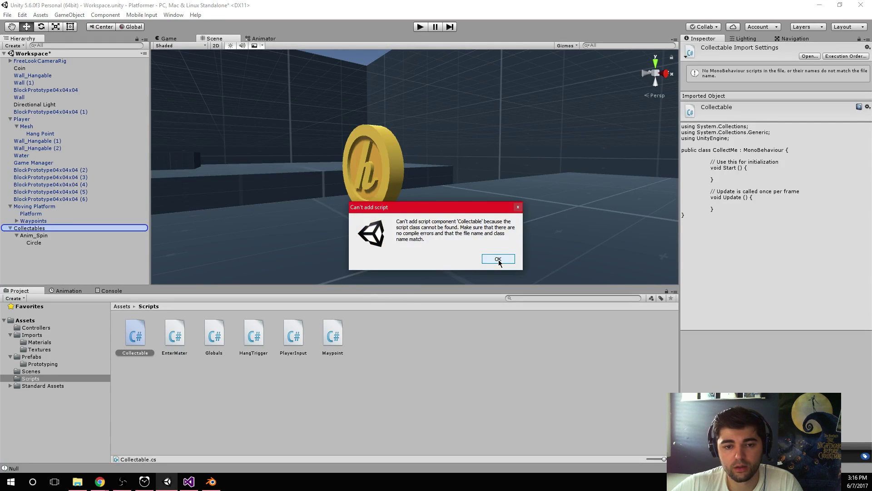
{"action": "left_click", "coordinate": [498, 259]}
Step: Open the Collectable script in Visual Studio, reload the project, rename the class to Collectable and save
{"action": "double_click", "coordinate": [136, 336]}
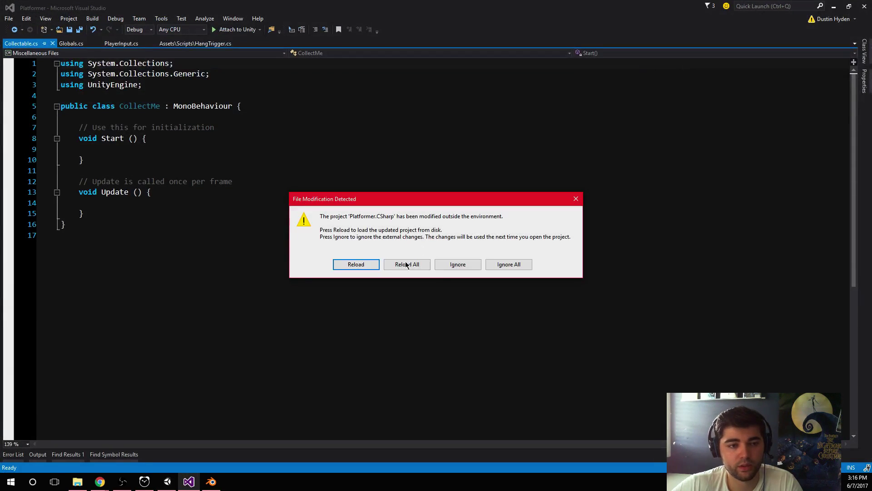
{"action": "left_click", "coordinate": [406, 264]}
{"action": "left_click", "coordinate": [145, 106]}
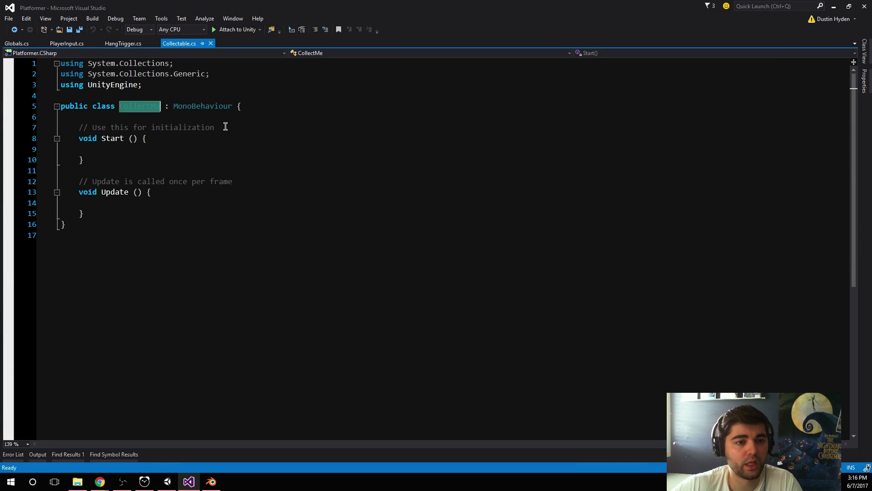
{"action": "type", "text": "Collectabl"}
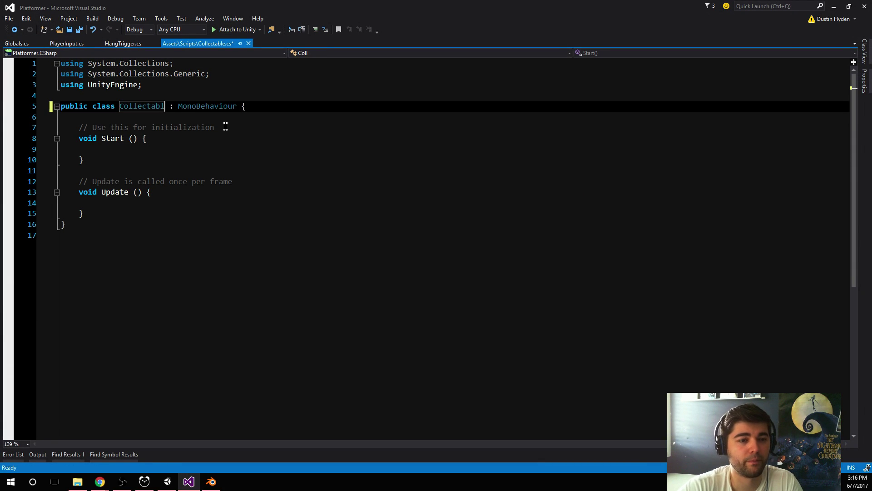
{"action": "type", "text": "e"}
{"action": "key", "text": "ctrl+s"}
Step: Switch to Unity and attach the Collectable script to the Collectables object
{"action": "key", "text": "alt+Tab"}
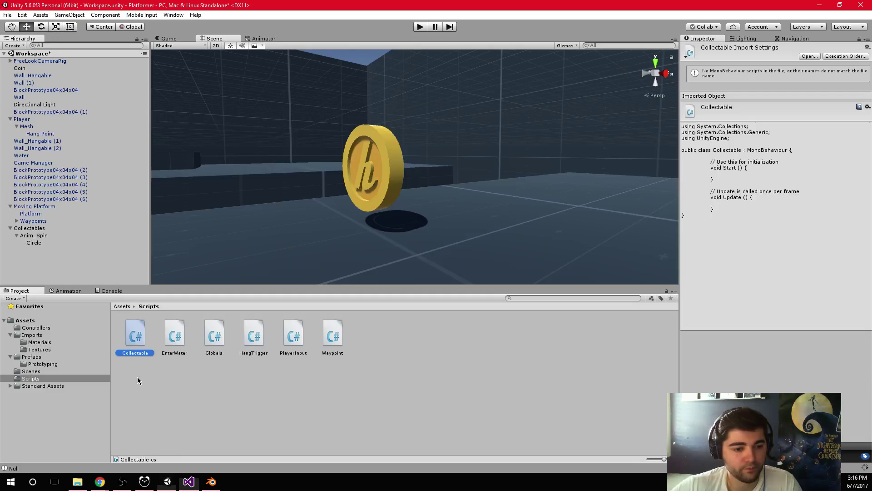
{"action": "left_click", "coordinate": [30, 228]}
{"action": "left_click_drag", "start_coordinate": [135, 335], "coordinate": [737, 208]}
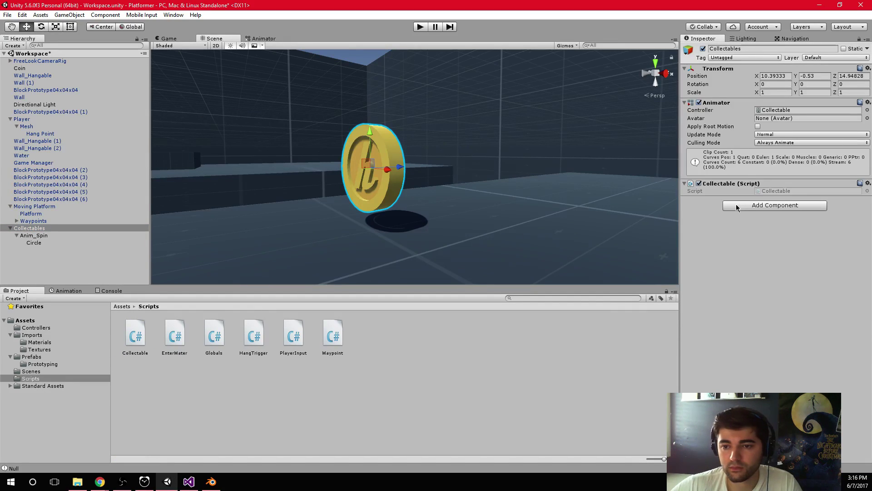
{"action": "left_click_drag", "start_coordinate": [377, 205], "coordinate": [736, 199], "text": "alt"}
Step: Open the Collectable script in Visual Studio, add [RequireComponent(typeof(SphereCollider))] above the class and save
{"action": "double_click", "coordinate": [781, 190]}
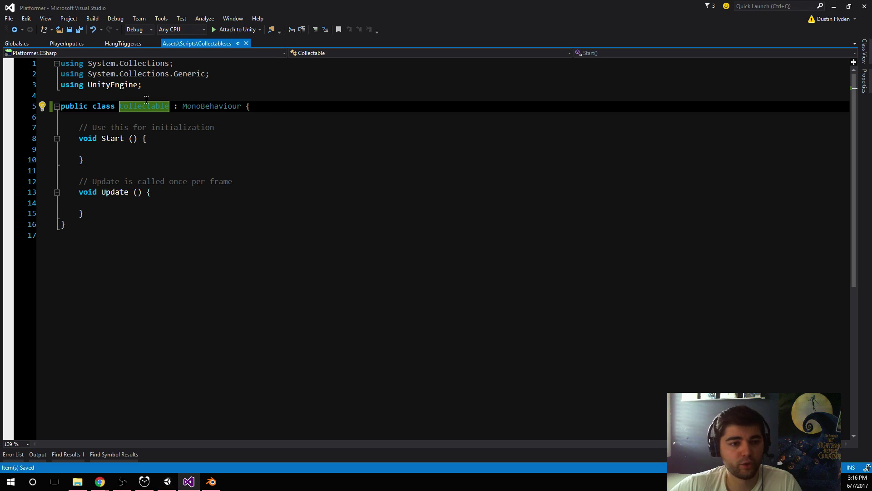
{"action": "key", "text": "Return"}
{"action": "type", "text": "[RequireComponent"}
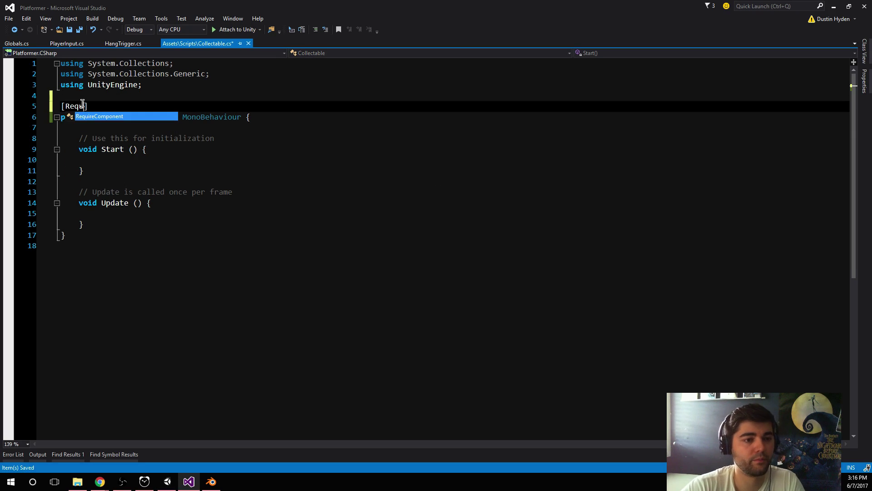
{"action": "type", "text": "(typeof("}
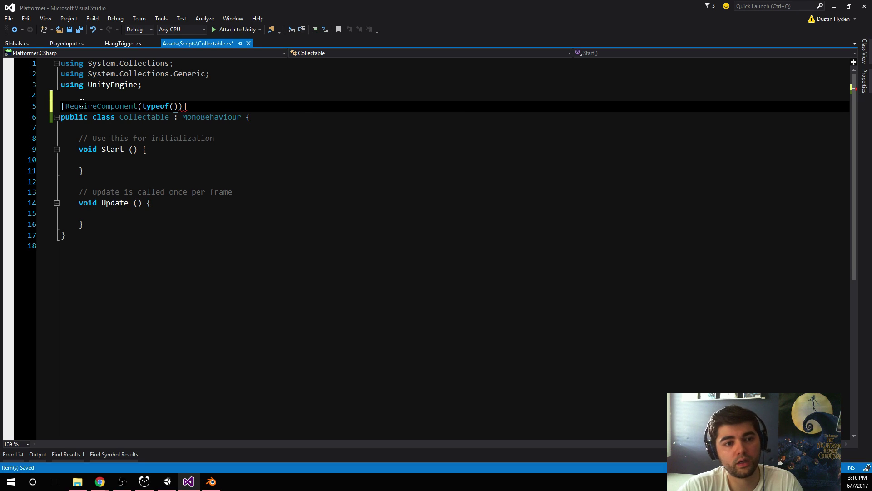
{"action": "type", "text": "SphereCollider"}
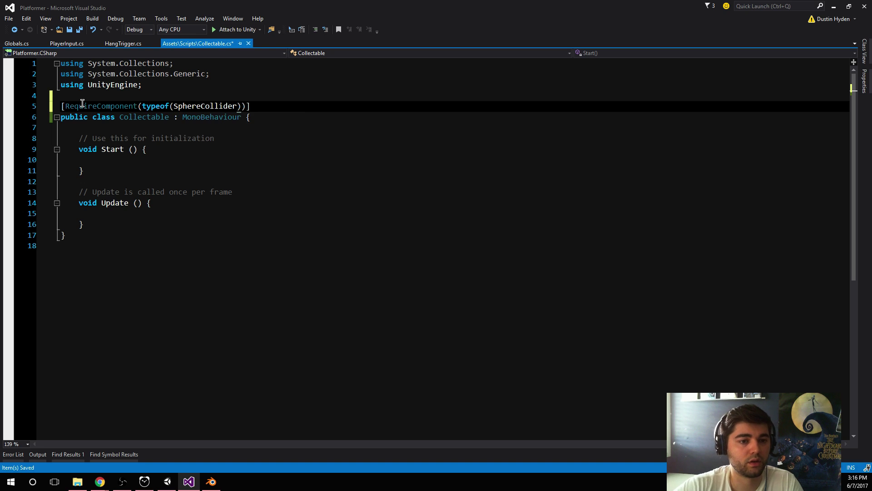
{"action": "key", "text": "End"}
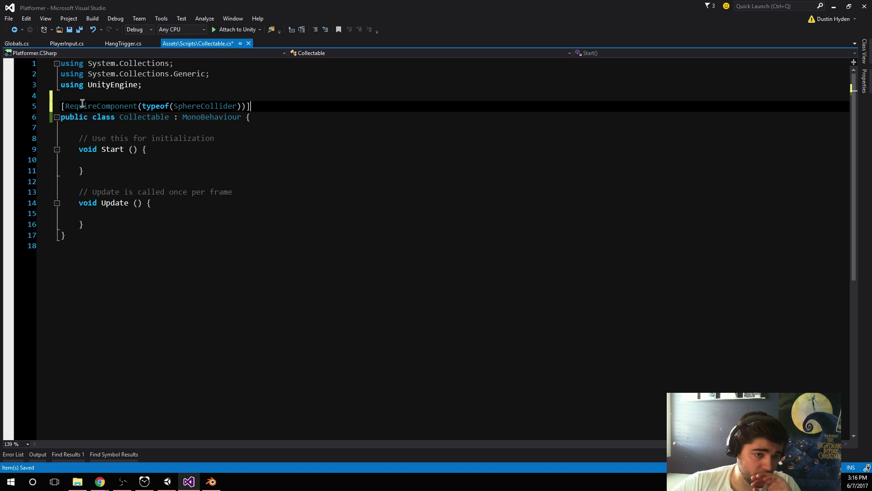
{"action": "key", "text": "ctrl+s"}
Step: Switch to Unity and remove the Collectable script component from the Collectables object
{"action": "key", "text": "alt+Tab"}
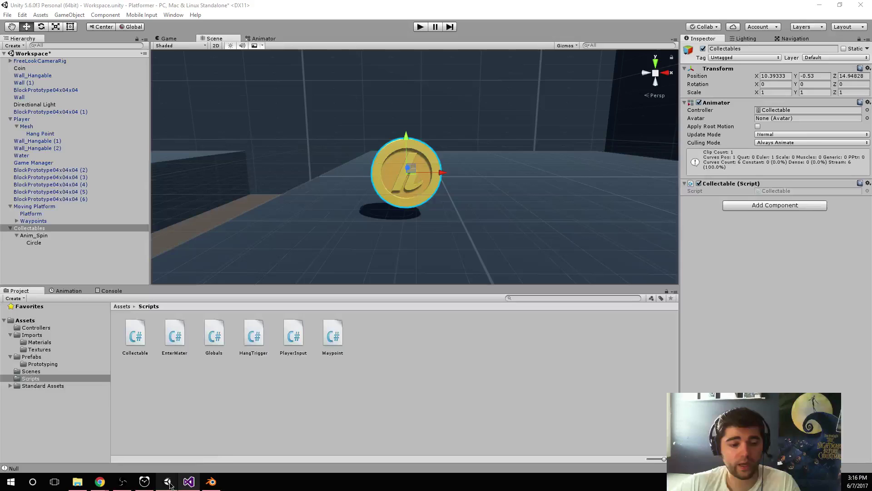
{"action": "right_click", "coordinate": [782, 186]}
{"action": "left_click", "coordinate": [810, 202]}
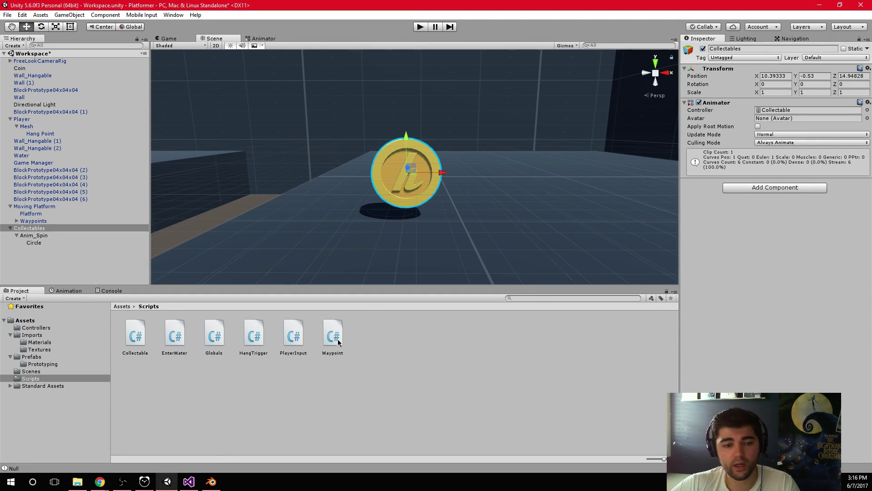
Step: Attach the Collectable script to the Collectables object and set its Sphere Collider radius to 2
{"action": "left_click_drag", "start_coordinate": [135, 336], "coordinate": [53, 229]}
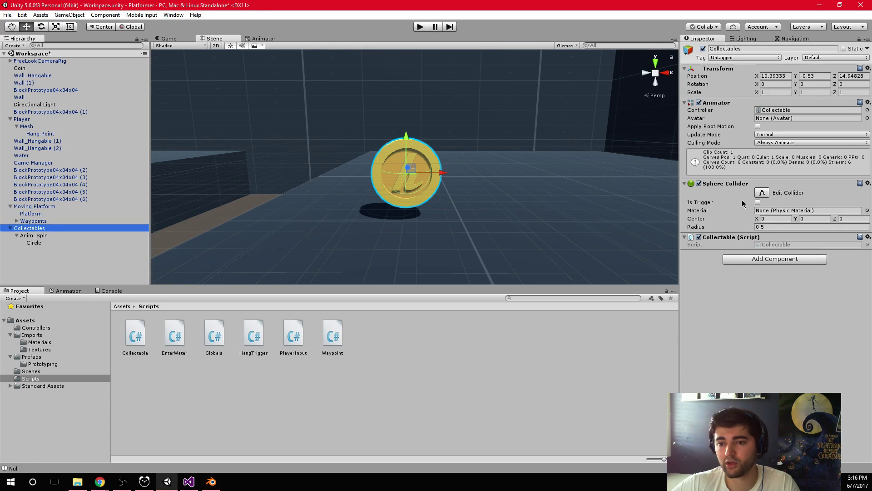
{"action": "left_click_drag", "start_coordinate": [562, 186], "coordinate": [400, 195], "text": "alt"}
{"action": "left_click", "coordinate": [768, 226]}
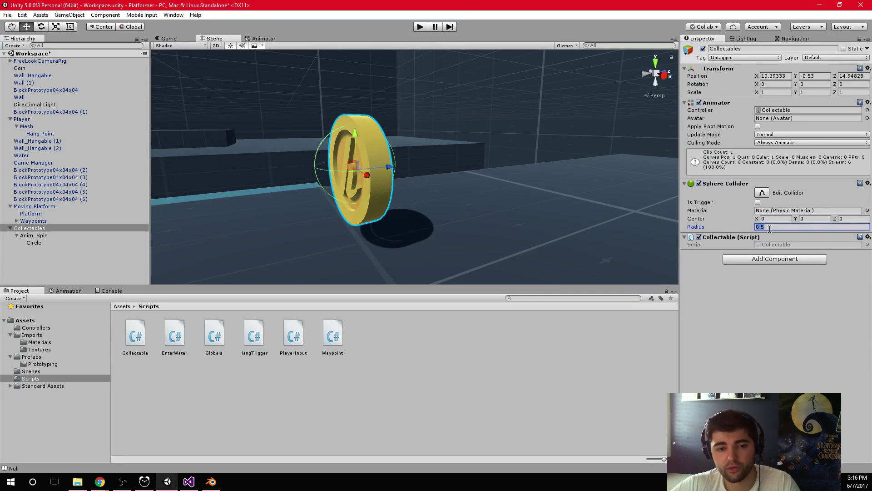
{"action": "type", "text": "2"}
{"action": "scroll", "coordinate": [354, 159], "scroll_direction": "down", "scroll_amount": 3}
{"action": "left_click_drag", "start_coordinate": [354, 159], "coordinate": [372, 213], "text": "alt"}
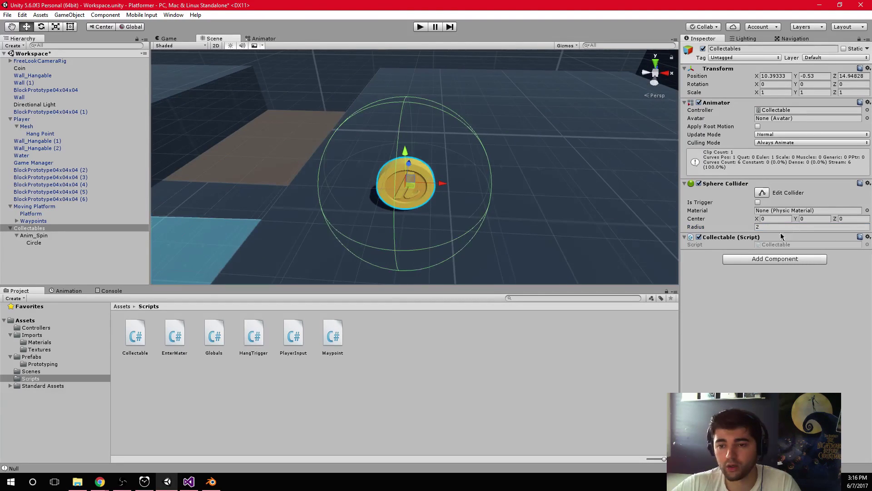
Step: Set the Sphere Collider radius on the Collectables object to 3 and check its size around the coin
{"action": "double_click", "coordinate": [778, 226]}
{"action": "type", "text": "3"}
{"action": "left_click_drag", "start_coordinate": [492, 209], "coordinate": [520, 175], "text": "alt"}
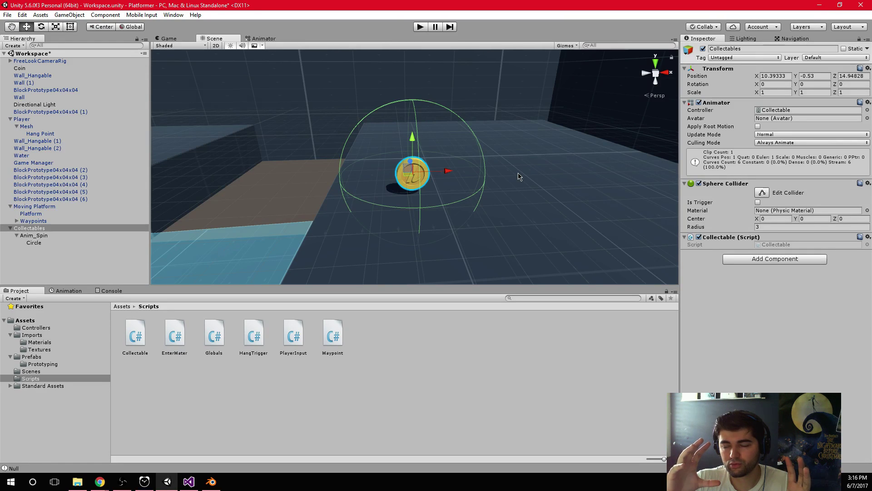
{"action": "scroll", "coordinate": [445, 191], "scroll_direction": "up", "scroll_amount": 3}
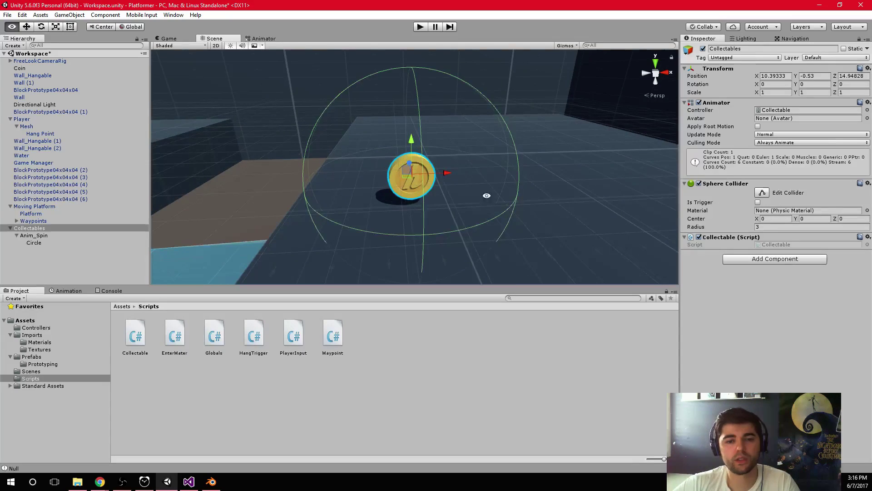
{"action": "mouse_move", "coordinate": [446, 191]}
{"action": "left_mouse_down", "text": "alt"}
{"action": "mouse_move", "coordinate": [503, 138]}
{"action": "mouse_move", "coordinate": [434, 201]}
{"action": "left_mouse_up", "text": "alt"}
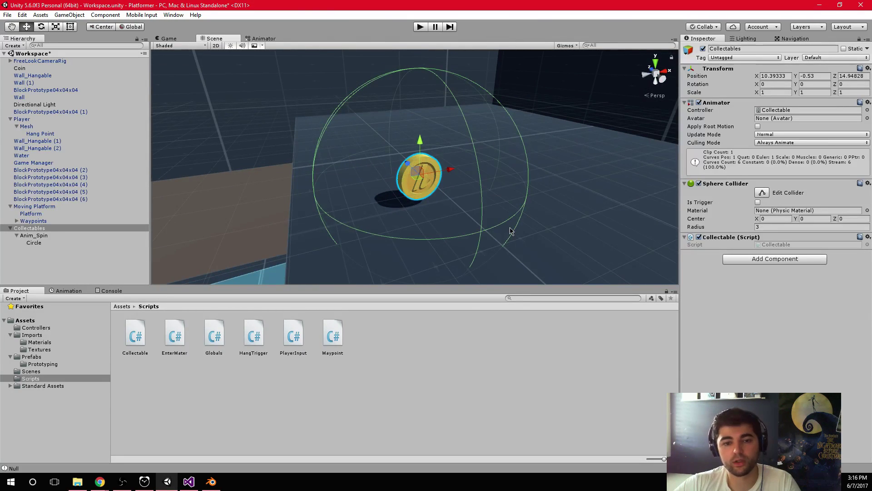
{"action": "left_click", "coordinate": [30, 236]}
{"action": "left_click", "coordinate": [48, 228]}
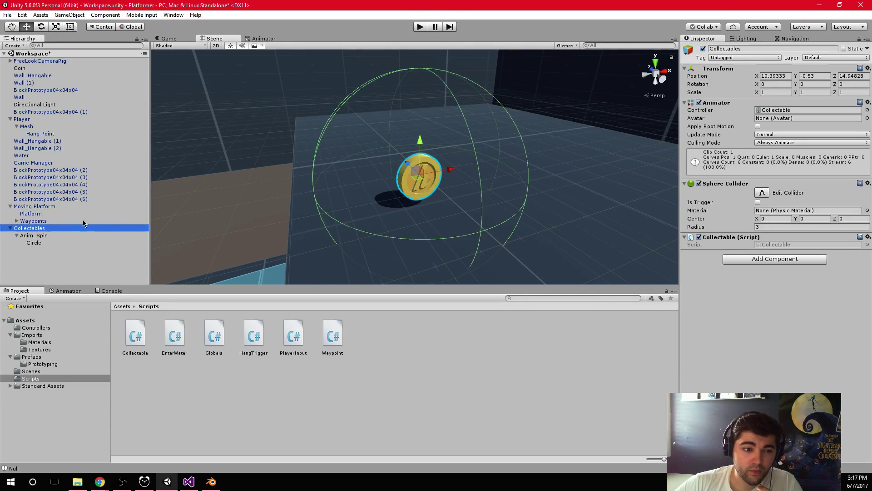
{"action": "double_click", "coordinate": [798, 246]}
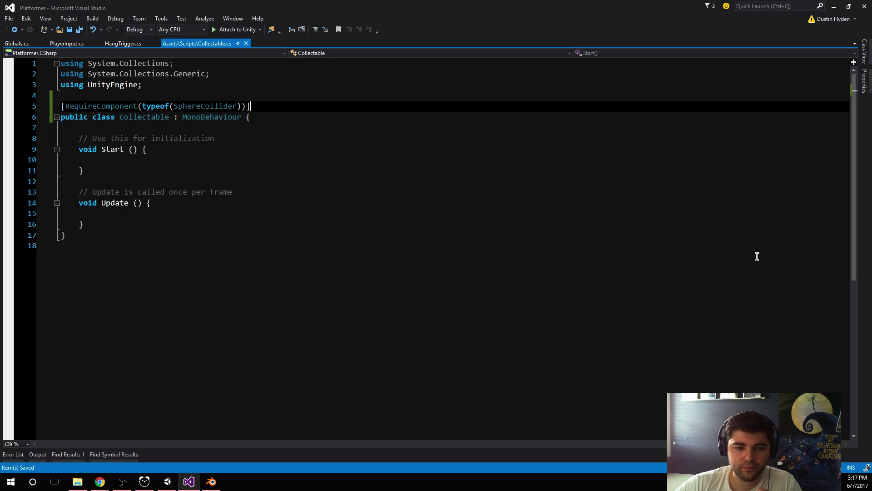
{"action": "left_click", "coordinate": [177, 137]}
{"action": "left_click", "coordinate": [180, 128]}
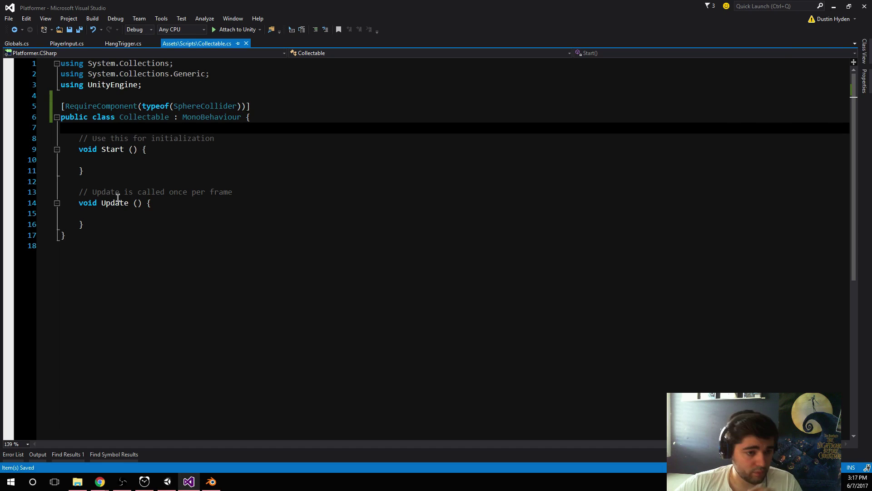
{"action": "left_click", "coordinate": [117, 224]}
{"action": "left_click", "coordinate": [167, 481]}
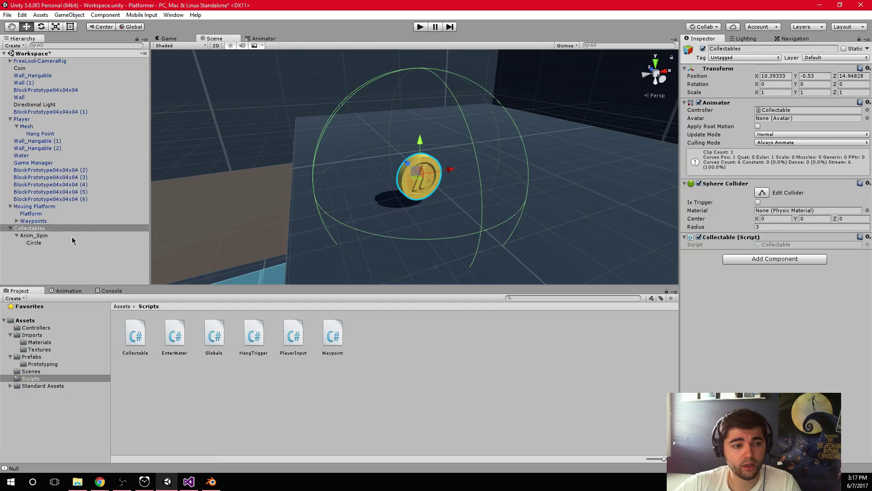
Step: Add a Rigidbody to the Collectables object, enable Is Kinematic and disable Use Gravity
{"action": "left_click", "coordinate": [73, 237]}
{"action": "left_click", "coordinate": [57, 229]}
{"action": "left_click", "coordinate": [761, 258]}
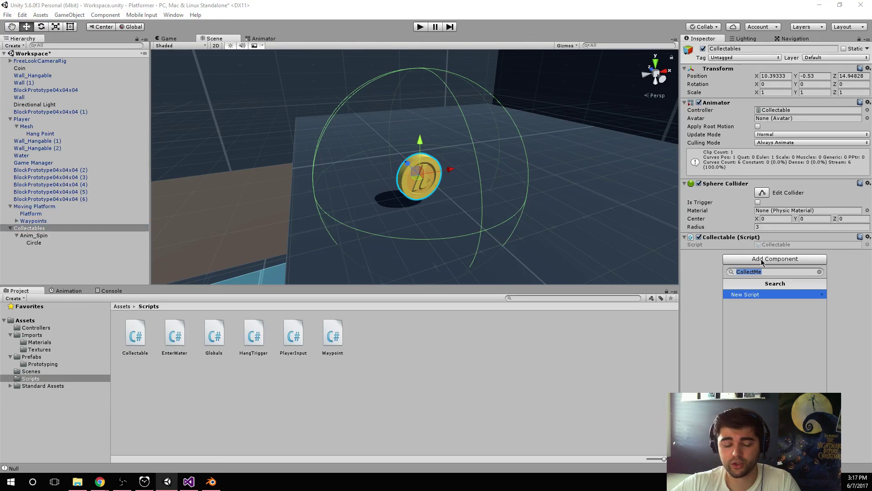
{"action": "type", "text": "rigid"}
{"action": "key", "text": "Return"}
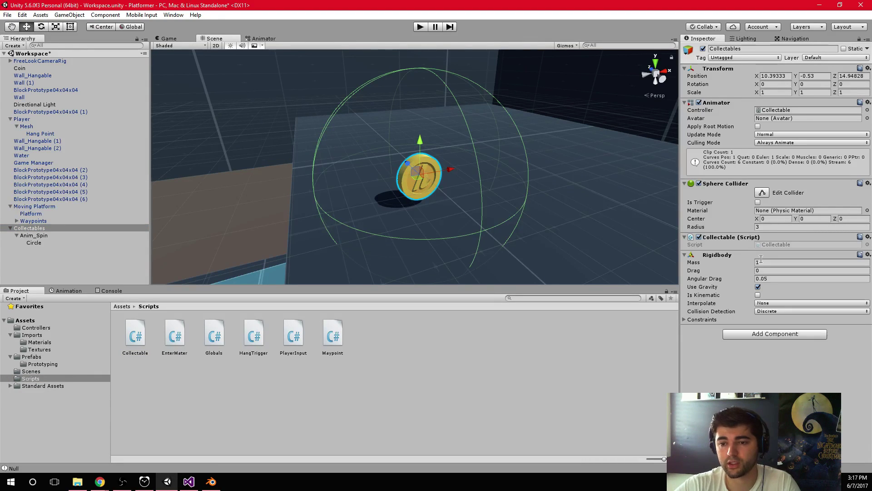
{"action": "left_click", "coordinate": [756, 295]}
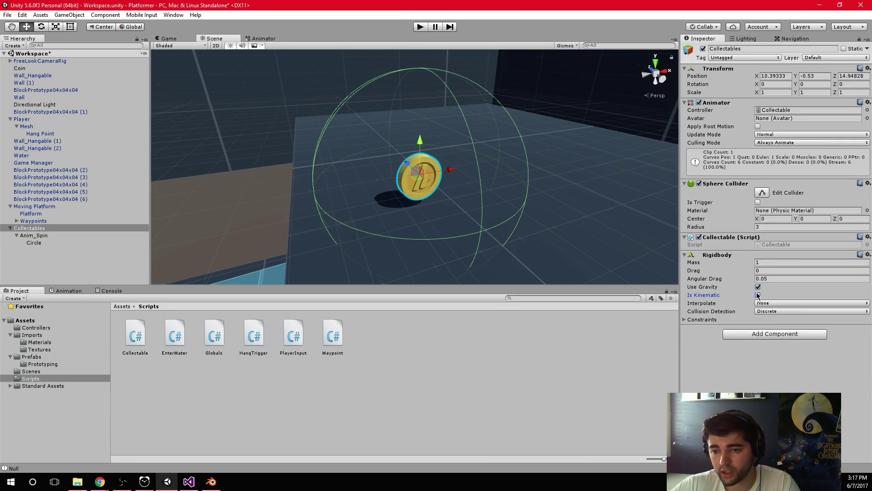
{"action": "left_click", "coordinate": [758, 286]}
{"action": "left_click_drag", "start_coordinate": [417, 192], "coordinate": [532, 231], "text": "alt"}
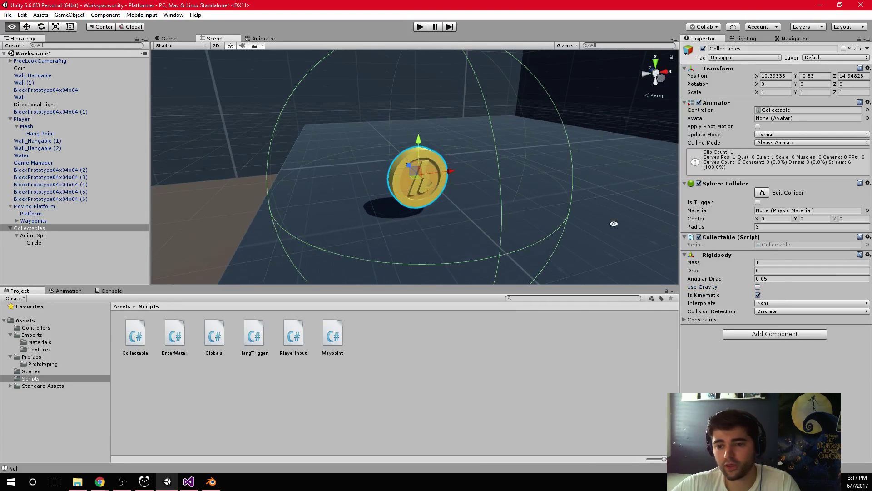
Step: Reorder the Collectables components so the Rigidbody sits above the Sphere Collider and the Collectable script comes last
{"action": "right_click", "coordinate": [767, 237]}
{"action": "left_click", "coordinate": [781, 278]}
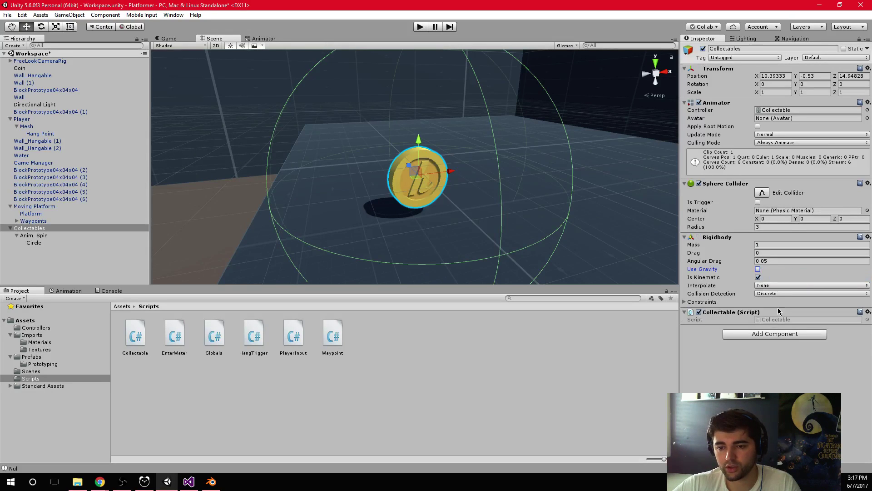
{"action": "right_click", "coordinate": [779, 236]}
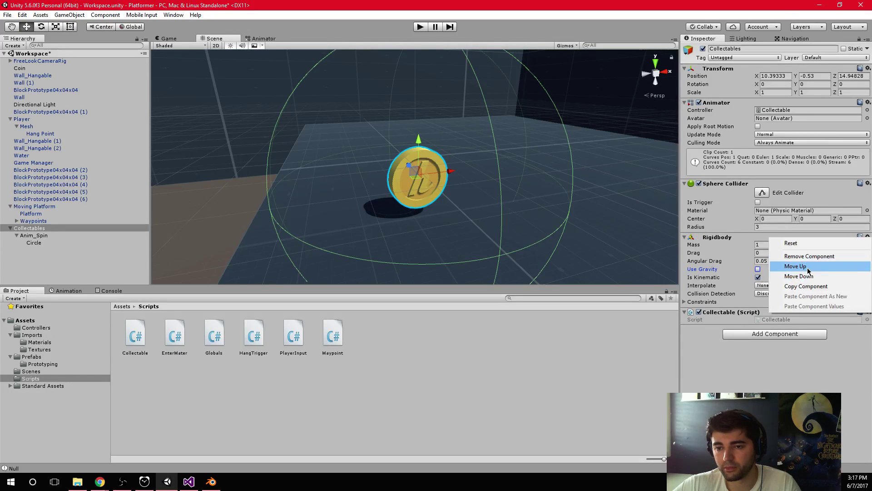
{"action": "left_click", "coordinate": [790, 267]}
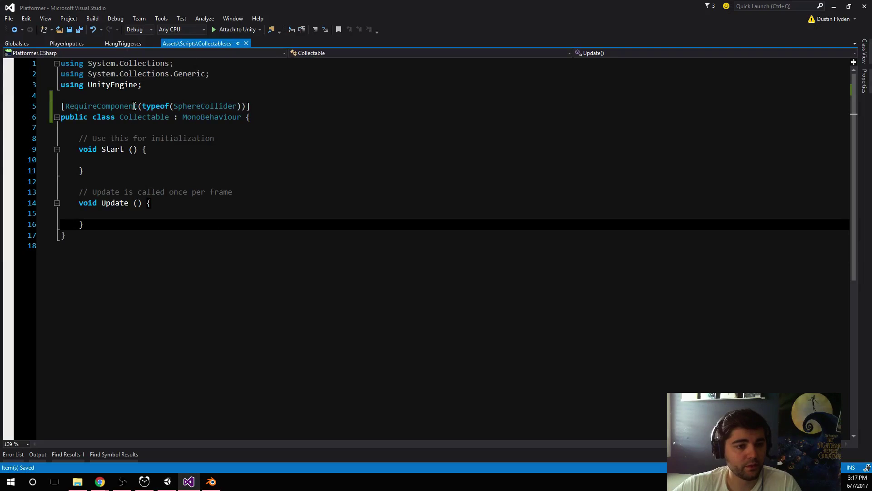
Step: Switch to Visual Studio and declare a private GameObject field named ourMesh at the start of the Collectable class
{"action": "left_click", "coordinate": [258, 105]}
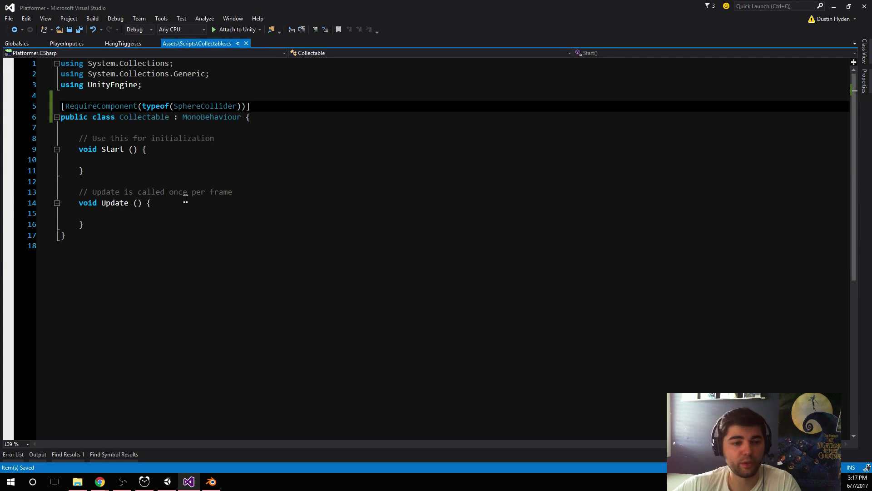
{"action": "left_click", "coordinate": [152, 138]}
{"action": "left_click", "coordinate": [167, 131]}
{"action": "key", "text": "Return"}
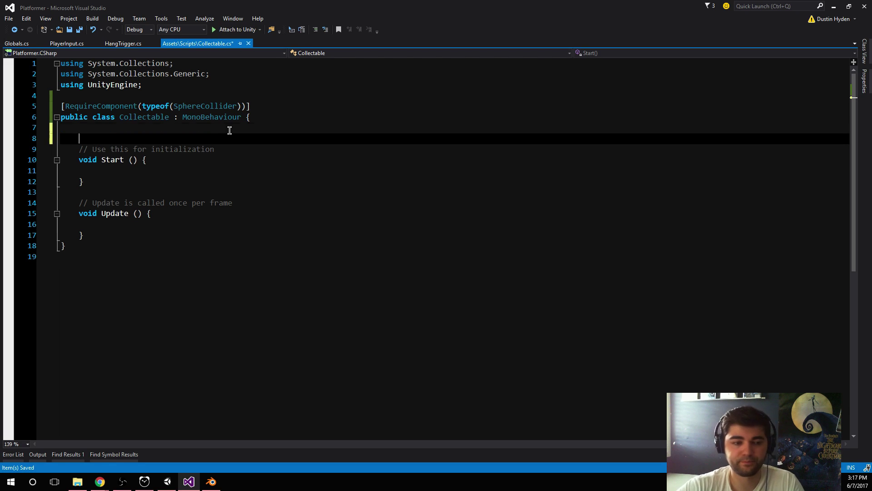
{"action": "key", "text": "ctrl+space"}
{"action": "type", "text": "private g"}
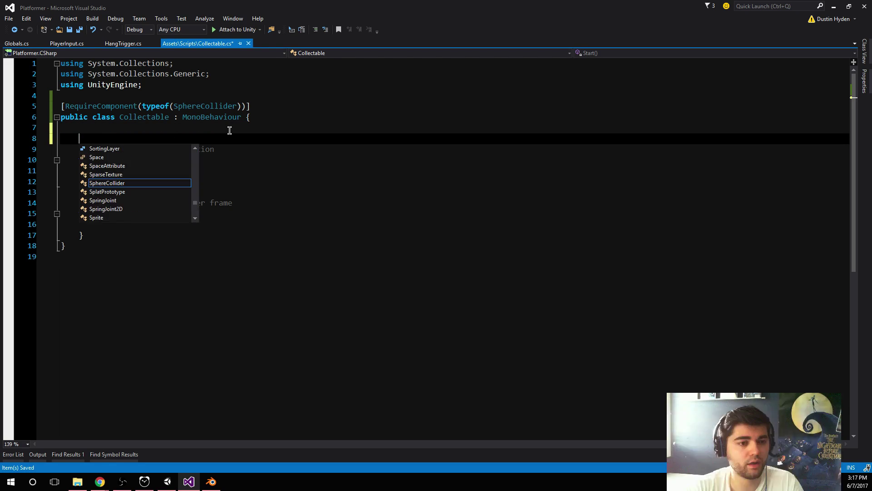
{"action": "type", "text": "ameObject"}
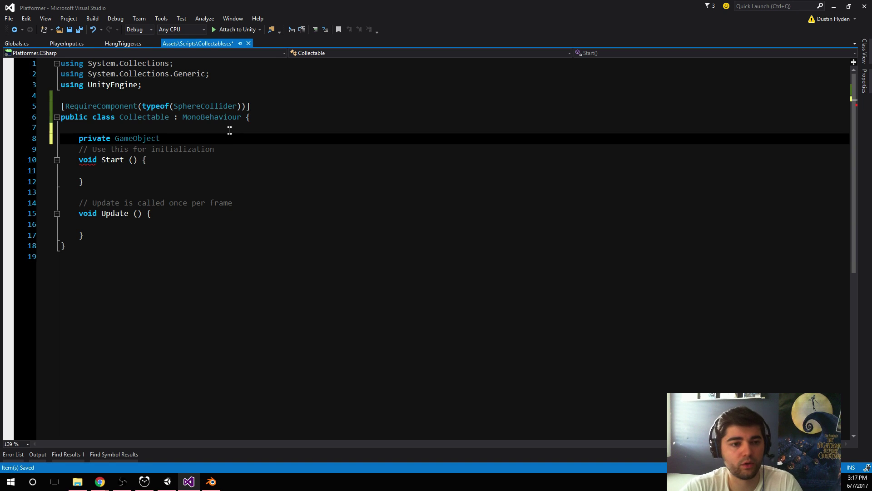
{"action": "double_click", "coordinate": [331, 9]}
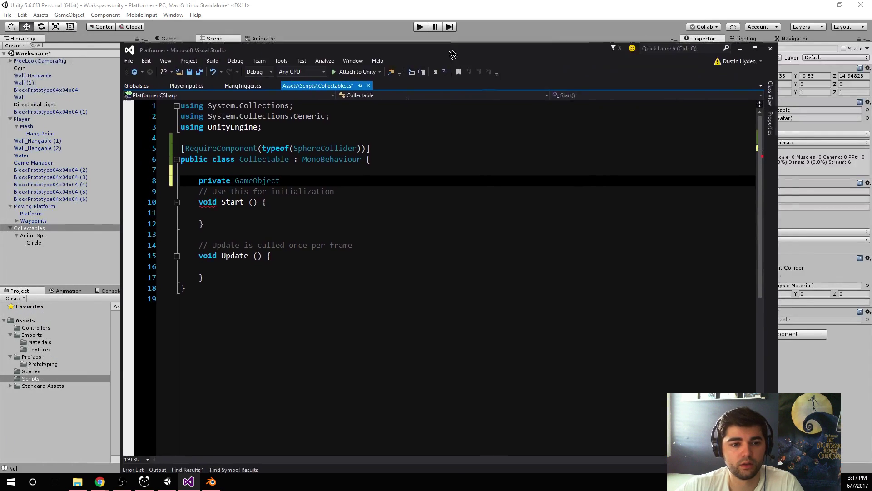
{"action": "type", "text": "ourMesh;"}
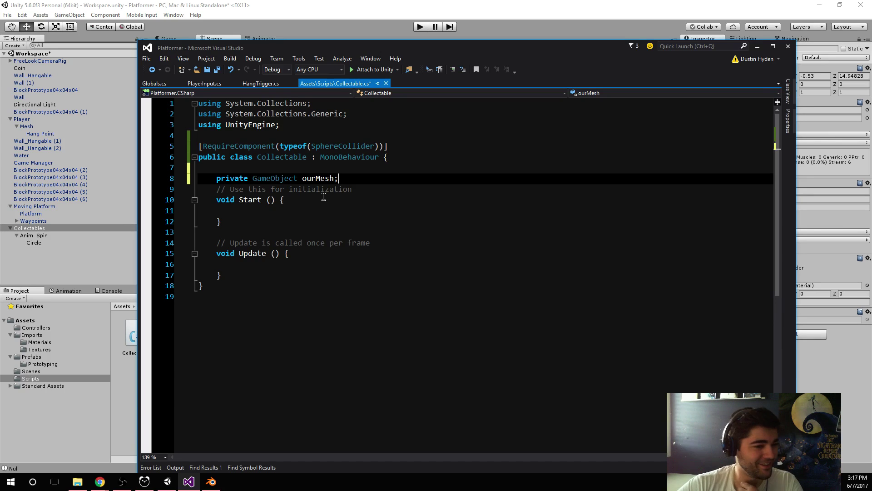
{"action": "key", "text": "Return"}
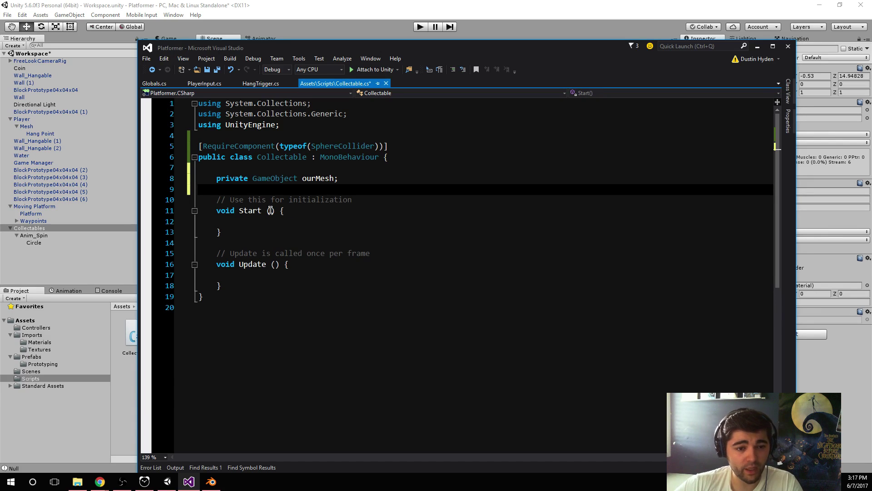
Step: Try to assign ourMesh from a child of transform inside the Start method
{"action": "double_click", "coordinate": [305, 178]}
{"action": "key", "text": "ctrl+c"}
{"action": "left_click", "coordinate": [265, 221]}
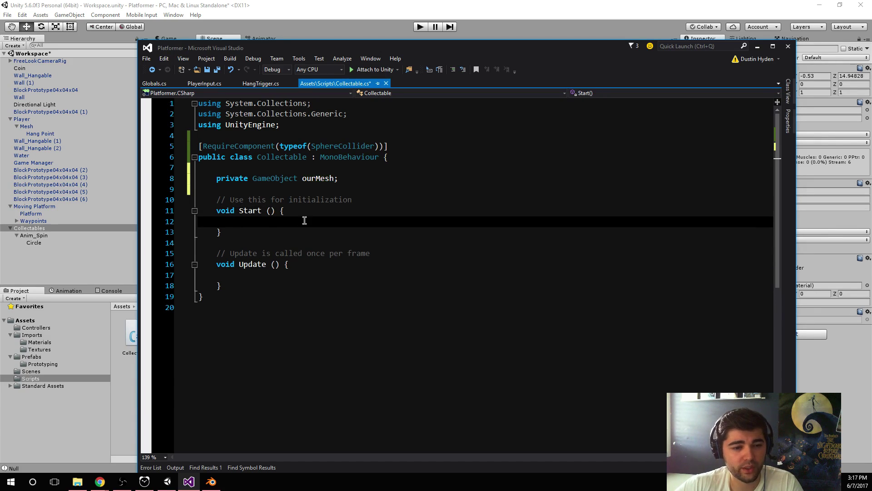
{"action": "key", "text": "ctrl+v"}
{"action": "type", "text": "= transform."}
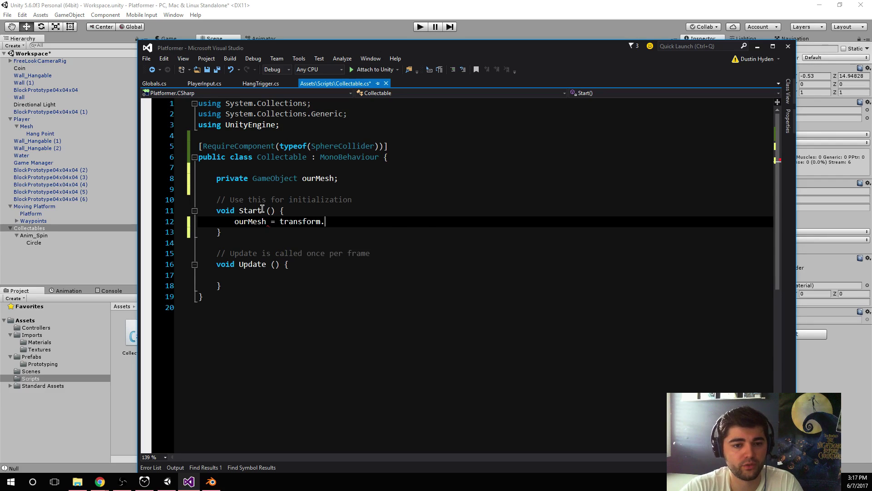
{"action": "type", "text": "getch"}
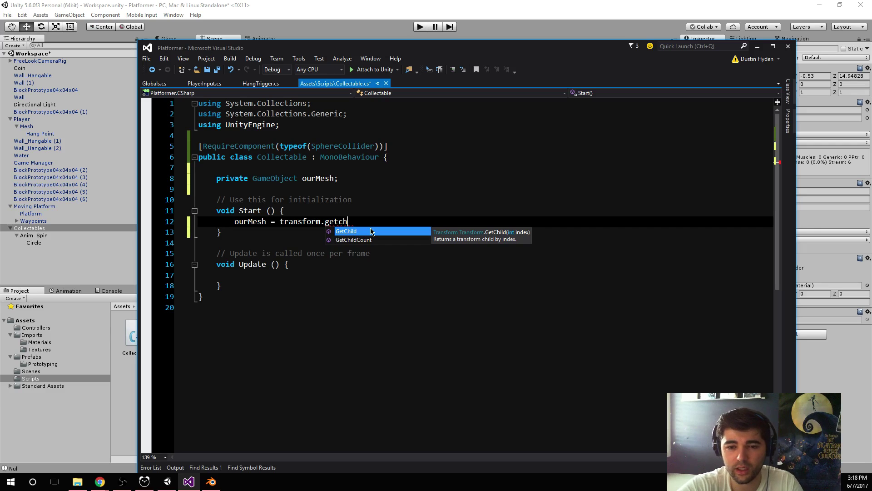
{"action": "key", "text": "BackSpace"}
{"action": "key", "text": "BackSpace"}
{"action": "key", "text": "BackSpace"}
{"action": "key", "text": "BackSpace"}
{"action": "key", "text": "BackSpace"}
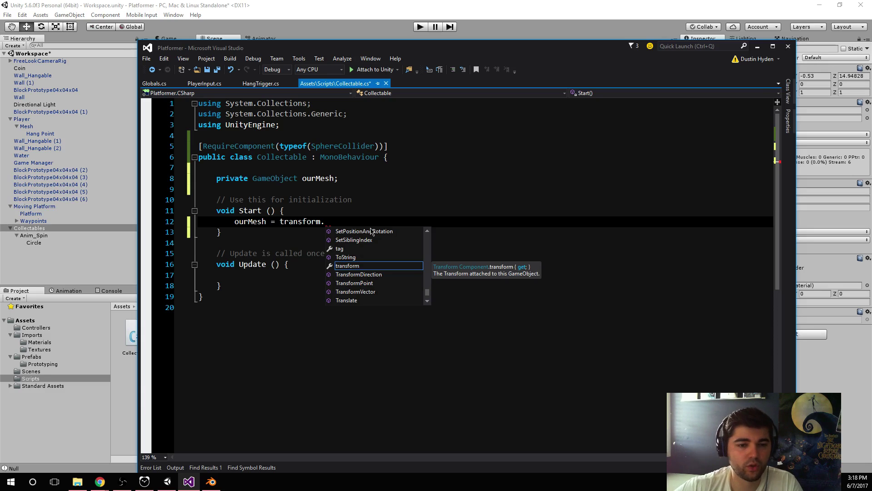
Step: Delete the unfinished ourMesh assignment in Start and the ourMesh field declaration
{"action": "left_click", "coordinate": [249, 221]}
{"action": "triple_click", "coordinate": [249, 221]}
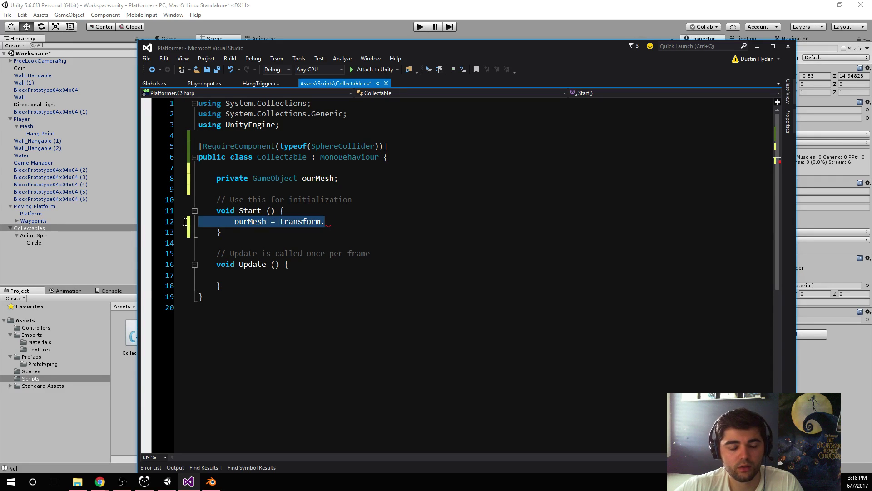
{"action": "key", "text": "BackSpace"}
{"action": "key", "text": "BackSpace"}
{"action": "left_click_drag", "start_coordinate": [338, 178], "coordinate": [48, 180]}
{"action": "key", "text": "BackSpace"}
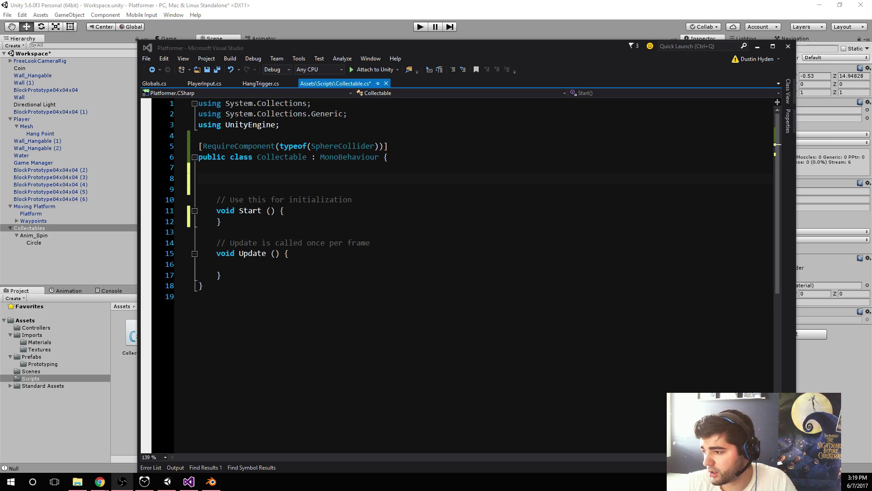
Step: Add an empty void OnTriggerEnter(Collider other) method below Update in the Collectable class
{"action": "left_click_drag", "start_coordinate": [437, 54], "coordinate": [503, 44]}
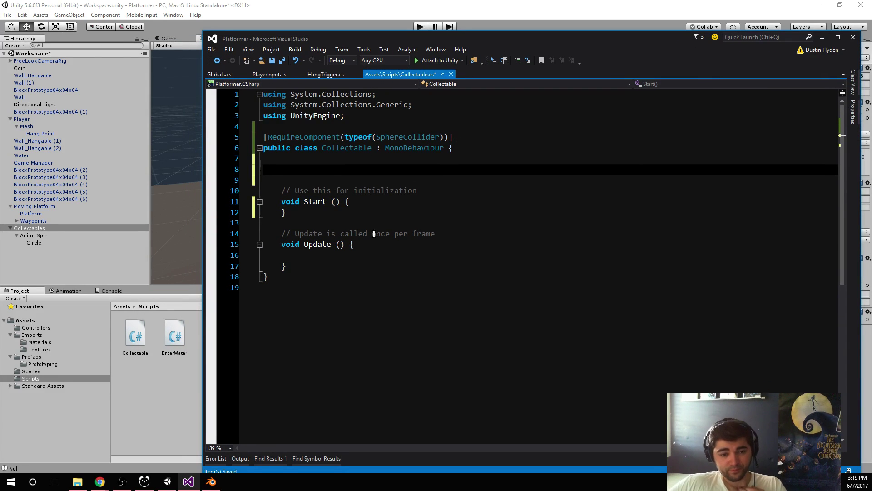
{"action": "left_click", "coordinate": [300, 263]}
{"action": "key", "text": "Return"}
{"action": "type", "text": "void"}
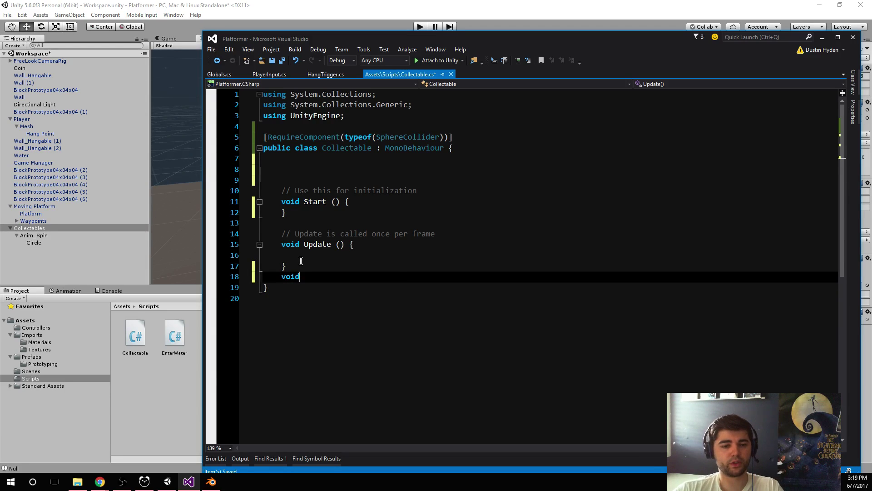
{"action": "type", "text": " OnTriggerEn"}
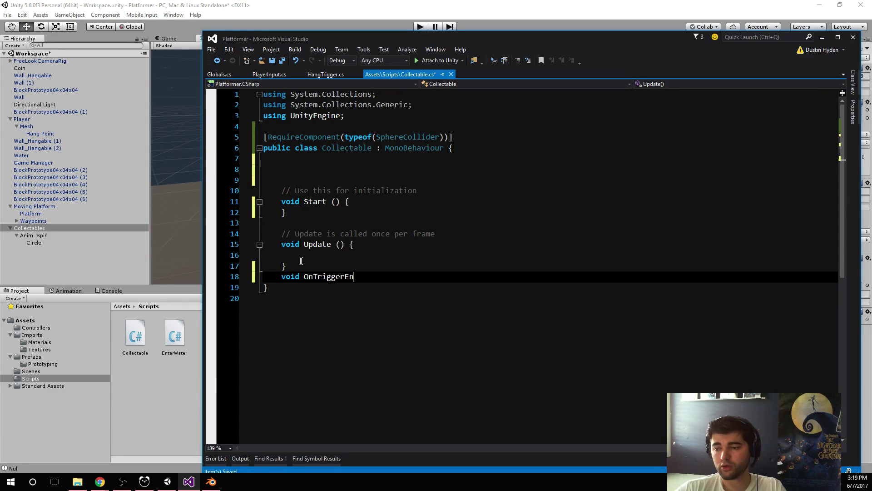
{"action": "type", "text": "te"}
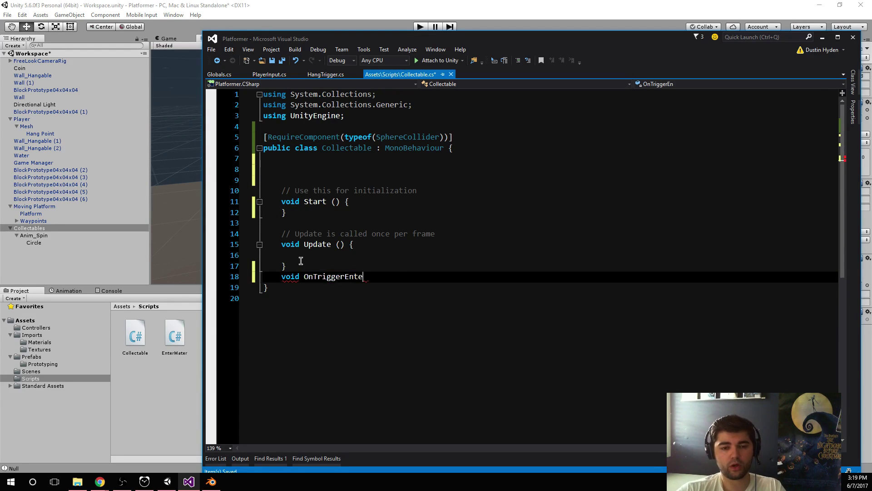
{"action": "type", "text": "r(Coll"}
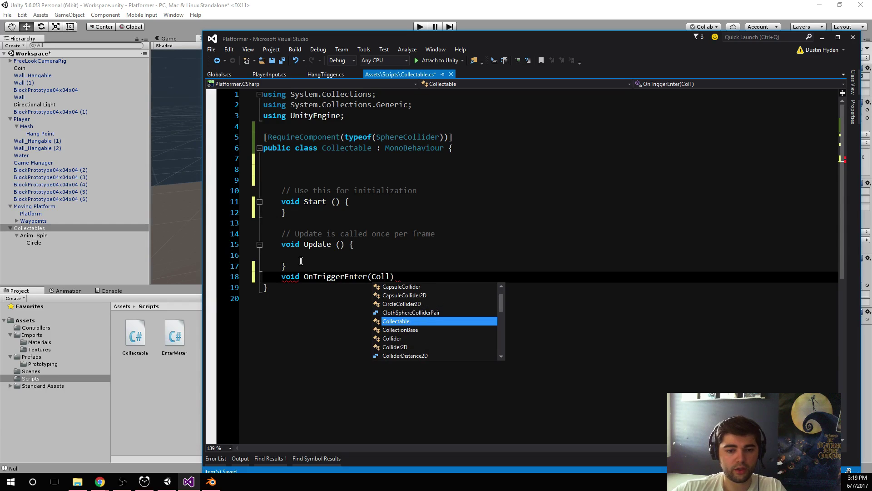
{"action": "type", "text": "ider other) "}
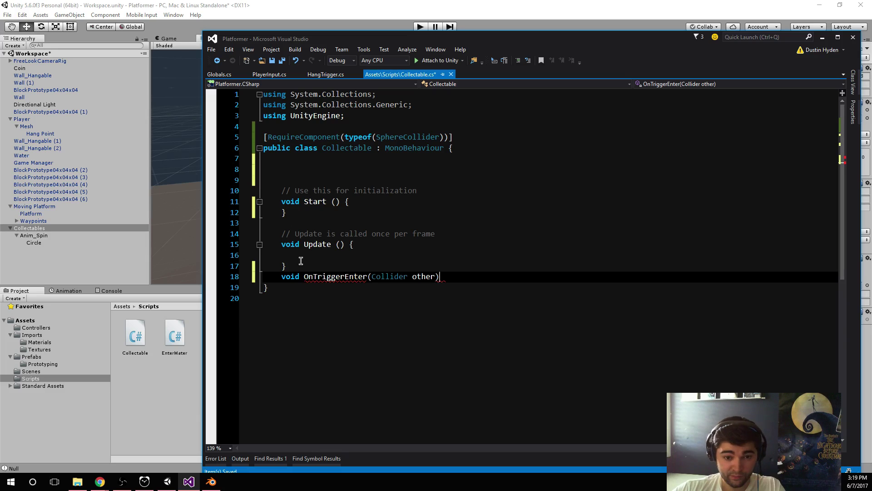
{"action": "type", "text": "{"}
{"action": "key", "text": "Return"}
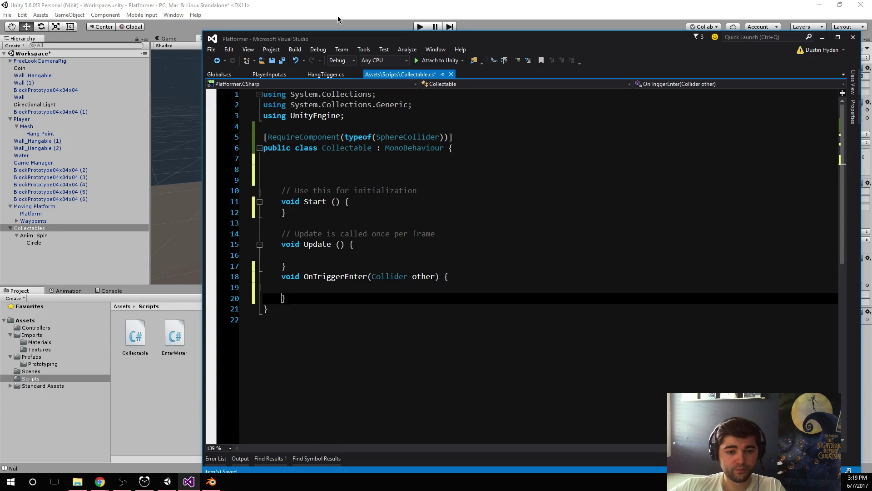
{"action": "left_click", "coordinate": [336, 287]}
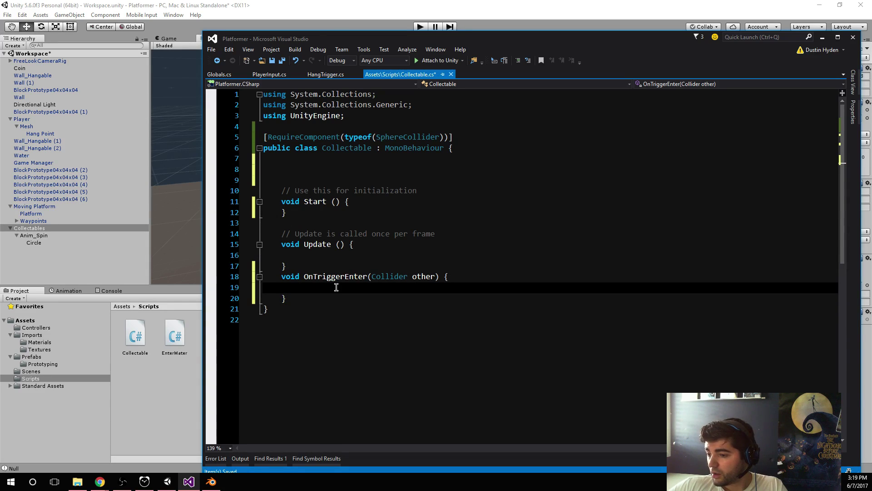
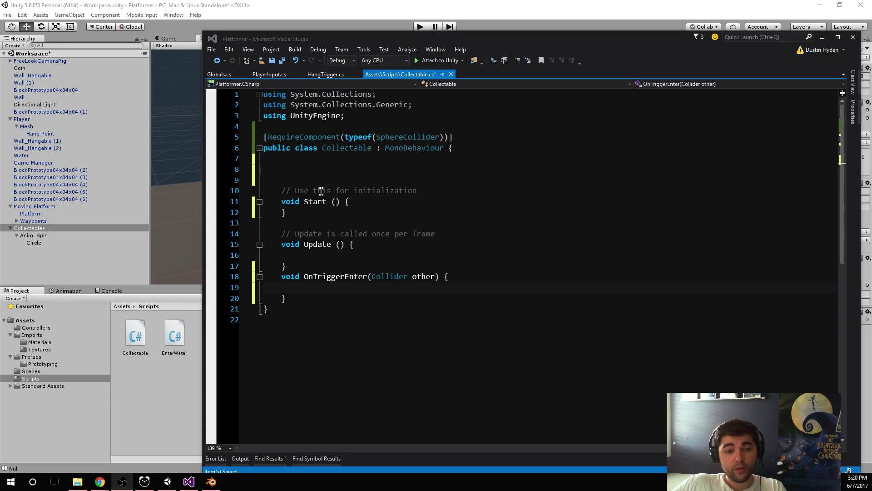
Step: Inside OnTriggerEnter, add an if block that checks other.CompareTag("Player")
{"action": "left_click", "coordinate": [316, 173]}
{"action": "left_click", "coordinate": [331, 287]}
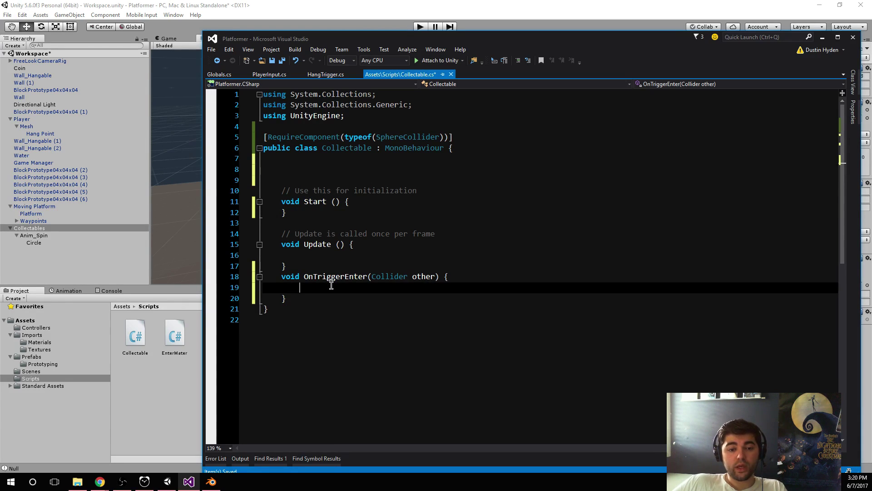
{"action": "type", "text": "if (other.CompareTag("}
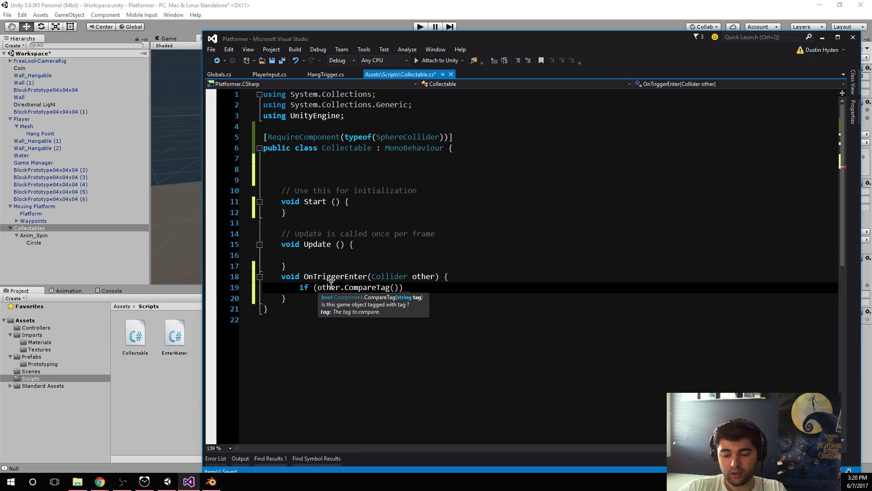
{"action": "key", "text": "End"}
{"action": "key", "text": "Return"}
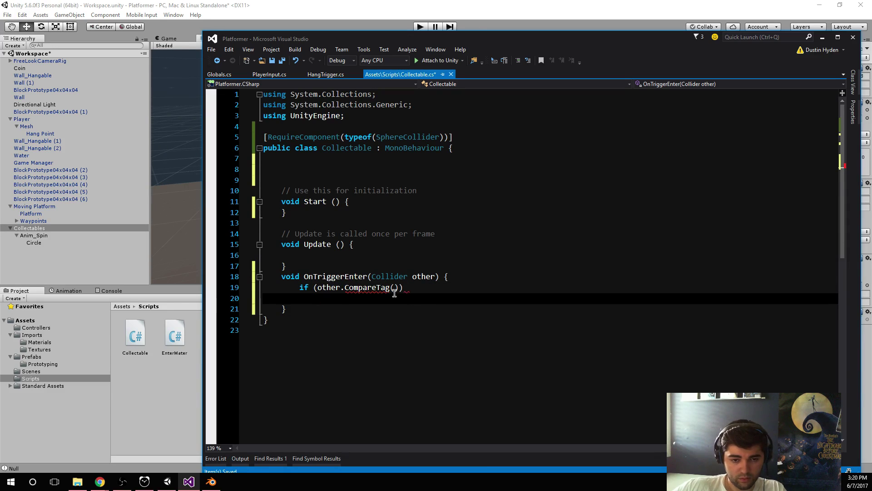
{"action": "left_click", "coordinate": [409, 286]}
{"action": "type", "text": "\"Player"}
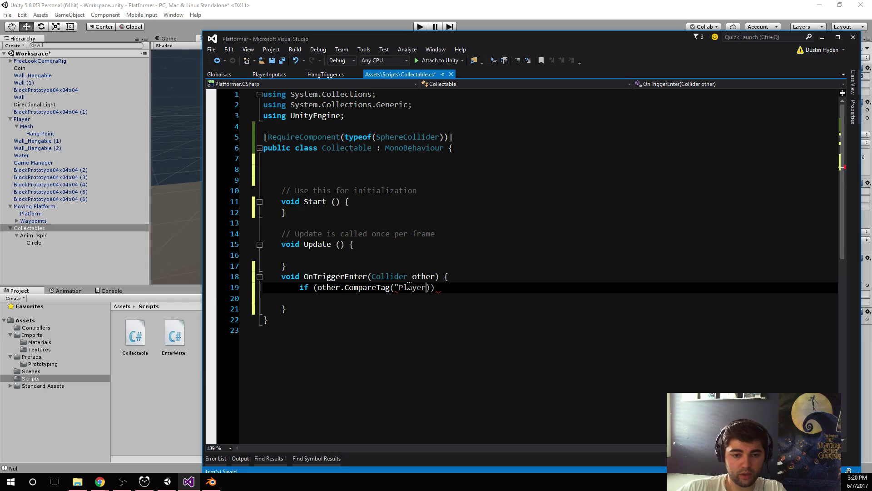
{"action": "type", "text": "\""}
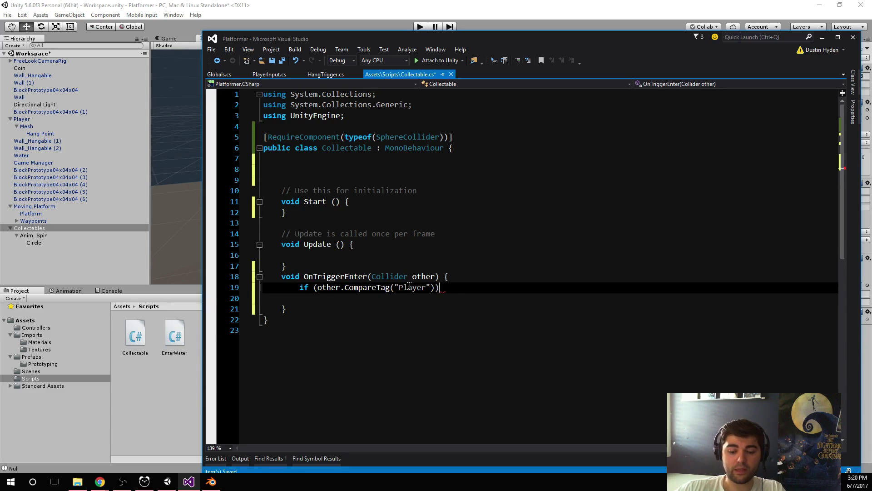
{"action": "key", "text": "End"}
{"action": "type", "text": "{ }"}
{"action": "key", "text": "Left"}
{"action": "key", "text": "Return"}
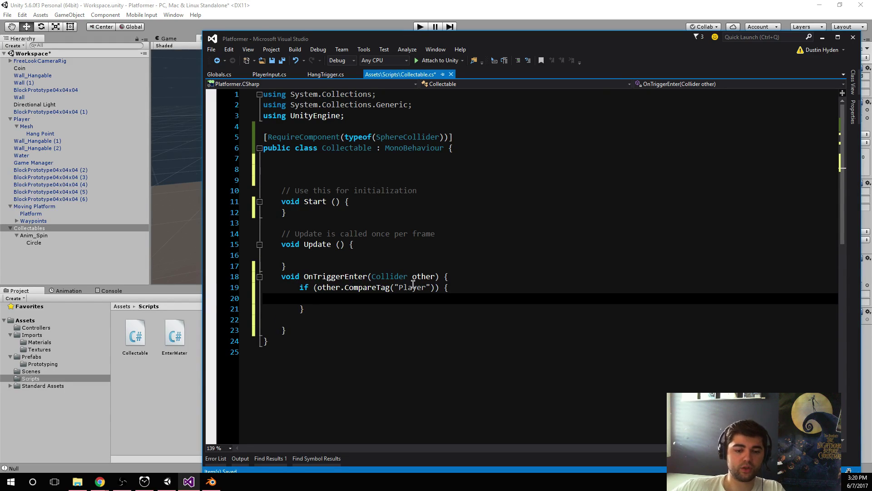
Step: Log "The player has arrived." with Debug.Log inside the Player tag check and save the script
{"action": "type", "text": "deb.Log(\"The "}
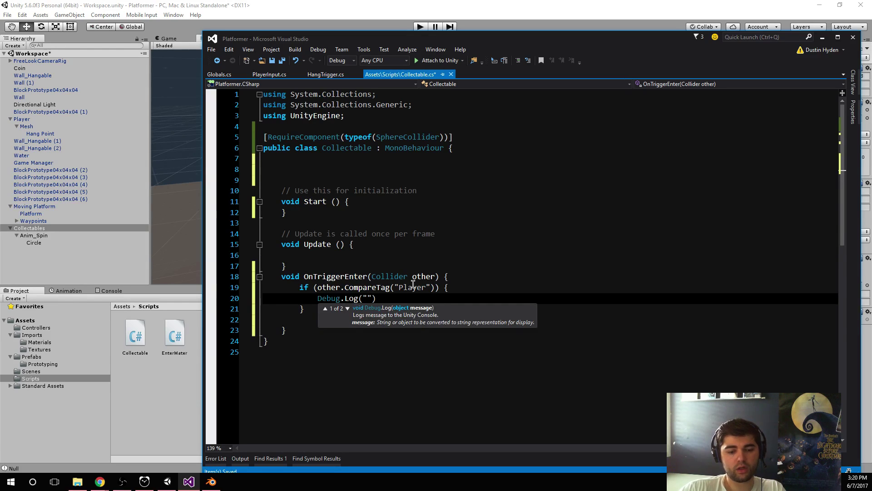
{"action": "type", "text": "player has arrived"}
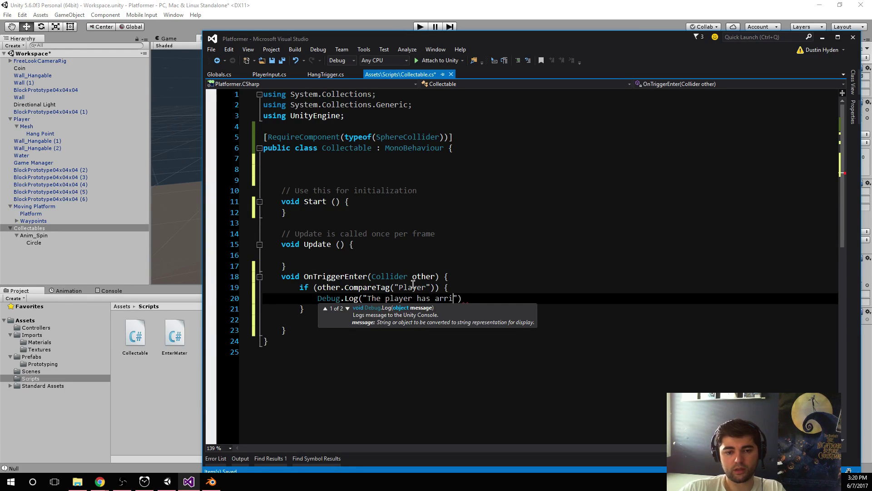
{"action": "type", "text": ".\")"}
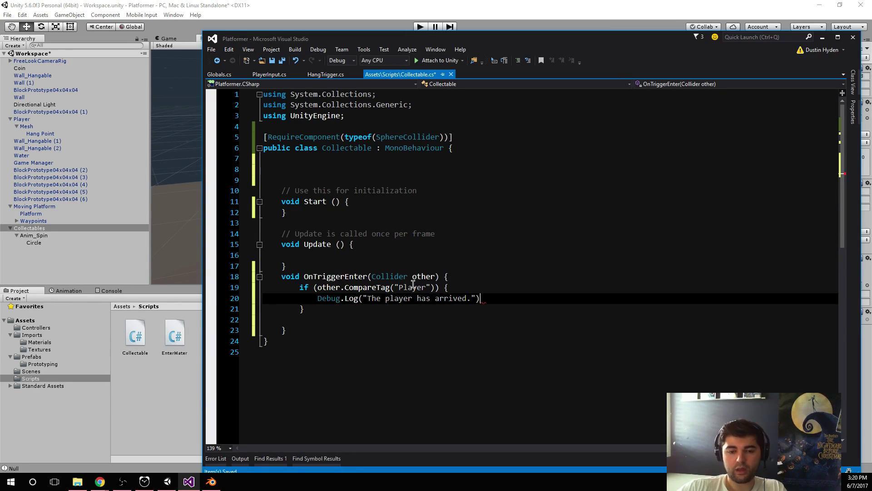
{"action": "key", "text": "ctrl+s"}
Step: Switch to Unity and make the Sphere Collider on Collectables a trigger
{"action": "left_click", "coordinate": [421, 31]}
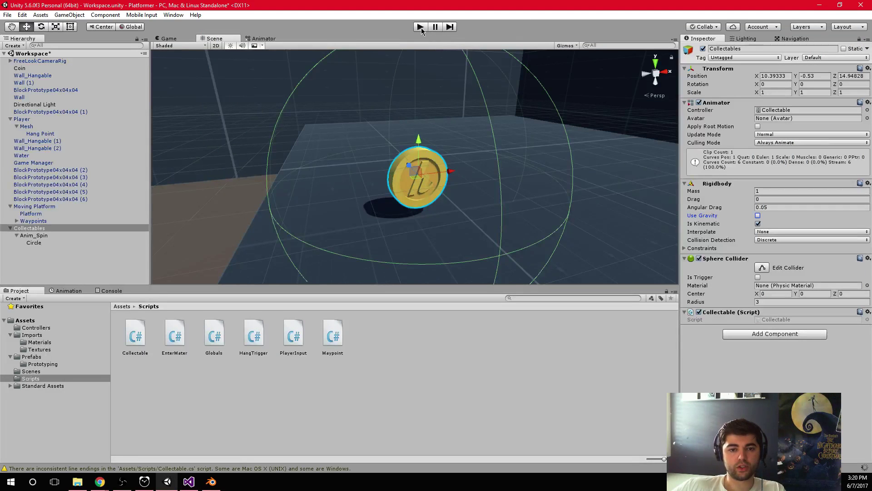
{"action": "left_click", "coordinate": [757, 279]}
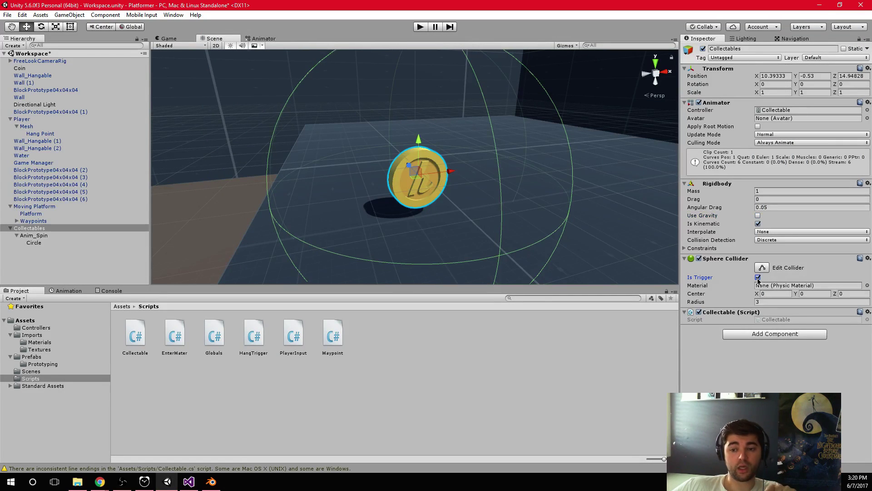
Step: Play the scene with the console shown, move the player in and out of the coin's trigger several times, and stop playback
{"action": "left_click", "coordinate": [421, 28]}
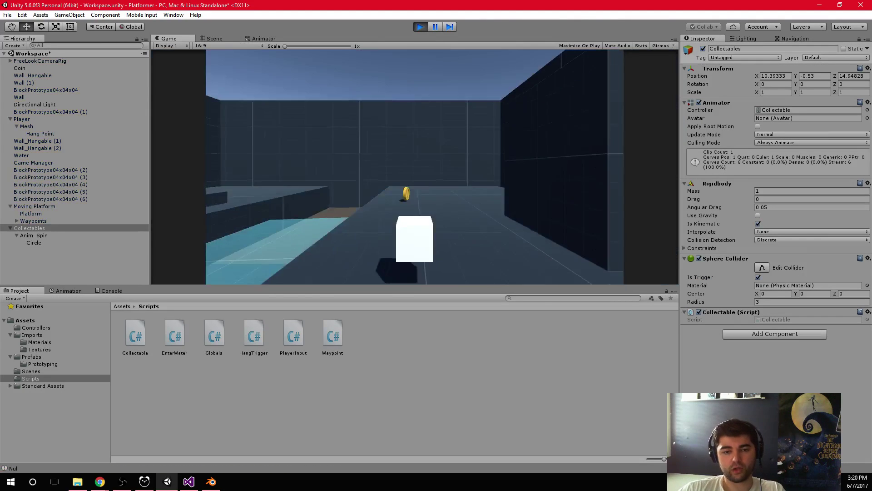
{"action": "key", "text": "w"}
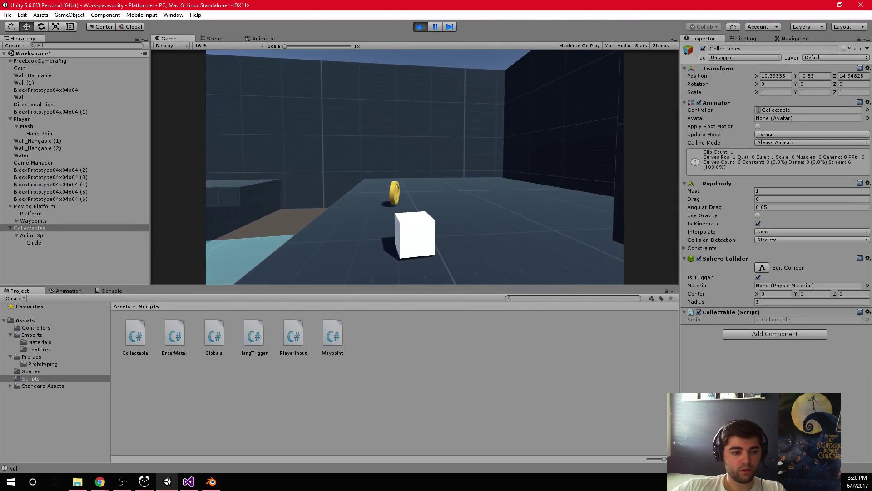
{"action": "key", "text": "alt+Tab"}
{"action": "key", "text": "alt+Tab"}
{"action": "left_click", "coordinate": [80, 292]}
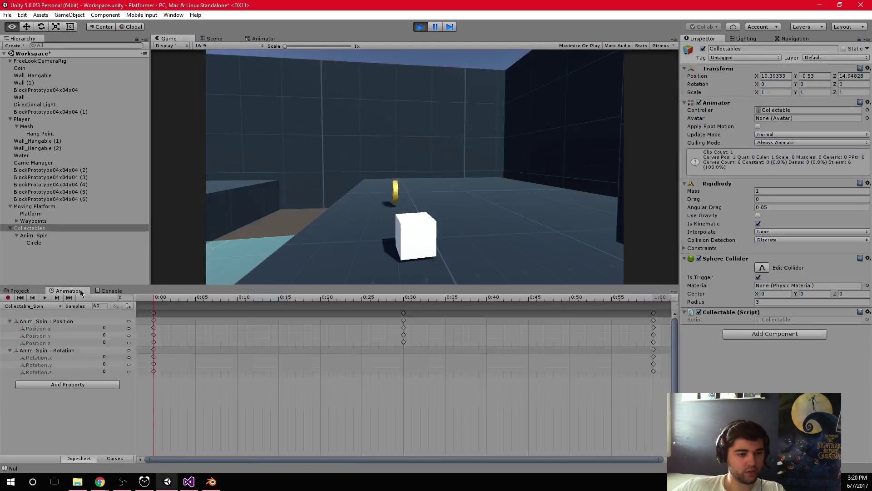
{"action": "left_click", "coordinate": [114, 292]}
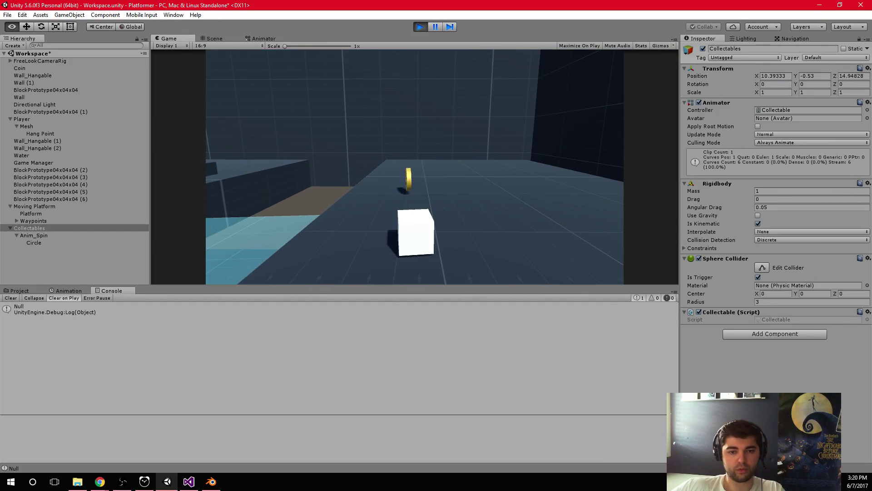
{"action": "key", "text": "w"}
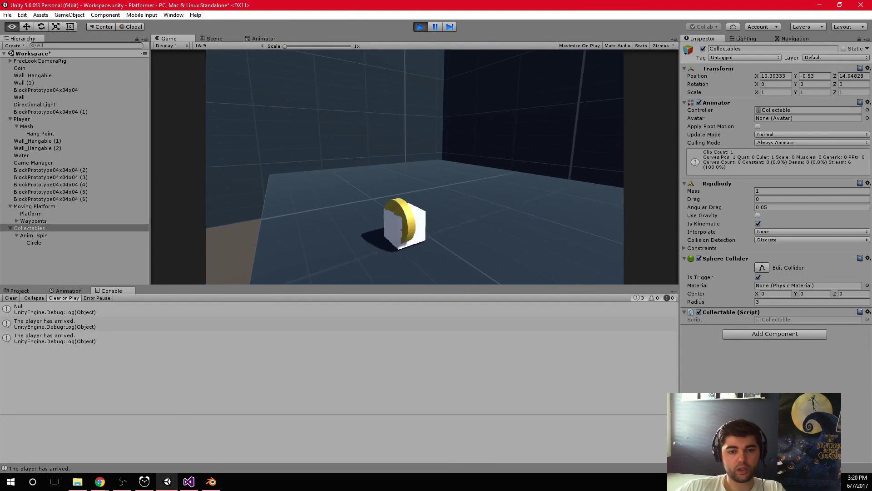
{"action": "key", "text": "d"}
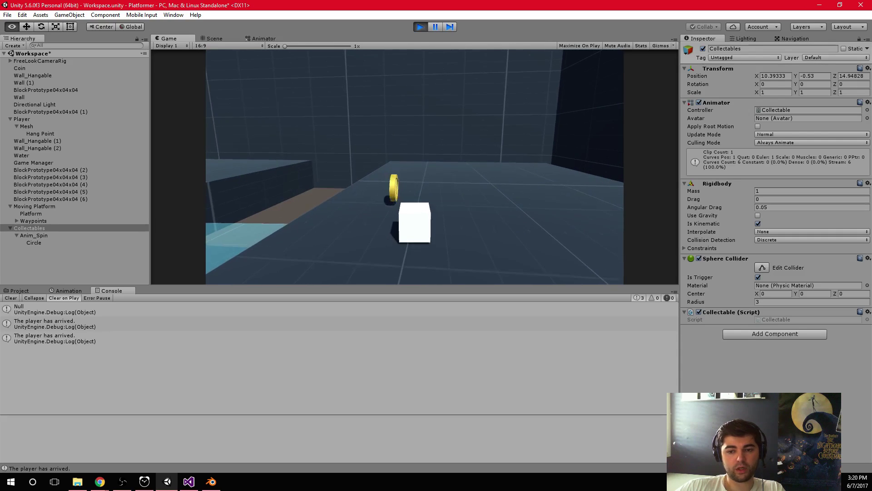
{"action": "key", "text": "s"}
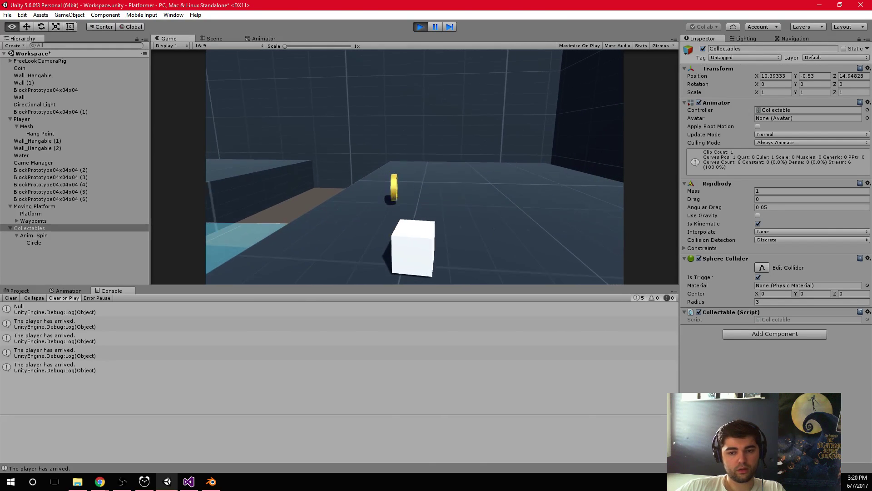
{"action": "key", "text": "s"}
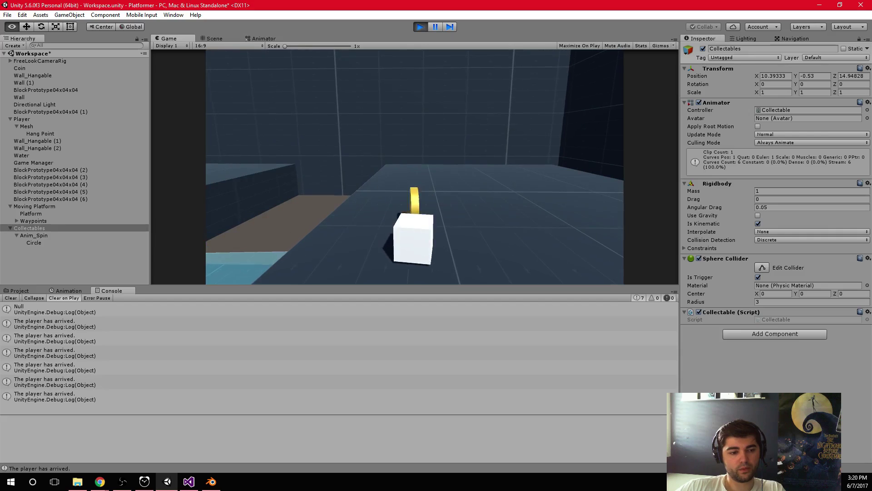
{"action": "key", "text": "w"}
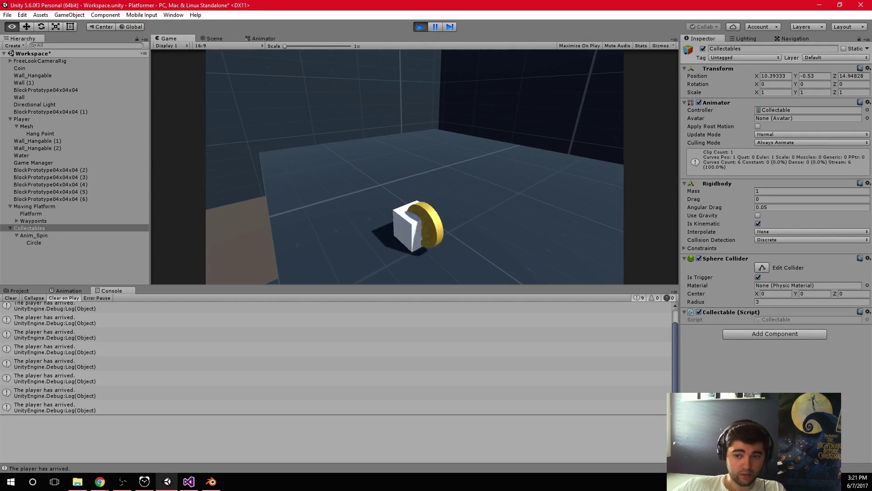
{"action": "key", "text": "Escape"}
{"action": "left_click", "coordinate": [420, 26]}
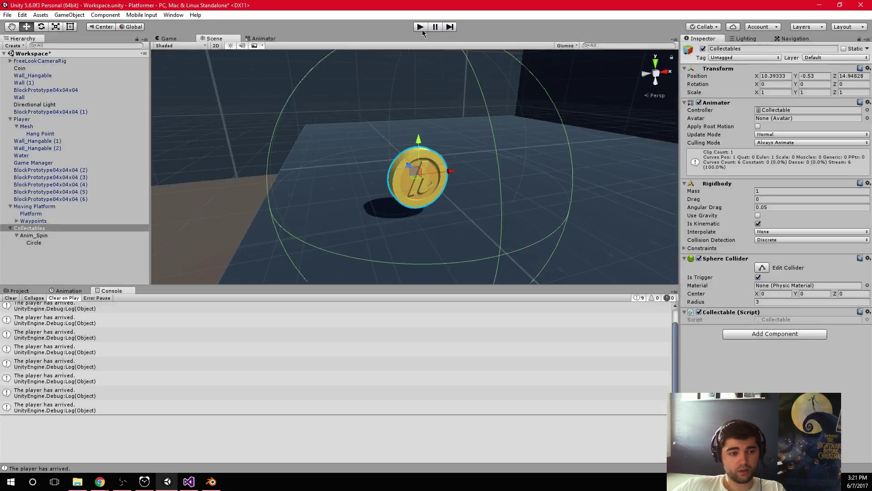
Step: Inspect the components of the Circle mesh object under Anim_Spin
{"action": "left_click", "coordinate": [46, 236]}
{"action": "left_click", "coordinate": [44, 244]}
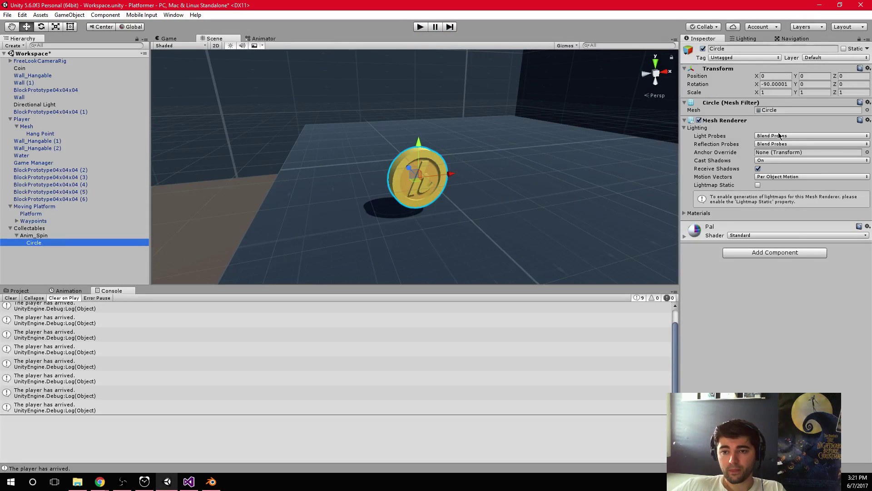
{"action": "left_click", "coordinate": [60, 236]}
{"action": "left_click", "coordinate": [57, 243]}
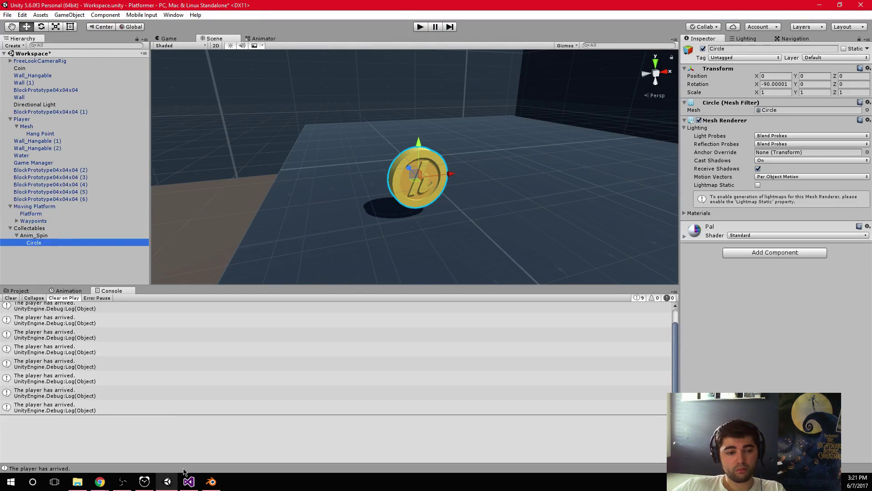
Step: Check the details of a logged "The player has arrived." message and clear the console
{"action": "left_click", "coordinate": [105, 376]}
{"action": "left_click", "coordinate": [82, 393]}
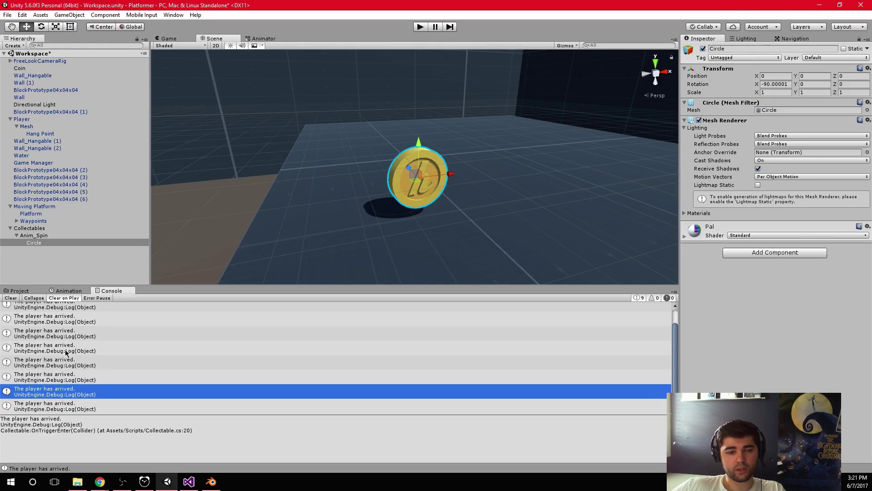
{"action": "left_click", "coordinate": [11, 298]}
Step: Set the Sphere Collider radius of the Collectables object to 5
{"action": "left_click", "coordinate": [69, 229]}
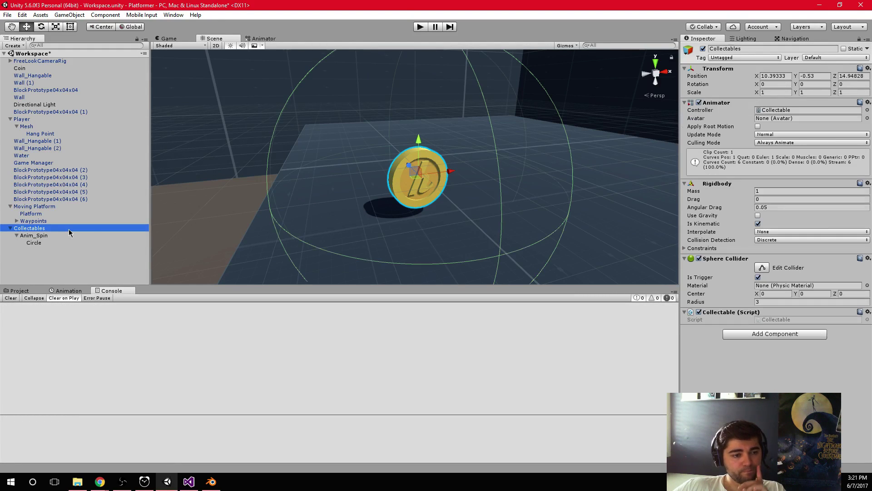
{"action": "scroll", "coordinate": [171, 221], "scroll_direction": "down", "scroll_amount": 3}
{"action": "left_click_drag", "start_coordinate": [171, 221], "coordinate": [724, 277], "text": "alt"}
{"action": "left_click", "coordinate": [758, 301]}
{"action": "type", "text": "5"}
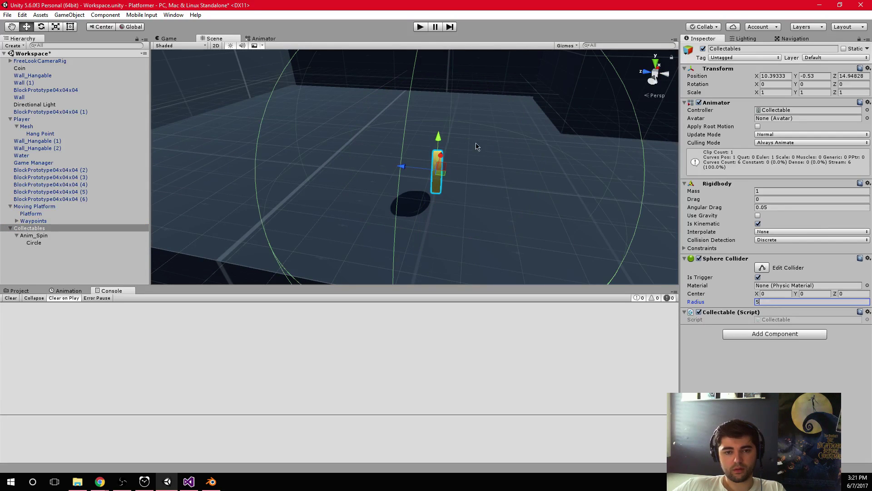
Step: Play the scene and inspect the components of the Player, its Mesh and its Hang Point
{"action": "left_click", "coordinate": [420, 27]}
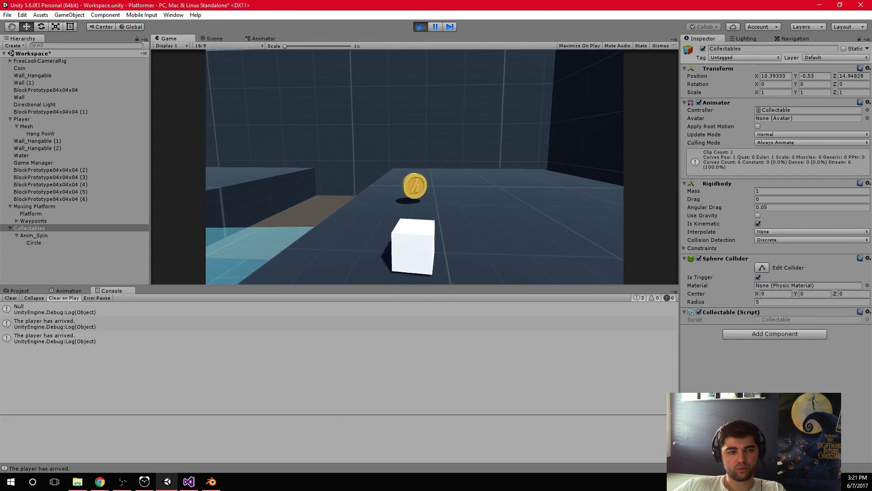
{"action": "key", "text": "alt+Tab"}
{"action": "left_click", "coordinate": [36, 126]}
{"action": "left_click", "coordinate": [36, 119]}
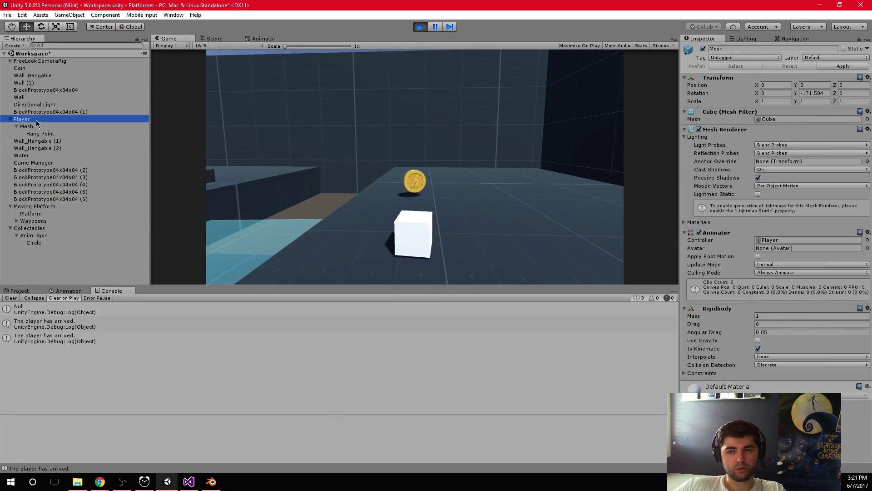
{"action": "left_click", "coordinate": [36, 126]}
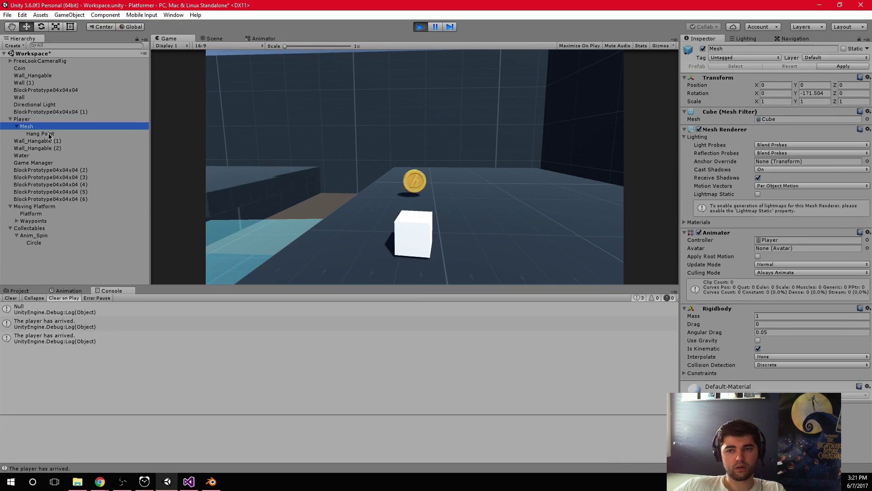
{"action": "left_click", "coordinate": [49, 134]}
{"action": "left_click", "coordinate": [49, 119]}
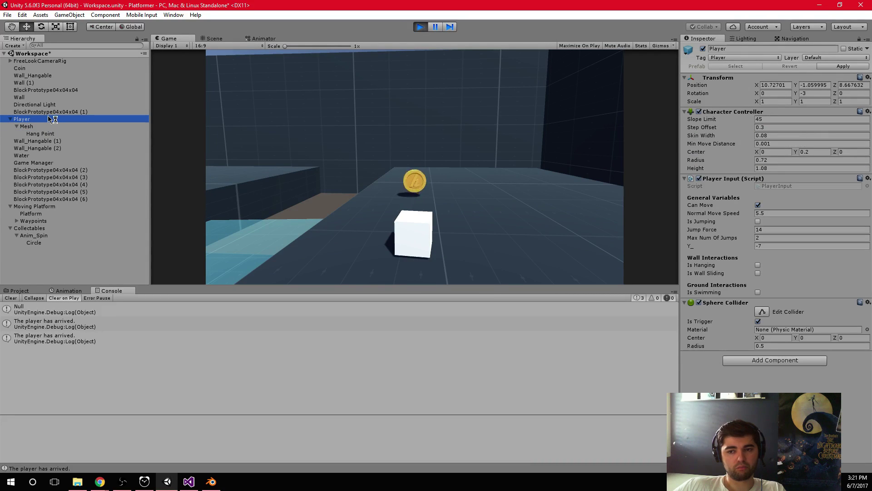
{"action": "left_click", "coordinate": [48, 126]}
{"action": "left_click", "coordinate": [51, 134]}
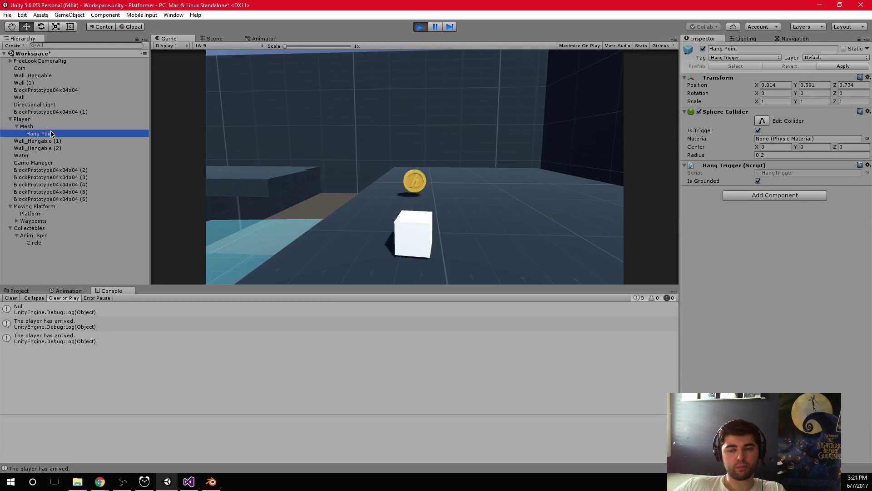
Step: Move the player around the coin during play, compare its position with the Collectables sphere collider in the scene view, and stop playback
{"action": "left_click", "coordinate": [409, 163]}
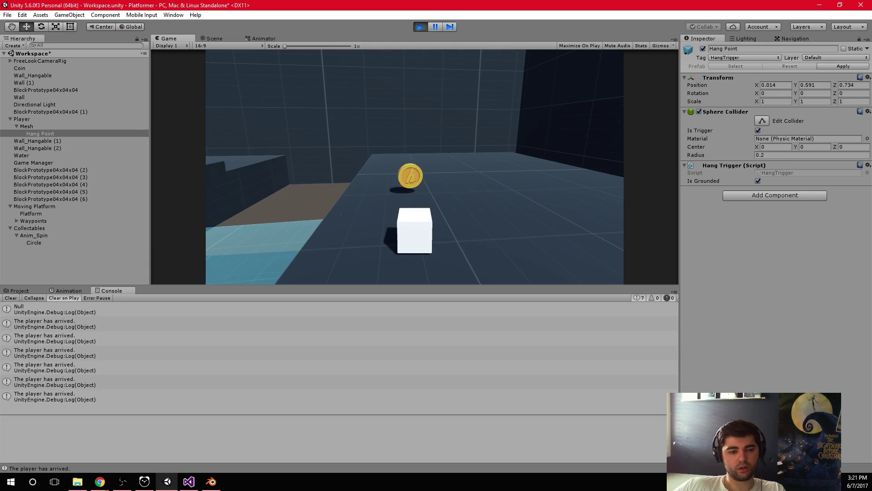
{"action": "left_click", "coordinate": [253, 39]}
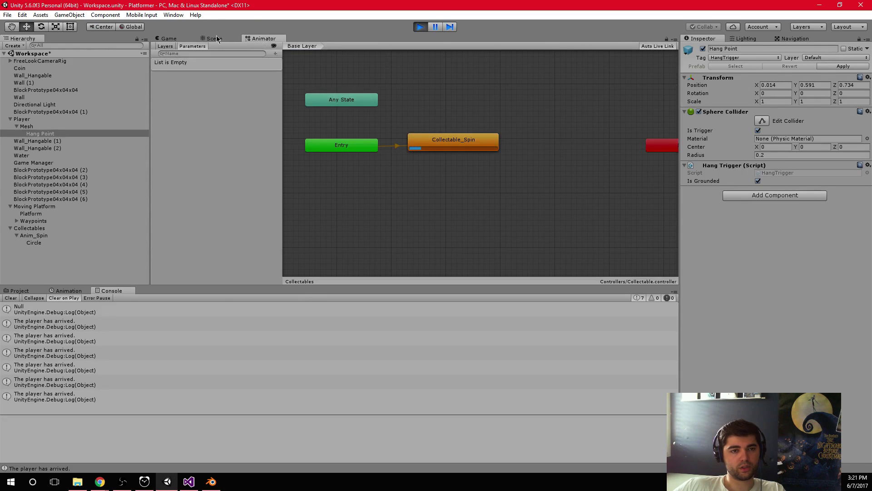
{"action": "left_click", "coordinate": [216, 38]}
{"action": "left_click", "coordinate": [430, 171]}
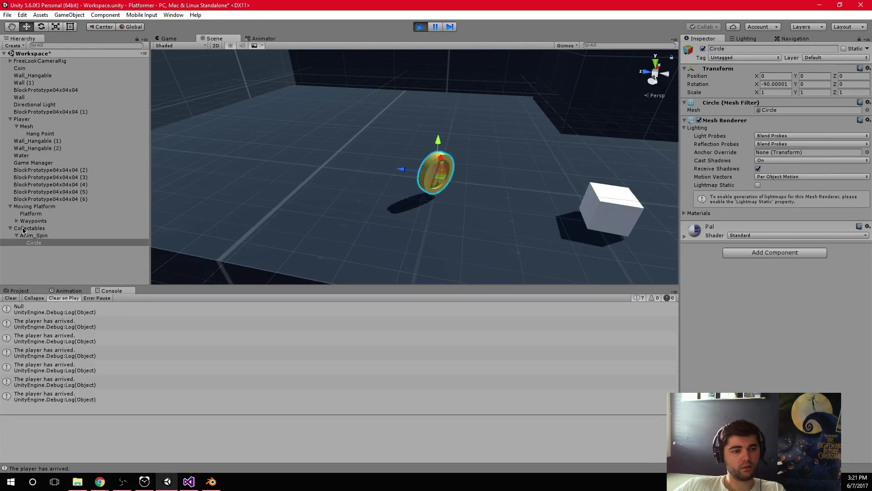
{"action": "left_click", "coordinate": [23, 229]}
{"action": "scroll", "coordinate": [395, 233], "scroll_direction": "down", "scroll_amount": 2}
{"action": "middle_click_drag", "start_coordinate": [477, 200], "coordinate": [371, 198]}
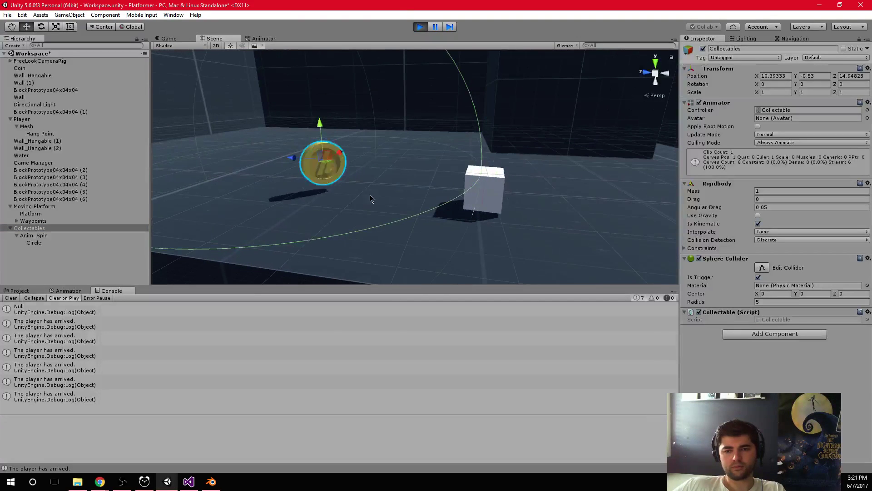
{"action": "scroll", "coordinate": [422, 218], "scroll_direction": "up", "scroll_amount": 1}
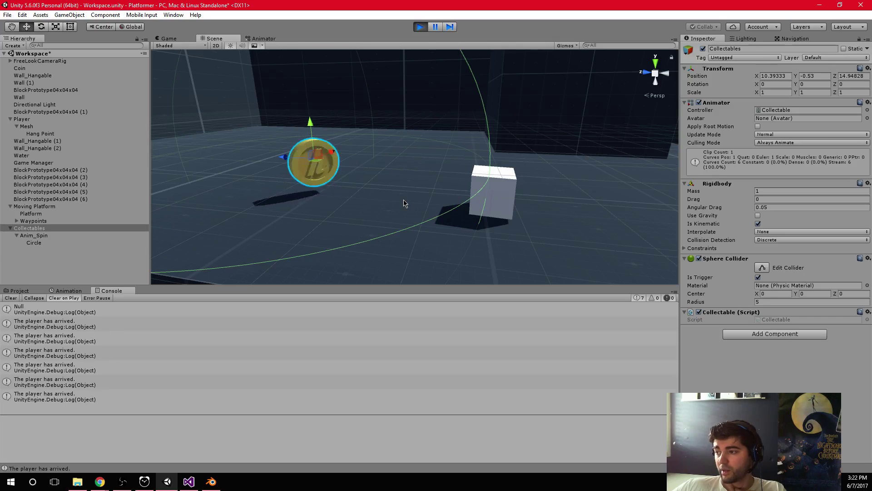
{"action": "scroll", "coordinate": [444, 215], "scroll_direction": "down", "scroll_amount": 6}
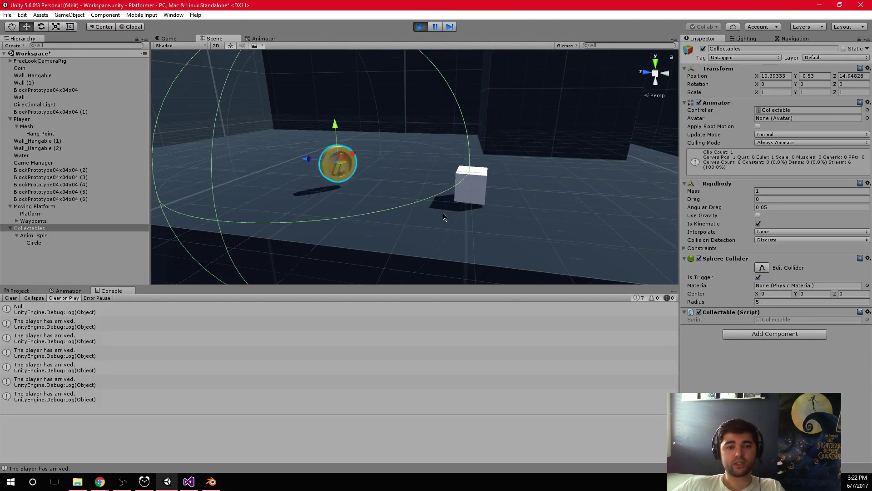
{"action": "scroll", "coordinate": [452, 186], "scroll_direction": "up", "scroll_amount": 5}
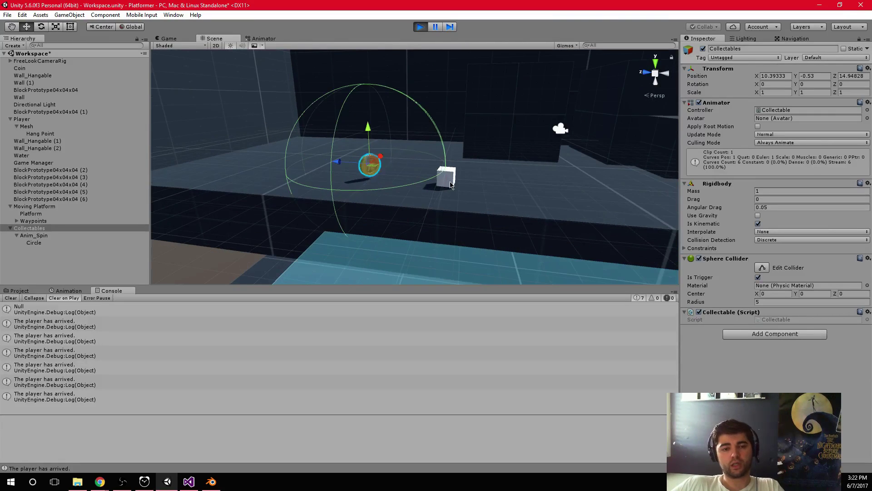
{"action": "left_click_drag", "start_coordinate": [496, 211], "coordinate": [299, 142], "text": "alt"}
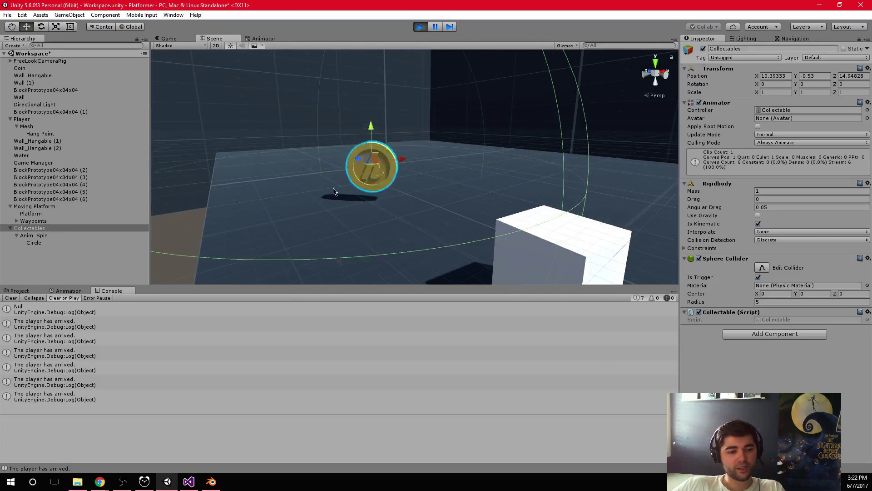
{"action": "left_click", "coordinate": [420, 27]}
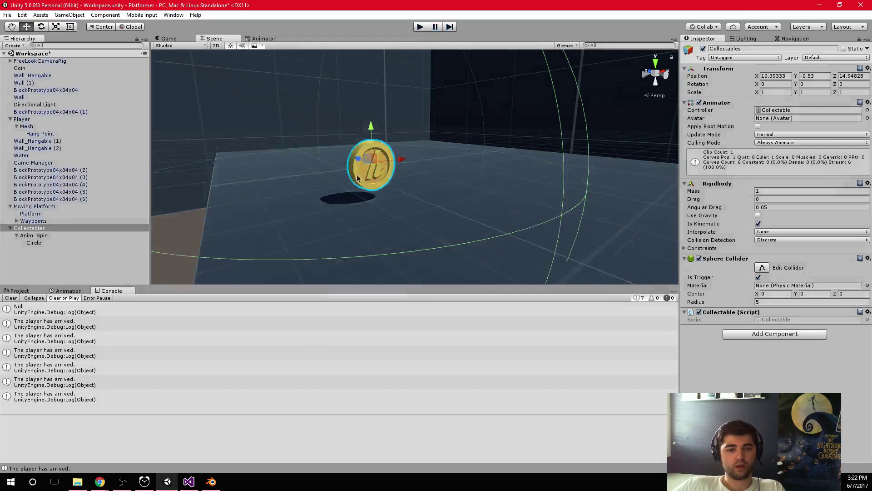
Step: In the Collectable script, add an empty line after the Debug.Log call and remove the blank line below the if block
{"action": "left_click", "coordinate": [188, 481]}
{"action": "left_click", "coordinate": [503, 300]}
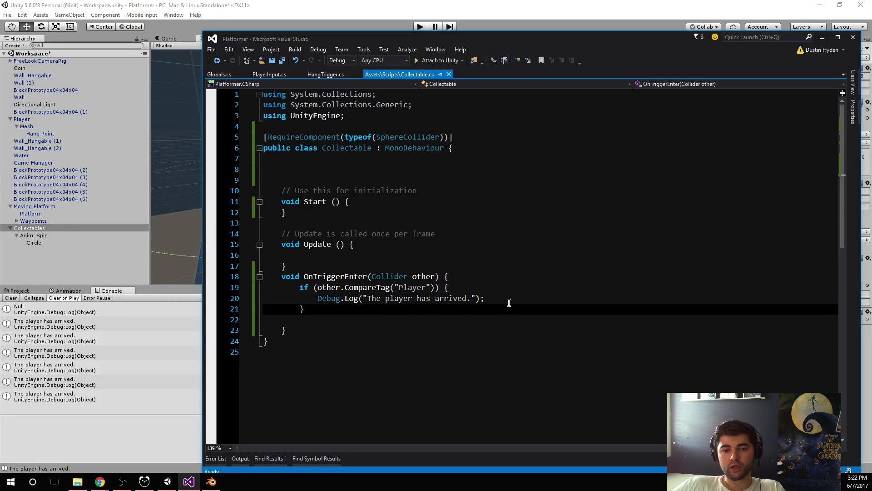
{"action": "key", "text": "Return"}
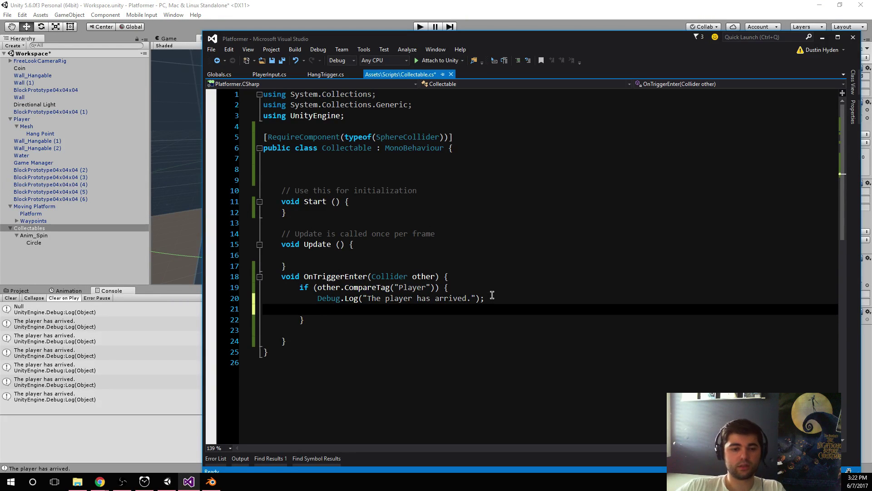
{"action": "left_click", "coordinate": [322, 331]}
{"action": "key", "text": "BackSpace"}
{"action": "left_click", "coordinate": [350, 310]}
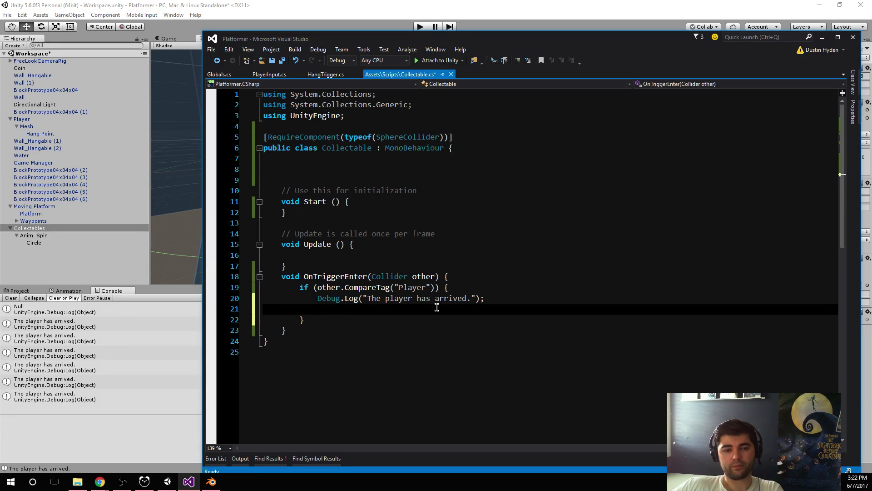
{"action": "left_click", "coordinate": [337, 169]}
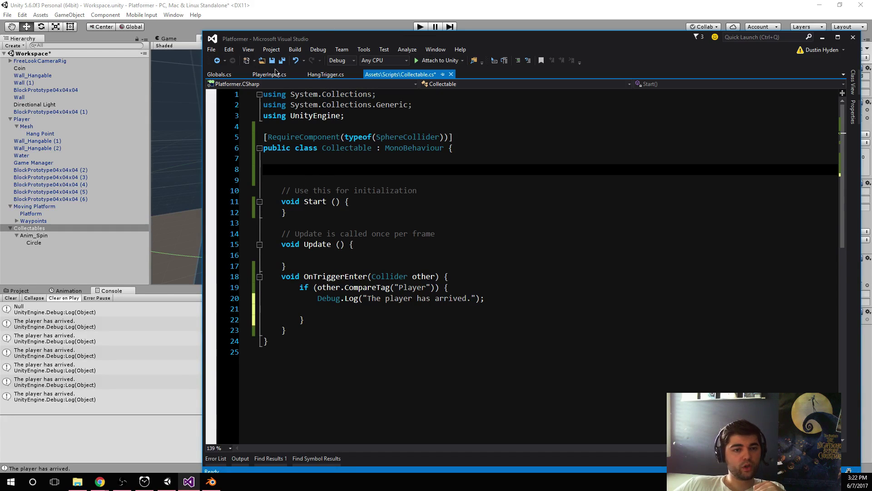
Step: Open the Waypoint script of the Moving Platform object and review its code for moving the platform between waypoints
{"action": "key", "text": "alt+Tab"}
{"action": "left_click", "coordinate": [35, 221]}
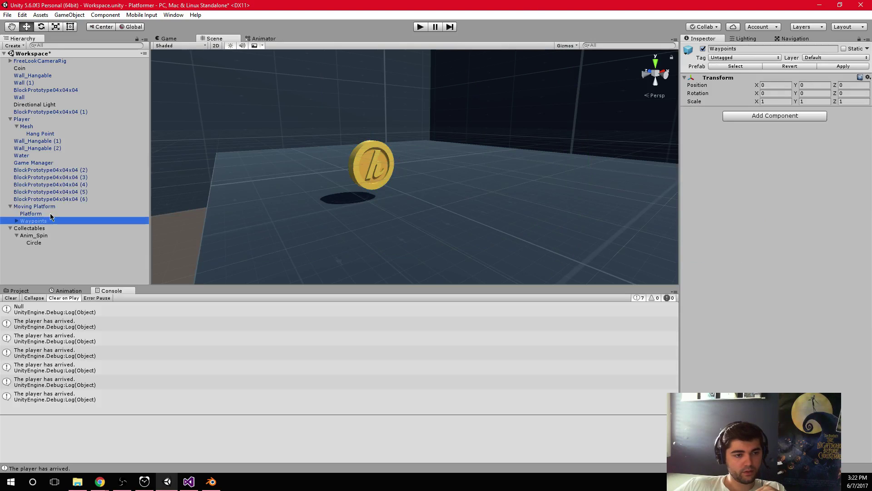
{"action": "left_click", "coordinate": [54, 213]}
{"action": "left_click", "coordinate": [62, 207]}
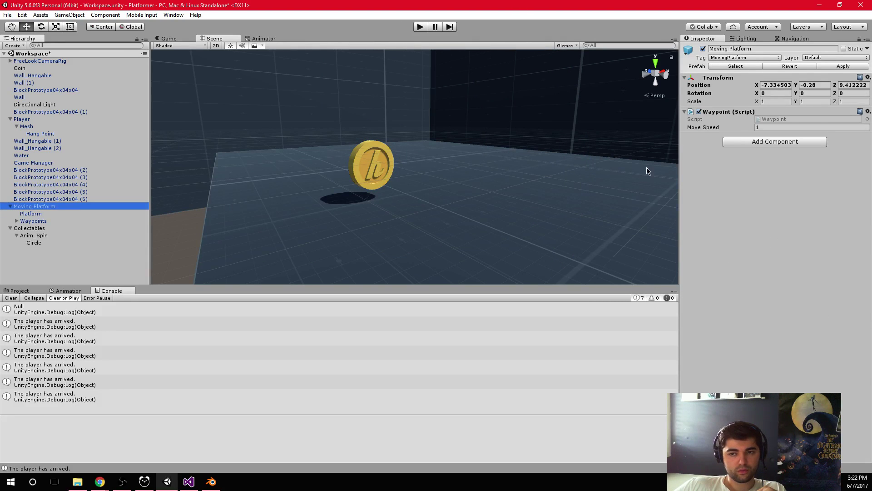
{"action": "double_click", "coordinate": [813, 117]}
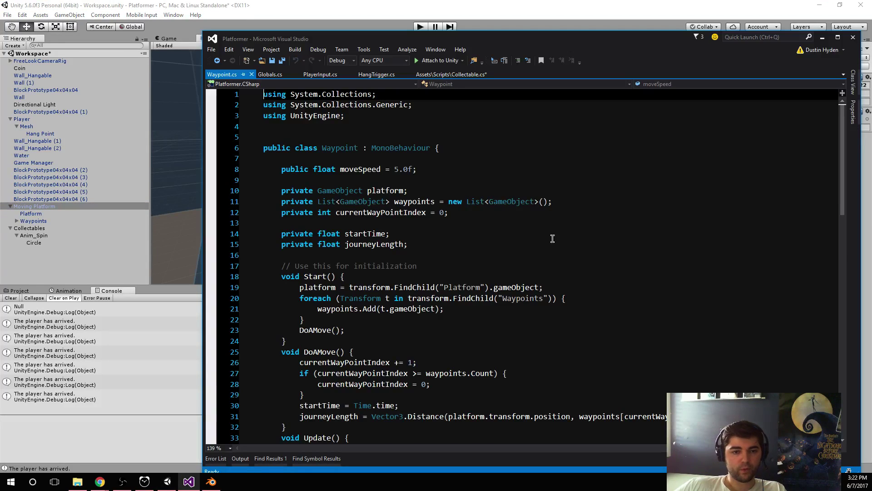
{"action": "scroll", "coordinate": [576, 238], "scroll_direction": "down", "scroll_amount": 2}
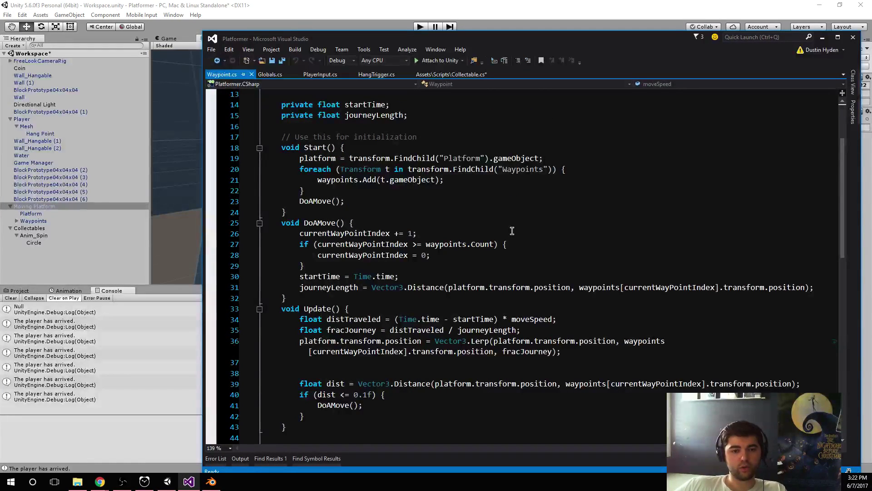
{"action": "scroll", "coordinate": [498, 232], "scroll_direction": "up", "scroll_amount": 1}
{"action": "scroll", "coordinate": [500, 241], "scroll_direction": "down", "scroll_amount": 3}
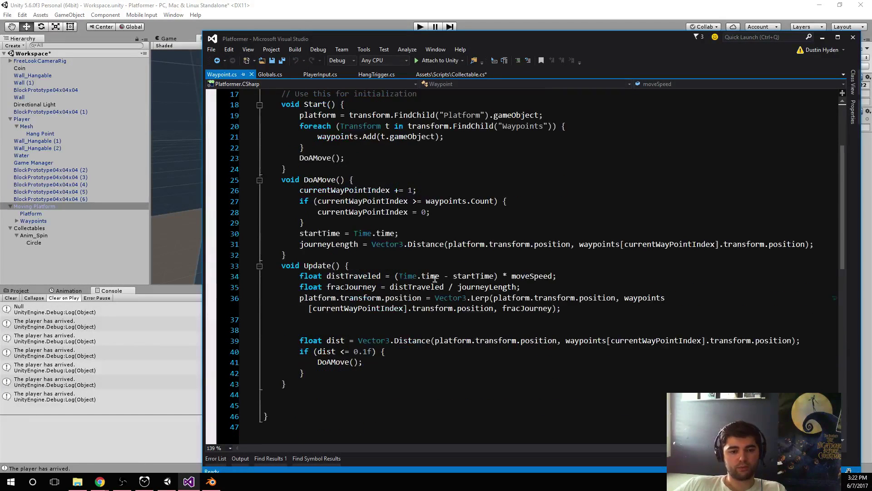
{"action": "scroll", "coordinate": [374, 286], "scroll_direction": "up", "scroll_amount": 3}
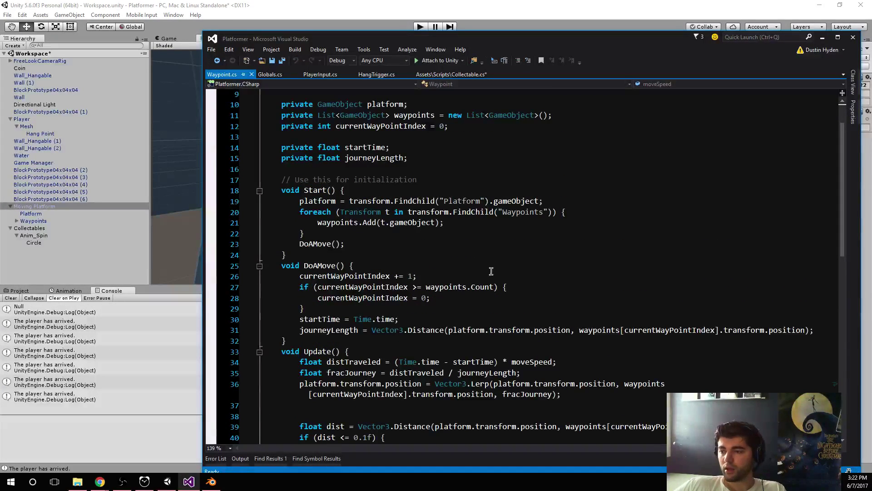
{"action": "scroll", "coordinate": [470, 255], "scroll_direction": "up", "scroll_amount": 1}
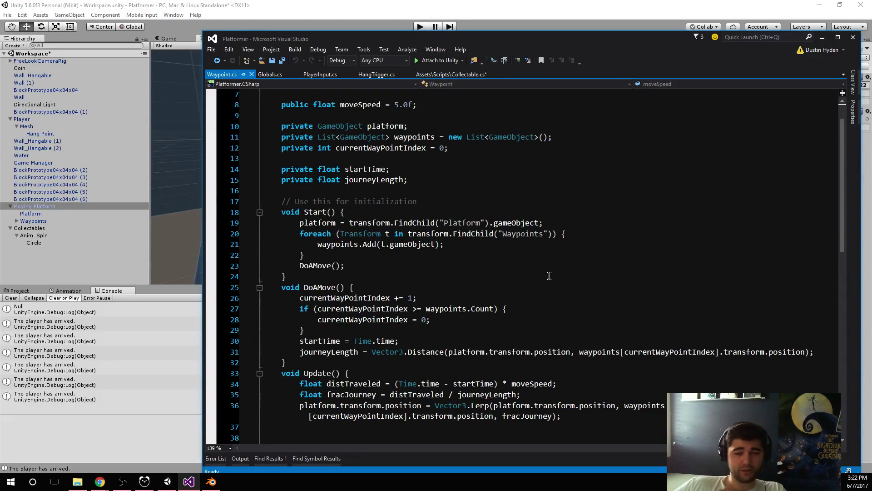
{"action": "key", "text": "ctrl+Home"}
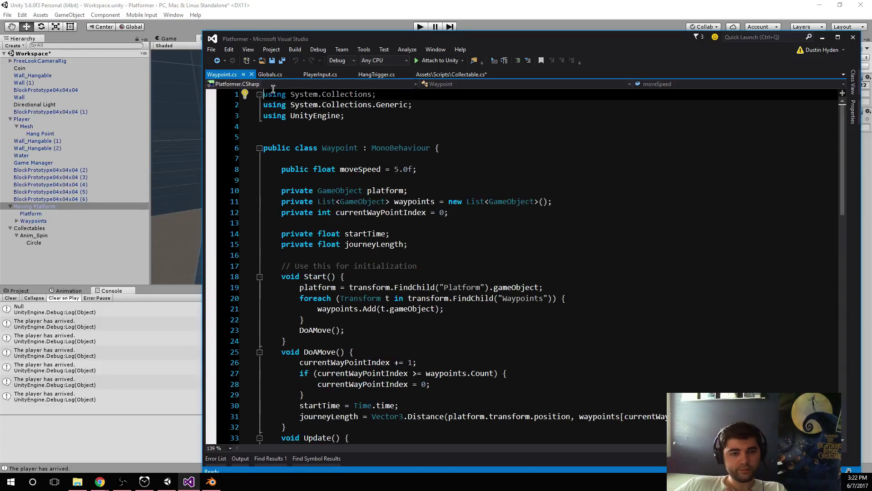
Step: In the Collectable script, declare a public bool hasTarget set to false above the Start method
{"action": "left_click", "coordinate": [440, 75]}
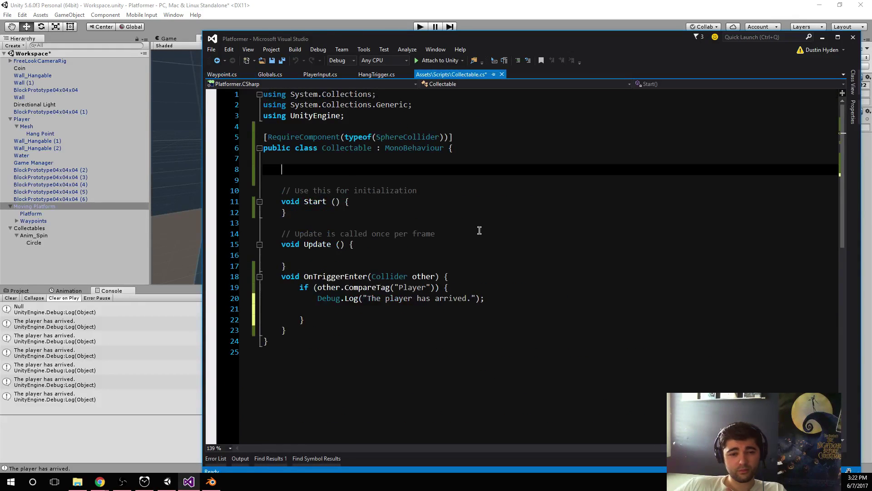
{"action": "left_click", "coordinate": [306, 176]}
{"action": "left_click", "coordinate": [306, 172]}
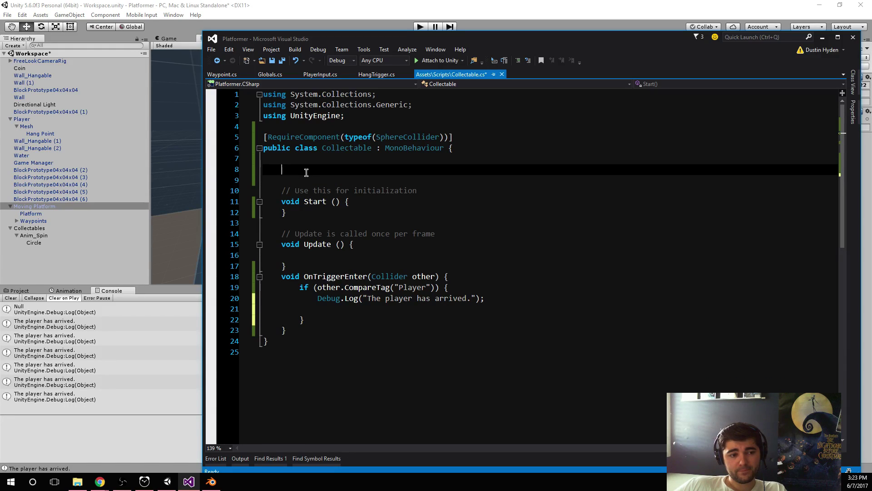
{"action": "left_click", "coordinate": [331, 310]}
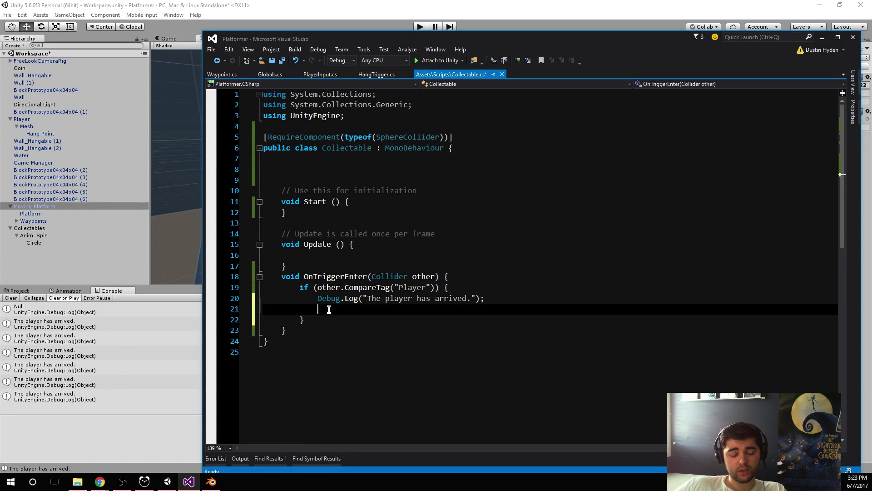
{"action": "left_click", "coordinate": [297, 176]}
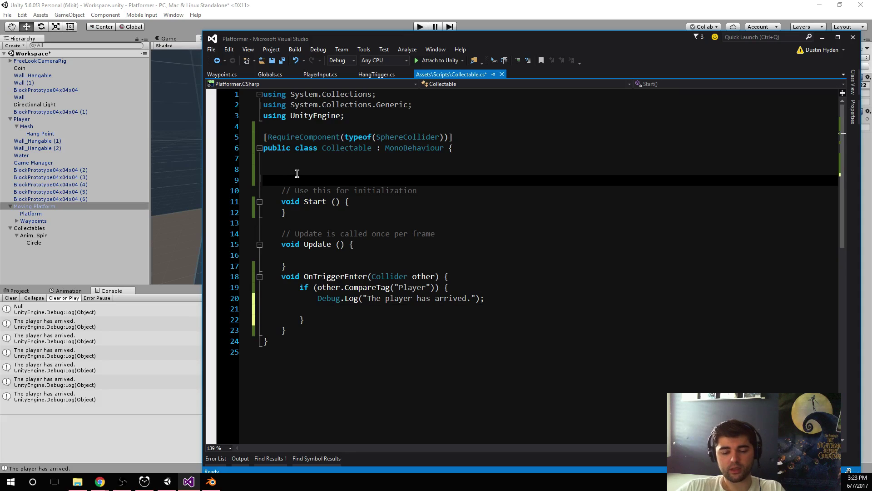
{"action": "type", "text": "p"}
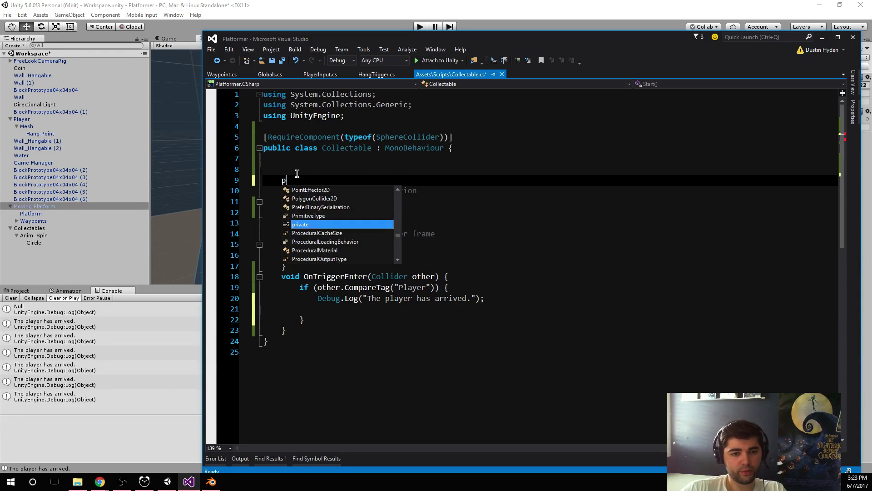
{"action": "type", "text": "ublic private"}
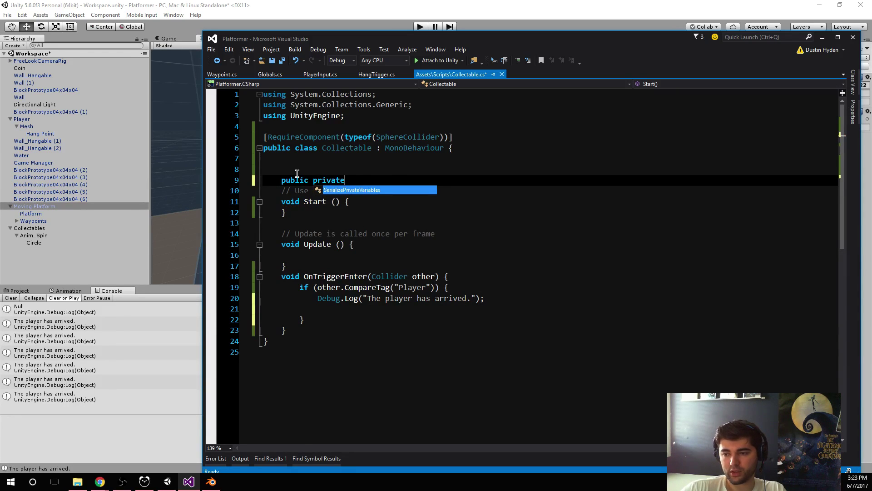
{"action": "key", "text": "BackSpace"}
{"action": "key", "text": "BackSpace"}
{"action": "key", "text": "BackSpace"}
{"action": "key", "text": "BackSpace"}
{"action": "key", "text": "BackSpace"}
{"action": "key", "text": "BackSpace"}
{"action": "key", "text": "BackSpace"}
{"action": "type", "text": "bo"}
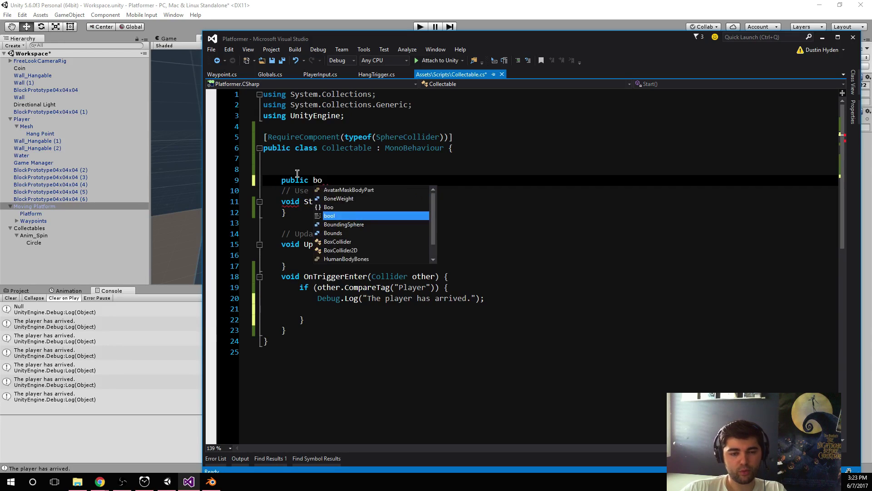
{"action": "type", "text": "ol "}
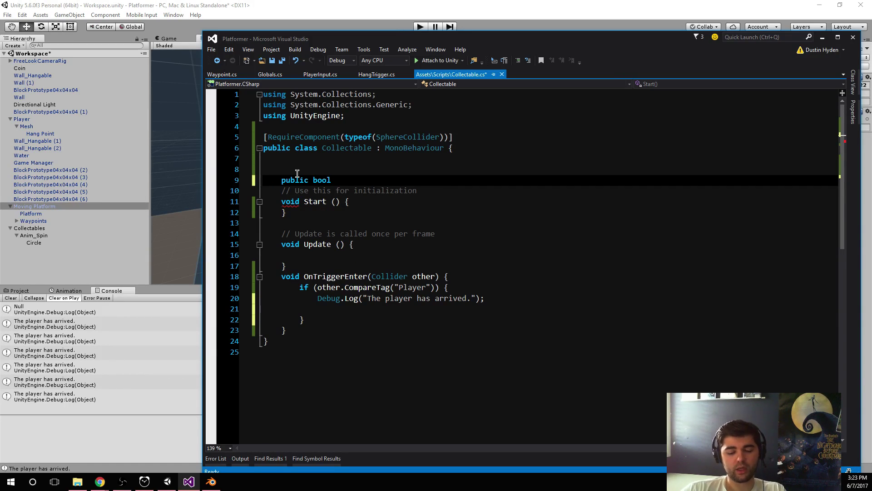
{"action": "type", "text": "hasTarghe"}
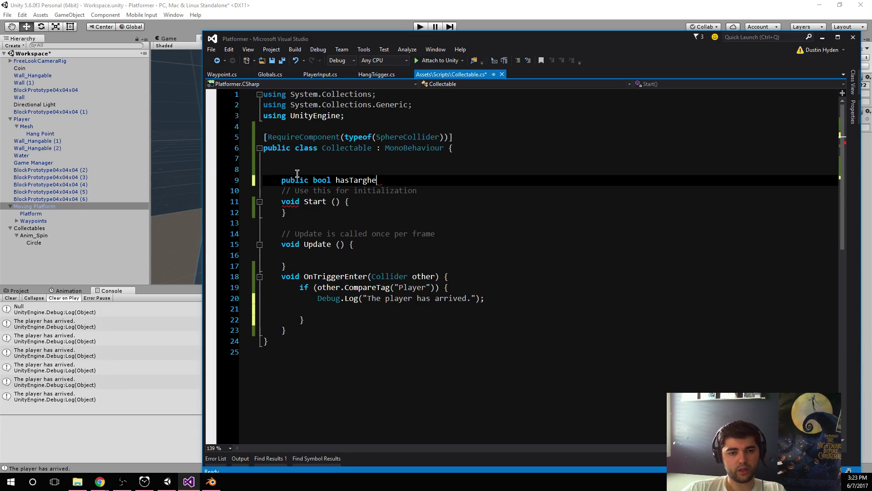
{"action": "key", "text": "BackSpace"}
{"action": "type", "text": "t = false;"}
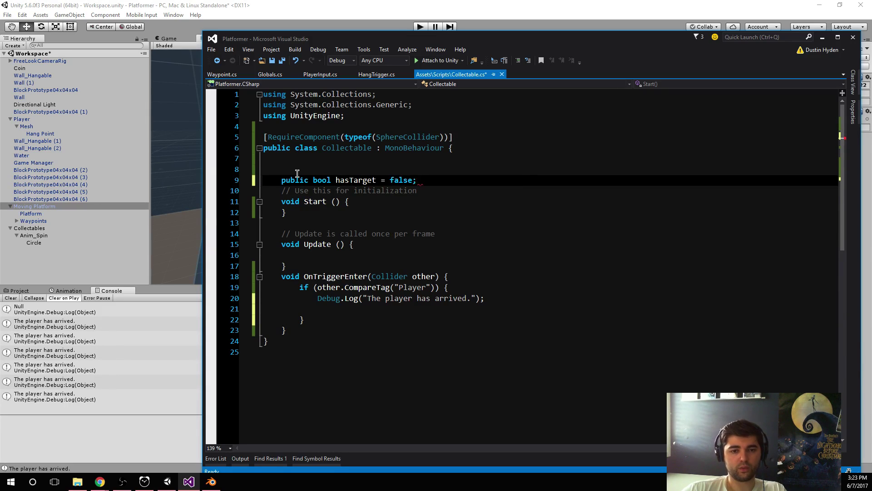
{"action": "key", "text": "Return"}
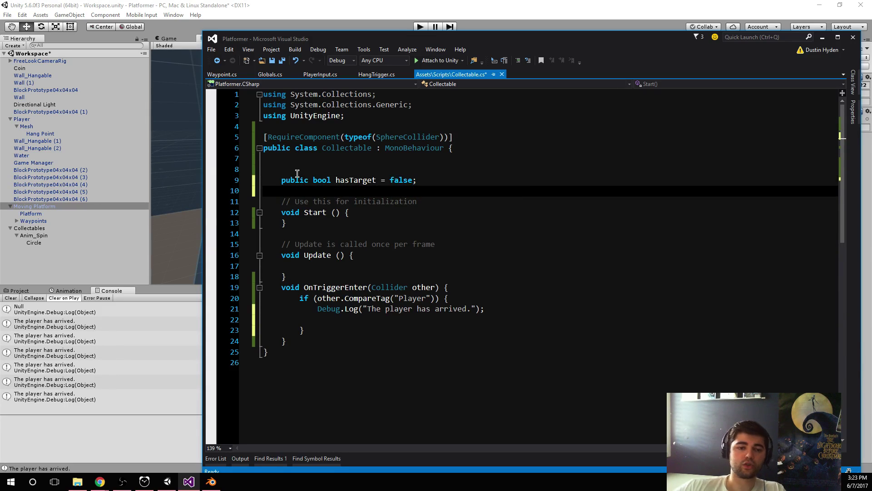
Step: Add an empty if (hasTarget) block inside the Update method
{"action": "left_click", "coordinate": [319, 268]}
{"action": "type", "text": "if (has"}
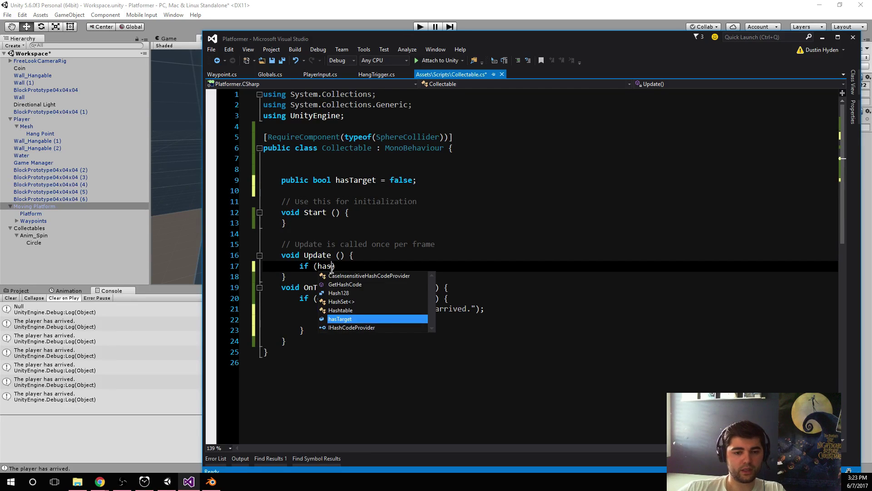
{"action": "type", "text": "Target) {"}
{"action": "key", "text": "Return"}
{"action": "key", "text": "Return"}
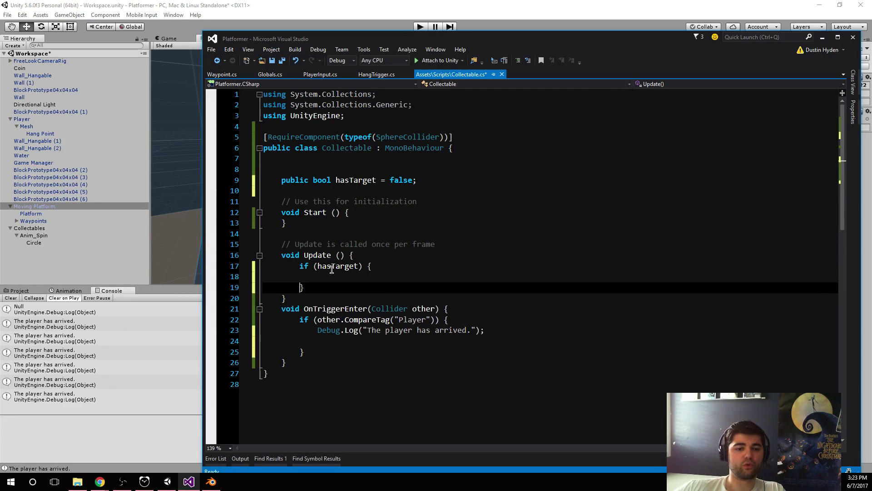
{"action": "key", "text": "Up"}
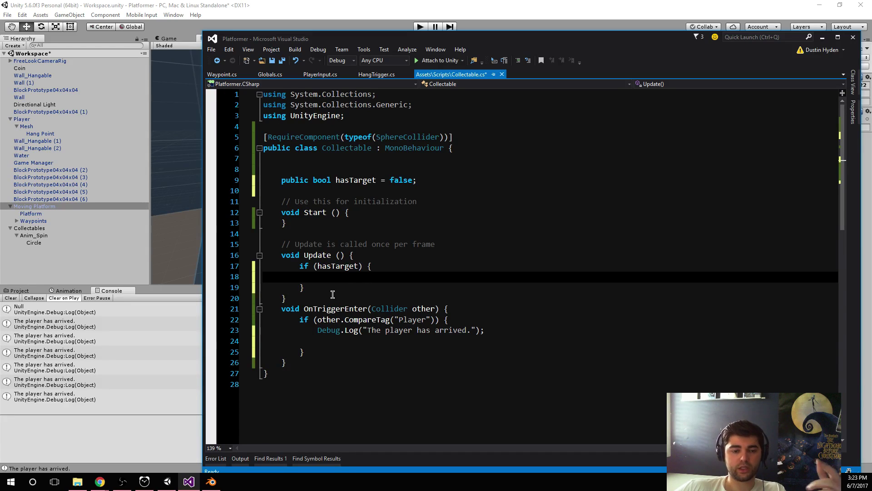
Step: Set hasTarget = true after the Debug.Log call in the Player check of OnTriggerEnter
{"action": "left_click", "coordinate": [343, 340]}
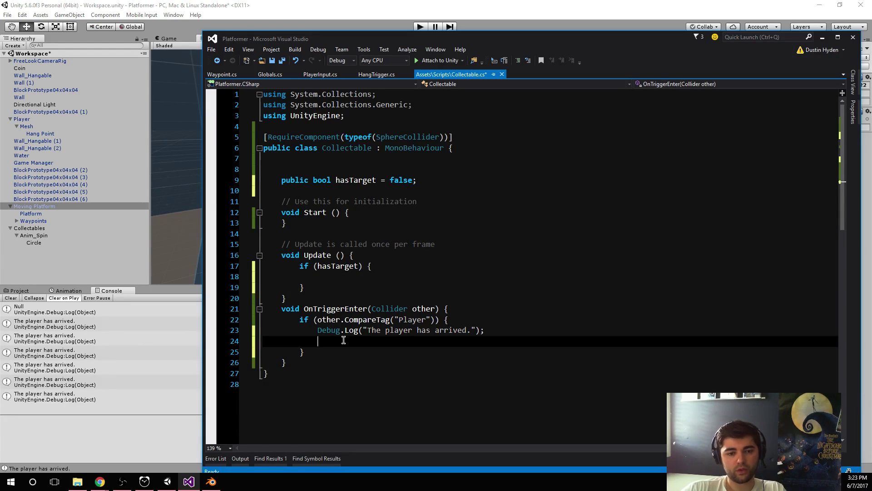
{"action": "type", "text": "hasTarget  "}
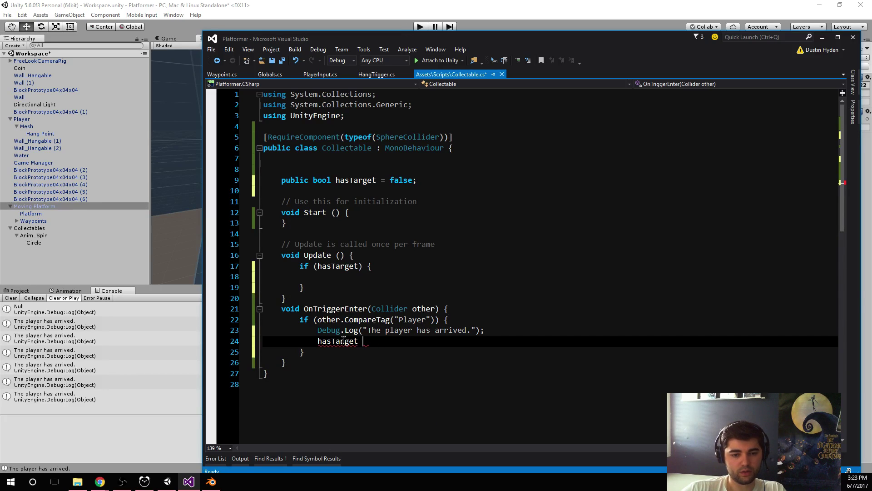
{"action": "type", "text": "tr= true;"}
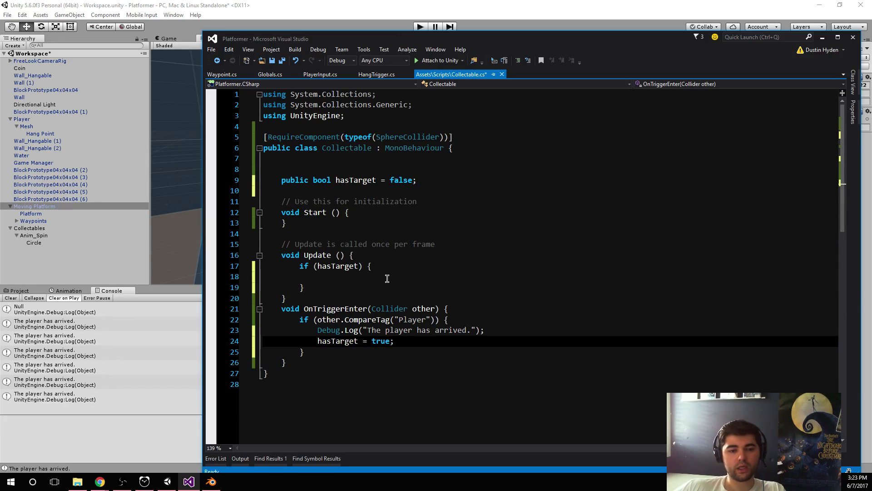
{"action": "left_click", "coordinate": [337, 279]}
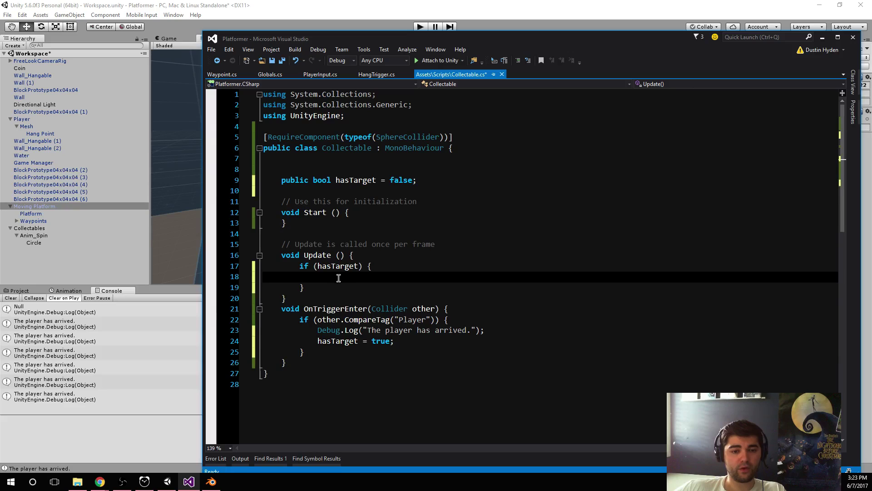
{"action": "left_click", "coordinate": [359, 265]}
{"action": "type", "text": "== true"}
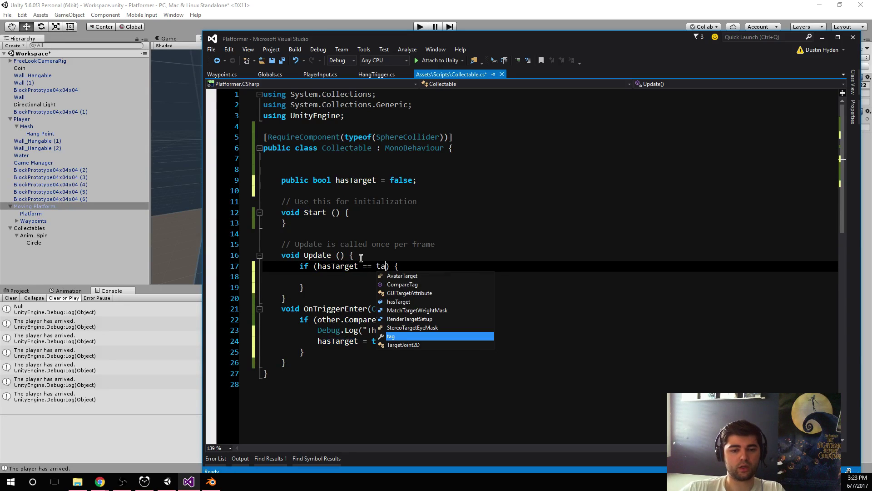
{"action": "key", "text": "BackSpace"}
{"action": "key", "text": "BackSpace"}
{"action": "key", "text": "BackSpace"}
{"action": "key", "text": "BackSpace"}
{"action": "key", "text": "BackSpace"}
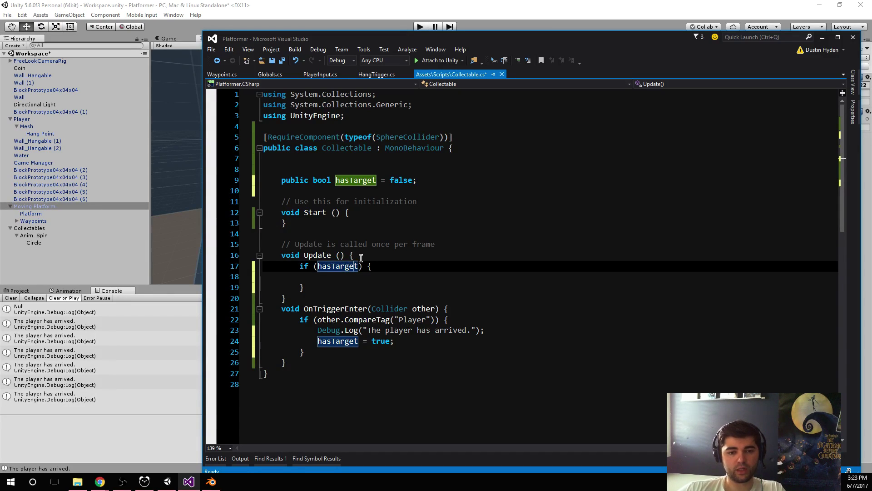
{"action": "type", "text": "!= true"}
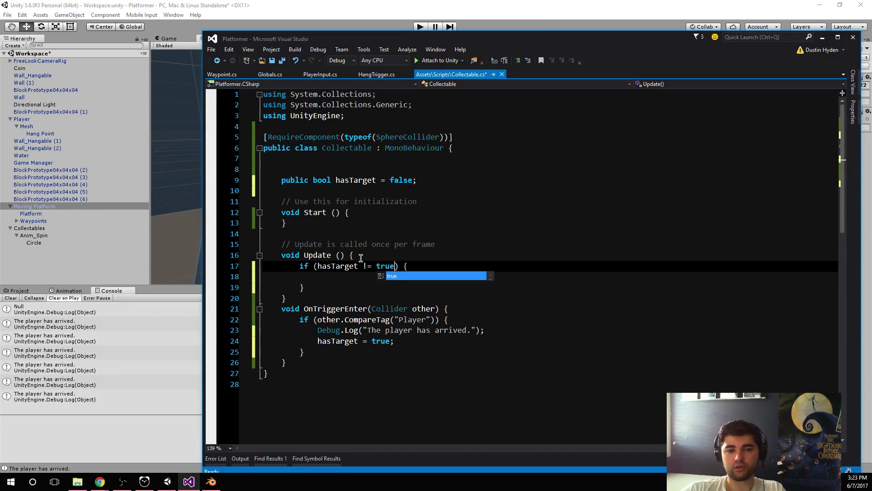
{"action": "key", "text": "BackSpace"}
{"action": "key", "text": "BackSpace"}
{"action": "key", "text": "BackSpace"}
{"action": "key", "text": "BackSpace"}
{"action": "key", "text": "BackSpace"}
{"action": "key", "text": "BackSpace"}
{"action": "type", "text": "=="}
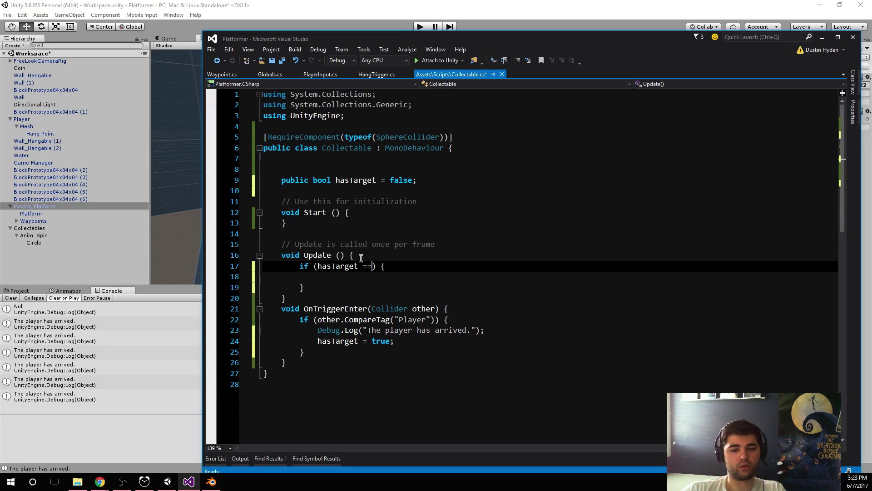
{"action": "type", "text": " fals"}
{"action": "key", "text": "BackSpace"}
{"action": "key", "text": "BackSpace"}
{"action": "key", "text": "BackSpace"}
{"action": "key", "text": "BackSpace"}
{"action": "key", "text": "BackSpace"}
{"action": "key", "text": "BackSpace"}
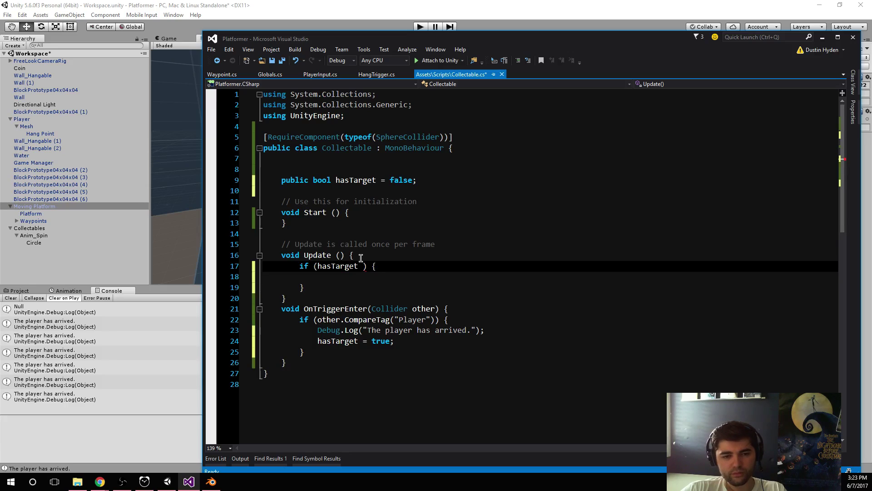
{"action": "left_click", "coordinate": [358, 277]}
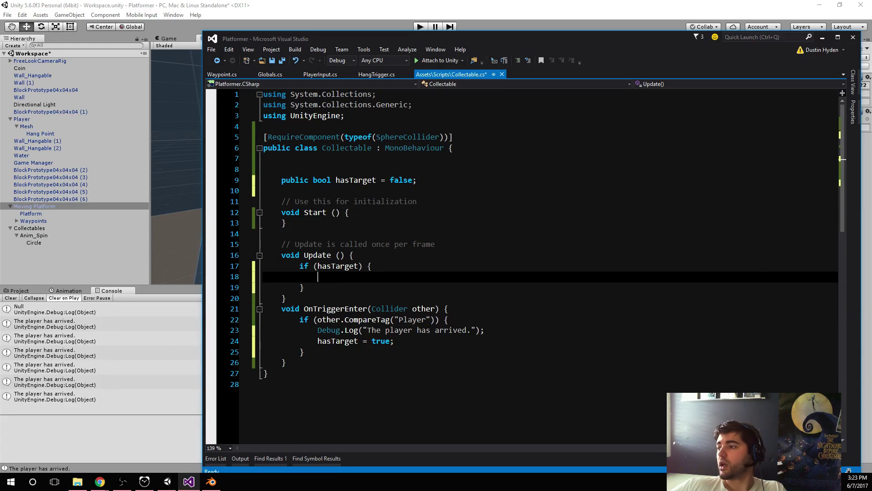
Step: Switch to Chrome, open the Vector3.Lerp scripting reference from the "unity lerp" results, and review its example code
{"action": "key", "text": "alt+Tab"}
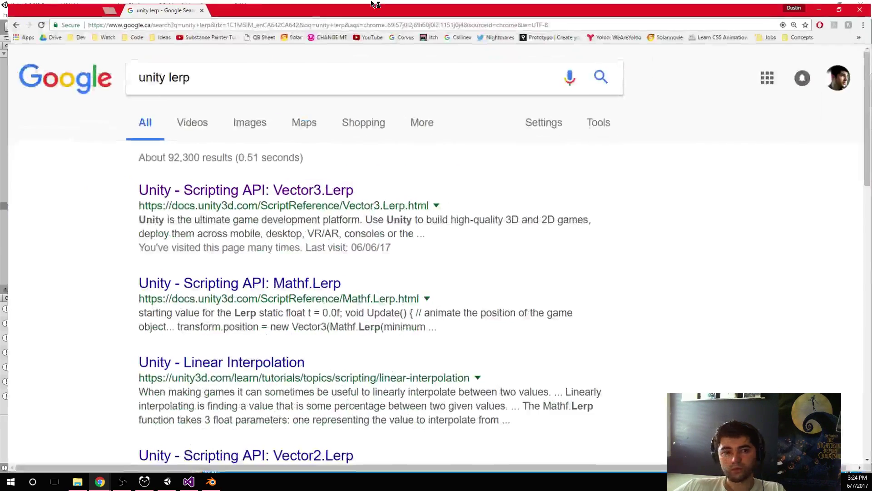
{"action": "left_click", "coordinate": [252, 186]}
{"action": "scroll", "coordinate": [522, 241], "scroll_direction": "down", "scroll_amount": 3}
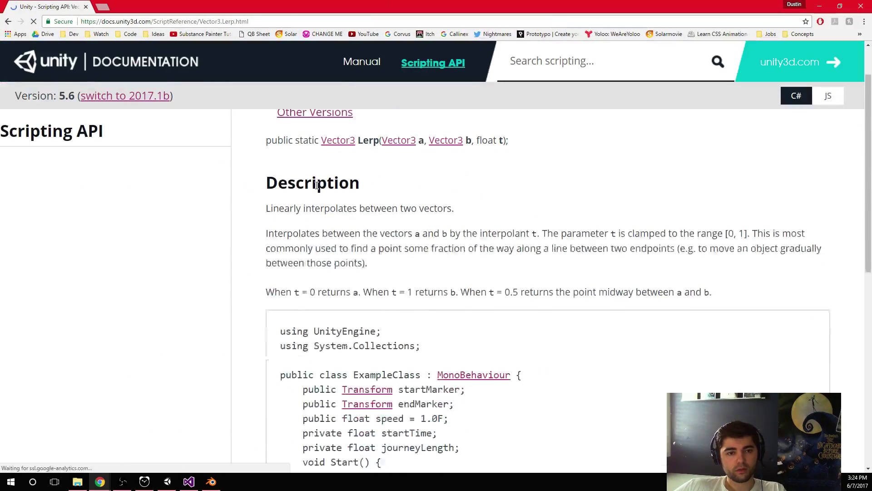
{"action": "scroll", "coordinate": [452, 185], "scroll_direction": "down", "scroll_amount": 1}
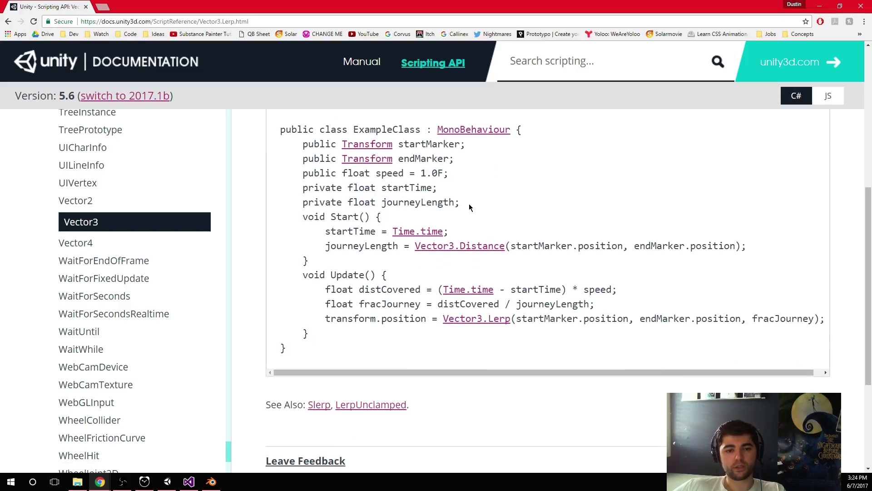
{"action": "scroll", "coordinate": [469, 202], "scroll_direction": "up", "scroll_amount": 2}
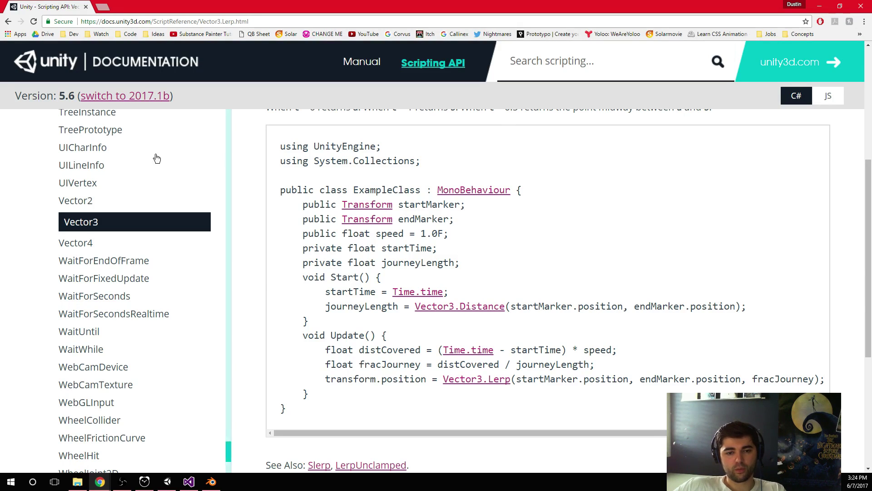
Step: Return to Visual Studio and declare a public float speed = 1.0f below hasTarget in the Collectable class
{"action": "key", "text": "alt+Tab"}
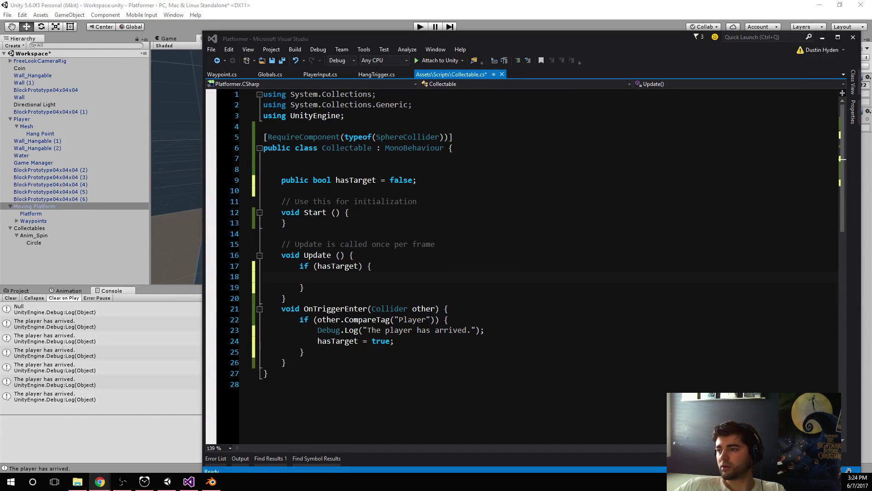
{"action": "left_click", "coordinate": [363, 180]}
{"action": "key", "text": "Down"}
{"action": "type", "text": "p"}
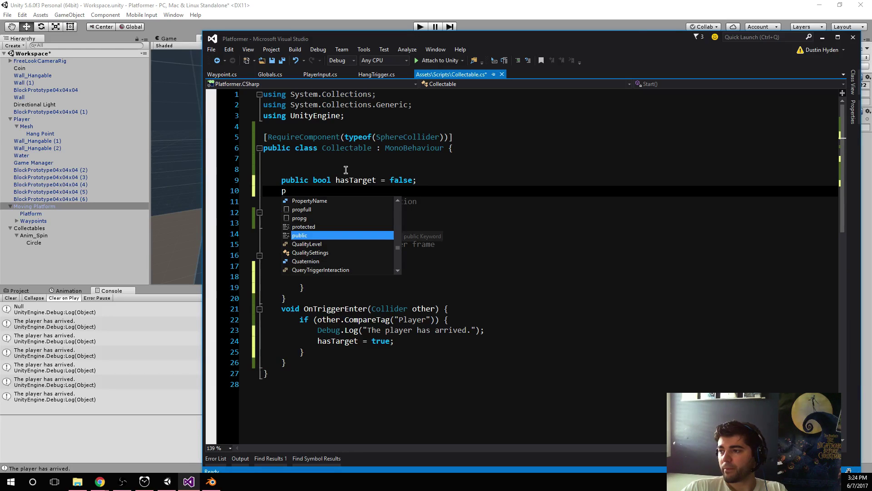
{"action": "type", "text": "ublic float speed"}
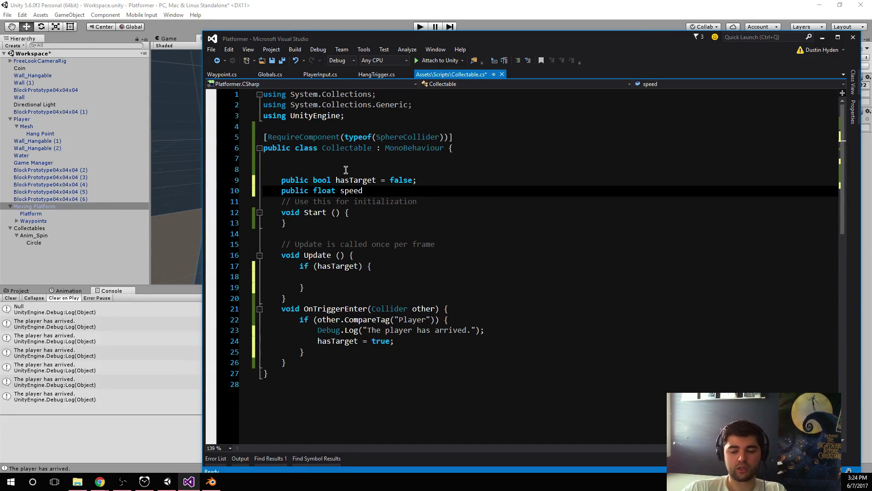
{"action": "type", "text": " = 10"}
{"action": "key", "text": "BackSpace"}
{"action": "type", "text": ".0"}
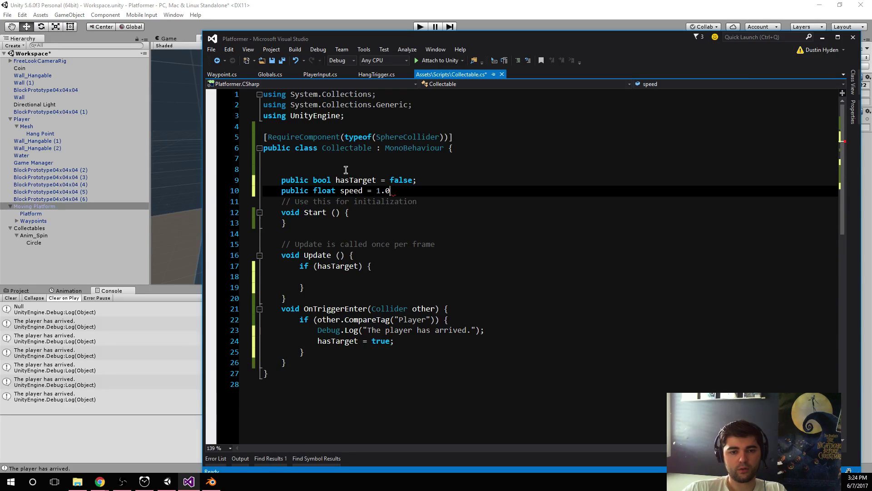
{"action": "type", "text": "f;"}
{"action": "key", "text": "Return"}
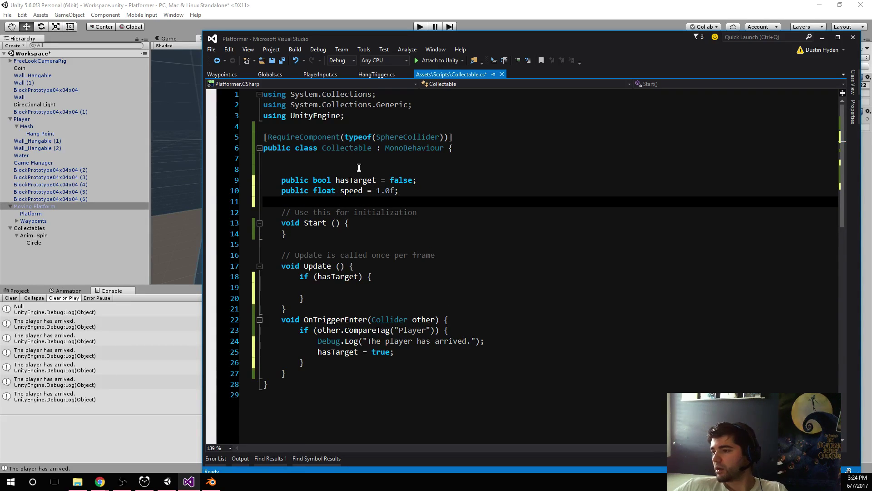
Step: Declare a private float startTime below the speed variable
{"action": "type", "text": "private fl"}
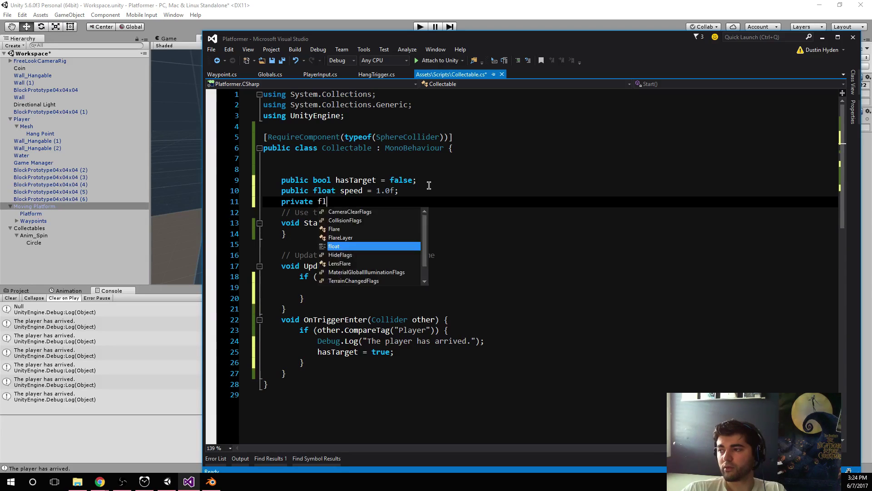
{"action": "type", "text": "oat startTime;"}
{"action": "key", "text": "Return"}
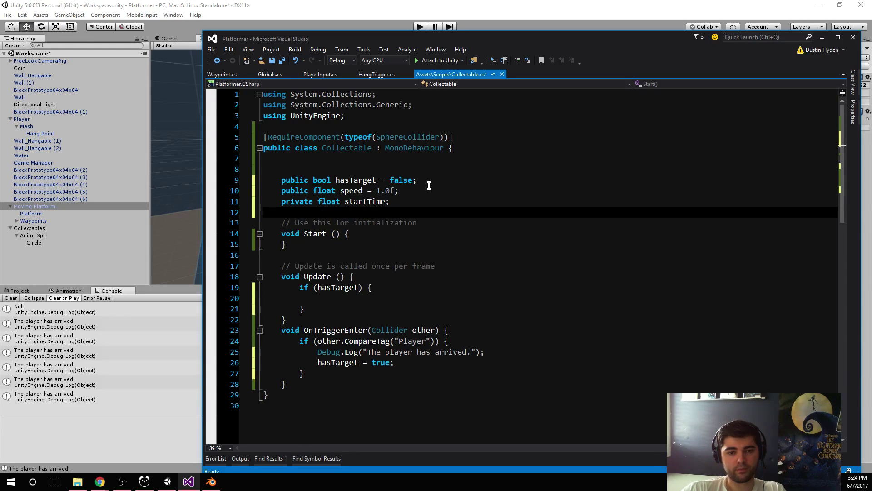
Step: Declare a private float journeyLength below startTime in the Collectable class
{"action": "type", "text": "privat"}
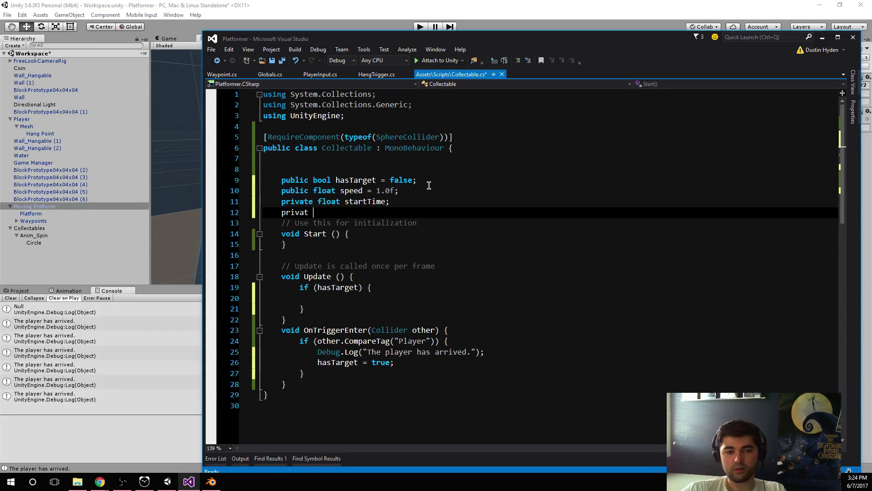
{"action": "type", "text": "e float journey"}
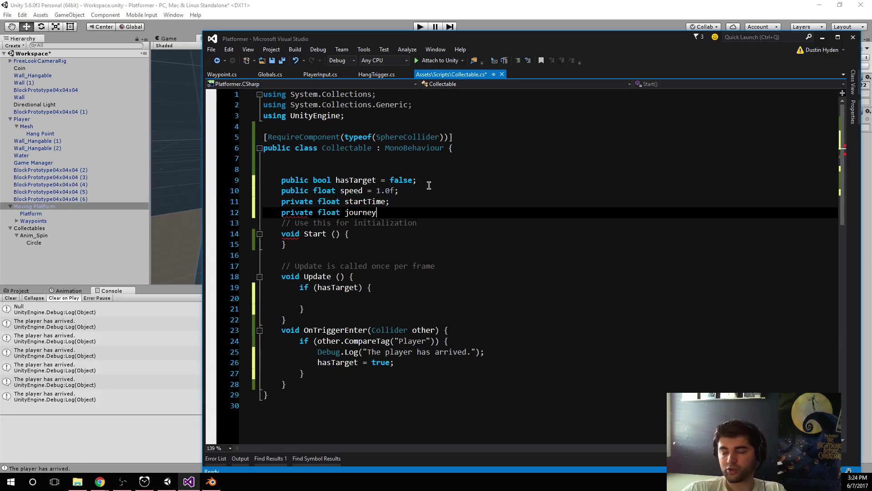
{"action": "type", "text": "Length;"}
{"action": "key", "text": "Return"}
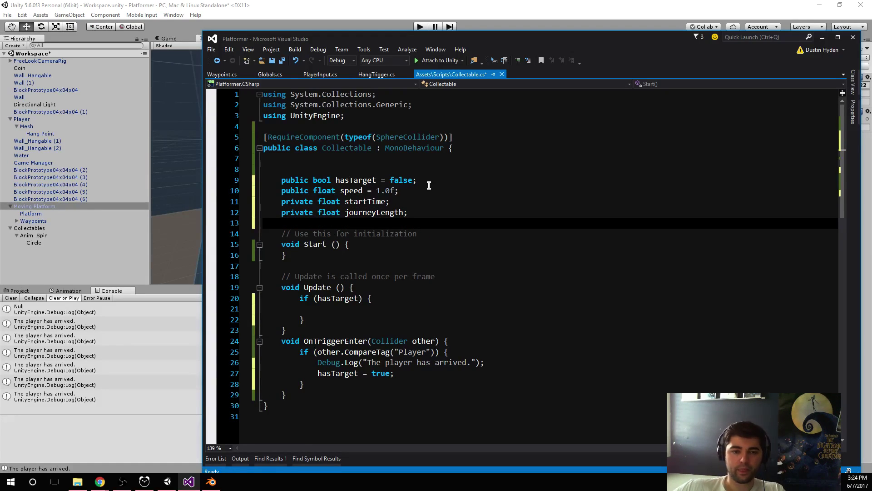
Step: Add the comment // MOVEMENT VARIABLES above the hasTarget declaration and return to the empty line below journeyLength
{"action": "left_click", "coordinate": [404, 171]}
{"action": "type", "text": "// M"}
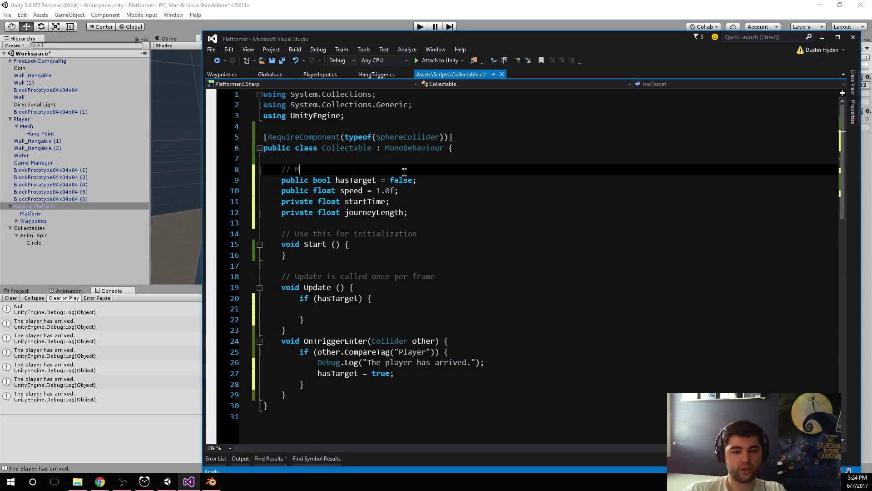
{"action": "type", "text": "OVEMENT VARIABLES"}
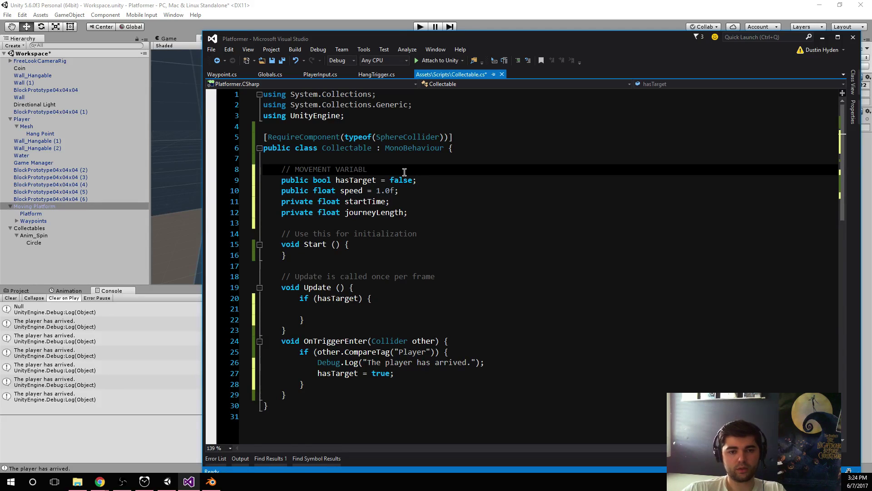
{"action": "key", "text": "Down"}
{"action": "key", "text": "Down"}
{"action": "key", "text": "Down"}
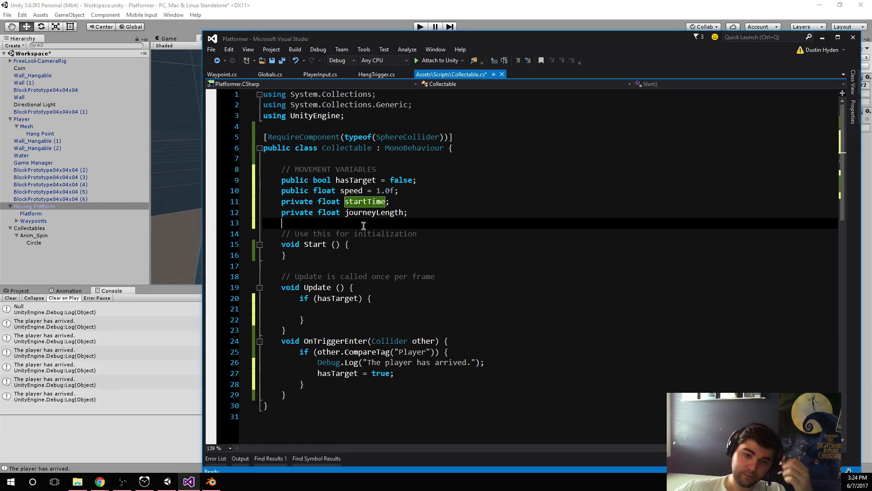
{"action": "left_click", "coordinate": [363, 225]}
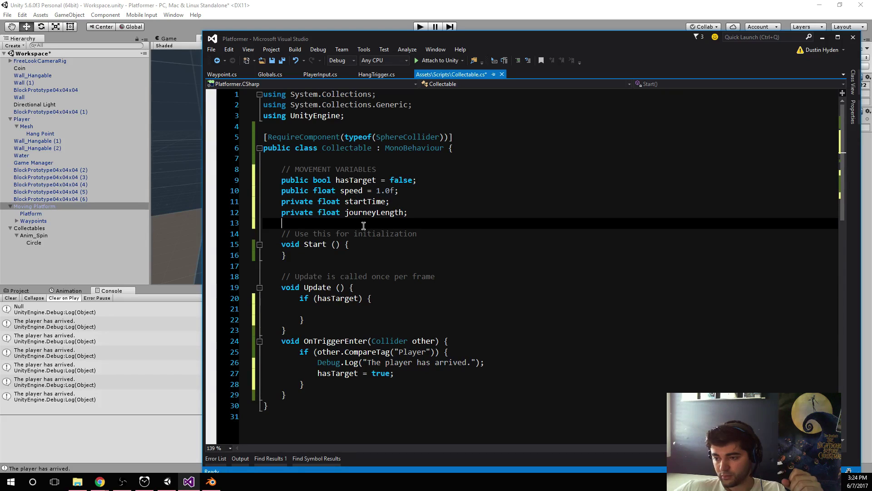
{"action": "key", "text": "Tab"}
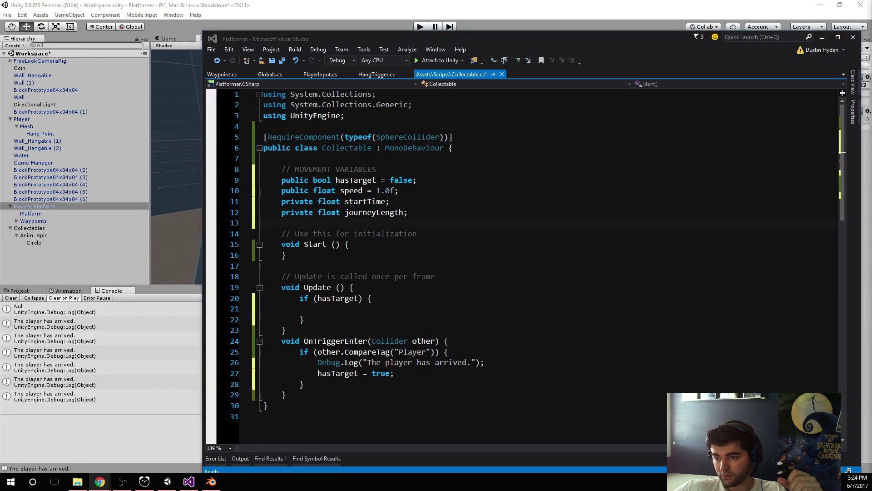